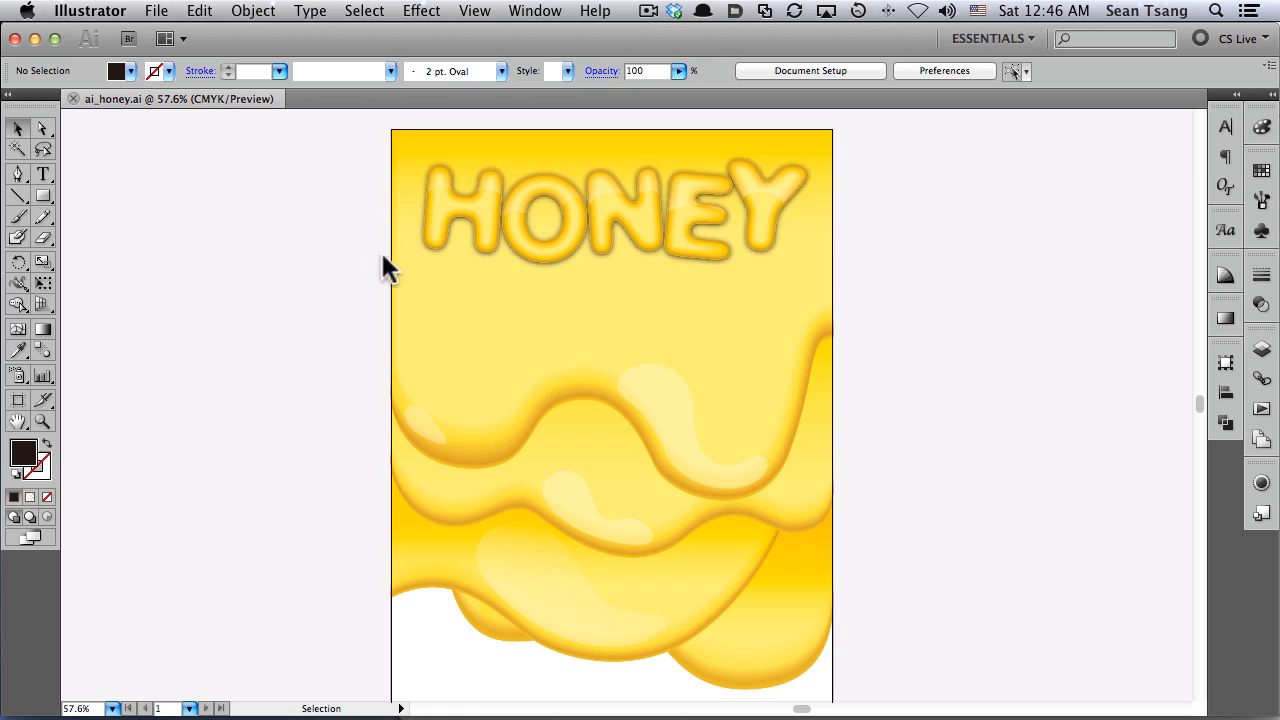
# Examine the finished honey artwork in outline and preview modes, including a close look at the dripping edges
pyautogui.press('space')
pyautogui.hotkey('ctrl', 'y')
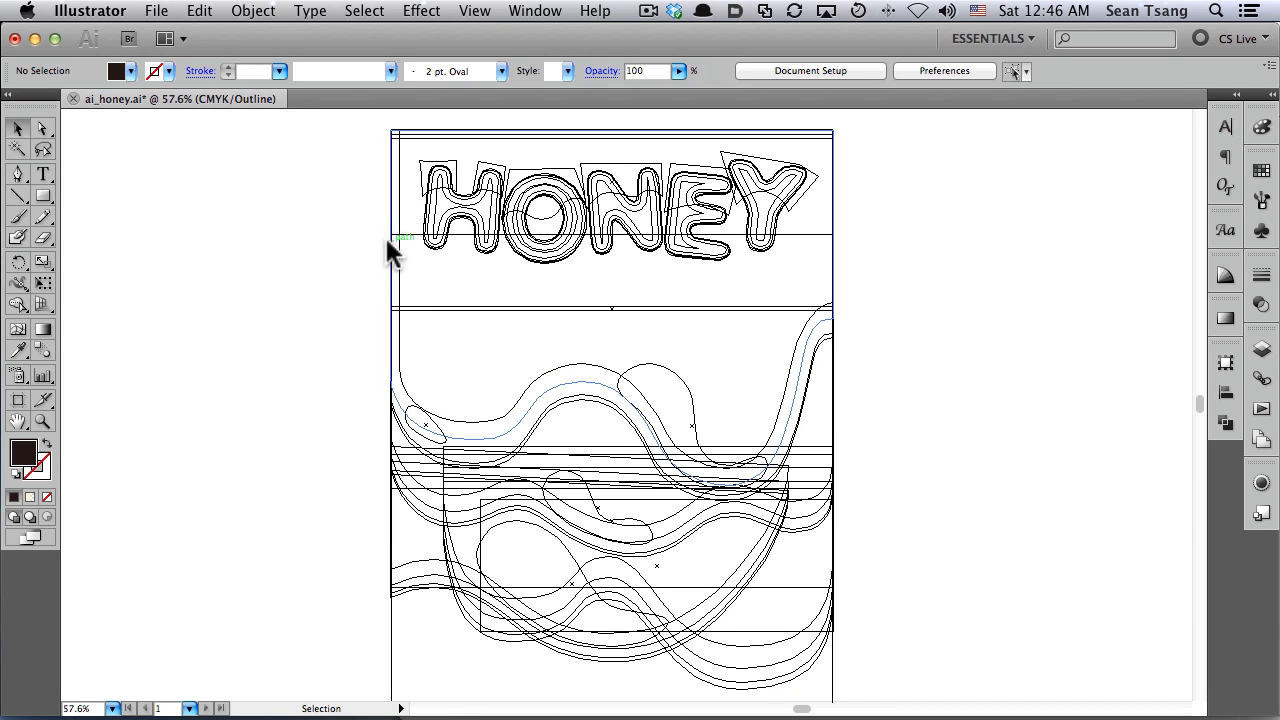
pyautogui.hotkey('ctrl', 'y')
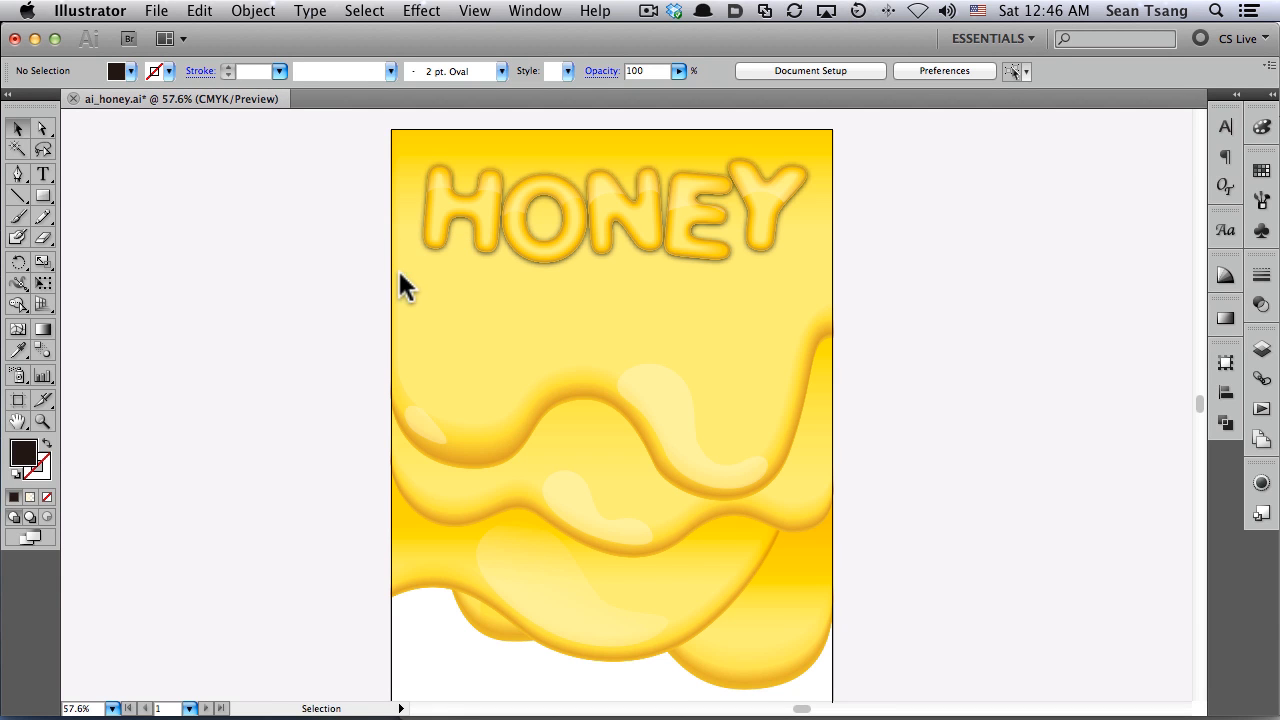
pyautogui.moveTo(329, 206); pyautogui.dragTo(883, 583)
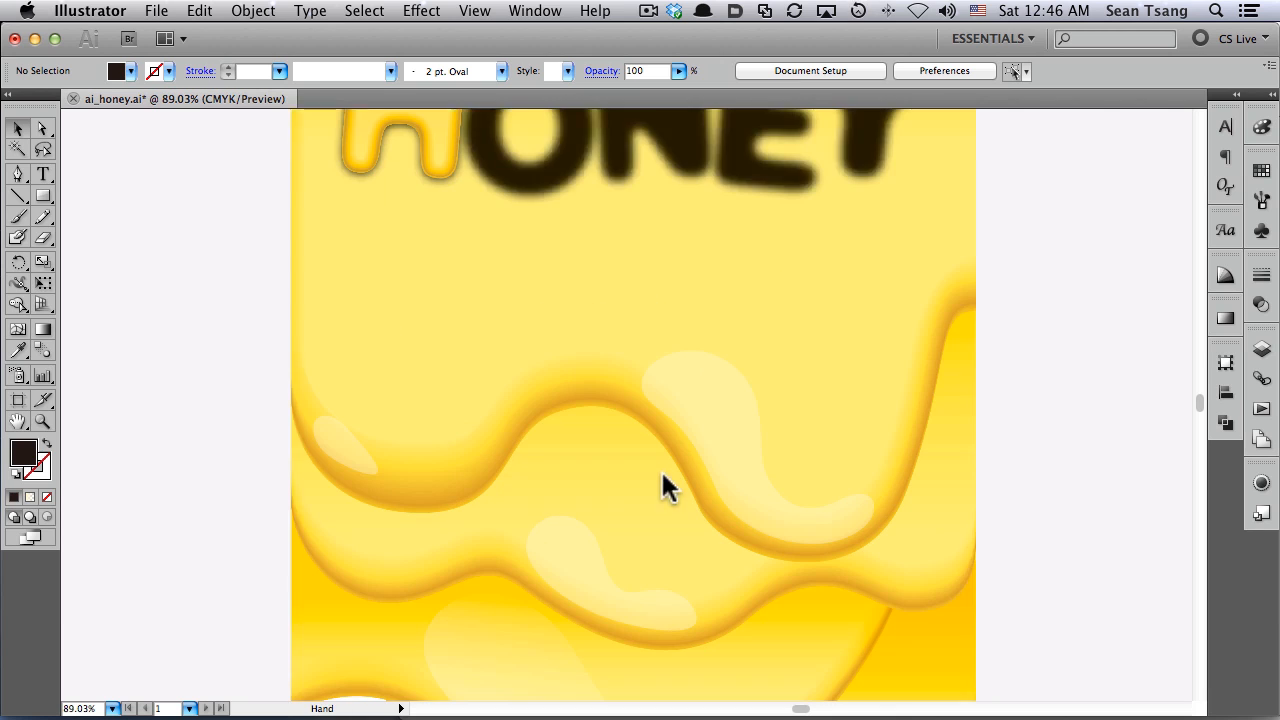
pyautogui.moveTo(260, 316); pyautogui.dragTo(979, 607)
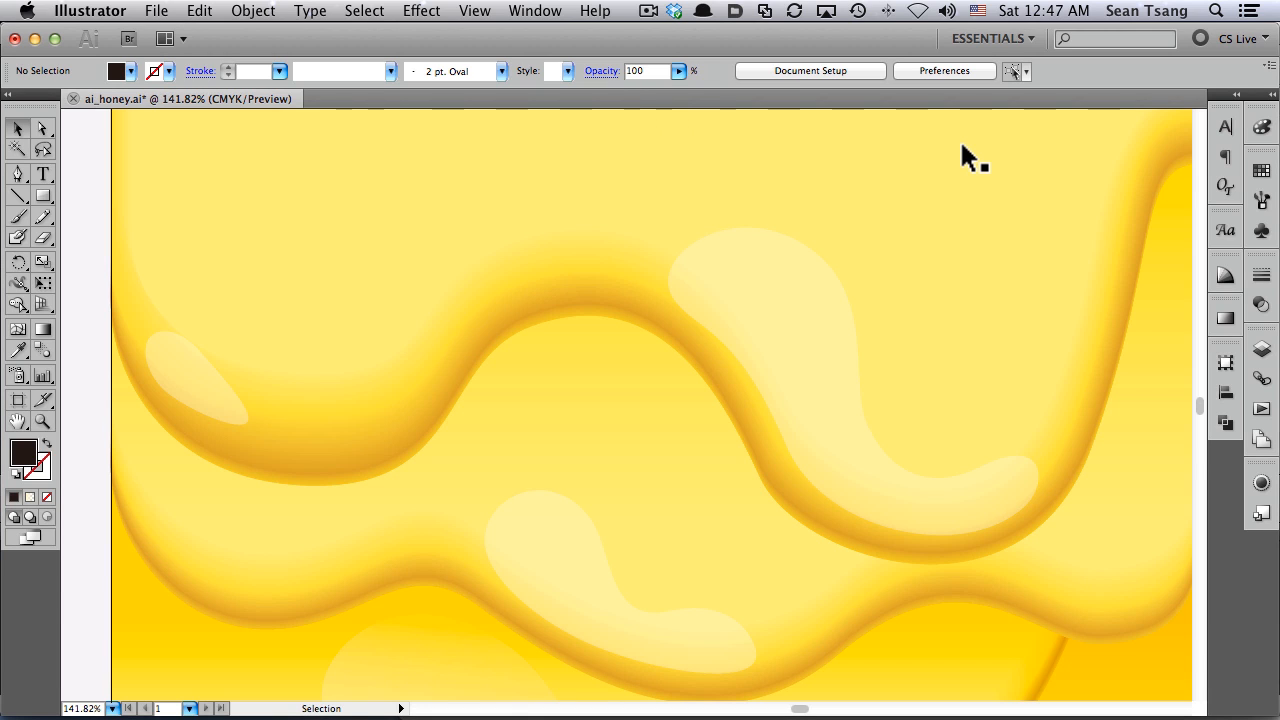
# Create a new A4 portrait document with raster effects set to Screen (72 ppi)
pyautogui.press('super+n')
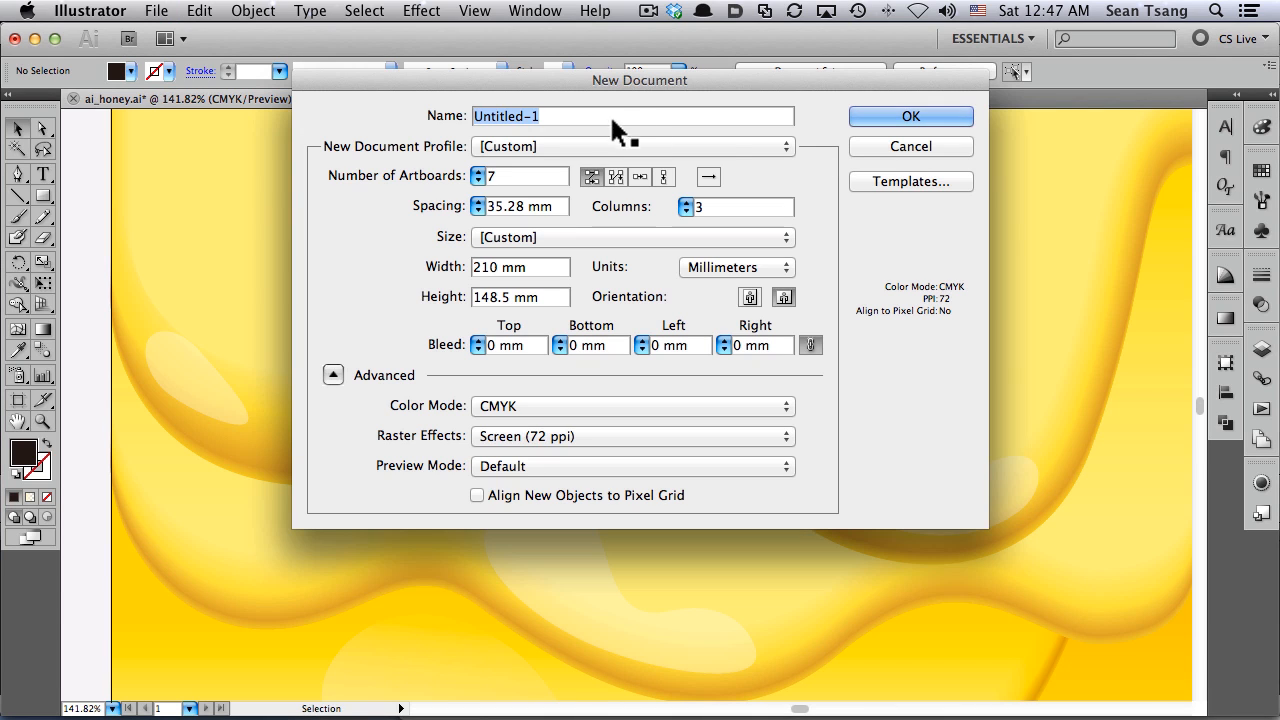
pyautogui.click(636, 237)
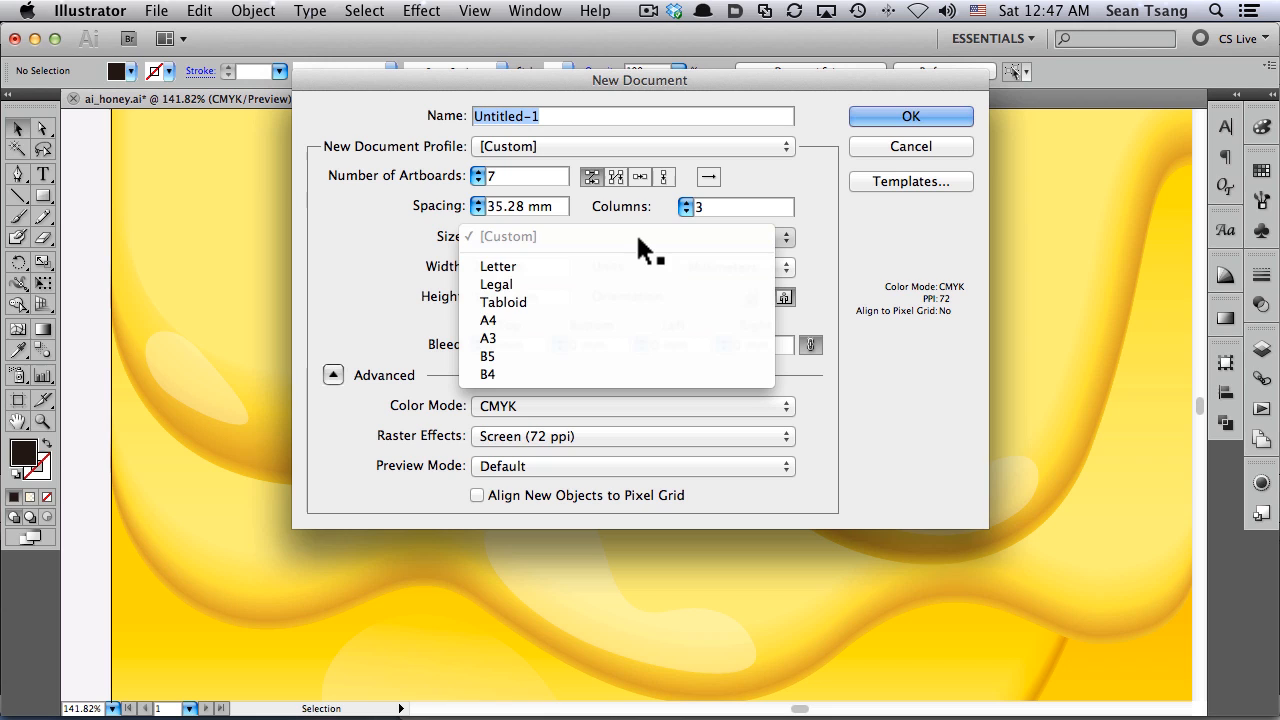
pyautogui.click(510, 320)
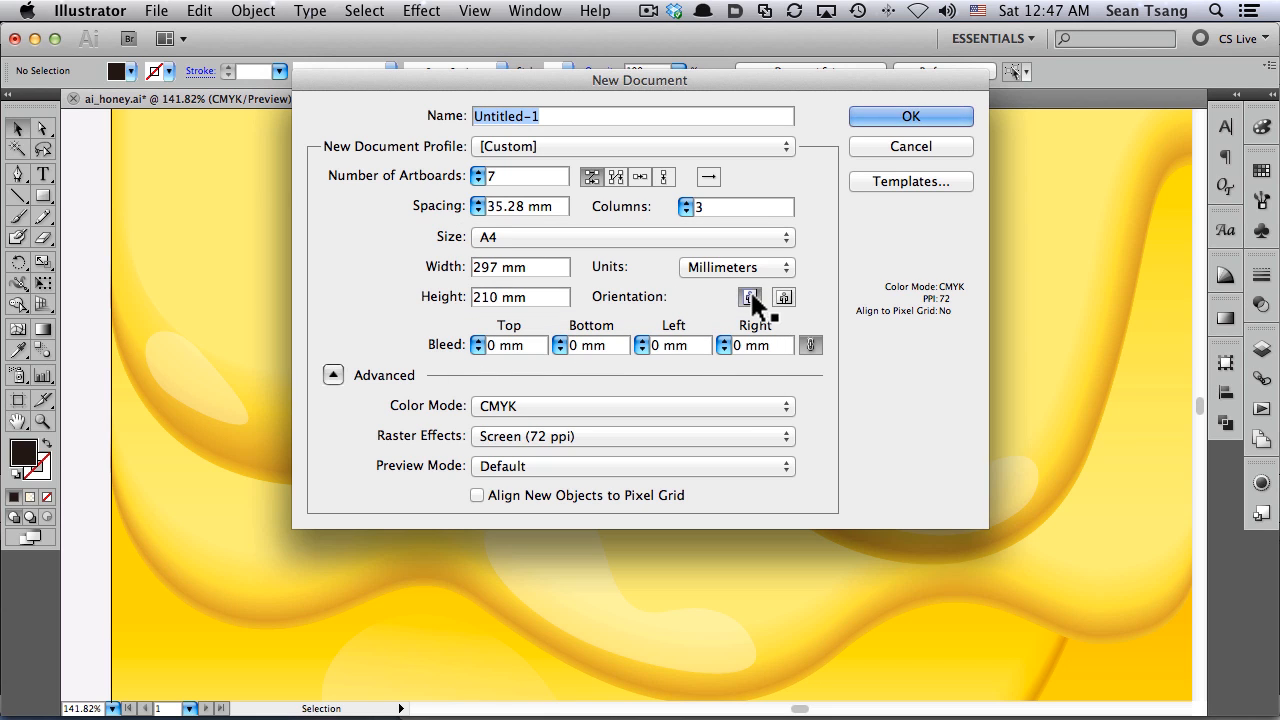
pyautogui.click(749, 296)
pyautogui.click(578, 436)
pyautogui.click(590, 399)
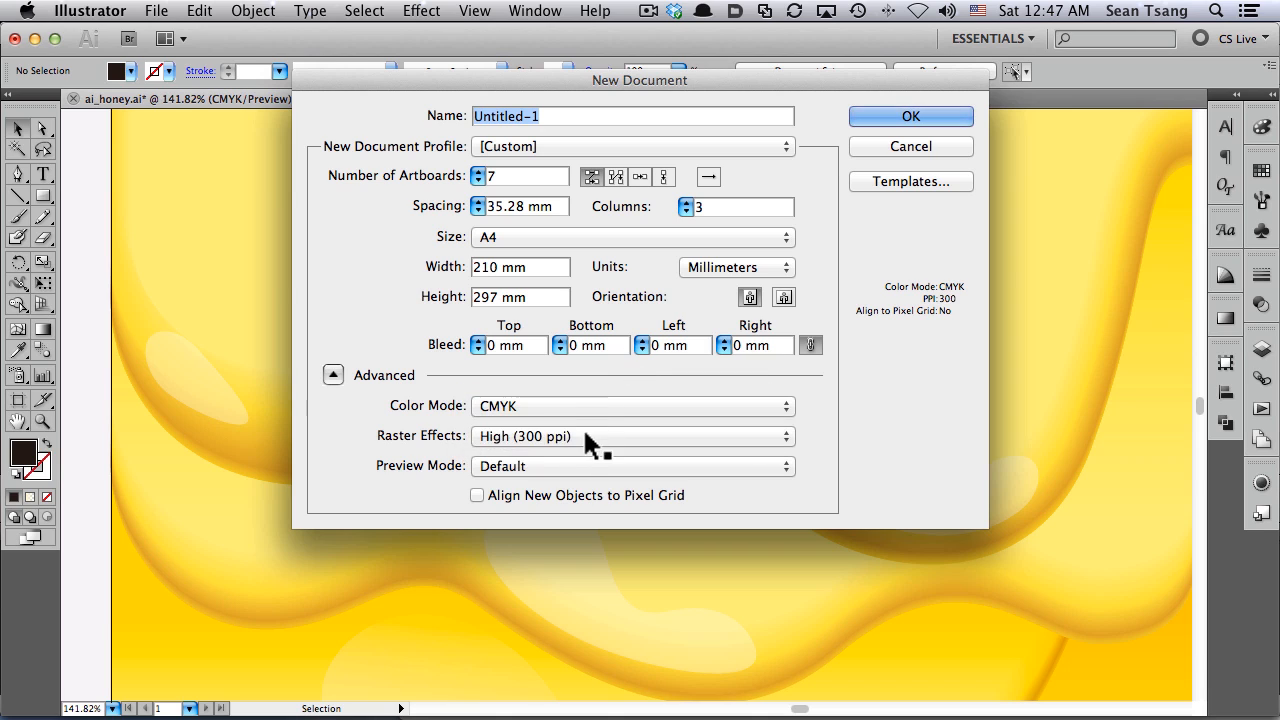
pyautogui.click(583, 435)
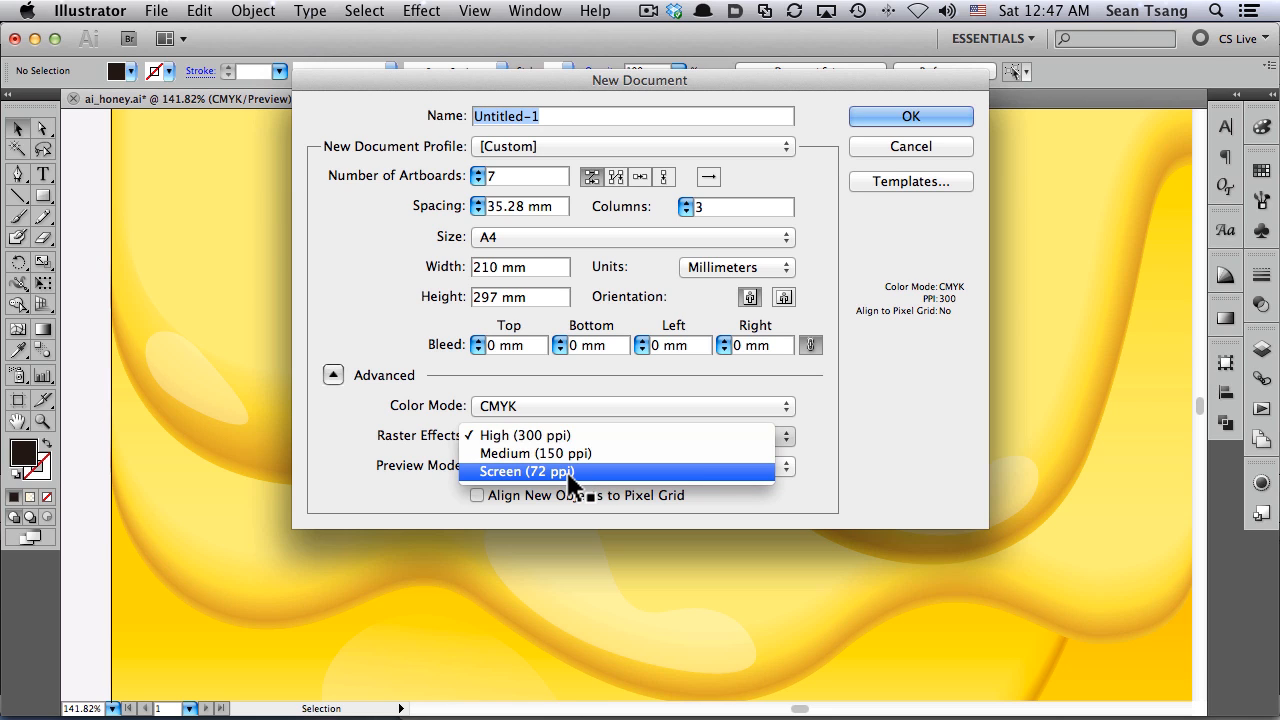
pyautogui.click(566, 469)
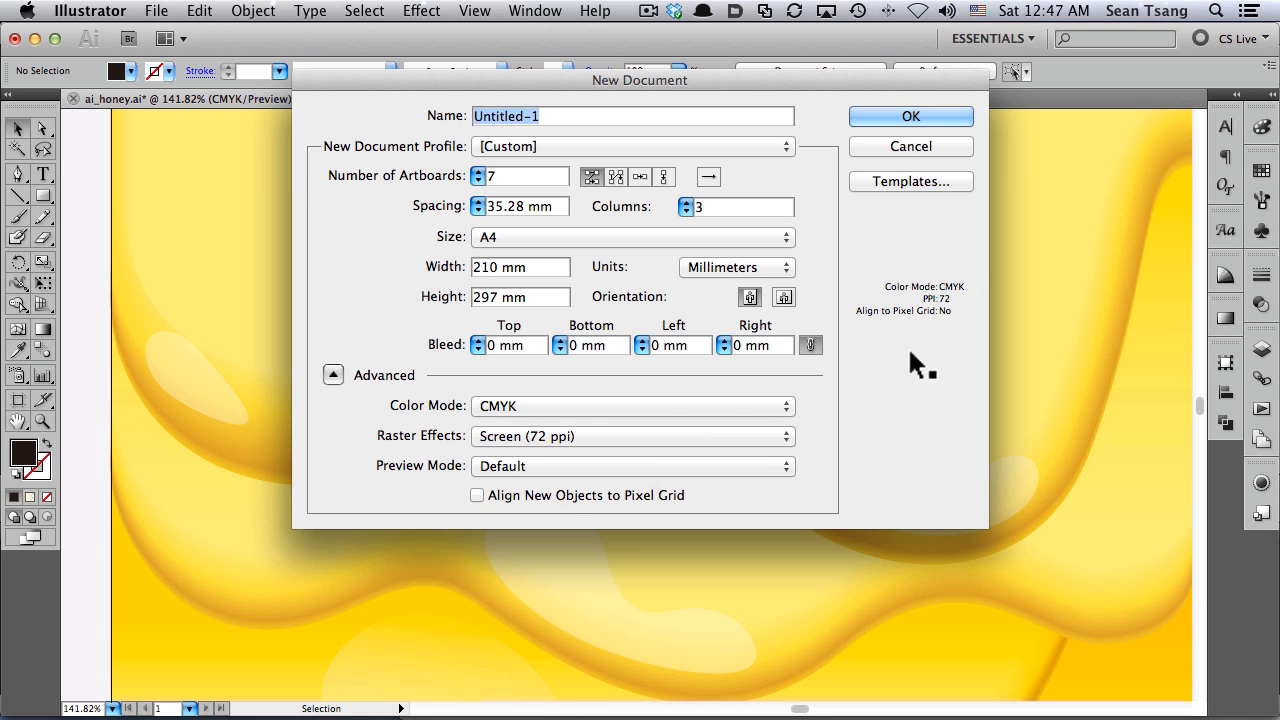
pyautogui.click(931, 116)
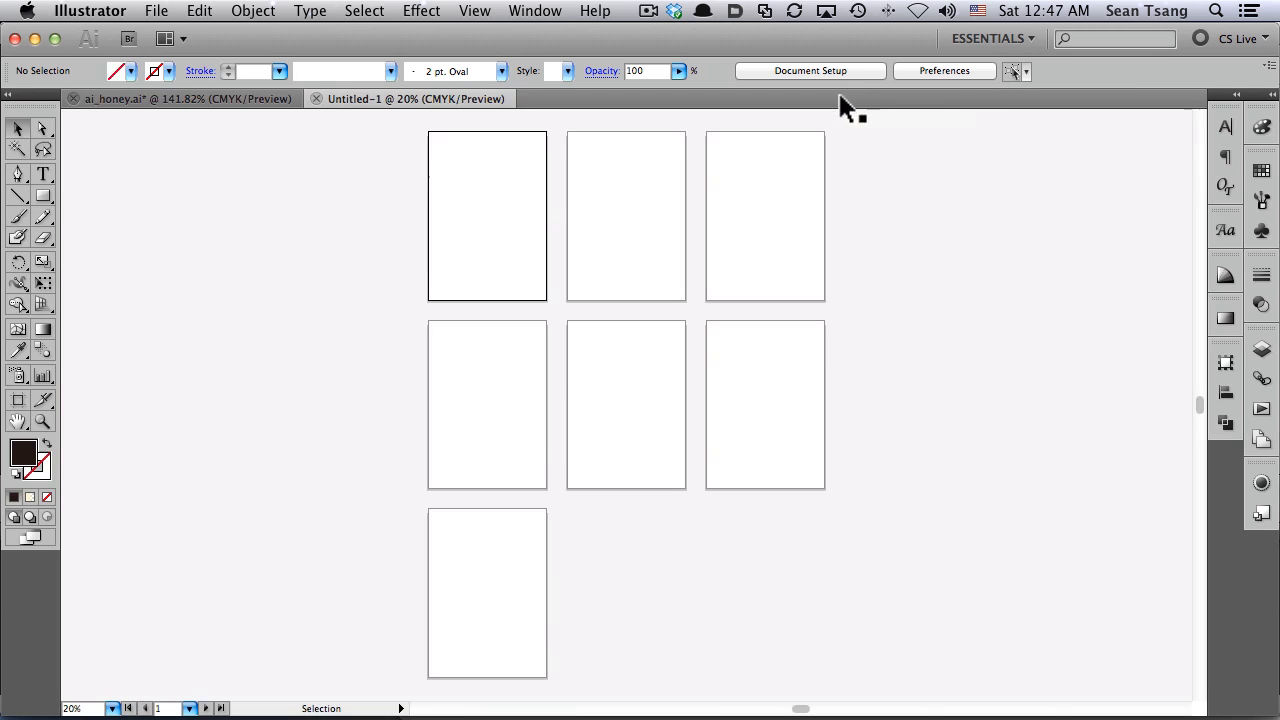
# Close the seven-artboard document and create a new one with the same settings but a single artboard
pyautogui.click(316, 99)
pyautogui.press('super+n')
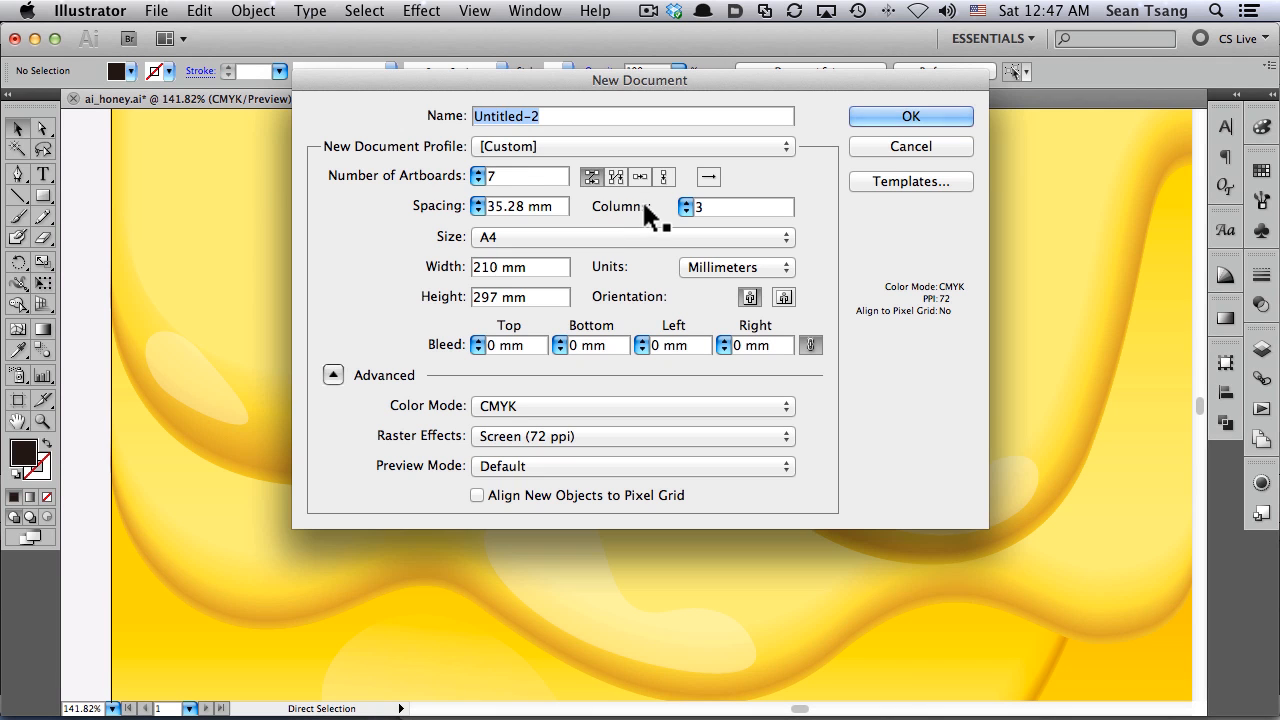
pyautogui.press('Tab')
pyautogui.write('1')
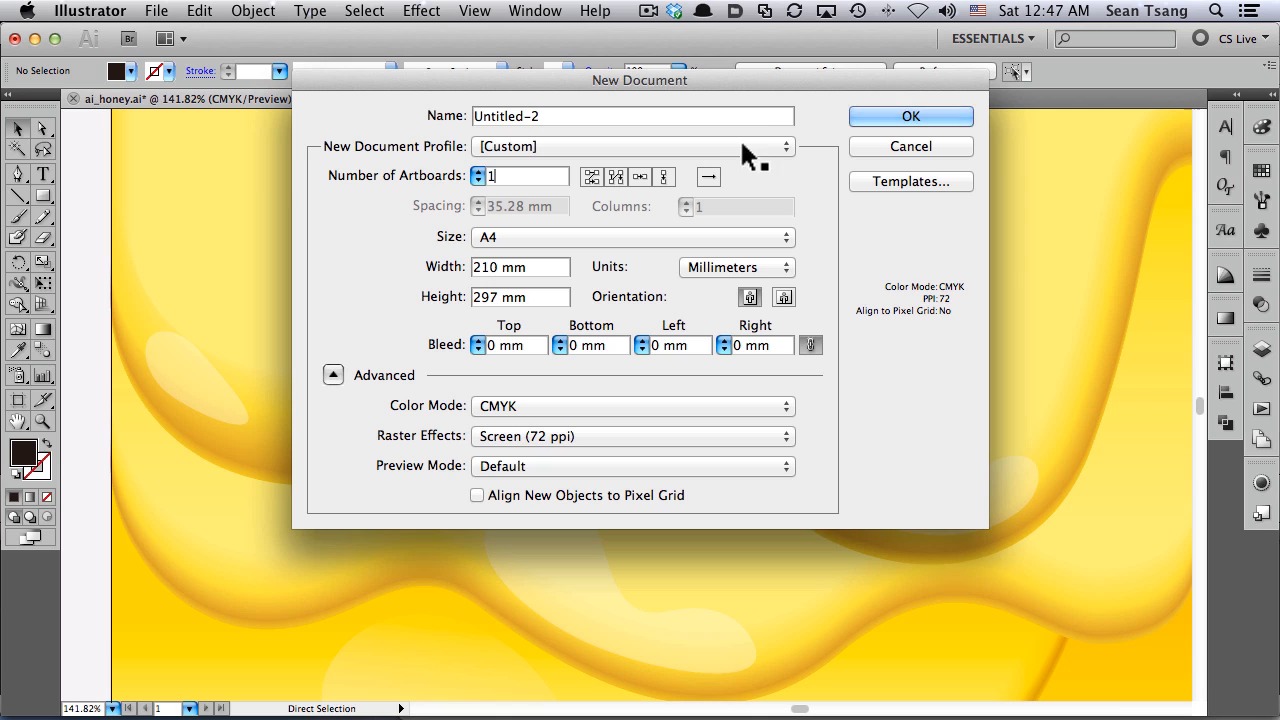
pyautogui.click(929, 116)
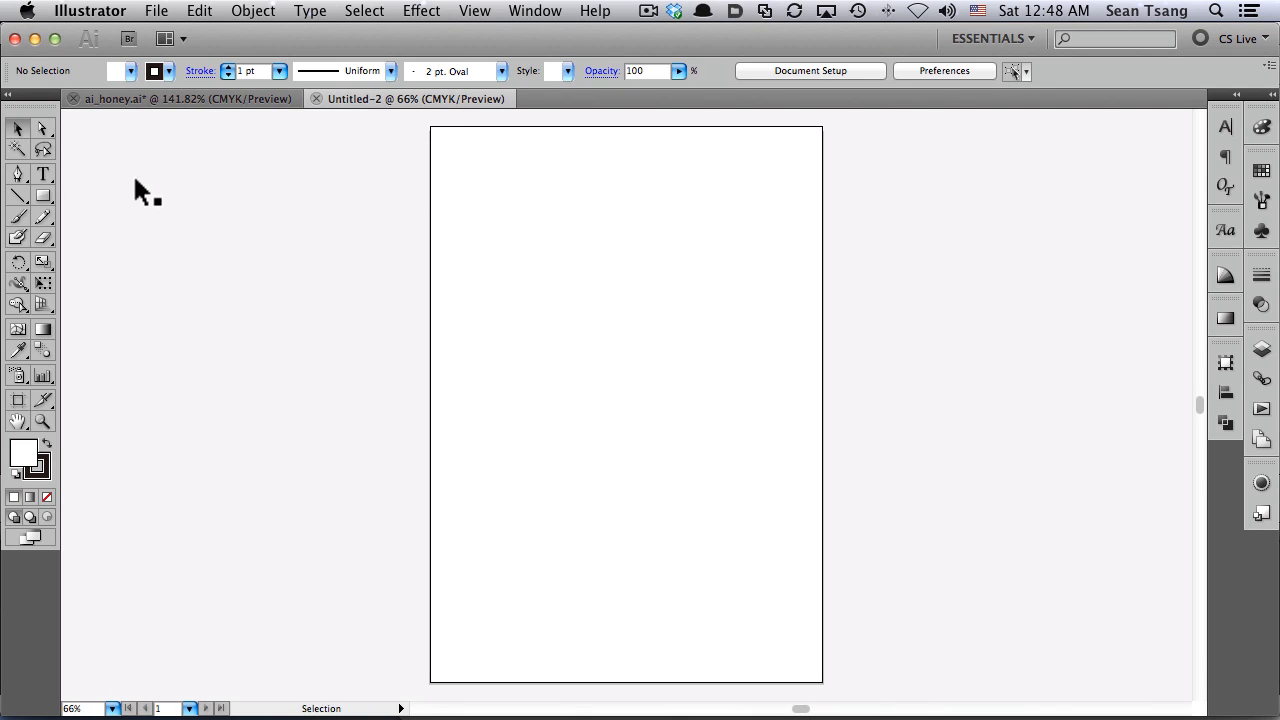
# Draw a closed Pen shape spanning the artboard's upper half, with square upper corners and a wavy lower edge of two drips
pyautogui.click(18, 175)
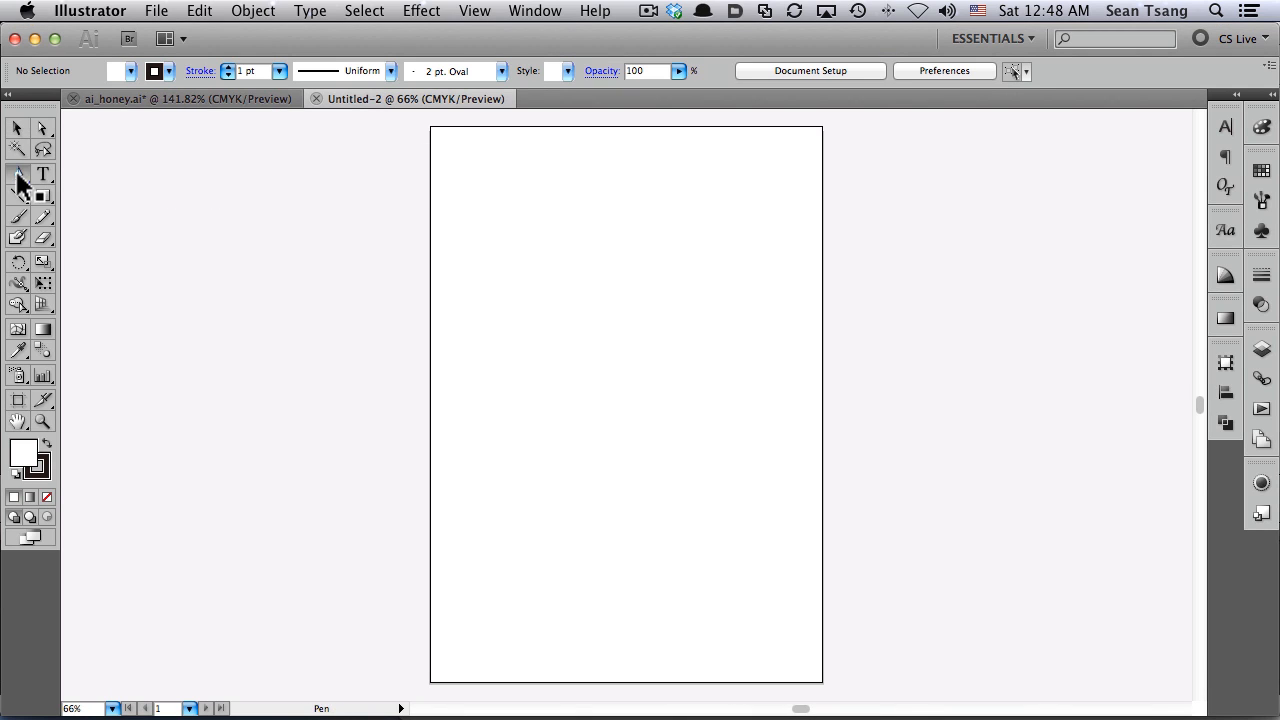
pyautogui.click(430, 127)
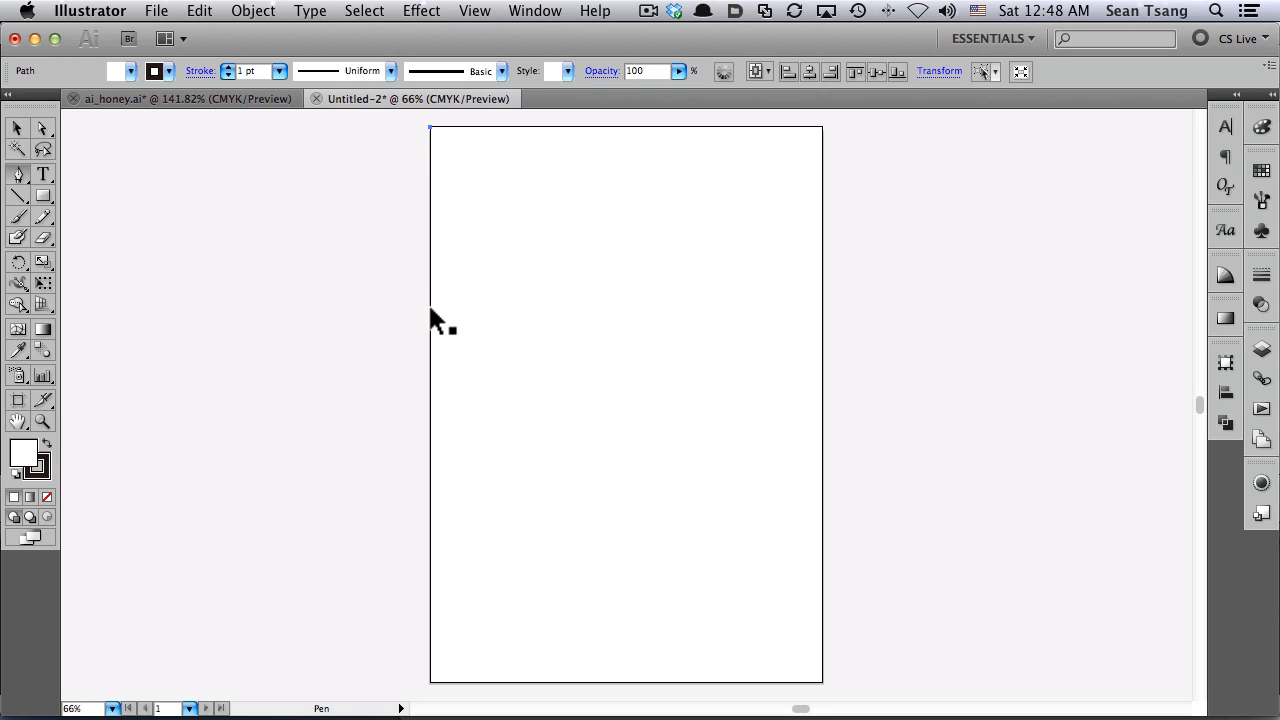
pyautogui.moveTo(430, 307); pyautogui.dragTo(429, 336)
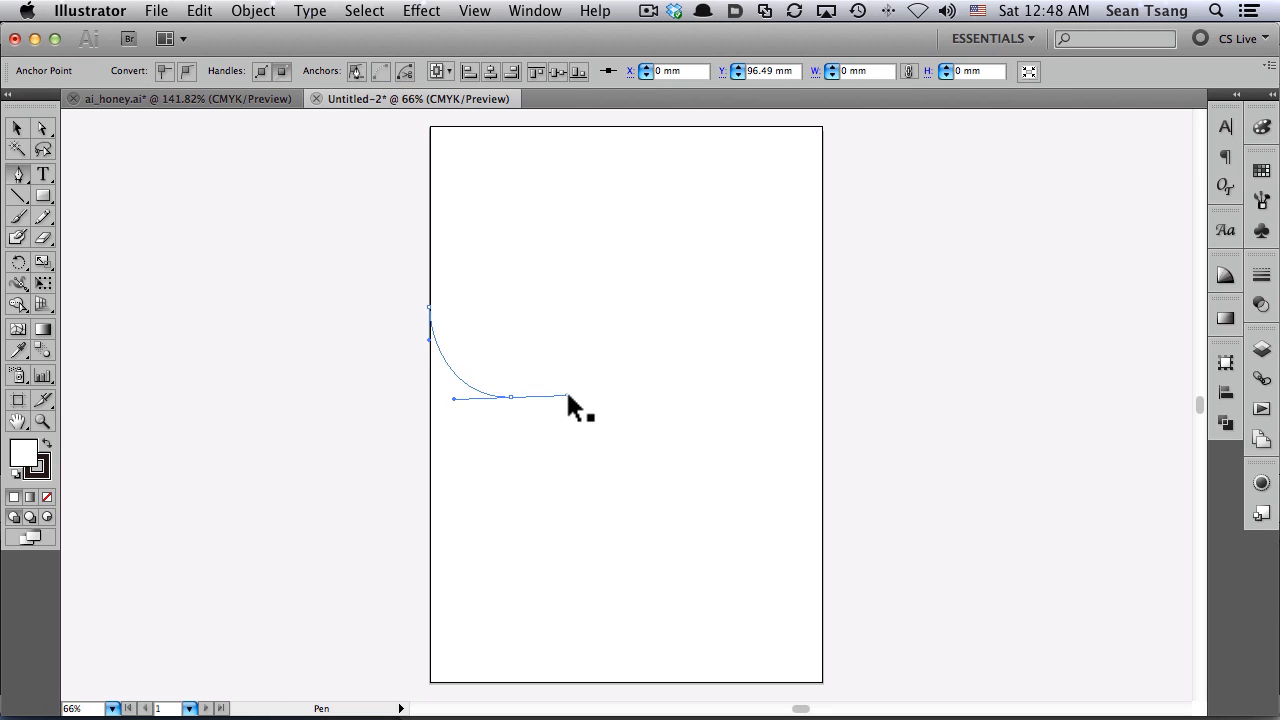
pyautogui.moveTo(567, 396); pyautogui.dragTo(568, 396)
pyautogui.moveTo(602, 352); pyautogui.dragTo(627, 346)
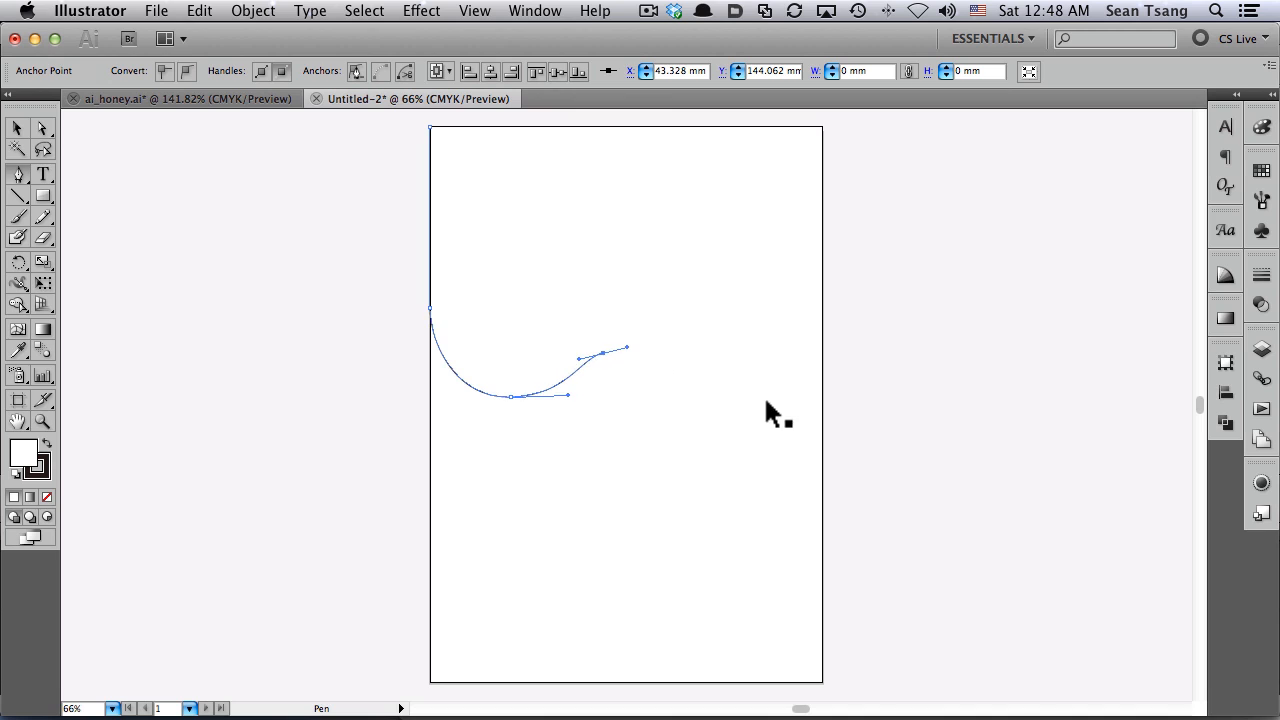
pyautogui.keyDown('super'); pyautogui.click(743, 425); pyautogui.keyUp('super')
pyautogui.moveTo(803, 416); pyautogui.dragTo(803, 416)
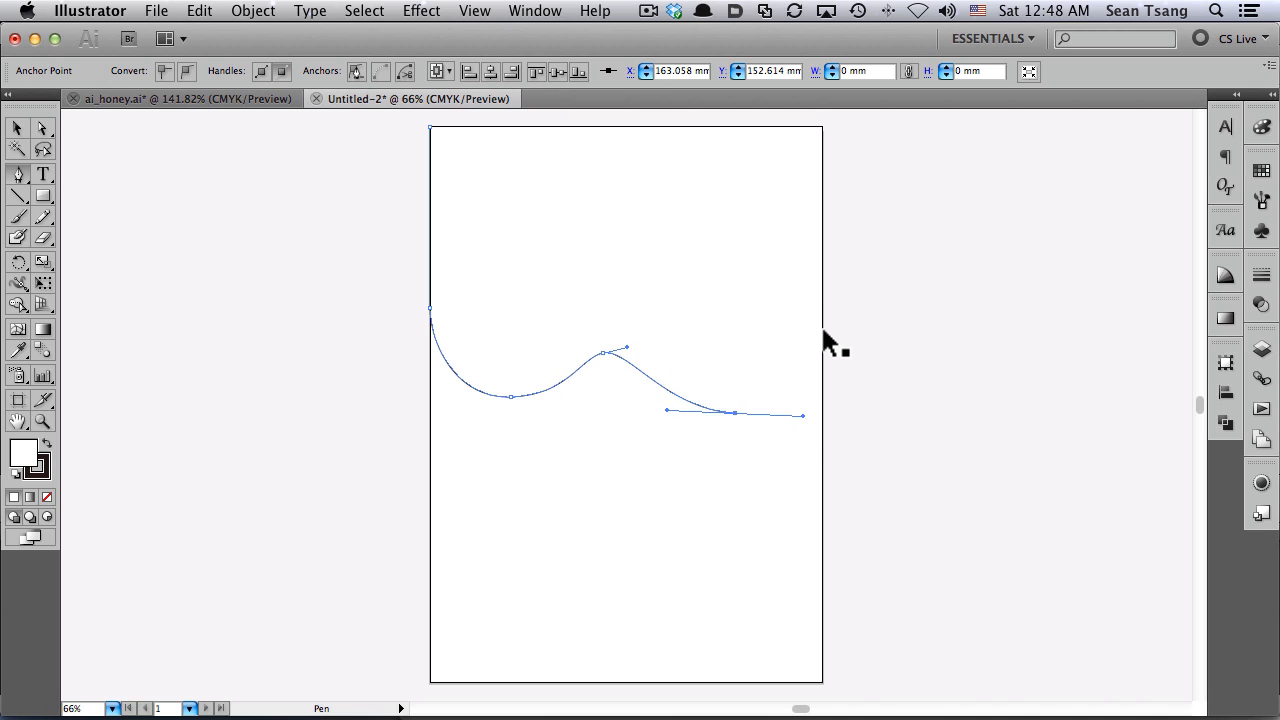
pyautogui.moveTo(822, 330); pyautogui.dragTo(822, 285)
pyautogui.click(822, 126)
pyautogui.click(430, 127)
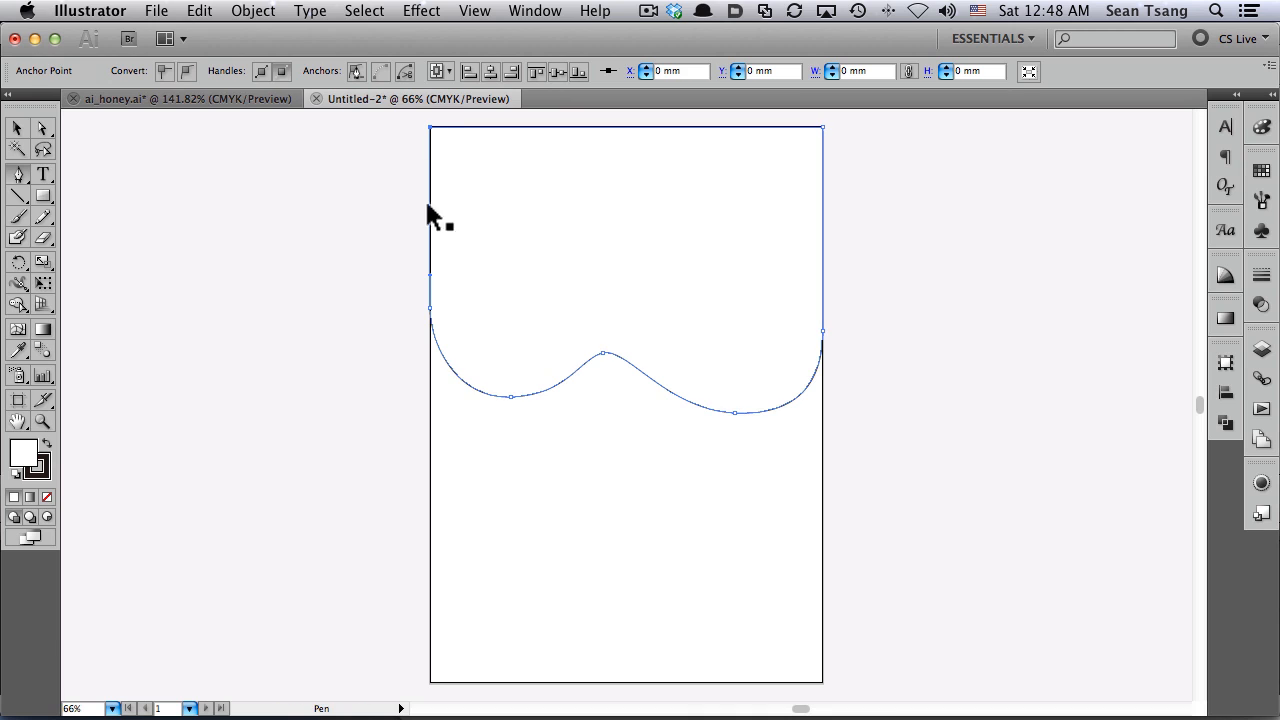
# Smooth the crest between the two drips by adjusting its anchor point and levelling and lengthening its handles
pyautogui.keyDown('super'); pyautogui.click(603, 352); pyautogui.keyUp('super')
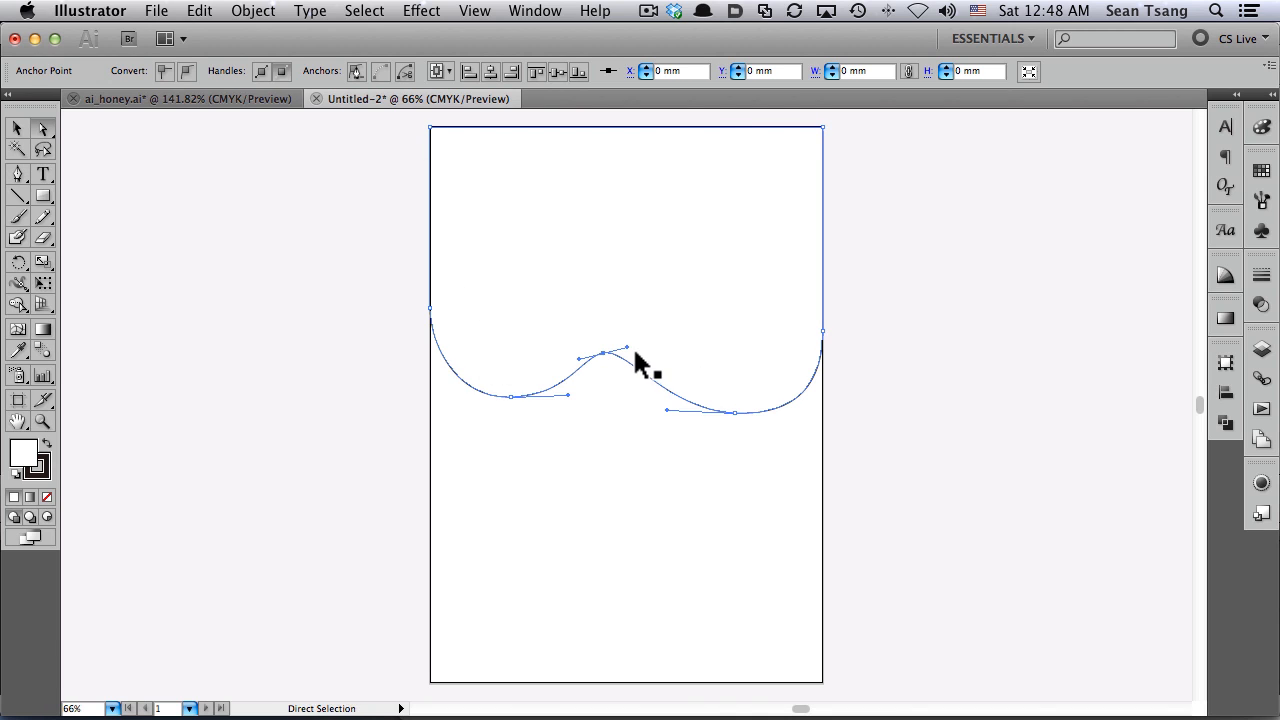
pyautogui.moveTo(634, 352); pyautogui.dragTo(650, 349)
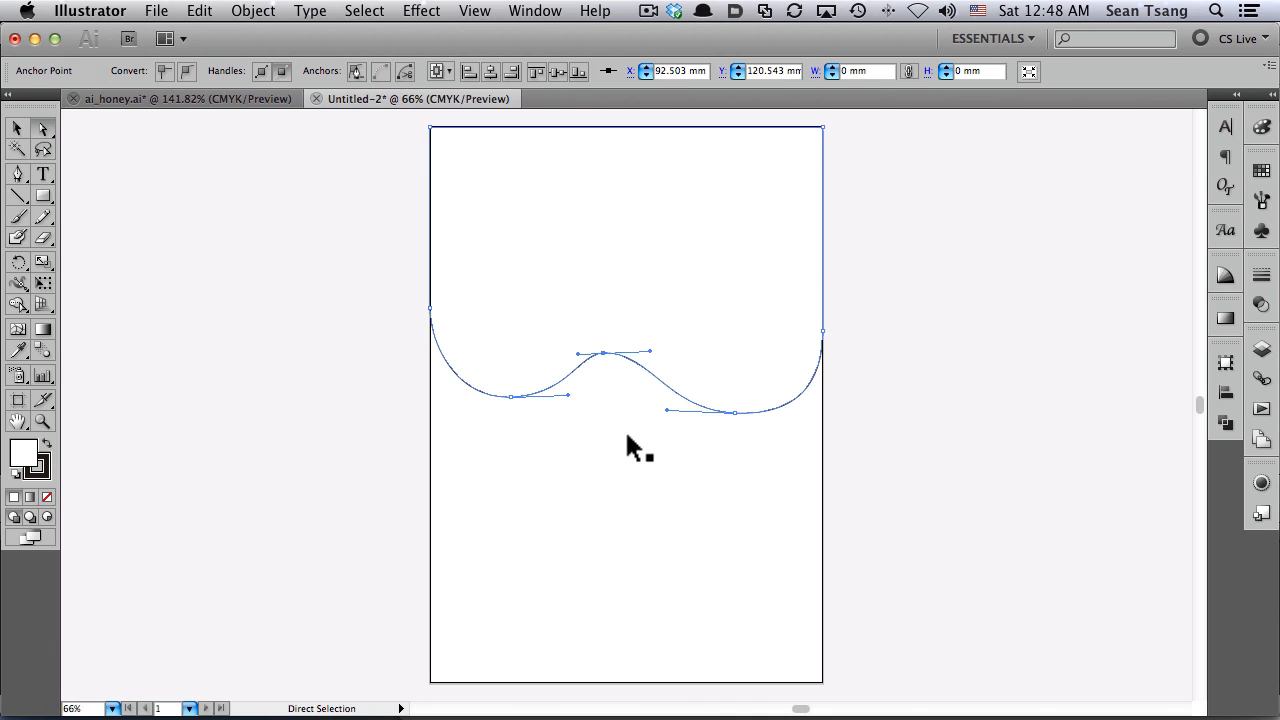
pyautogui.click(624, 430)
pyautogui.moveTo(376, 240); pyautogui.dragTo(918, 524)
pyautogui.keyDown('super'); pyautogui.click(541, 345); pyautogui.keyUp('super')
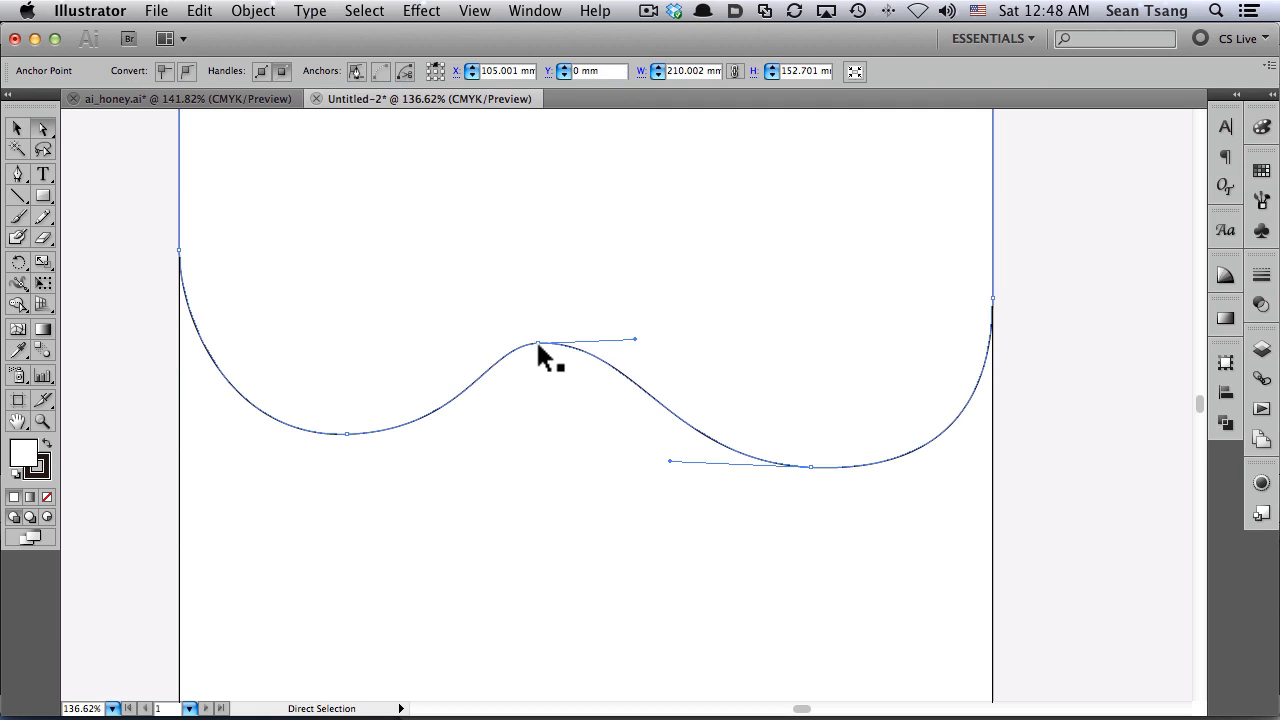
pyautogui.moveTo(541, 346); pyautogui.dragTo(490, 348)
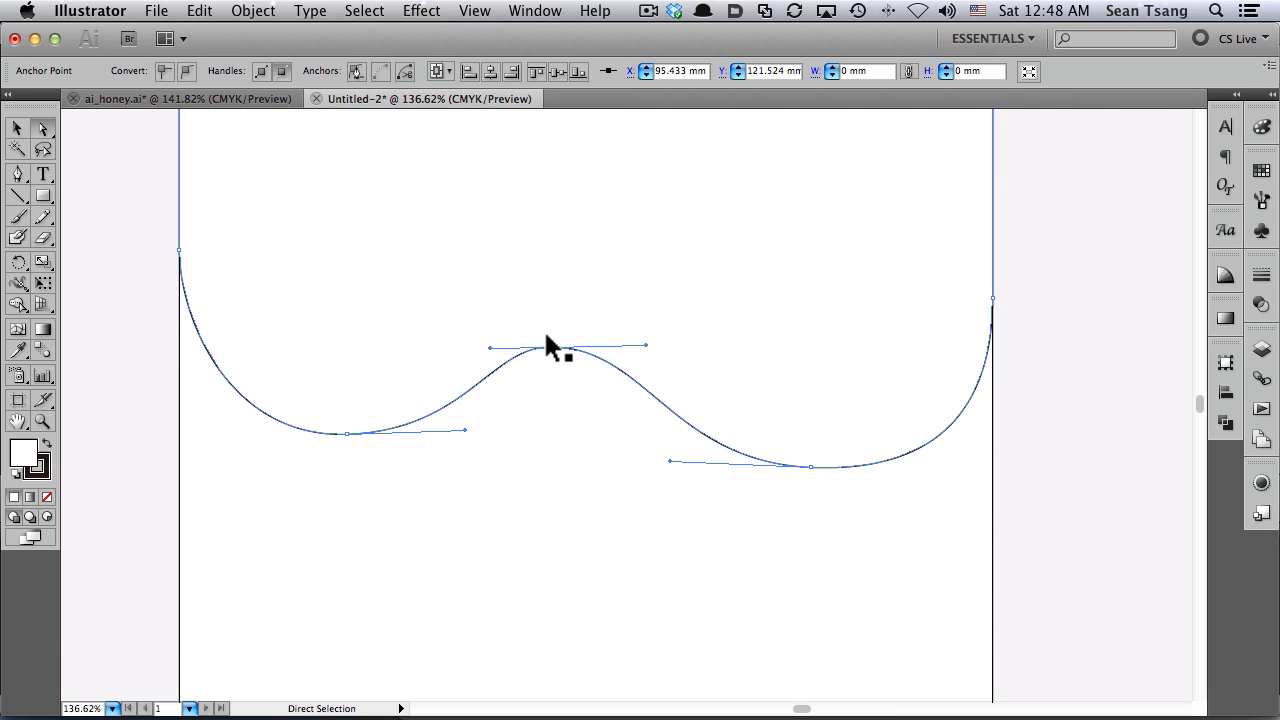
pyautogui.click(536, 486)
pyautogui.press('v')
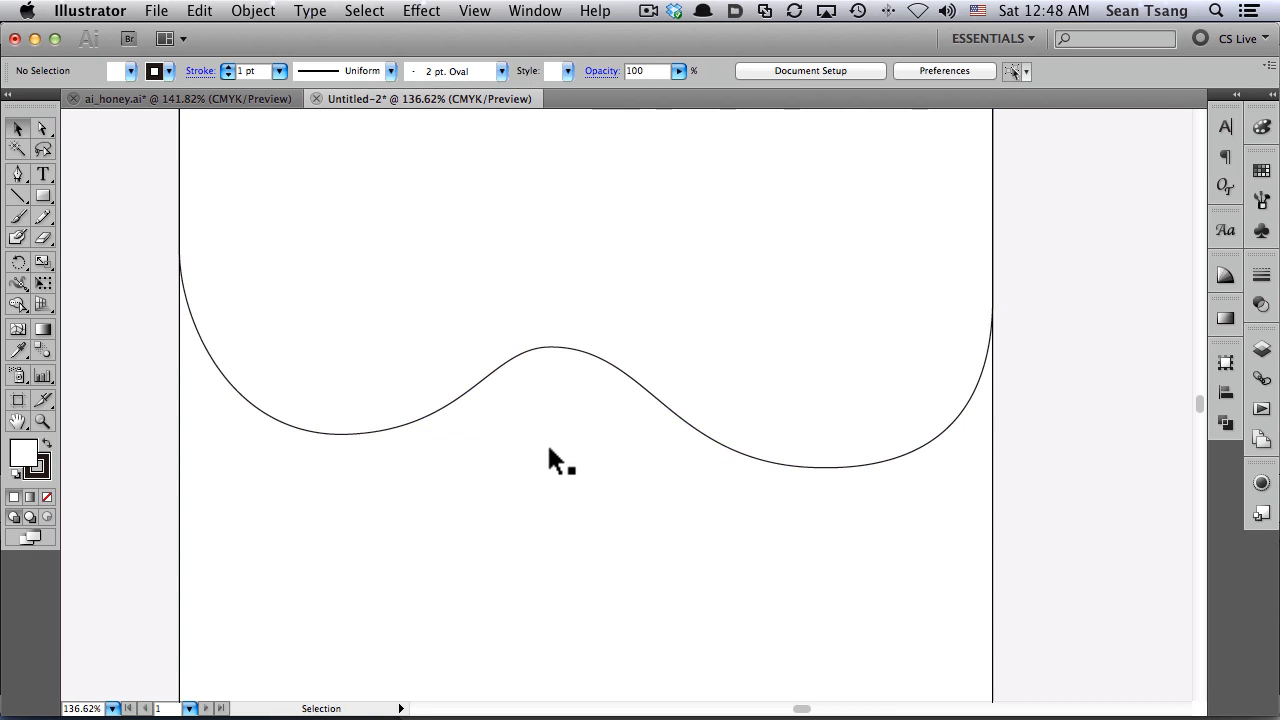
# Remove the drip shape's stroke and fill it with an orange-yellow of C 0, M 24, Y 100, K 0
pyautogui.scroll(3, 590, 420)
pyautogui.click(605, 465)
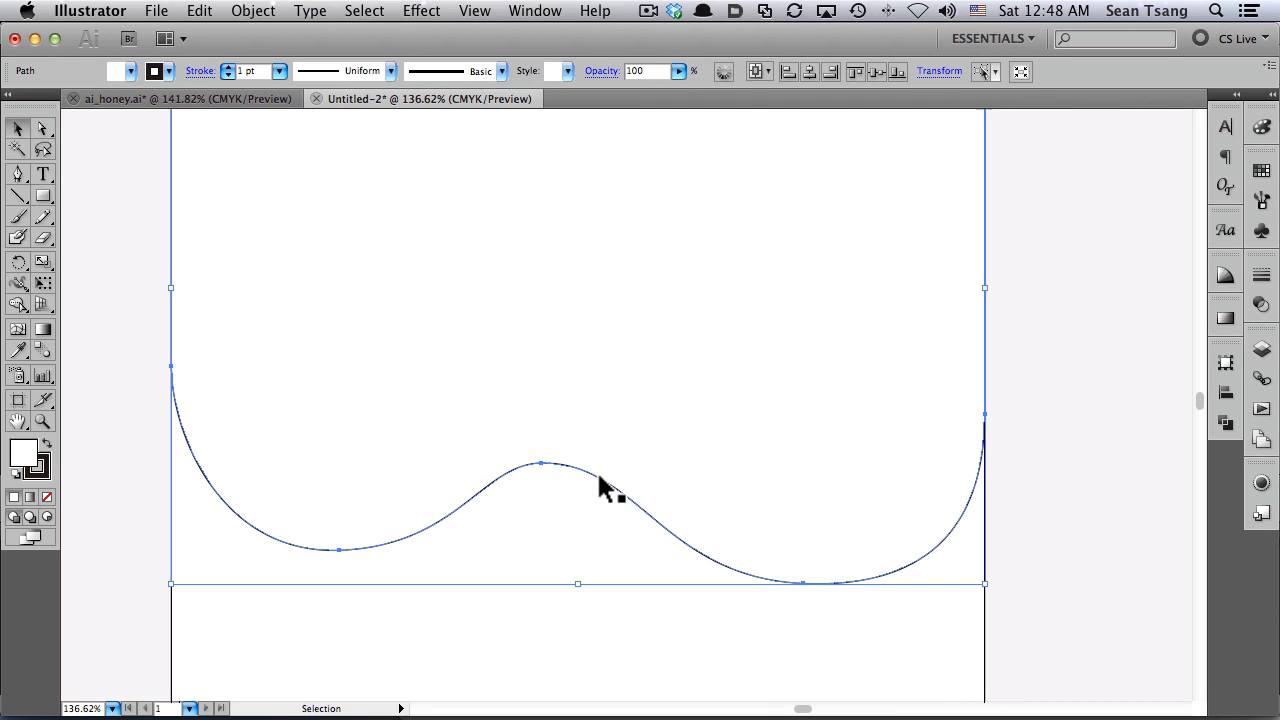
pyautogui.click(1262, 128)
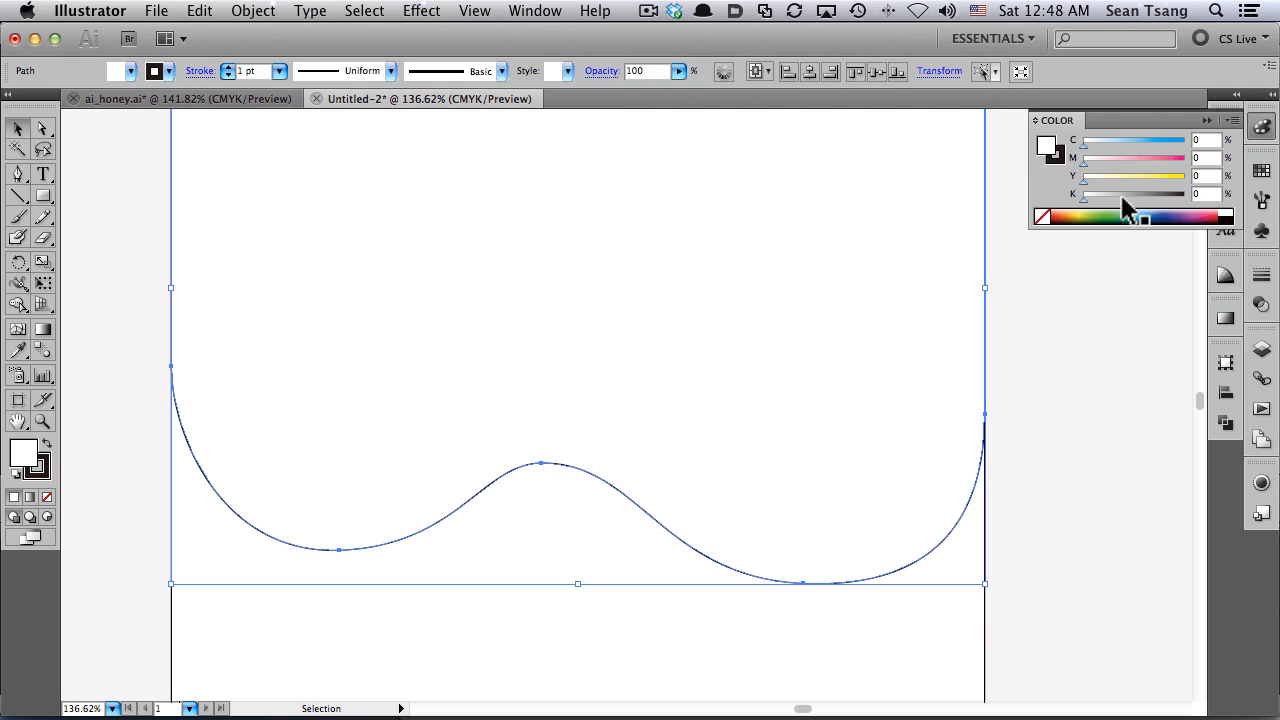
pyautogui.click(1056, 158)
pyautogui.click(1043, 217)
pyautogui.click(1043, 144)
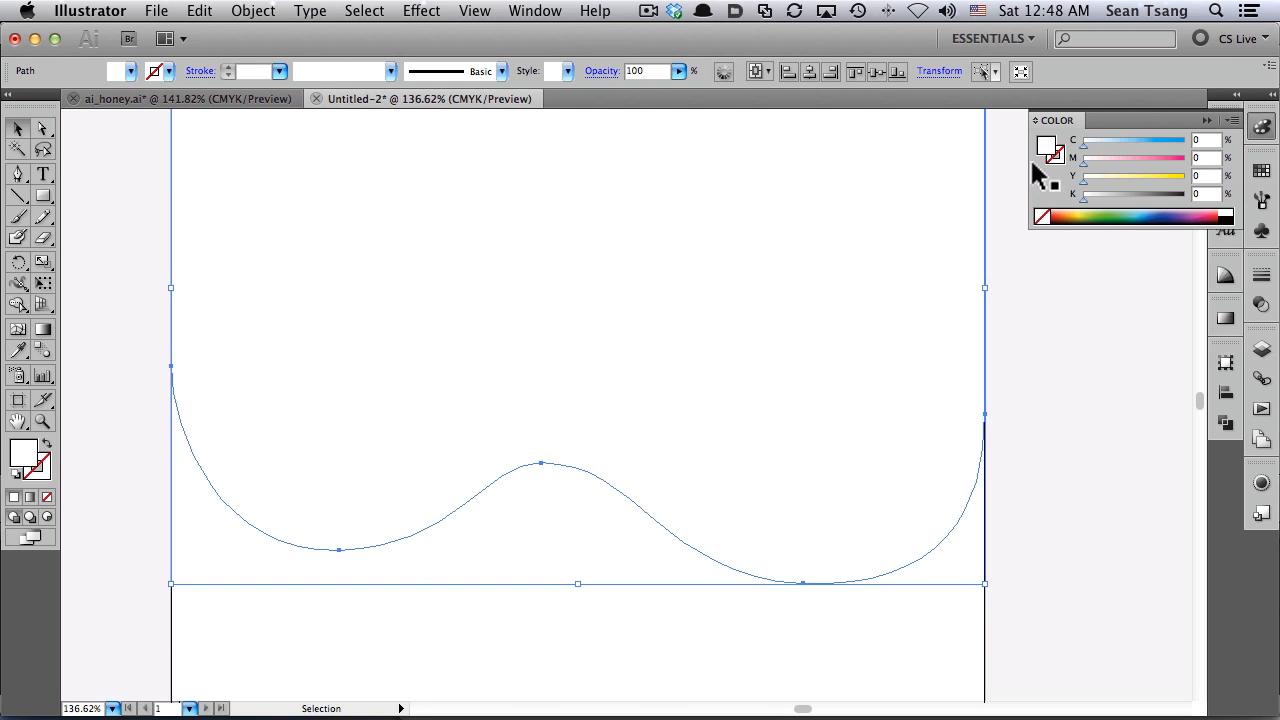
pyautogui.moveTo(1088, 180)
pyautogui.mouseDown()
pyautogui.moveTo(1184, 180)
pyautogui.moveTo(1106, 164)
pyautogui.mouseUp()
pyautogui.click(348, 628)
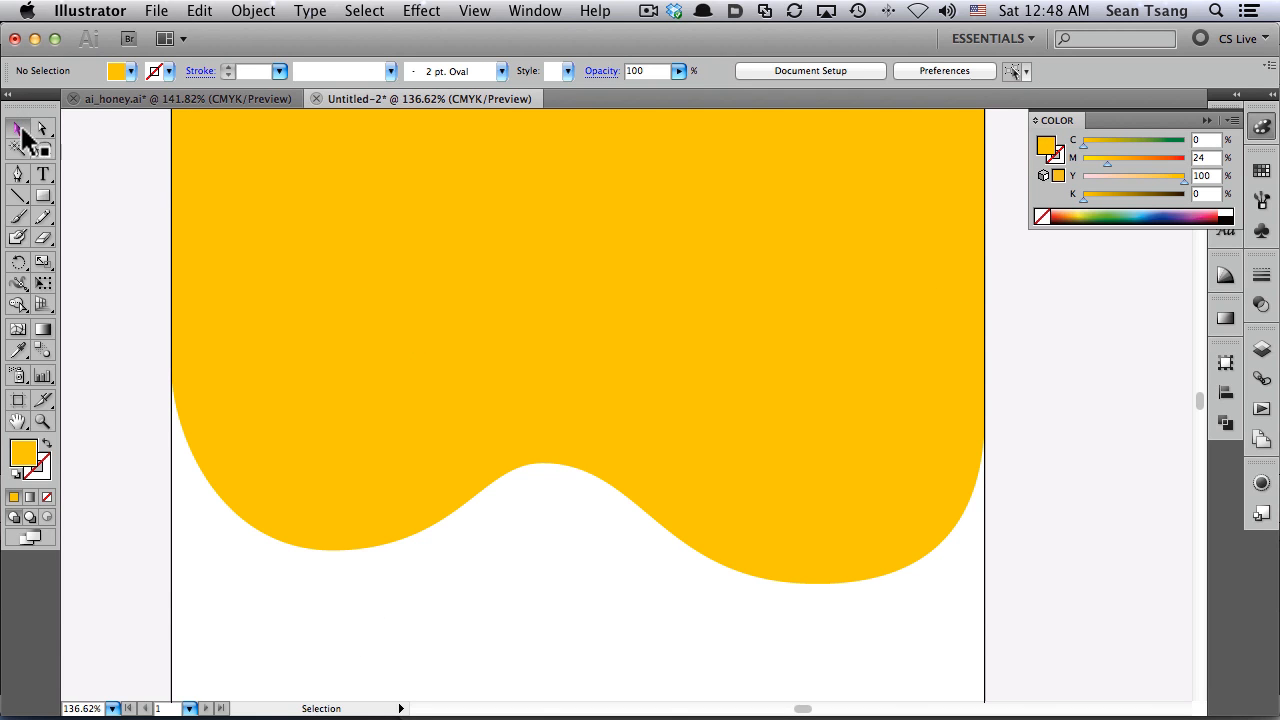
# Duplicate the drip shape slightly above the original and fill the copy with brown at C 46, M 54, Y 100, K 0
pyautogui.click(352, 398)
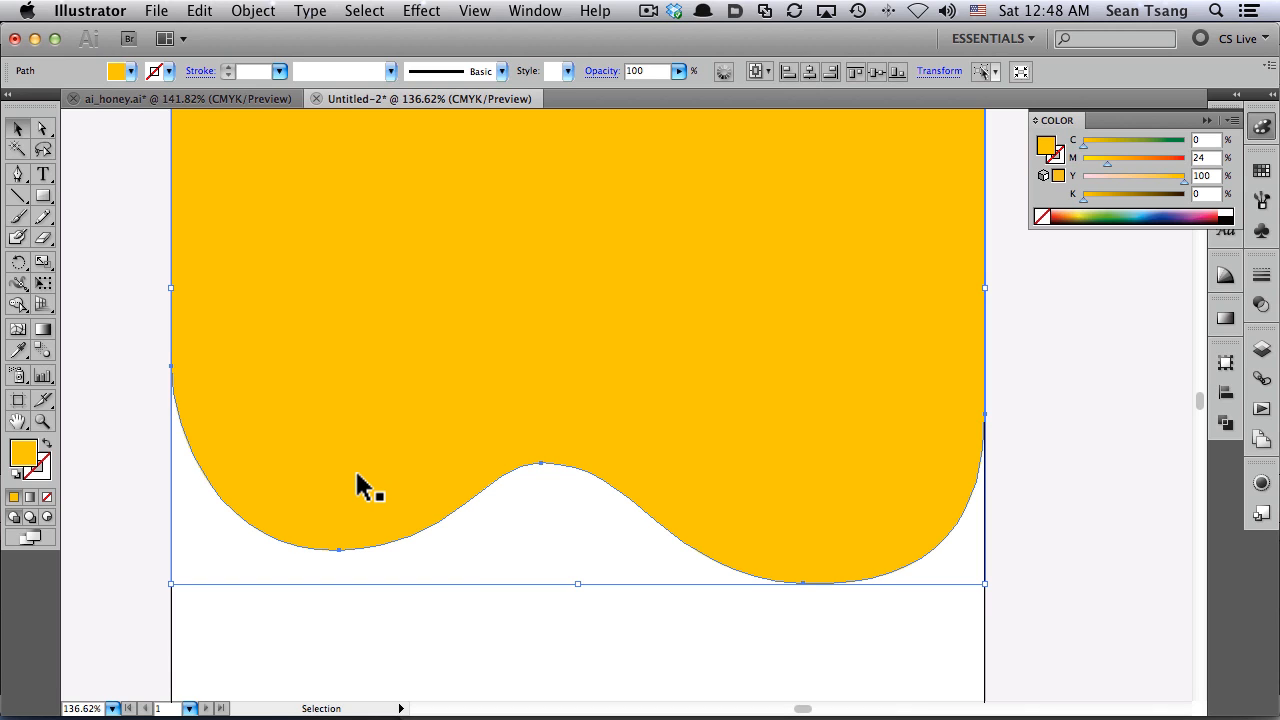
pyautogui.moveTo(358, 496); pyautogui.dragTo(356, 477)
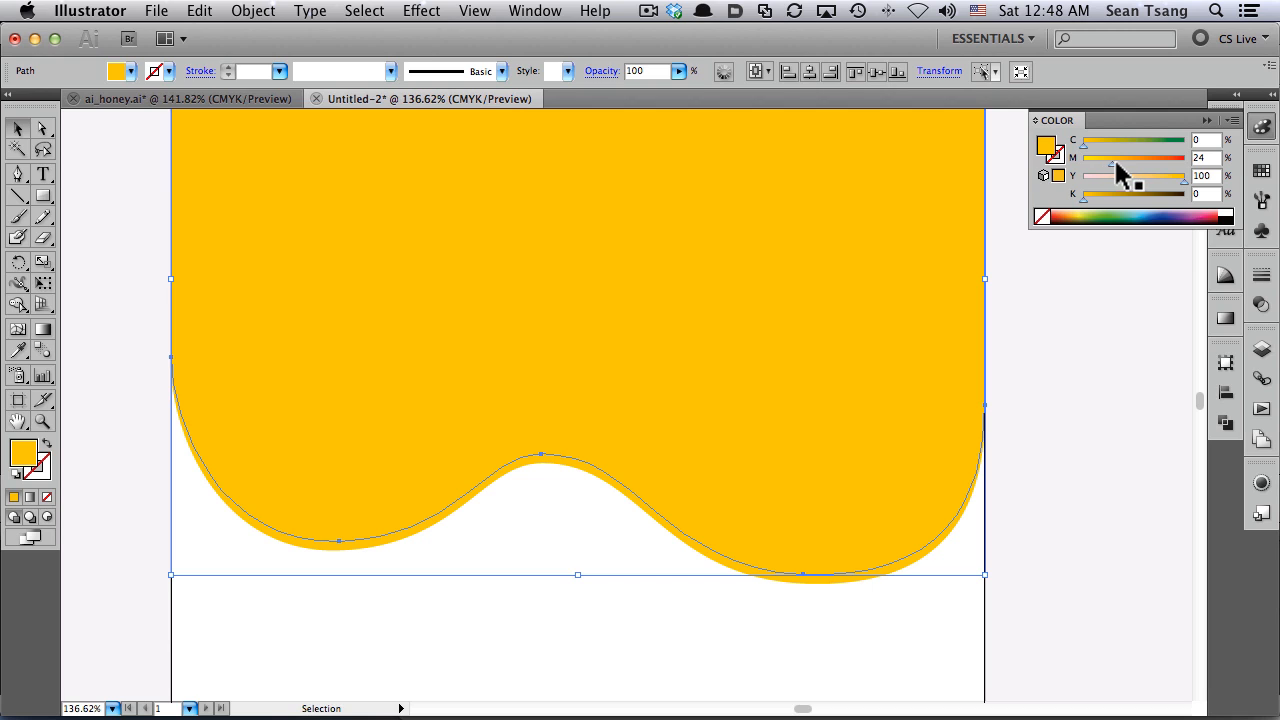
pyautogui.moveTo(1117, 166)
pyautogui.mouseDown()
pyautogui.moveTo(1136, 162)
pyautogui.moveTo(1120, 150)
pyautogui.moveTo(1129, 156)
pyautogui.mouseUp()
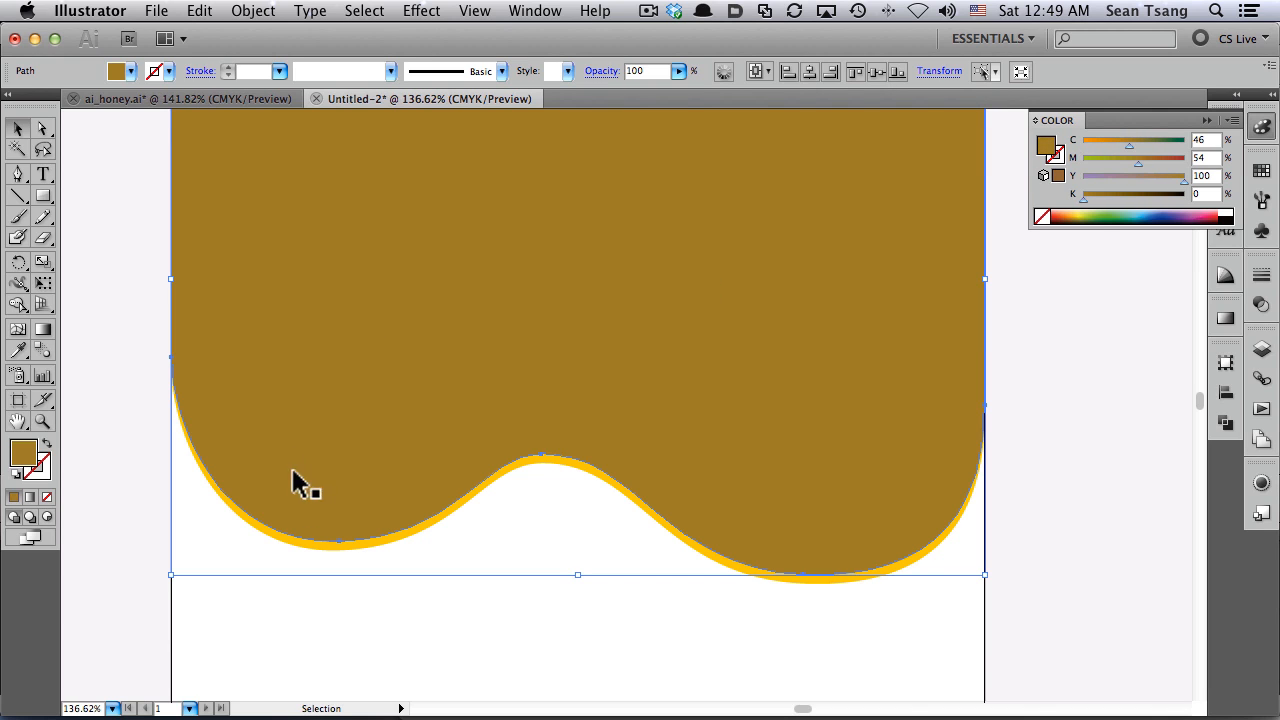
# Duplicate the brown drip shape farther up and fill the copy with yellow at C 0, M 17, Y 100, K 0
pyautogui.moveTo(320, 526); pyautogui.dragTo(319, 483)
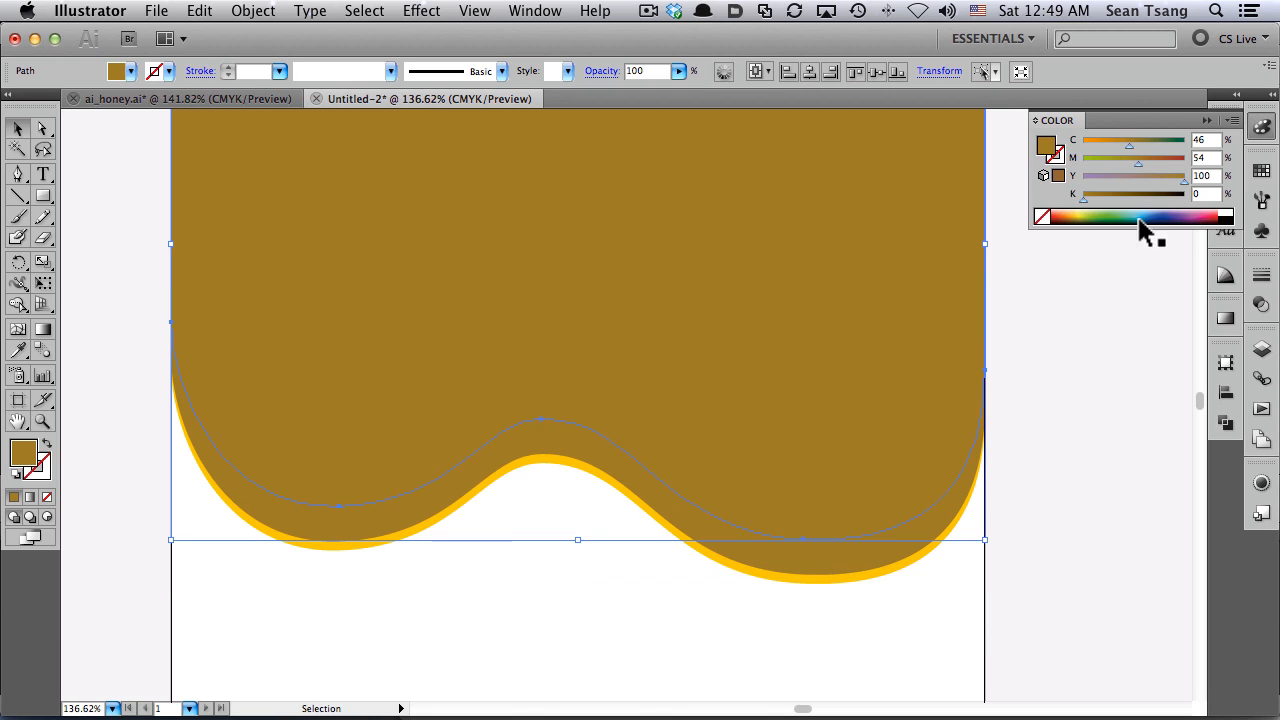
pyautogui.moveTo(1130, 145); pyautogui.dragTo(1103, 160)
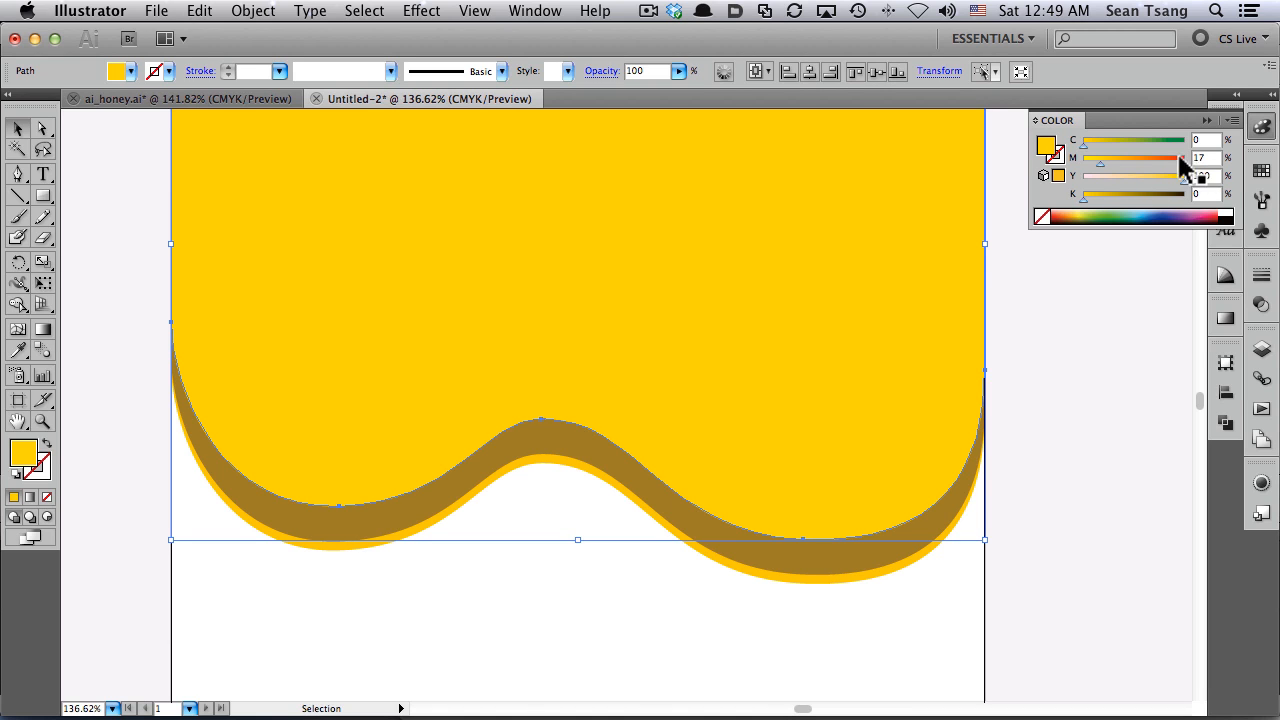
pyautogui.moveTo(328, 475); pyautogui.dragTo(329, 468)
pyautogui.press('super+z')
pyautogui.moveTo(480, 318); pyautogui.dragTo(485, 425)
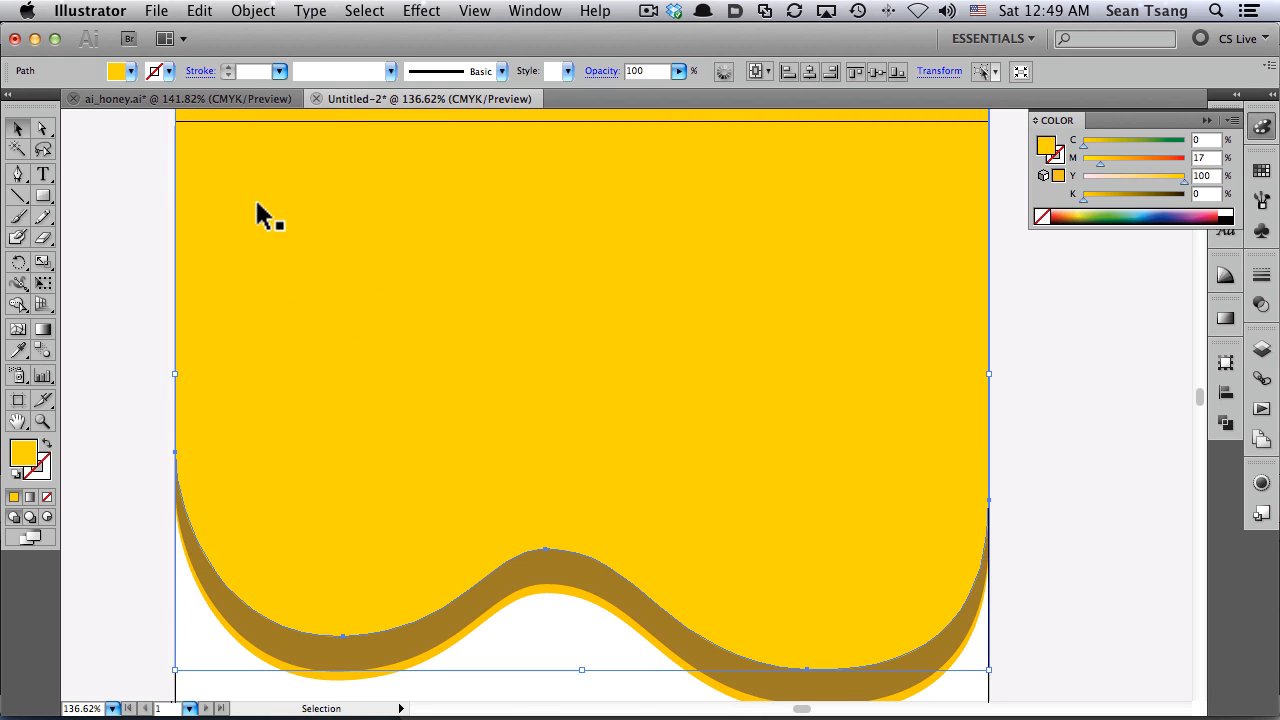
# Offset the topmost yellow drip shape's path by -20 mm with mitred joins, previewing the inner outline
pyautogui.click(254, 11)
pyautogui.moveTo(333, 399)
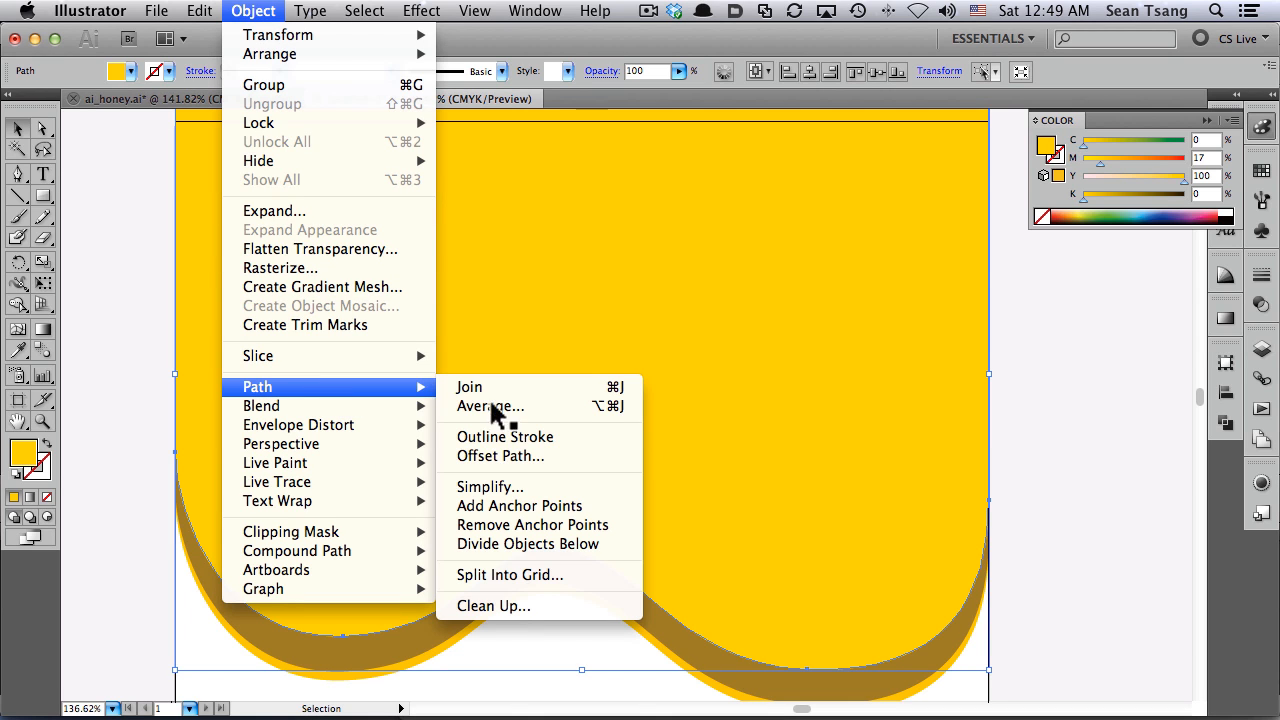
pyautogui.click(529, 450)
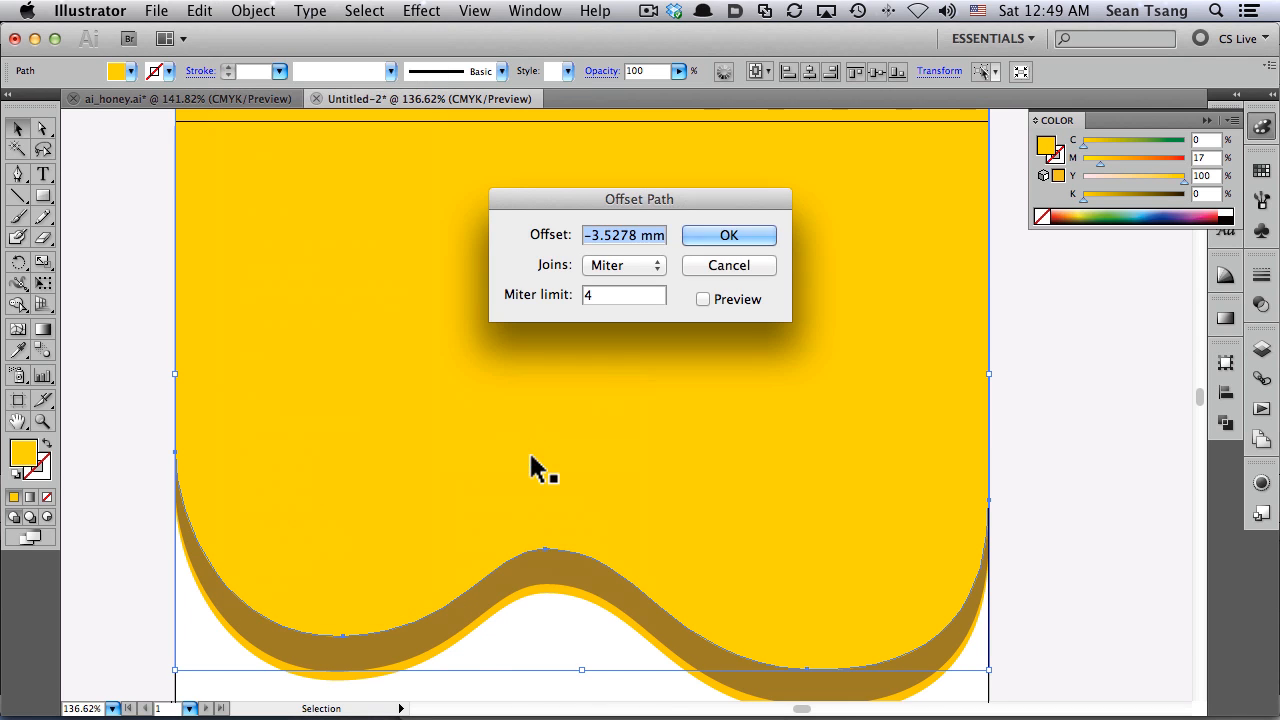
pyautogui.click(744, 300)
pyautogui.moveTo(663, 200); pyautogui.dragTo(842, 198)
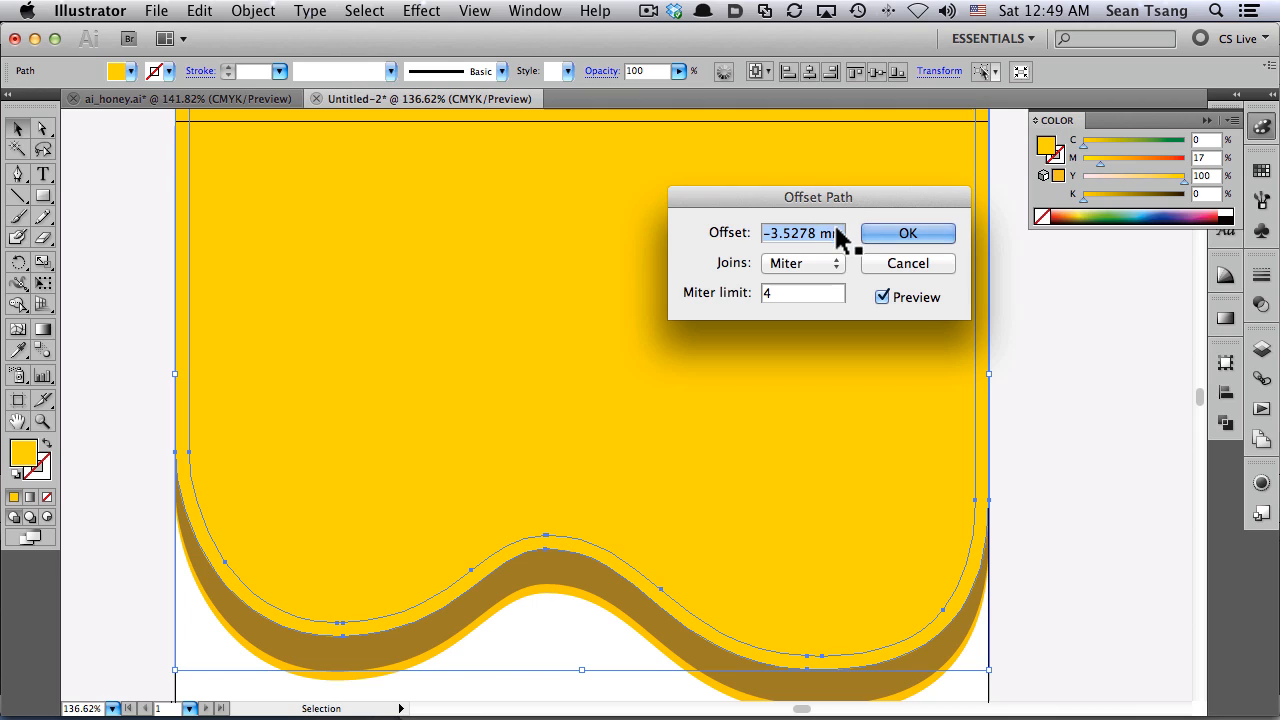
pyautogui.write('-')
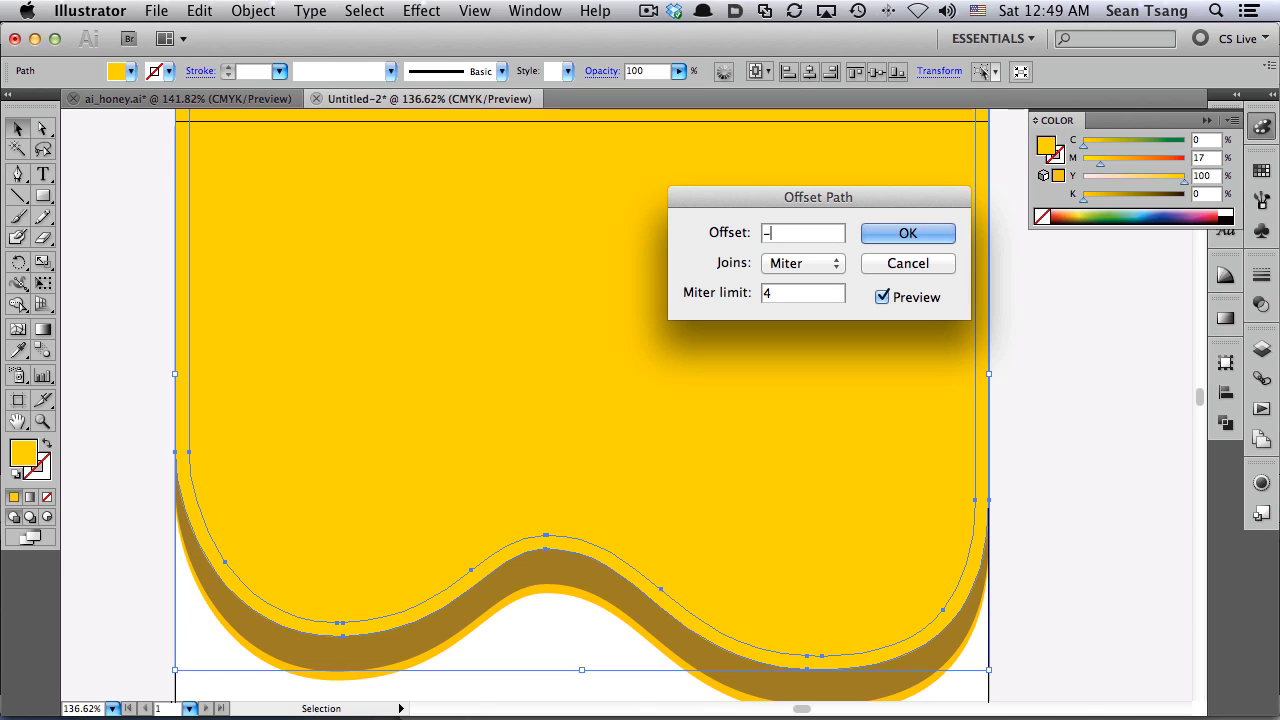
pyautogui.write('10')
pyautogui.press('Tab')
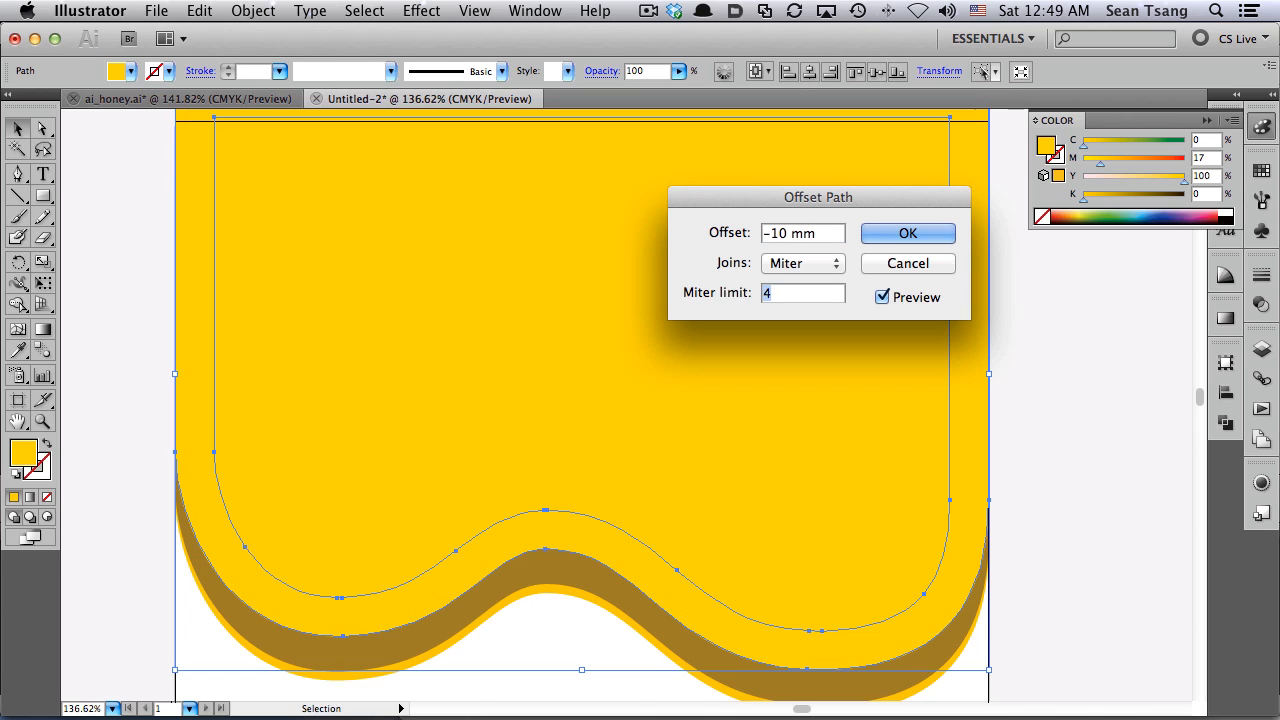
pyautogui.press('BackSpace')
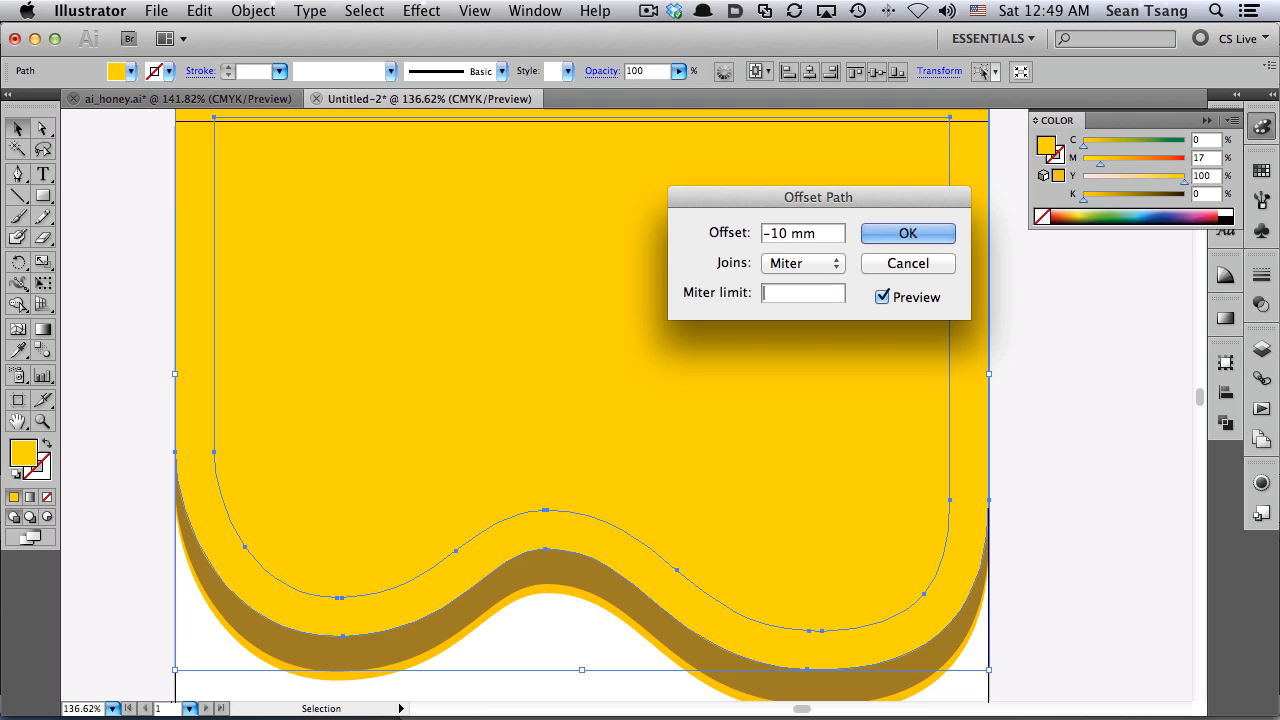
pyautogui.press('Tab')
pyautogui.write('-20')
pyautogui.press('Tab')
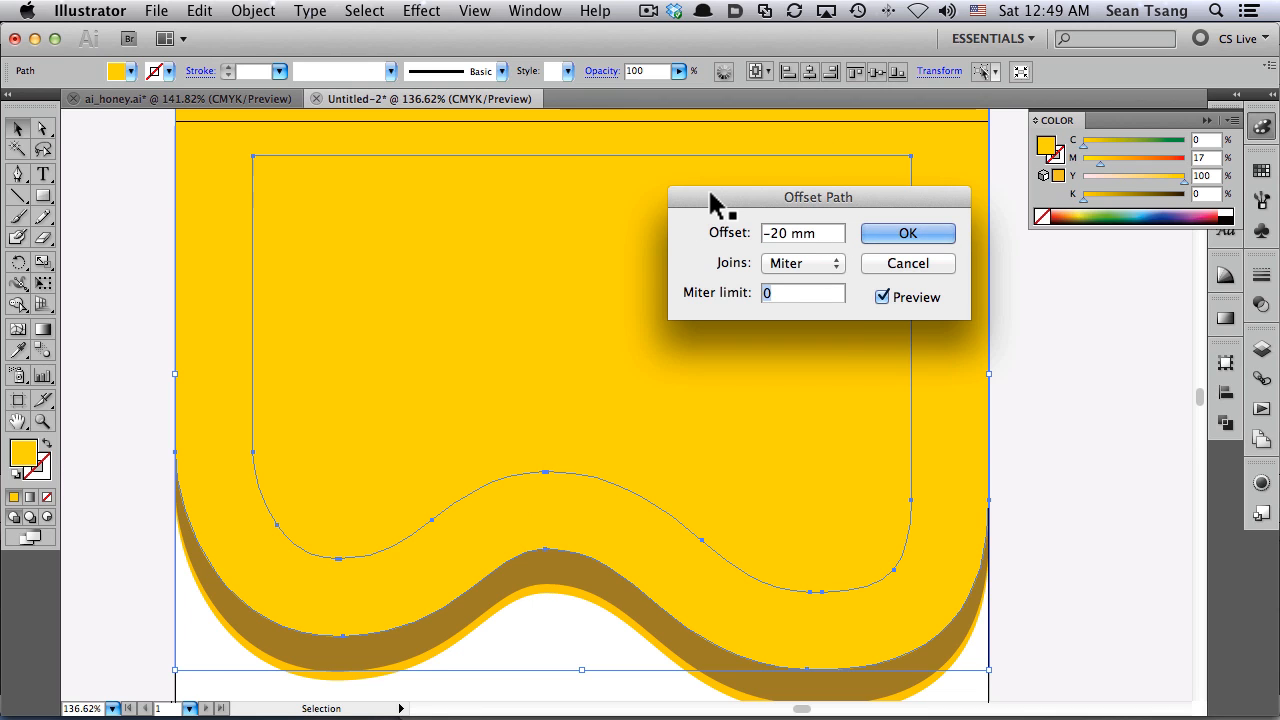
pyautogui.click(908, 235)
# Examine the anchor points along the wavy lower edge of the inner offset shape
pyautogui.scroll(-5, 563, 466)
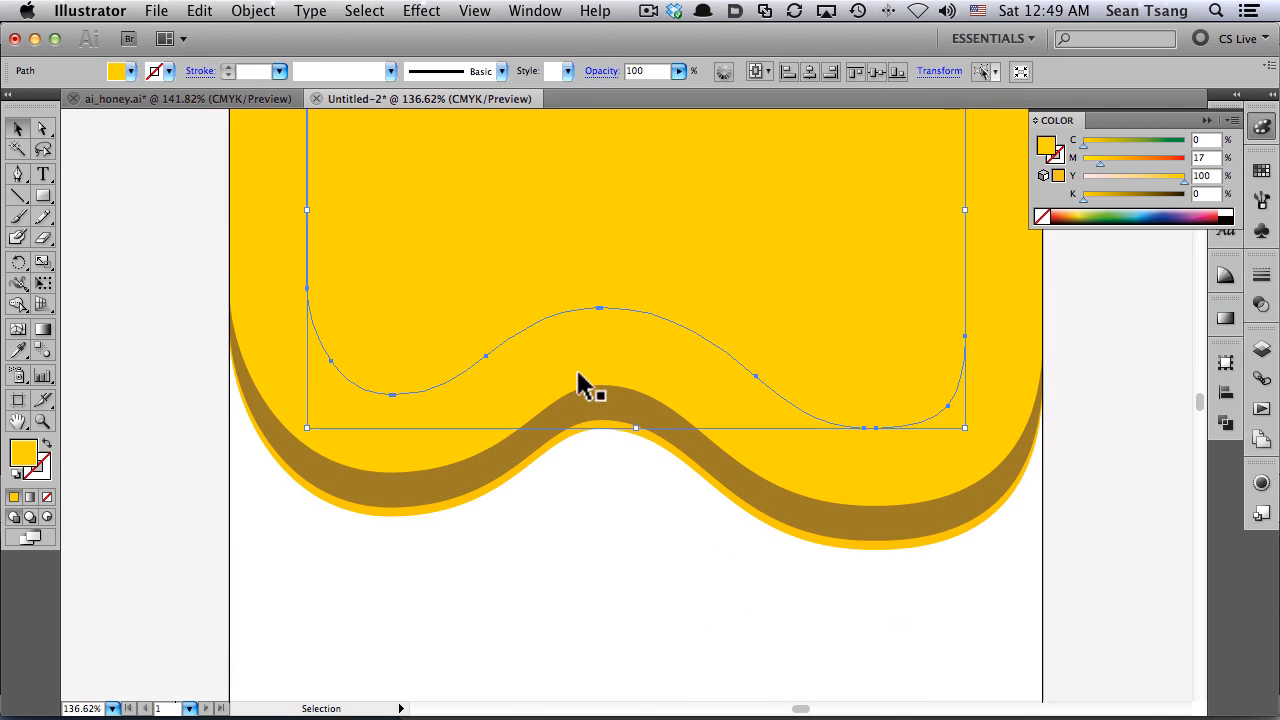
pyautogui.scroll(2, 500, 371)
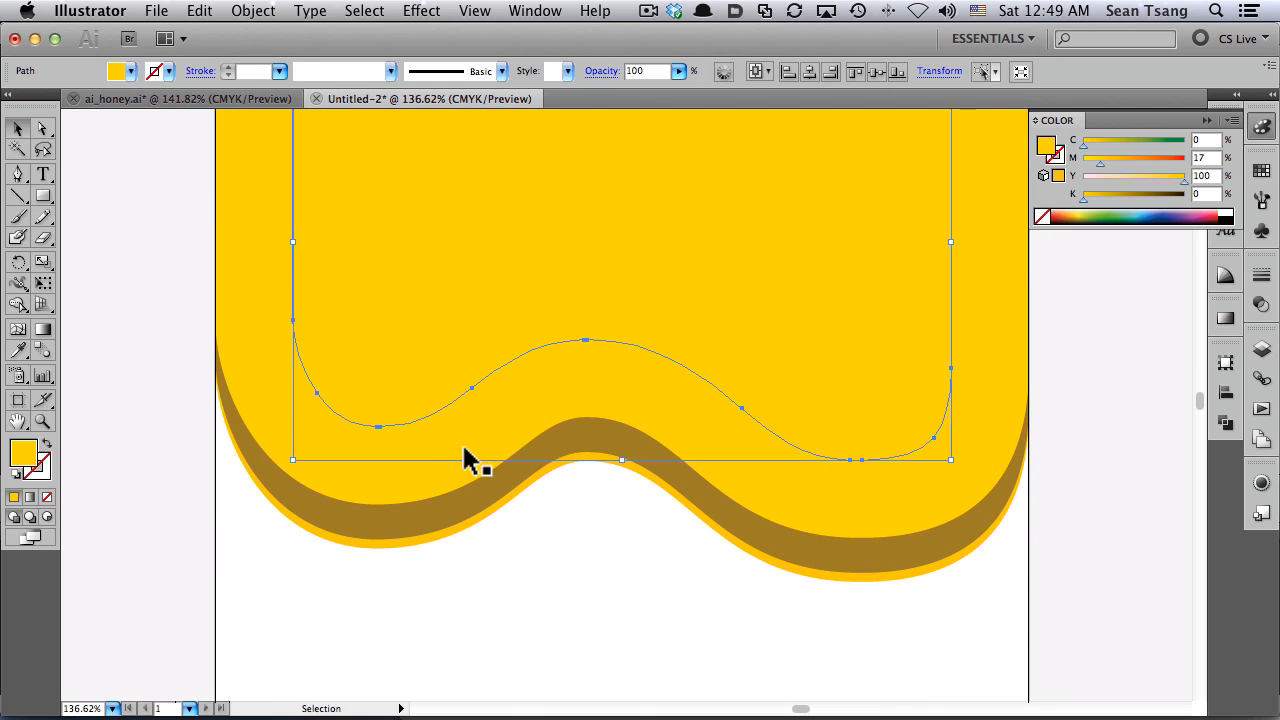
pyautogui.press('super+space')
pyautogui.moveTo(199, 255); pyautogui.dragTo(673, 574)
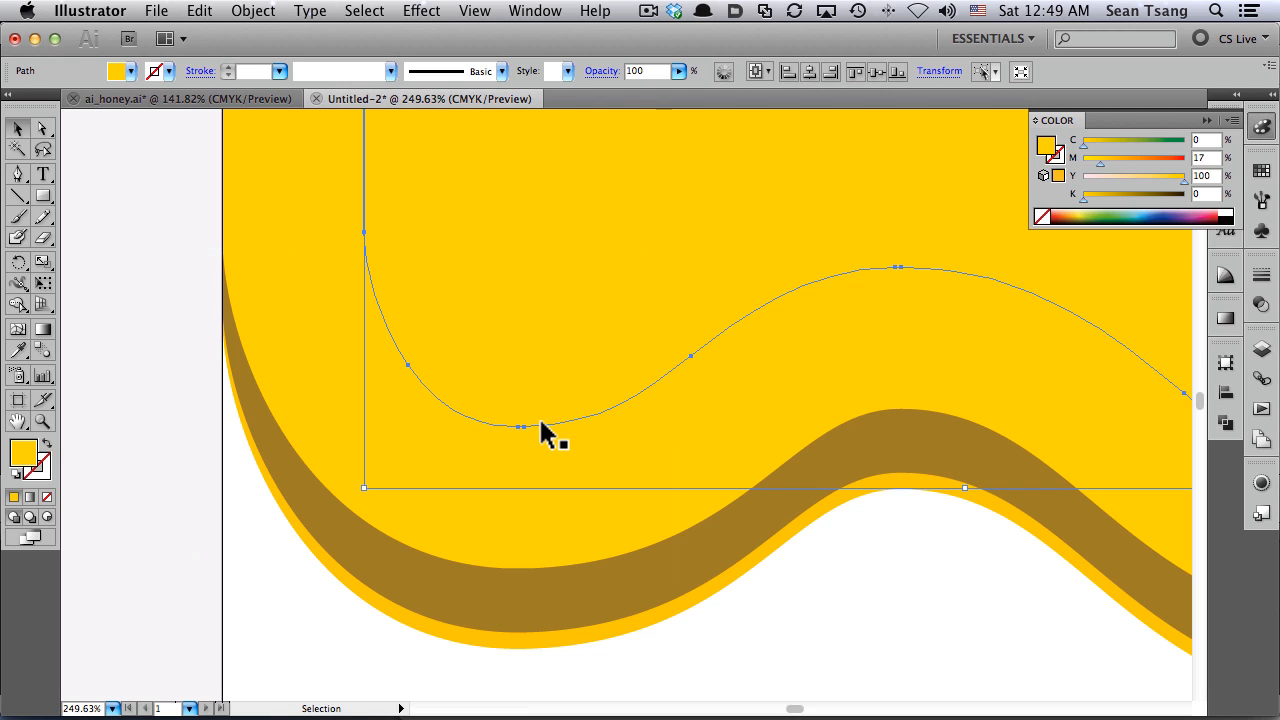
pyautogui.press('p')
pyautogui.press('super+minus')
pyautogui.press('super+minus')
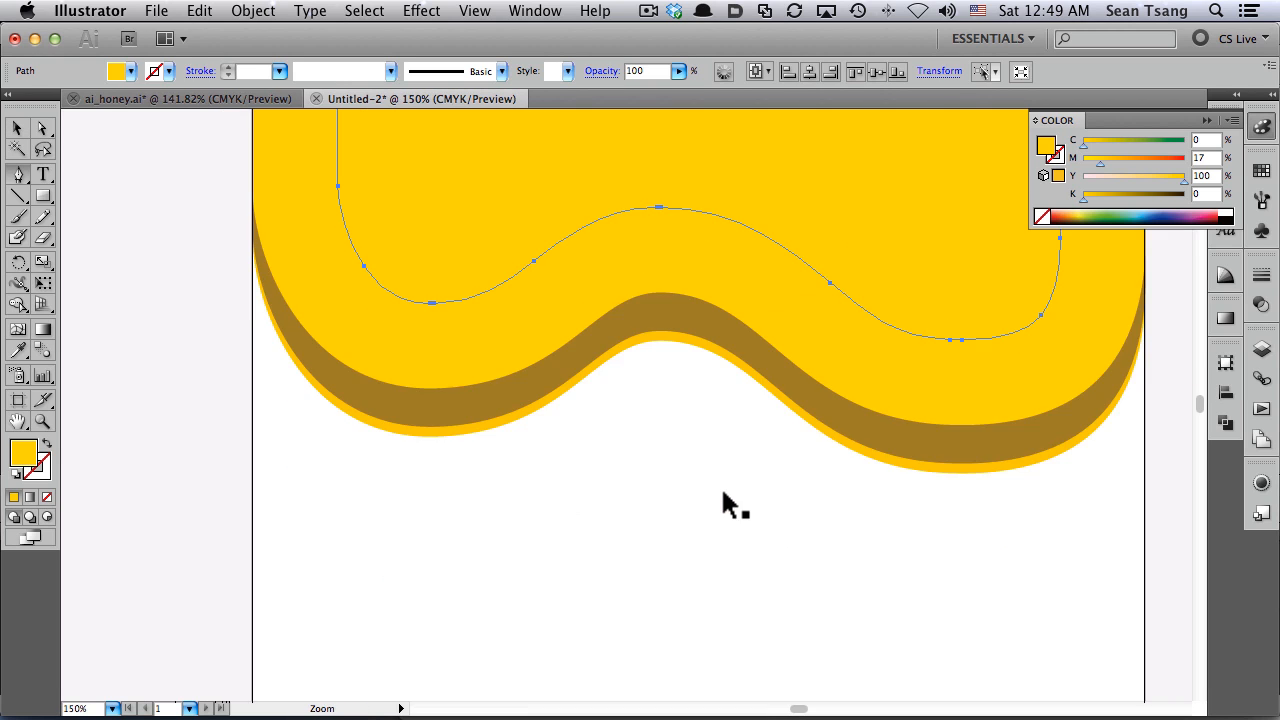
pyautogui.press('super+minus')
pyautogui.press('super+minus')
pyautogui.press('super+minus')
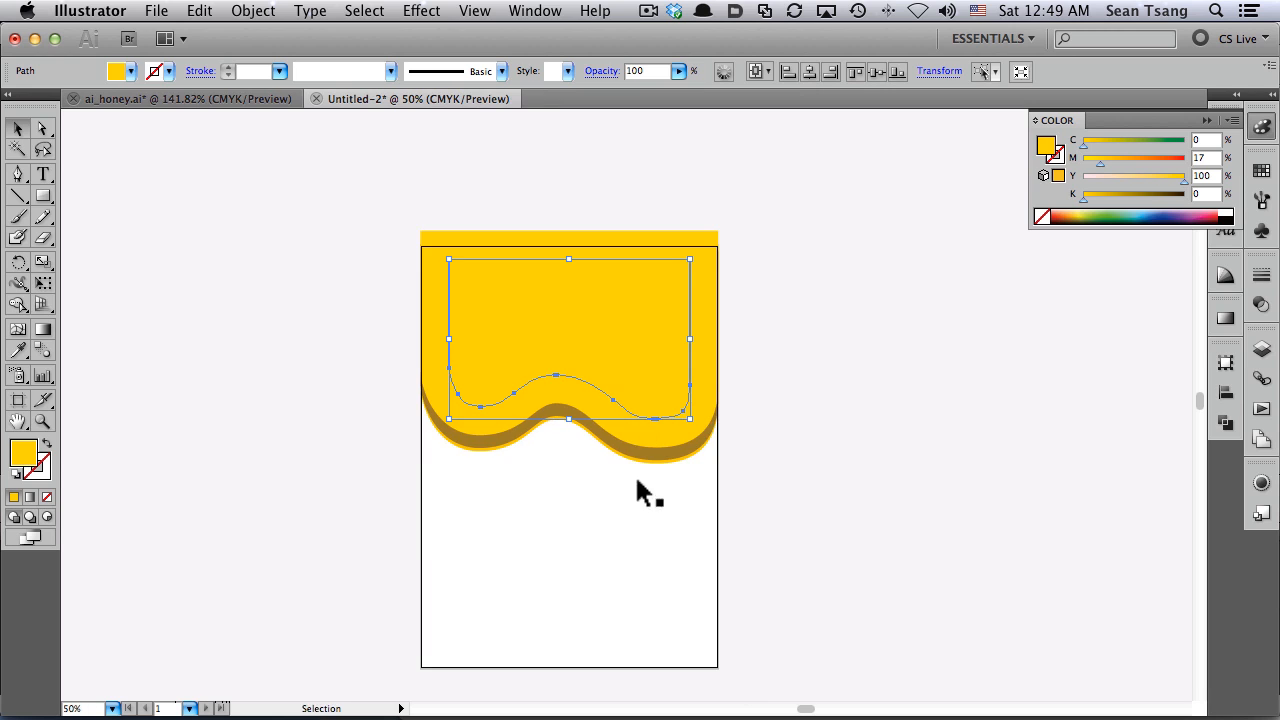
# Duplicate the complete drip artwork beside the artboard and deselect the copy
pyautogui.click(480, 357)
pyautogui.moveTo(480, 357); pyautogui.dragTo(814, 366)
pyautogui.click(749, 380)
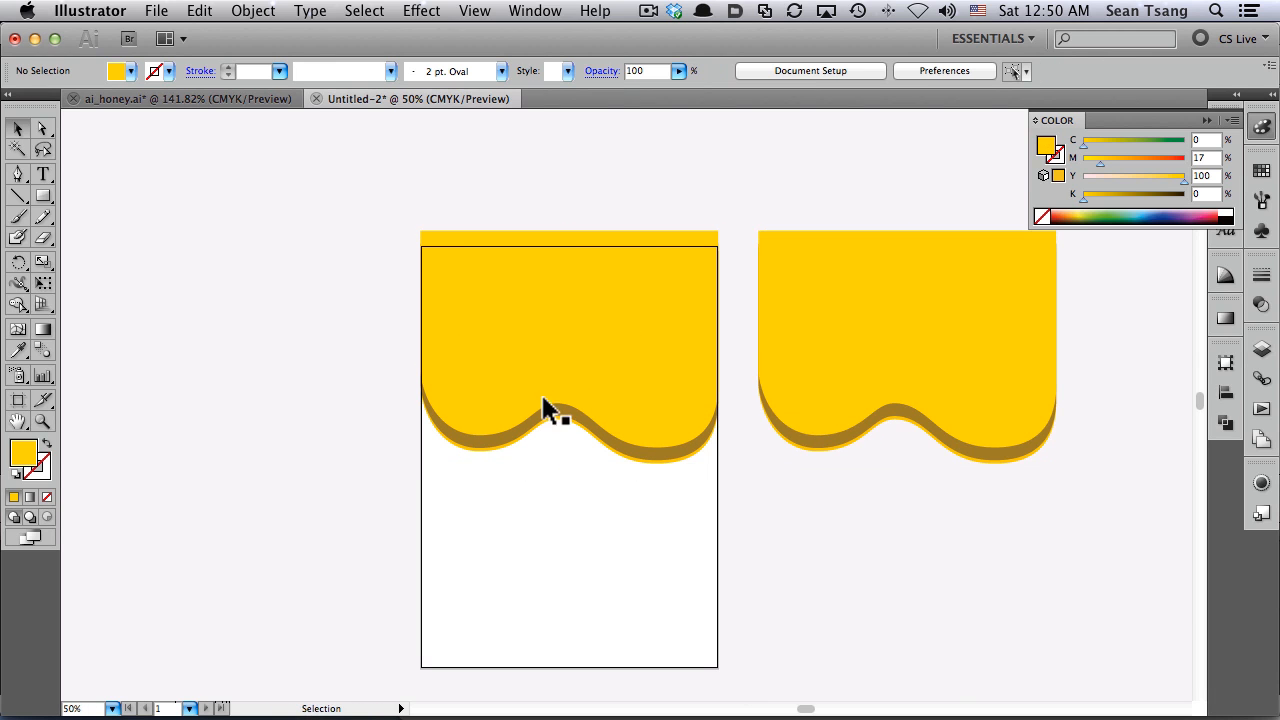
# Fill the inner offset shapes of both drip artworks with pale yellow at C 0, M 0, Y 46, K 0
pyautogui.press('super+space')
pyautogui.moveTo(369, 226); pyautogui.dragTo(826, 562)
pyautogui.click(708, 351)
pyautogui.press('space')
pyautogui.moveTo(830, 394); pyautogui.dragTo(570, 378)
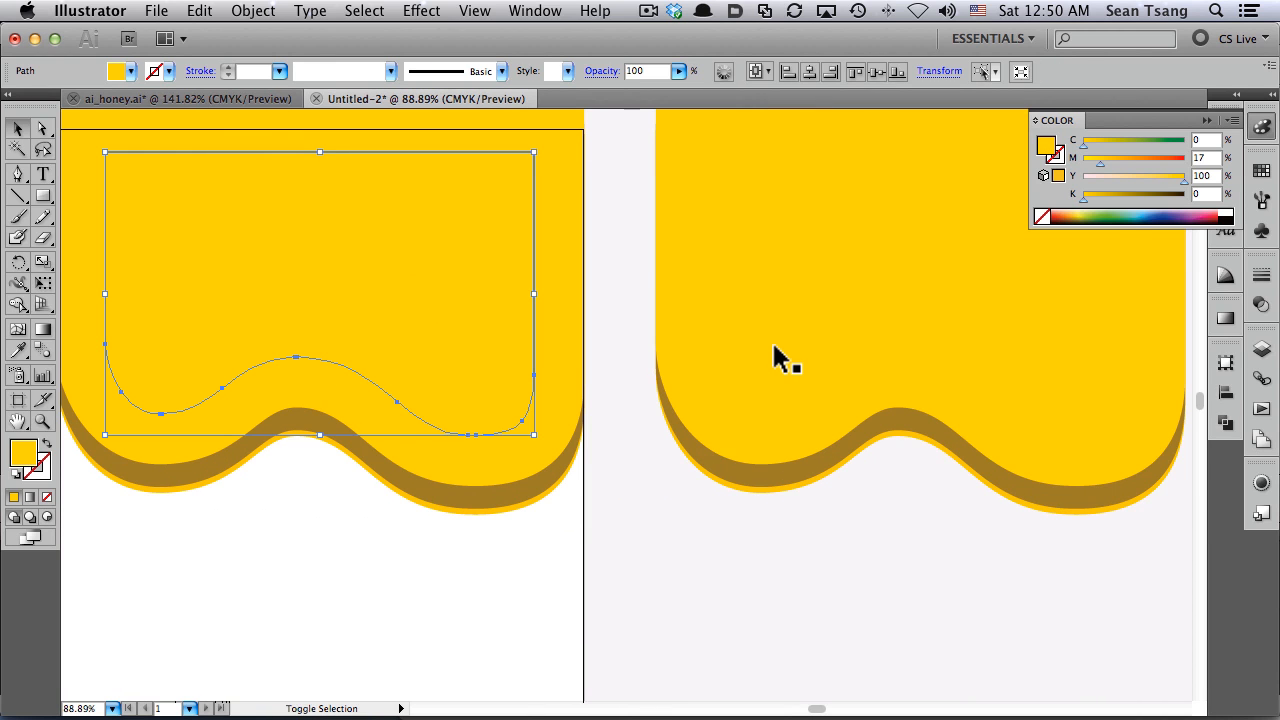
pyautogui.keyDown('shift'); pyautogui.click(774, 346); pyautogui.keyUp('shift')
pyautogui.moveTo(1098, 161); pyautogui.dragTo(1082, 161)
pyautogui.moveTo(1184, 180); pyautogui.dragTo(1131, 180)
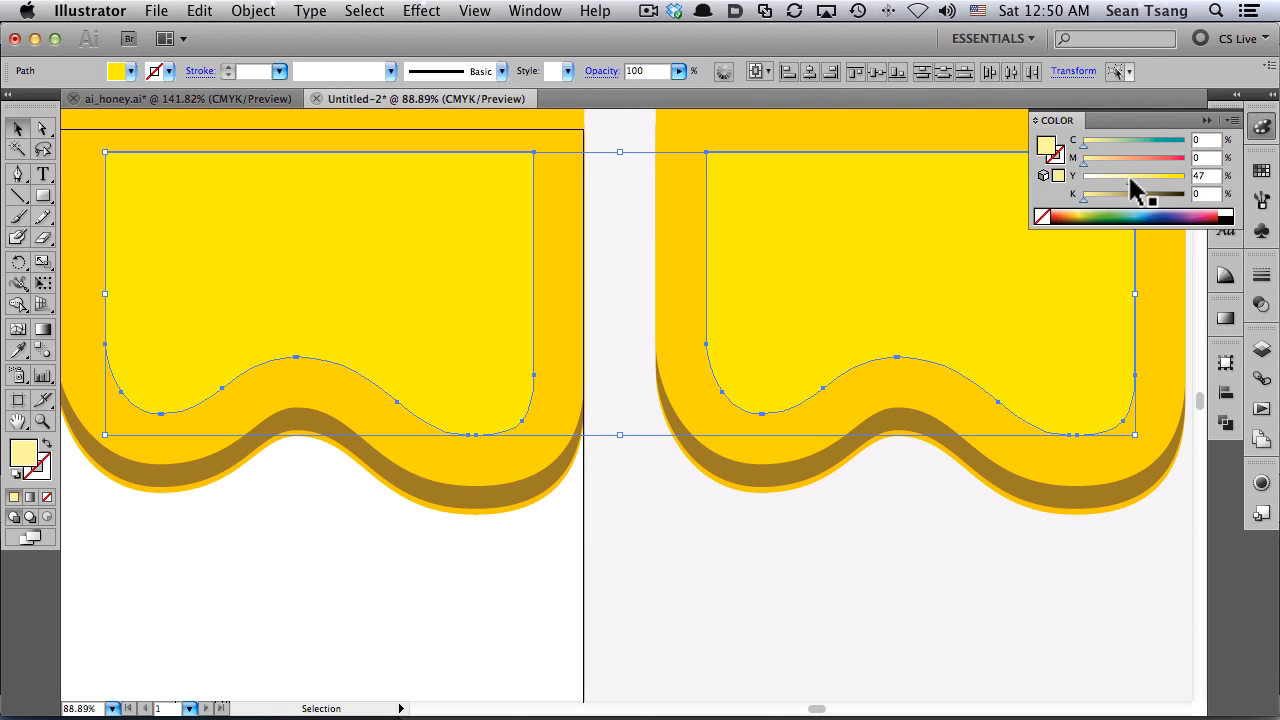
pyautogui.click(770, 550)
# Remove the doubled anchor point at the bottom of the left drip on the artboard's pale inner shape
pyautogui.hscroll(-5, 443, 449)
pyautogui.moveTo(247, 256); pyautogui.dragTo(691, 560)
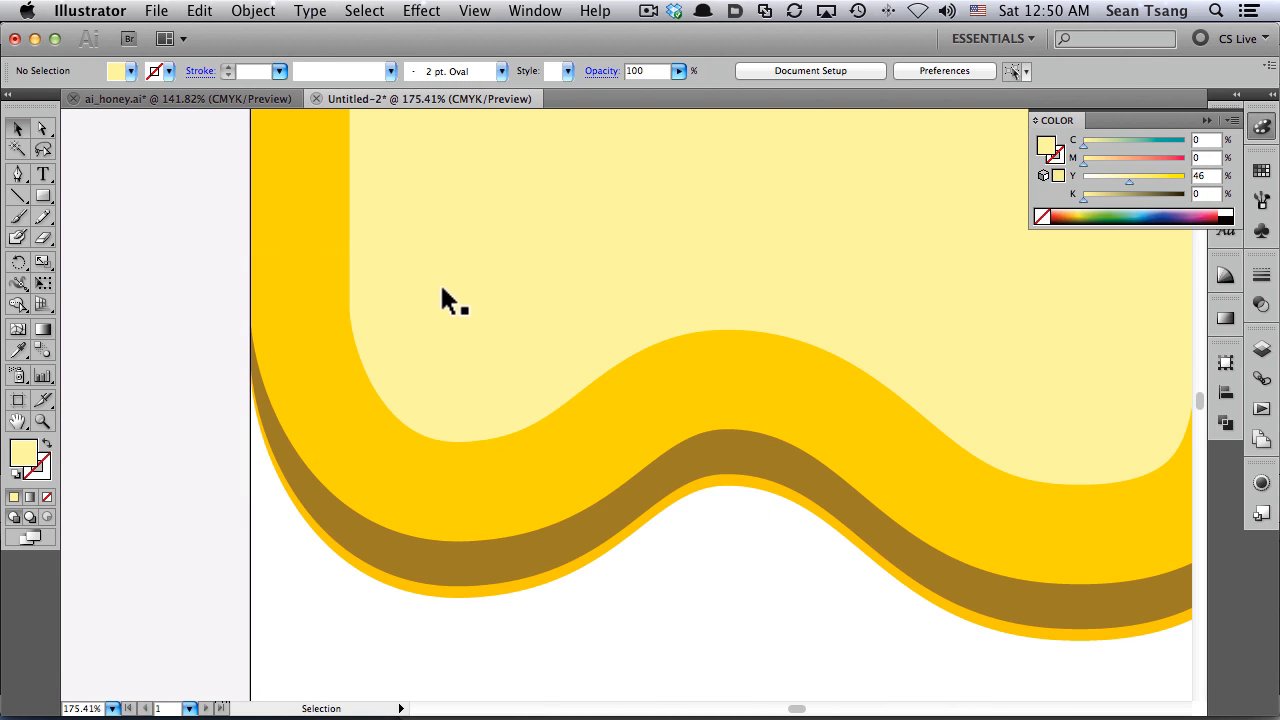
pyautogui.click(430, 394)
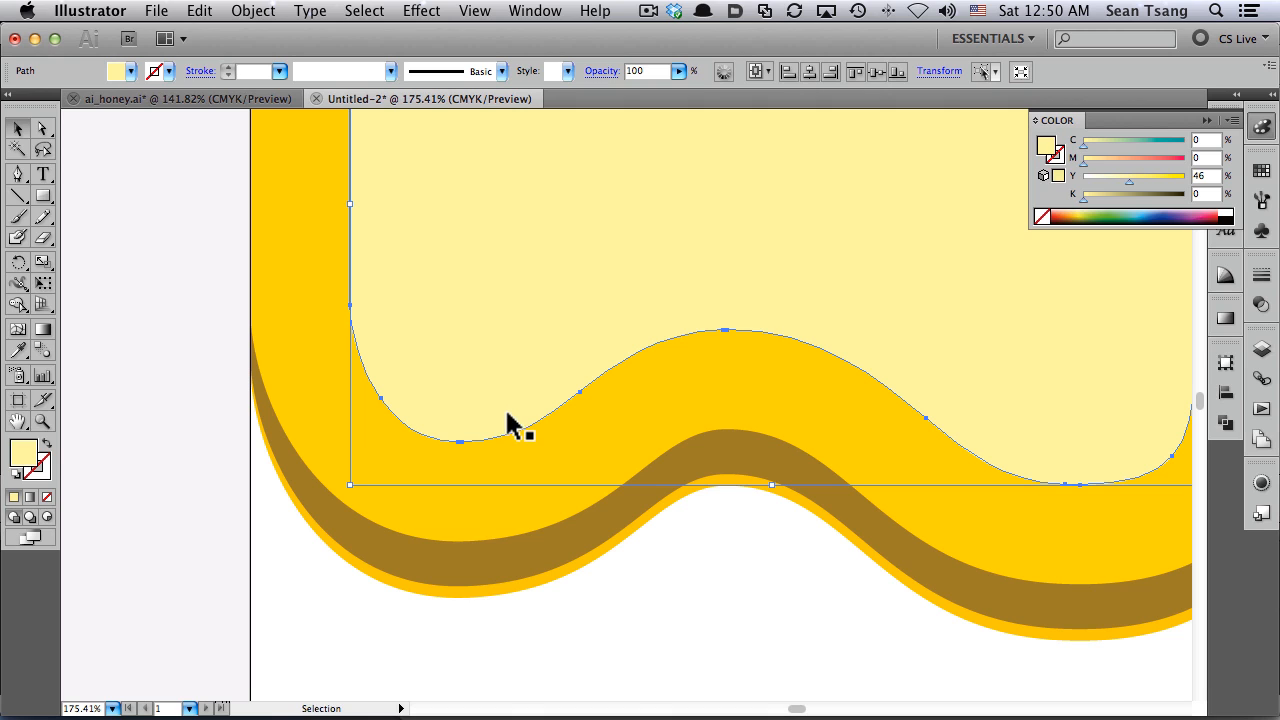
pyautogui.press('p')
pyautogui.scroll(3, 691, 549)
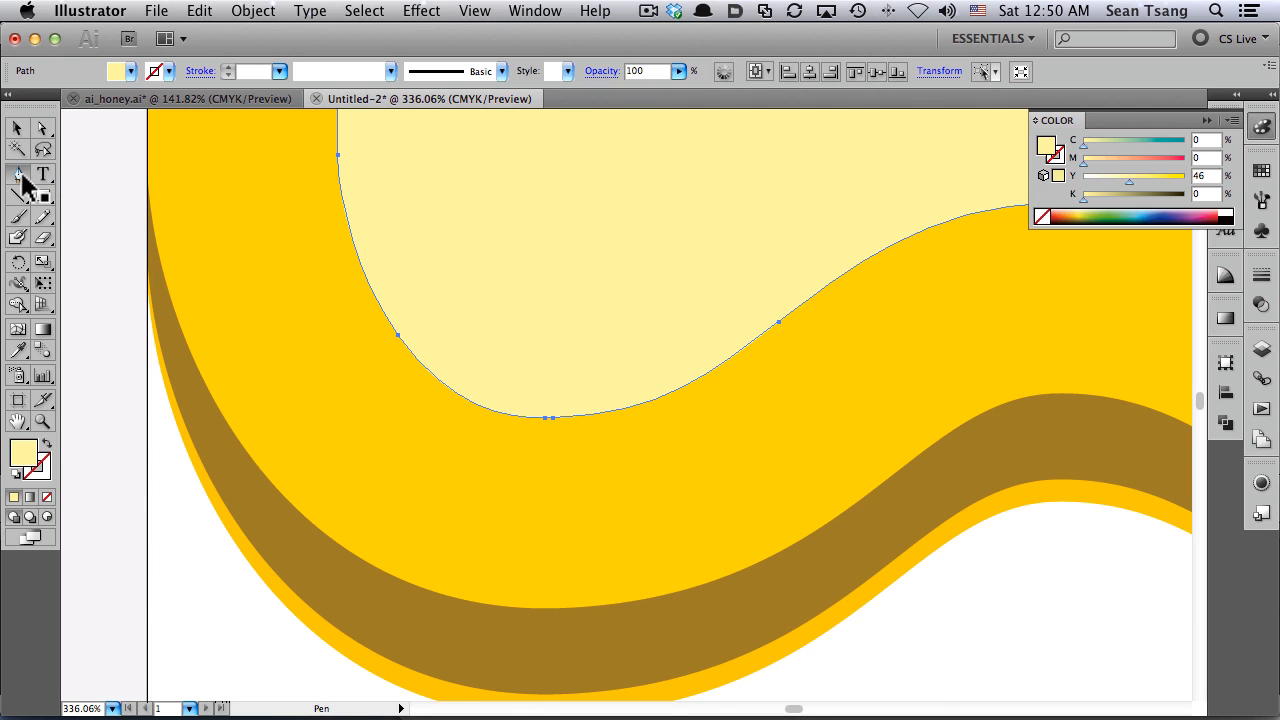
pyautogui.keyDown('super'); pyautogui.click(553, 418); pyautogui.keyUp('super')
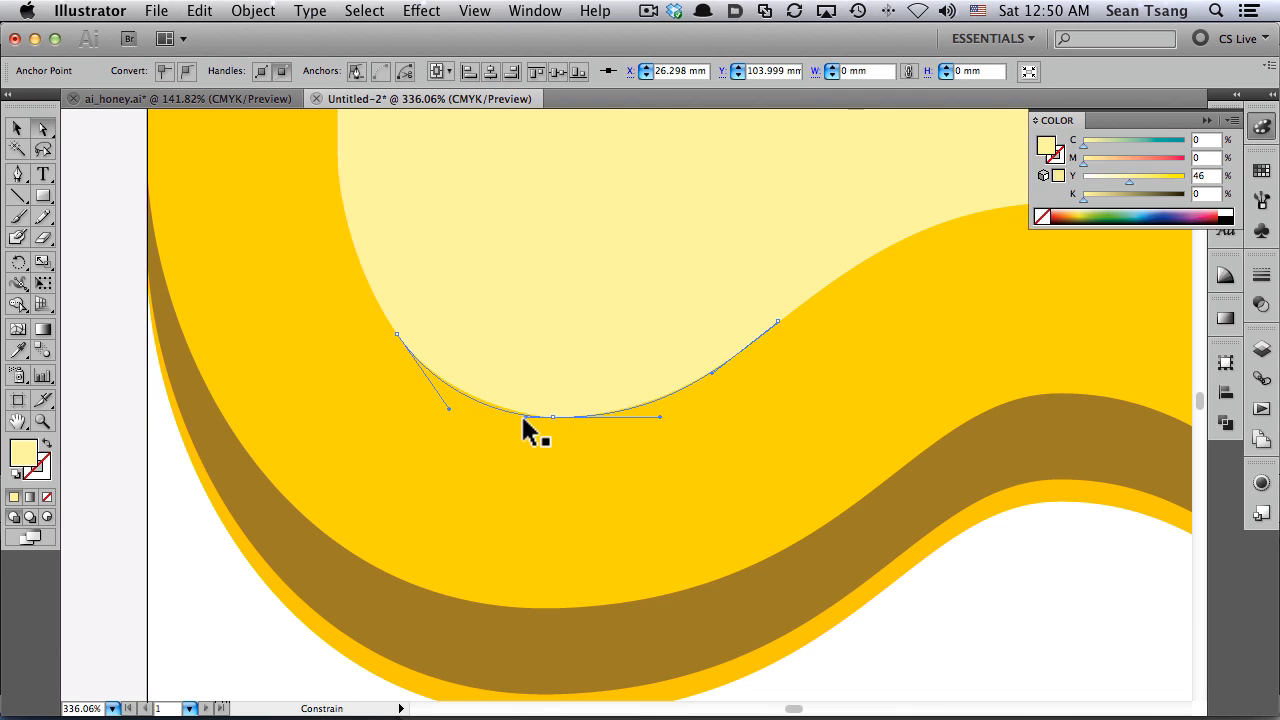
# Remove the doubled anchor point at the pale shape's crest and lengthen the crest's left handle horizontally
pyautogui.moveTo(750, 362); pyautogui.dragTo(404, 442)
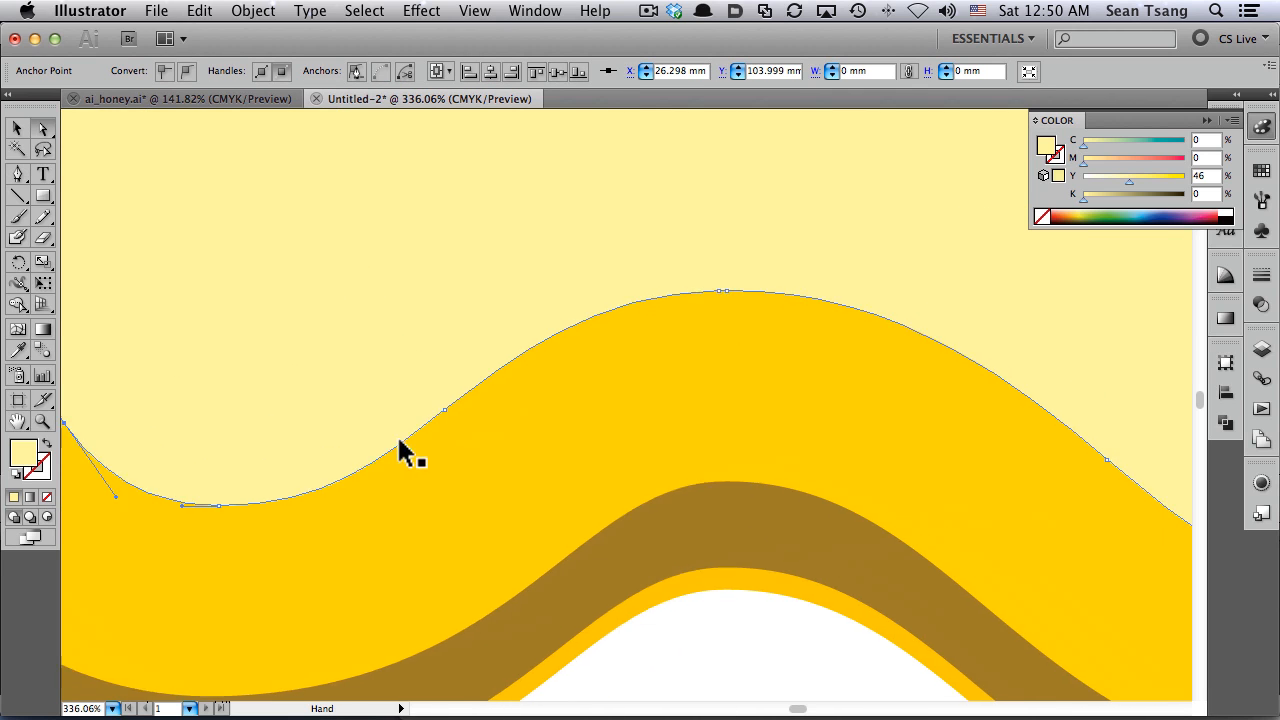
pyautogui.click(696, 297)
pyautogui.press('a')
pyautogui.click(701, 297)
pyautogui.moveTo(700, 297); pyautogui.dragTo(602, 293)
pyautogui.moveTo(843, 371); pyautogui.dragTo(337, 286)
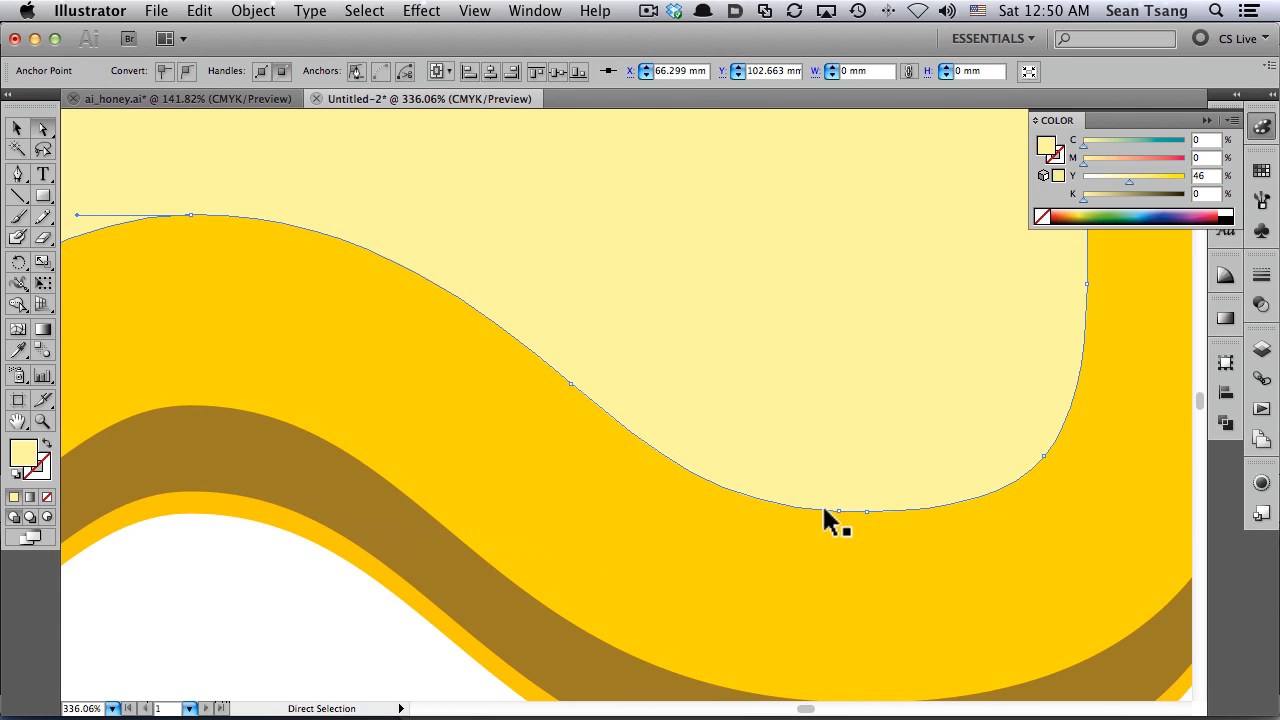
pyautogui.press('p')
pyautogui.click(866, 512)
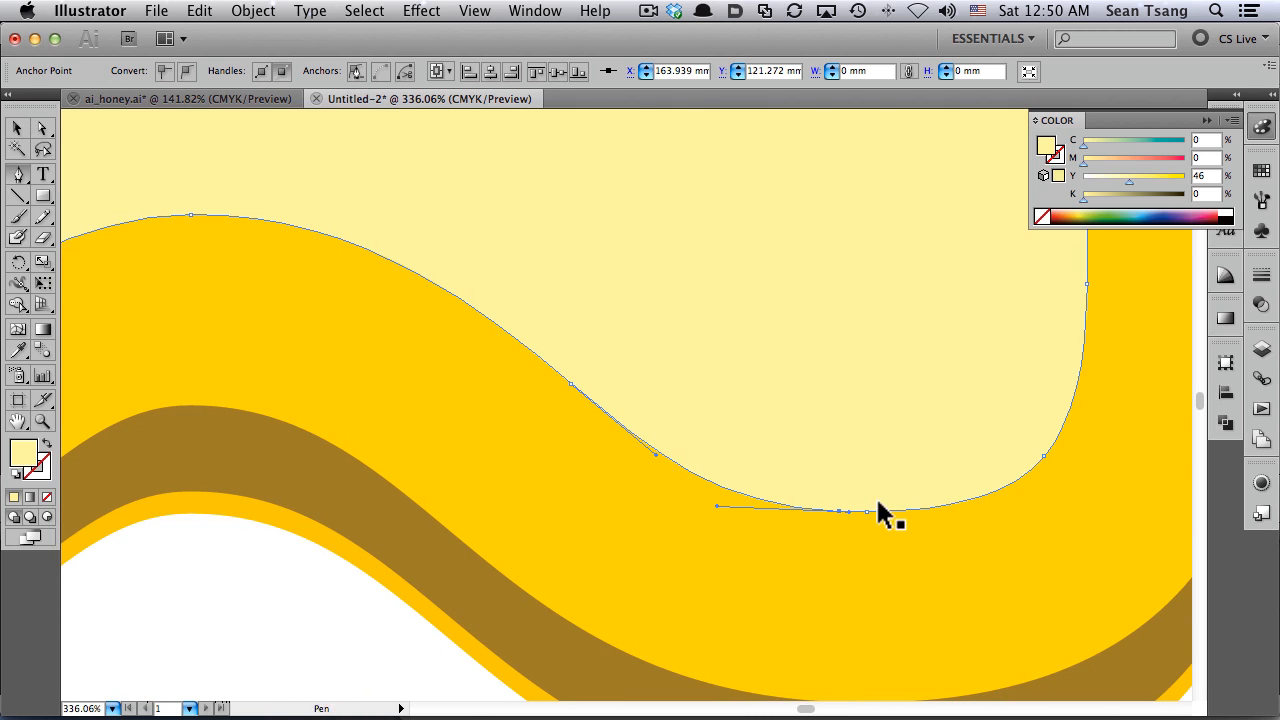
pyautogui.press('+')
pyautogui.press('super+z')
pyautogui.press('super+z')
pyautogui.press('super+z')
pyautogui.press('super+z')
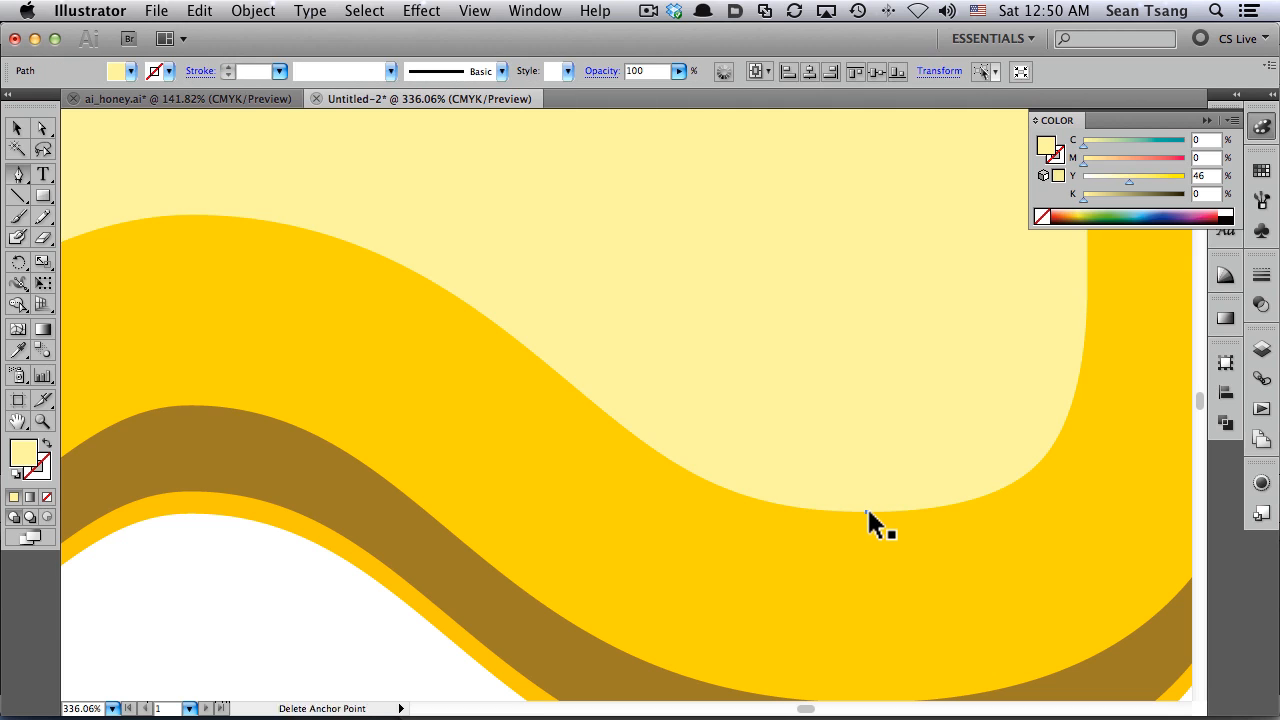
# Remove the pale right drip's extra anchor points at its bottom and outer curve, and lengthen the bottom point's right handle
pyautogui.press('a')
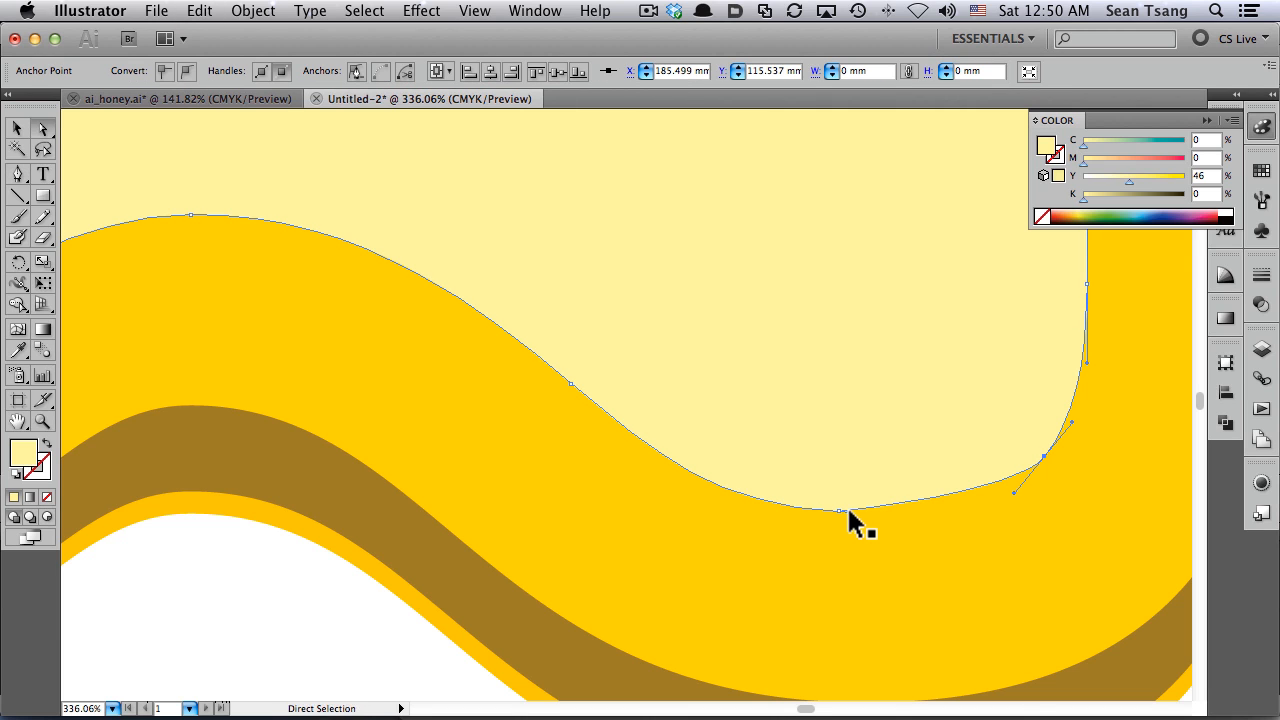
pyautogui.moveTo(849, 511); pyautogui.dragTo(916, 512)
pyautogui.press('+')
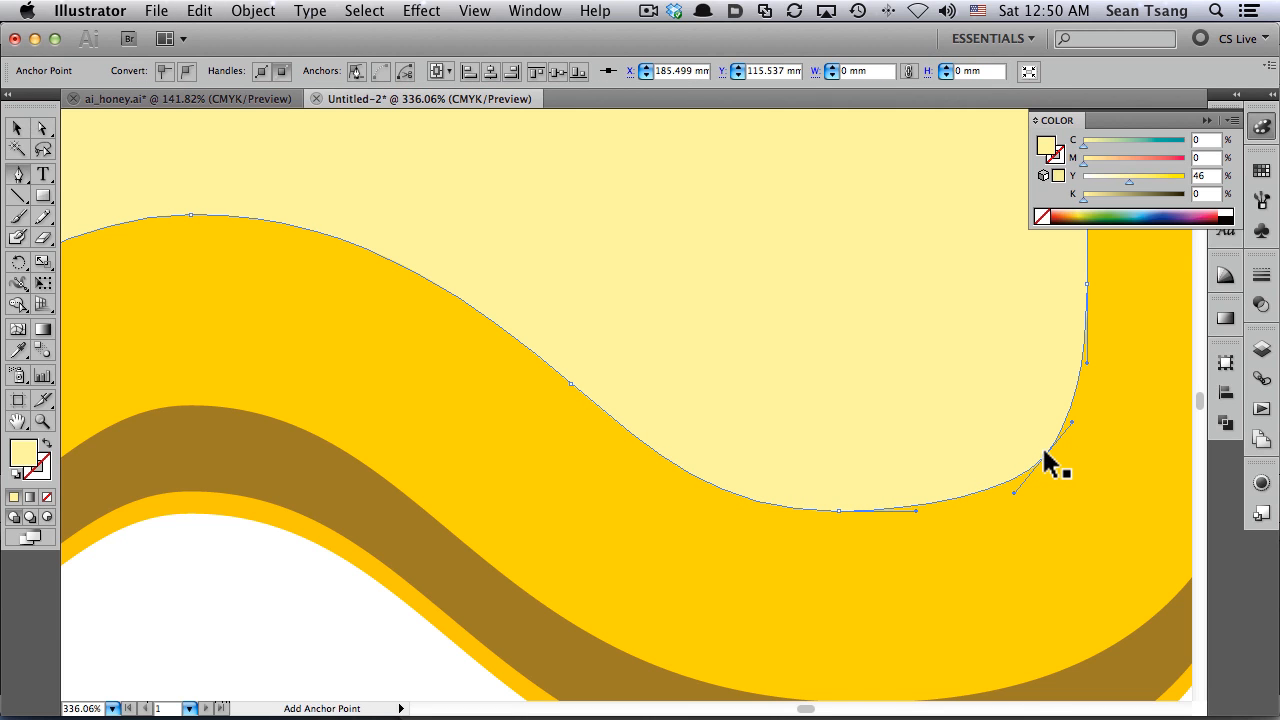
pyautogui.click(1044, 456)
pyautogui.moveTo(1100, 388); pyautogui.dragTo(966, 438)
pyautogui.press('a')
pyautogui.press('v')
pyautogui.click(1113, 424)
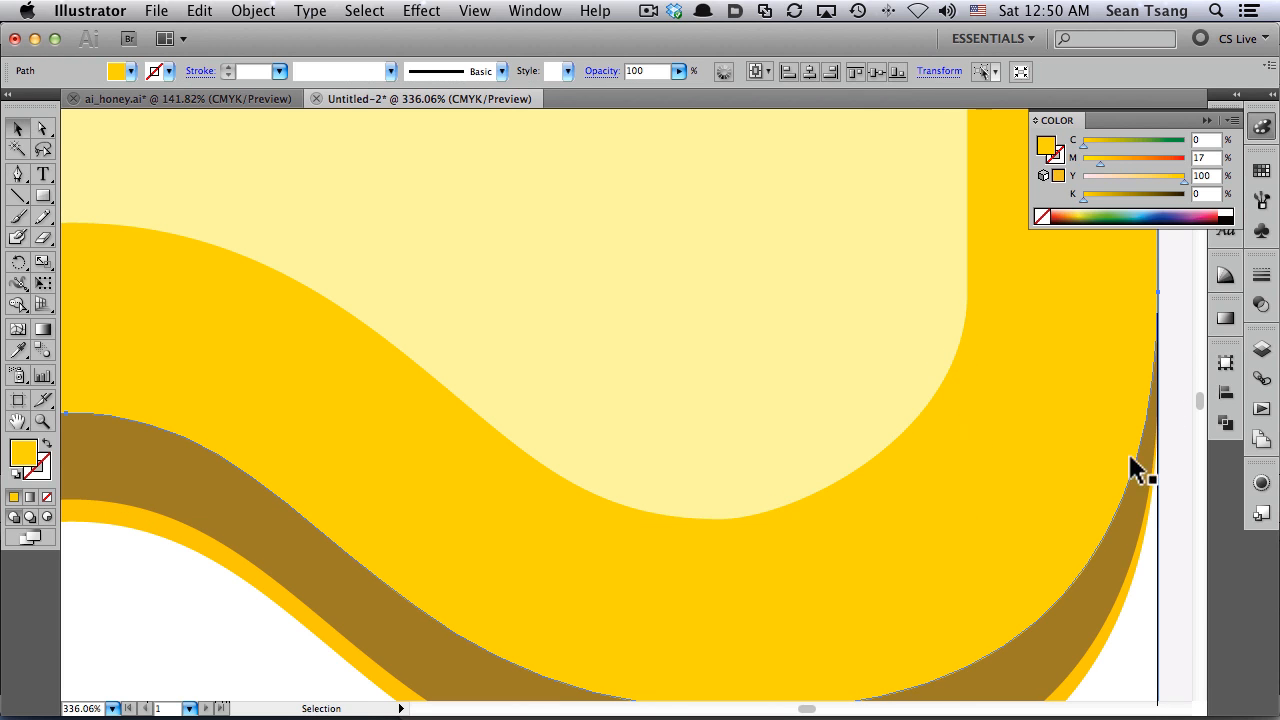
# Delete the anchor point between the pale shape's crest and right drip, and lengthen the facing handles to smooth the slope
pyautogui.press('a')
pyautogui.click(830, 472)
pyautogui.hscroll(-5, 929, 406)
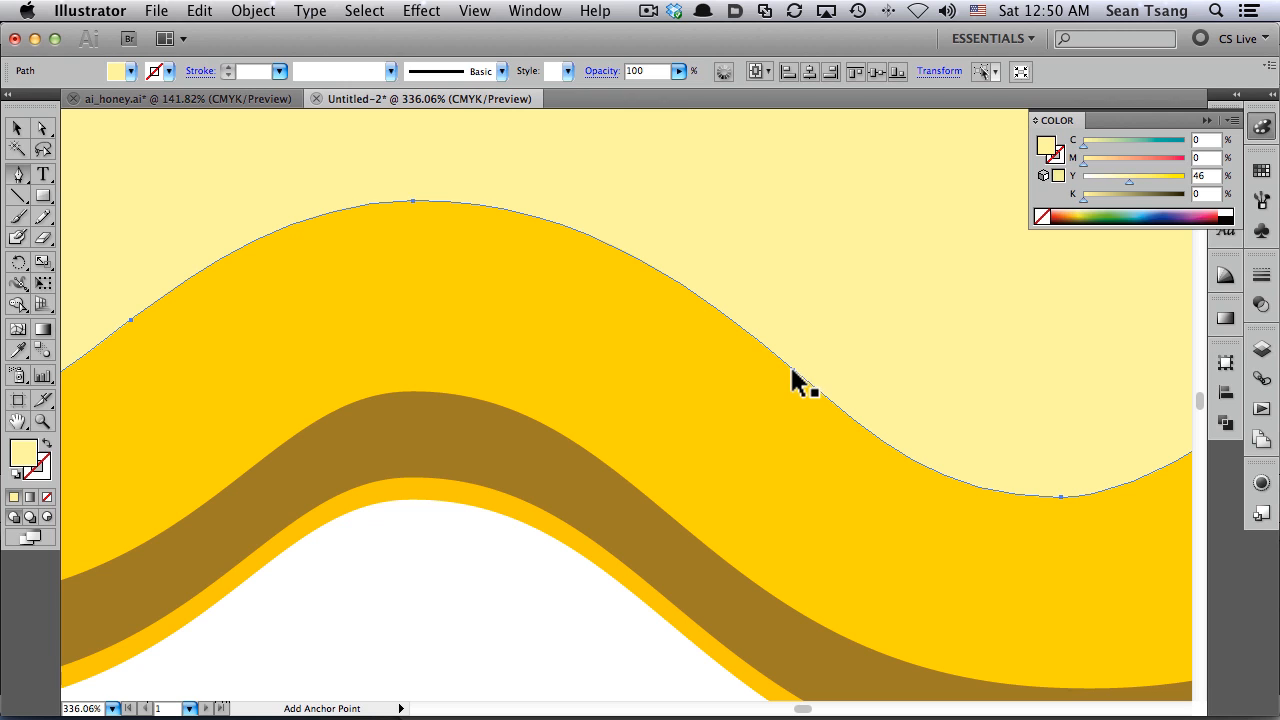
pyautogui.click(789, 369)
pyautogui.moveTo(945, 497); pyautogui.dragTo(848, 497)
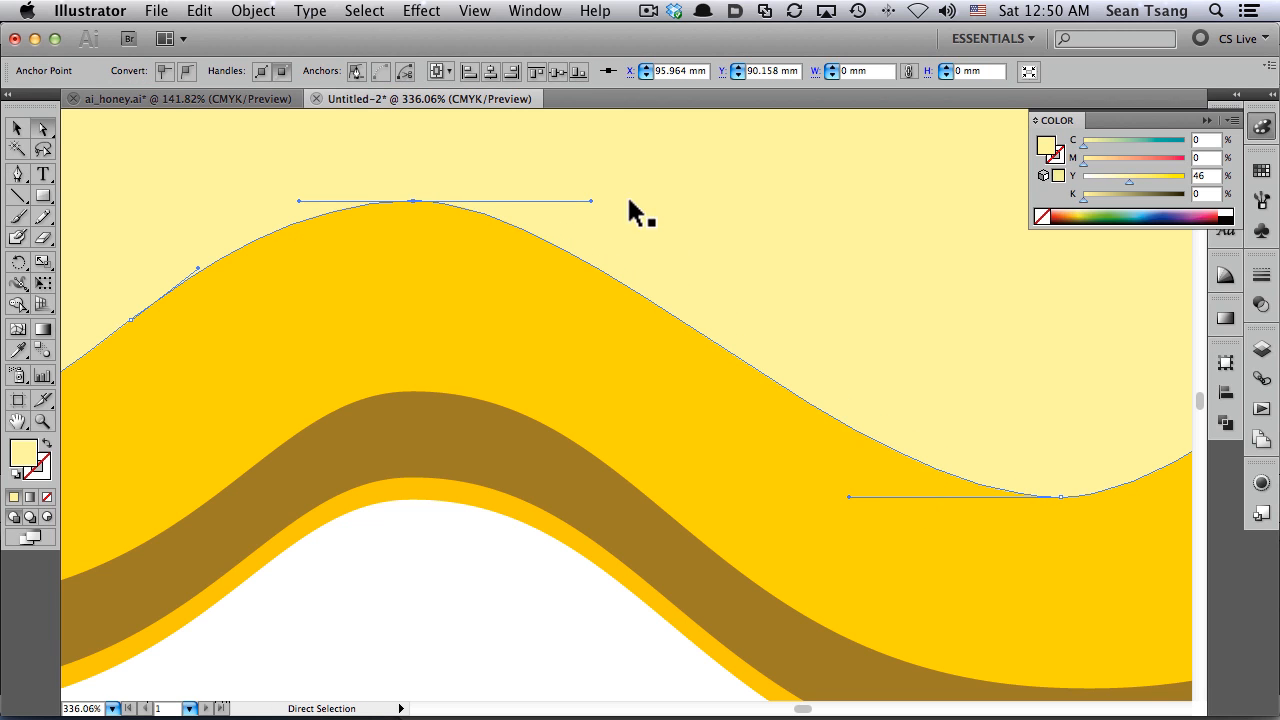
pyautogui.moveTo(589, 201); pyautogui.dragTo(728, 201)
# Delete the anchor point between the pale left drip and the crest, and extend the handles on both sides of the slope
pyautogui.hscroll(-7, 983, 300)
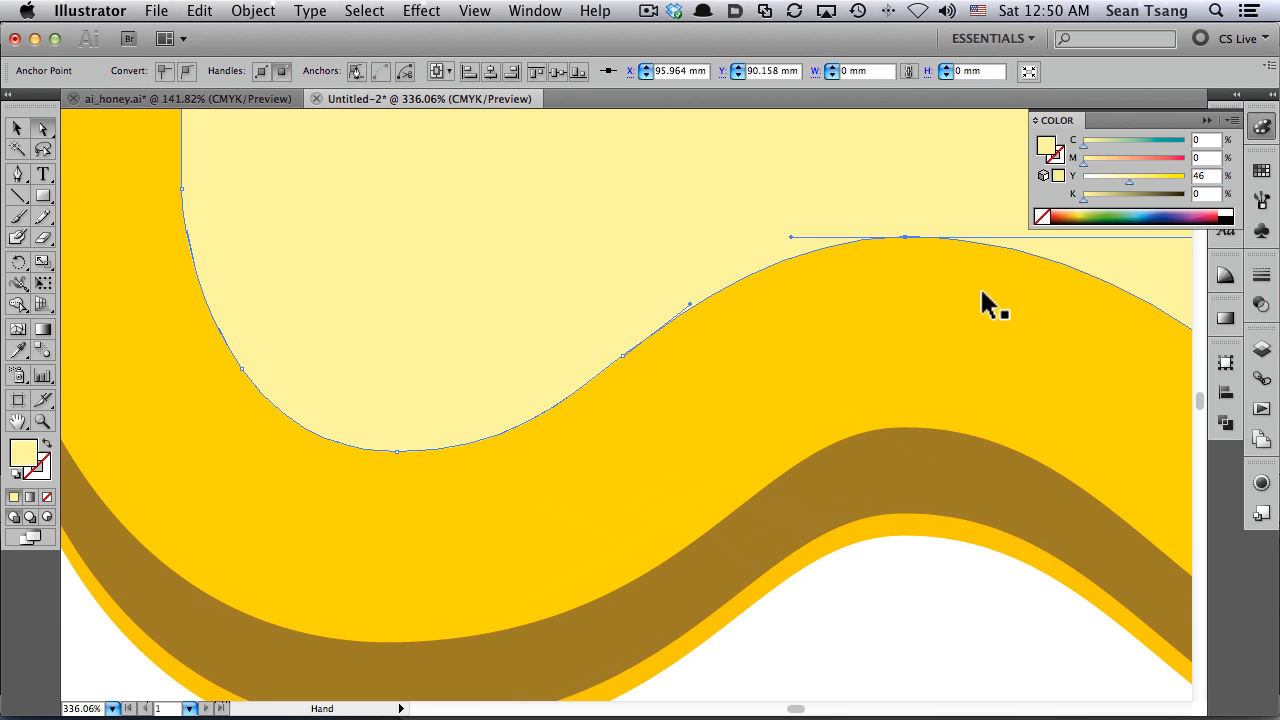
pyautogui.press('p')
pyautogui.click(623, 356)
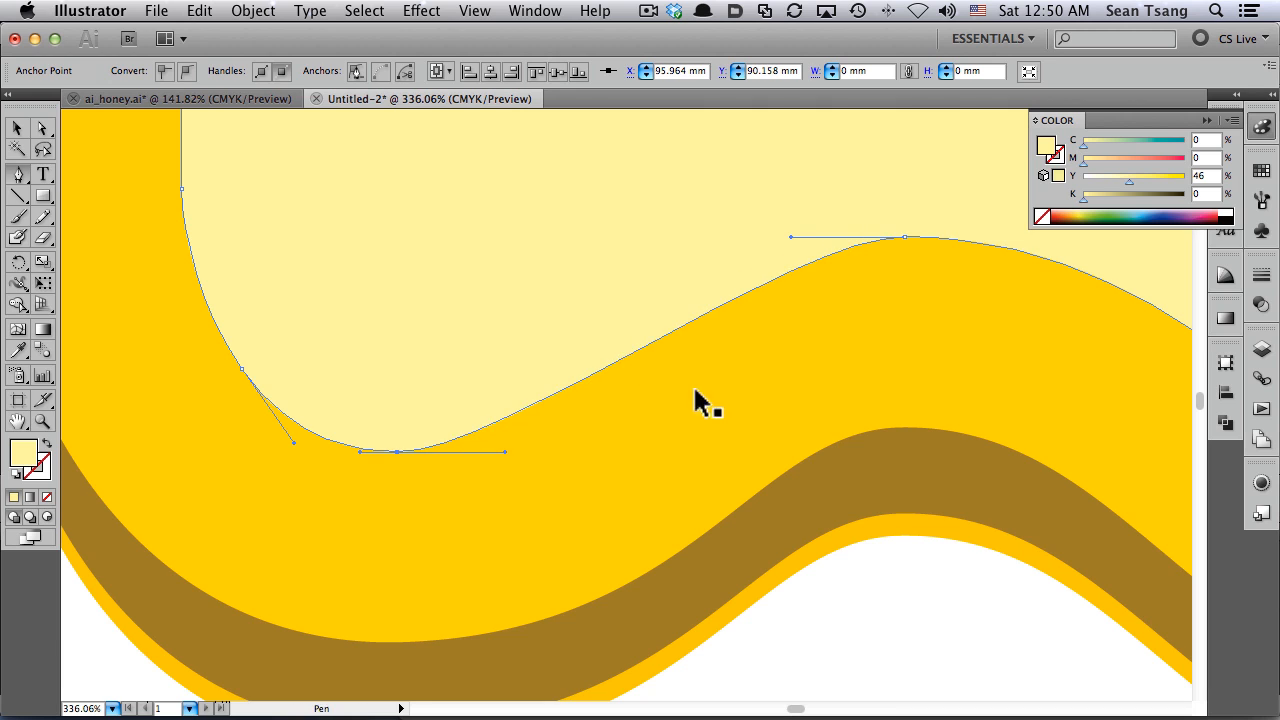
pyautogui.hscroll(-3, 632, 450)
pyautogui.press('a')
pyautogui.moveTo(649, 424); pyautogui.dragTo(723, 422)
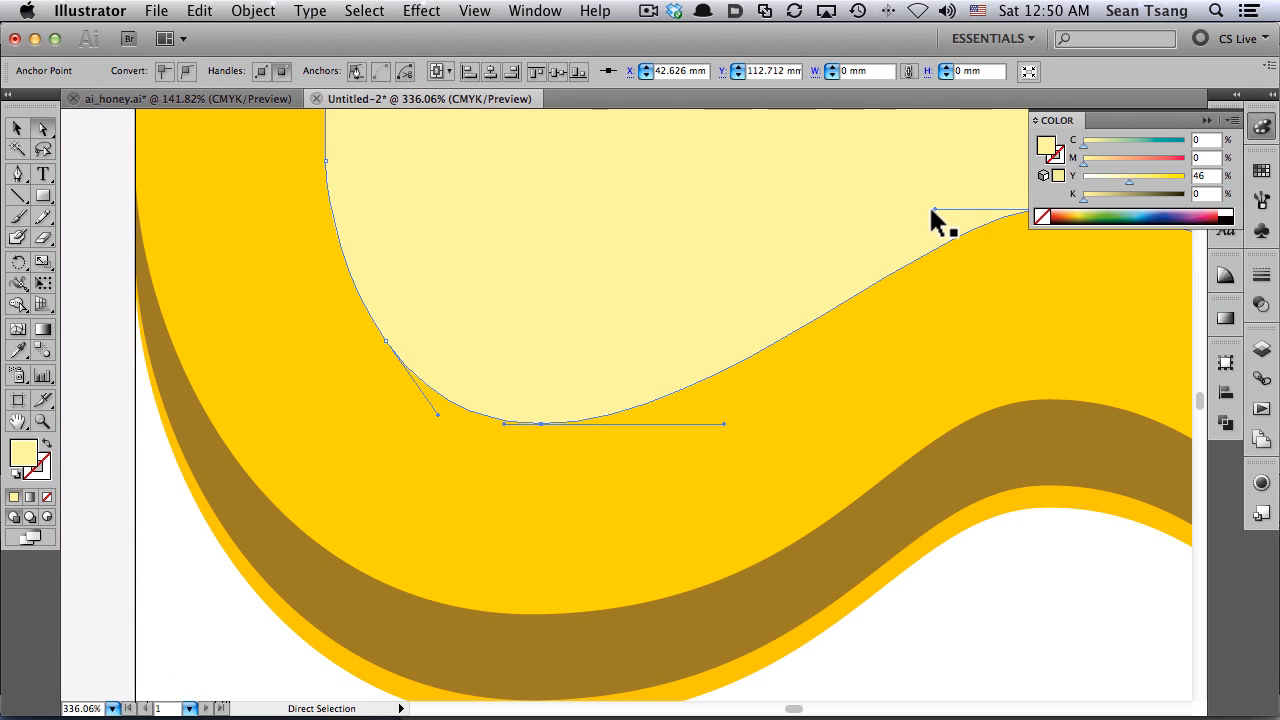
pyautogui.moveTo(934, 209); pyautogui.dragTo(810, 208)
# Delete the anchor point on the pale left drip's outer curve and lengthen the adjoining side and bottom handles
pyautogui.hscroll(-5, 580, 309)
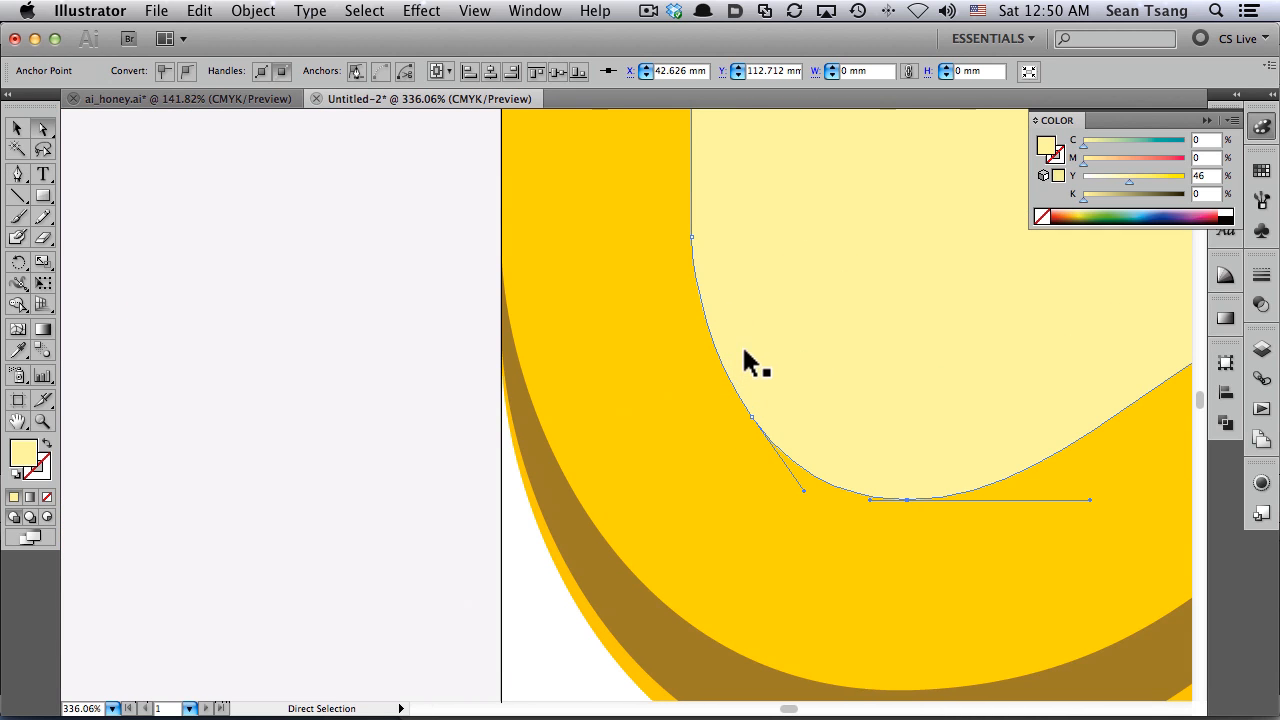
pyautogui.press('p')
pyautogui.click(751, 417)
pyautogui.press('a')
pyautogui.moveTo(691, 273); pyautogui.dragTo(691, 398)
pyautogui.moveTo(870, 498); pyautogui.dragTo(808, 499)
# Deselect the pale inner shape and review the smoothed drip artwork up to its top edge
pyautogui.keyDown('alt'); pyautogui.keyDown('super'); pyautogui.click(788, 466); pyautogui.keyUp('super'); pyautogui.keyUp('alt')
pyautogui.keyDown('alt'); pyautogui.keyDown('super'); pyautogui.click(788, 466); pyautogui.keyUp('super'); pyautogui.keyUp('alt')
pyautogui.keyDown('alt'); pyautogui.keyDown('super'); pyautogui.click(788, 464); pyautogui.keyUp('super'); pyautogui.keyUp('alt')
pyautogui.keyDown('alt'); pyautogui.keyDown('super'); pyautogui.click(788, 464); pyautogui.keyUp('super'); pyautogui.keyUp('alt')
pyautogui.press('v')
pyautogui.click(714, 440)
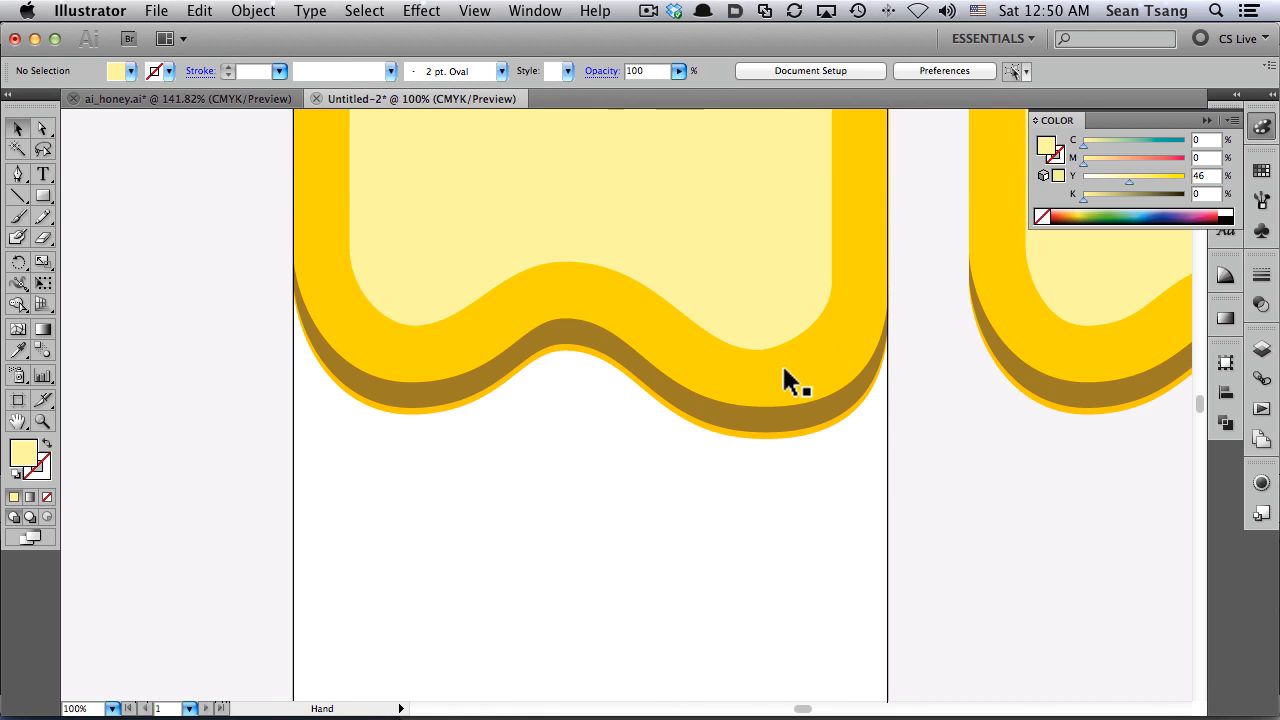
pyautogui.scroll(5, 782, 363)
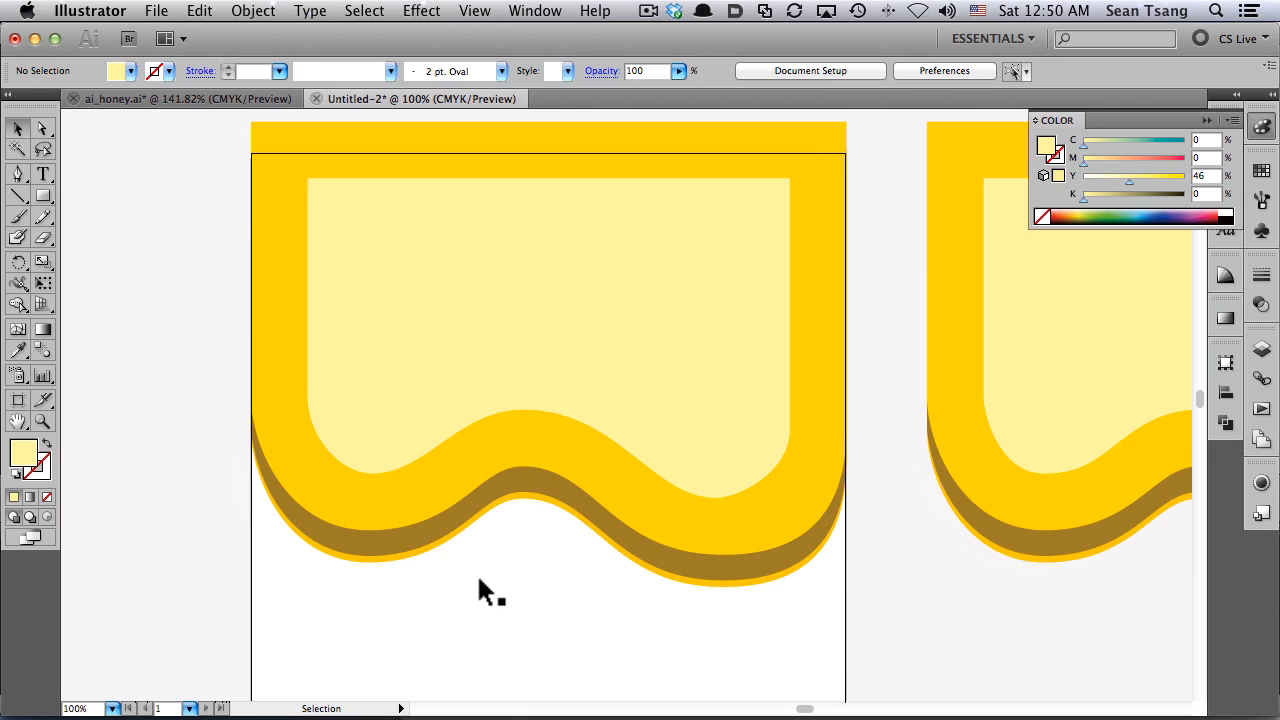
pyautogui.scroll(4, 484, 414)
pyautogui.press('a')
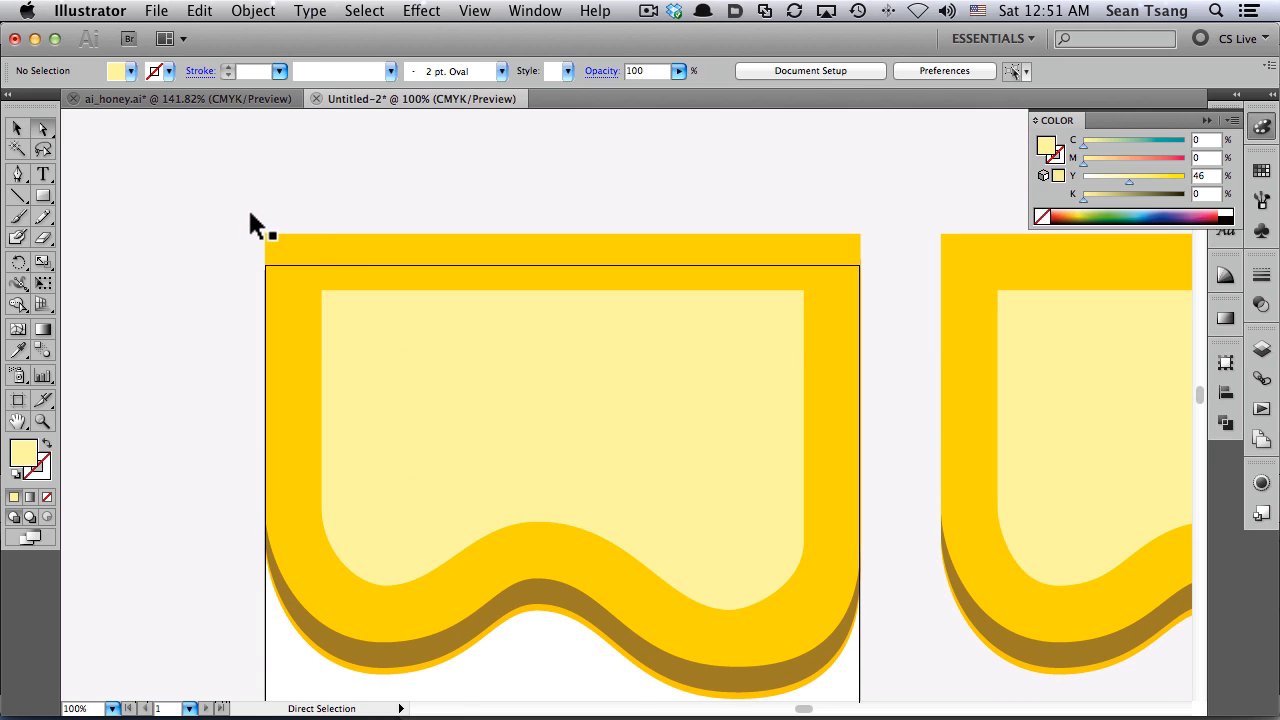
# Lower the top edges of the yellow and brown drip layers on the page to the page's top edge
pyautogui.moveTo(303, 234); pyautogui.dragTo(298, 262)
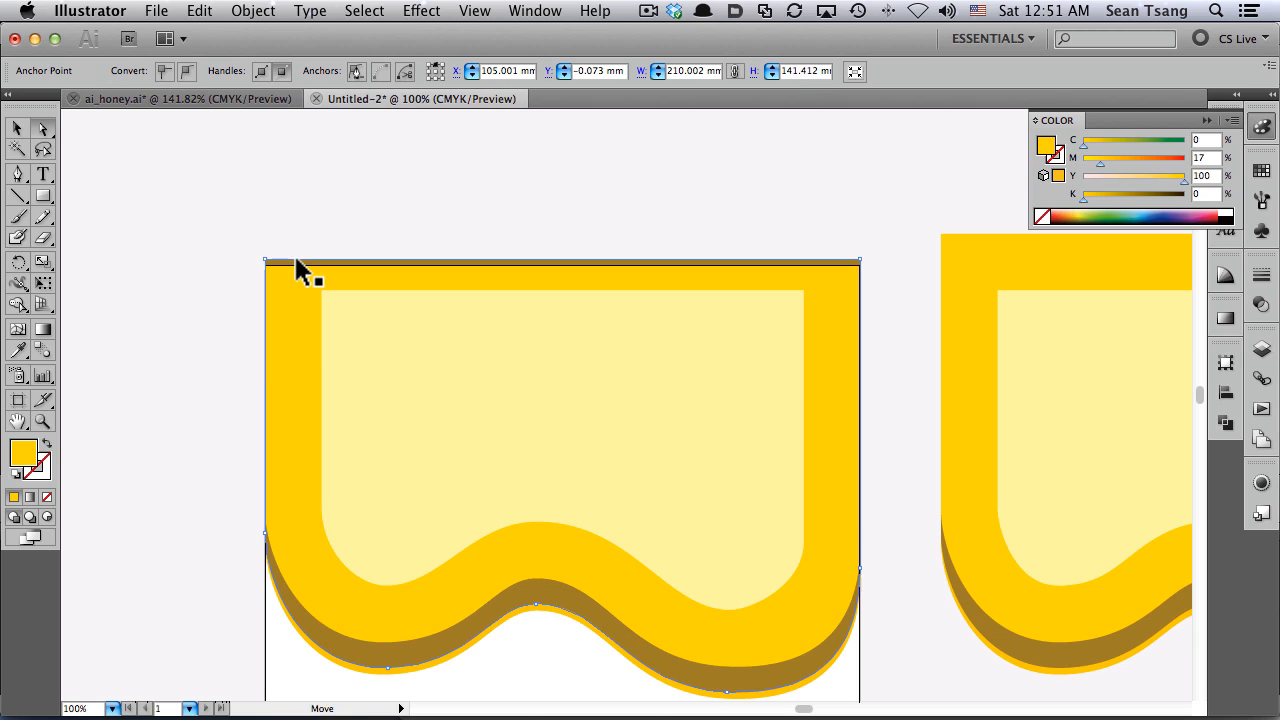
pyautogui.click(299, 262)
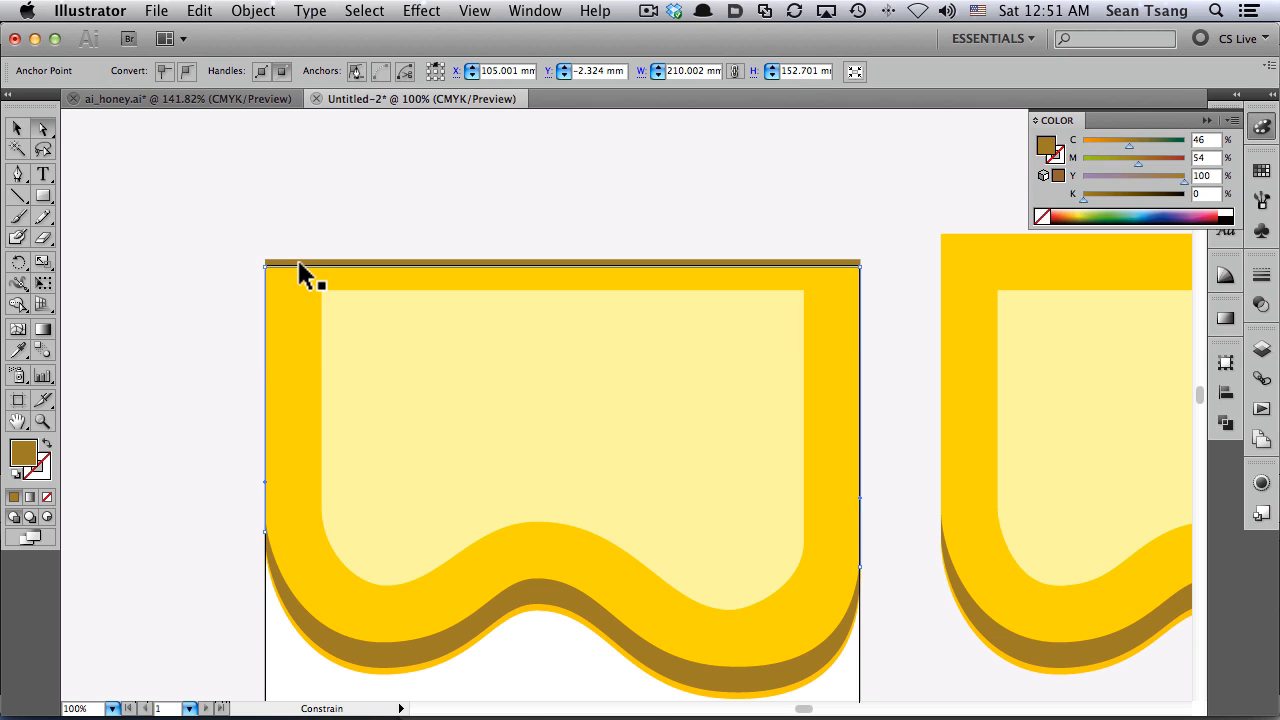
pyautogui.moveTo(299, 263); pyautogui.dragTo(457, 363)
pyautogui.click(257, 254)
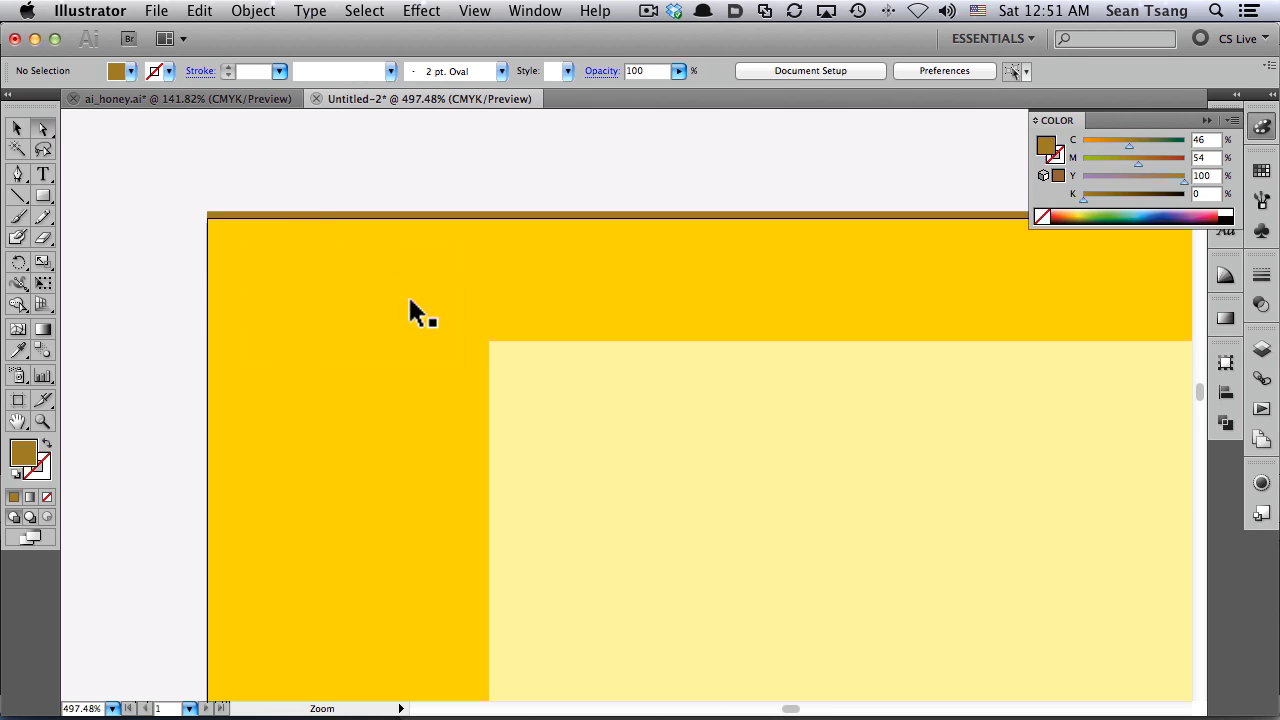
pyautogui.click(315, 215)
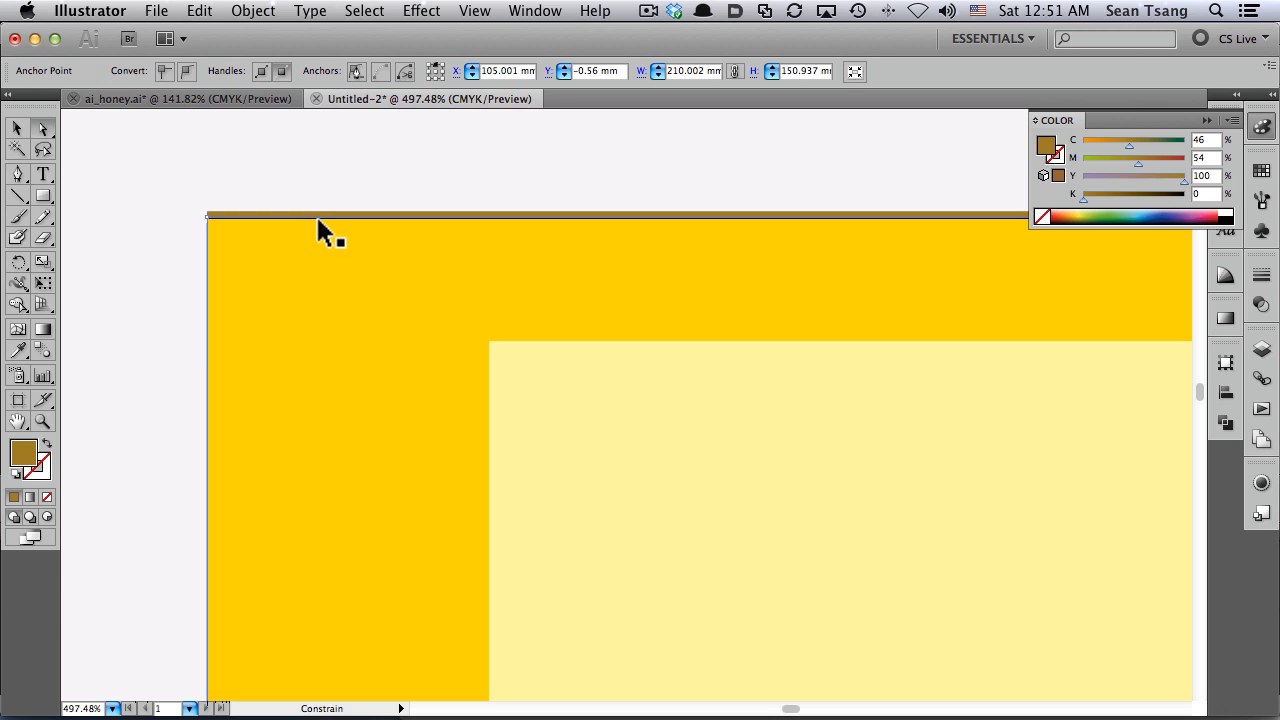
pyautogui.press('Delete')
# Examine the drip artwork's upper right corner and its full outline against the page borders
pyautogui.keyDown('alt'); pyautogui.keyDown('super'); pyautogui.click(588, 341); pyautogui.keyUp('super'); pyautogui.keyUp('alt')
pyautogui.keyDown('alt'); pyautogui.keyDown('super'); pyautogui.click(588, 341); pyautogui.keyUp('super'); pyautogui.keyUp('alt')
pyautogui.keyDown('alt'); pyautogui.keyDown('super'); pyautogui.click(588, 341); pyautogui.keyUp('super'); pyautogui.keyUp('alt')
pyautogui.moveTo(677, 336); pyautogui.dragTo(82, 129)
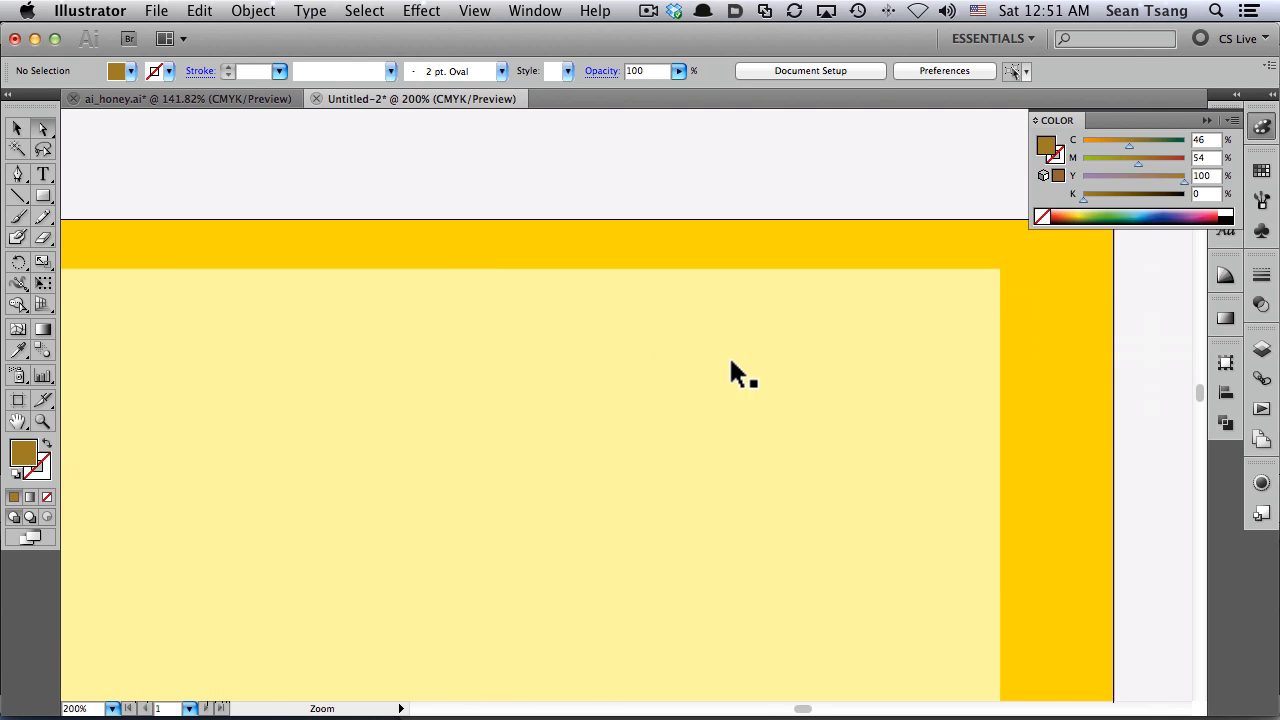
pyautogui.keyDown('alt'); pyautogui.keyDown('super'); pyautogui.click(729, 358); pyautogui.keyUp('super'); pyautogui.keyUp('alt')
pyautogui.keyDown('alt'); pyautogui.keyDown('super'); pyautogui.click(730, 360); pyautogui.keyUp('super'); pyautogui.keyUp('alt')
pyautogui.scroll(-5, 850, 415)
pyautogui.hscroll(6, 850, 415)
pyautogui.hscroll(-7, 466, 380)
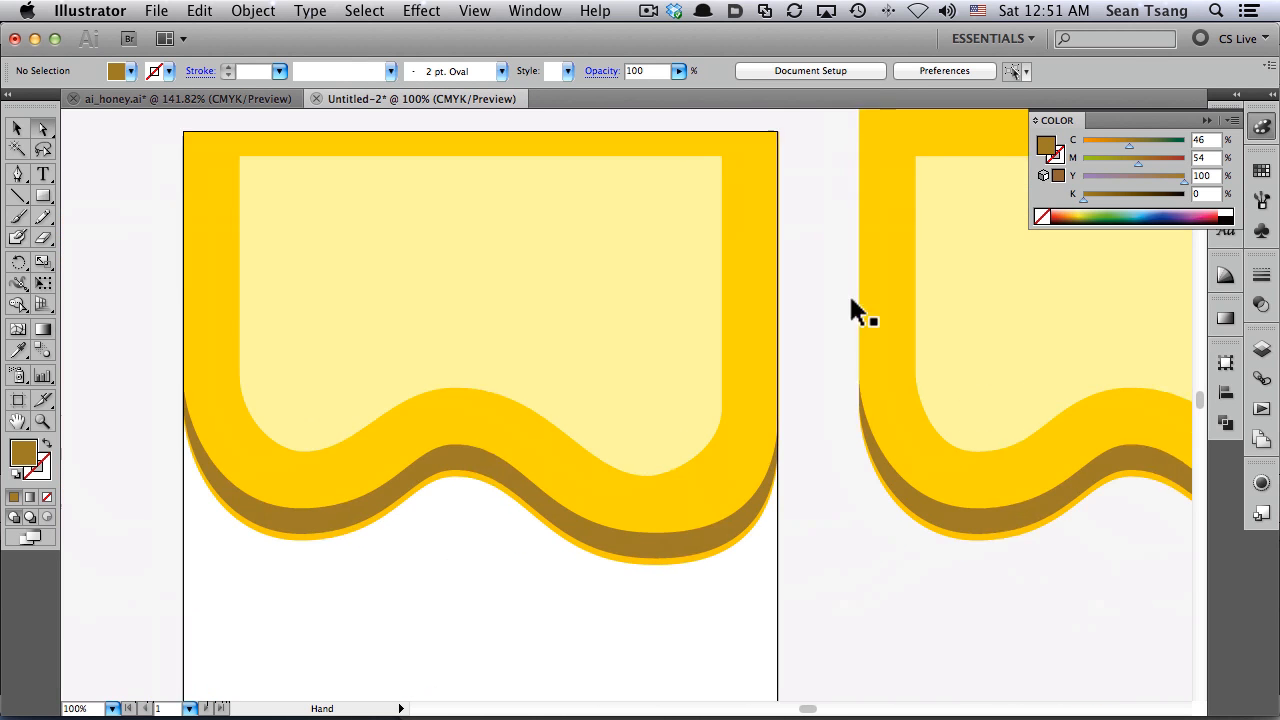
# Select all the drip shapes on the page and set the blend spacing to Smooth Color
pyautogui.press('v')
pyautogui.scroll(1, 660, 336)
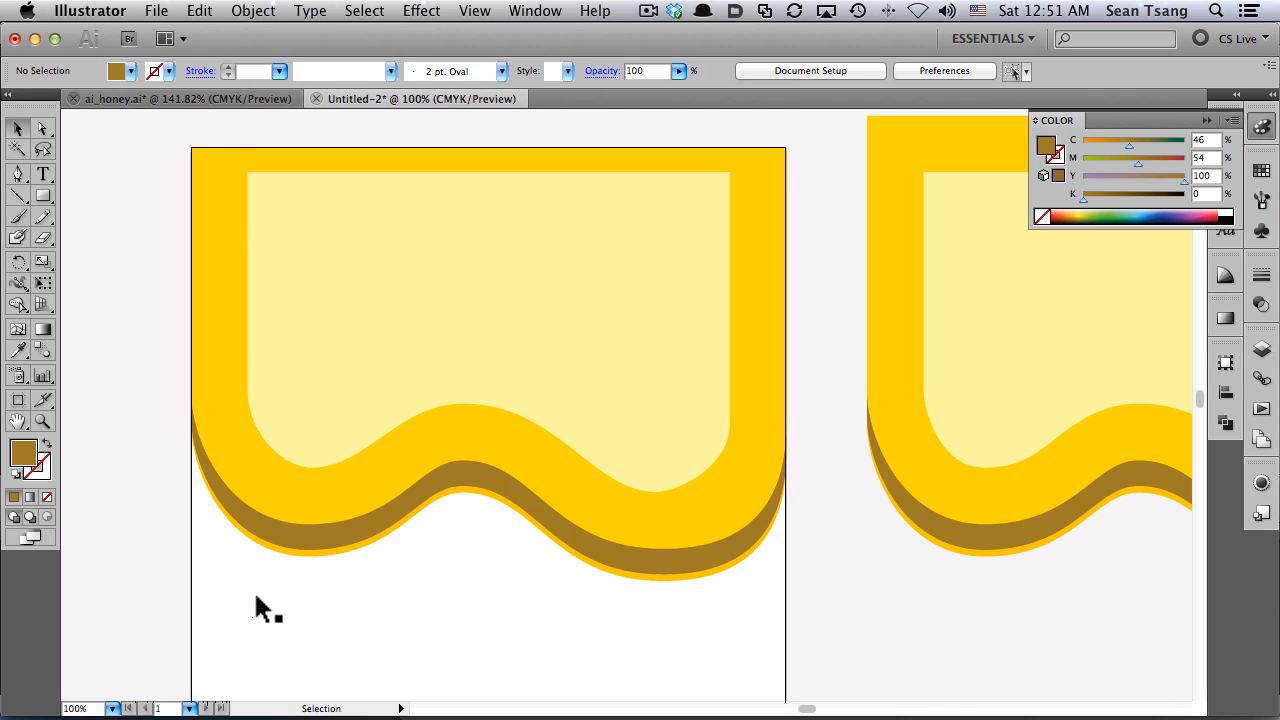
pyautogui.moveTo(252, 617); pyautogui.dragTo(378, 302)
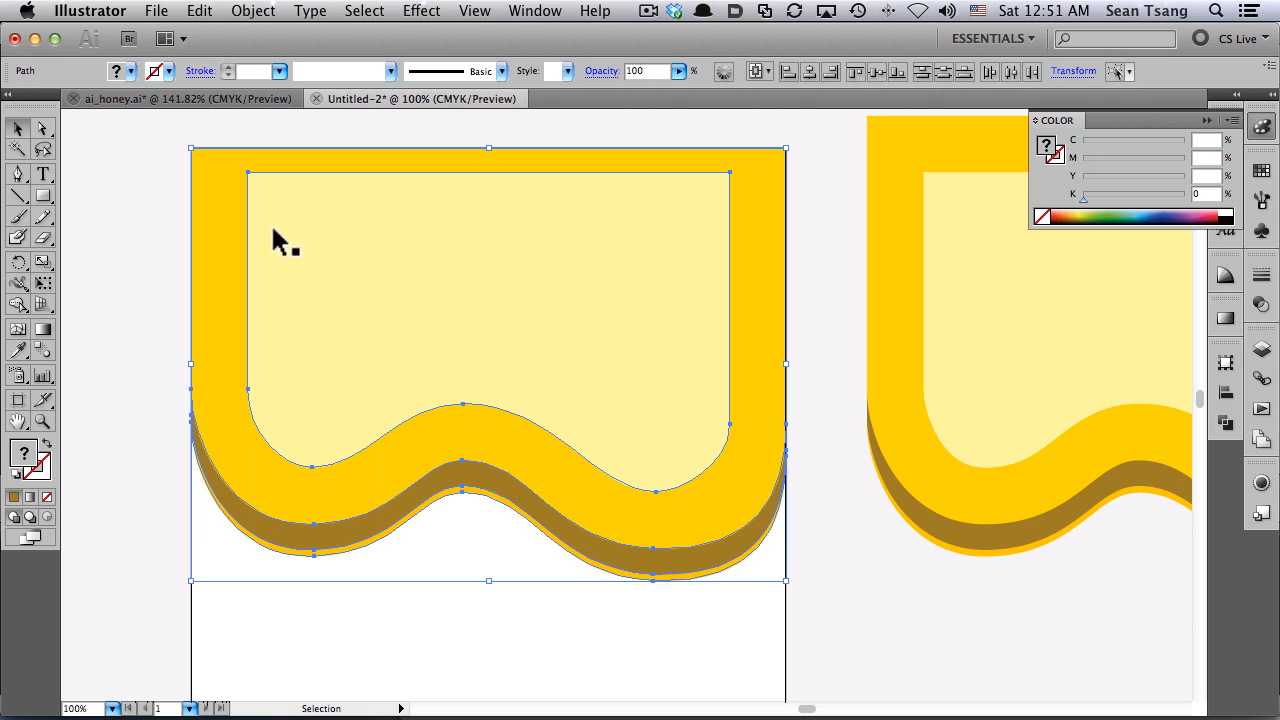
pyautogui.click(257, 14)
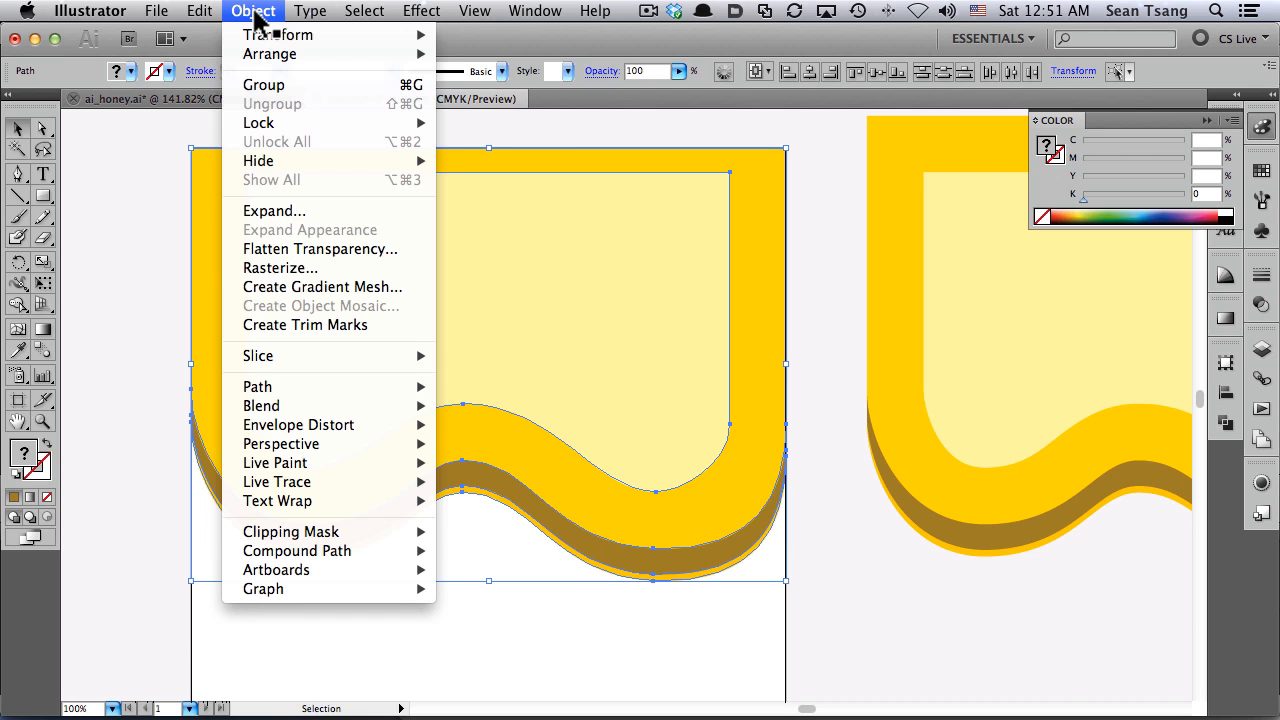
pyautogui.moveTo(300, 390)
pyautogui.moveTo(306, 412)
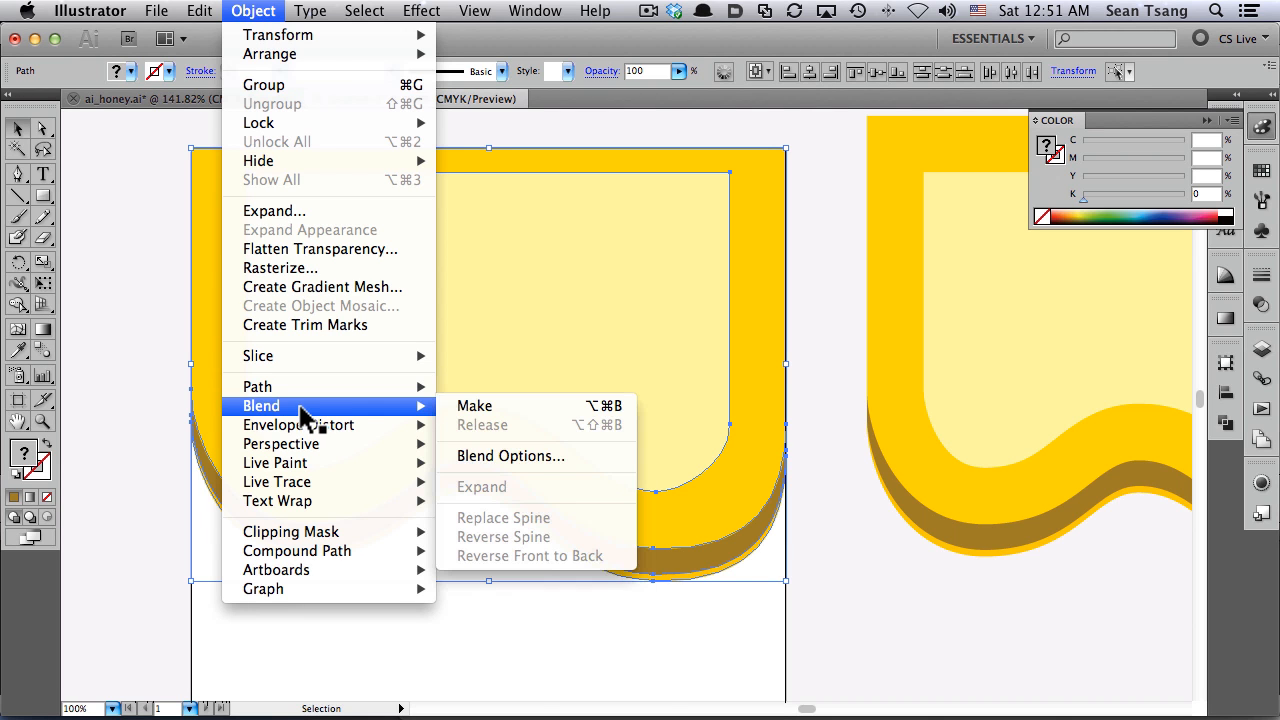
pyautogui.click(548, 458)
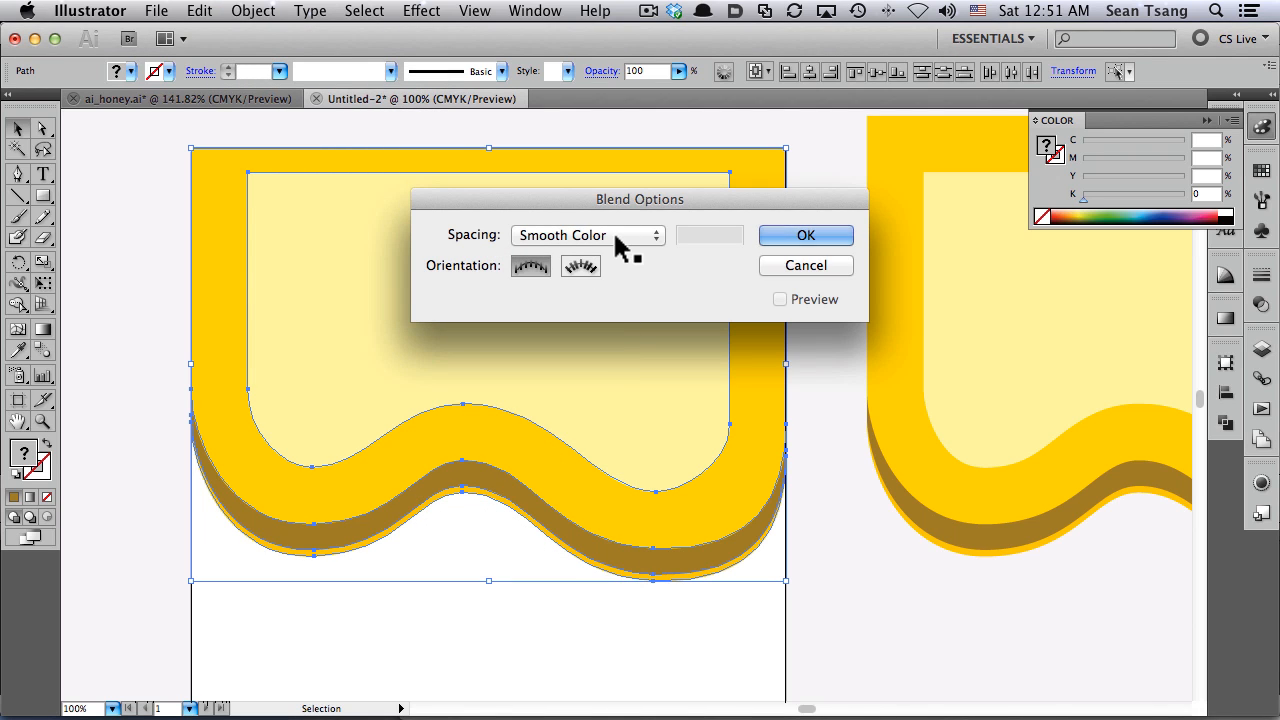
pyautogui.click(806, 240)
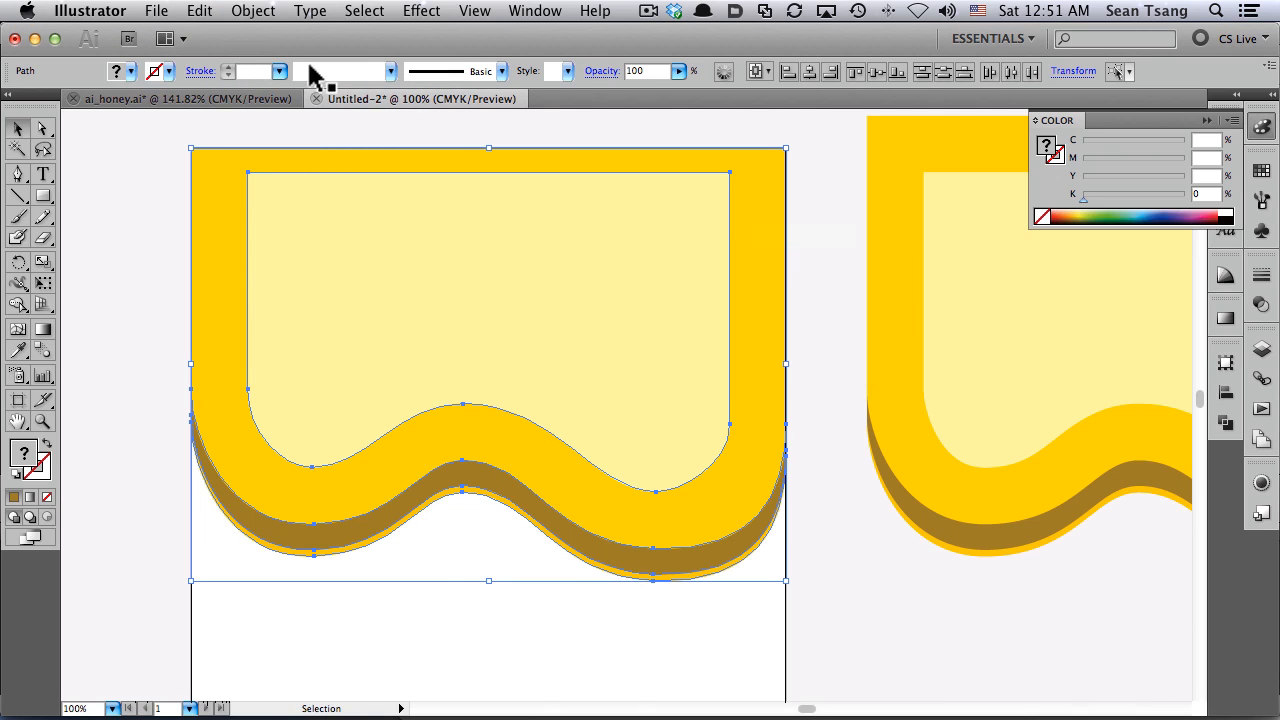
# Make a blend from the selected drip shapes on the page and deselect it
pyautogui.click(252, 11)
pyautogui.moveTo(278, 410)
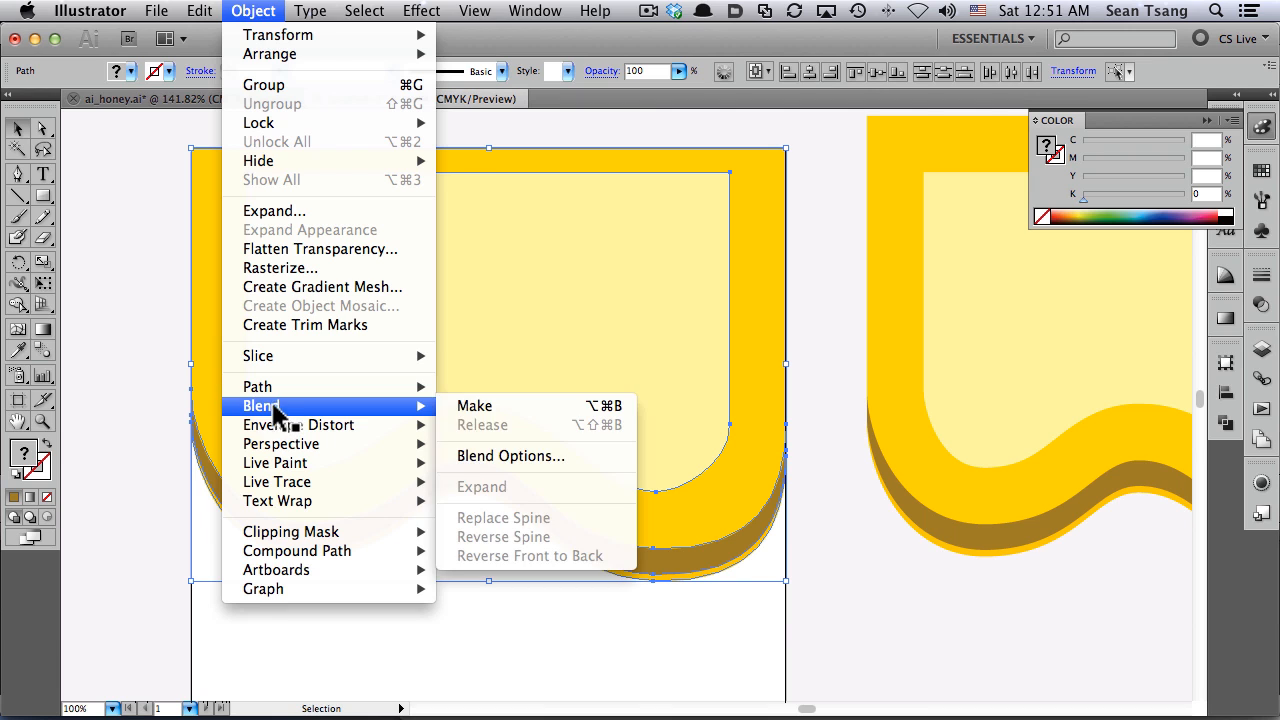
pyautogui.click(511, 405)
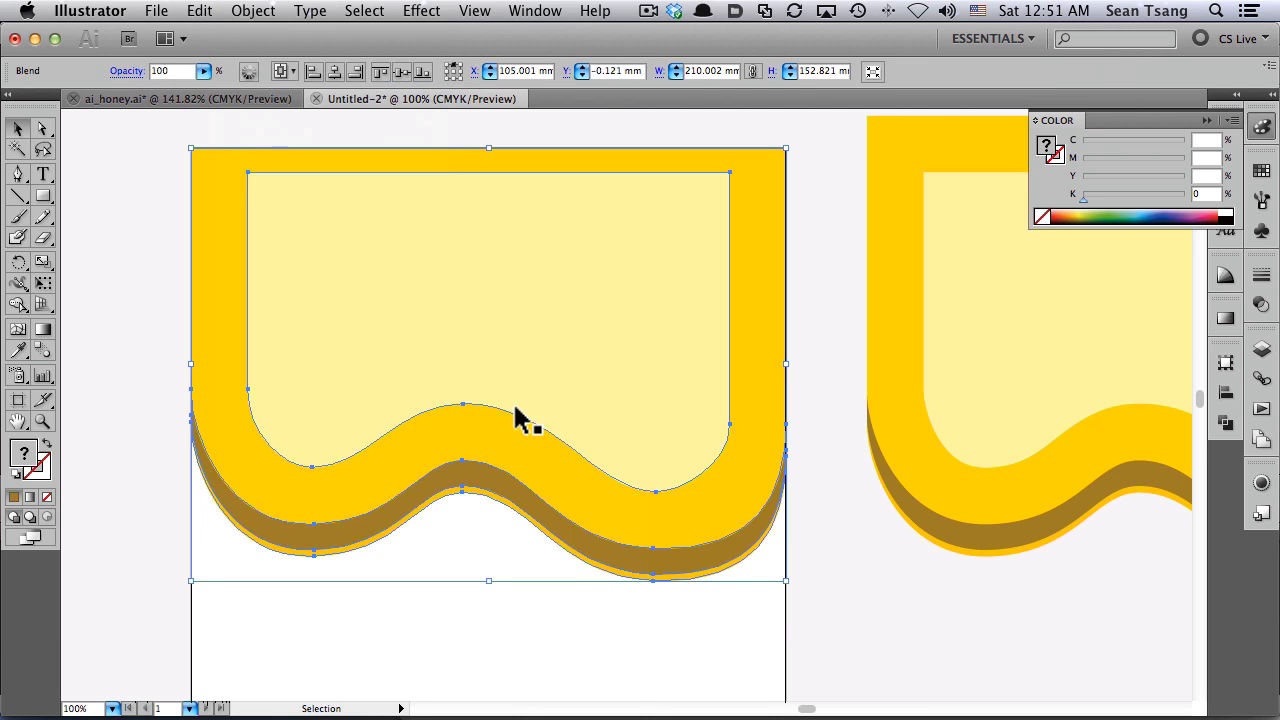
pyautogui.click(298, 560)
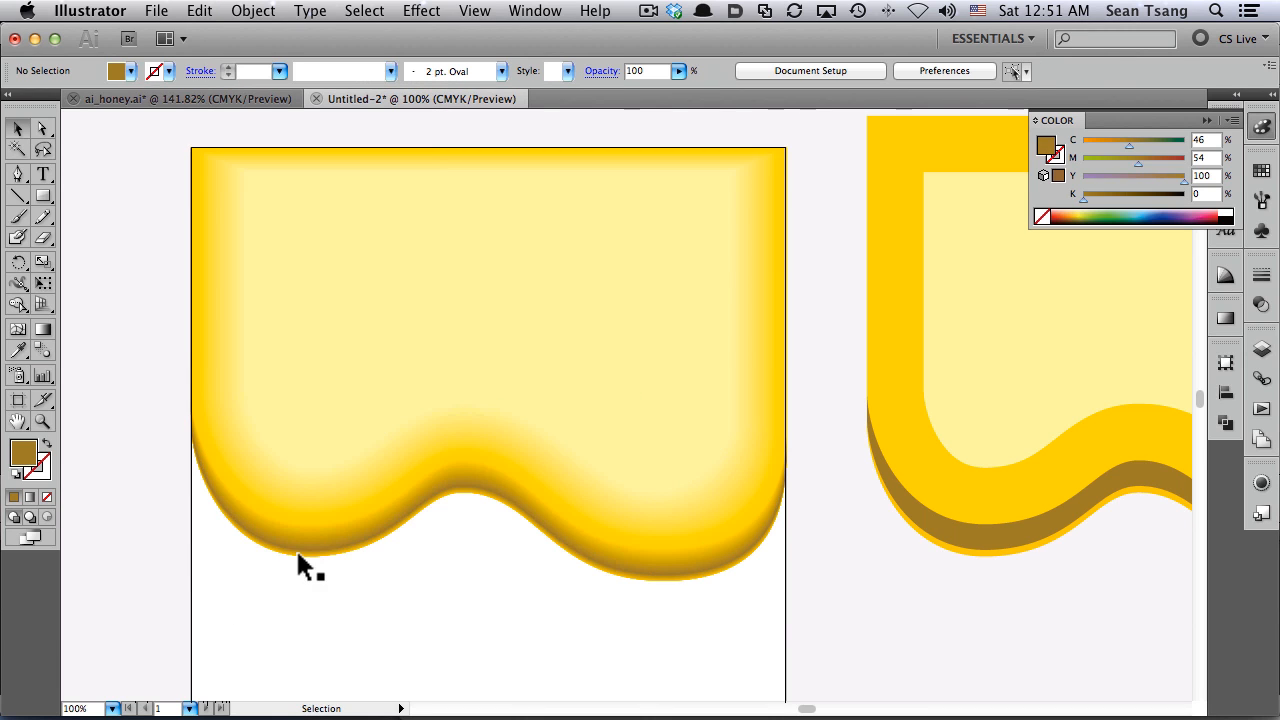
# Blend all the drip shapes of the copy beside the page and deselect the copy
pyautogui.moveTo(178, 330); pyautogui.dragTo(580, 537)
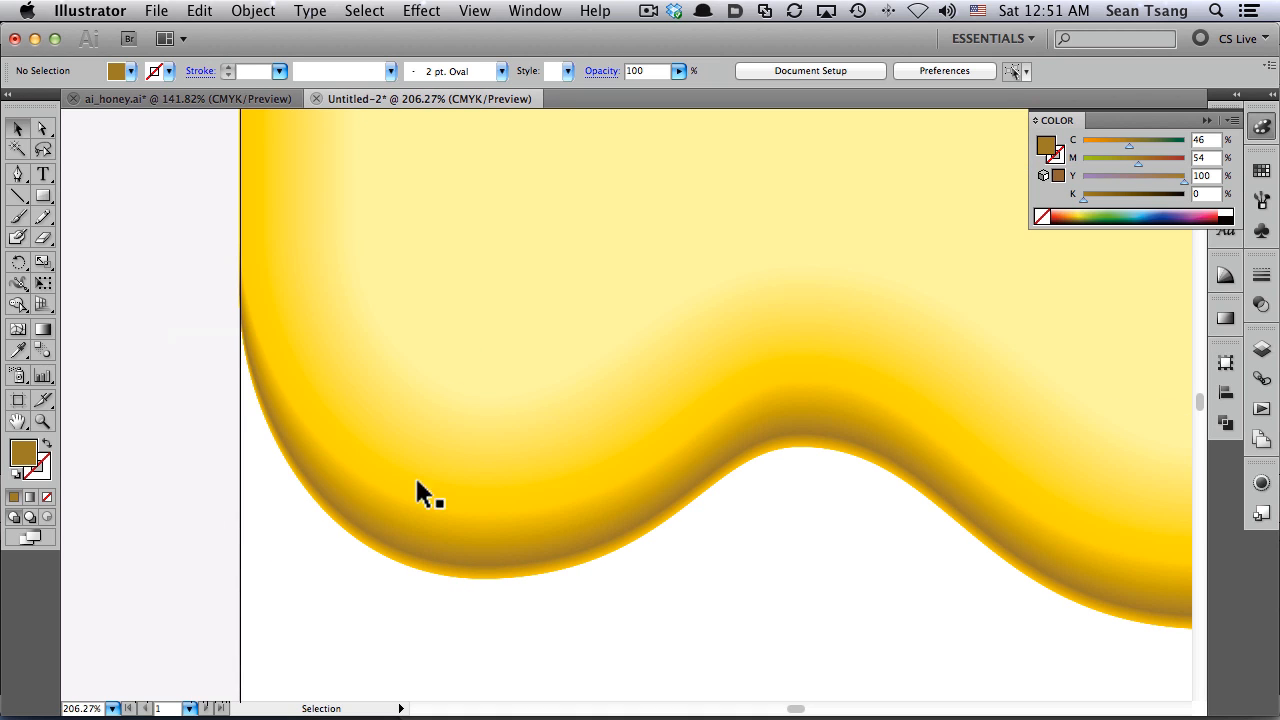
pyautogui.press('super+minus')
pyautogui.press('super+minus')
pyautogui.press('super+minus')
pyautogui.press('super+minus')
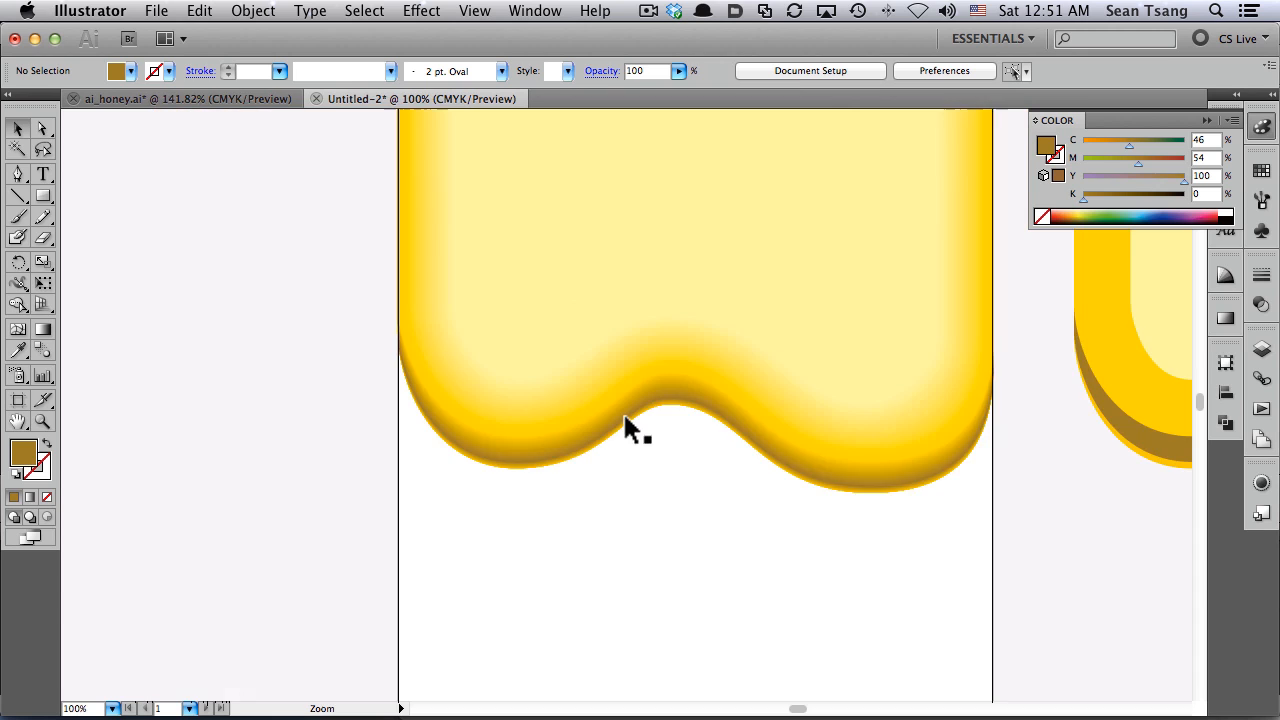
pyautogui.hscroll(5, 840, 425)
pyautogui.moveTo(546, 477); pyautogui.dragTo(671, 294)
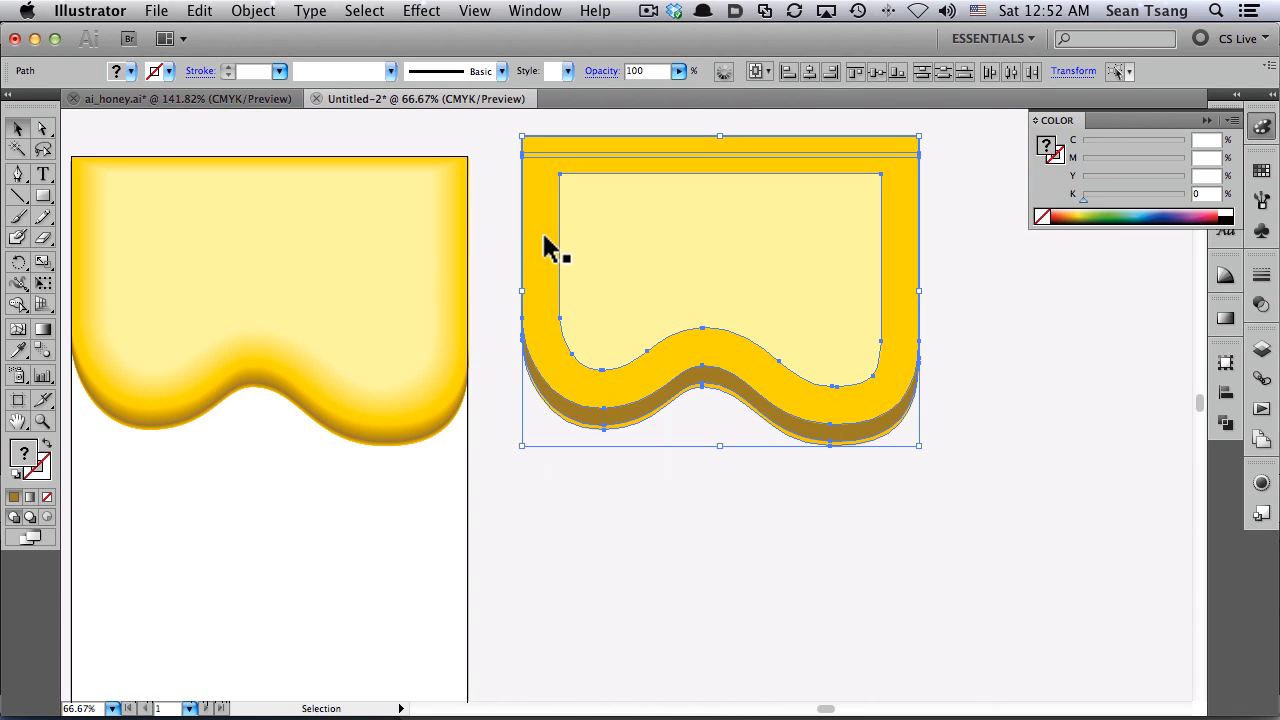
pyautogui.press('alt+super+b')
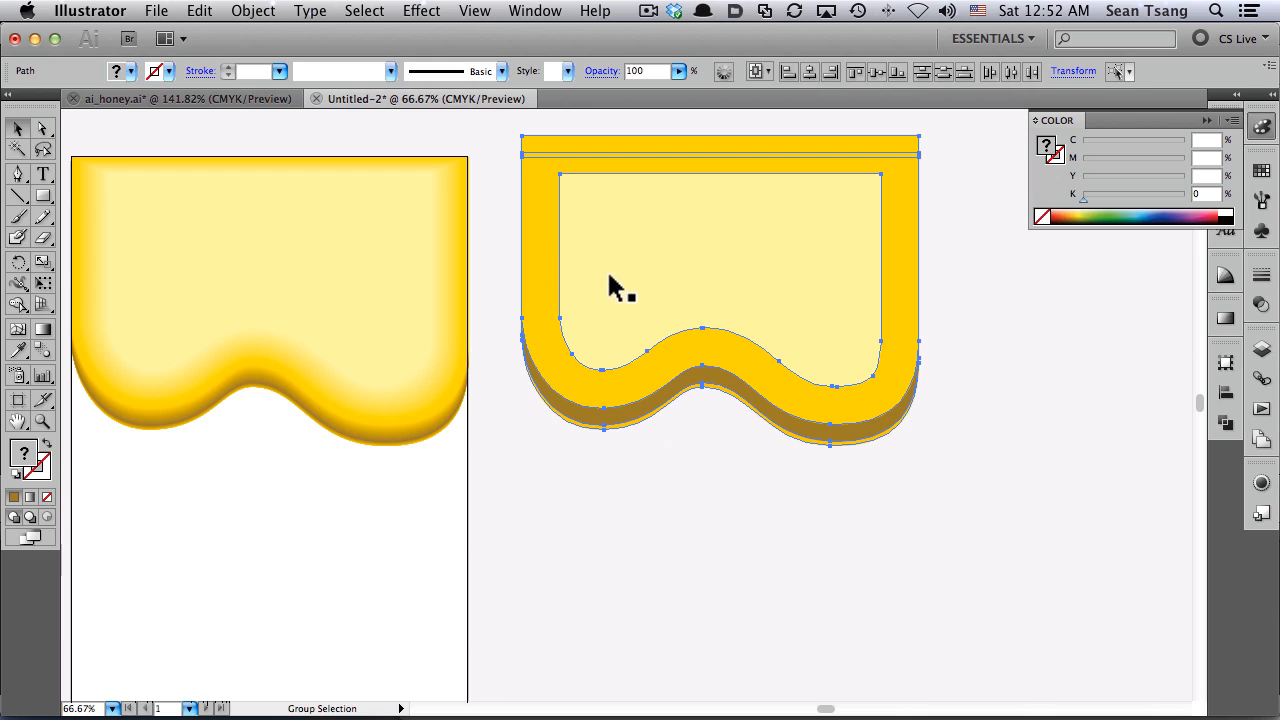
pyautogui.press('super+alt+b')
pyautogui.click(728, 478)
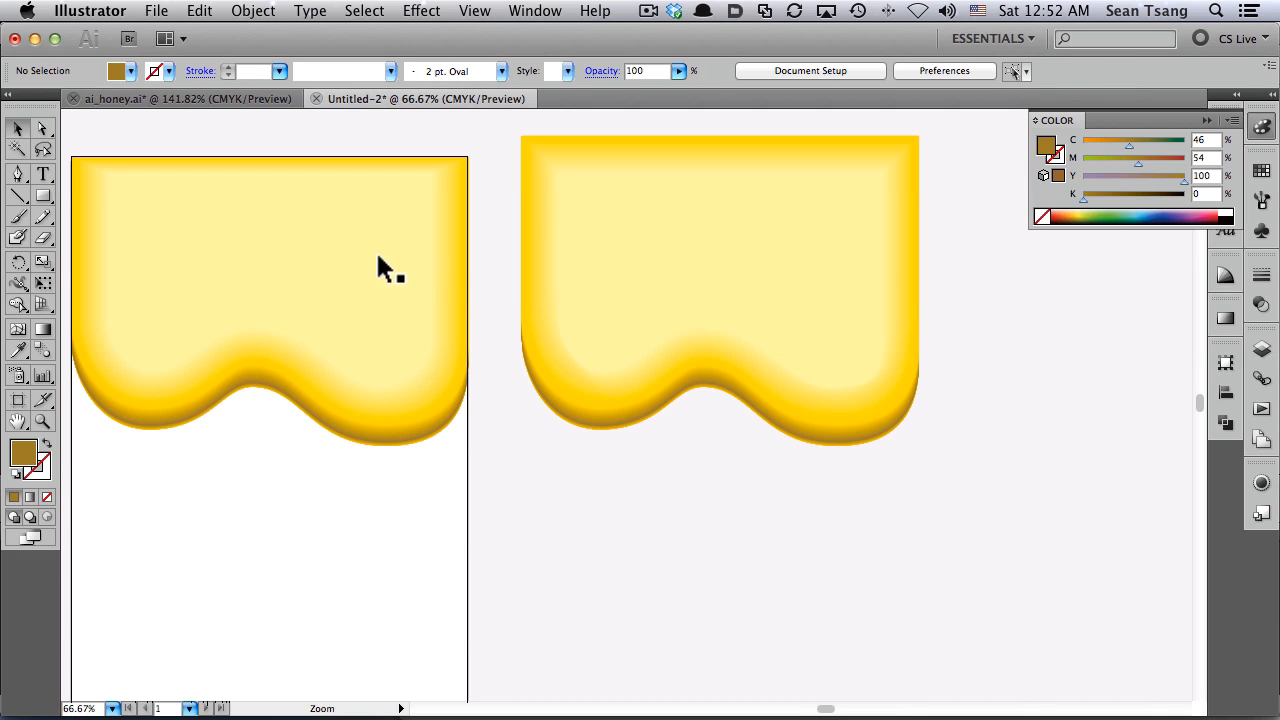
# Compare the two blended drips, examining the pale inner path and its anchor points in the copy beside the page
pyautogui.moveTo(395, 347); pyautogui.dragTo(583, 351)
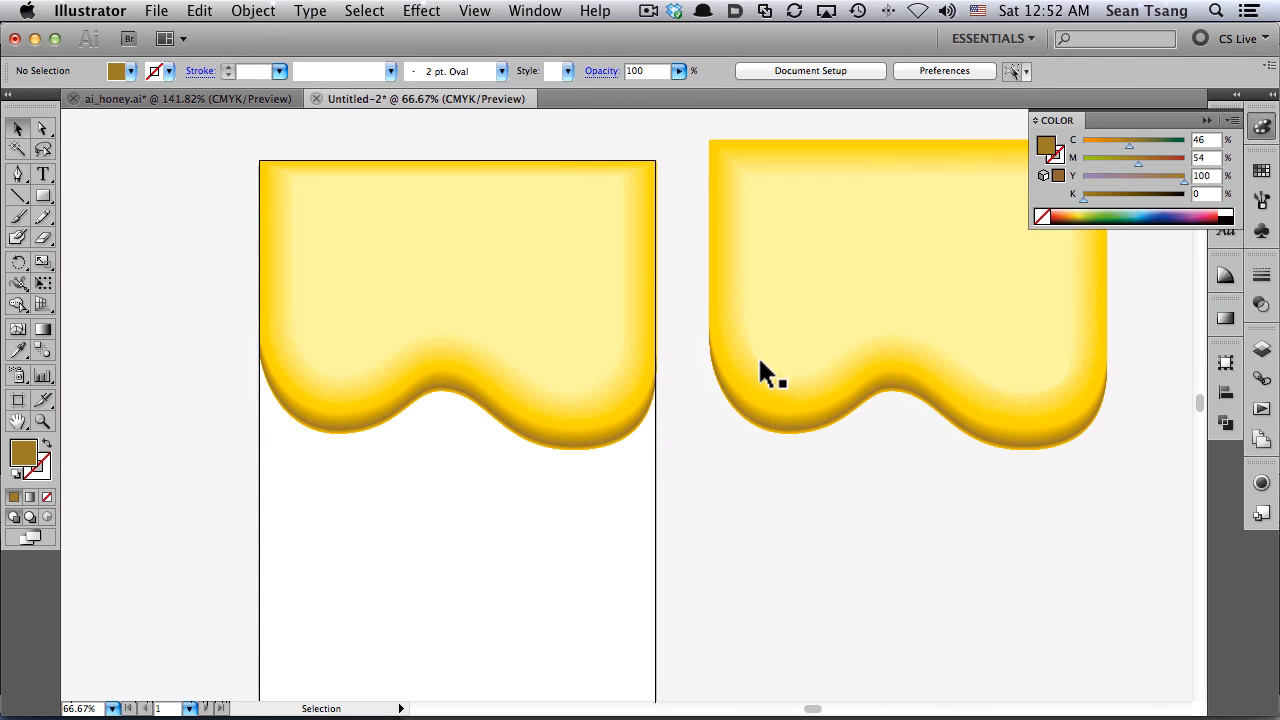
pyautogui.moveTo(207, 238); pyautogui.dragTo(925, 480)
pyautogui.press('a')
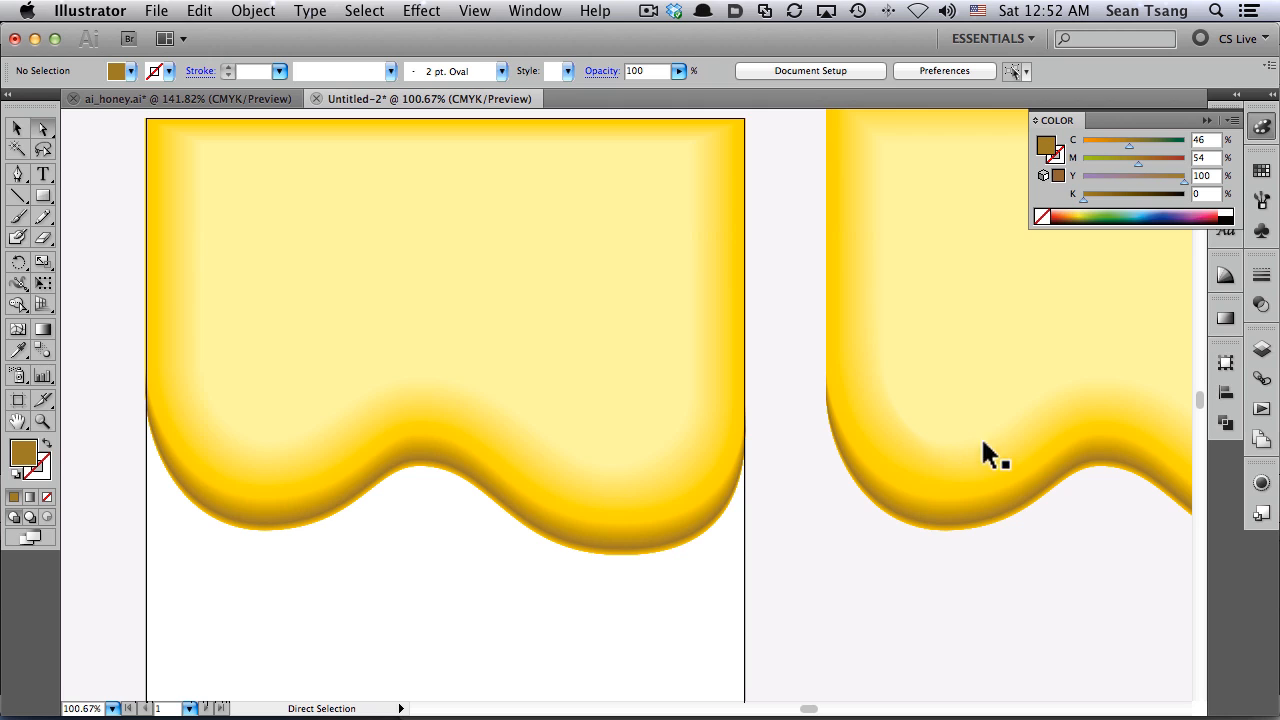
pyautogui.hscroll(2, 983, 449)
pyautogui.click(870, 408)
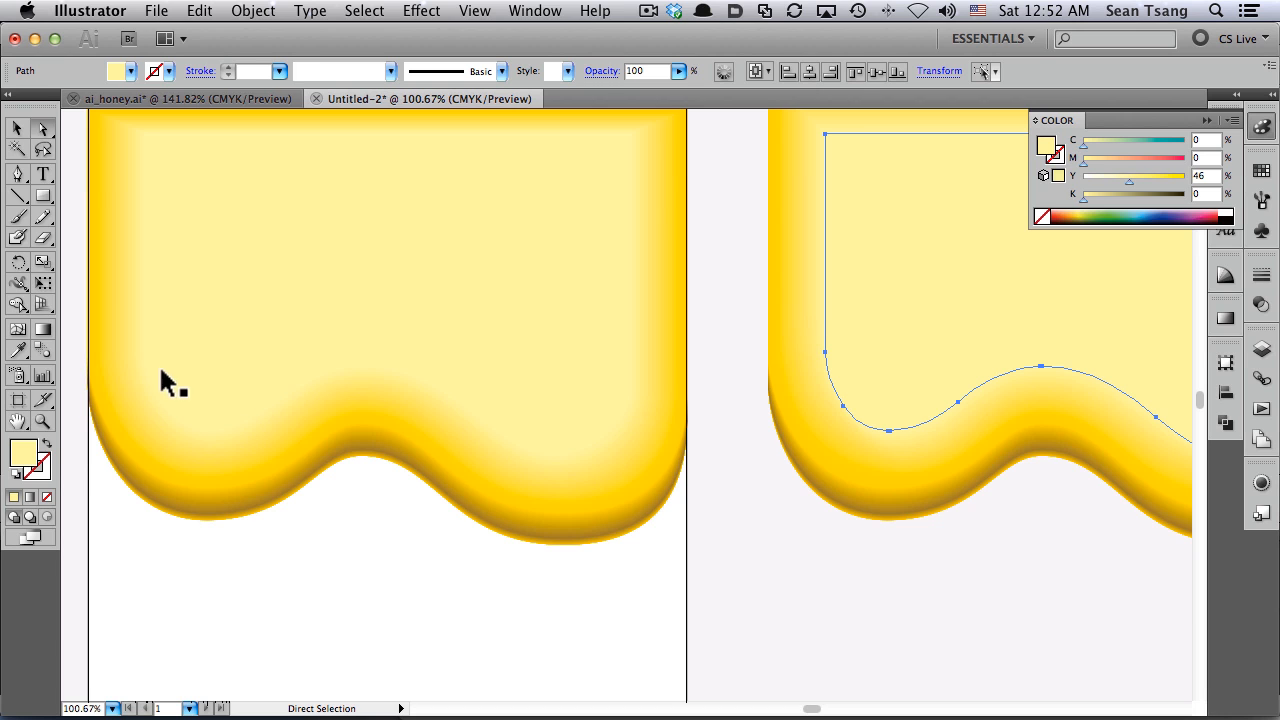
pyautogui.hscroll(10, 908, 443)
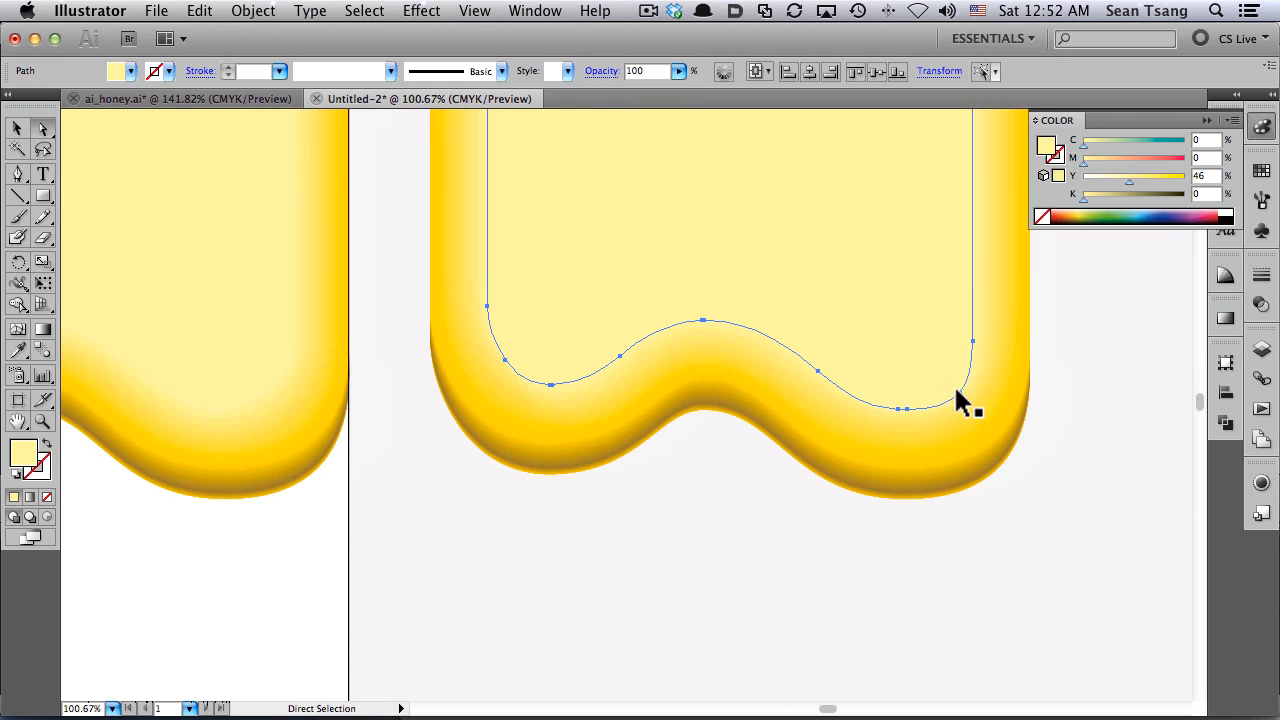
pyautogui.scroll(4, 930, 415)
pyautogui.hscroll(1, 930, 415)
pyautogui.click(1040, 420)
pyautogui.press('v')
pyautogui.click(945, 400)
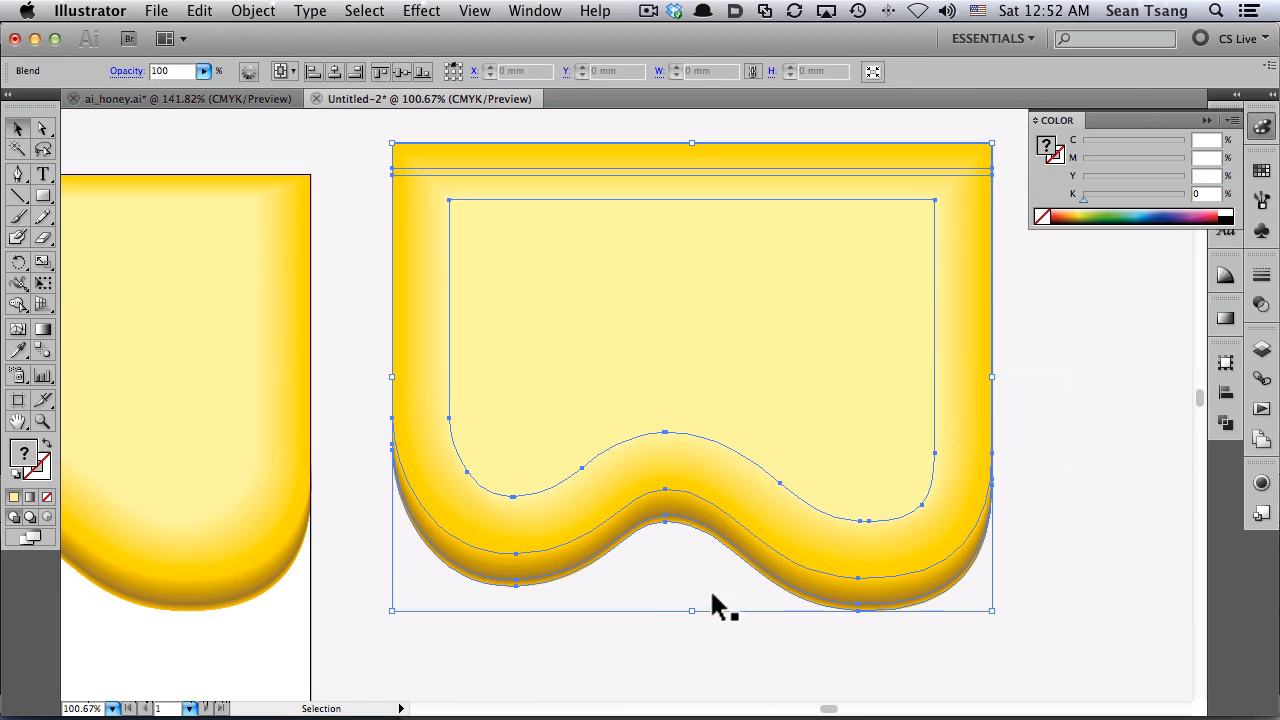
pyautogui.click(1070, 460)
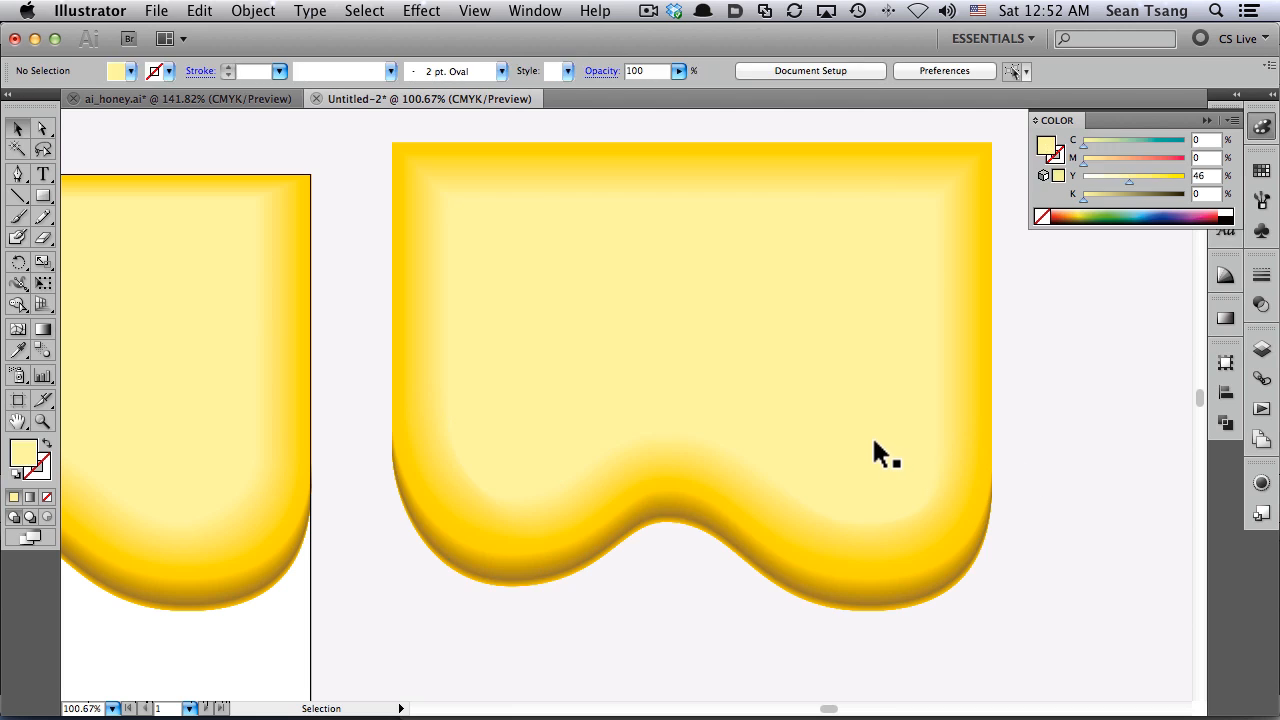
pyautogui.click(874, 434)
pyautogui.click(1030, 438)
# Release the blend of the drip copy beside the page
pyautogui.click(911, 425)
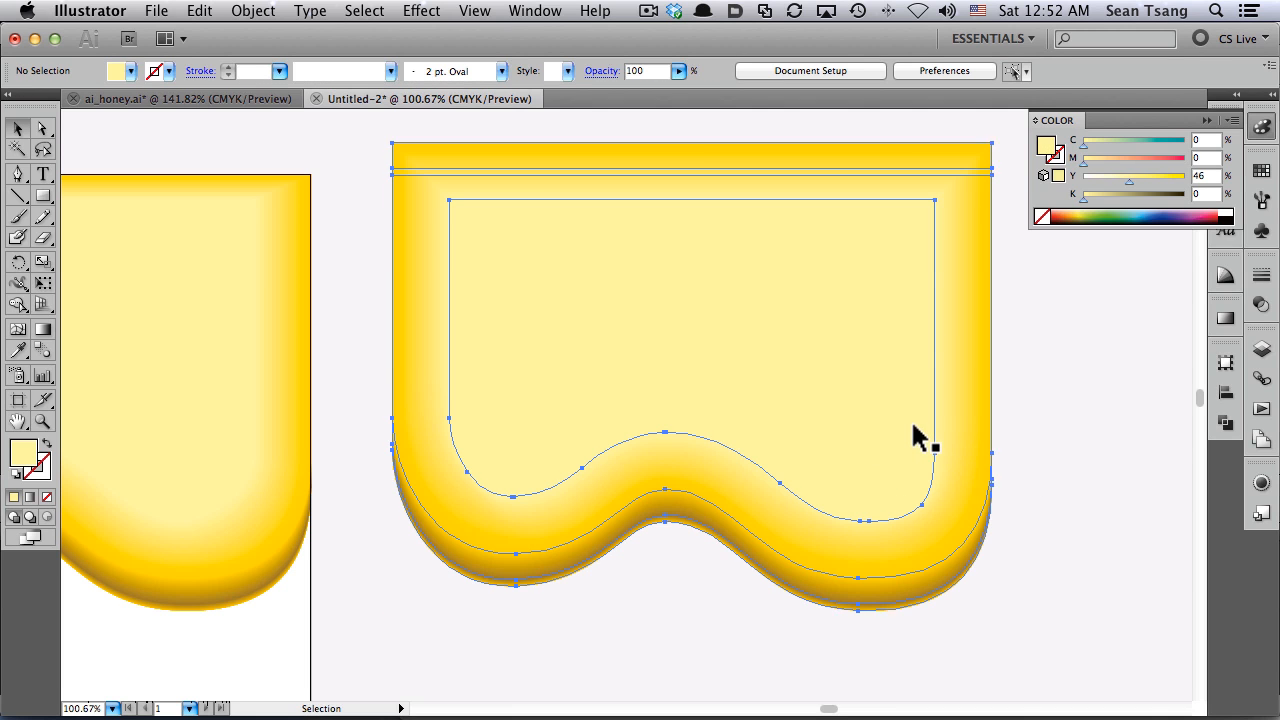
pyautogui.click(200, 12)
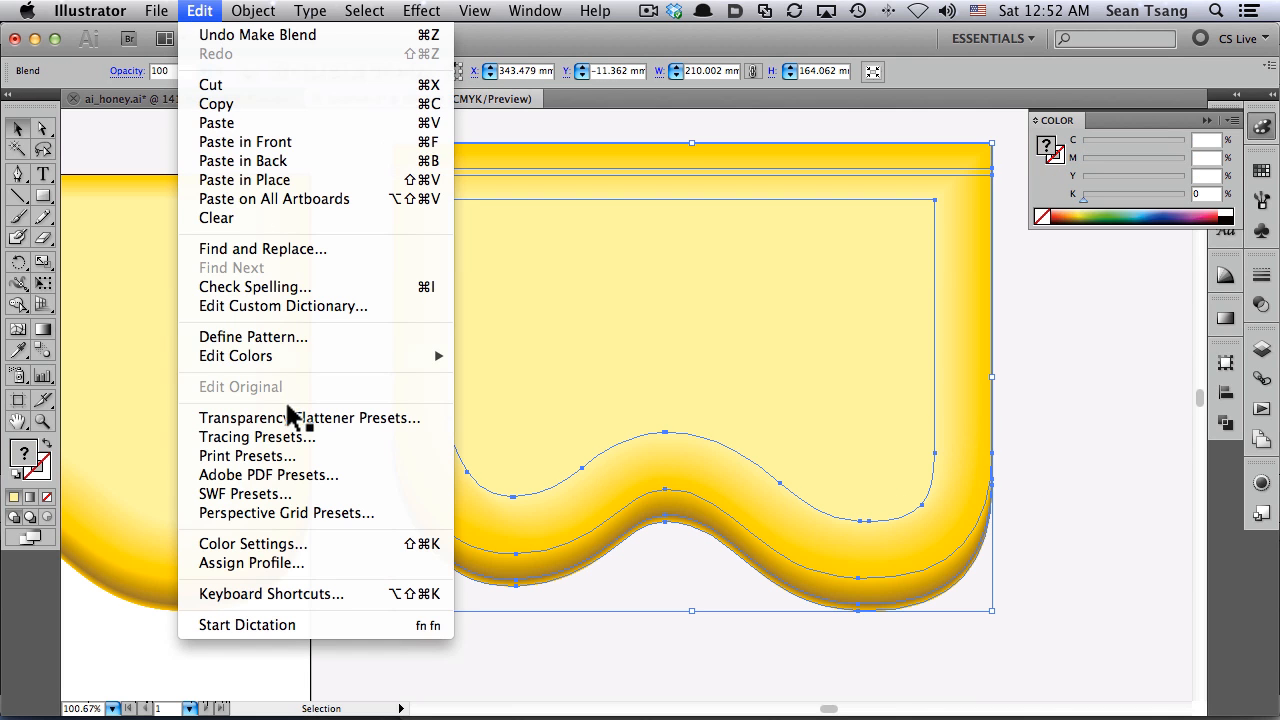
pyautogui.moveTo(253, 11)
pyautogui.moveTo(322, 395)
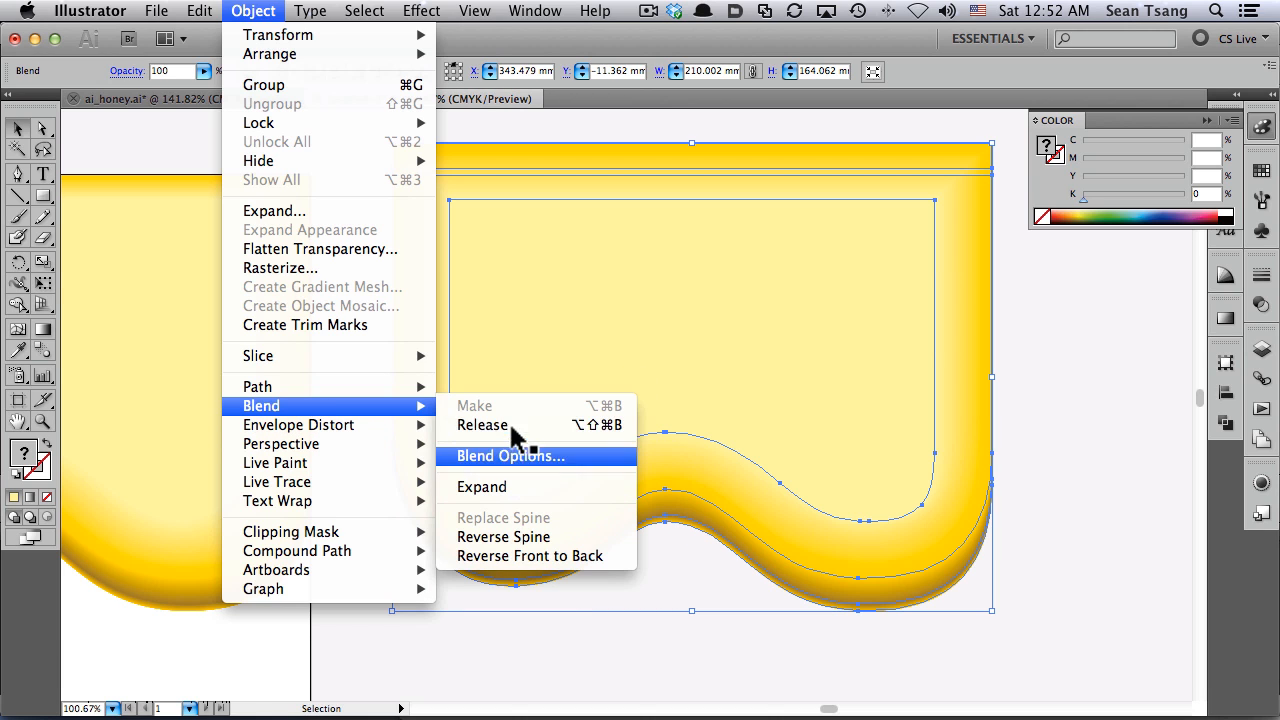
pyautogui.click(482, 425)
# Delete the pale, yellow and brown shapes from the drip copy, keeping only its orange base shape
pyautogui.click(1051, 452)
pyautogui.keyDown('shift'); pyautogui.click(938, 537); pyautogui.keyUp('shift')
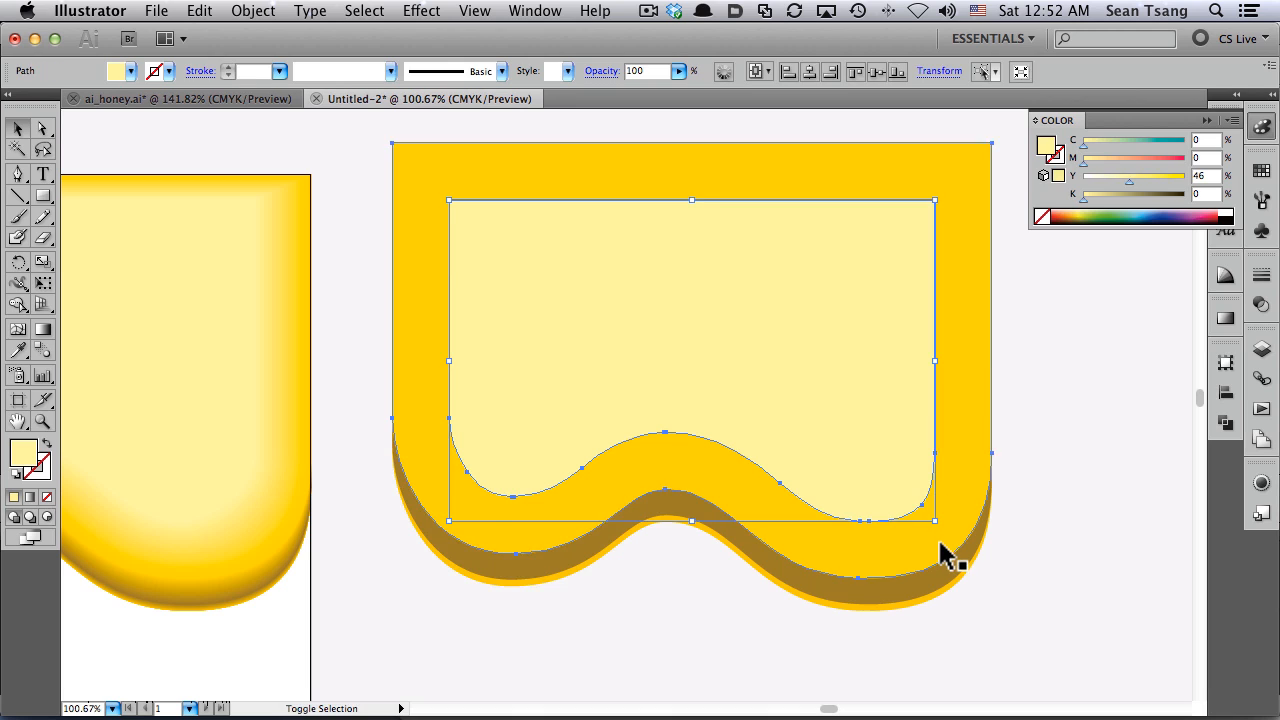
pyautogui.press('Delete')
# Add gradient mesh points to the orange base shape just inside the lowest curves of the left and right drips
pyautogui.click(831, 550)
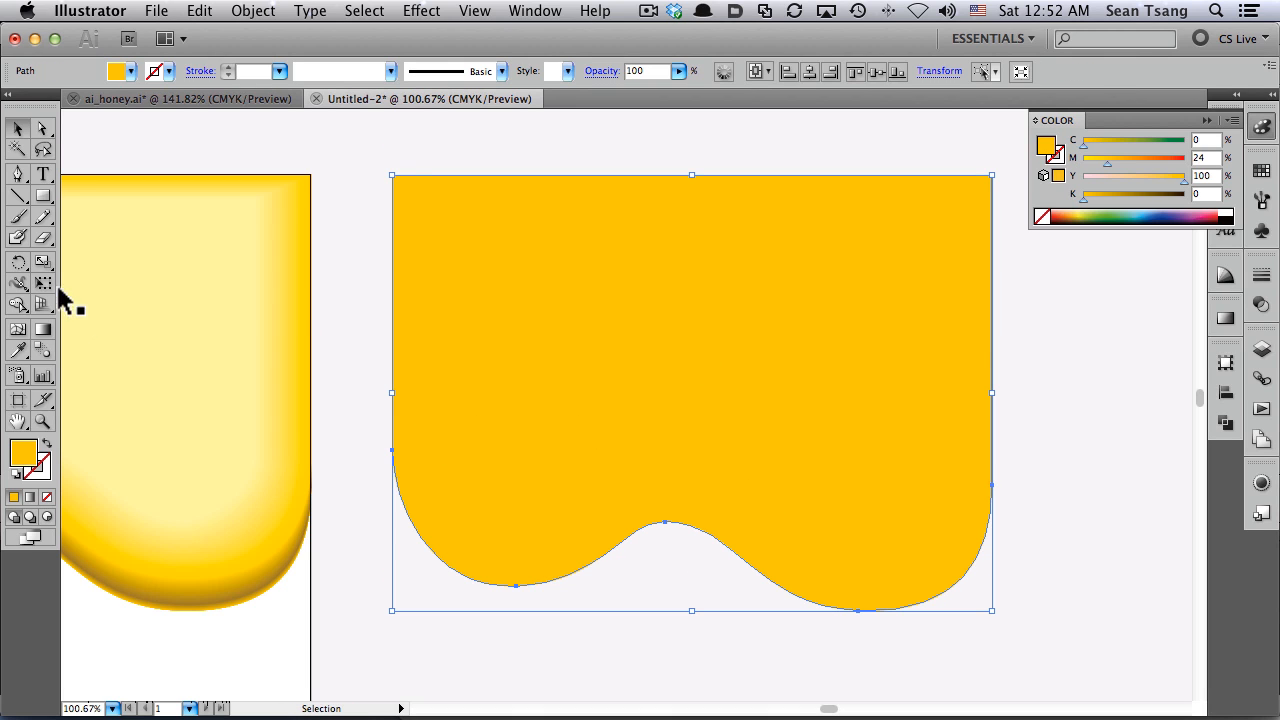
pyautogui.click(18, 330)
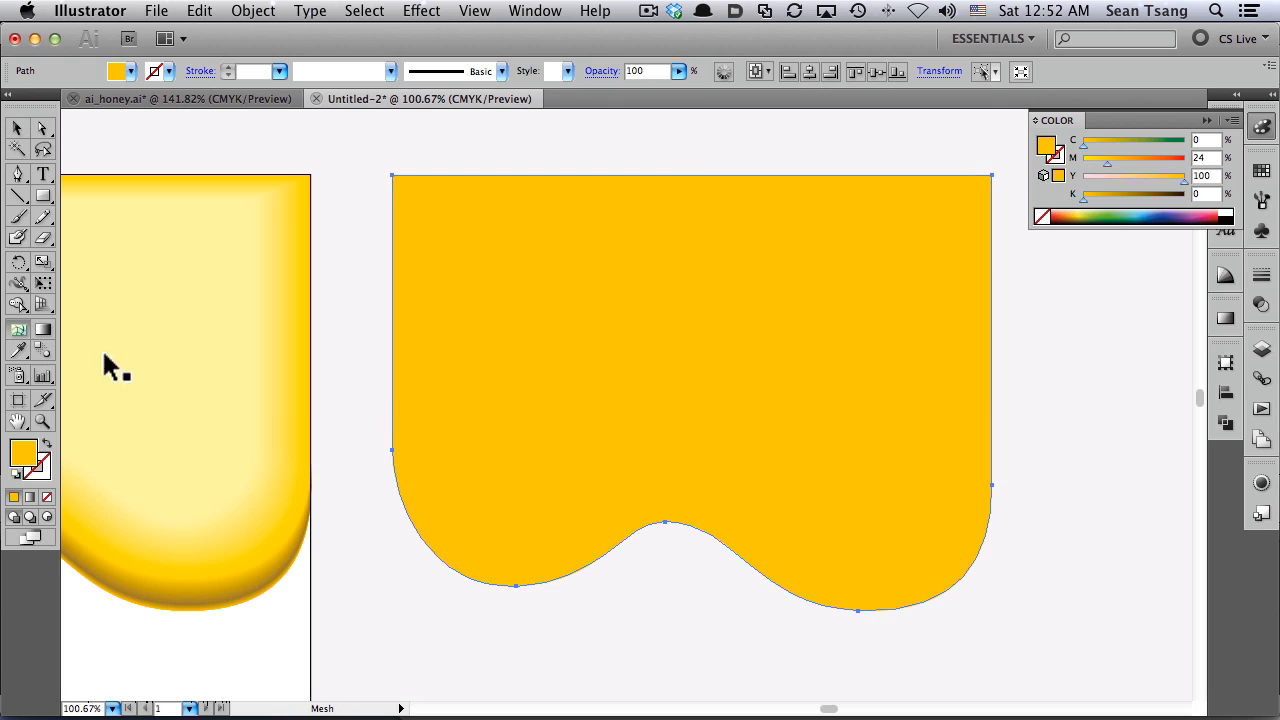
pyautogui.click(514, 572)
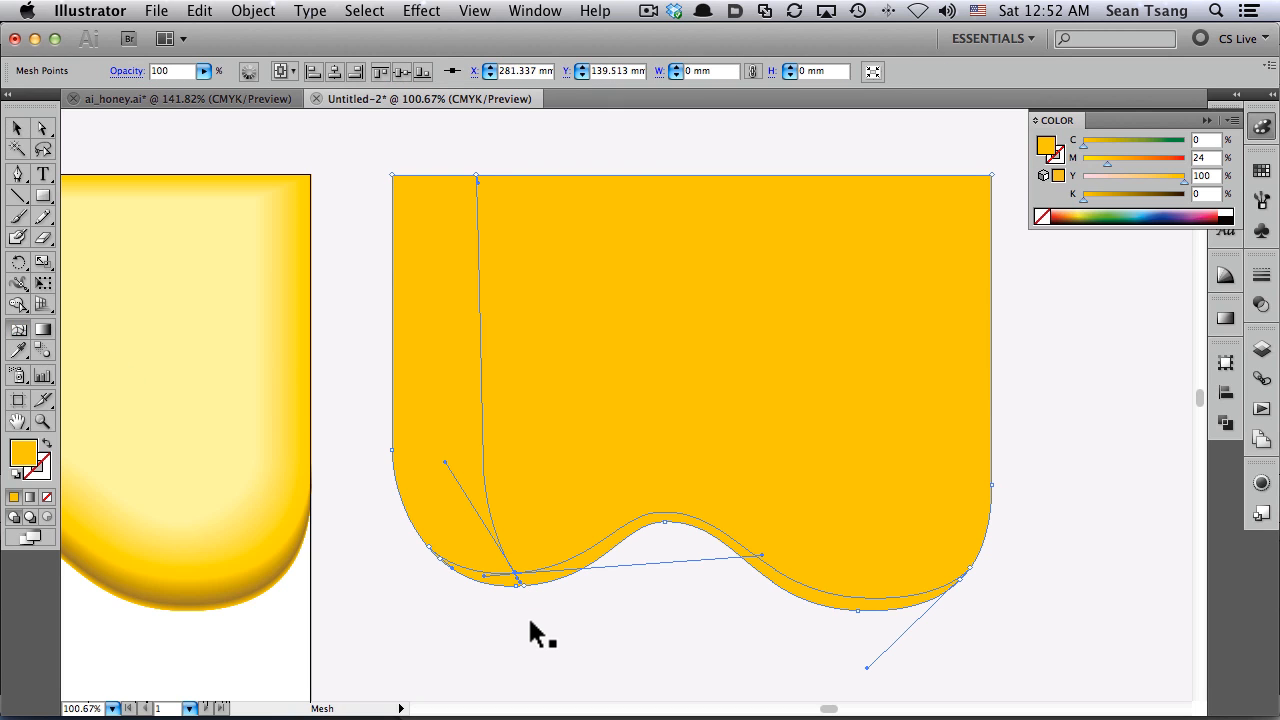
pyautogui.click(858, 602)
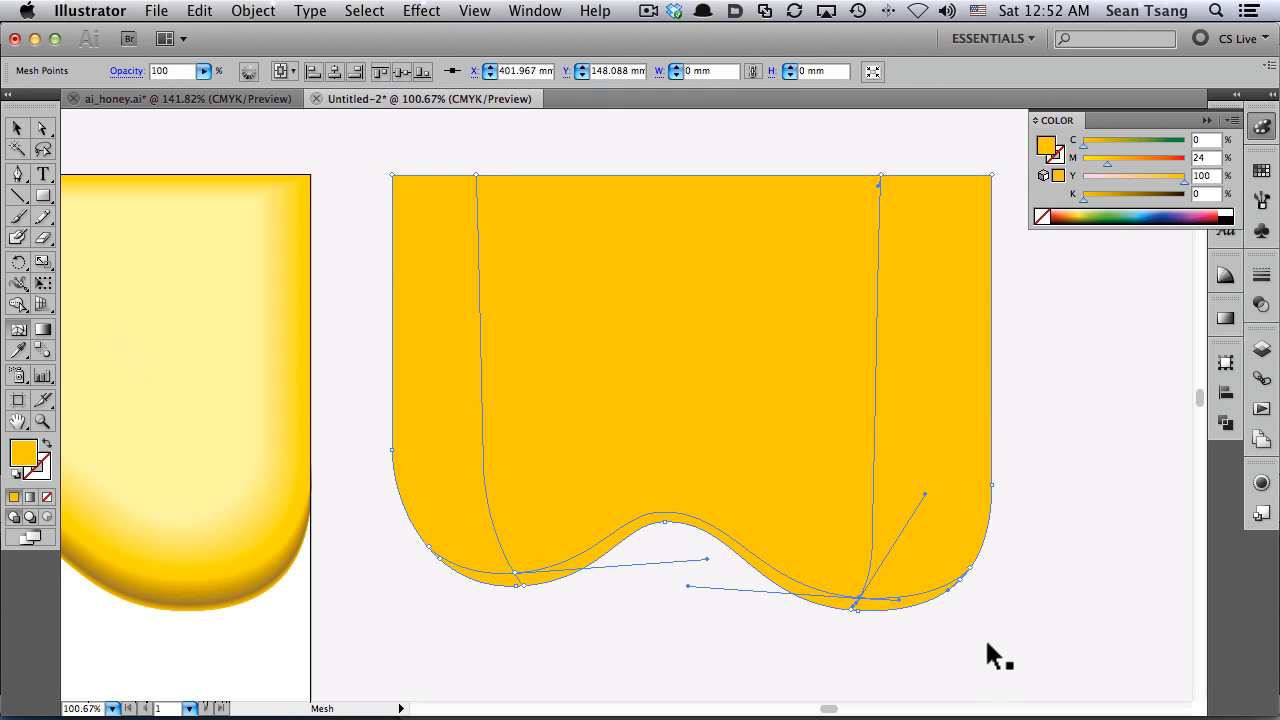
pyautogui.click(873, 507)
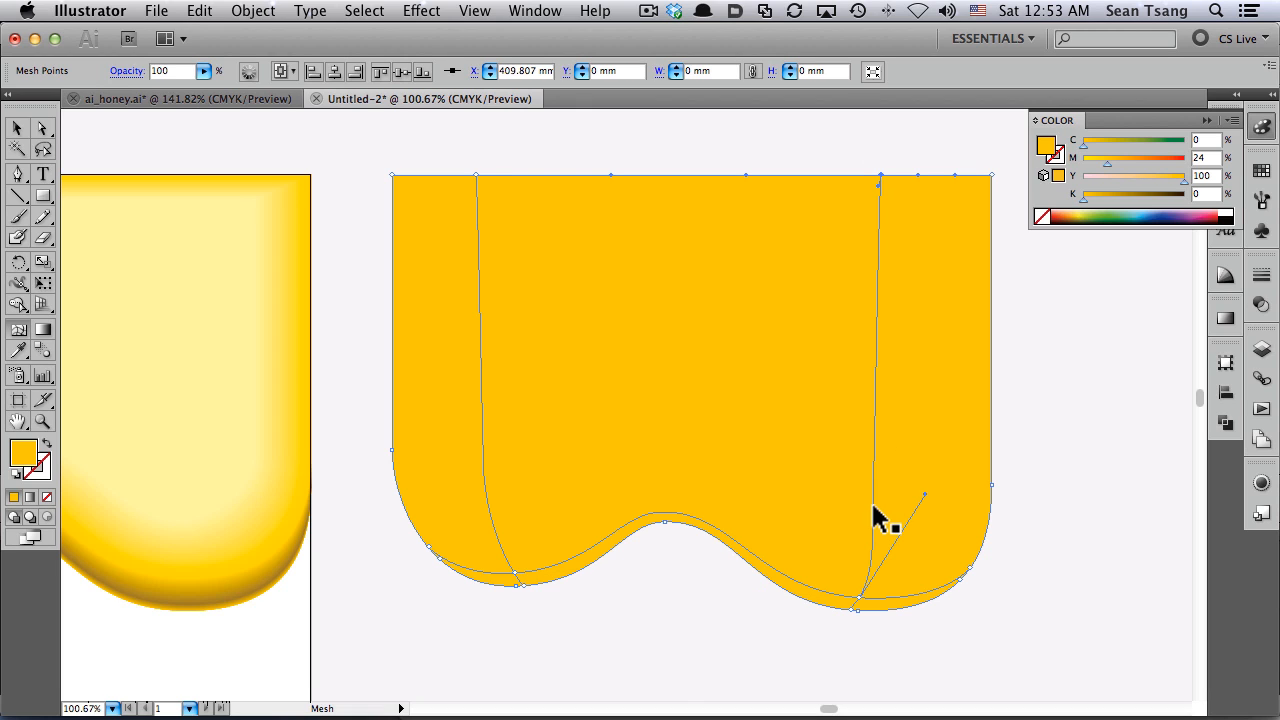
# Add mesh points on the drip copy's right mesh line above the lower curve and on its left mesh line near the top
pyautogui.click(872, 504)
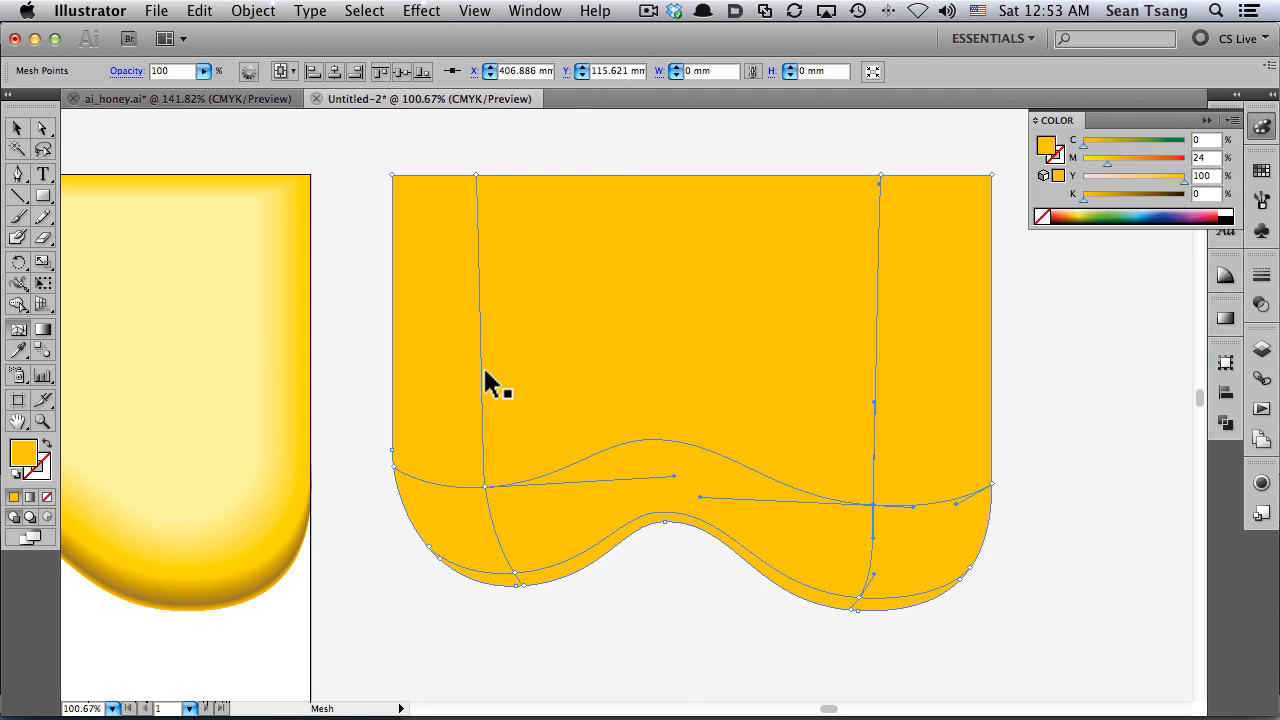
pyautogui.click(478, 252)
pyautogui.press('a')
pyautogui.click(1032, 362)
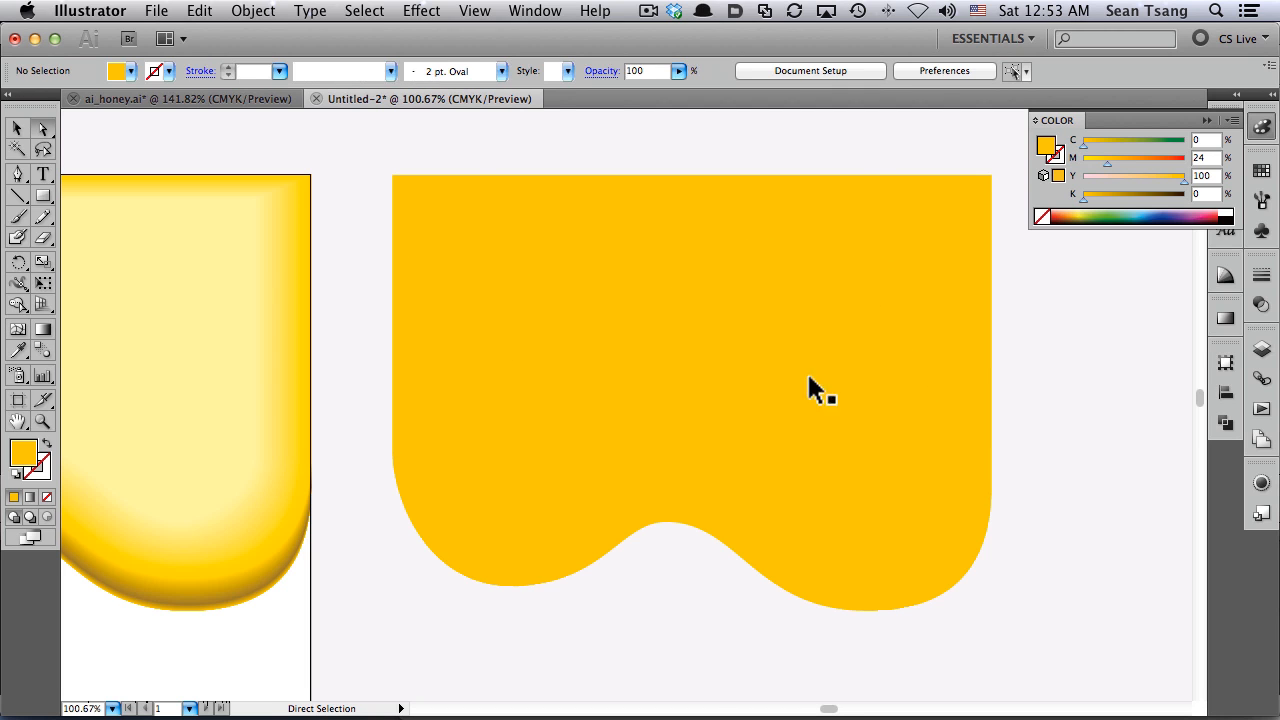
# Try selecting the drip copy's mesh patches directly, including those above its lower edge
pyautogui.click(740, 361)
pyautogui.click(1070, 355)
pyautogui.click(789, 339)
pyautogui.click(790, 352)
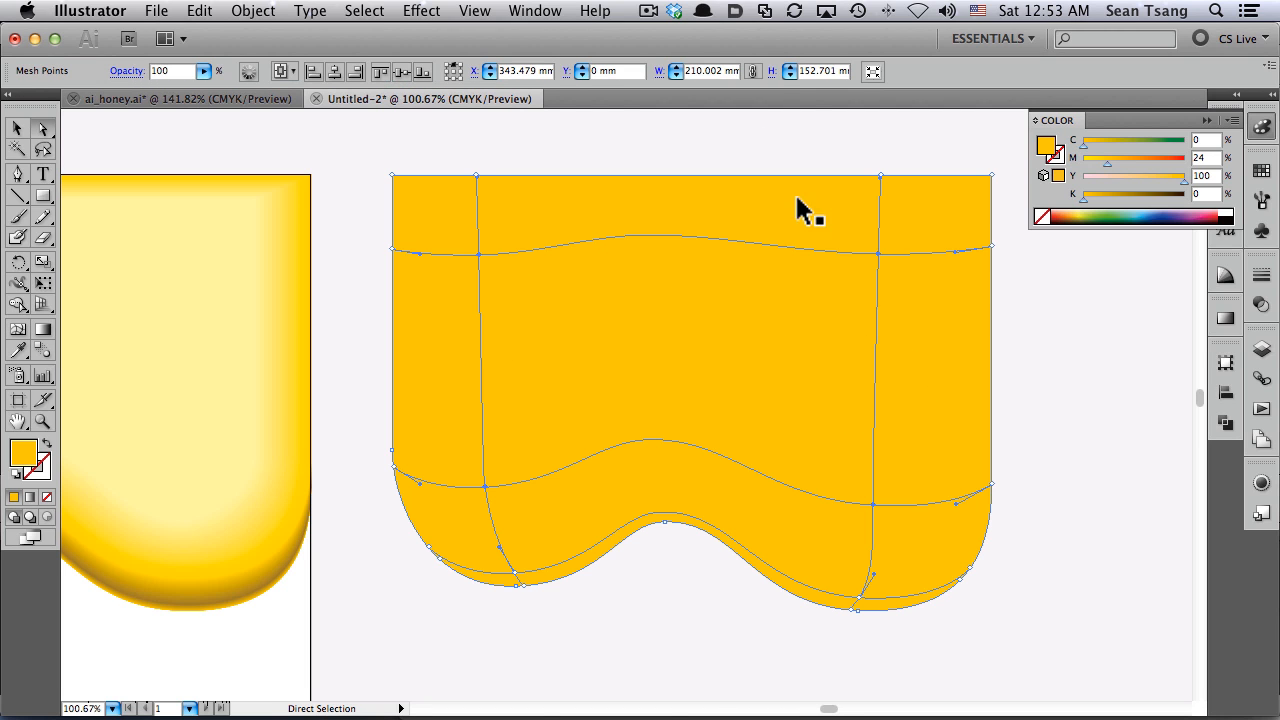
pyautogui.hscroll(-10, 806, 420)
pyautogui.moveTo(806, 422); pyautogui.dragTo(563, 423)
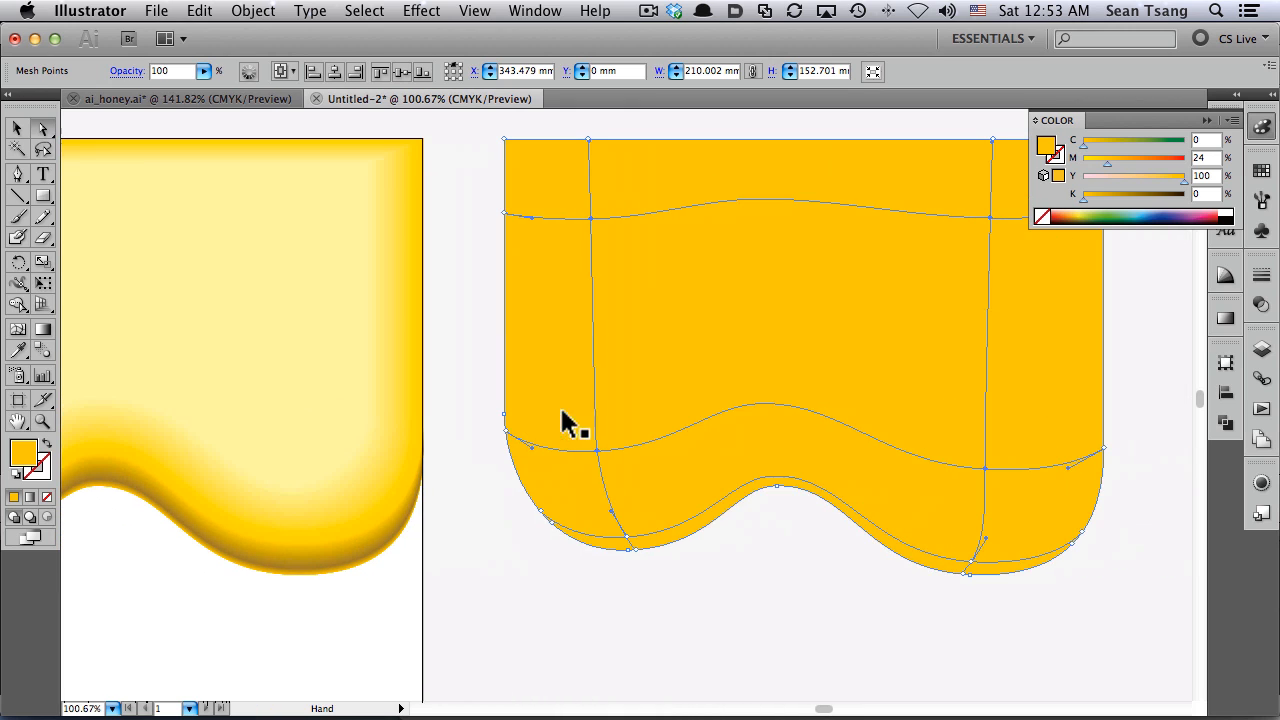
pyautogui.click(596, 511)
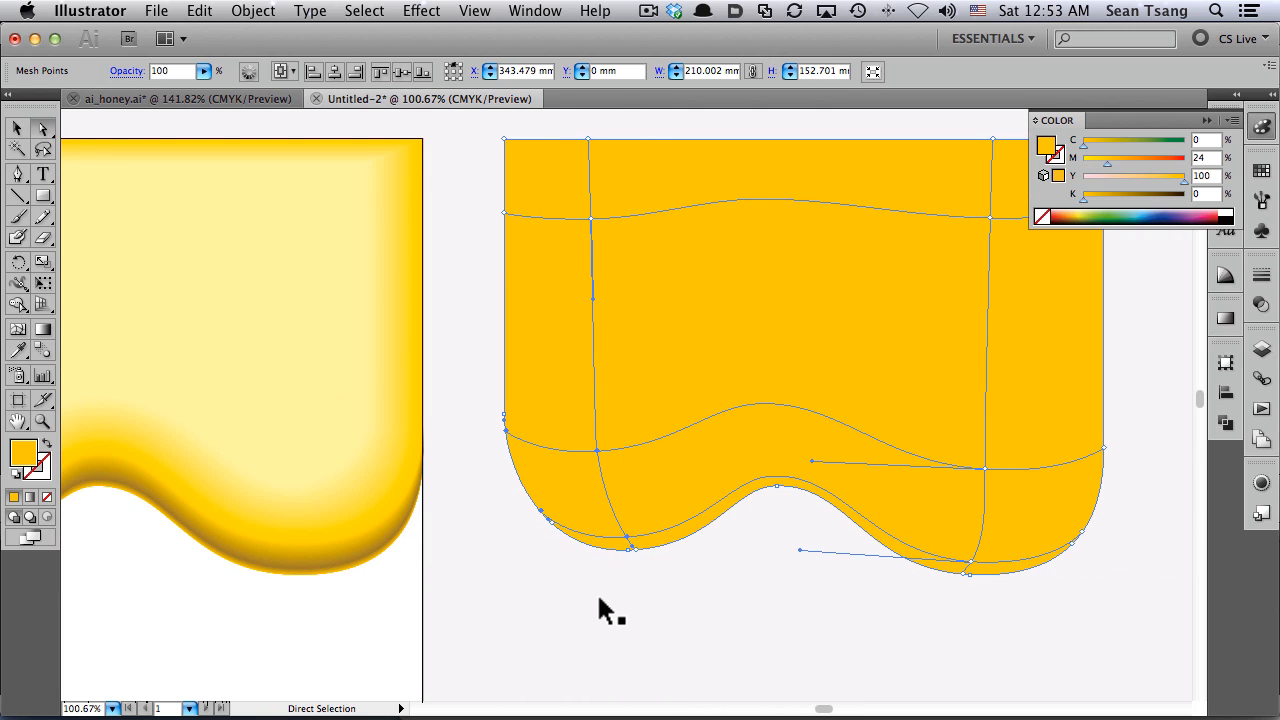
pyautogui.click(928, 530)
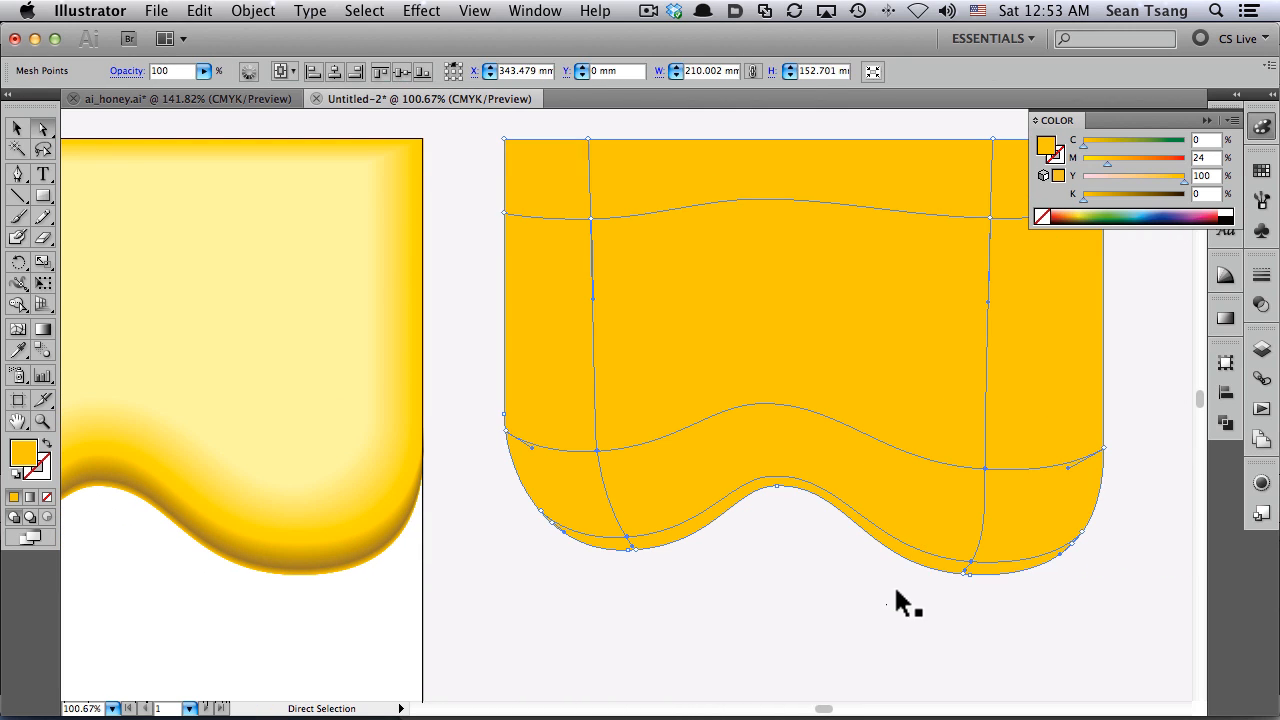
pyautogui.click(779, 560)
pyautogui.click(734, 484)
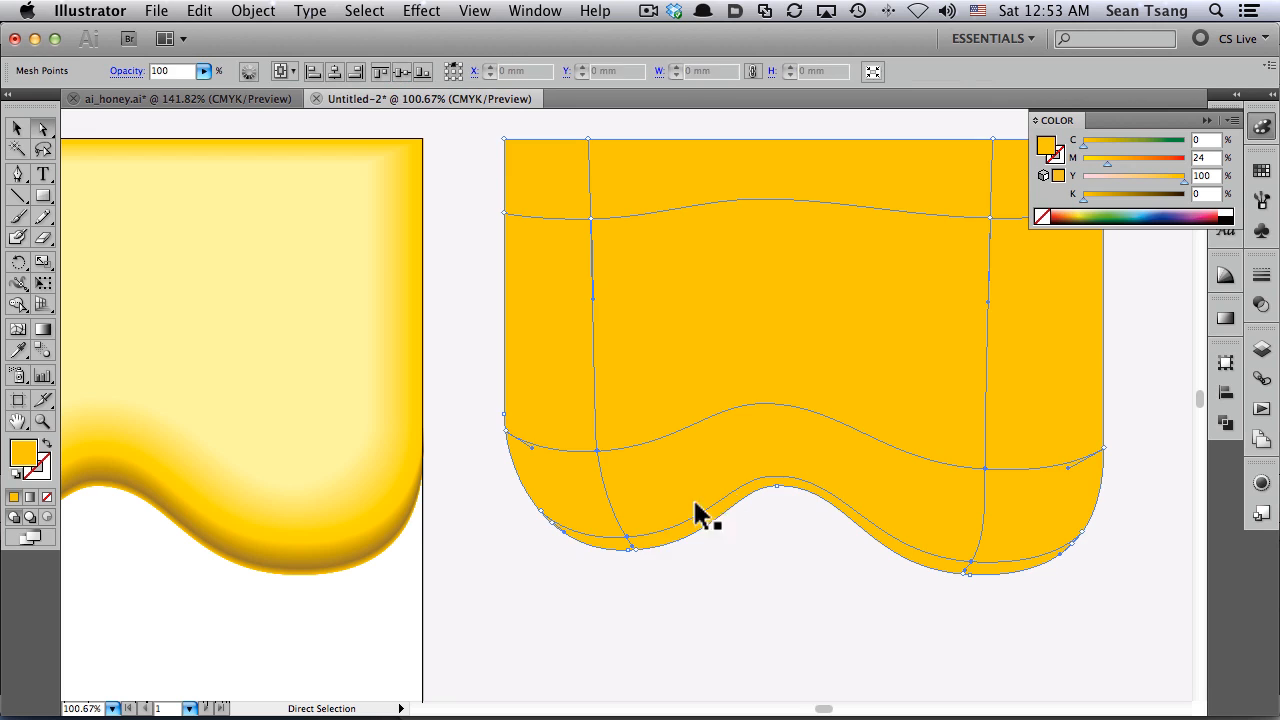
# Recolour the two mesh points just inside the lowest curves of both drips to brown with cyan 28% and magenta 57%
pyautogui.click(624, 529)
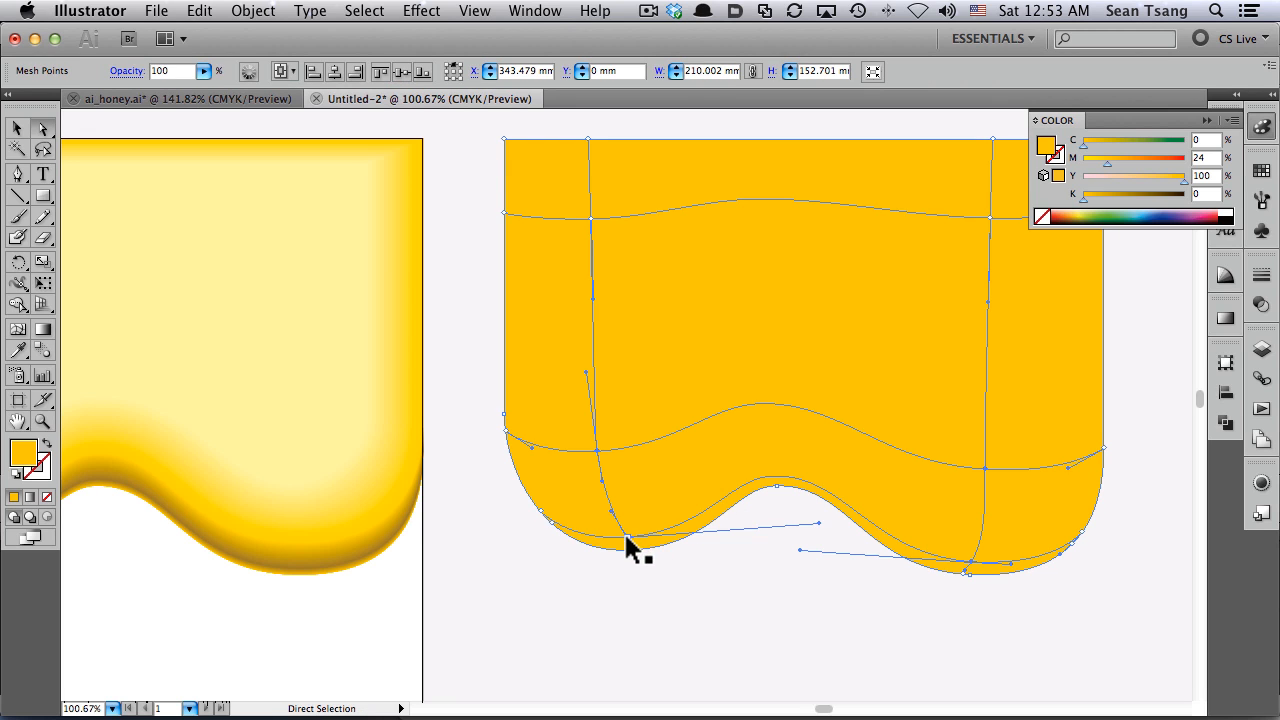
pyautogui.click(970, 569)
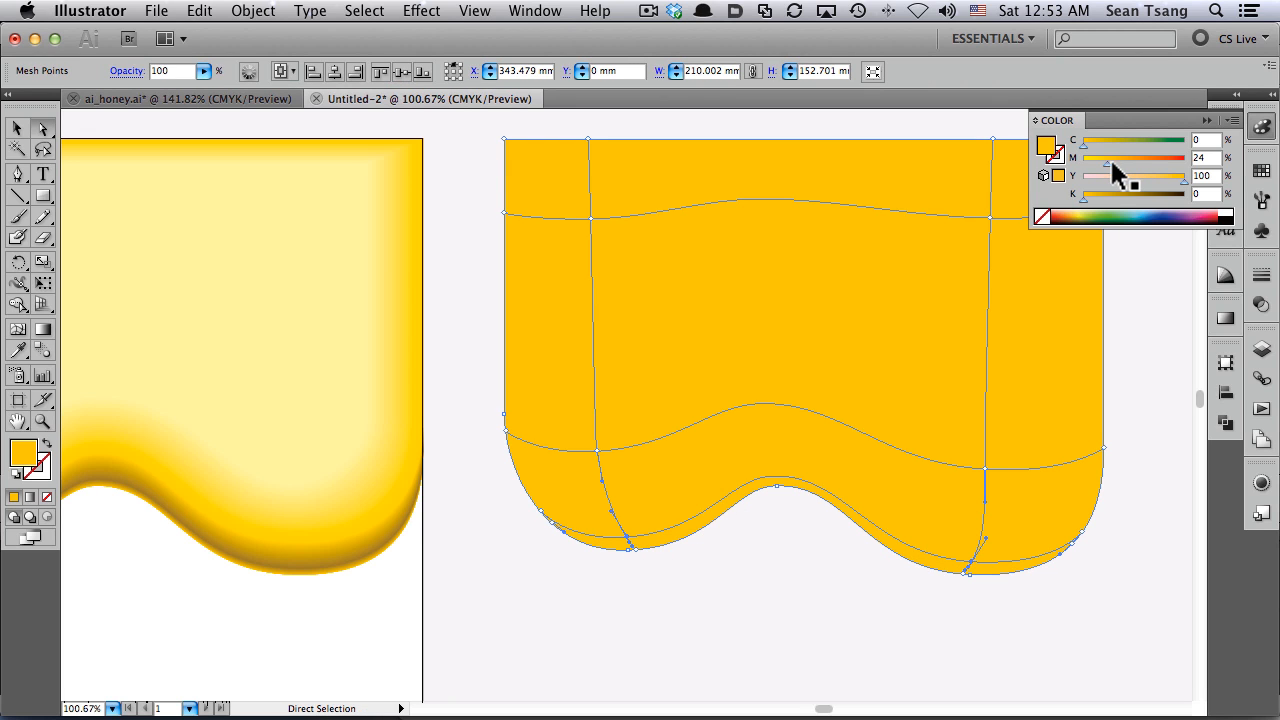
pyautogui.moveTo(1113, 163)
pyautogui.mouseDown()
pyautogui.moveTo(1141, 162)
pyautogui.moveTo(1110, 144)
pyautogui.mouseUp()
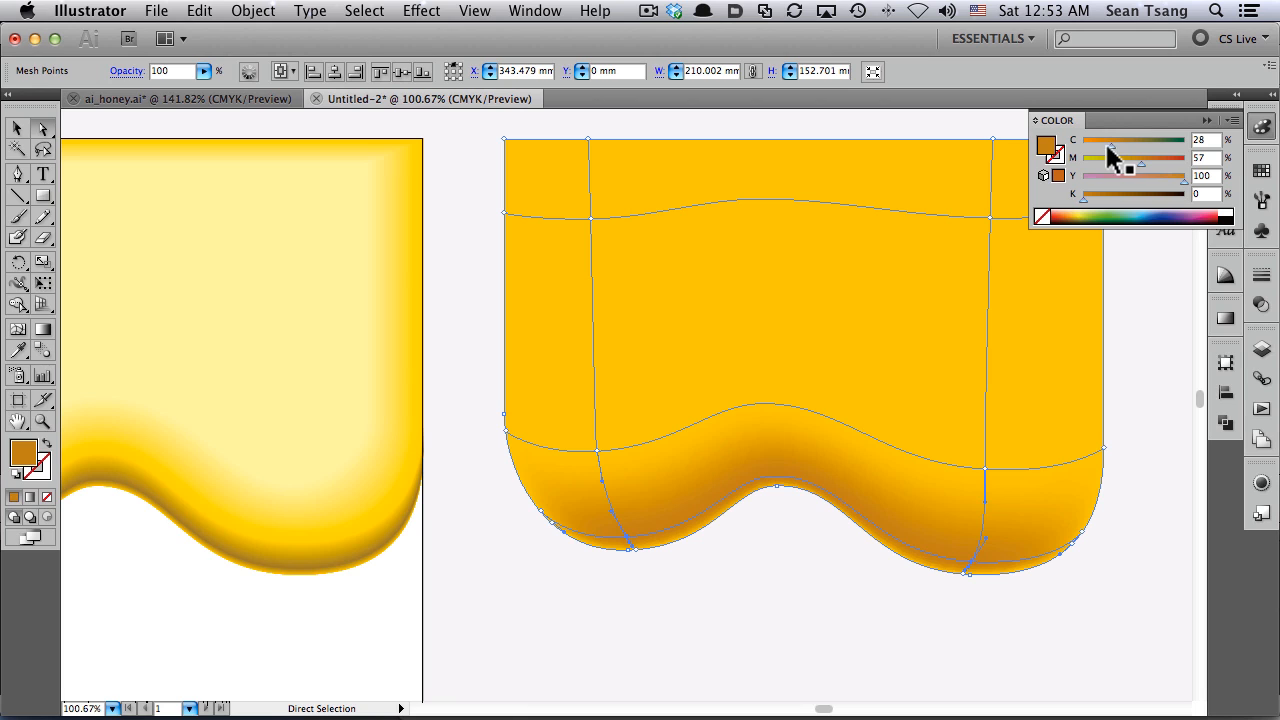
# Darken the two upper interior points of the left mesh line to magenta 52% and black 29%
pyautogui.click(597, 452)
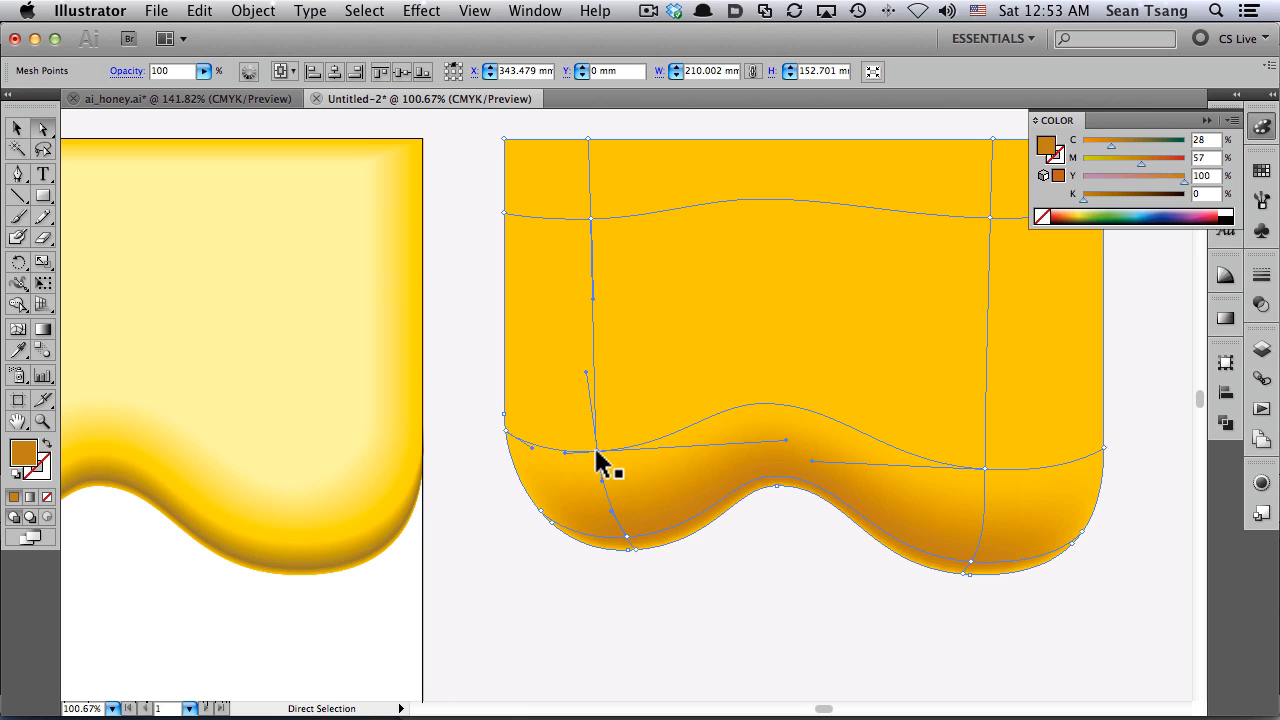
pyautogui.click(591, 218)
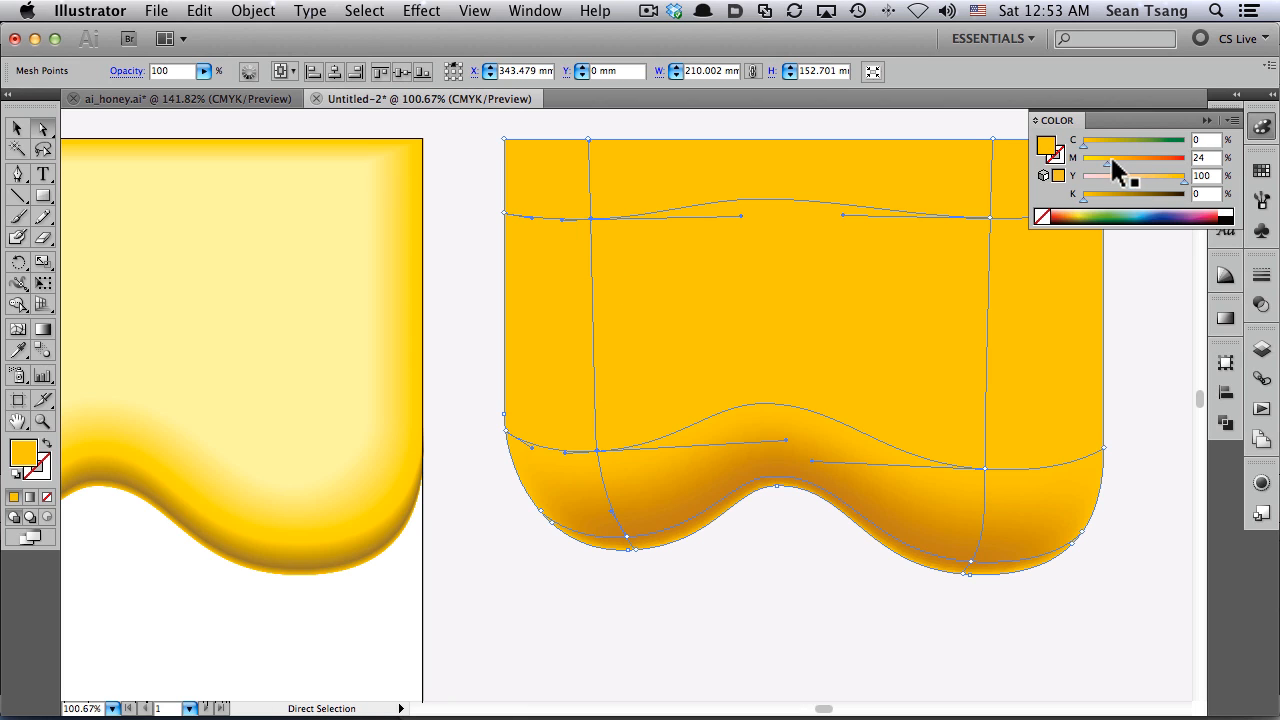
pyautogui.moveTo(1108, 162); pyautogui.dragTo(1112, 195)
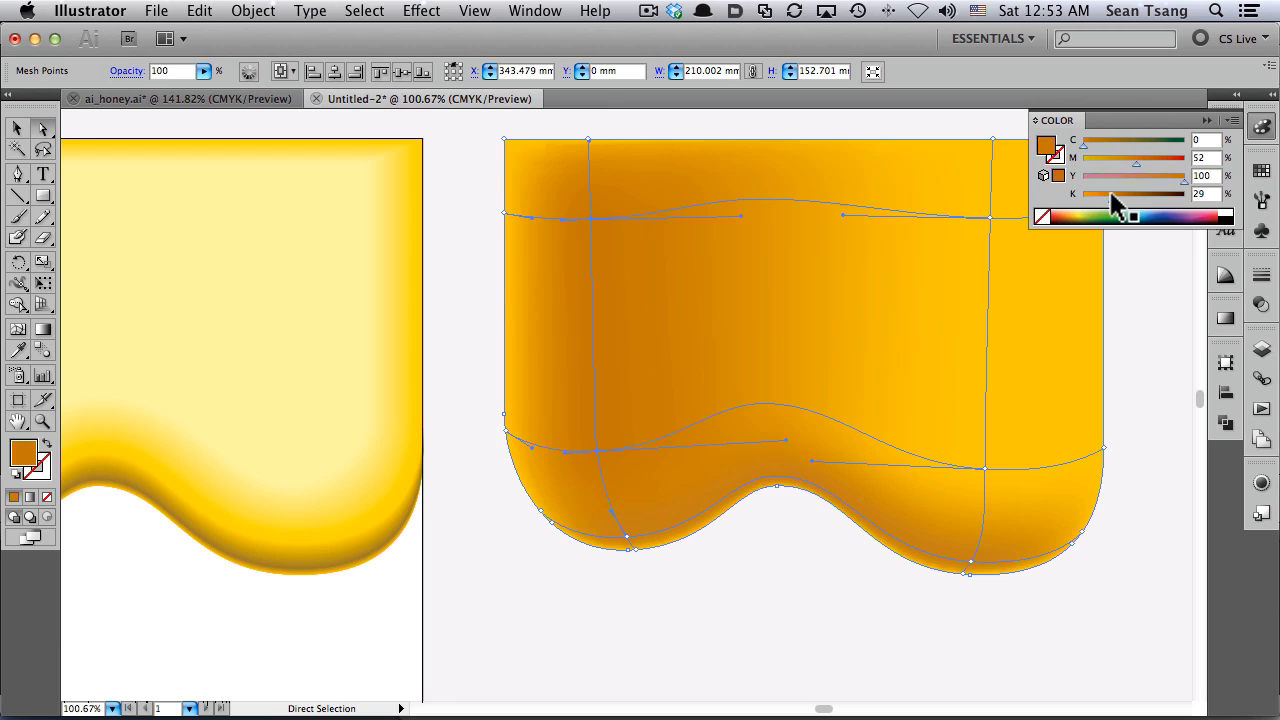
# Add a vertical mesh line close to the drip copy's right edge and recolour its interior points with cyan 34% and magenta 54%
pyautogui.click(985, 468)
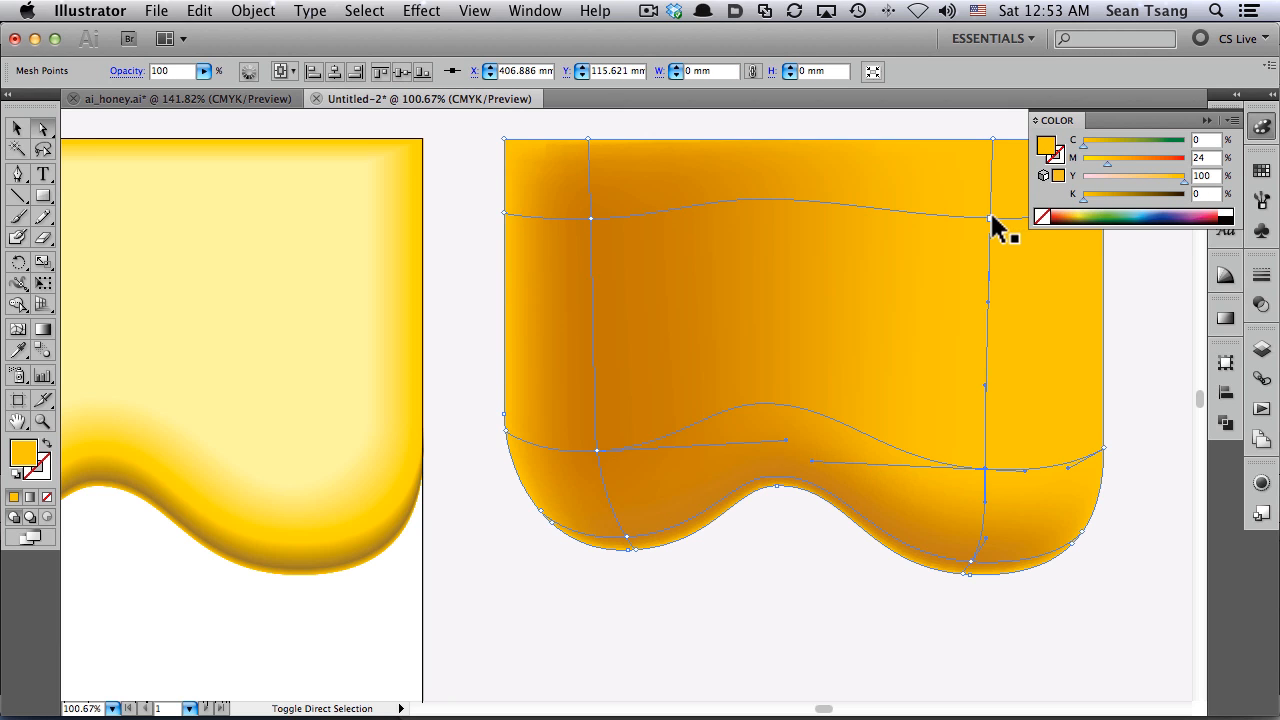
pyautogui.hscroll(5, 993, 228)
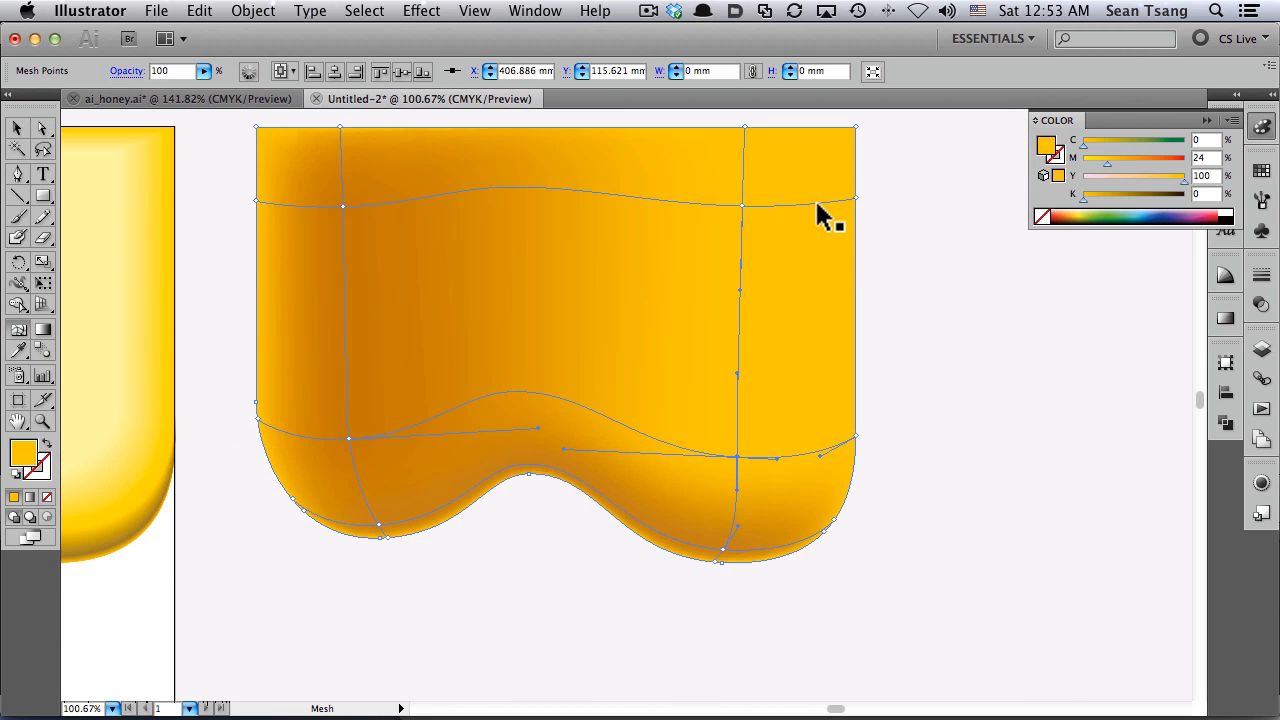
pyautogui.click(826, 204)
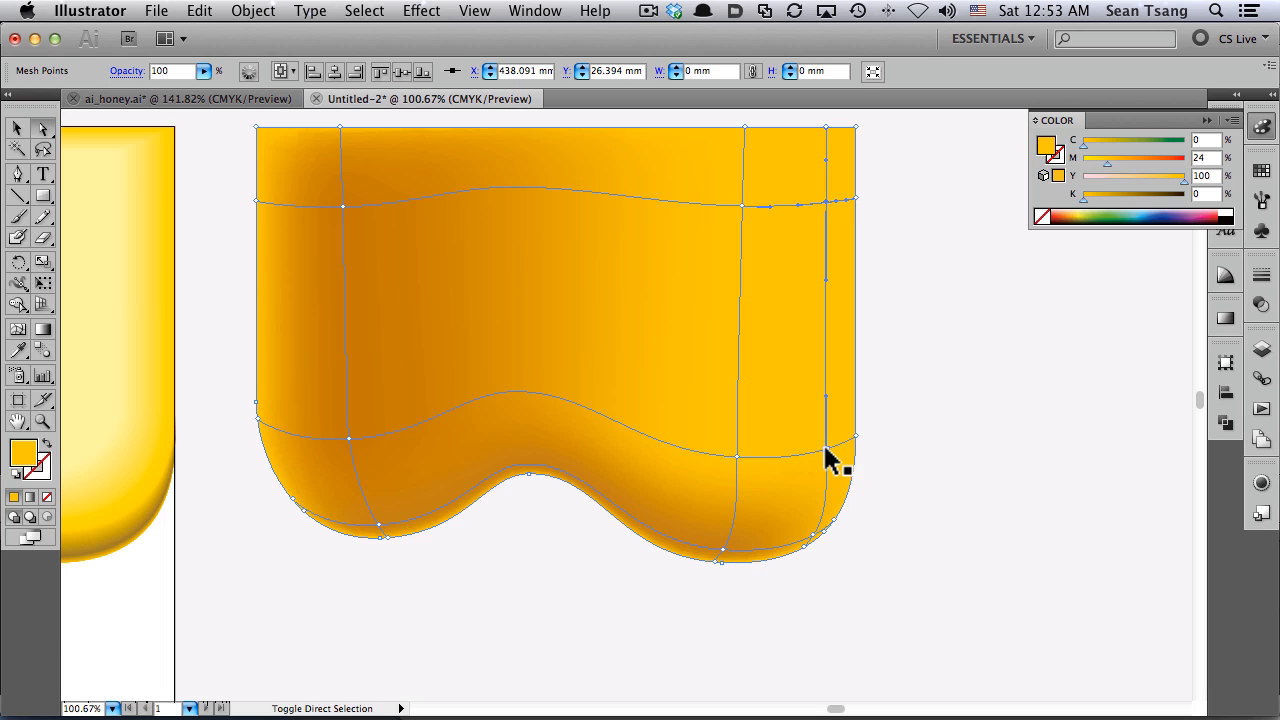
pyautogui.keyDown('shift'); pyautogui.click(811, 535); pyautogui.keyUp('shift')
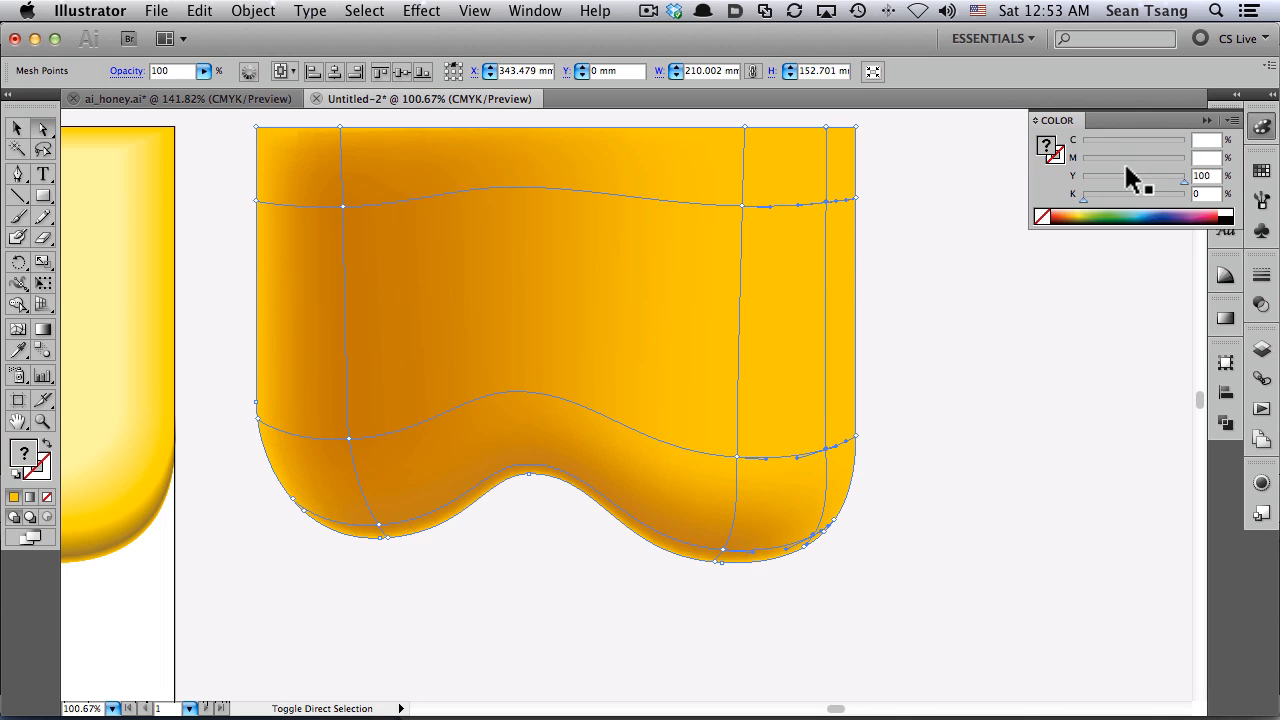
pyautogui.moveTo(1100, 158)
pyautogui.mouseDown()
pyautogui.moveTo(1137, 158)
pyautogui.moveTo(1105, 141)
pyautogui.moveTo(1116, 142)
pyautogui.mouseUp()
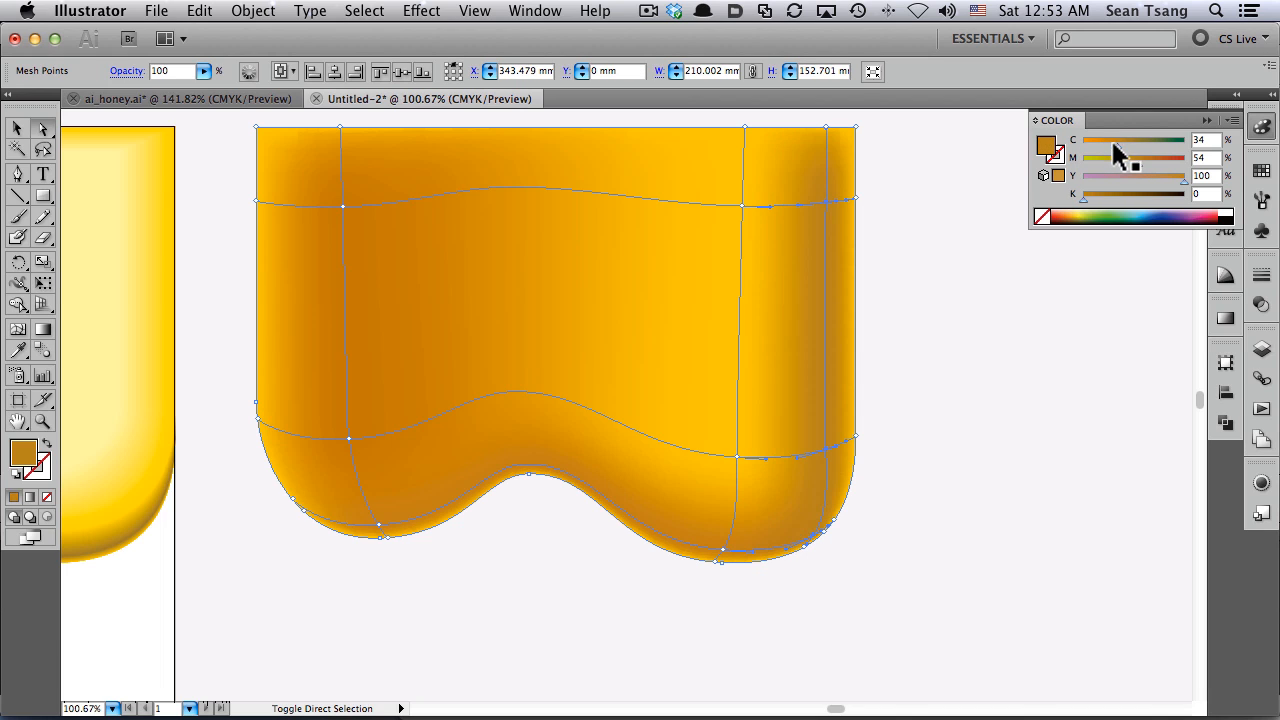
pyautogui.click(737, 457)
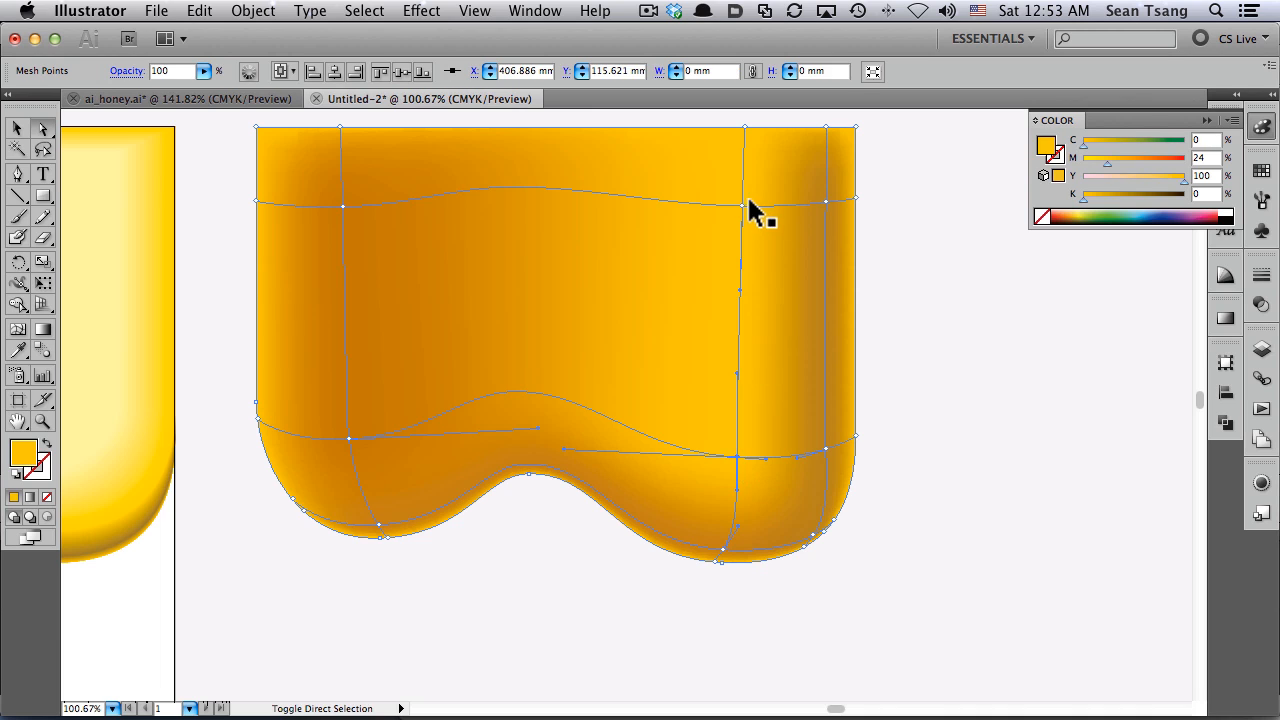
pyautogui.click(1015, 293)
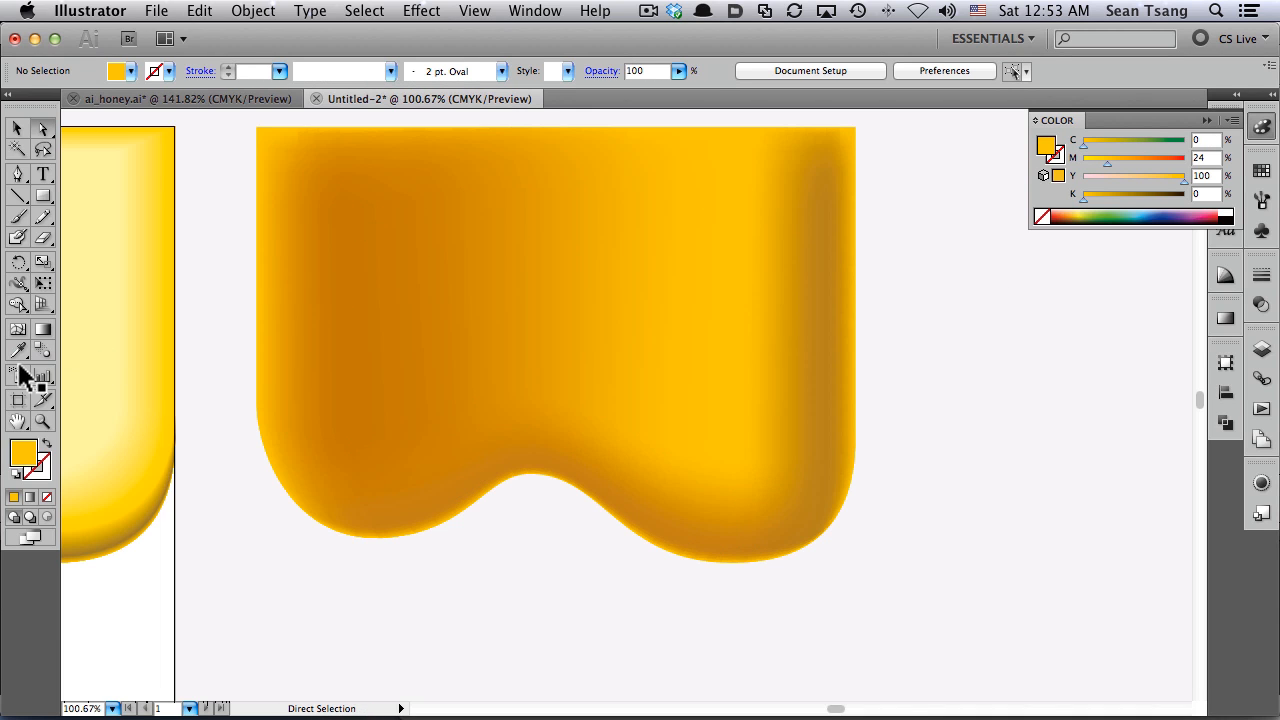
# Add a vertical mesh line close to the drip copy's left edge
pyautogui.press('v')
pyautogui.click(297, 294)
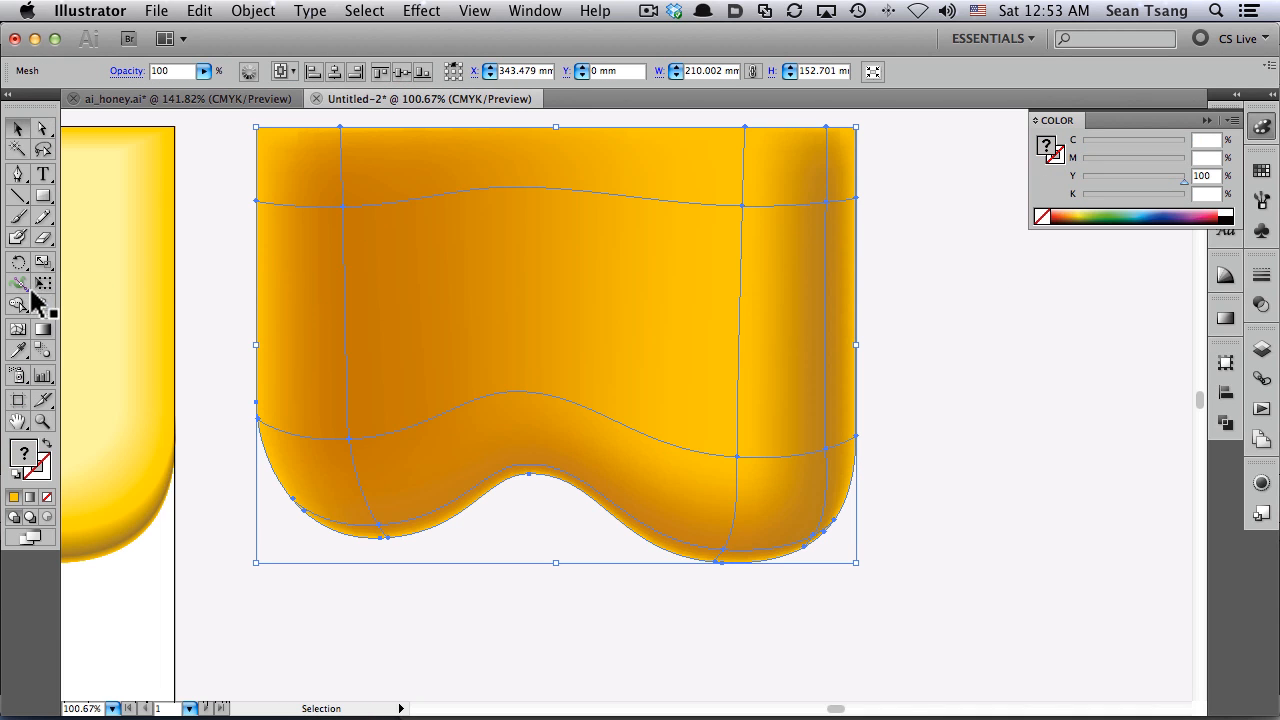
pyautogui.click(19, 331)
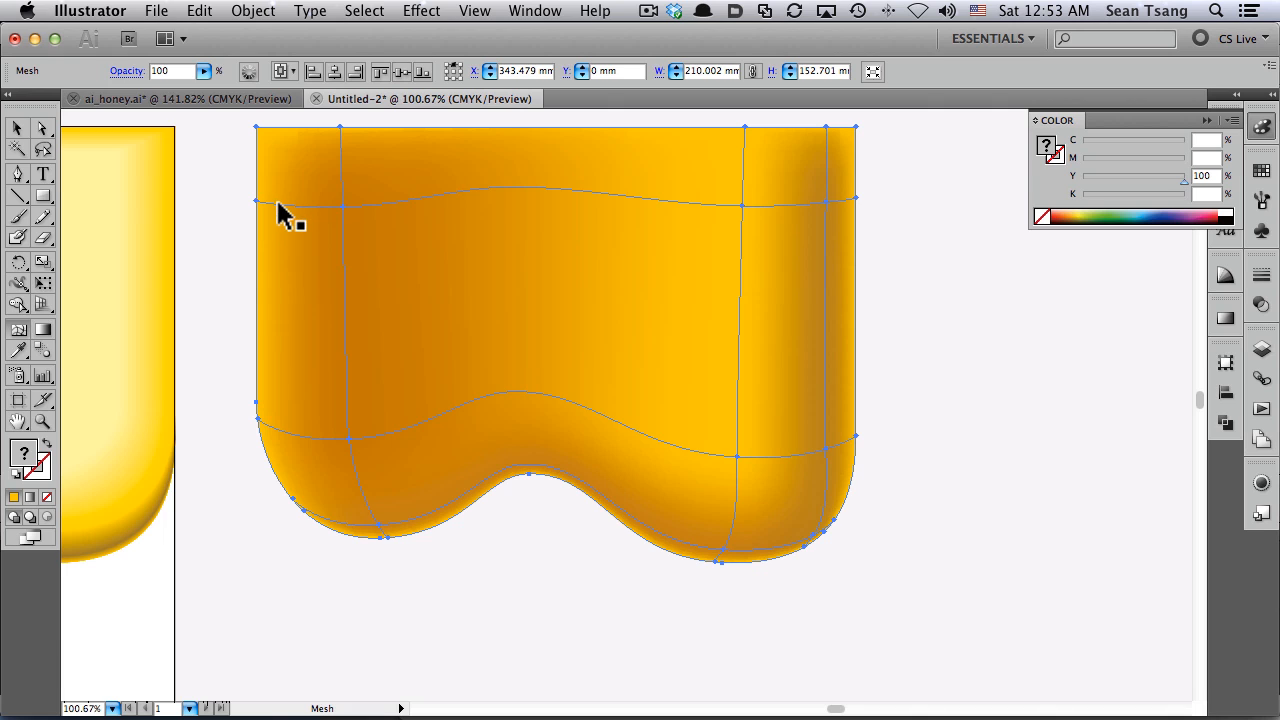
pyautogui.click(276, 203)
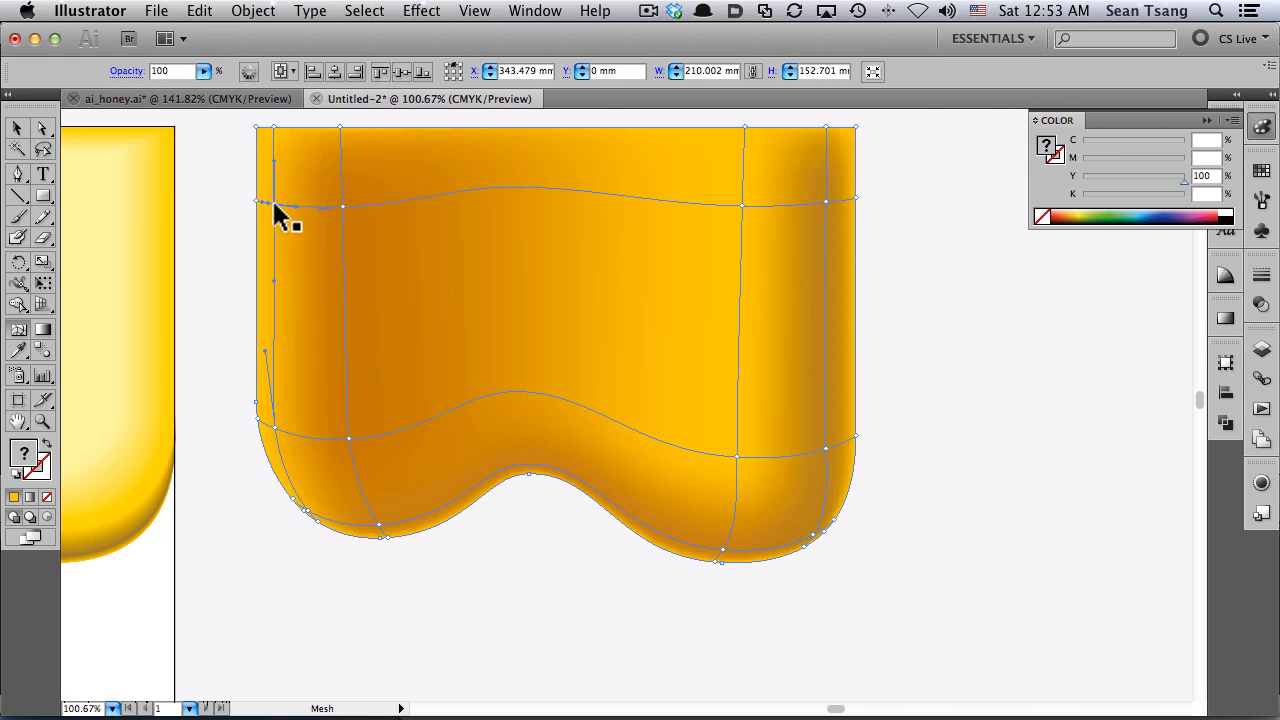
# Recolour the interior points of the mesh line beside the left edge to brown with cyan 32%, magenta 58%, yellow 100% and black 6.1%
pyautogui.keyDown('shift'); pyautogui.click(274, 428); pyautogui.keyUp('shift')
pyautogui.click(19, 350)
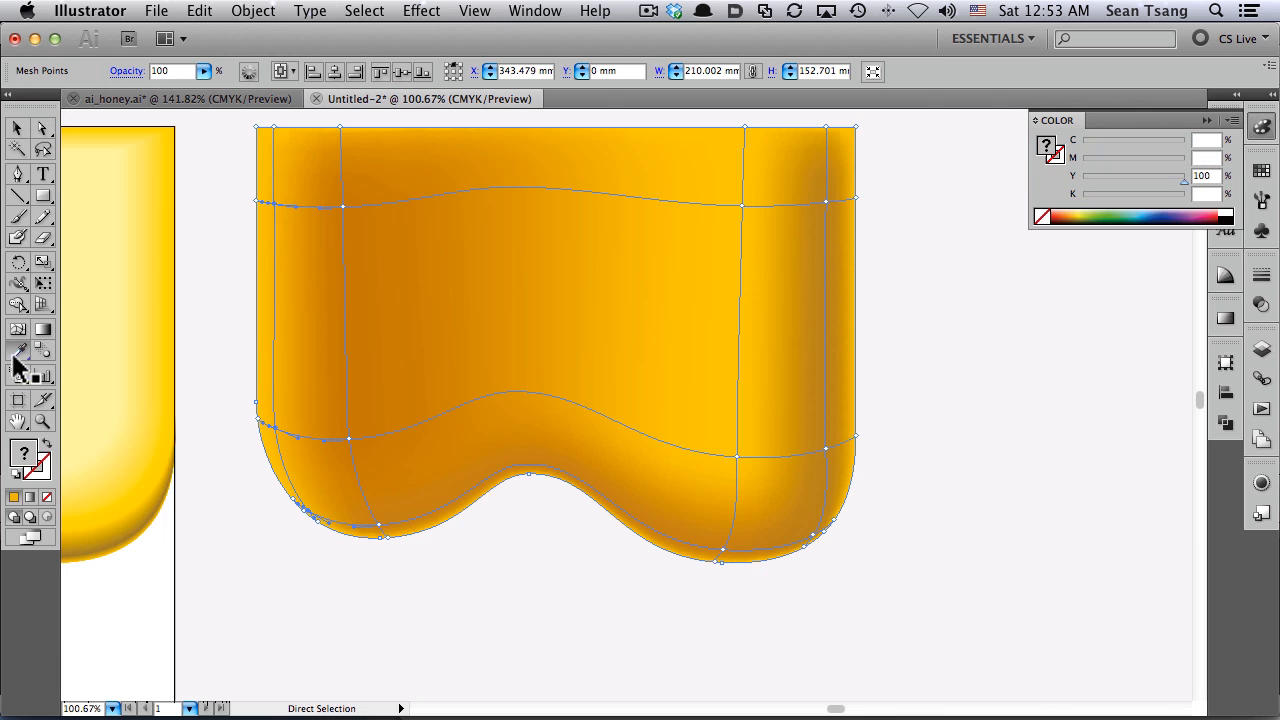
pyautogui.click(376, 521)
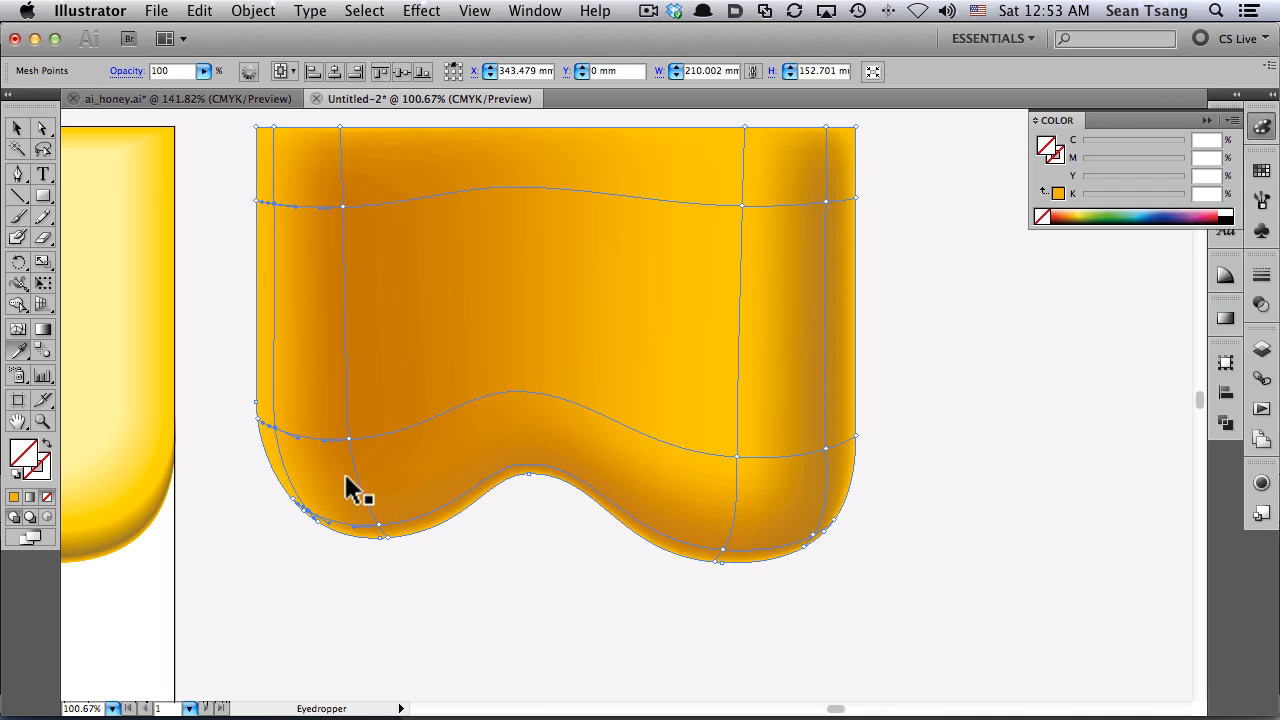
pyautogui.click(1055, 191)
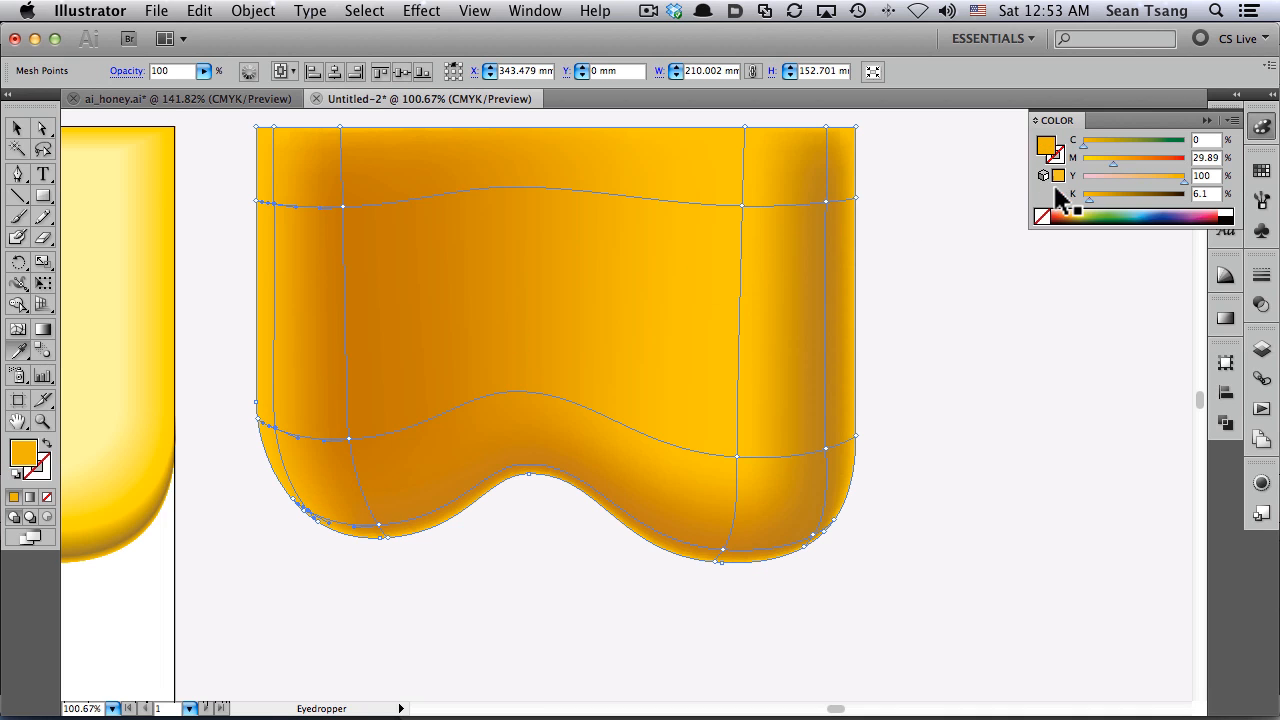
pyautogui.click(1140, 158)
pyautogui.moveTo(1106, 142); pyautogui.dragTo(1115, 142)
pyautogui.press('a')
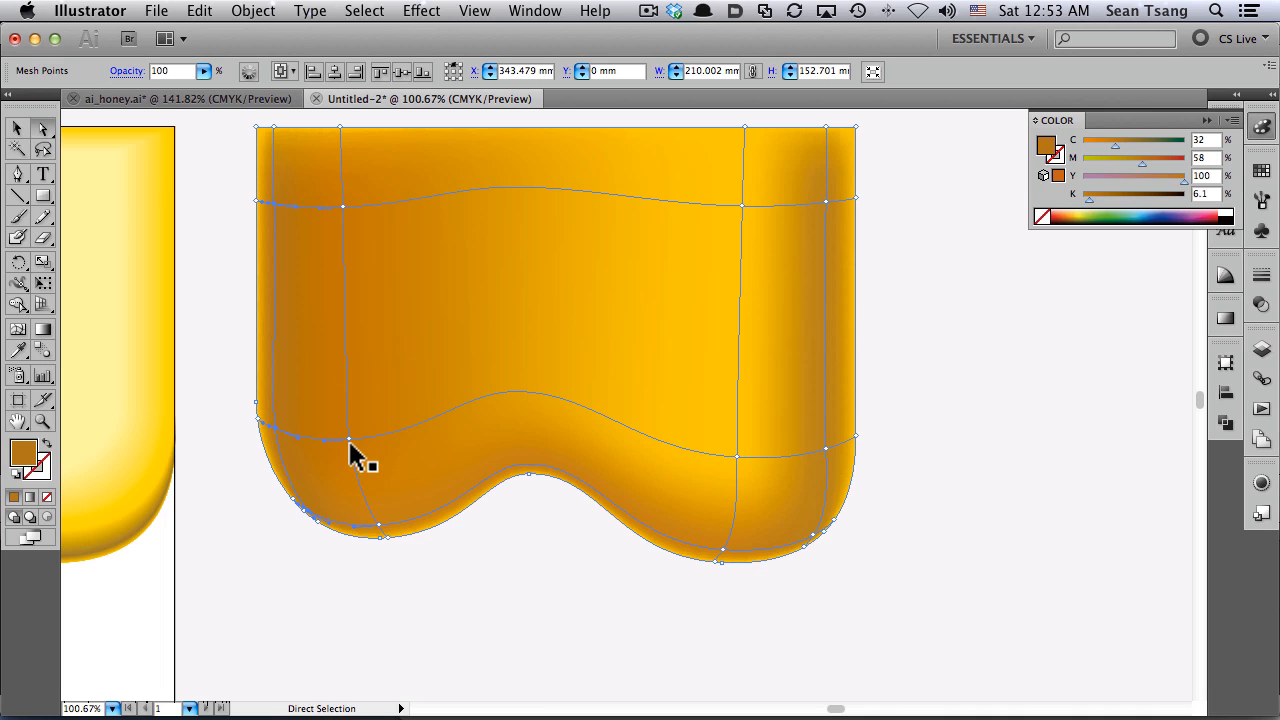
# Recolour the four mesh points around the drip copy's central area to cyan 0%, magenta 20%, yellow 100% and black 0%
pyautogui.click(349, 439)
pyautogui.click(457, 266)
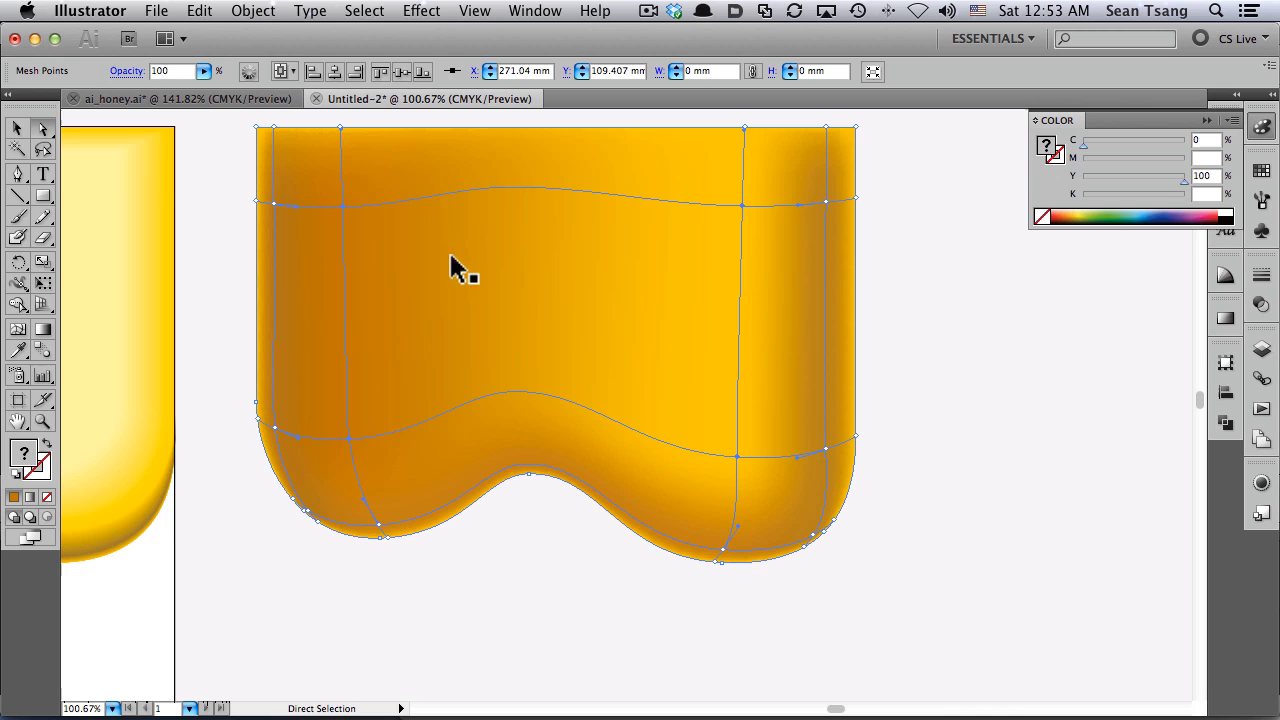
pyautogui.click(1097, 163)
pyautogui.click(1145, 178)
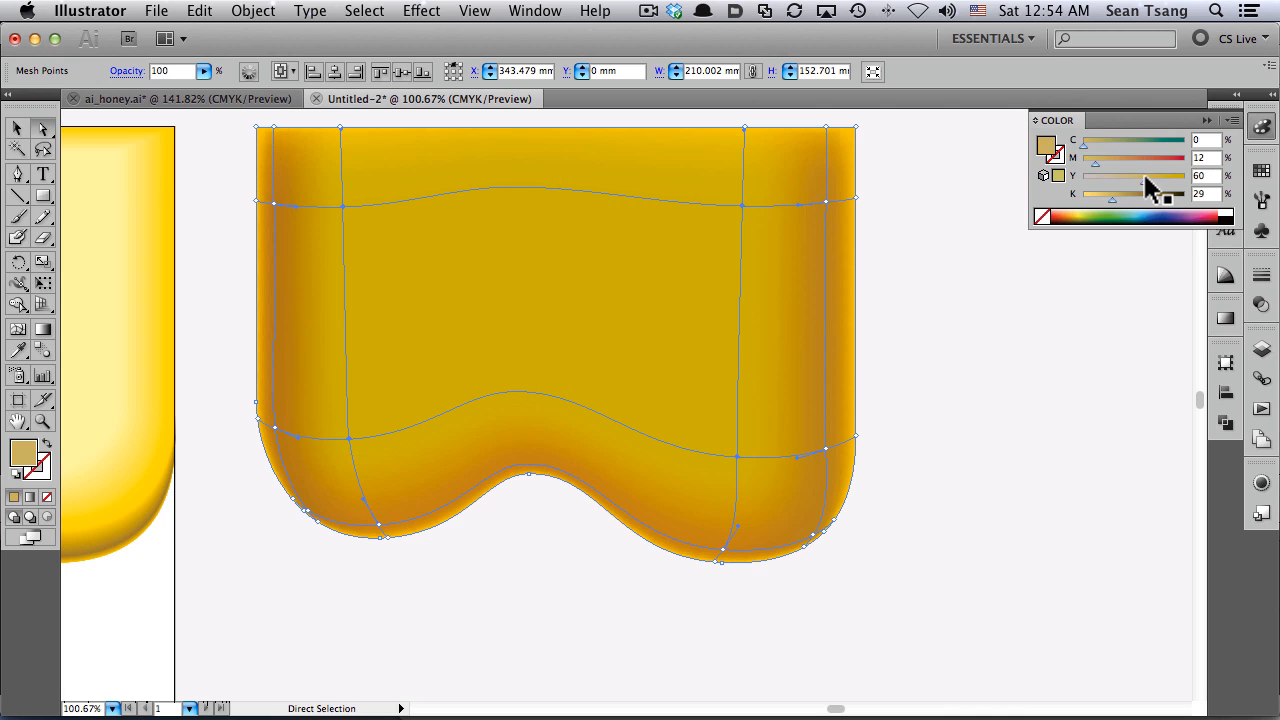
pyautogui.moveTo(1109, 197); pyautogui.dragTo(1222, 178)
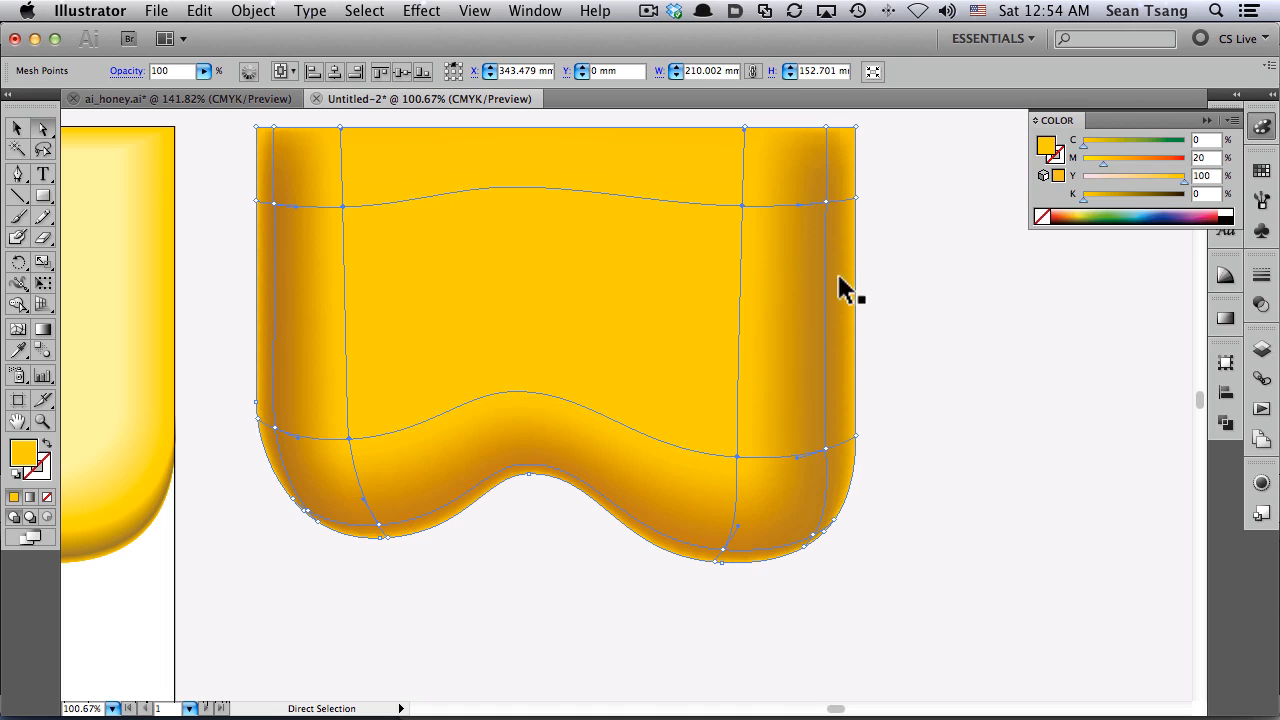
pyautogui.press('super+shift+a')
pyautogui.click(365, 272)
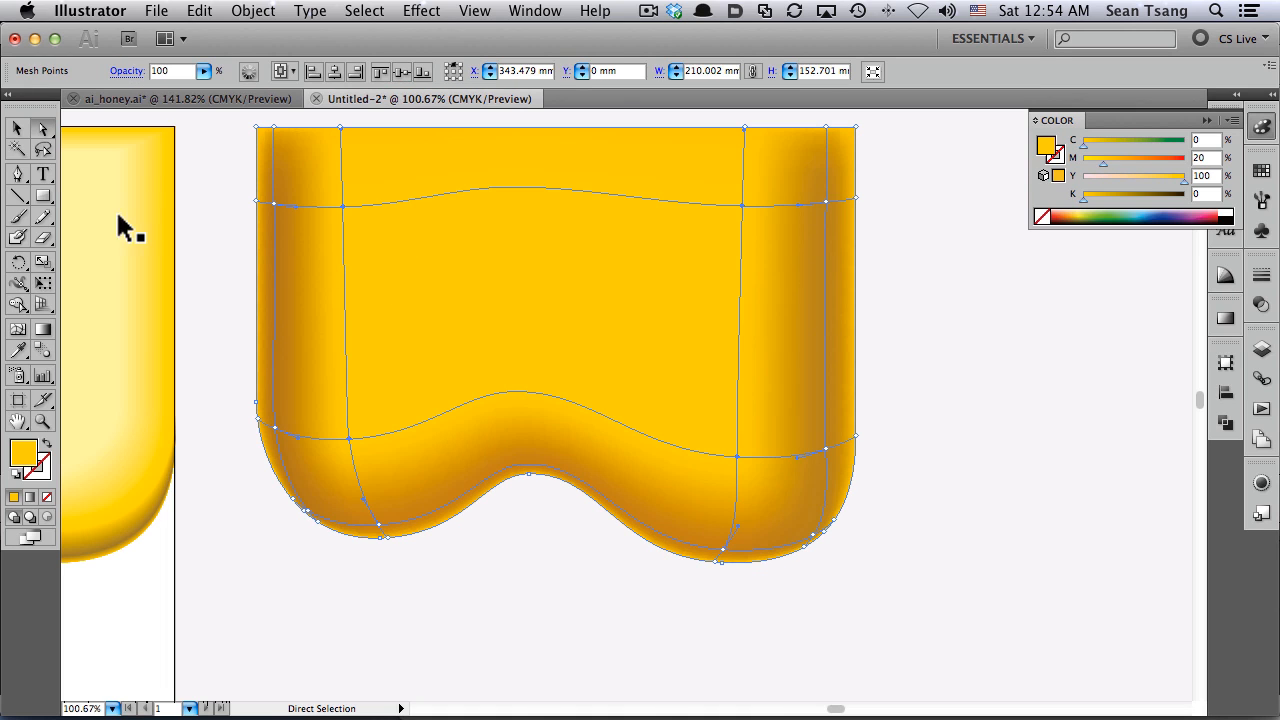
# Add a mesh point at the centre of the drip copy and colour it pale yellow with magenta 0% and yellow 48%
pyautogui.click(22, 330)
pyautogui.click(531, 284)
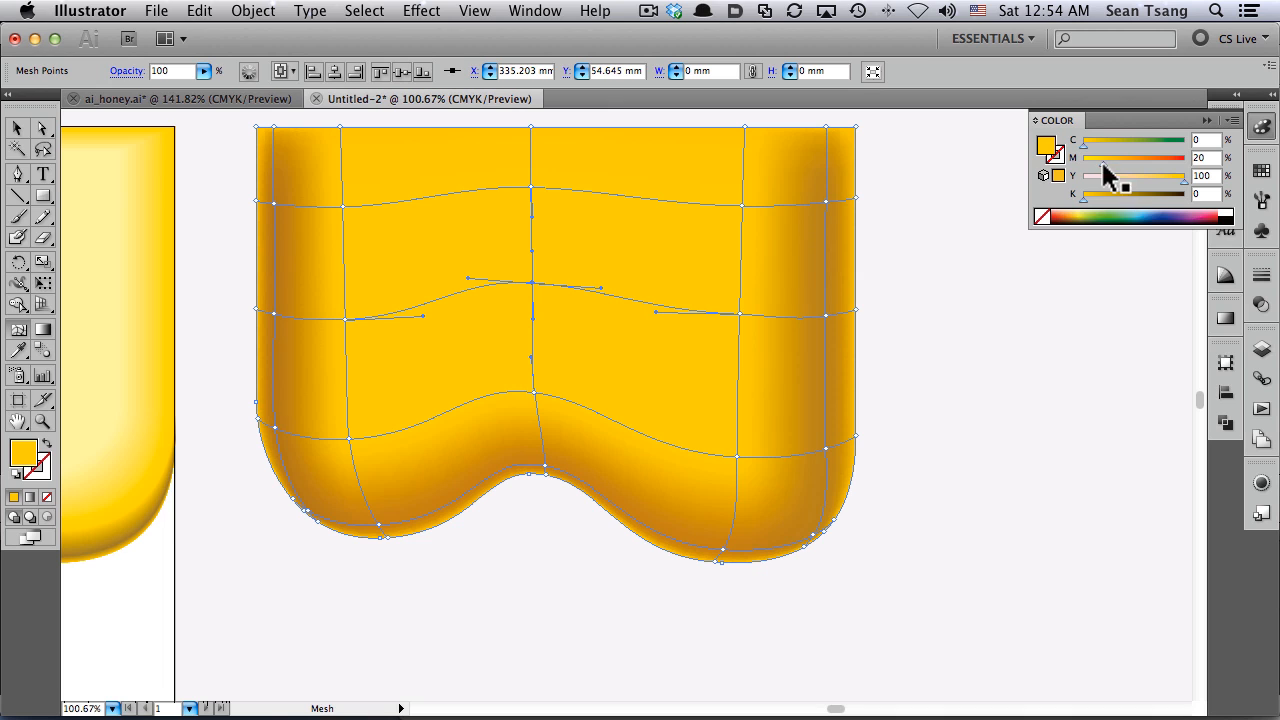
pyautogui.moveTo(1103, 163); pyautogui.dragTo(1083, 163)
pyautogui.moveTo(1167, 179); pyautogui.dragTo(1131, 178)
pyautogui.keyDown('super'); pyautogui.click(904, 284); pyautogui.keyUp('super')
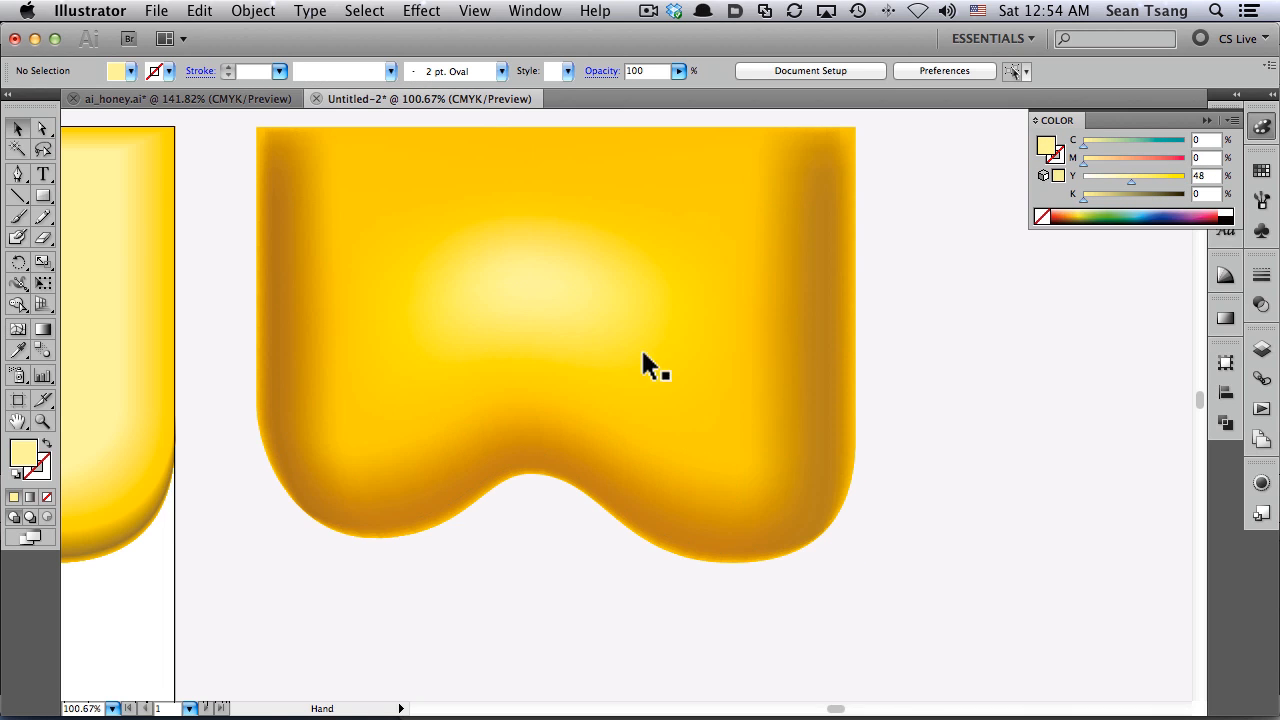
# Compare the gradient mesh drip with the blended drip on the page, selecting the mesh drip to show its grid
pyautogui.press('super+minus')
pyautogui.press('super+minus')
pyautogui.moveTo(523, 449); pyautogui.dragTo(760, 440)
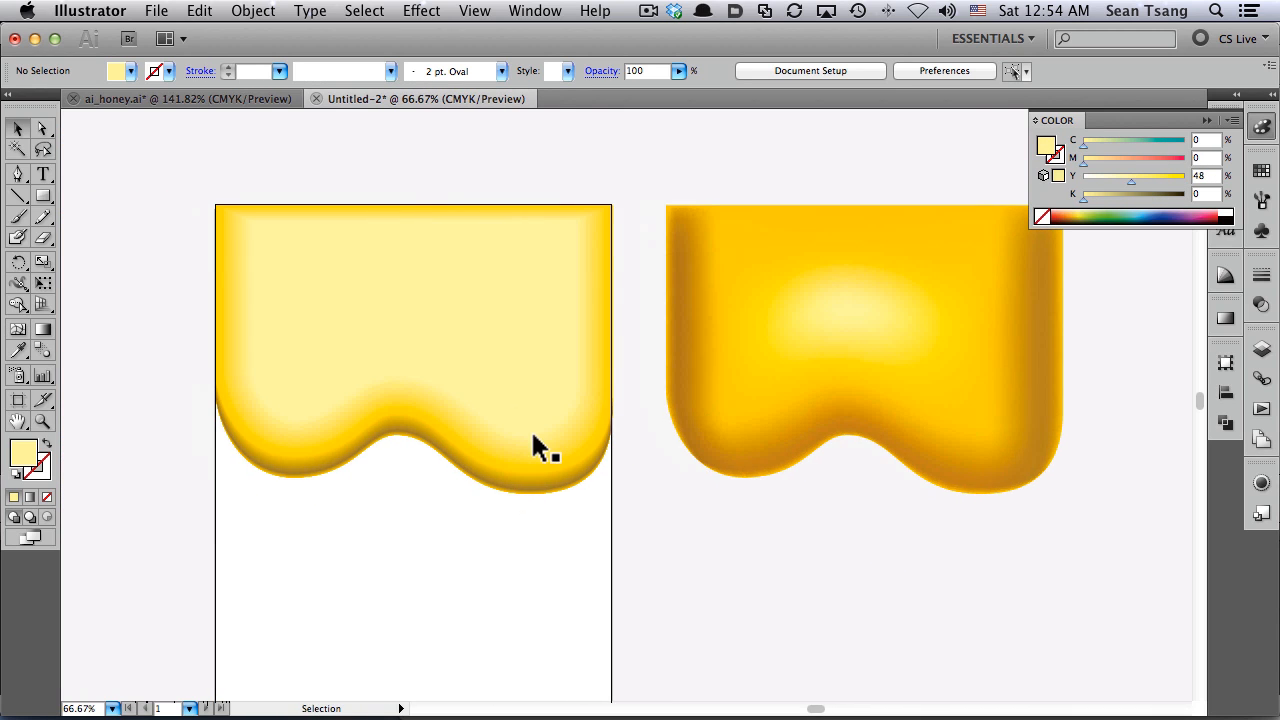
pyautogui.click(762, 463)
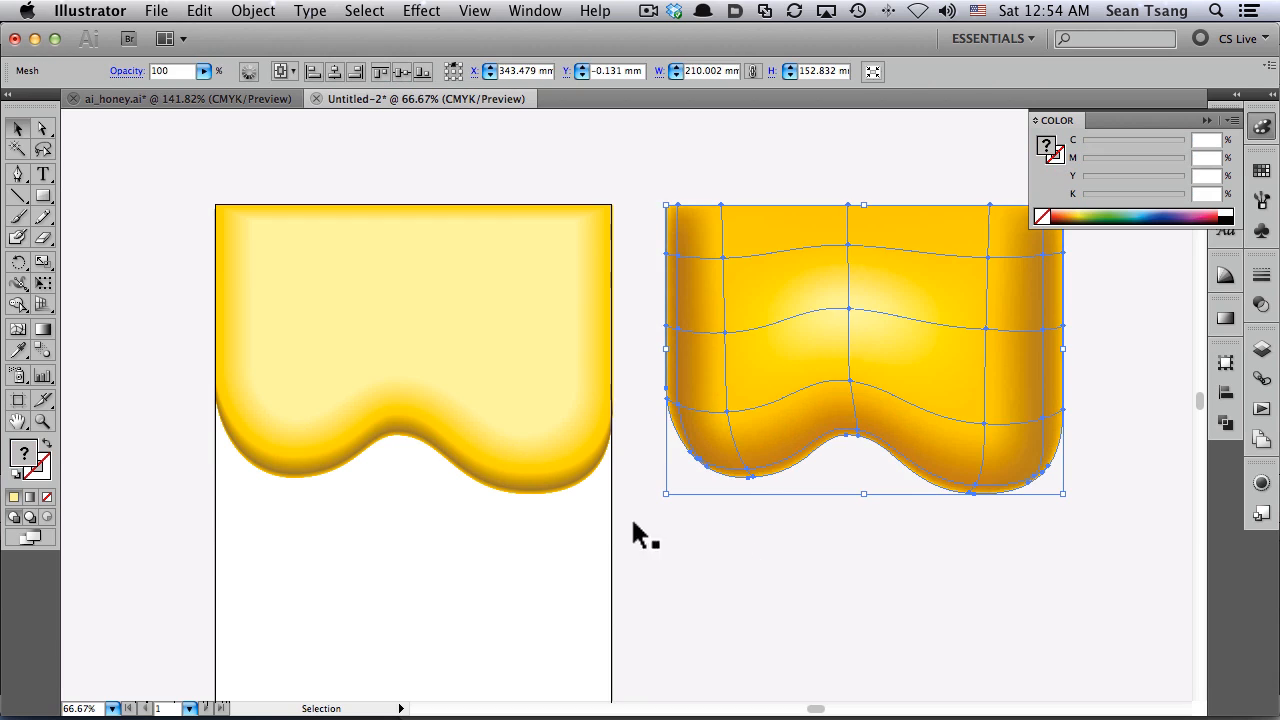
# Examine the shading and mesh lines along the gradient mesh drip's wavy lower edge up close
pyautogui.click(790, 516)
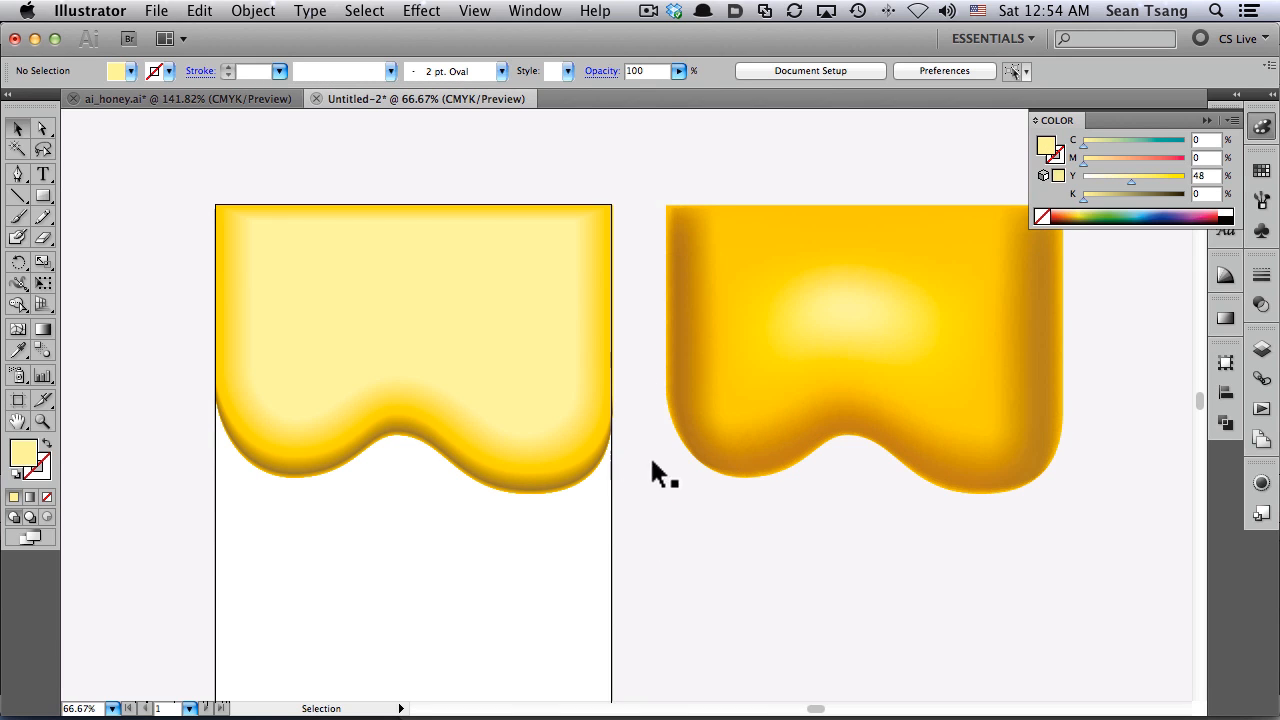
pyautogui.moveTo(475, 340); pyautogui.dragTo(896, 540)
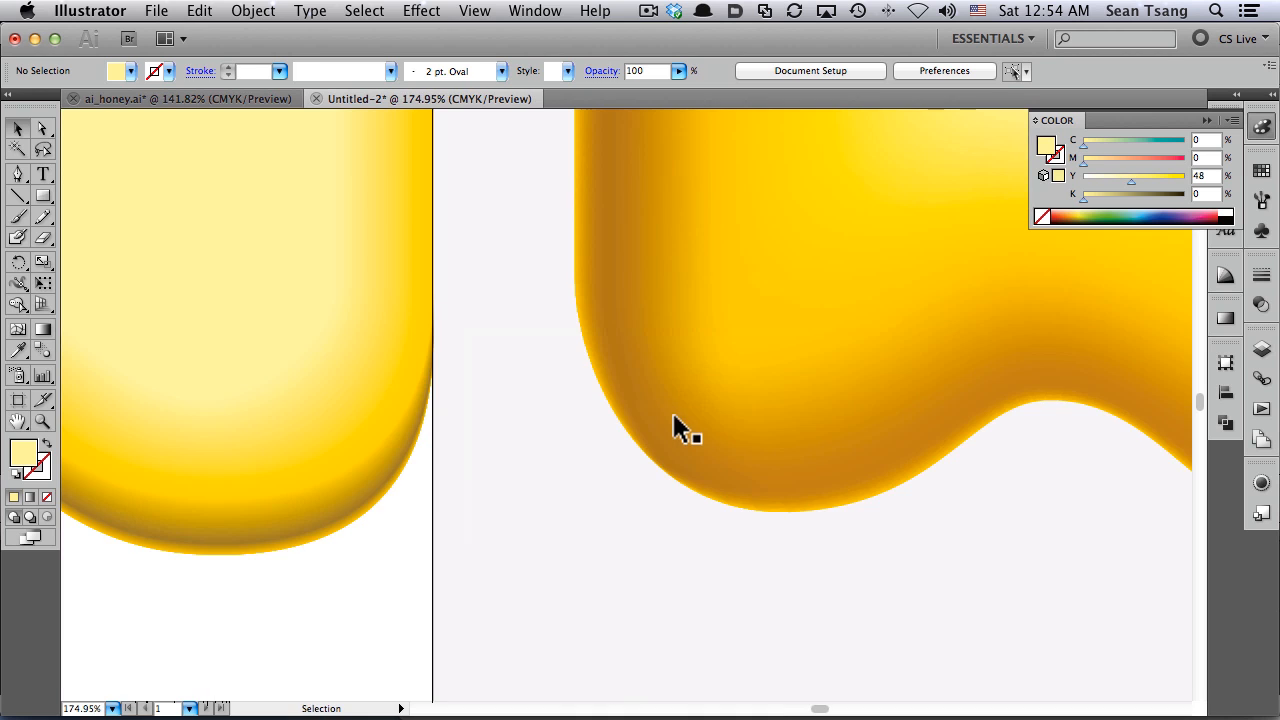
pyautogui.click(714, 443)
pyautogui.moveTo(714, 443); pyautogui.dragTo(628, 475)
pyautogui.hscroll(3, 628, 475)
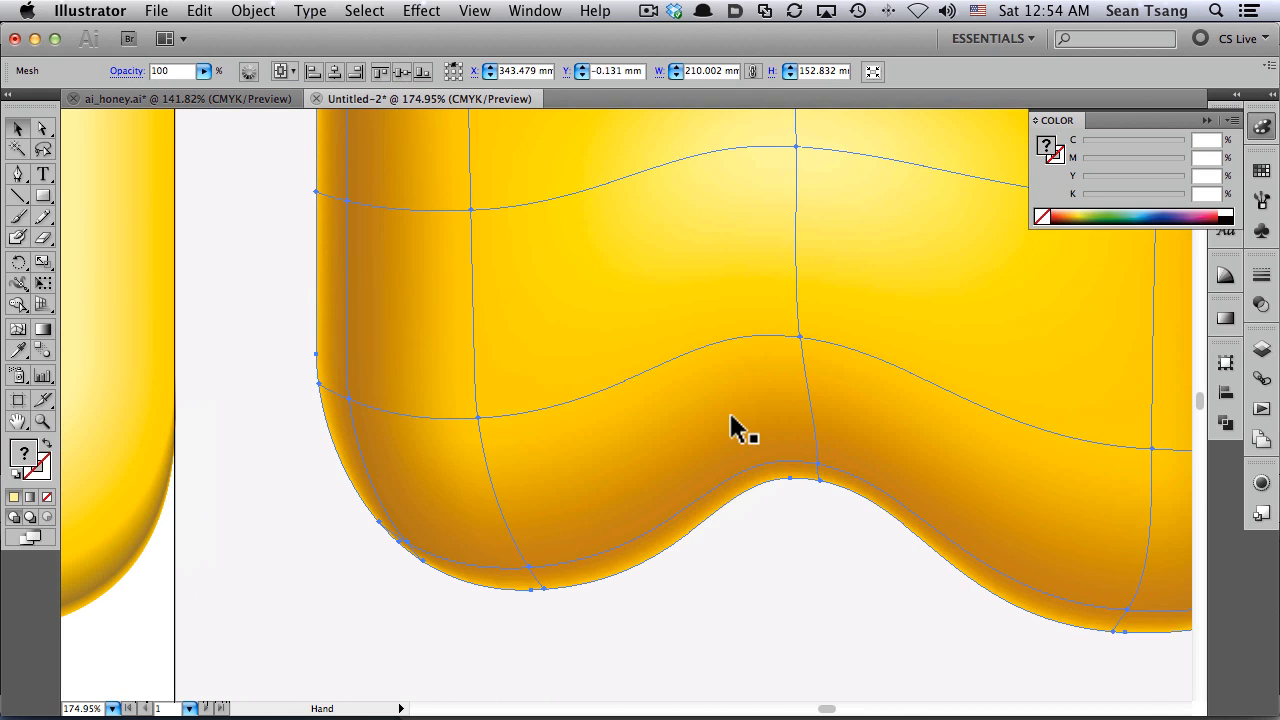
pyautogui.hscroll(3, 737, 429)
pyautogui.scroll(2, 737, 429)
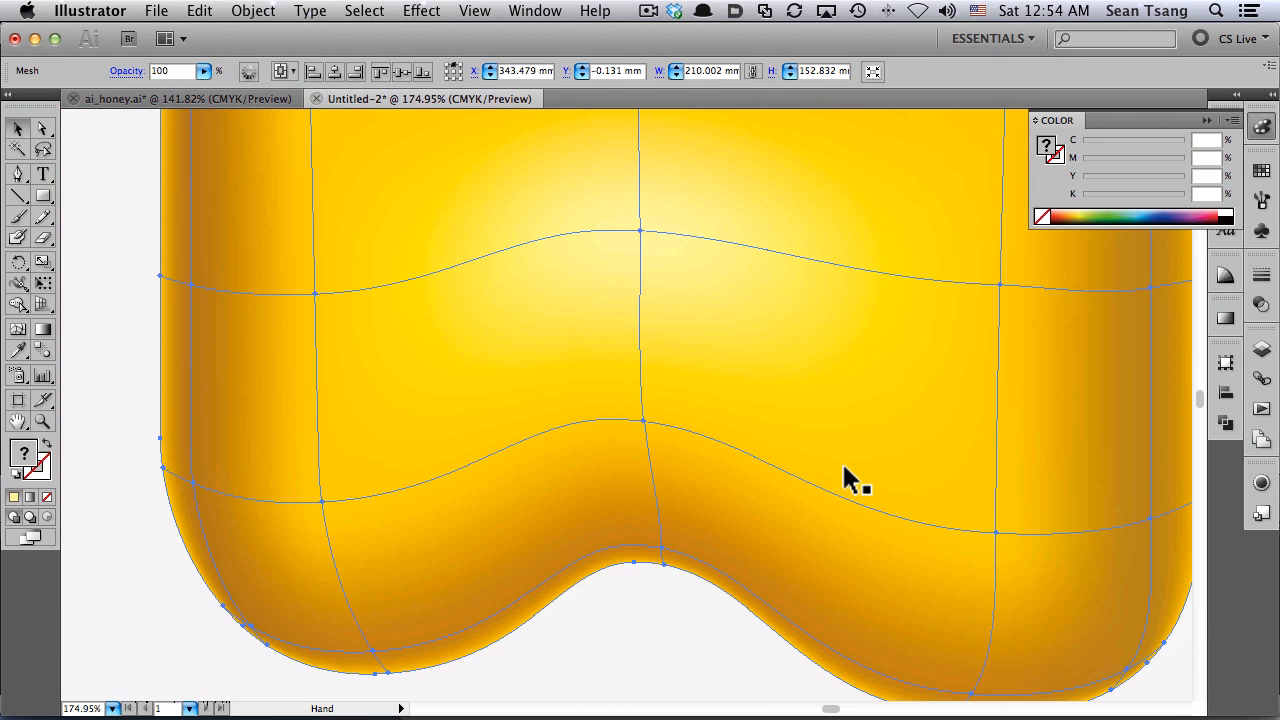
pyautogui.hscroll(3, 800, 480)
pyautogui.scroll(-2, 800, 480)
pyautogui.scroll(-4, 737, 425)
pyautogui.hscroll(-3, 717, 374)
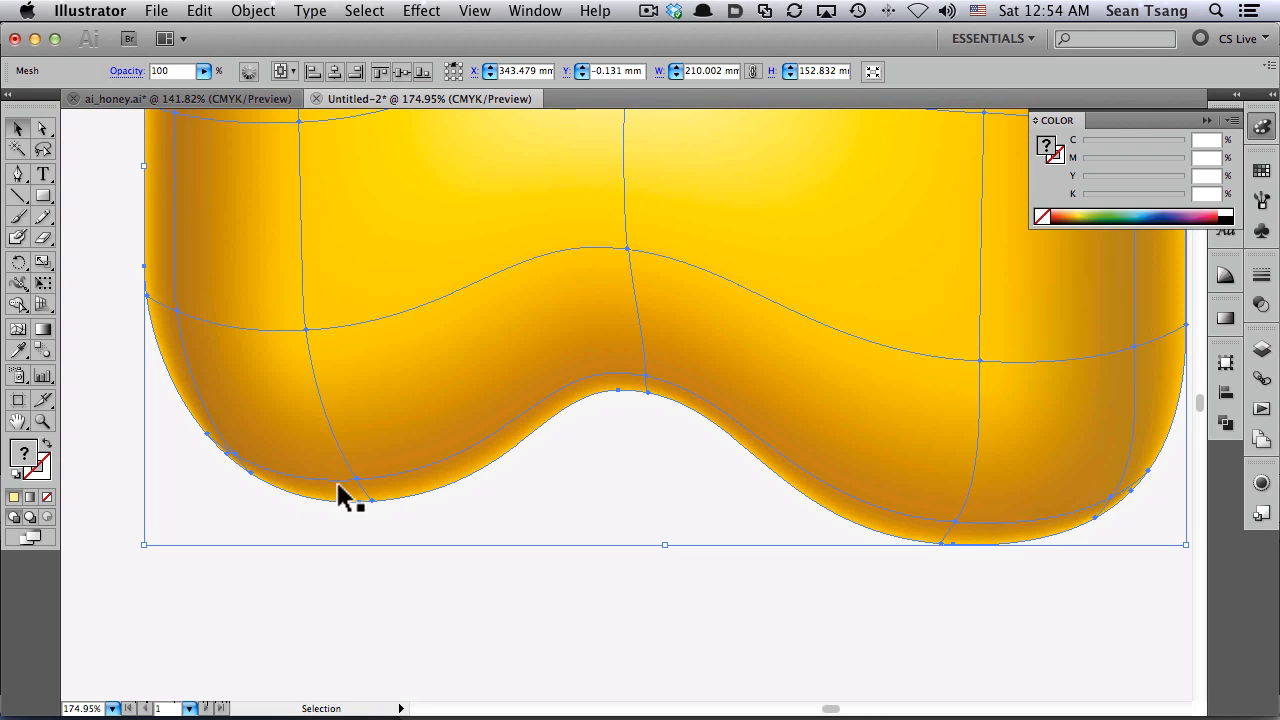
pyautogui.press('space')
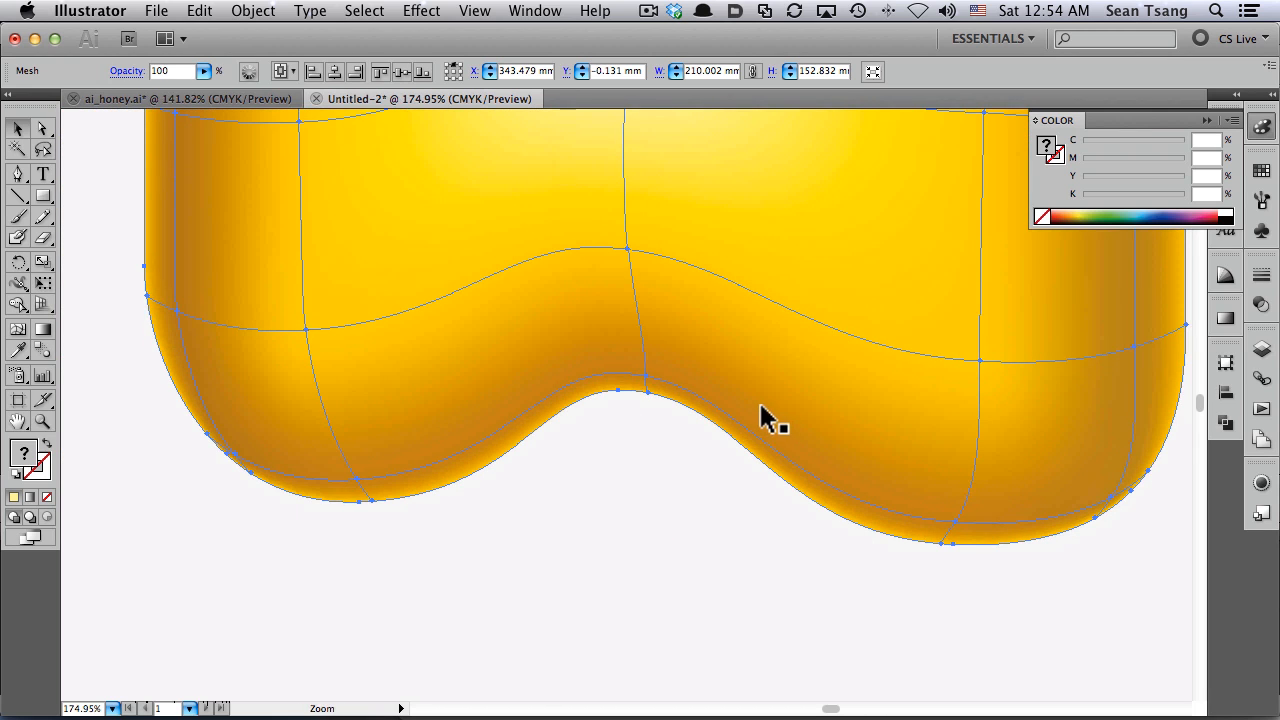
pyautogui.keyDown('alt'); pyautogui.keyDown('super'); pyautogui.click(664, 415); pyautogui.keyUp('super'); pyautogui.keyUp('alt')
pyautogui.keyDown('alt'); pyautogui.keyDown('super'); pyautogui.click(664, 415); pyautogui.keyUp('super'); pyautogui.keyUp('alt')
pyautogui.keyDown('alt'); pyautogui.keyDown('super'); pyautogui.click(665, 416); pyautogui.keyUp('super'); pyautogui.keyUp('alt')
pyautogui.moveTo(635, 282); pyautogui.dragTo(466, 293)
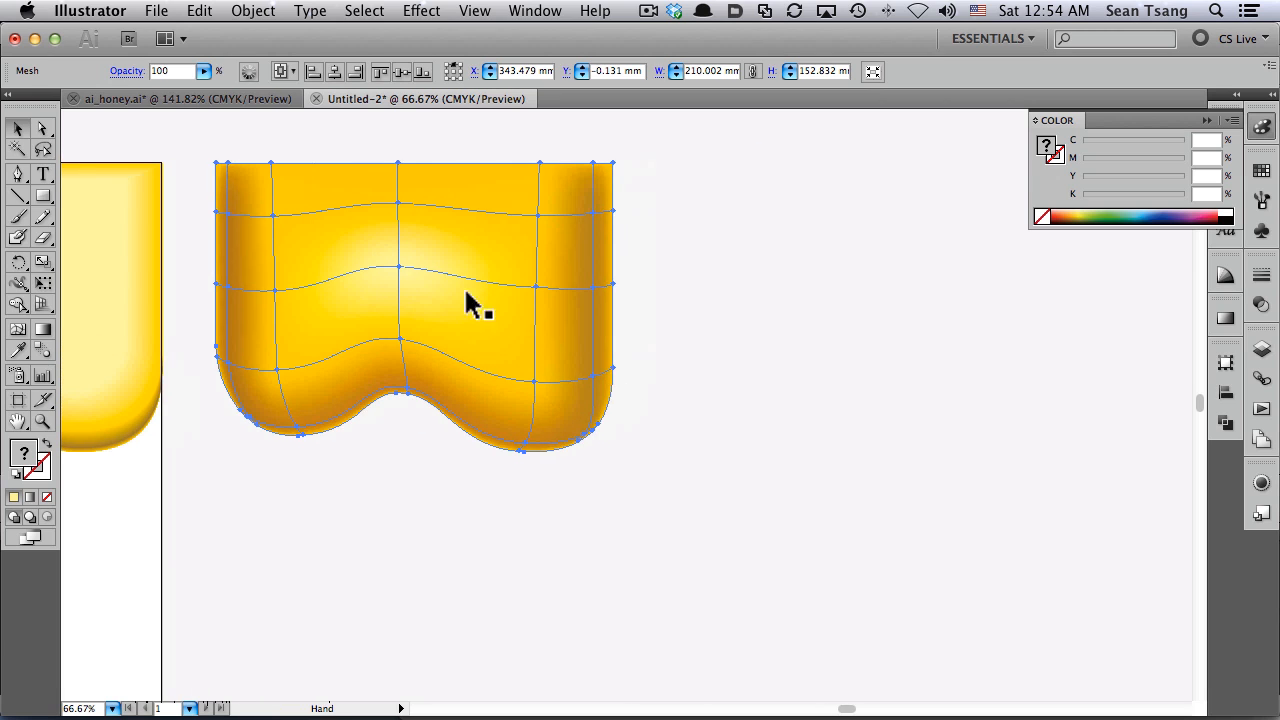
# Draw a cluster of five large overlapping circles and one smaller circle in the empty area beside the mesh drip
pyautogui.moveTo(43, 200); pyautogui.dragTo(98, 240)
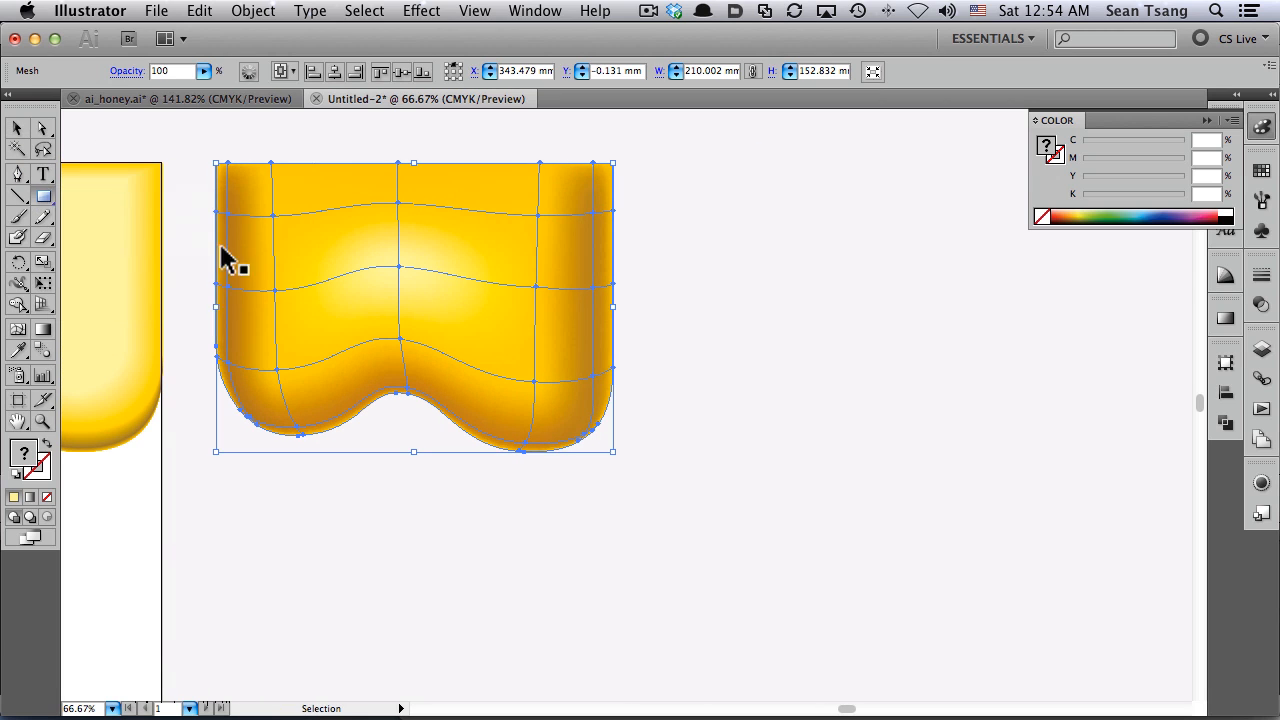
pyautogui.moveTo(618, 240); pyautogui.dragTo(777, 404)
pyautogui.press('v')
pyautogui.moveTo(777, 404); pyautogui.dragTo(724, 484)
pyautogui.moveTo(737, 412); pyautogui.dragTo(672, 490)
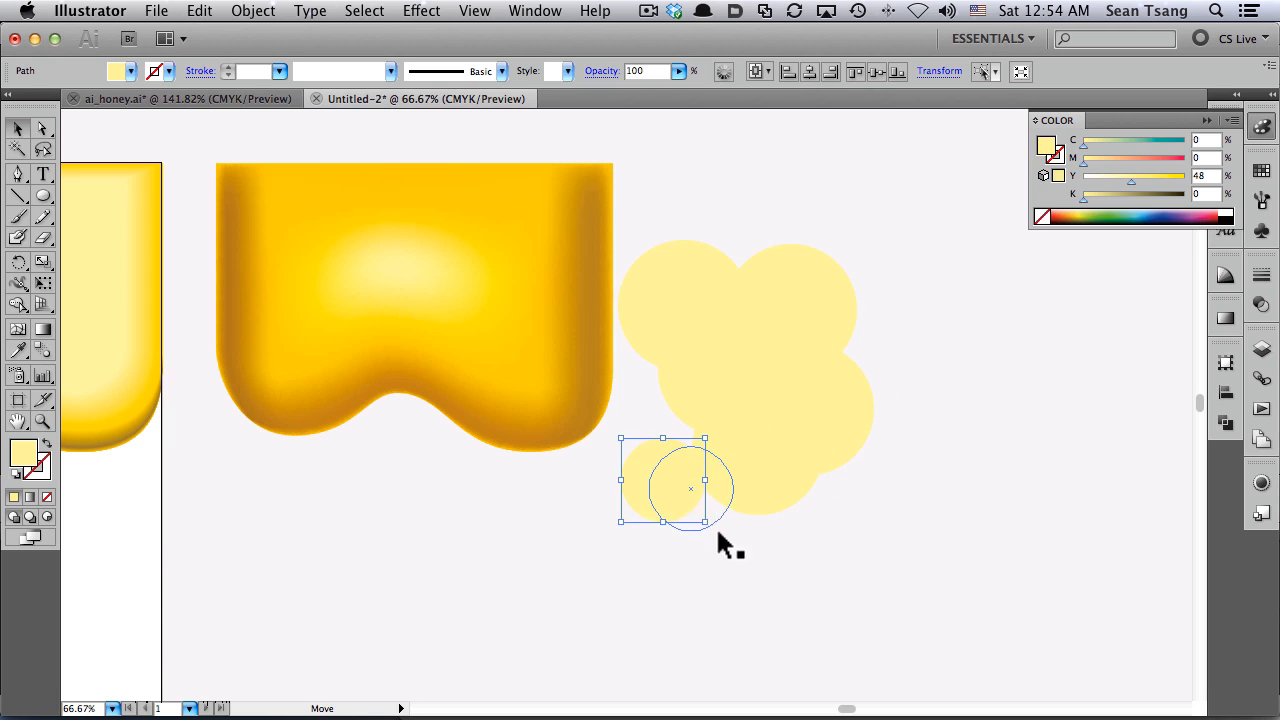
pyautogui.moveTo(718, 532); pyautogui.dragTo(720, 534)
# Merge the overlapping circles into a single shape with the Shape Builder and fill it with 100% black
pyautogui.moveTo(861, 562); pyautogui.dragTo(677, 262)
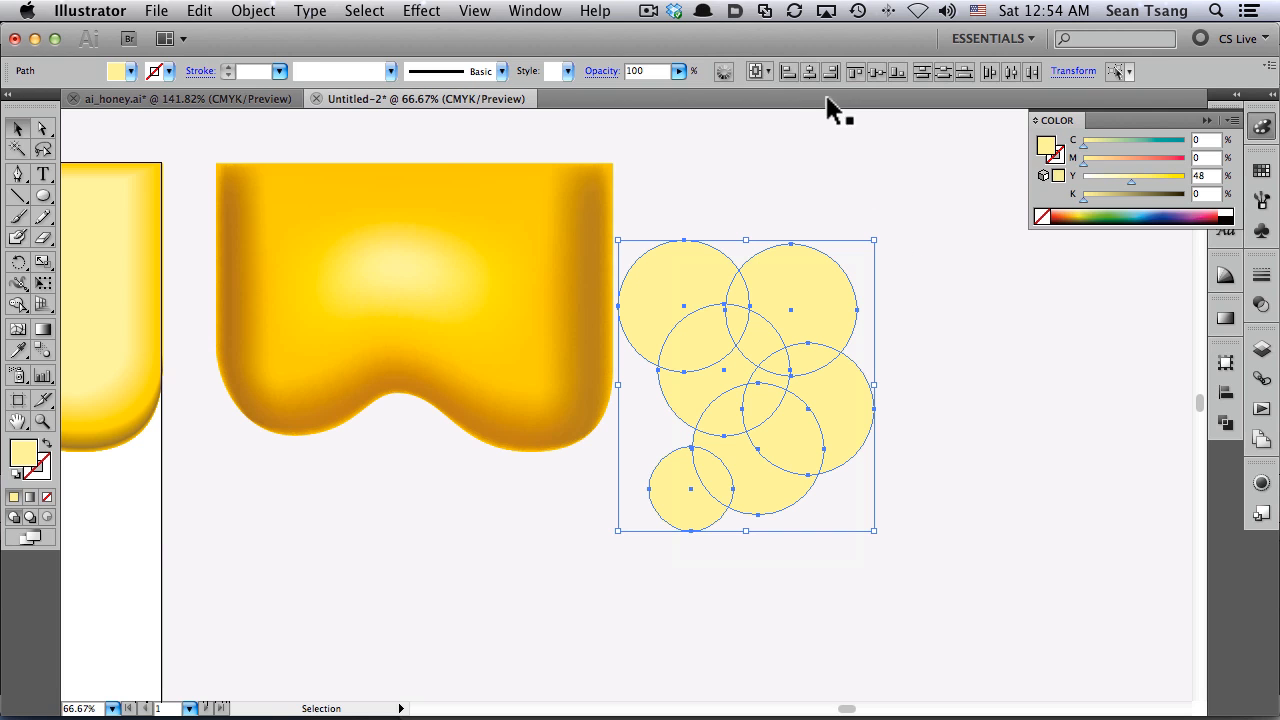
pyautogui.hotkey('shift', 'm')
pyautogui.moveTo(940, 236)
pyautogui.mouseDown()
pyautogui.moveTo(675, 525)
pyautogui.moveTo(646, 534)
pyautogui.moveTo(740, 490)
pyautogui.mouseUp()
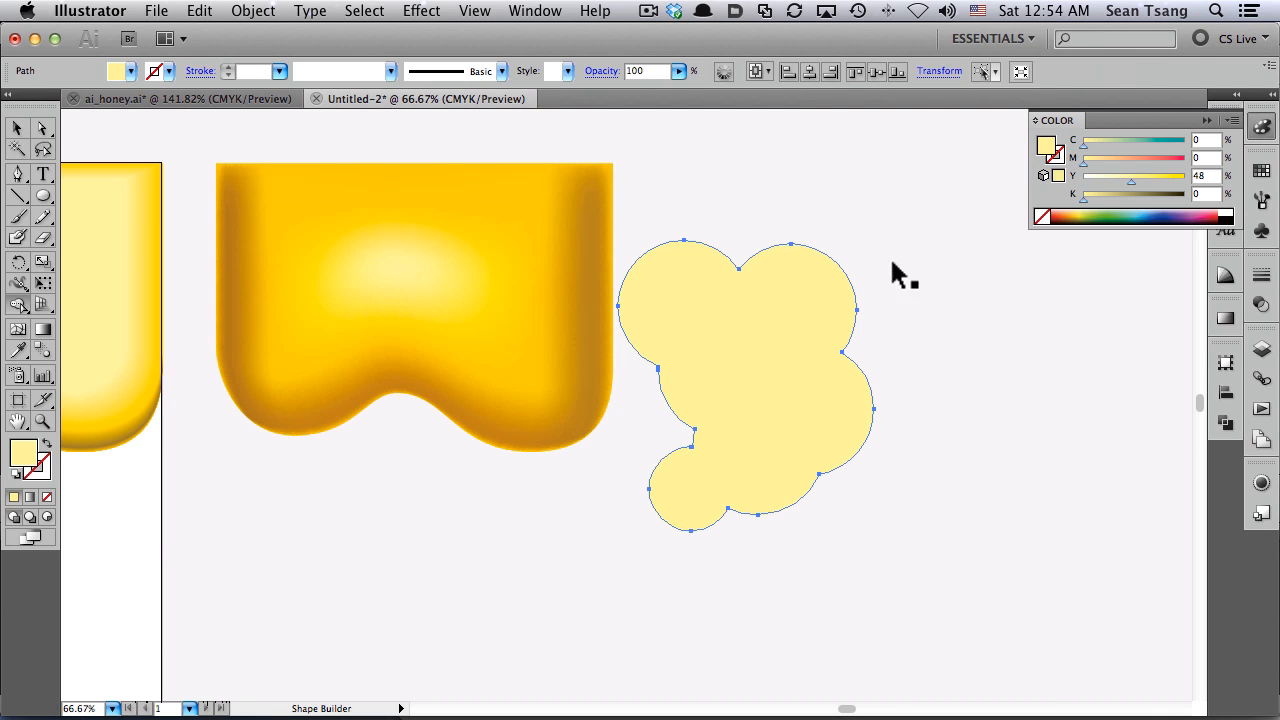
pyautogui.click(1228, 218)
pyautogui.press('v')
pyautogui.moveTo(816, 318); pyautogui.dragTo(868, 307)
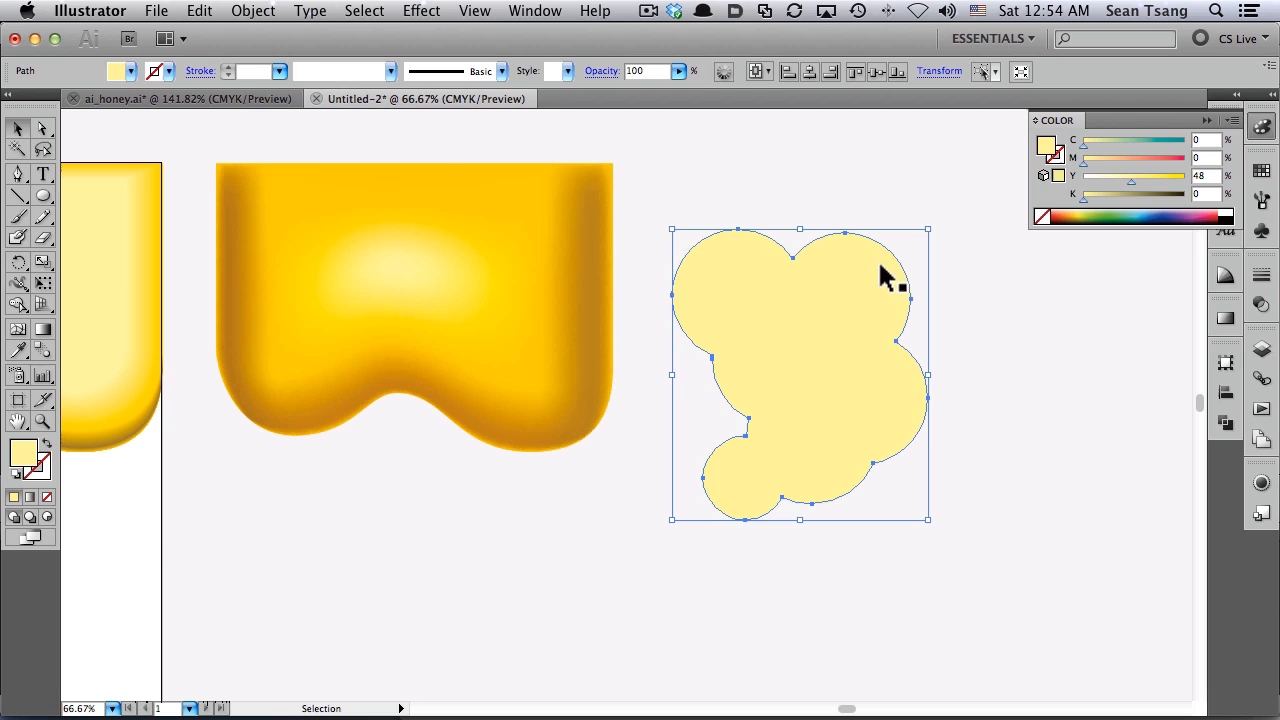
pyautogui.click(1226, 220)
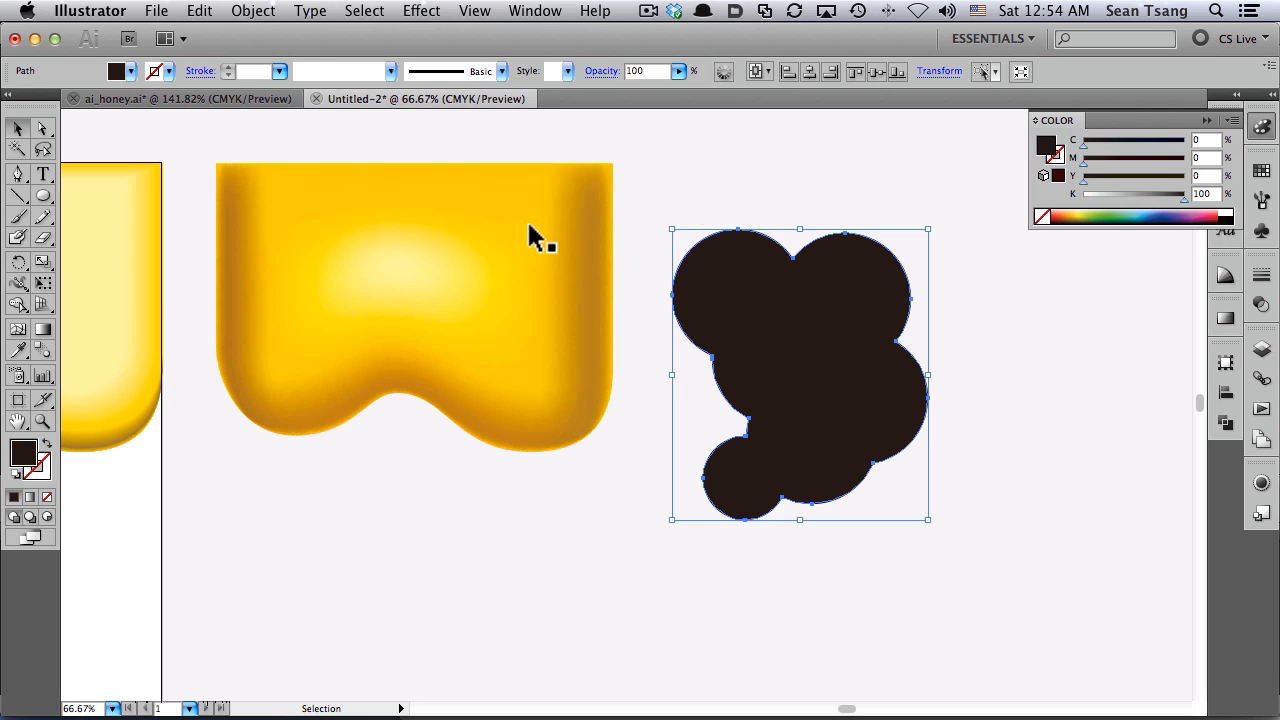
# Add a mesh point near the left edge of the black shape and pull its direction handle inward
pyautogui.click(17, 330)
pyautogui.click(680, 301)
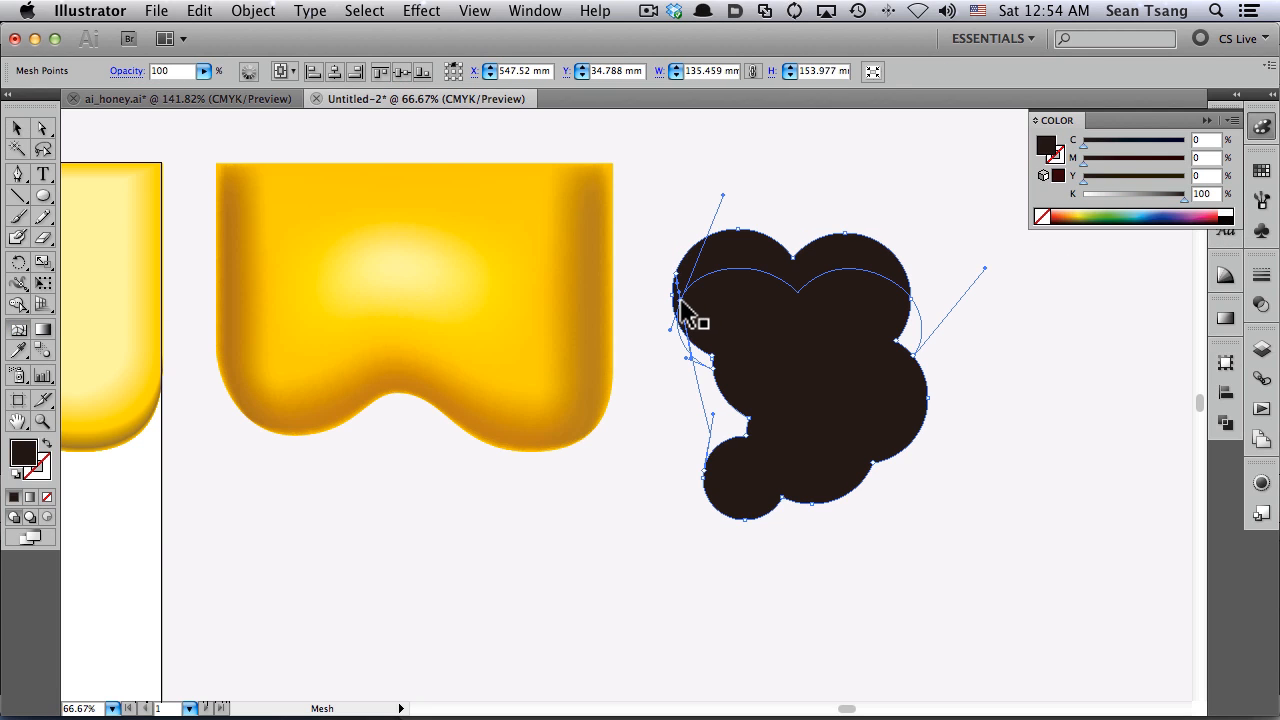
pyautogui.moveTo(643, 214); pyautogui.dragTo(1034, 534)
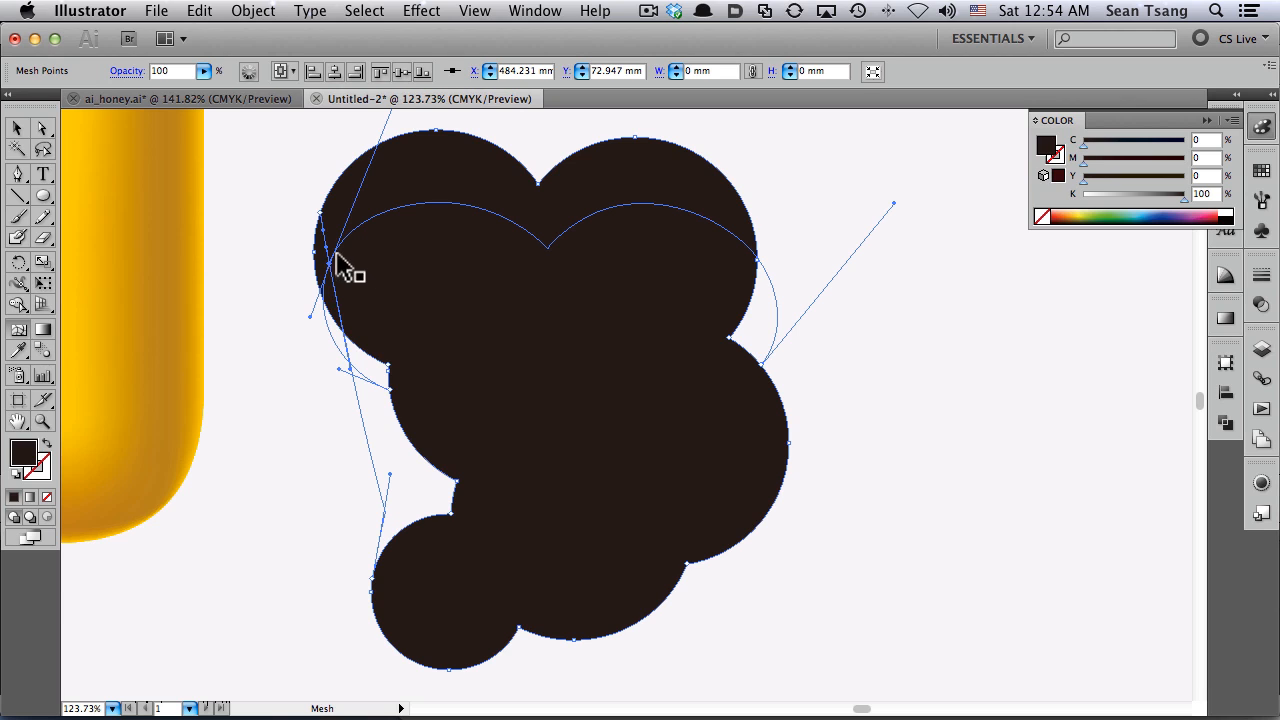
pyautogui.press('a')
pyautogui.moveTo(313, 318); pyautogui.dragTo(443, 356)
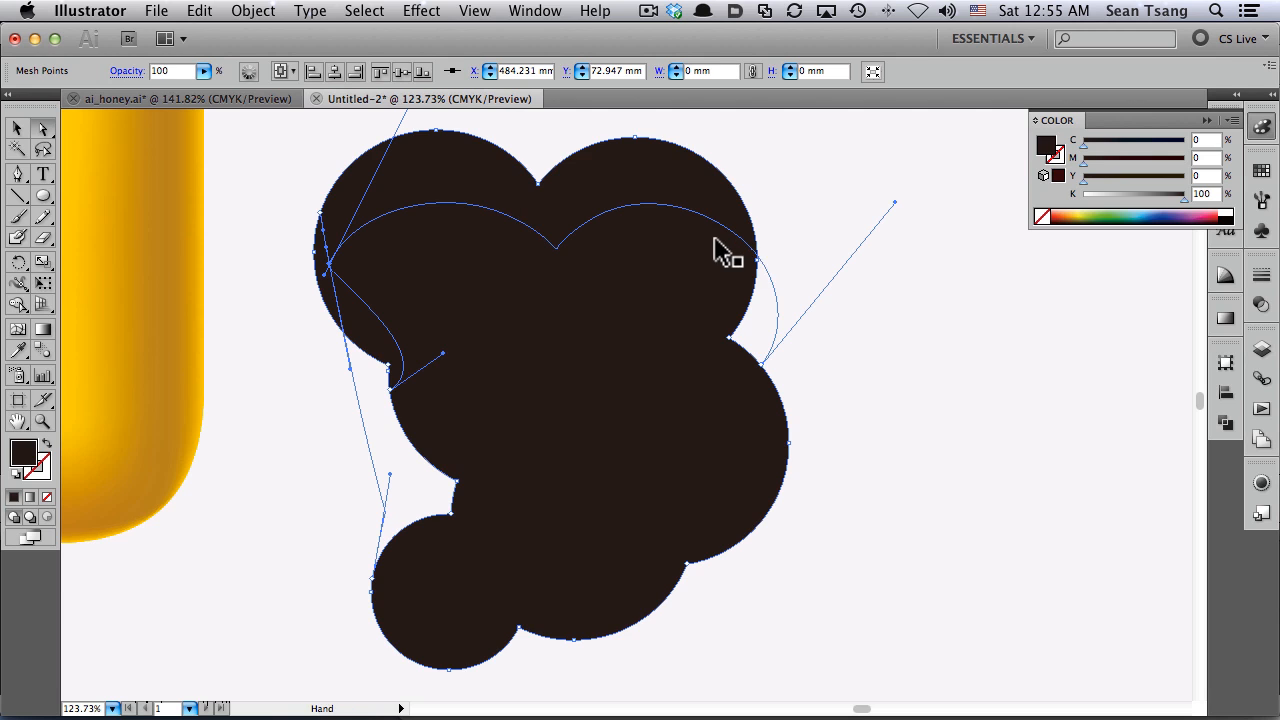
# Delete the black circle-cluster shape beside the mesh drip
pyautogui.moveTo(720, 251); pyautogui.dragTo(870, 259)
pyautogui.press('v')
pyautogui.click(1090, 343)
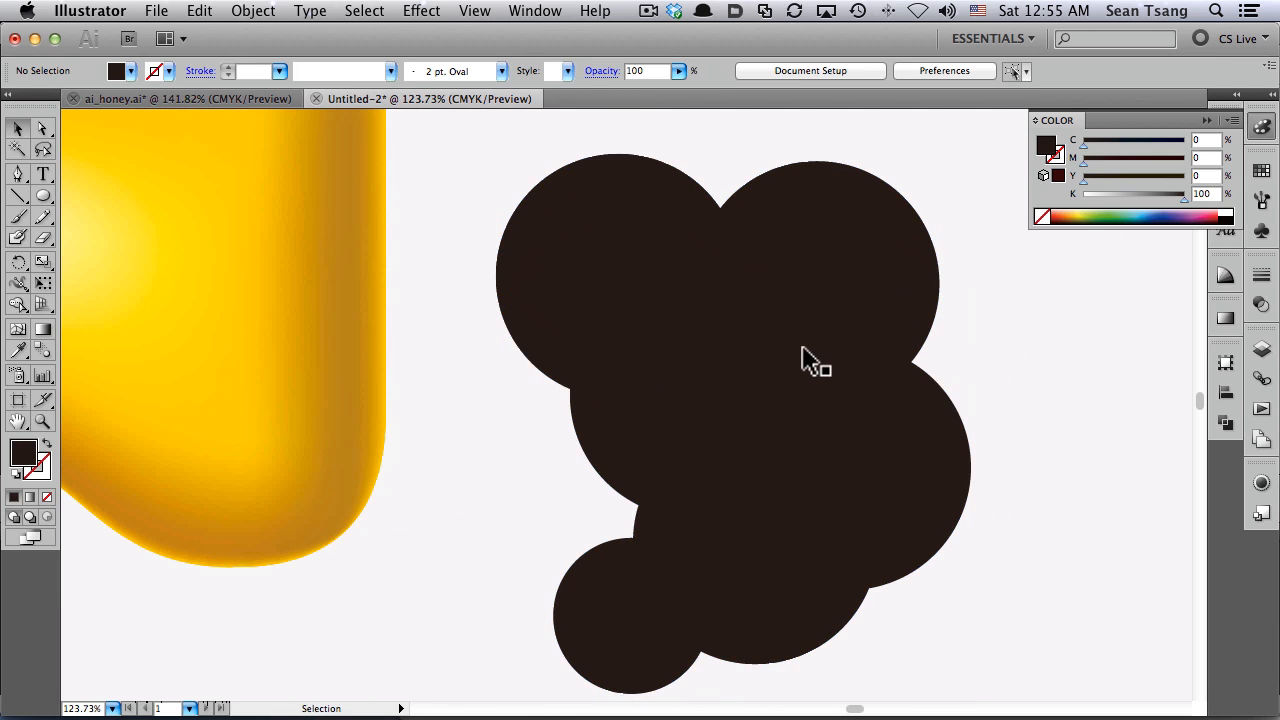
pyautogui.click(805, 352)
pyautogui.press('Delete')
# View both drip versions side by side and select the blended drip to inspect its component paths
pyautogui.keyDown('alt'); pyautogui.keyDown('super'); pyautogui.click(628, 364); pyautogui.keyUp('super'); pyautogui.keyUp('alt')
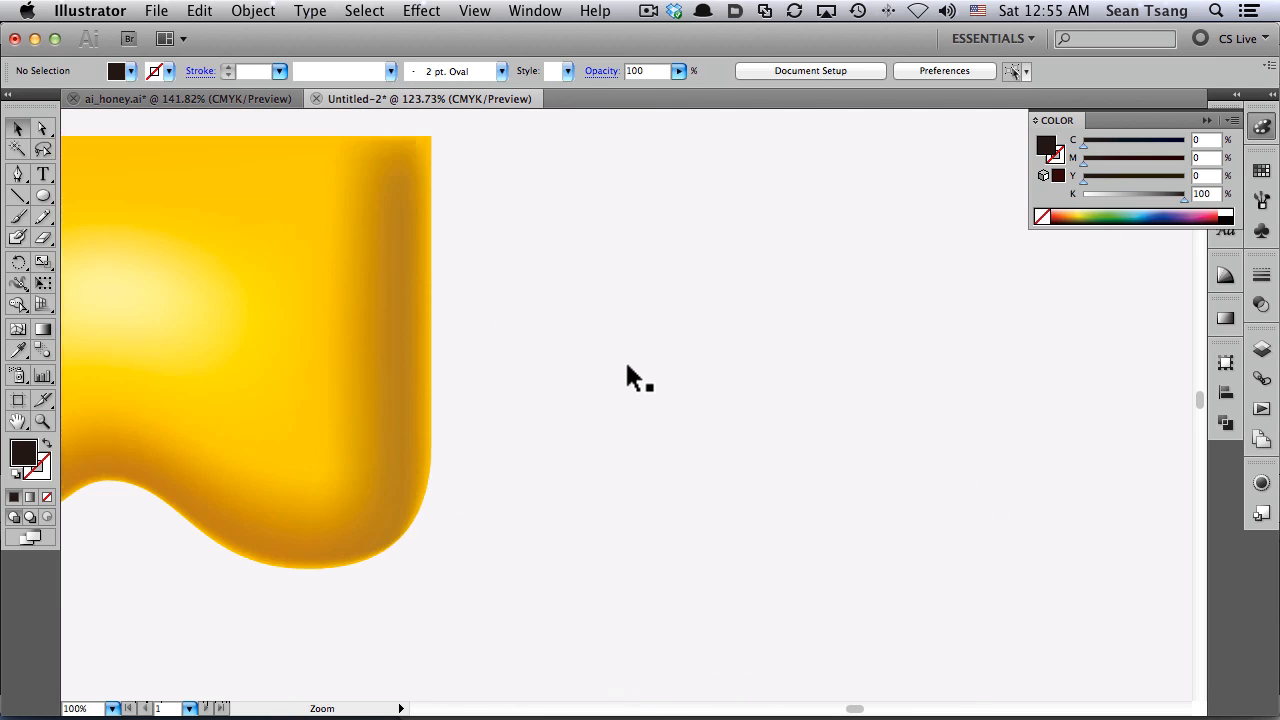
pyautogui.keyDown('alt'); pyautogui.keyDown('super'); pyautogui.click(625, 360); pyautogui.keyUp('super'); pyautogui.keyUp('alt')
pyautogui.keyDown('alt'); pyautogui.keyDown('super'); pyautogui.click(624, 366); pyautogui.keyUp('super'); pyautogui.keyUp('alt')
pyautogui.moveTo(462, 425); pyautogui.dragTo(803, 335)
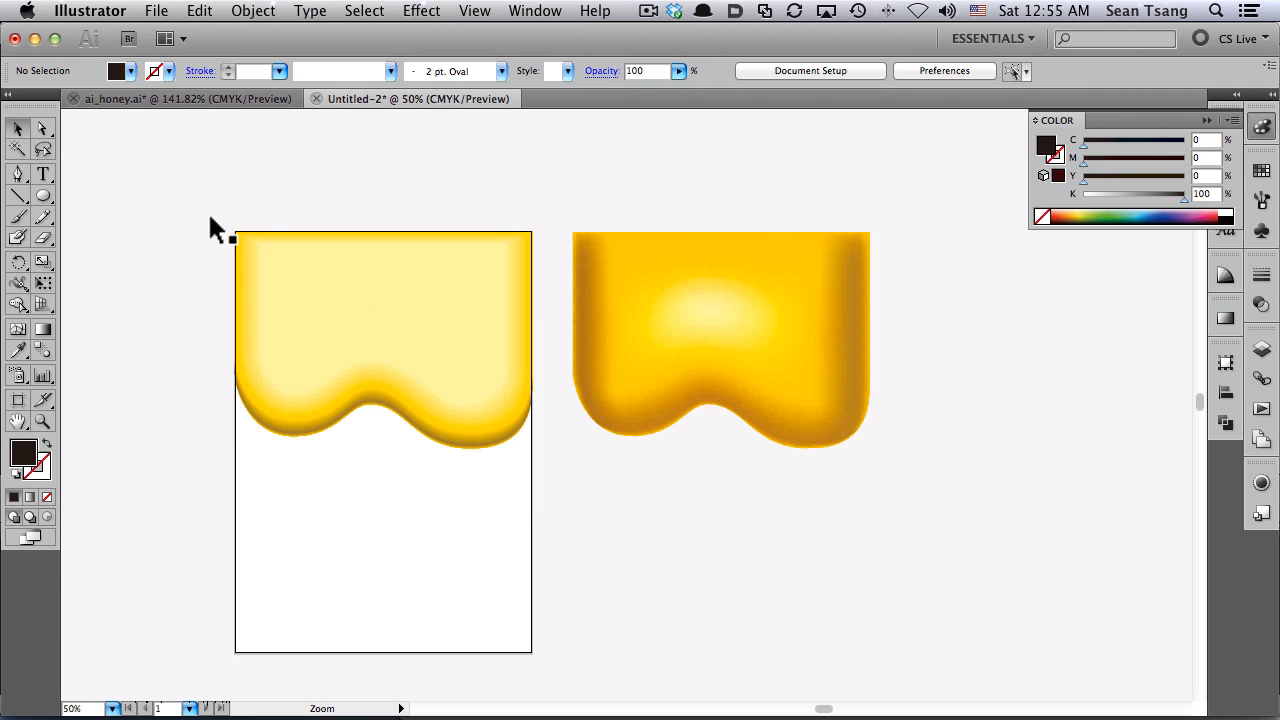
pyautogui.moveTo(210, 218); pyautogui.dragTo(625, 492)
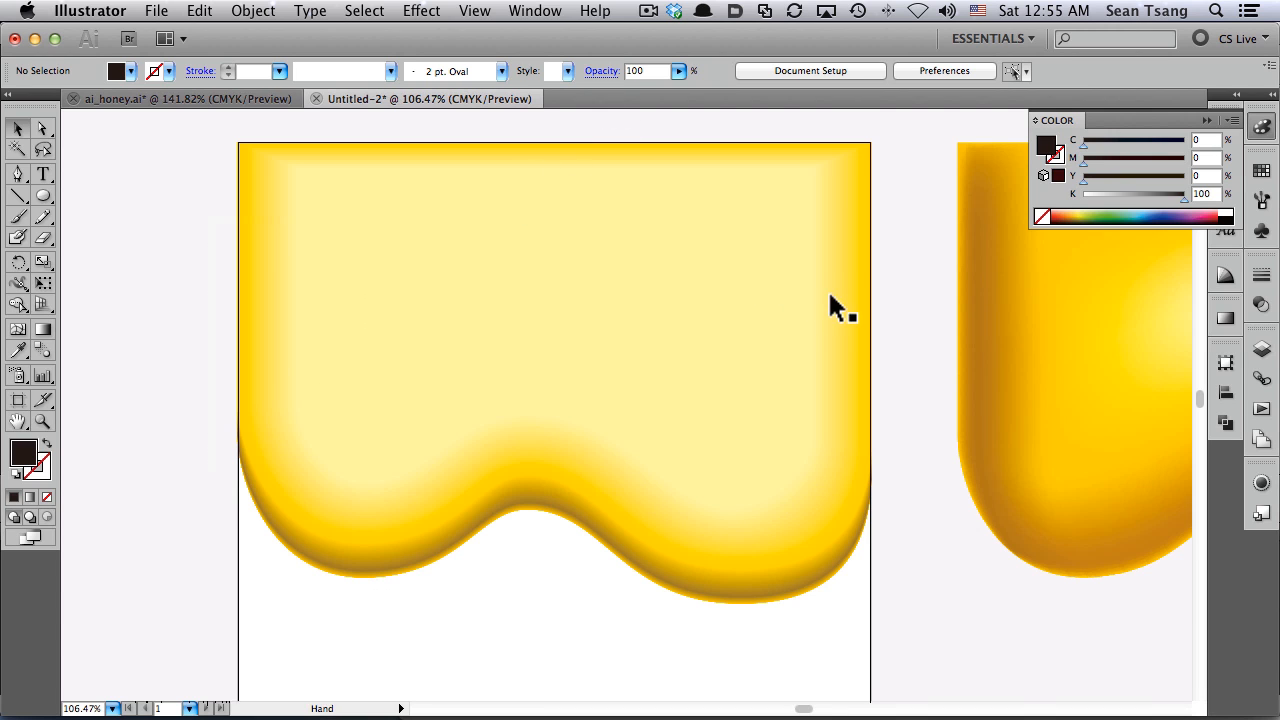
pyautogui.moveTo(830, 295); pyautogui.dragTo(738, 283)
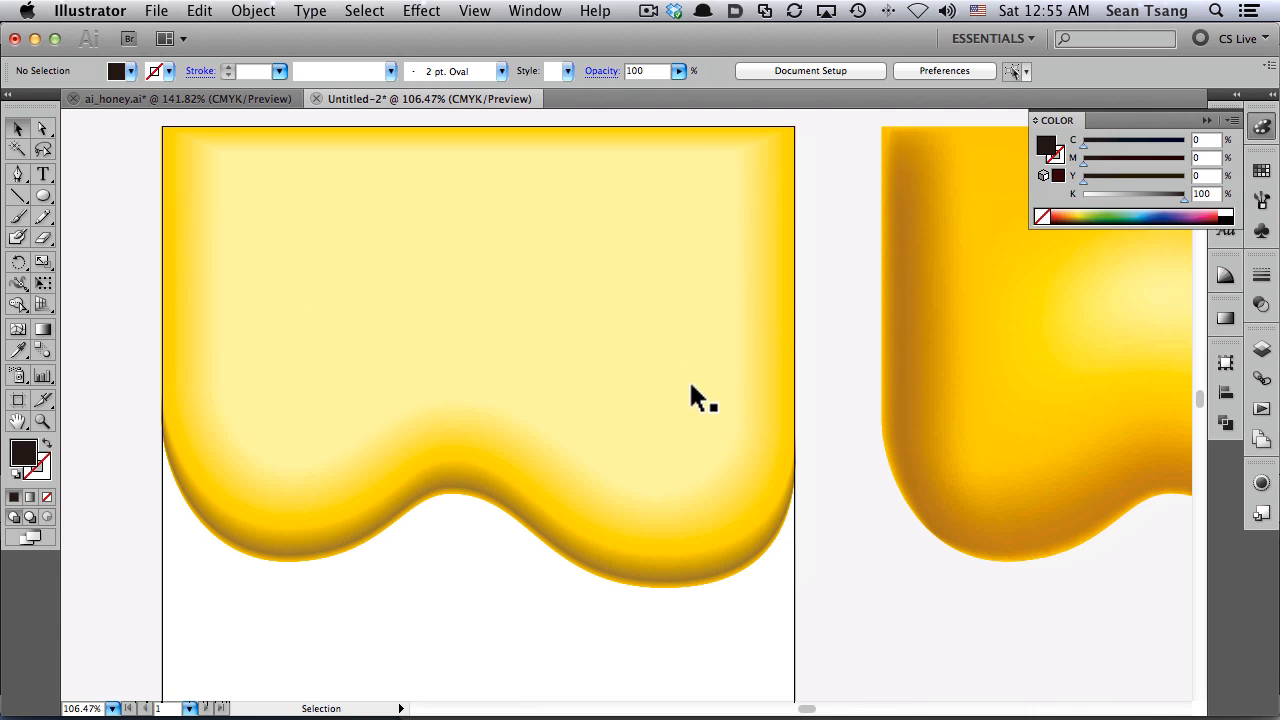
pyautogui.click(397, 507)
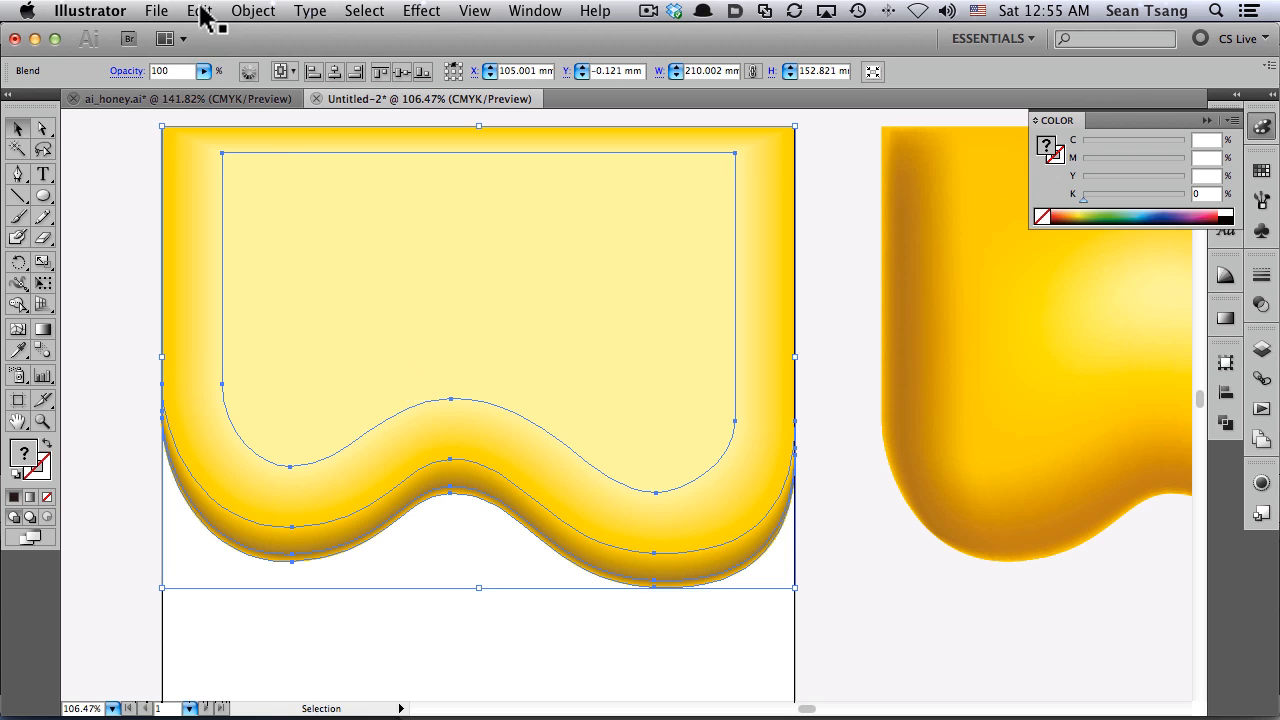
# Delete the gradient mesh drip beside the page
pyautogui.click(872, 389)
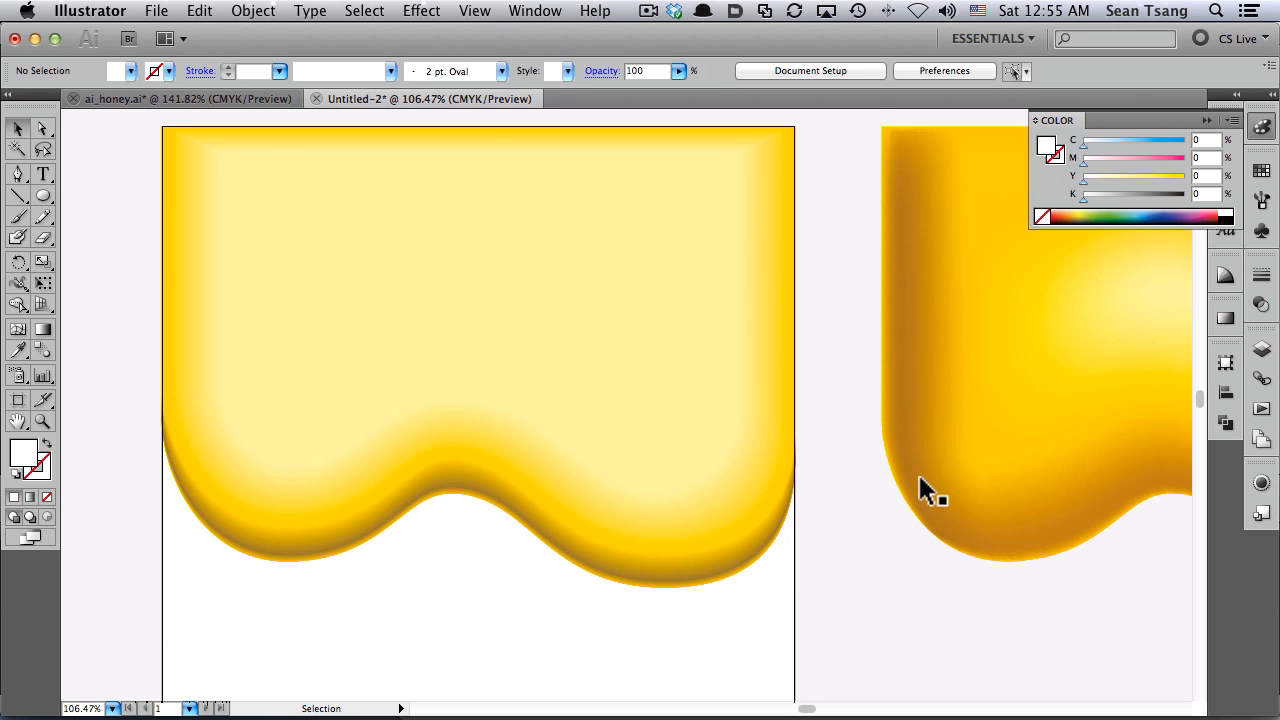
pyautogui.click(1011, 453)
pyautogui.press('Delete')
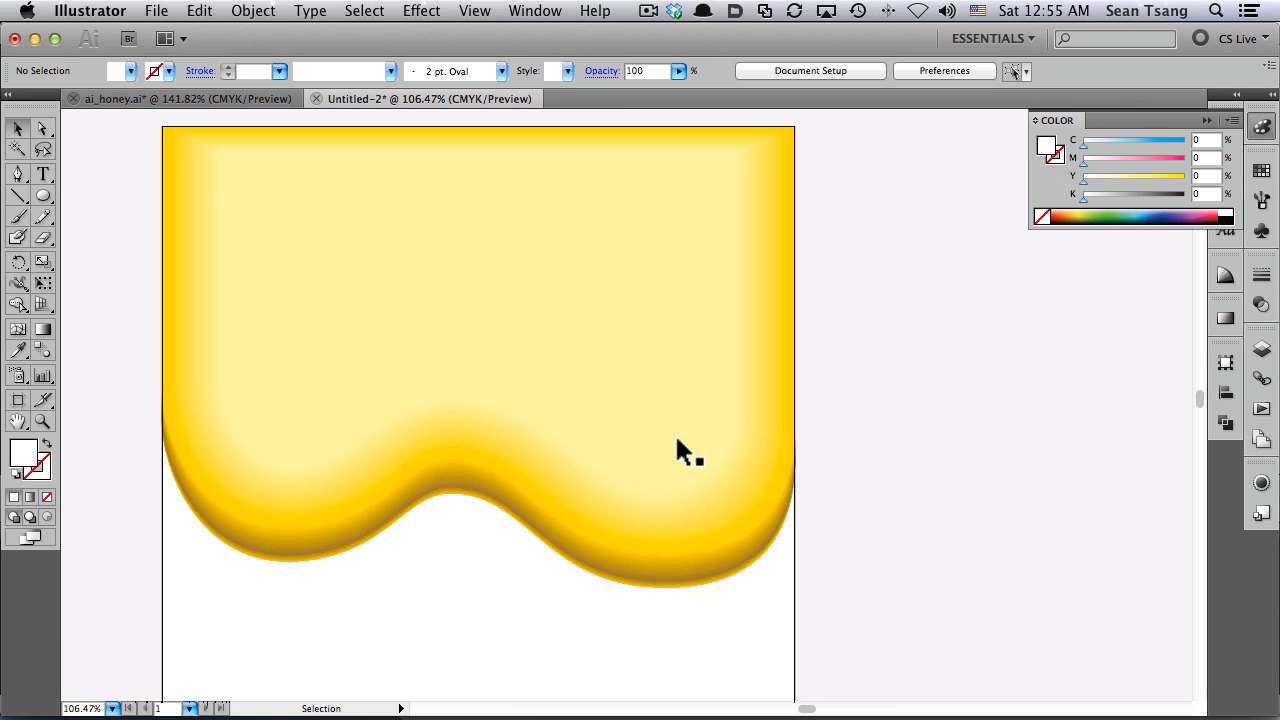
# Set magenta to 24% on the yellow drip path just inside the blend's brown band
pyautogui.moveTo(121, 341); pyautogui.dragTo(610, 616)
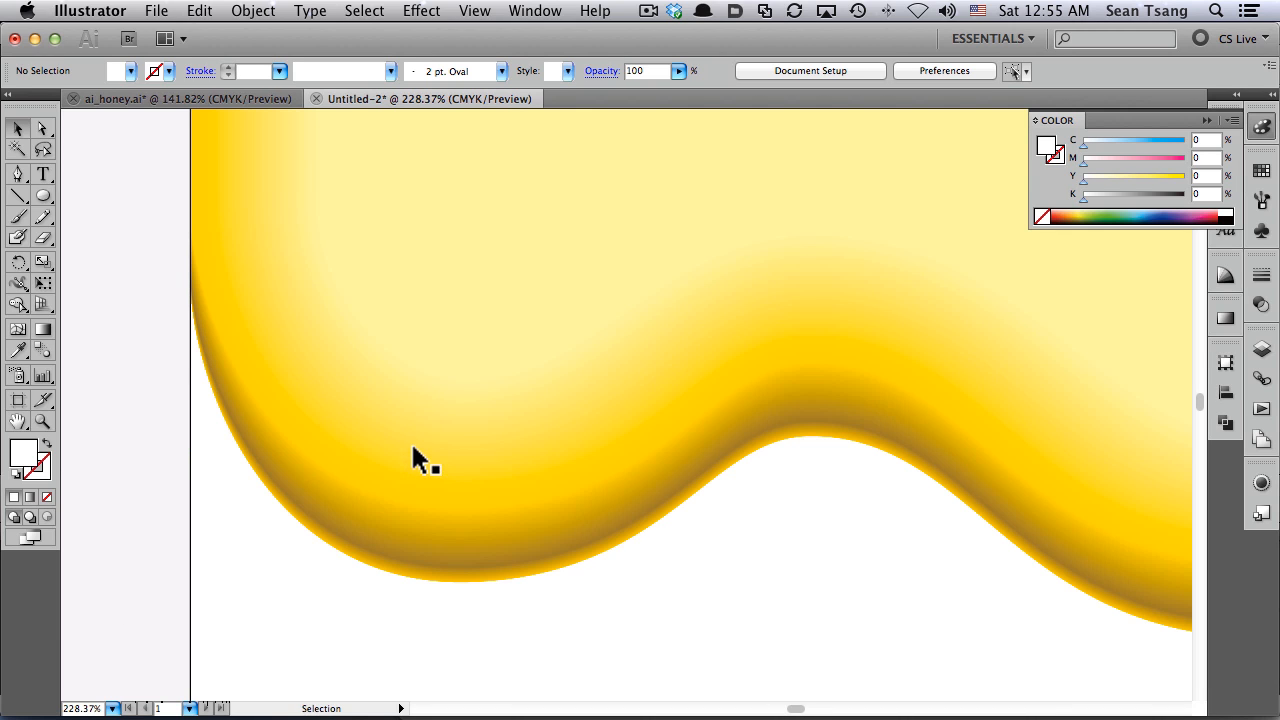
pyautogui.press('a')
pyautogui.click(356, 558)
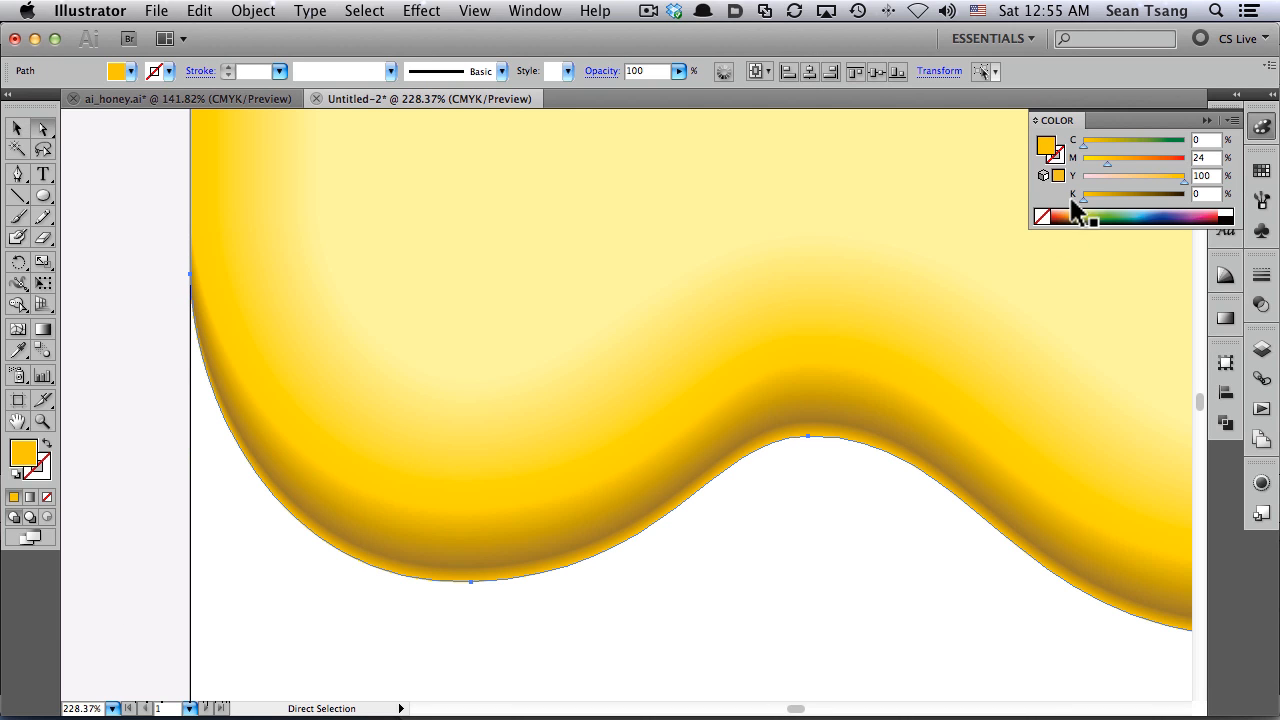
pyautogui.click(677, 491)
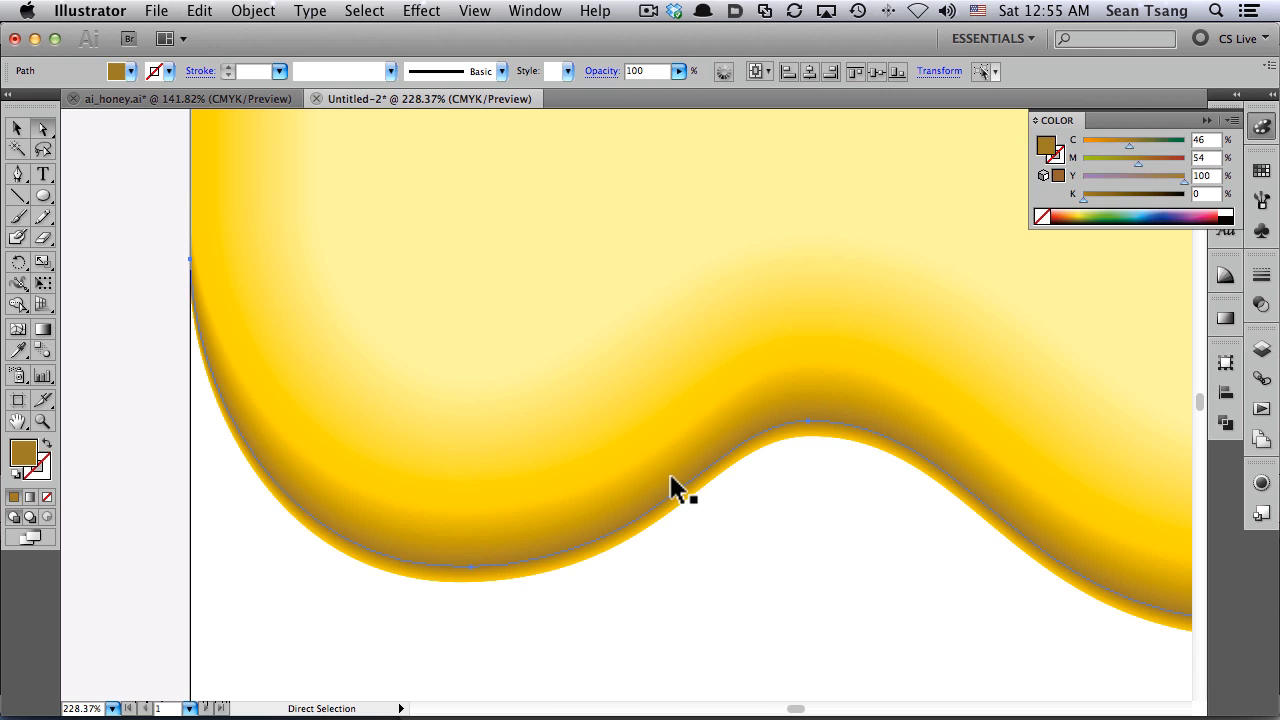
pyautogui.click(679, 421)
pyautogui.moveTo(1104, 154); pyautogui.dragTo(1105, 158)
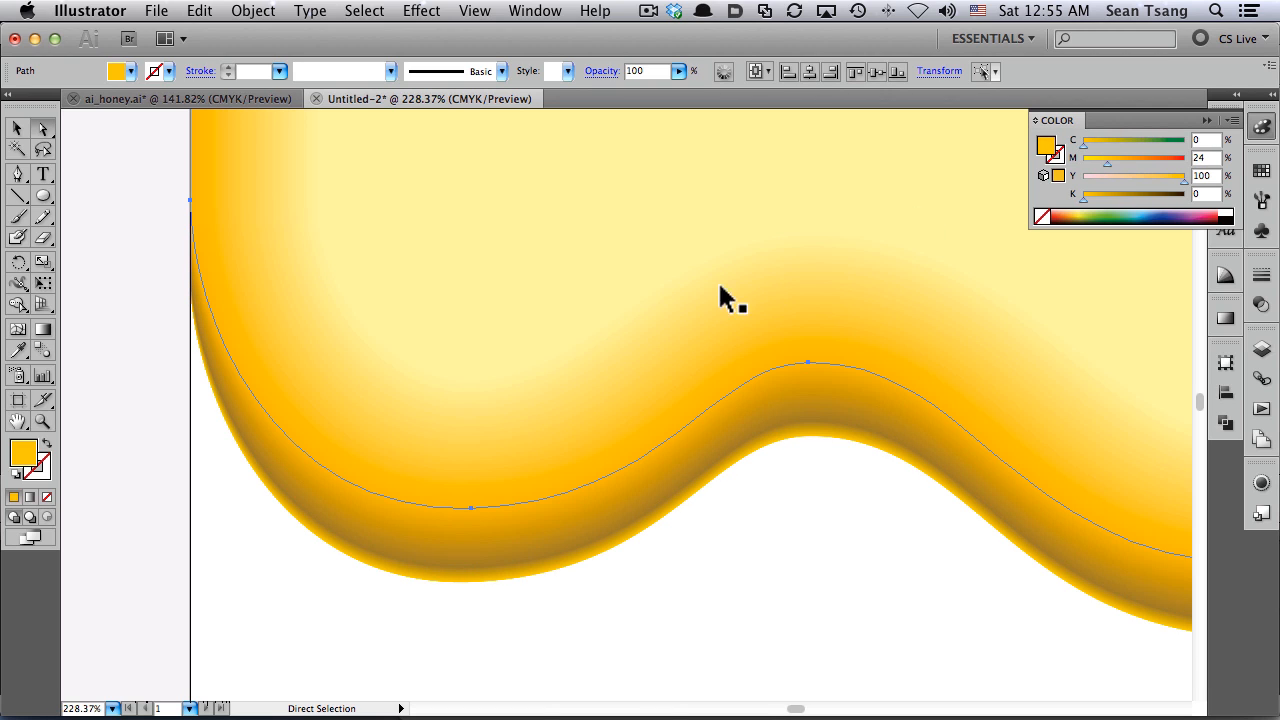
# Stretch the pale yellow innermost drip shape by moving its top edge up to the page's top edge
pyautogui.keyDown('alt'); pyautogui.keyDown('super'); pyautogui.click(730, 397); pyautogui.keyUp('super'); pyautogui.keyUp('alt')
pyautogui.keyDown('alt'); pyautogui.keyDown('super'); pyautogui.click(730, 397); pyautogui.keyUp('super'); pyautogui.keyUp('alt')
pyautogui.keyDown('alt'); pyautogui.keyDown('super'); pyautogui.click(697, 289); pyautogui.keyUp('super'); pyautogui.keyUp('alt')
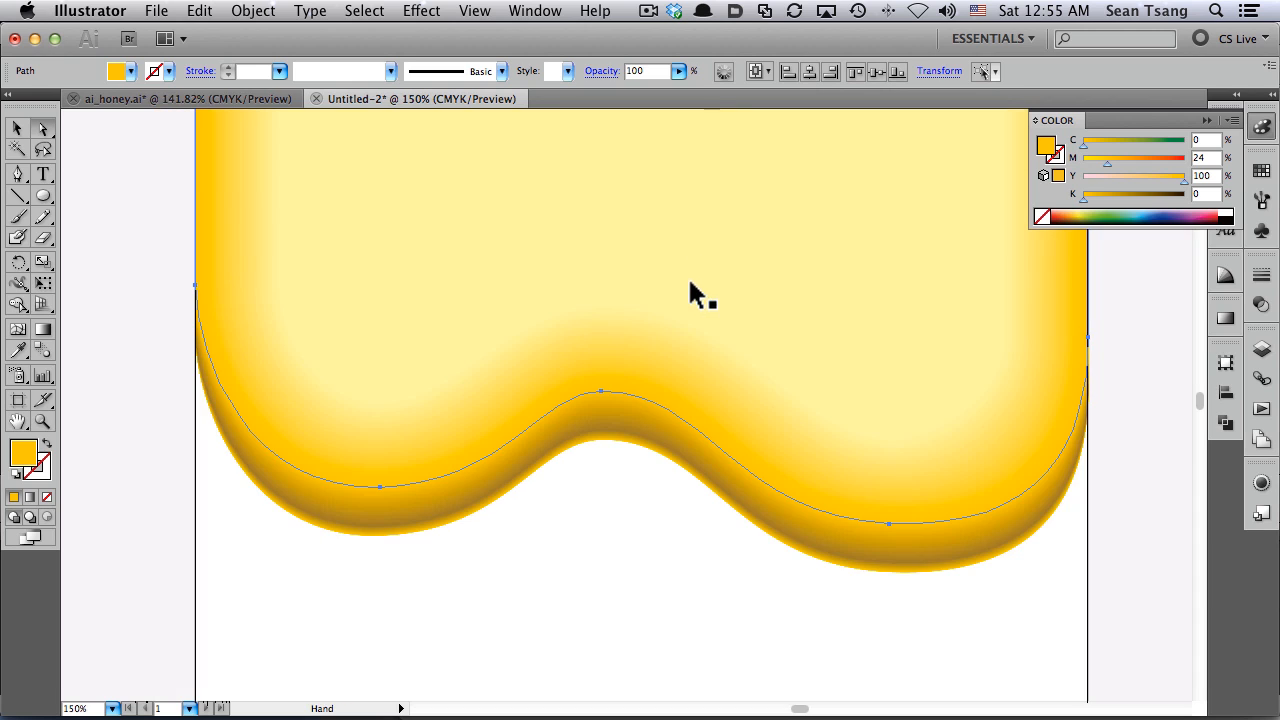
pyautogui.keyDown('alt'); pyautogui.keyDown('super'); pyautogui.click(637, 395); pyautogui.keyUp('super'); pyautogui.keyUp('alt')
pyautogui.scroll(3, 390, 540)
pyautogui.hscroll(2, 390, 540)
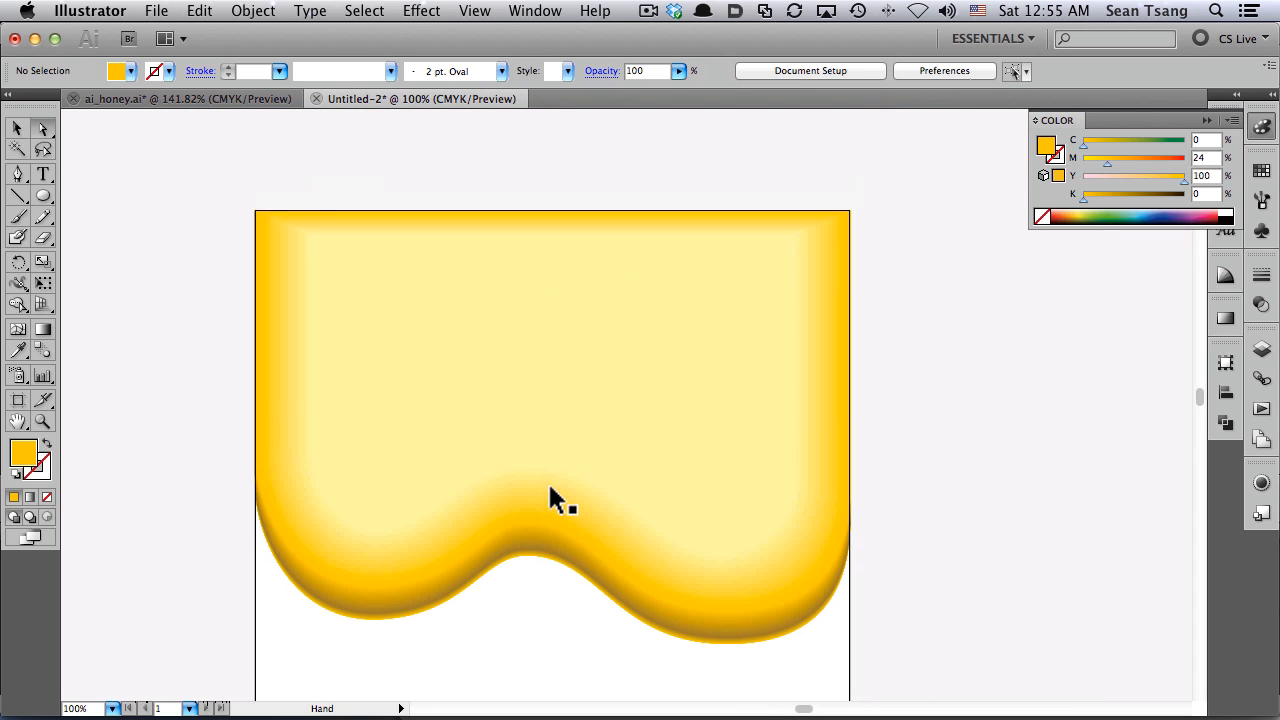
pyautogui.click(601, 364)
pyautogui.click(295, 320)
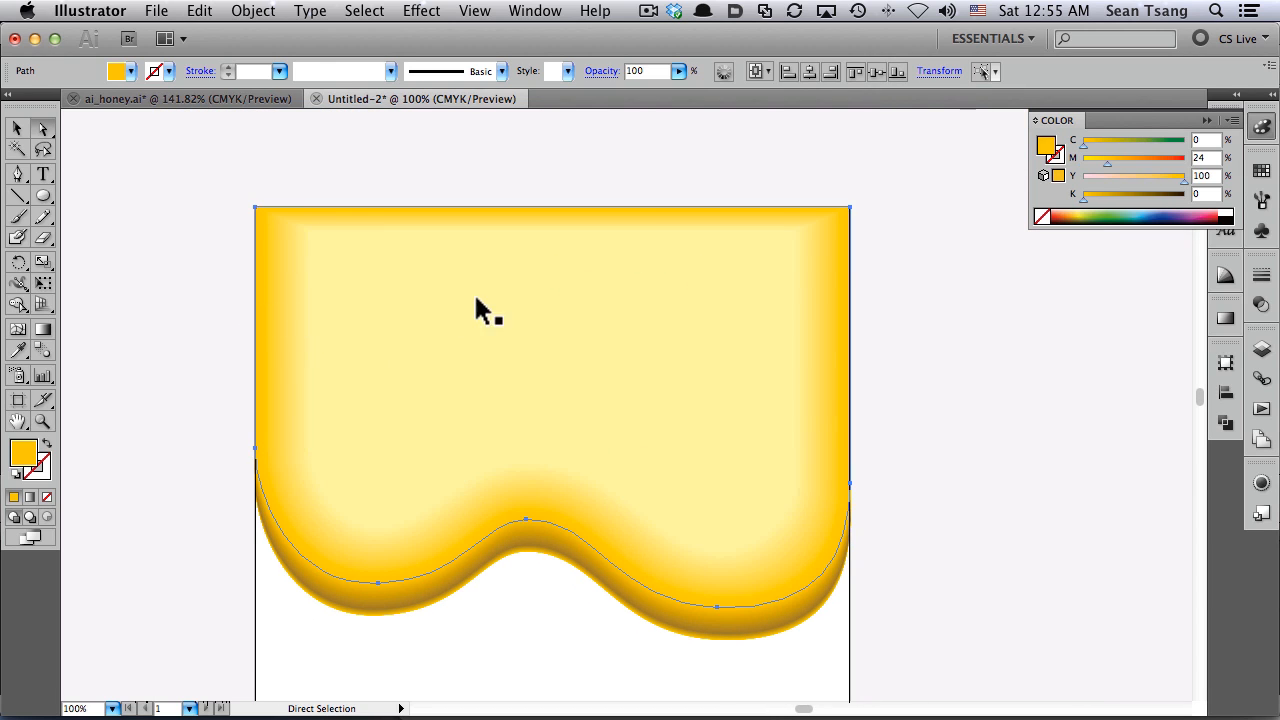
pyautogui.click(476, 297)
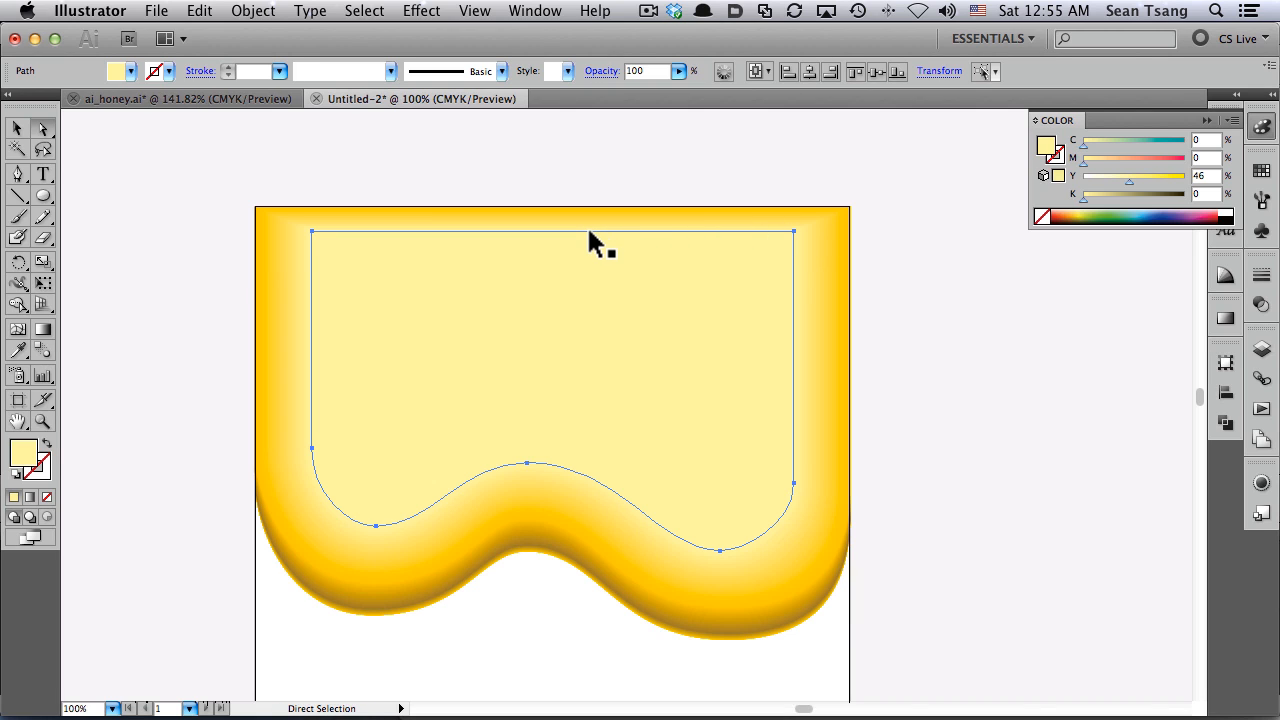
pyautogui.moveTo(589, 232); pyautogui.dragTo(600, 210)
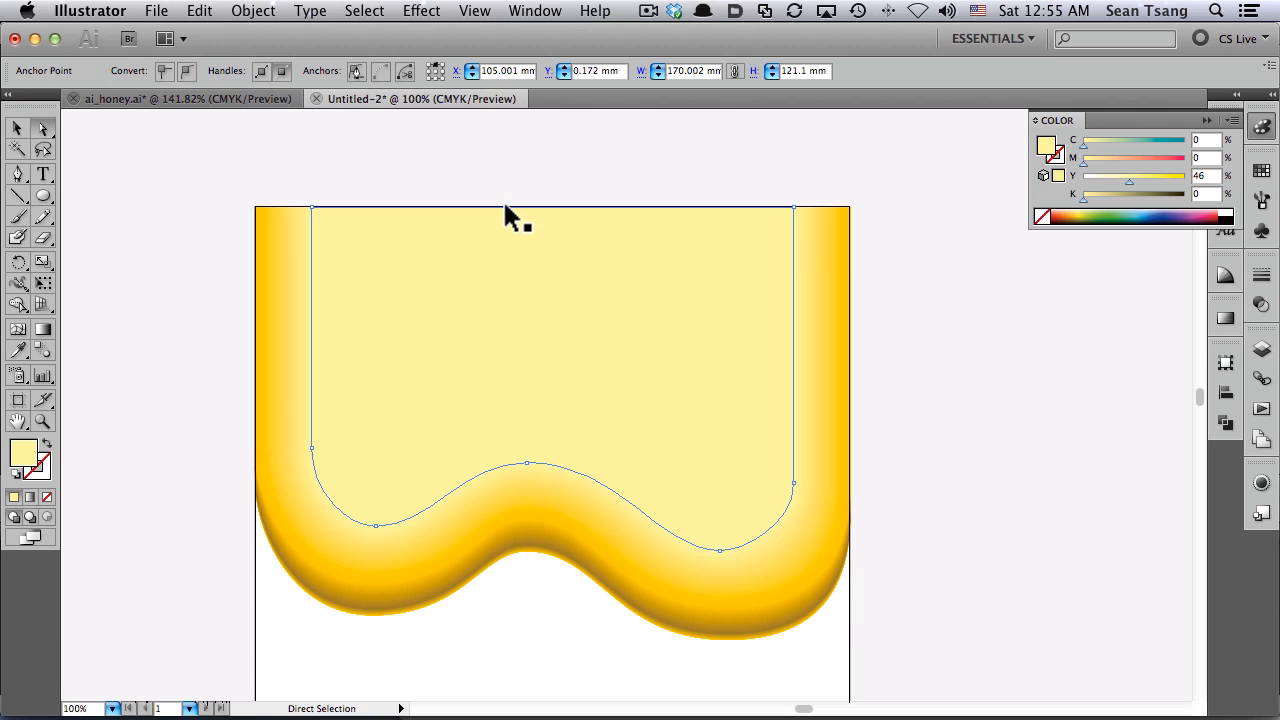
pyautogui.moveTo(505, 206); pyautogui.dragTo(503, 275)
pyautogui.press('super+z')
# Set the innermost drip shape's yellow value to 87%
pyautogui.click(536, 175)
pyautogui.click(639, 248)
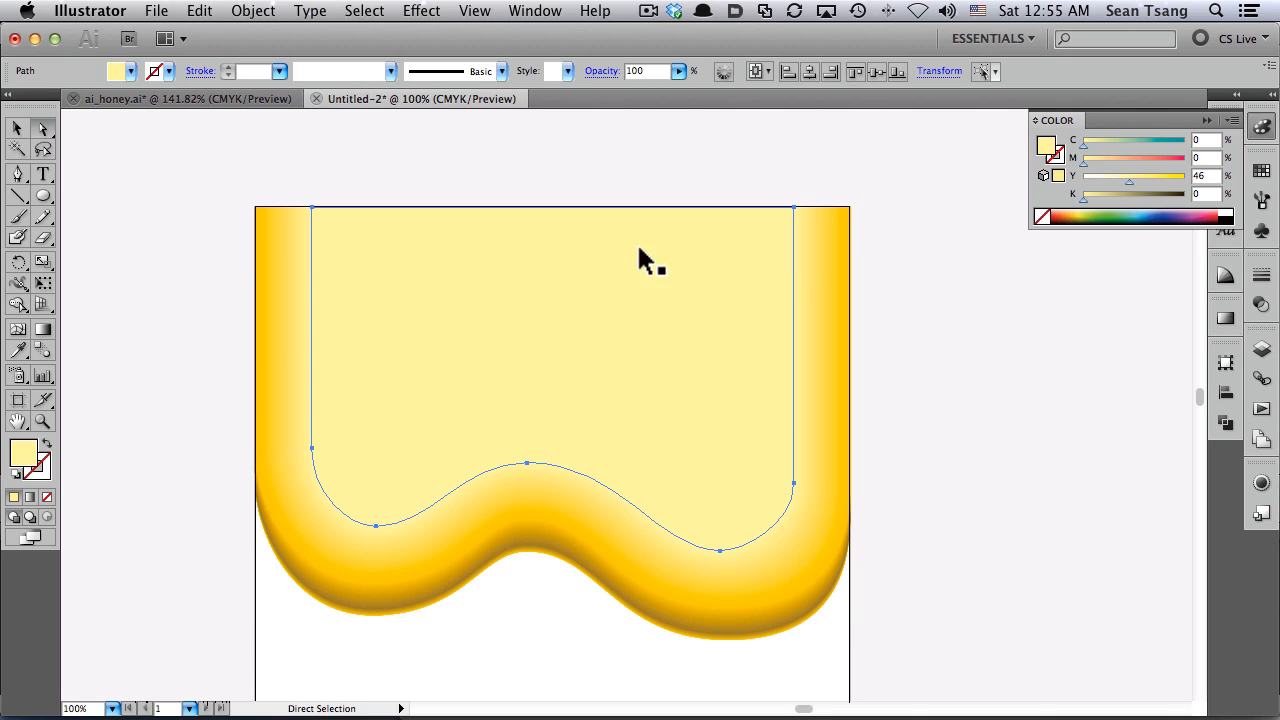
pyautogui.moveTo(1129, 184); pyautogui.dragTo(1170, 184)
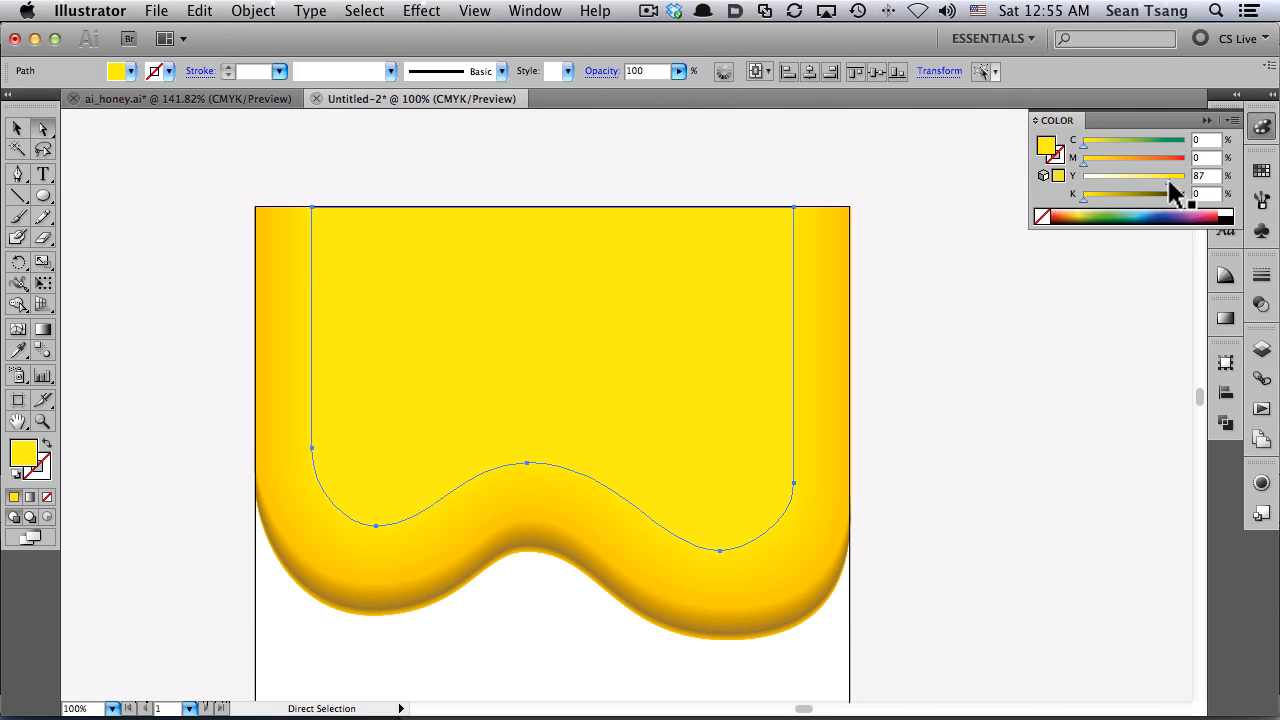
# Move the orange-yellow path just inside the blend's brown band slightly down, closer to the brown path
pyautogui.click(932, 442)
pyautogui.click(720, 588)
pyautogui.click(715, 619)
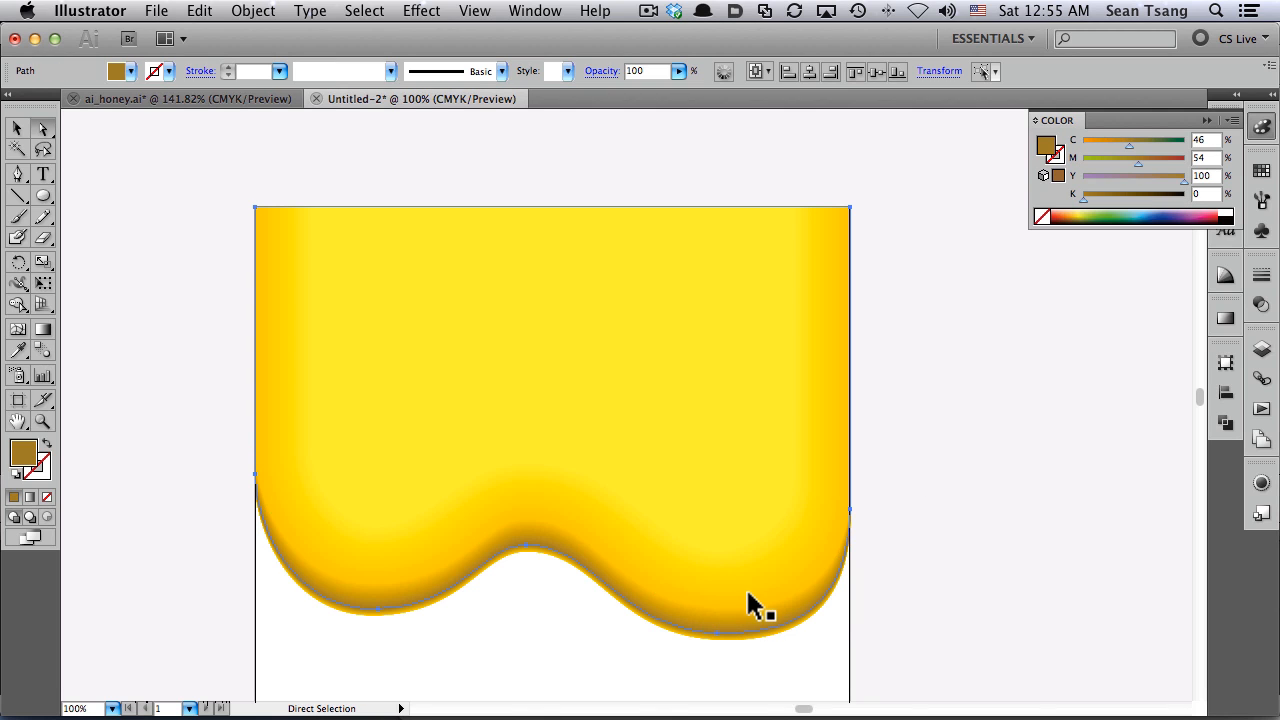
pyautogui.moveTo(746, 589); pyautogui.dragTo(745, 600)
pyautogui.click(744, 606)
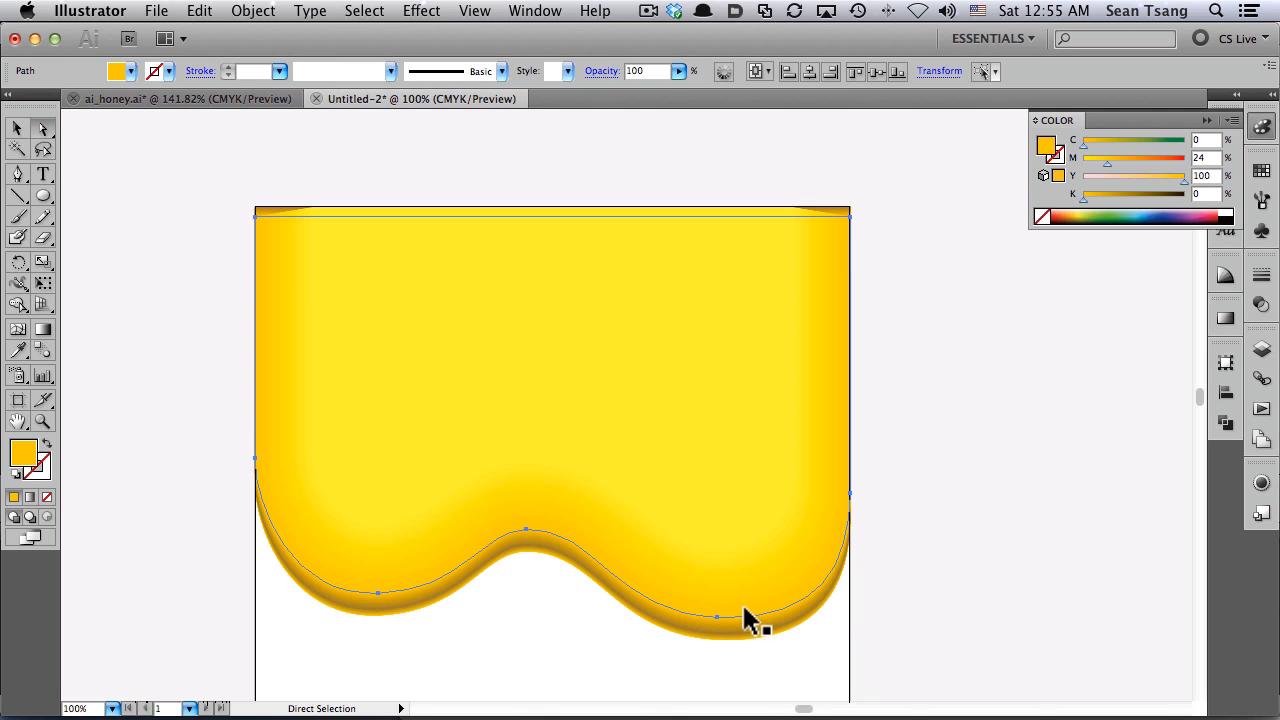
pyautogui.click(813, 650)
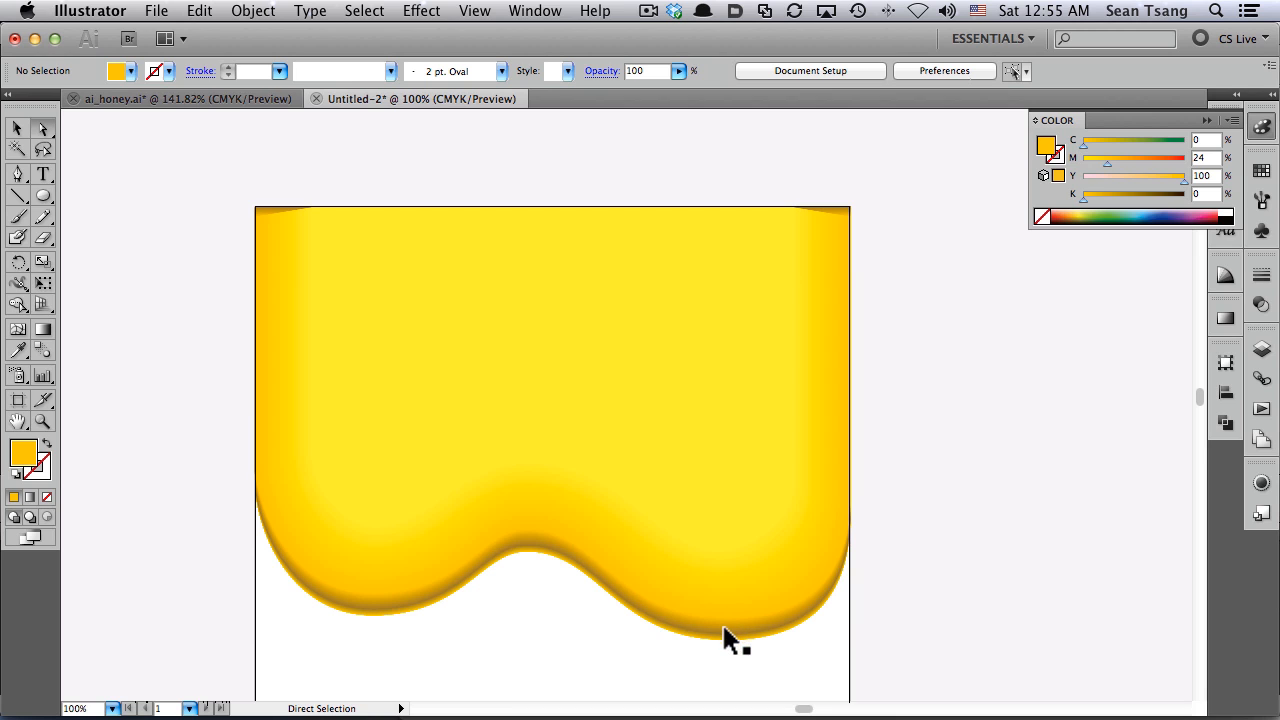
# Move the orange-yellow path inside the brown band slightly back up to widen the band's shading
pyautogui.press('super+space')
pyautogui.moveTo(568, 530); pyautogui.dragTo(855, 681)
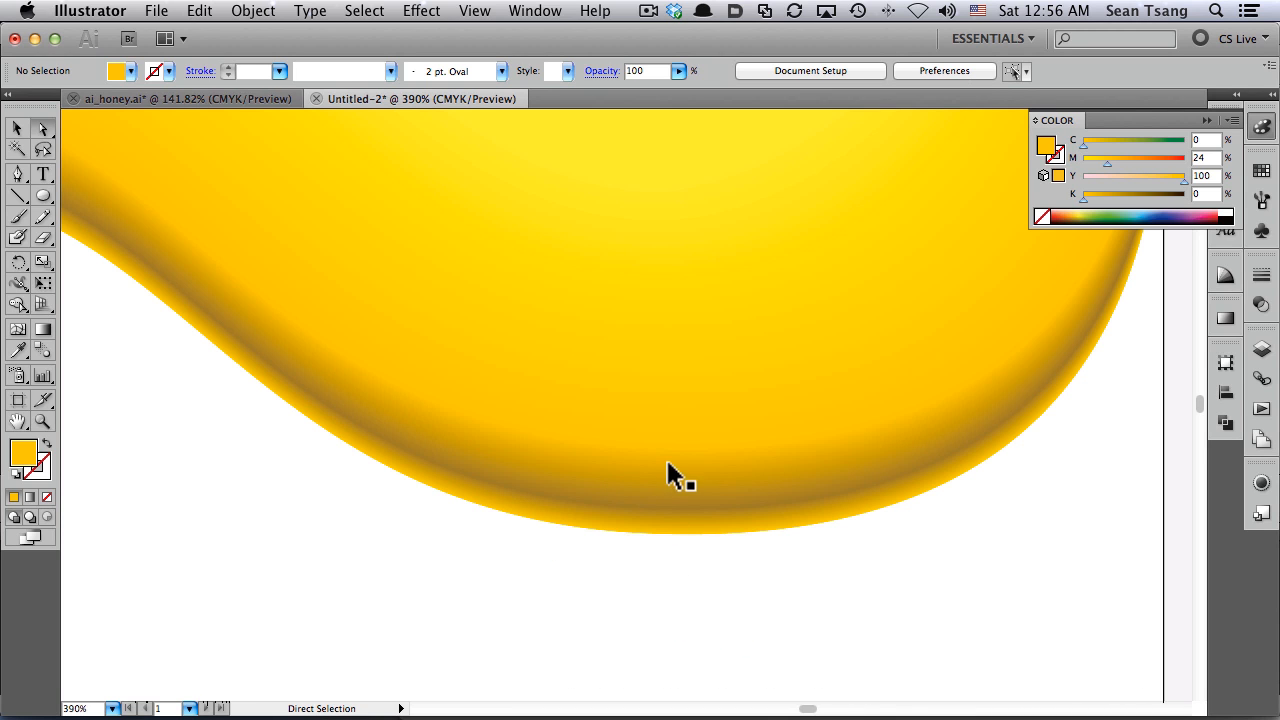
pyautogui.moveTo(720, 411); pyautogui.dragTo(723, 392)
pyautogui.click(690, 592)
# Recolour the brown band path to cyan 33%, magenta 42%, yellow 100% and black 25%
pyautogui.click(660, 492)
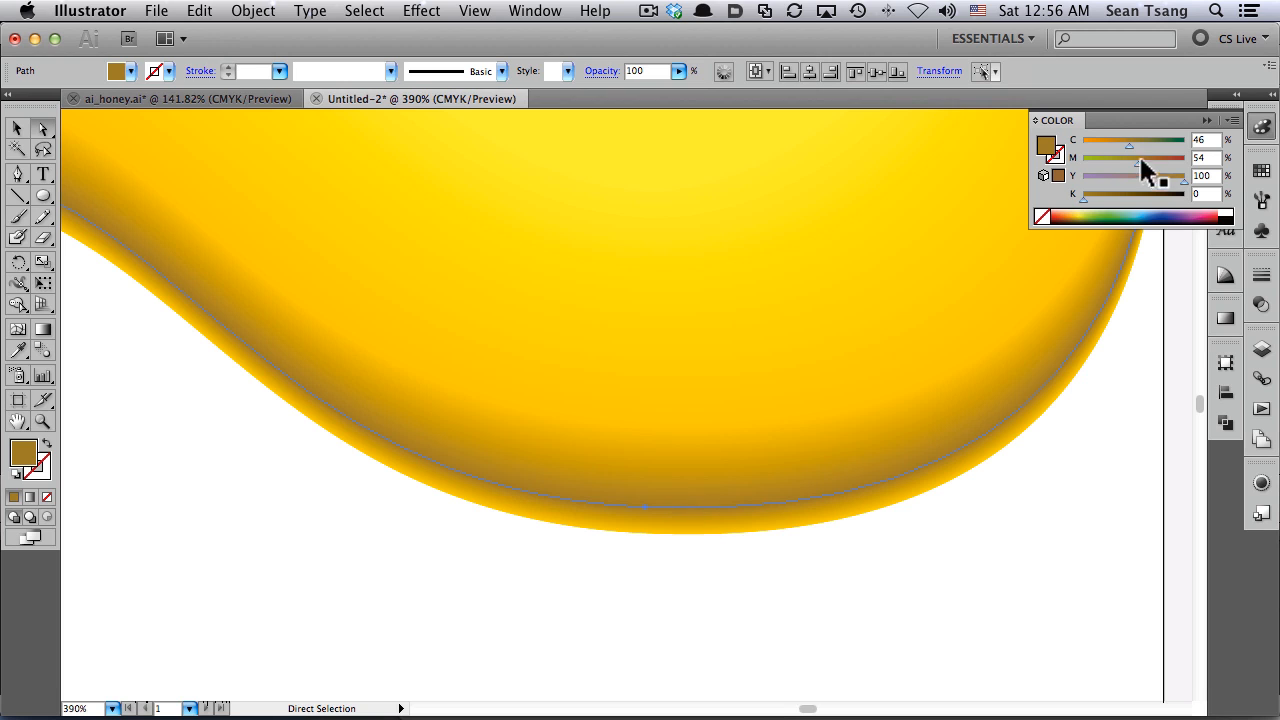
pyautogui.moveTo(1113, 196); pyautogui.dragTo(1103, 194)
pyautogui.moveTo(1133, 142)
pyautogui.mouseDown()
pyautogui.moveTo(1121, 139)
pyautogui.moveTo(1123, 158)
pyautogui.mouseUp()
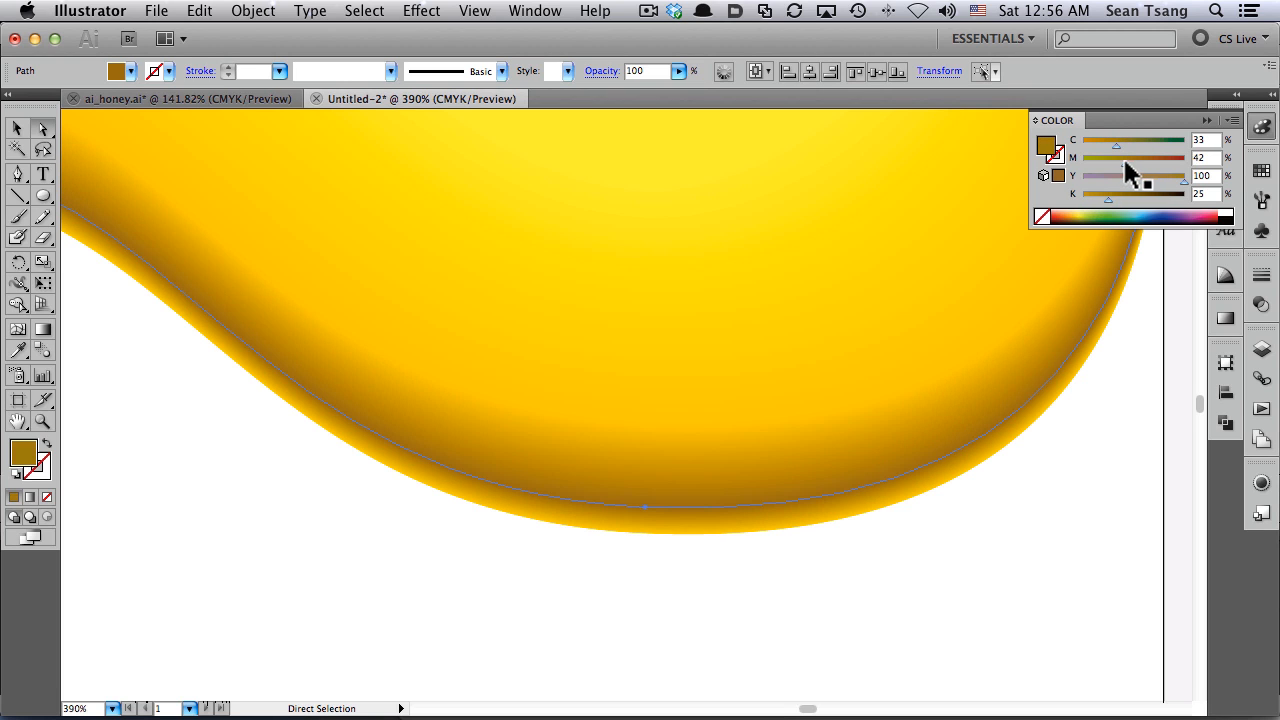
pyautogui.click(577, 547)
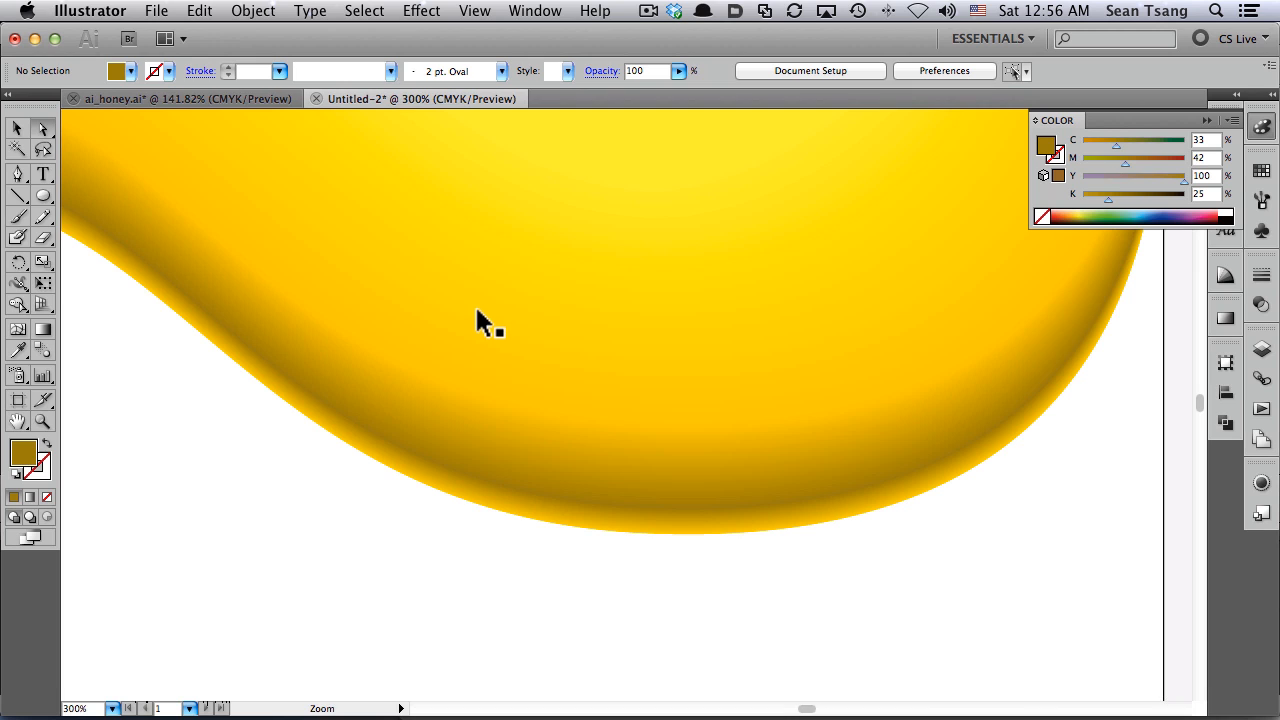
# Set magenta to 35% on the blend's outermost drip path
pyautogui.press('super+minus')
pyautogui.click(724, 500)
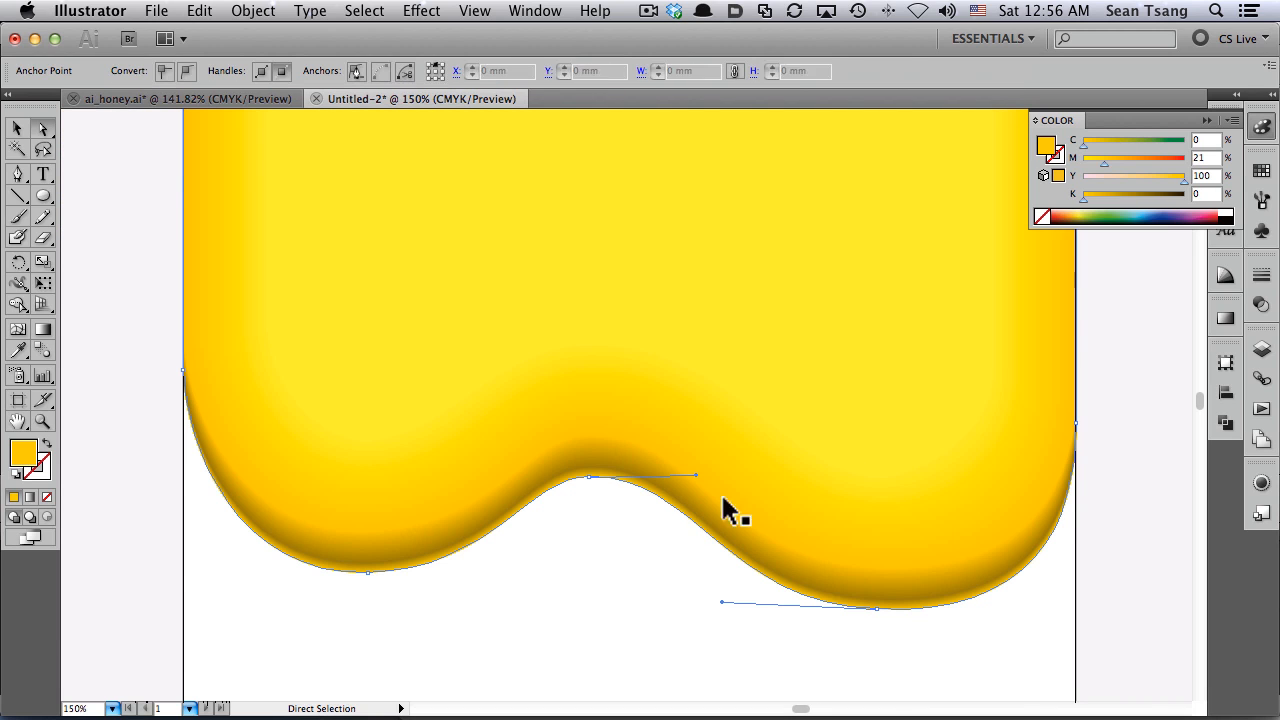
pyautogui.click(683, 507)
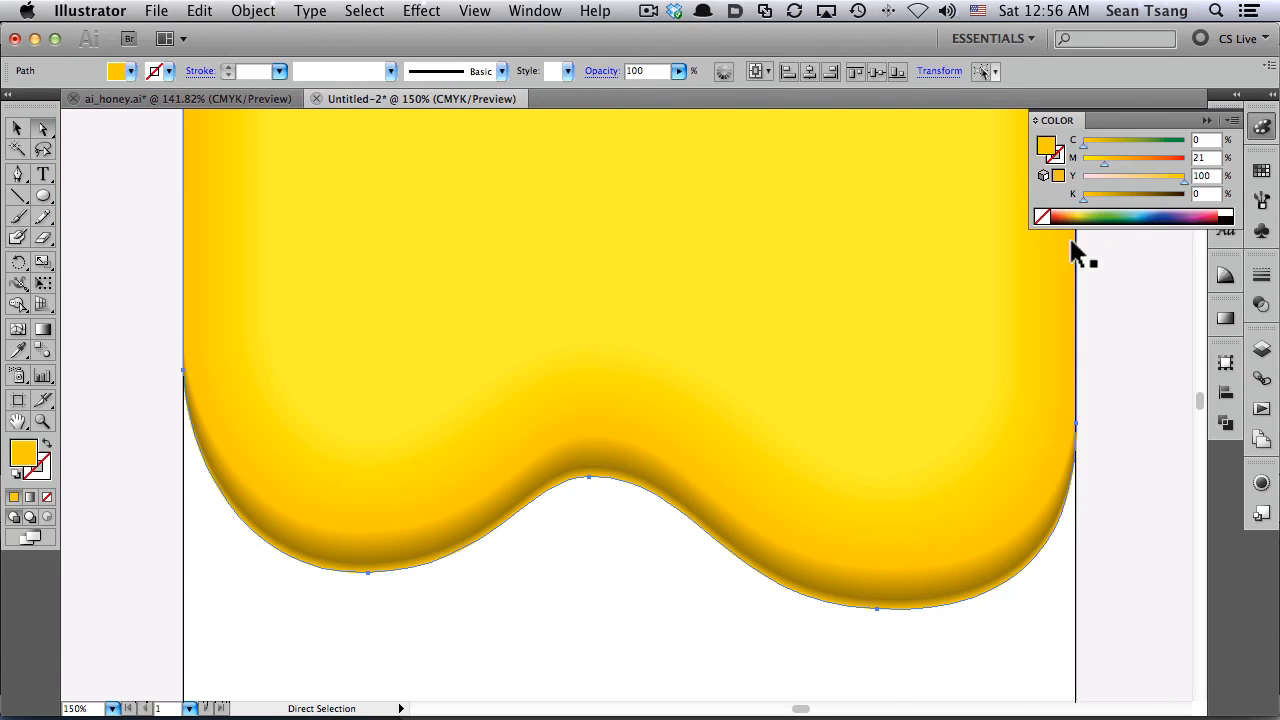
pyautogui.click(1120, 162)
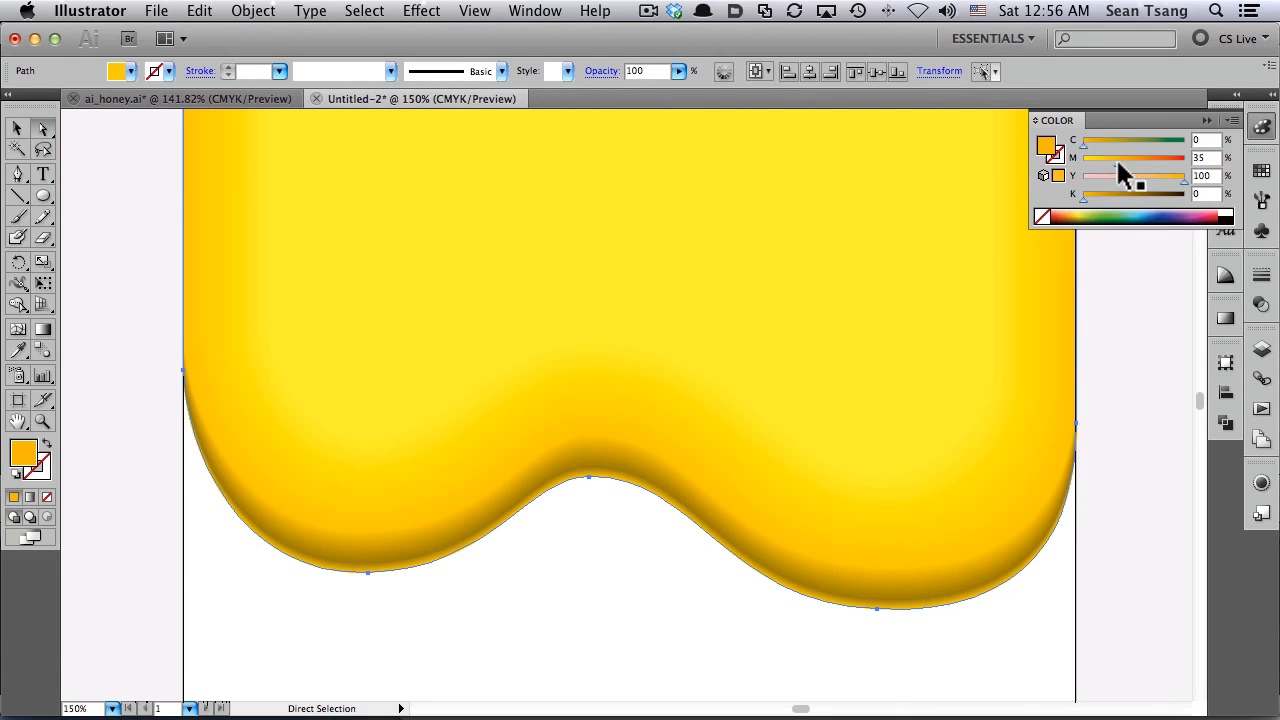
pyautogui.click(540, 612)
# Copy the top honey drip blend from the ai_honey.ai document
pyautogui.click(228, 99)
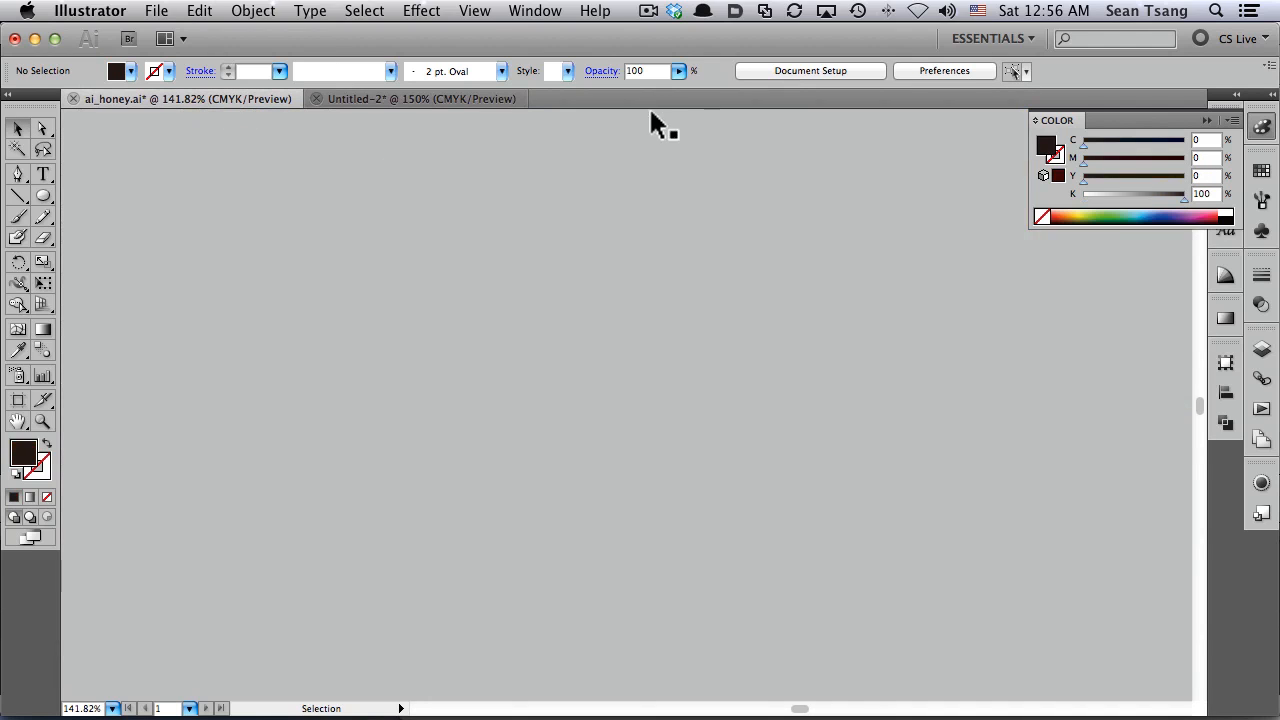
pyautogui.click(262, 468)
pyautogui.press('super+c')
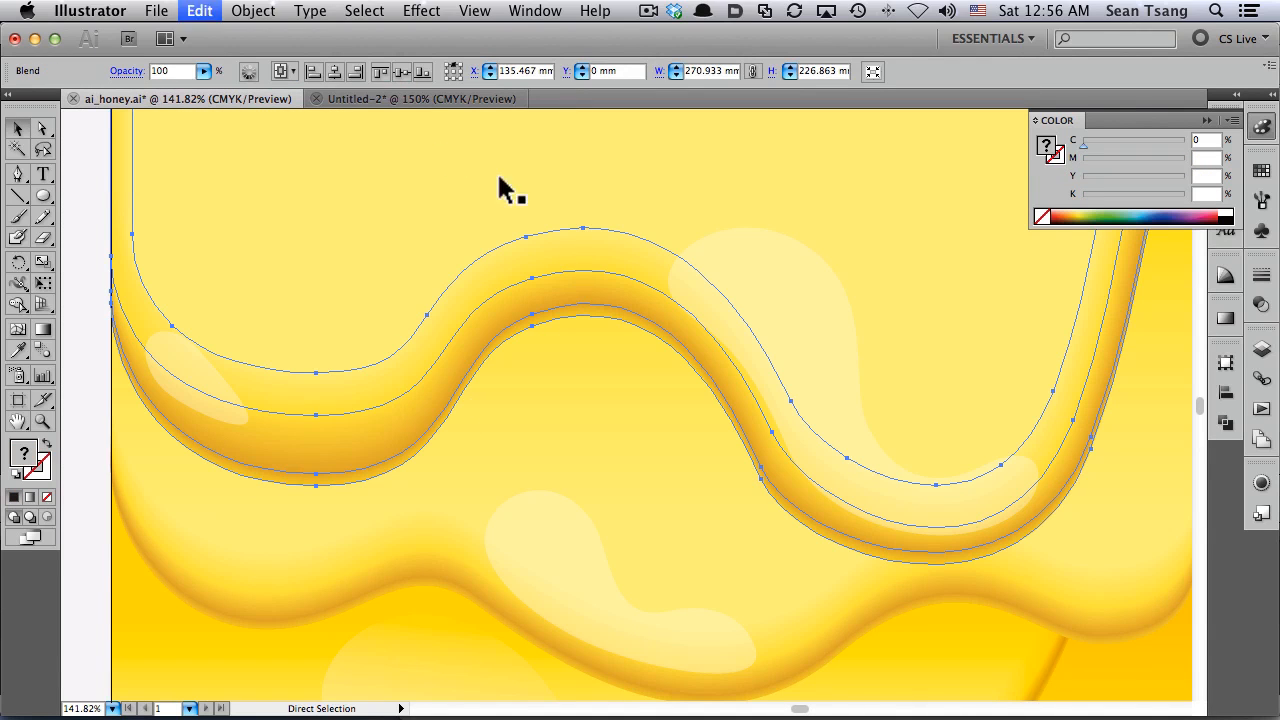
# Paste the copied honey blend into the Untitled-2 document and move it beside the page's right edge as a colour reference
pyautogui.click(391, 100)
pyautogui.keyDown('alt'); pyautogui.keyDown('super'); pyautogui.click(695, 406); pyautogui.keyUp('super'); pyautogui.keyUp('alt')
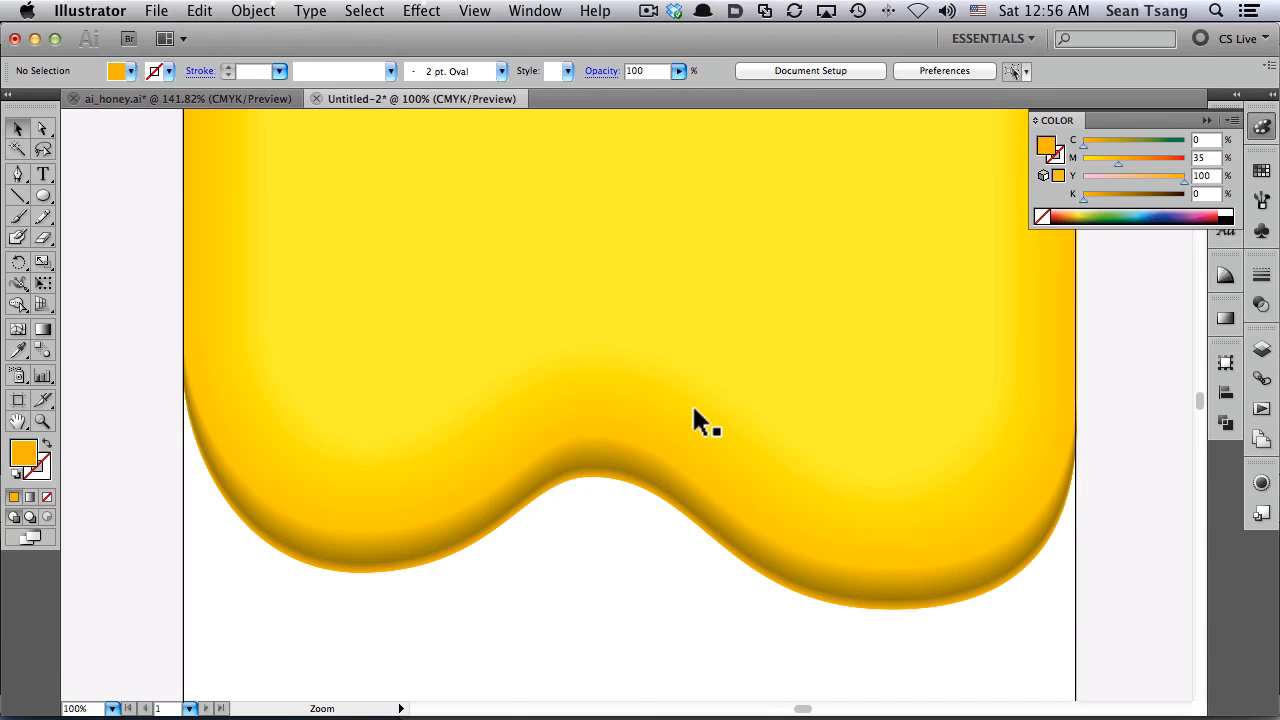
pyautogui.moveTo(805, 390); pyautogui.dragTo(565, 384)
pyautogui.press('super+v')
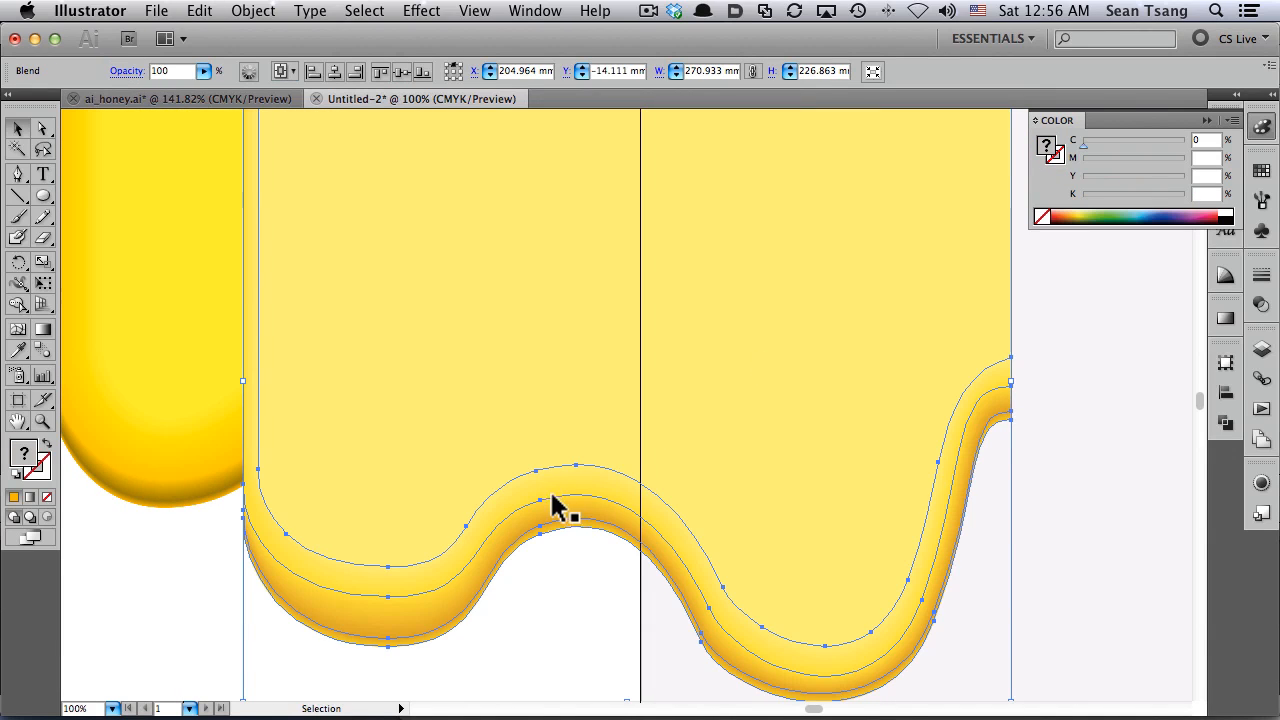
pyautogui.moveTo(551, 509)
pyautogui.mouseDown()
pyautogui.moveTo(960, 371)
pyautogui.moveTo(612, 535)
pyautogui.moveTo(540, 527)
pyautogui.mouseUp()
pyautogui.press('a')
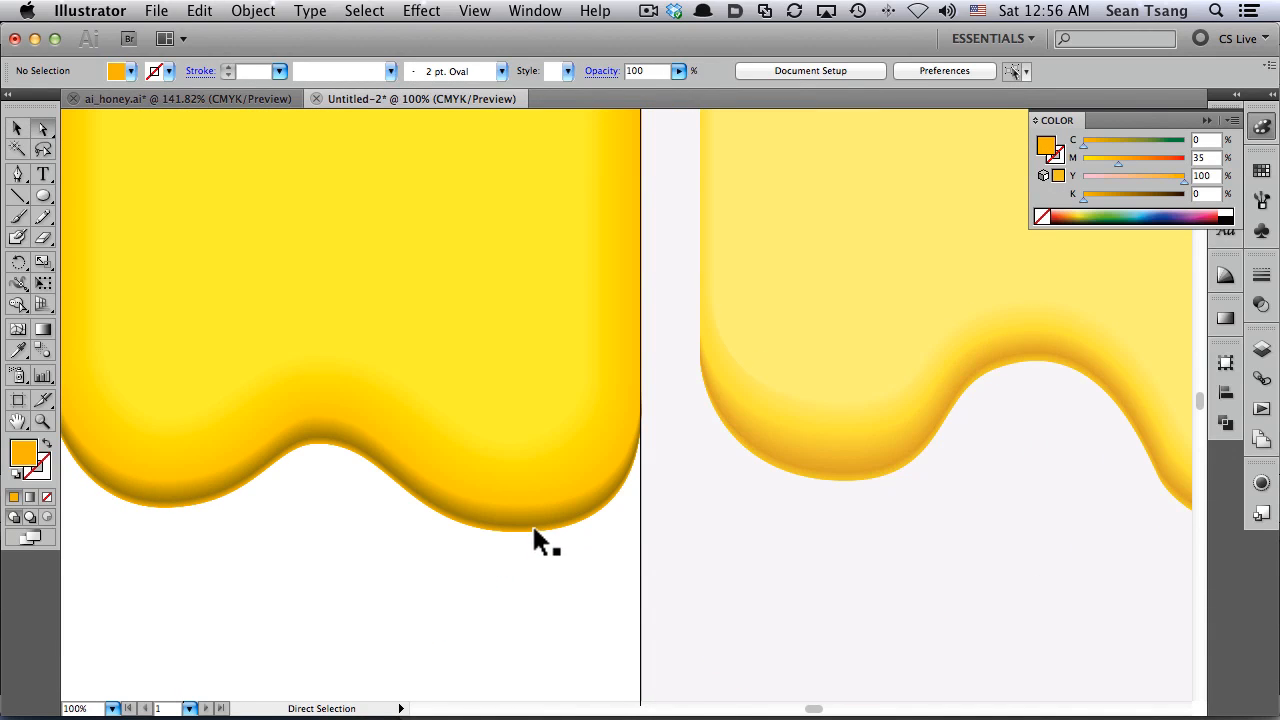
# Recolour the blend's outermost drip path with the Eyedropper, sampling the outer edge of the reference honey drip
pyautogui.click(533, 524)
pyautogui.moveTo(338, 393); pyautogui.dragTo(832, 634)
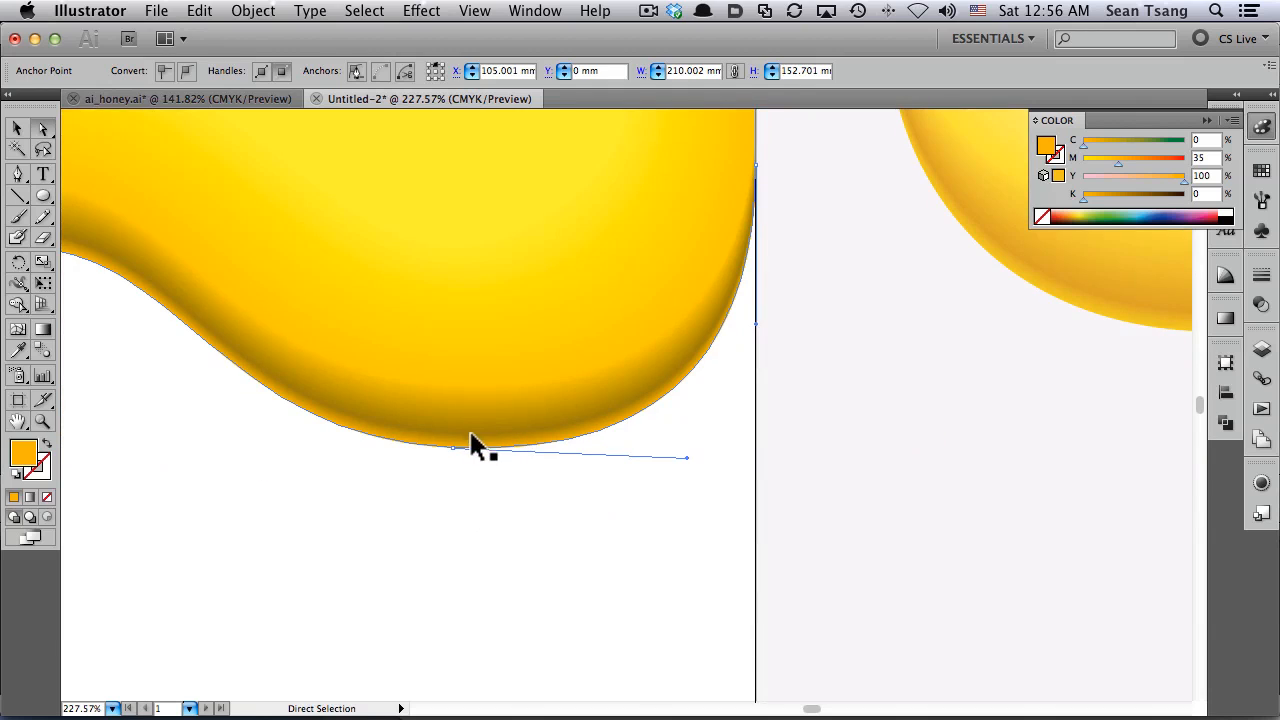
pyautogui.click(472, 434)
pyautogui.keyDown('alt'); pyautogui.keyDown('super'); pyautogui.click(816, 385); pyautogui.keyUp('super'); pyautogui.keyUp('alt')
pyautogui.hscroll(5, 818, 390)
pyautogui.scroll(1, 818, 390)
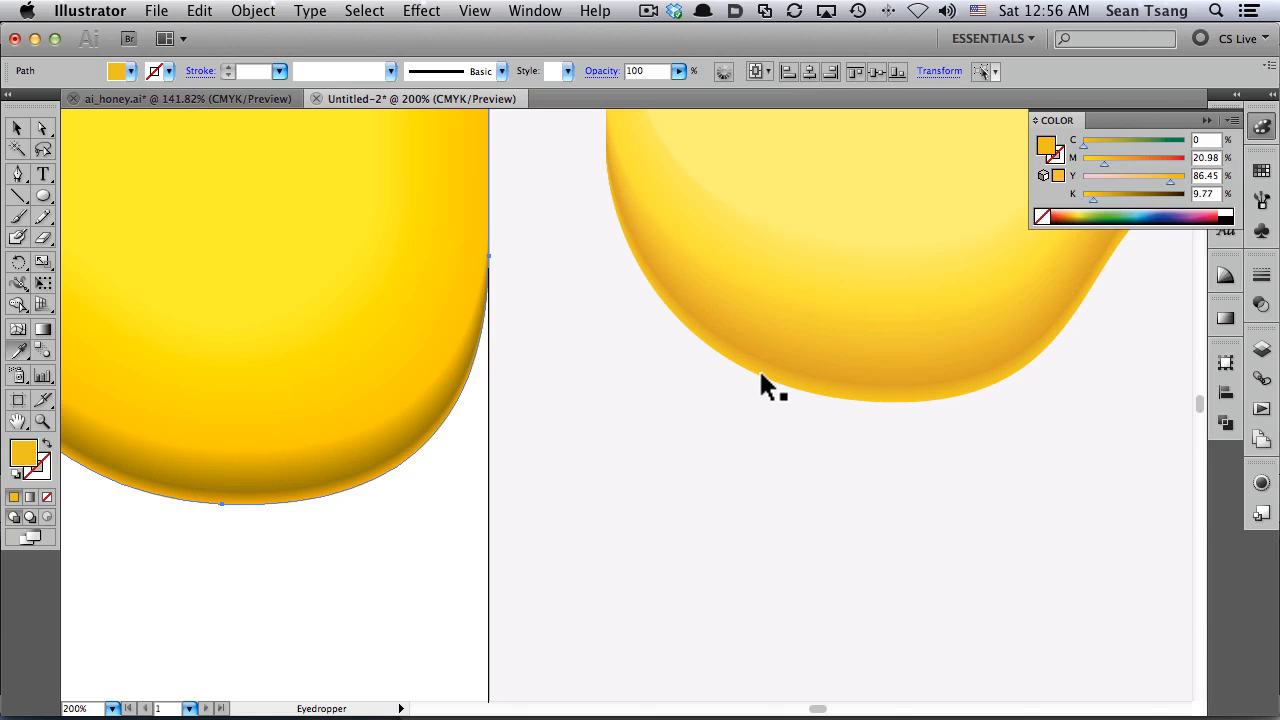
# Recolour the brown band path with the Eyedropper, sampling the darker orange near the reference drip's edge
pyautogui.click(270, 490)
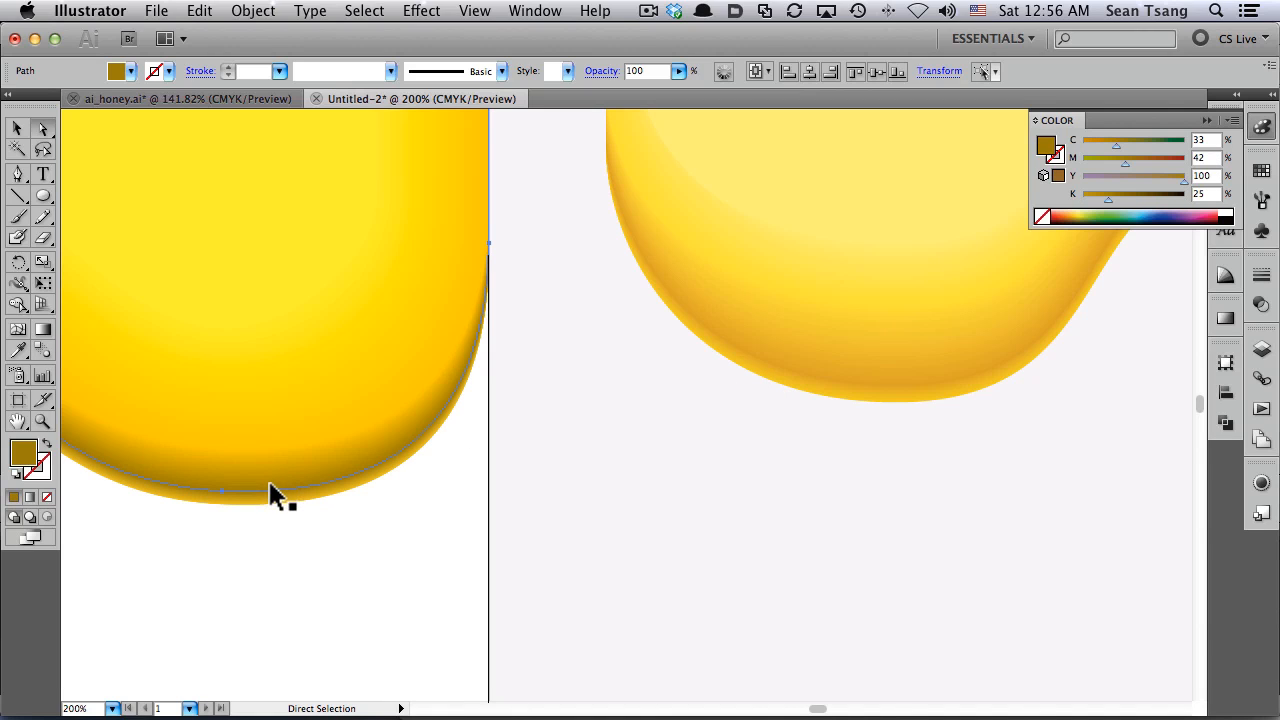
pyautogui.click(22, 350)
pyautogui.click(763, 356)
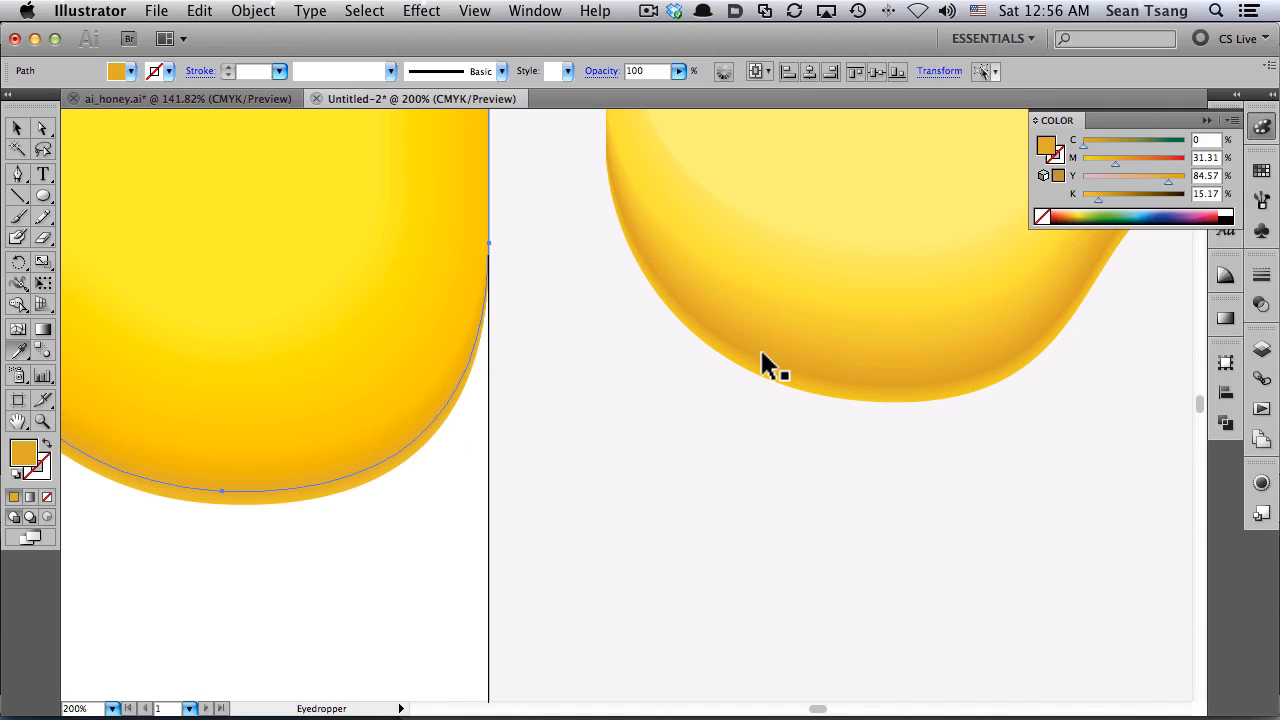
# Recolour the orange-yellow path inside the dark band with the Eyedropper, sampling the reference drip's mid-yellow area
pyautogui.press('a')
pyautogui.click(370, 384)
pyautogui.press('i')
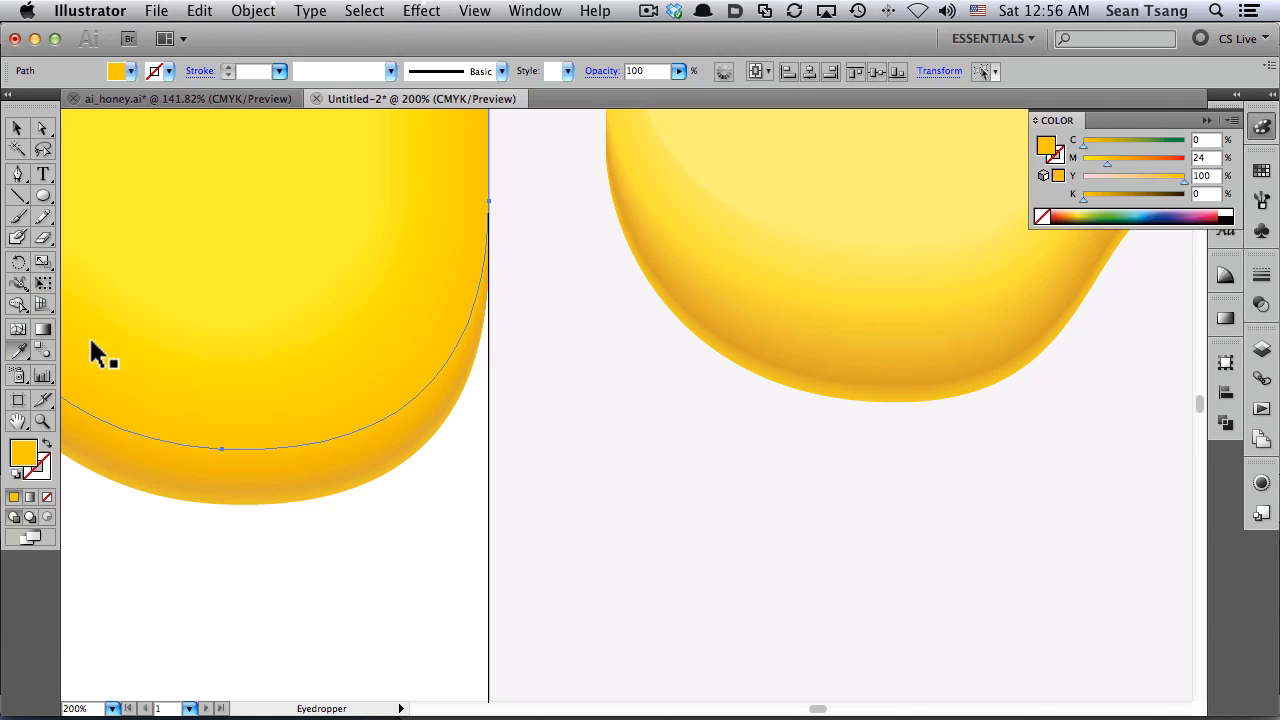
pyautogui.click(794, 286)
# Recolour the innermost drip shape with the Eyedropper, sampling the reference drip's pale yellow (magenta 2%, yellow 62%)
pyautogui.press('a')
pyautogui.click(220, 198)
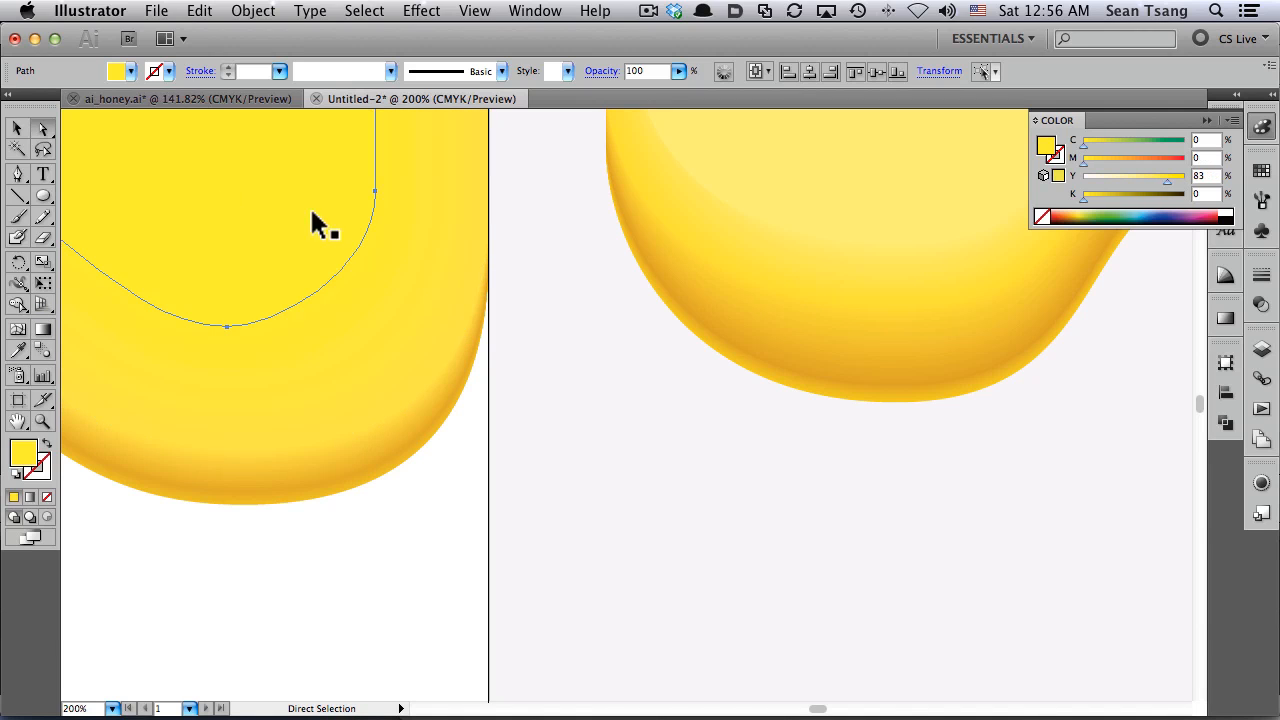
pyautogui.click(20, 350)
pyautogui.press('v')
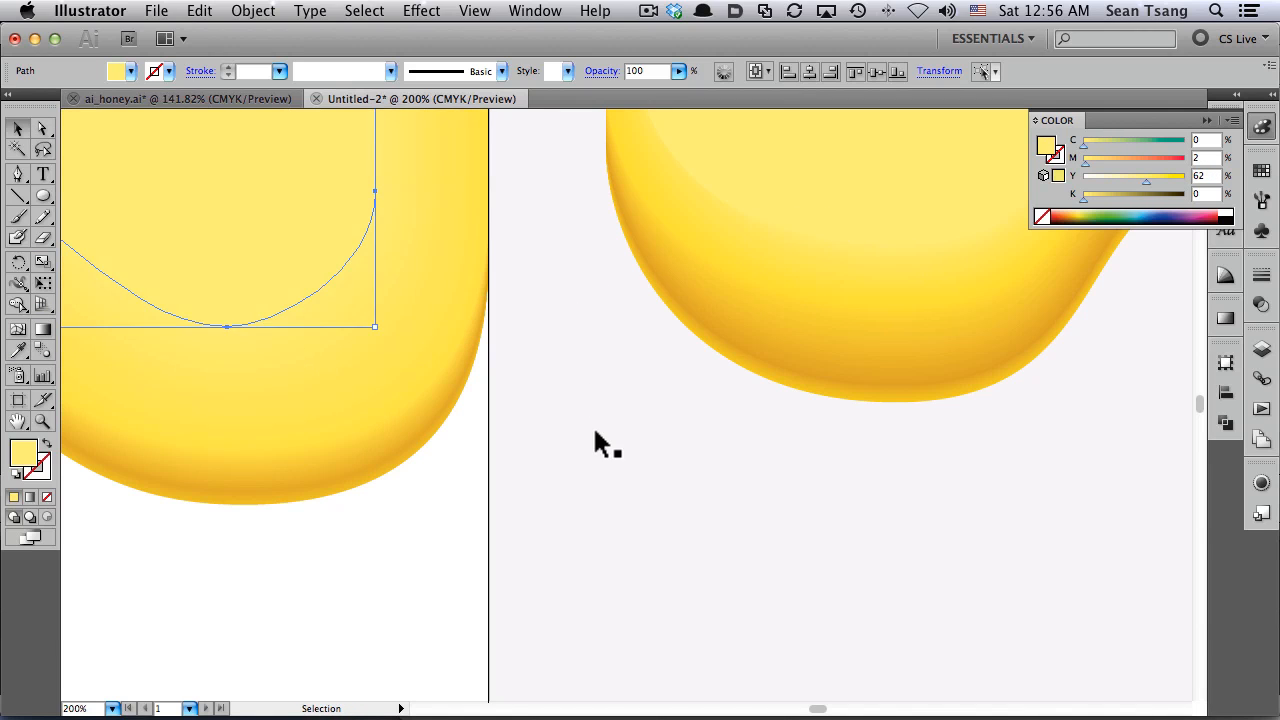
pyautogui.click(592, 427)
# Delete the pasted reference honey drip beside the page
pyautogui.press('super+minus')
pyautogui.press('super+minus')
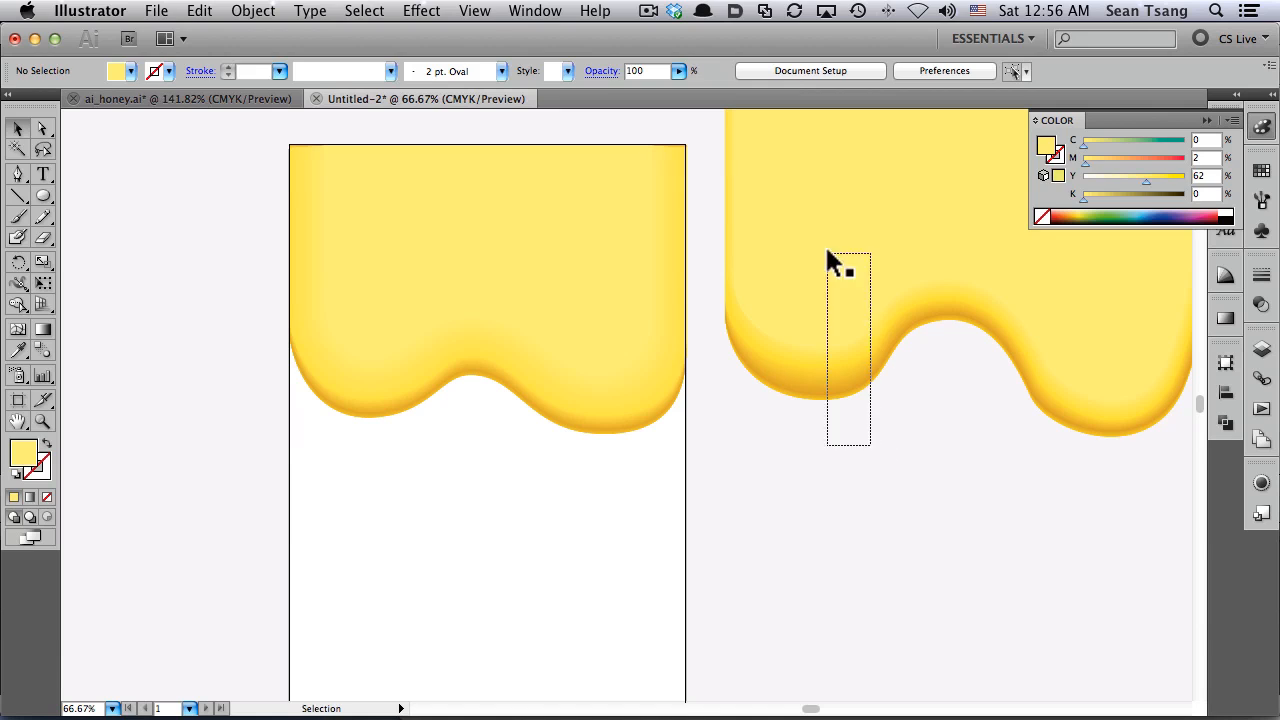
pyautogui.moveTo(827, 253); pyautogui.dragTo(830, 256)
pyautogui.press('Delete')
pyautogui.hscroll(-3, 754, 414)
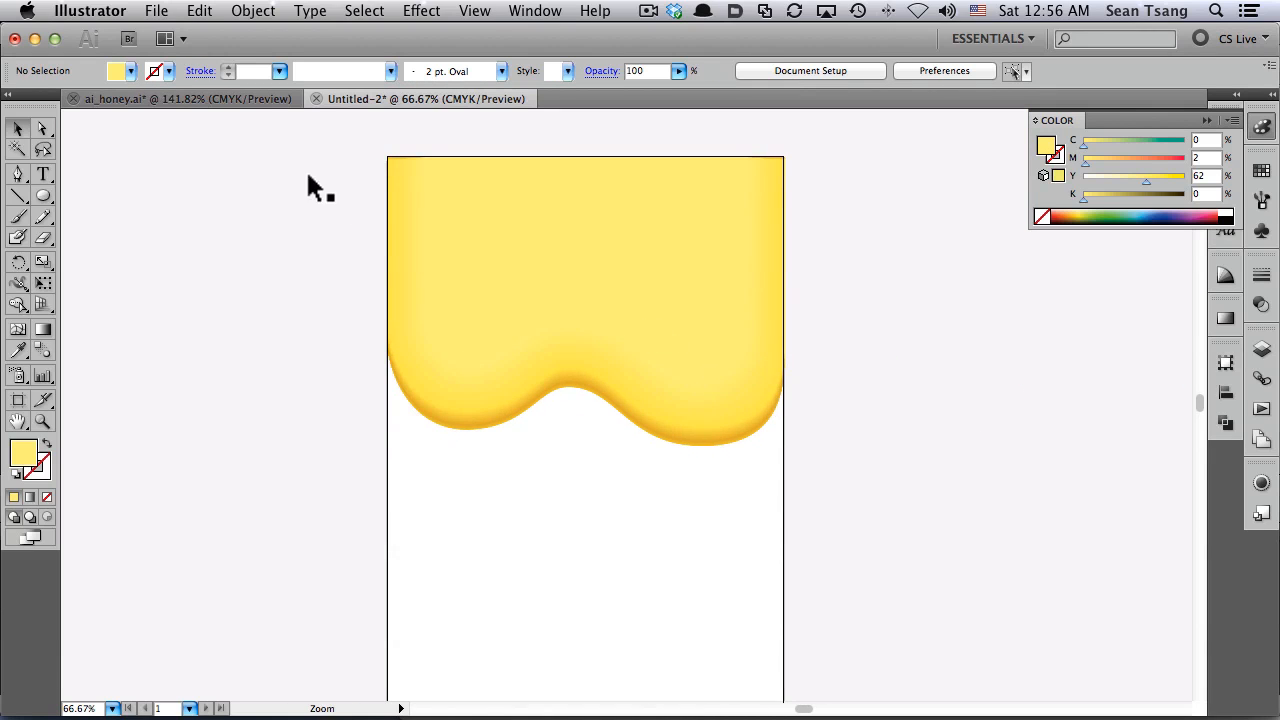
# Draw a narrow upright ellipse over the left lobe of the drip and fill it with white
pyautogui.moveTo(308, 175); pyautogui.dragTo(862, 539)
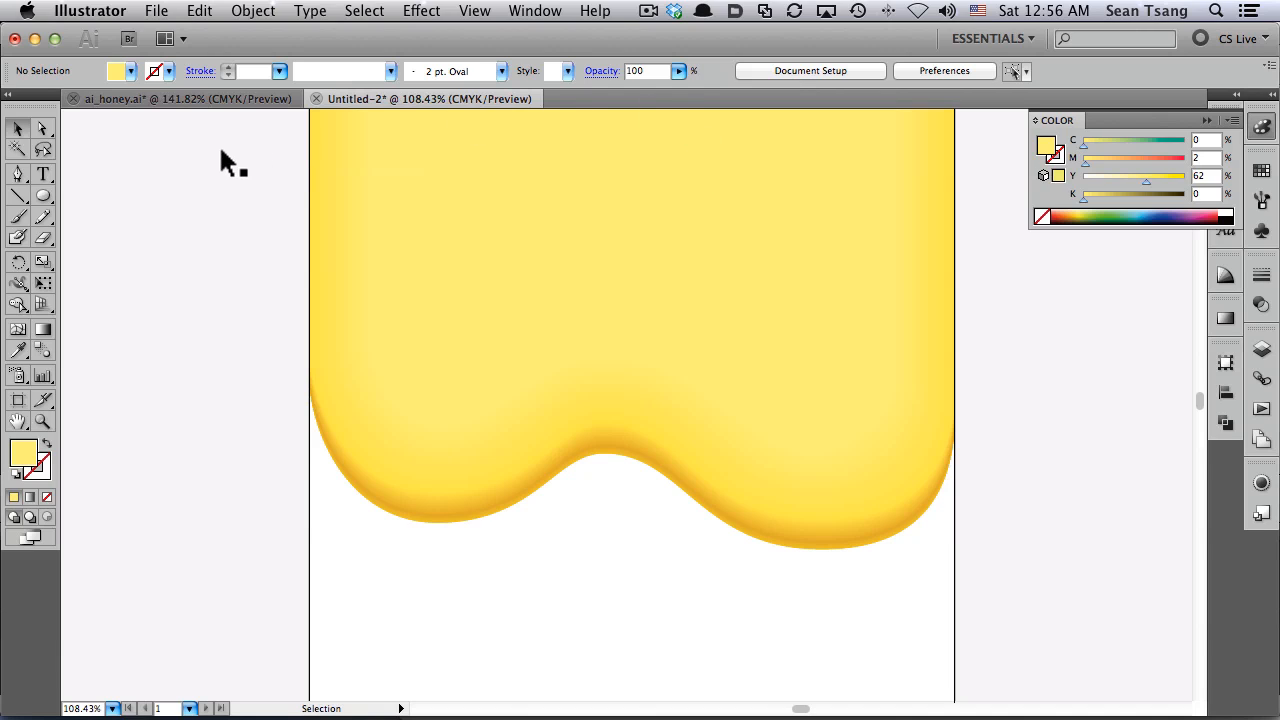
pyautogui.click(47, 195)
pyautogui.moveTo(60, 200); pyautogui.dragTo(116, 238)
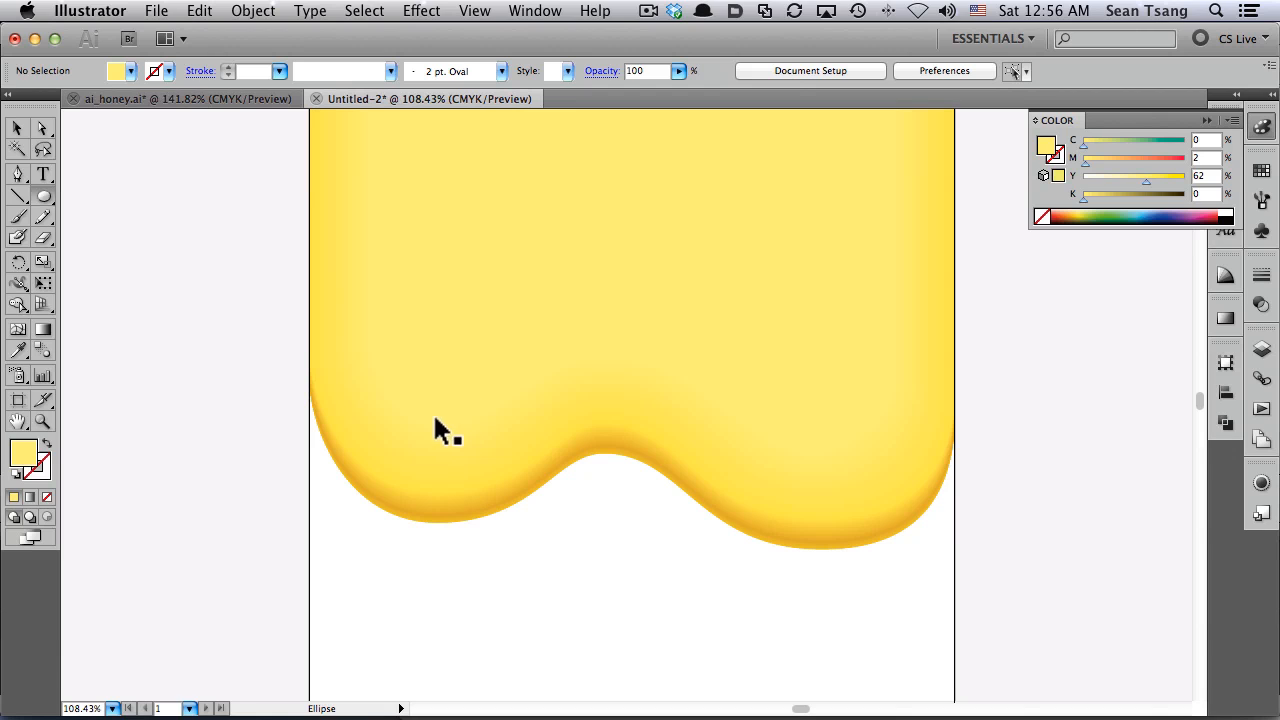
pyautogui.moveTo(254, 257); pyautogui.dragTo(878, 600)
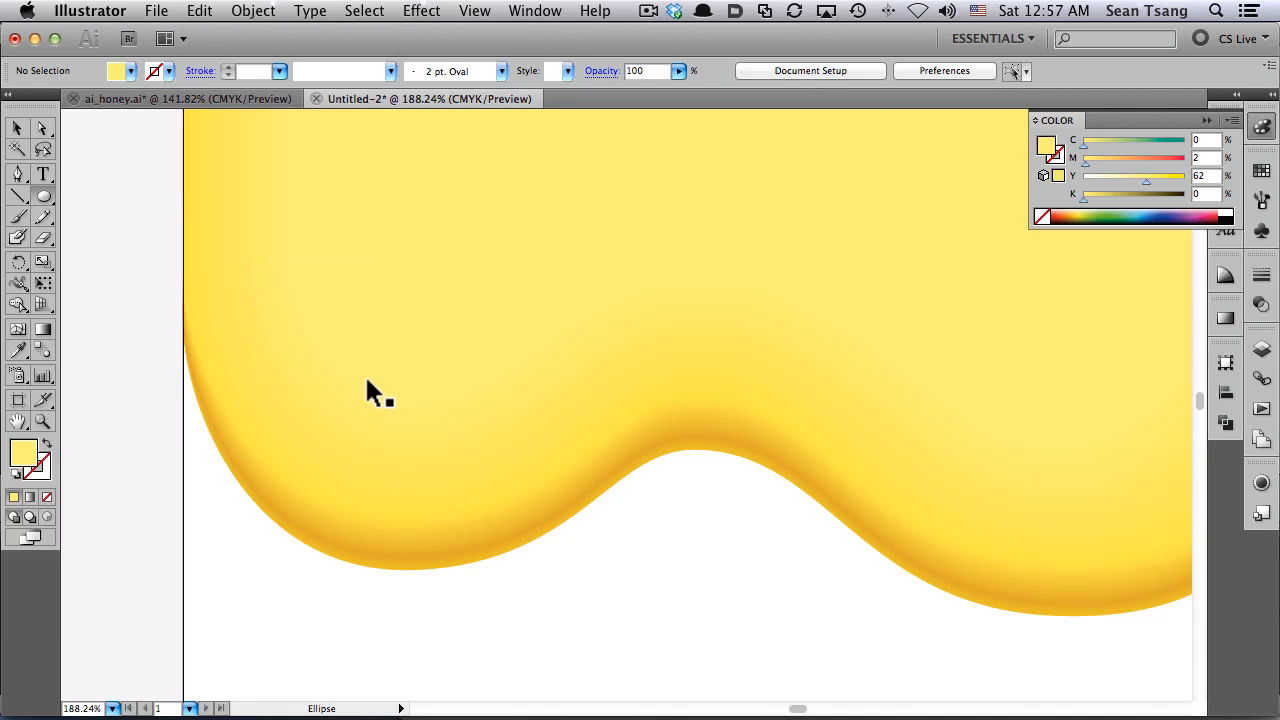
pyautogui.moveTo(306, 327); pyautogui.dragTo(378, 466)
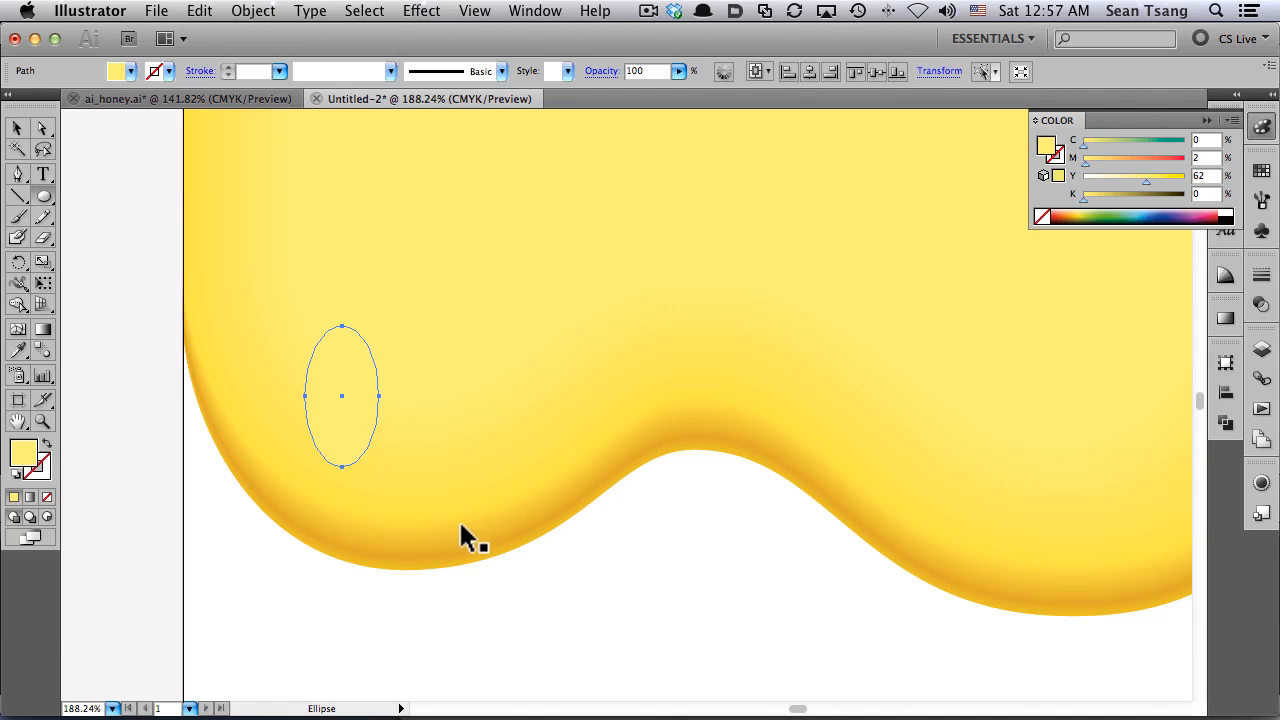
pyautogui.click(1227, 218)
pyautogui.press('v')
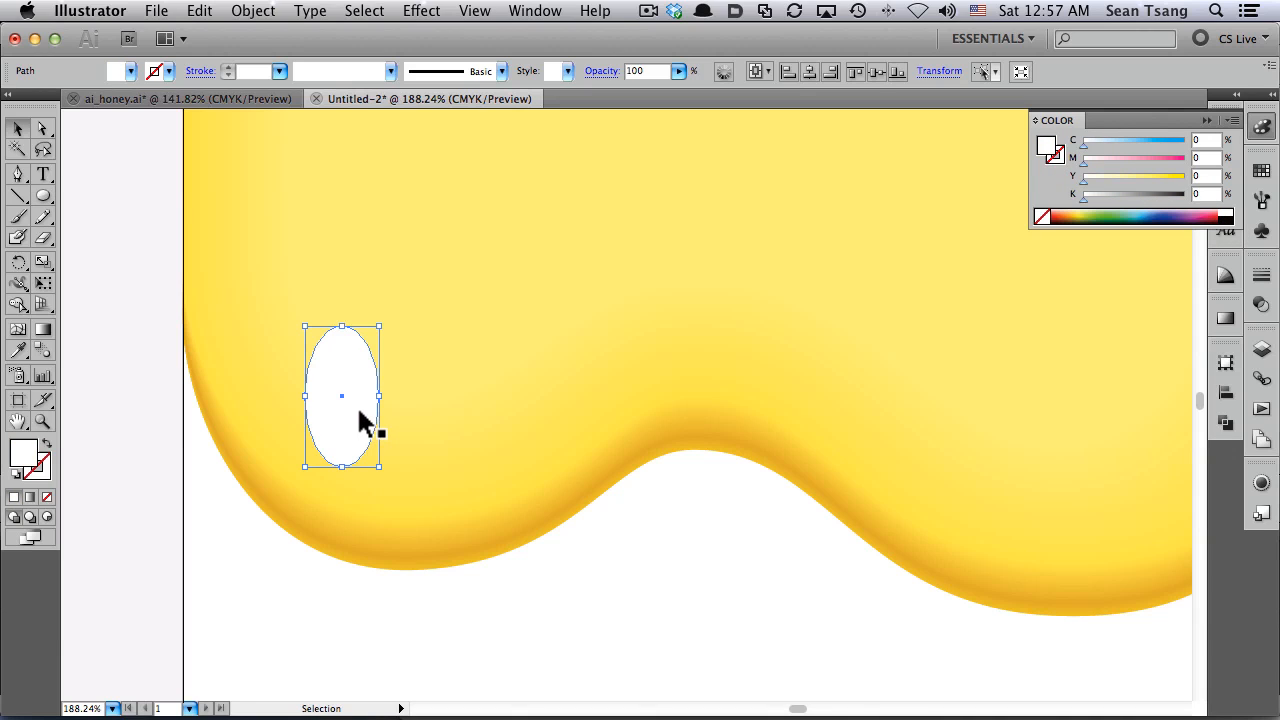
# Rotate the white ellipse counter-clockwise and move it along the curved lower-left edge of the drip
pyautogui.moveTo(362, 420); pyautogui.dragTo(339, 452)
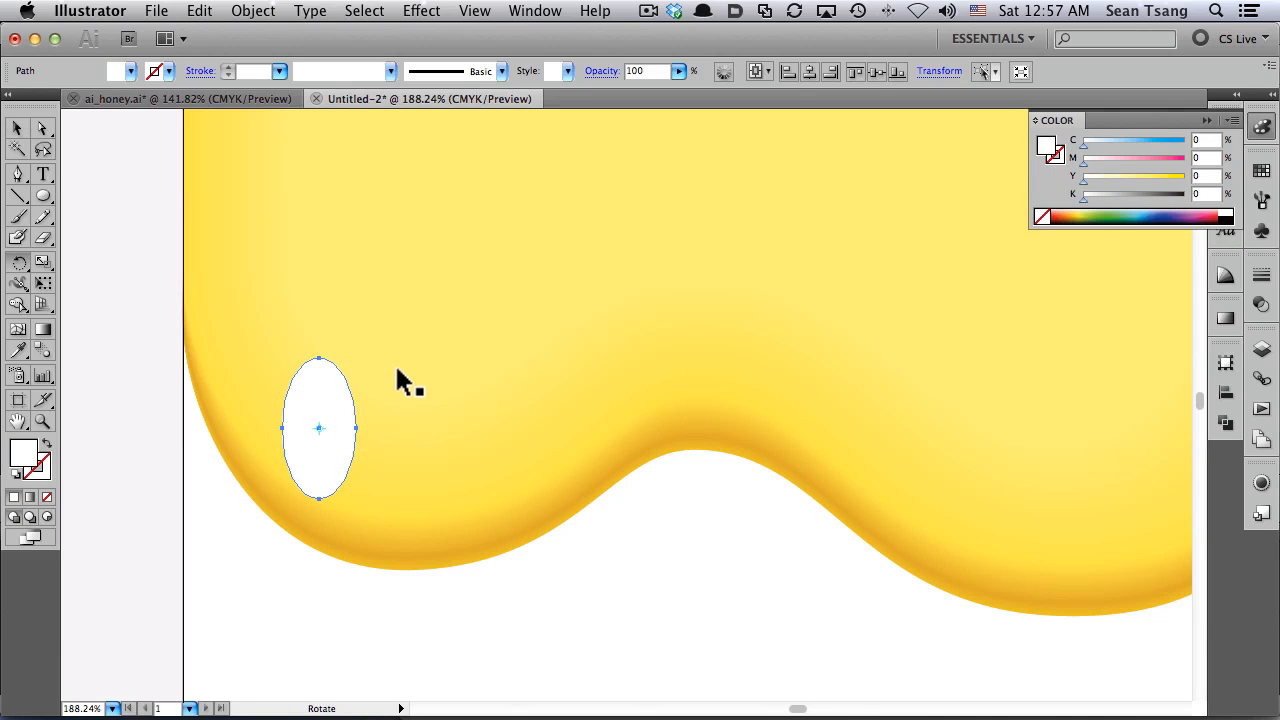
pyautogui.moveTo(398, 380); pyautogui.dragTo(345, 332)
pyautogui.moveTo(331, 437); pyautogui.dragTo(320, 498)
# Reshape the white ellipse into an elongated highlight following the curved lower-left edge of the drip by adjusting its anchor points and handles
pyautogui.press('a')
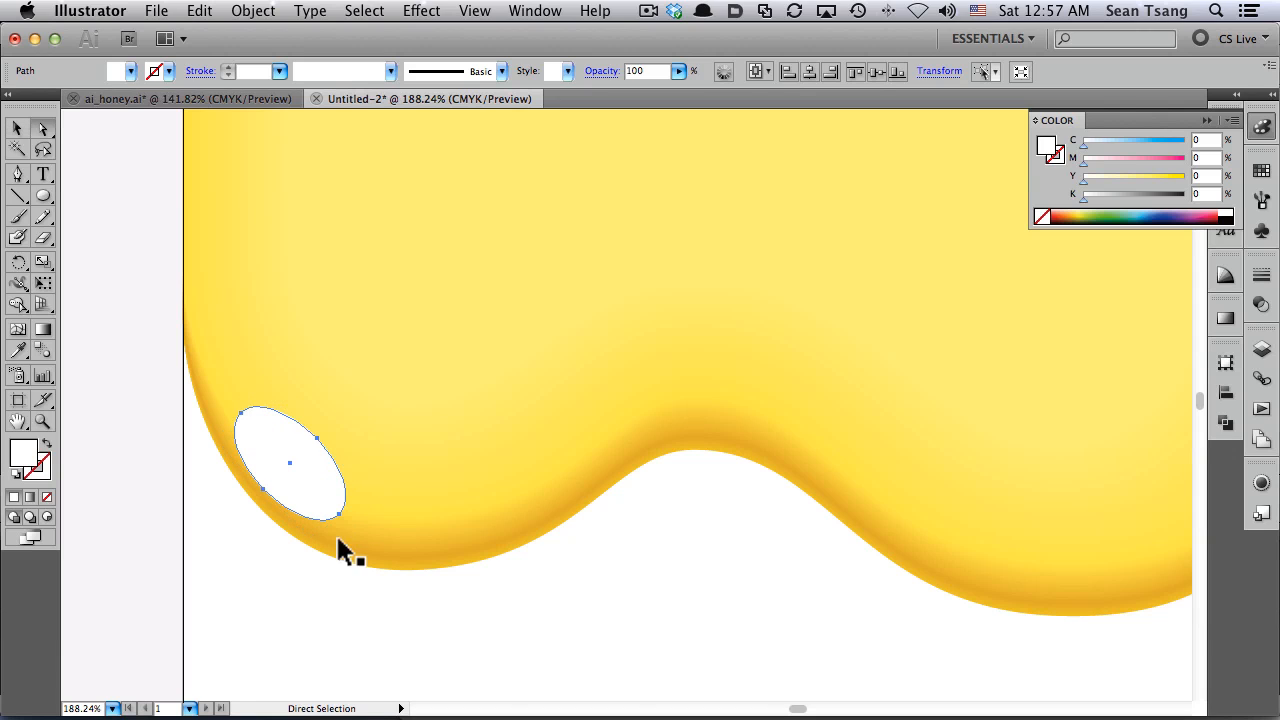
pyautogui.moveTo(161, 351); pyautogui.dragTo(580, 633)
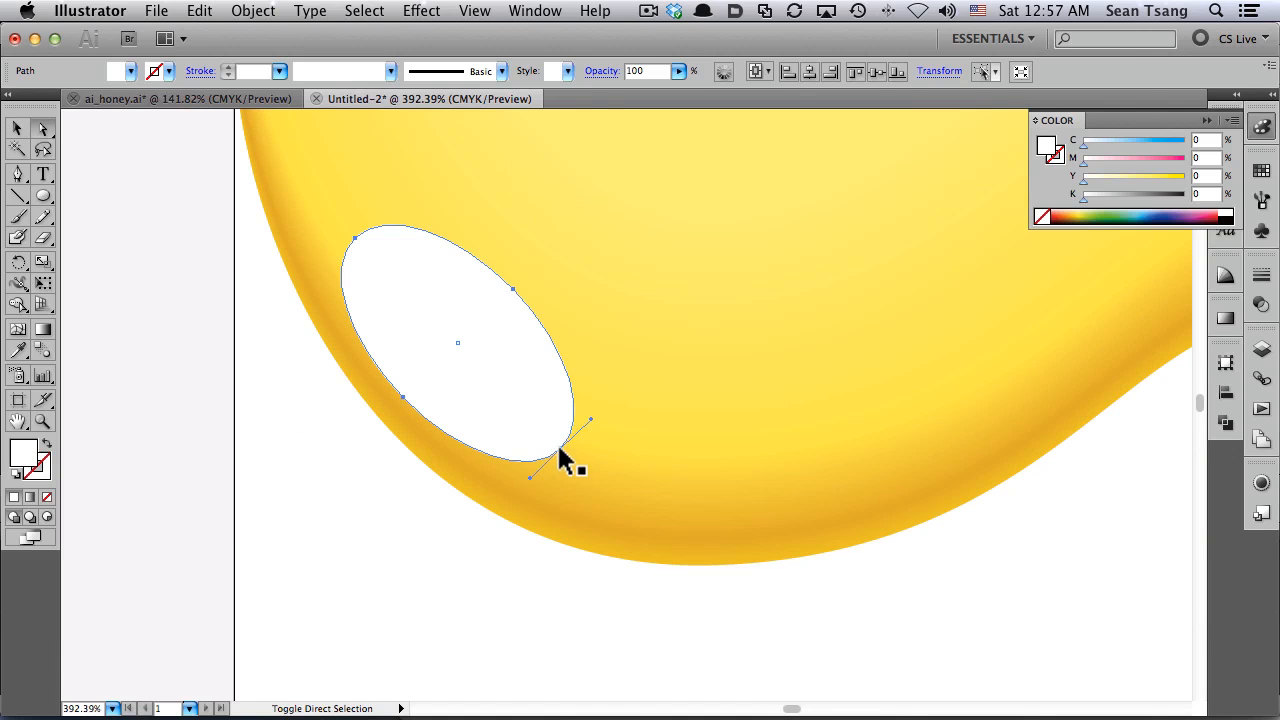
pyautogui.moveTo(560, 450); pyautogui.dragTo(672, 460)
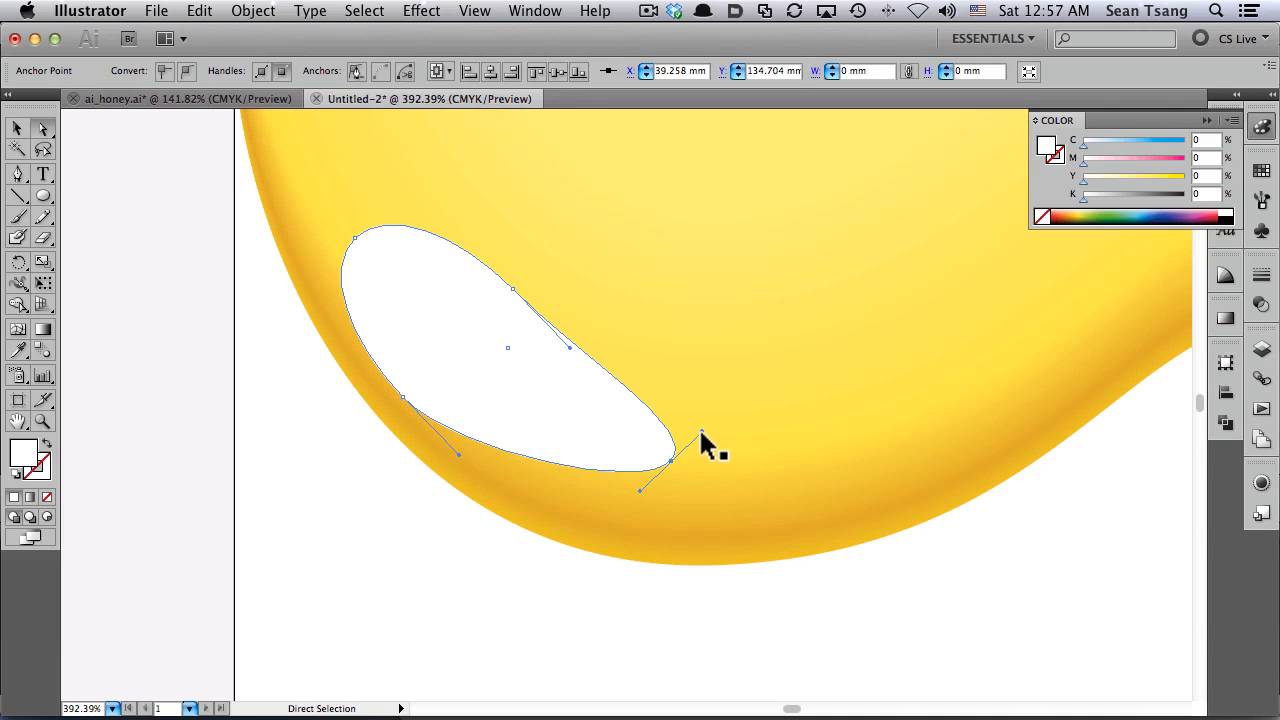
pyautogui.moveTo(355, 239); pyautogui.dragTo(347, 249)
pyautogui.moveTo(345, 338); pyautogui.dragTo(340, 341)
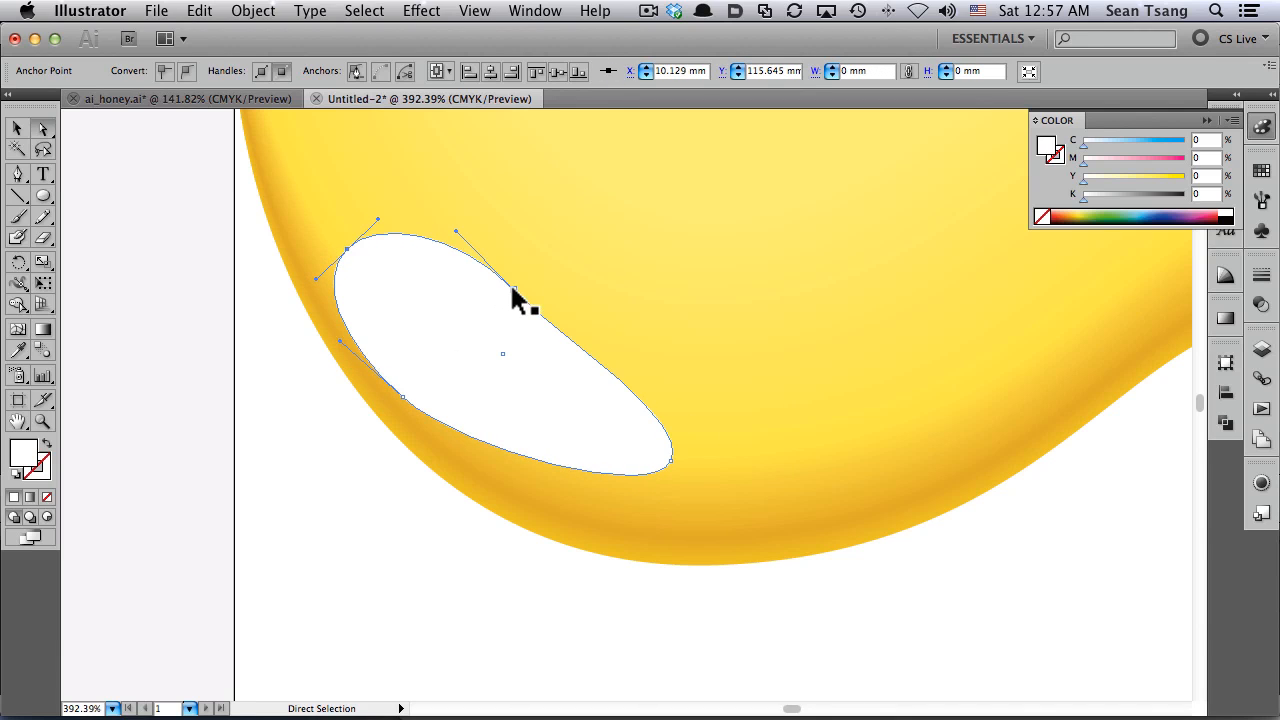
pyautogui.moveTo(510, 282); pyautogui.dragTo(437, 234)
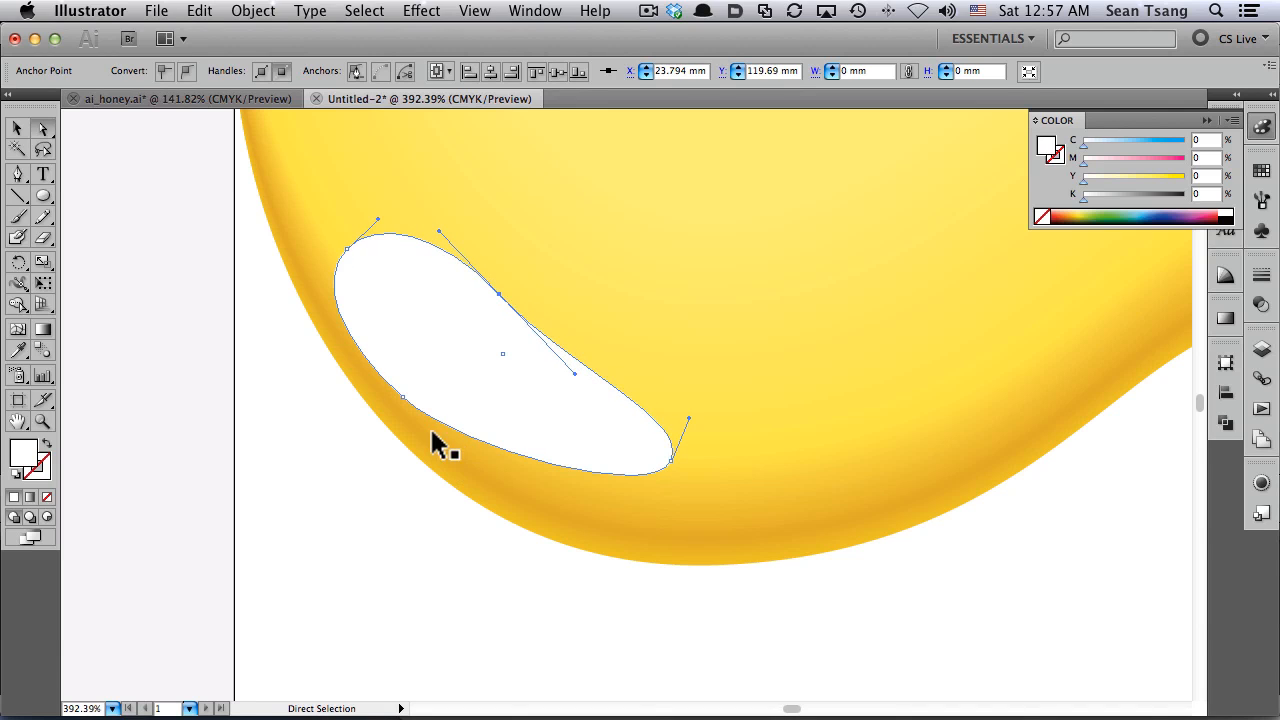
pyautogui.click(403, 398)
pyautogui.click(537, 429)
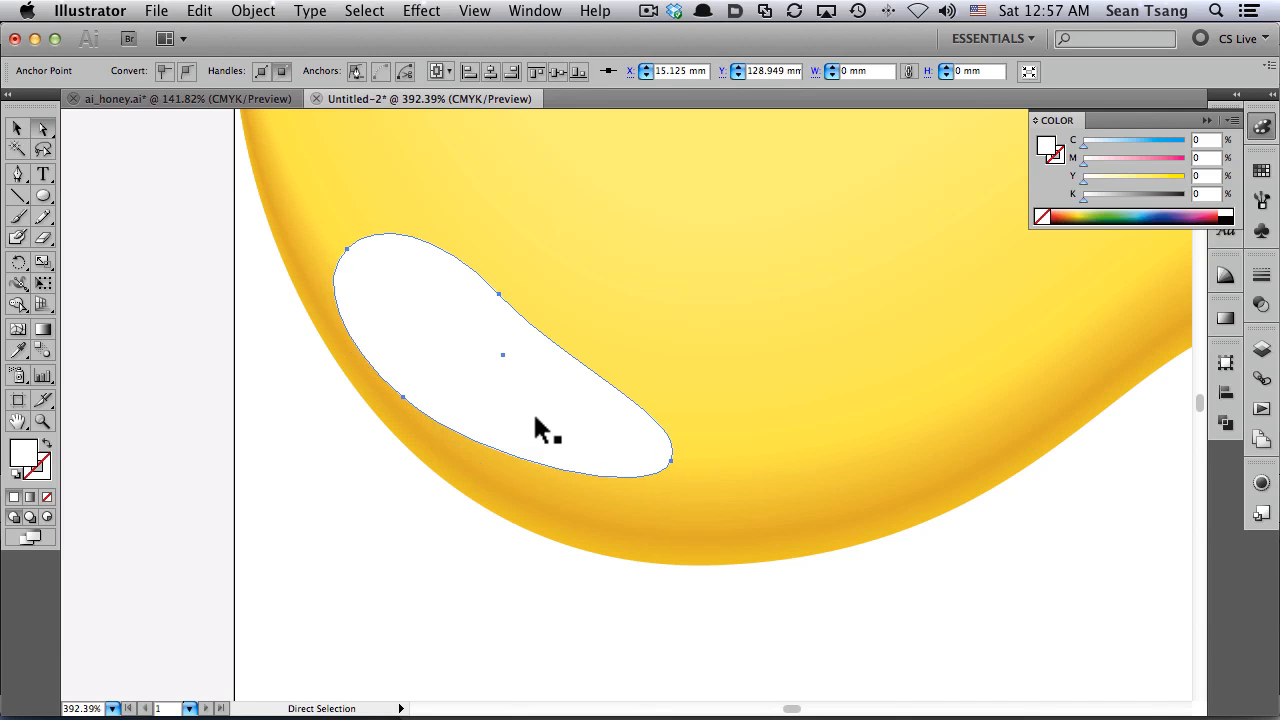
# Change the highlight's fill to a pale yellow with 32% yellow and reselect the shape
pyautogui.press('v')
pyautogui.moveTo(1092, 183); pyautogui.dragTo(1115, 178)
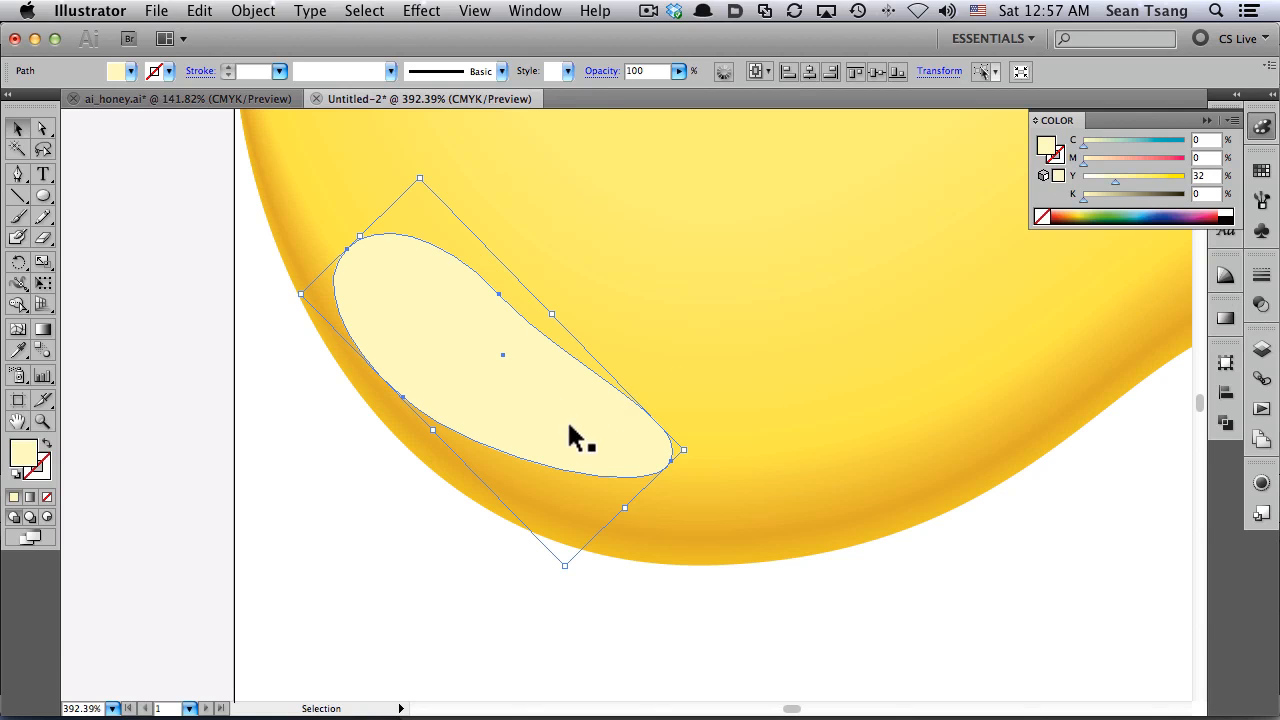
pyautogui.click(465, 620)
pyautogui.click(543, 414)
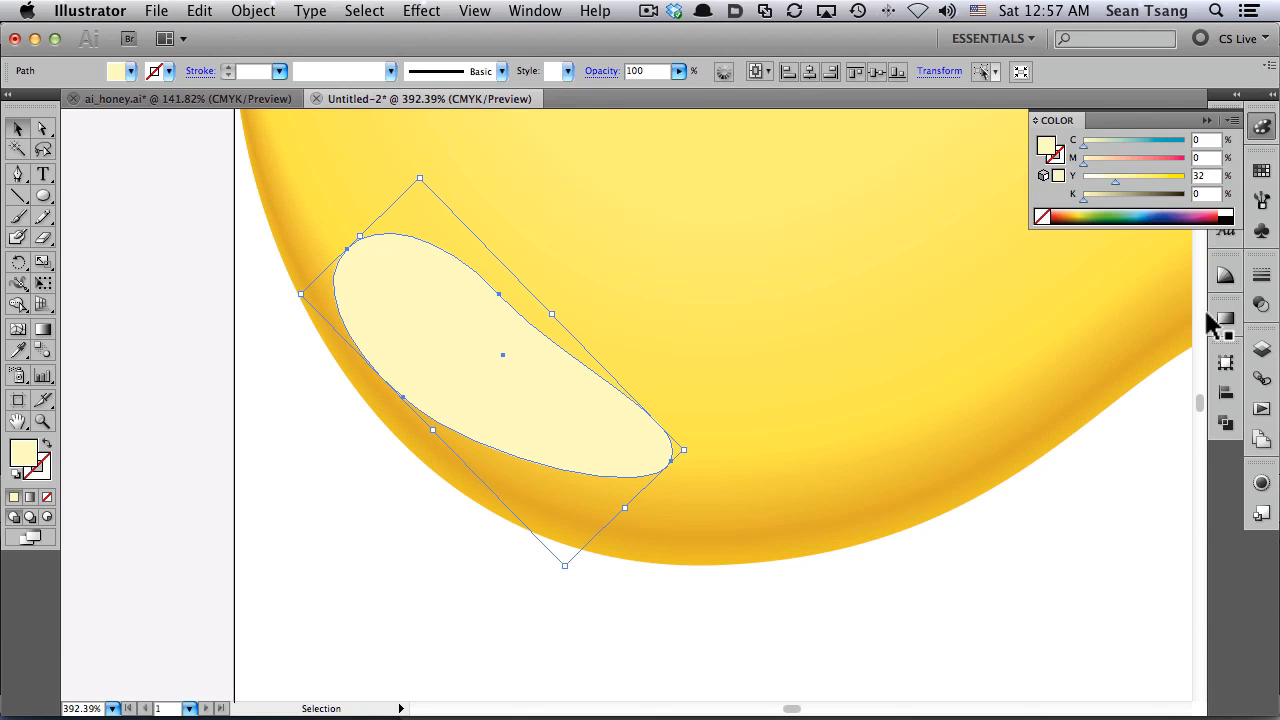
# Reduce the opacity of the pale yellow highlight to 61%
pyautogui.click(1262, 306)
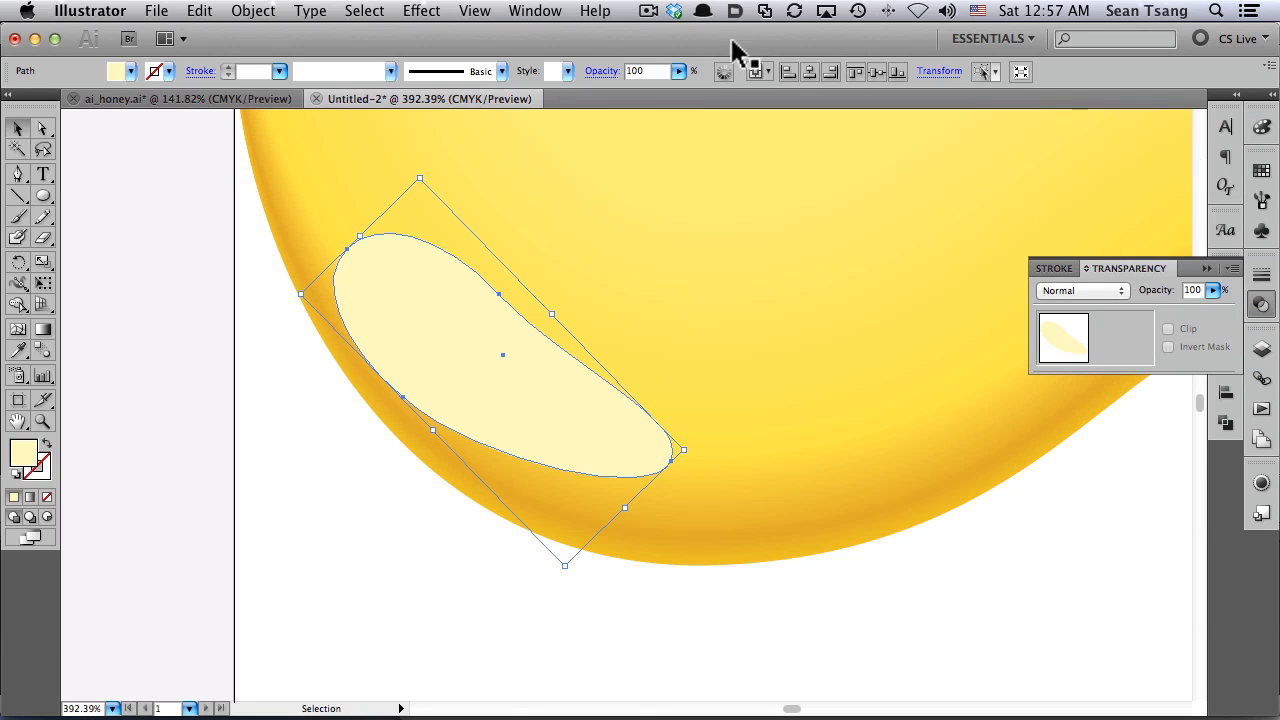
pyautogui.click(536, 11)
pyautogui.click(536, 11)
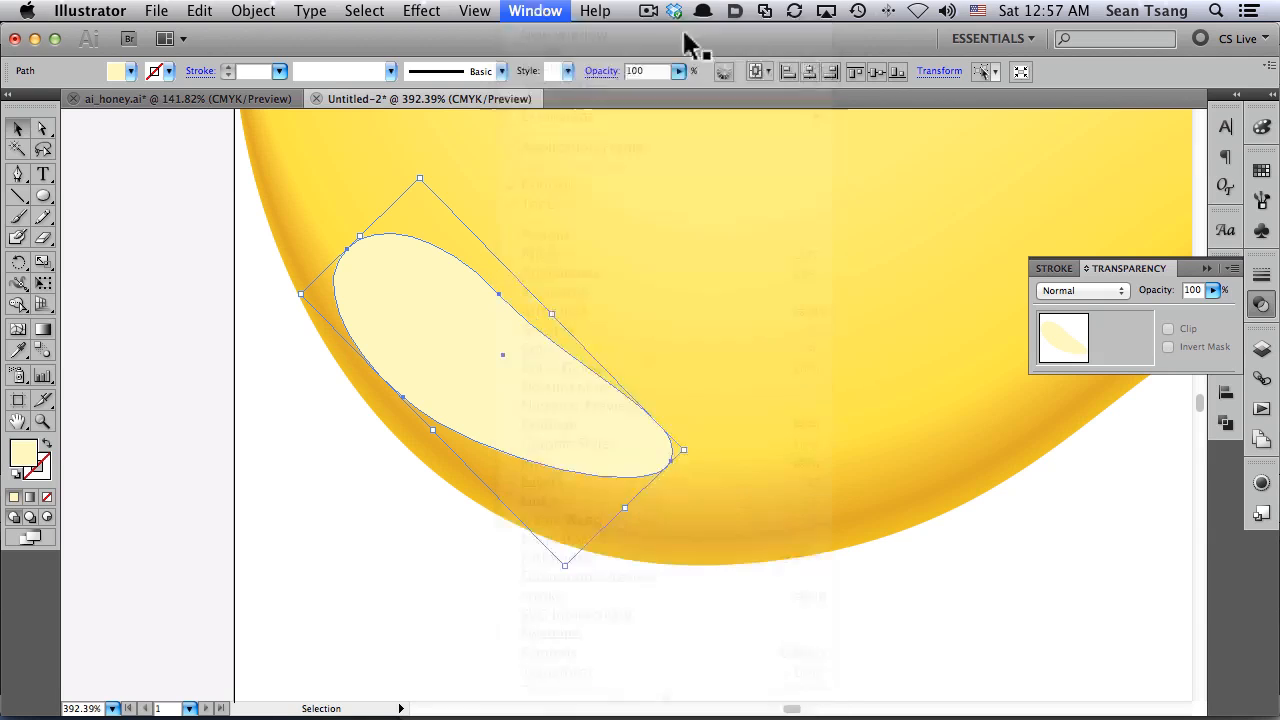
pyautogui.moveTo(1212, 290)
pyautogui.mouseDown()
pyautogui.moveTo(1213, 318)
pyautogui.moveTo(1177, 320)
pyautogui.mouseUp()
pyautogui.click(706, 660)
pyautogui.click(555, 407)
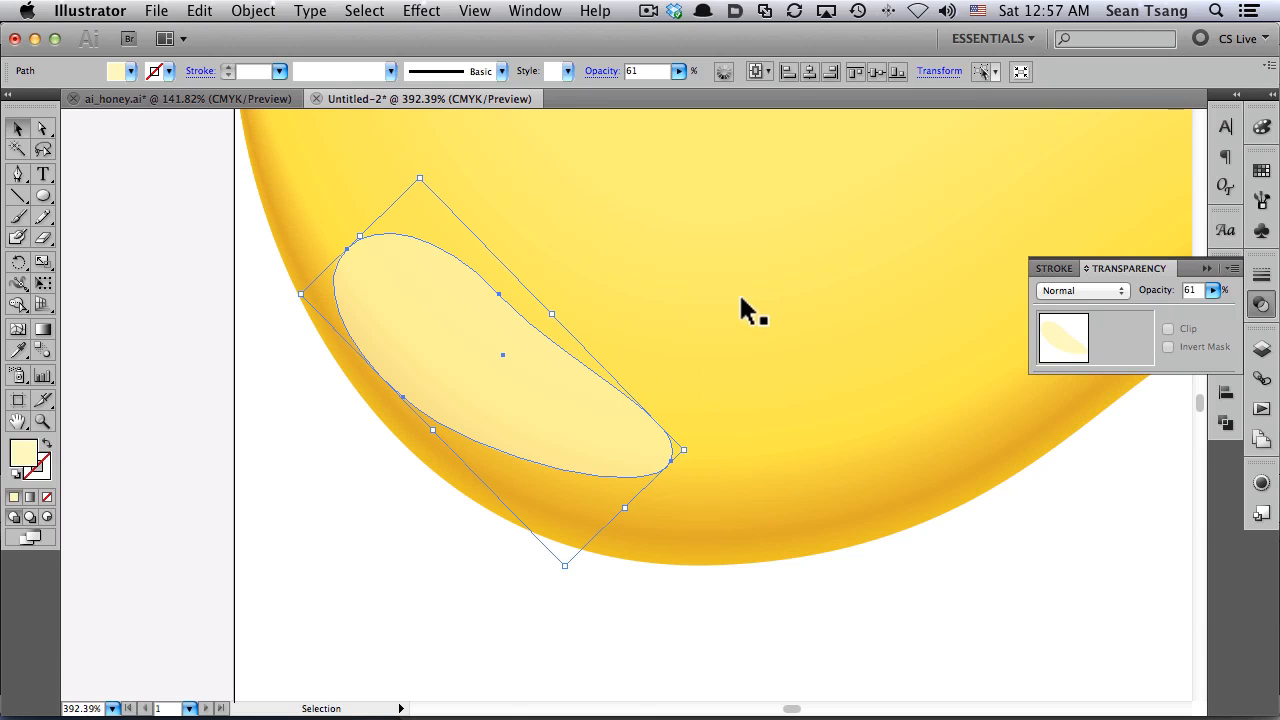
# Rotate the left lobe's highlight slightly clockwise to follow the curve of the drip's edge
pyautogui.press('r')
pyautogui.moveTo(754, 280); pyautogui.dragTo(753, 294)
pyautogui.press('v')
pyautogui.press('a')
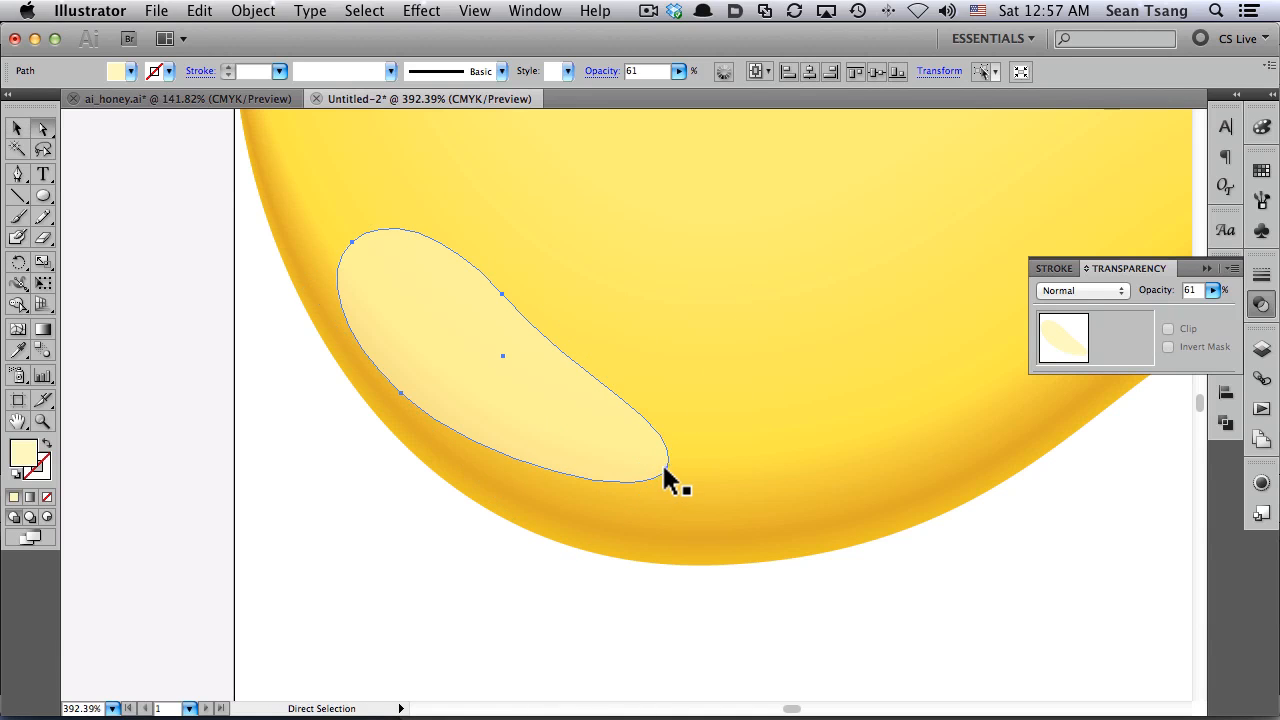
pyautogui.click(666, 467)
pyautogui.moveTo(686, 427); pyautogui.dragTo(646, 483)
pyautogui.press('super+z')
# Draw a larger pale yellow ellipse over the right lobe, rotate it counter-clockwise and move it along the lobe's lower-left edge
pyautogui.press('super+shift+a')
pyautogui.press('super+minus')
pyautogui.press('super+minus')
pyautogui.press('super+minus')
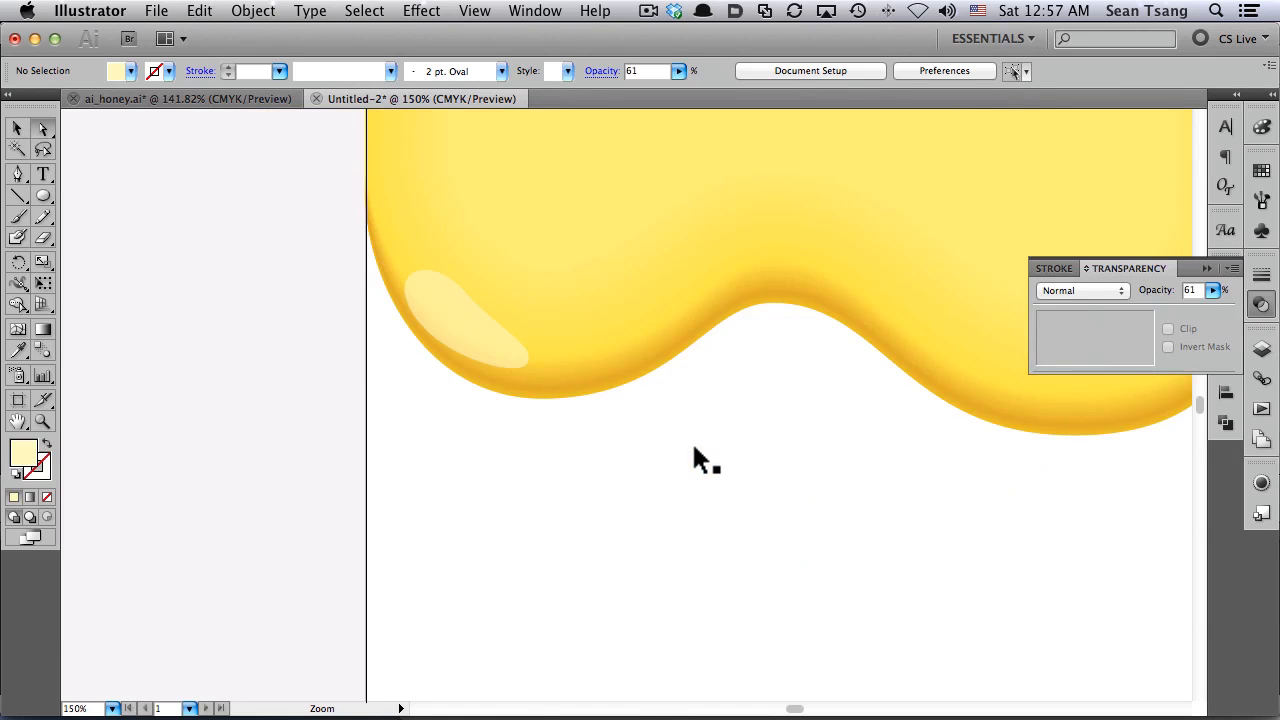
pyautogui.press('super+minus')
pyautogui.press('super+minus')
pyautogui.scroll(2, 620, 379)
pyautogui.press('v')
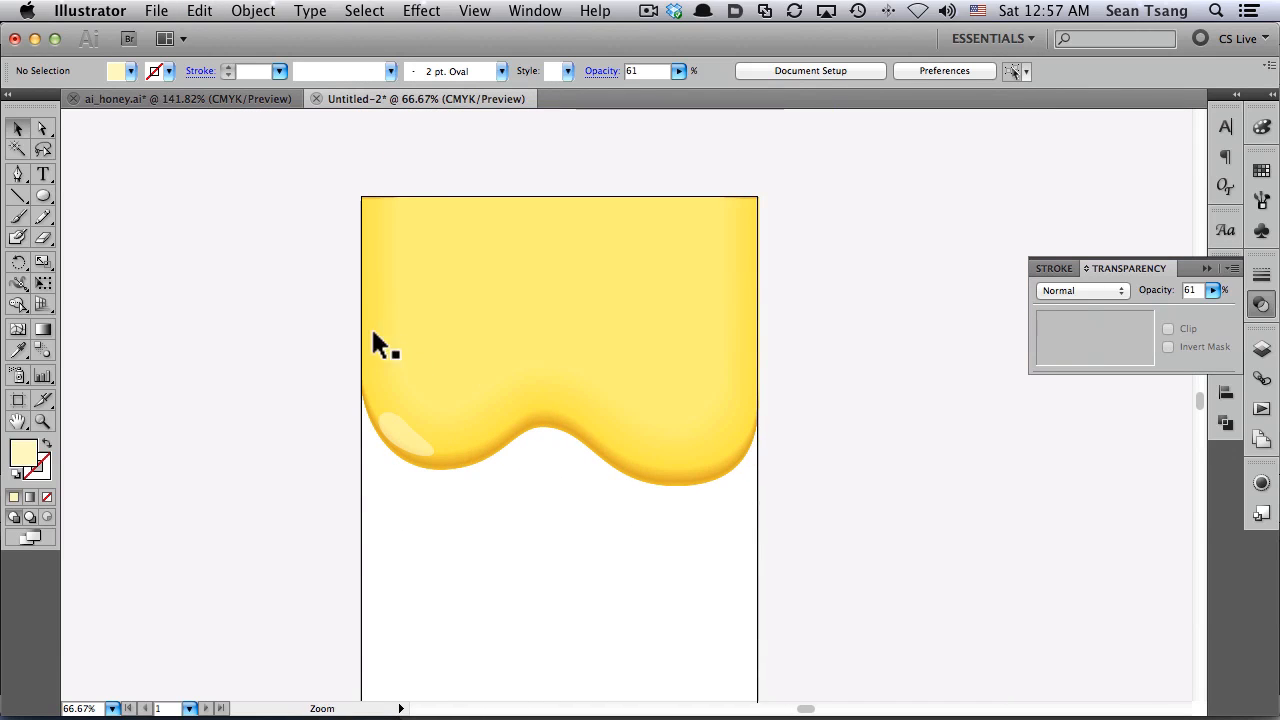
pyautogui.moveTo(346, 322); pyautogui.dragTo(856, 538)
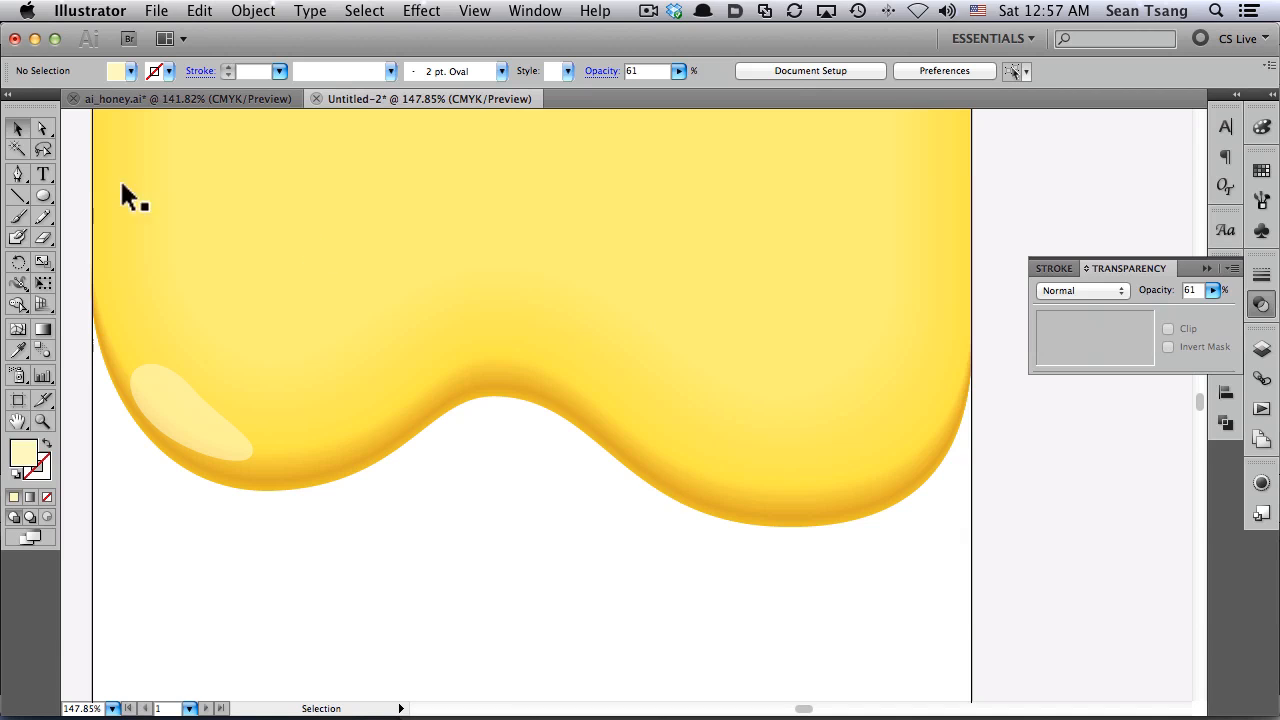
pyautogui.moveTo(689, 271); pyautogui.dragTo(836, 510)
pyautogui.moveTo(884, 343); pyautogui.dragTo(797, 290)
pyautogui.press('v')
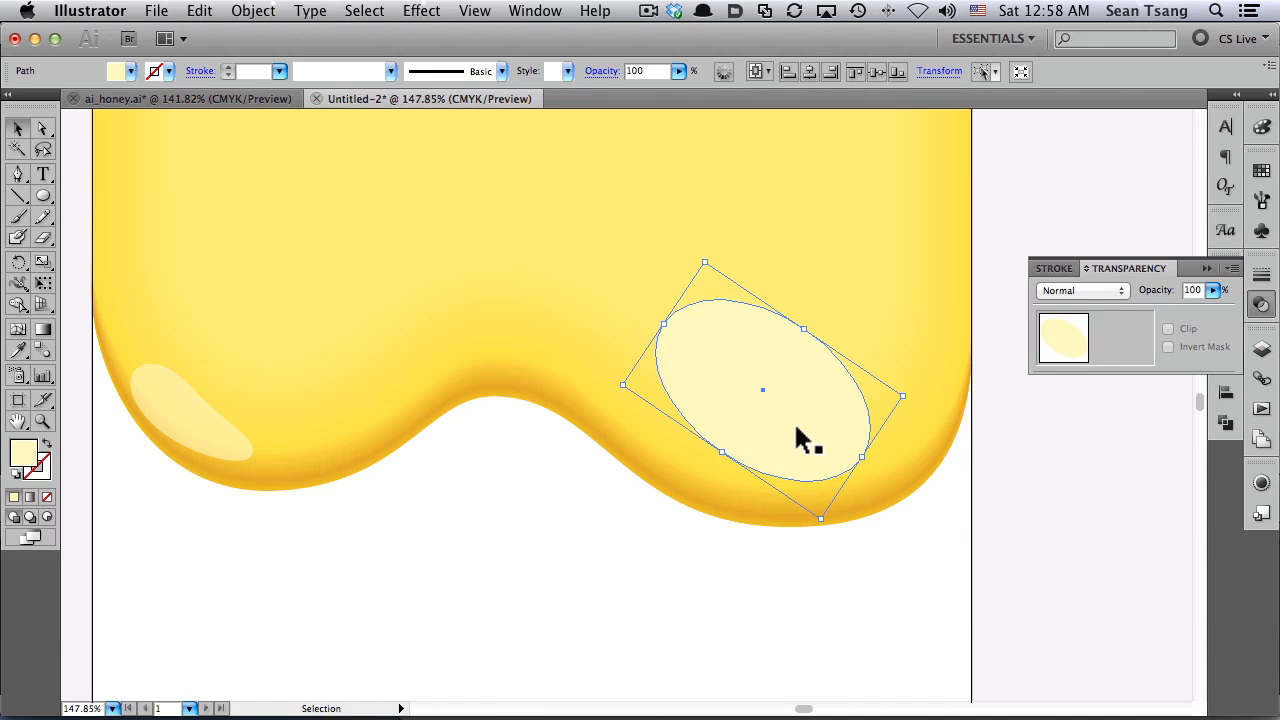
pyautogui.moveTo(809, 437); pyautogui.dragTo(738, 435)
# Stretch the right lobe's ellipse along the drip's lower edge and raise its upper side by repositioning its anchor points and handles
pyautogui.press('a')
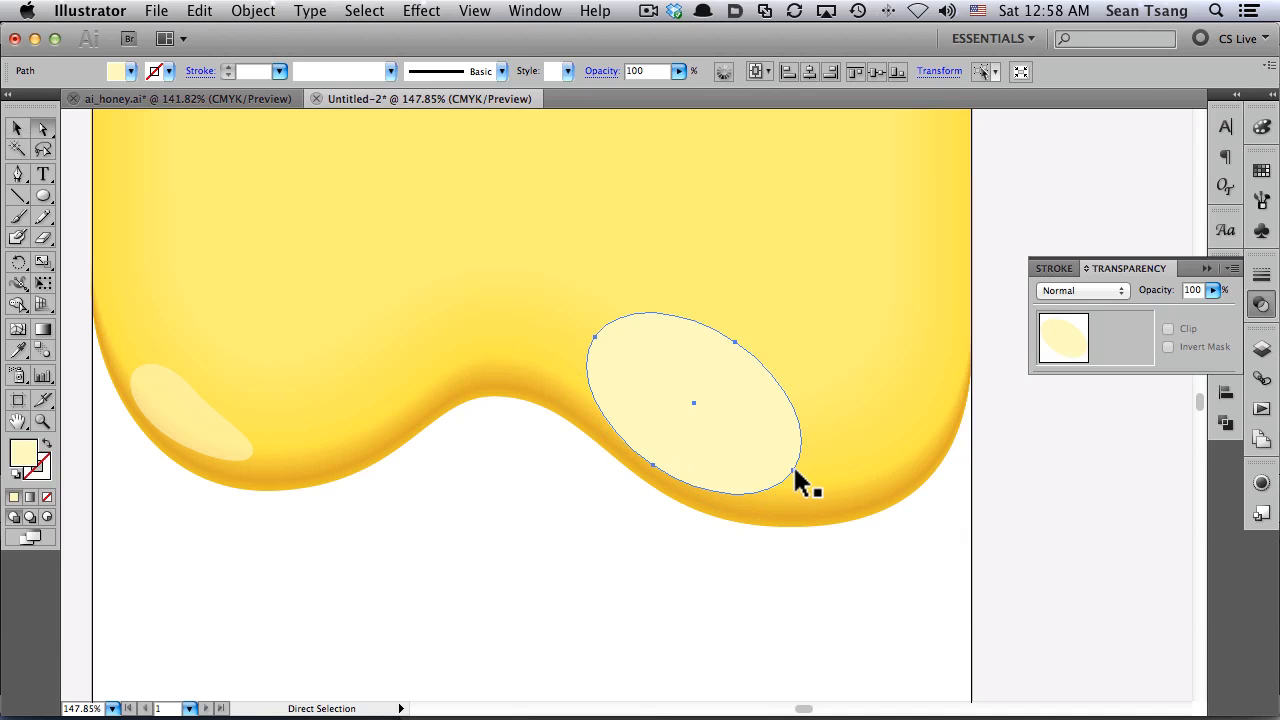
pyautogui.moveTo(795, 470); pyautogui.dragTo(859, 516)
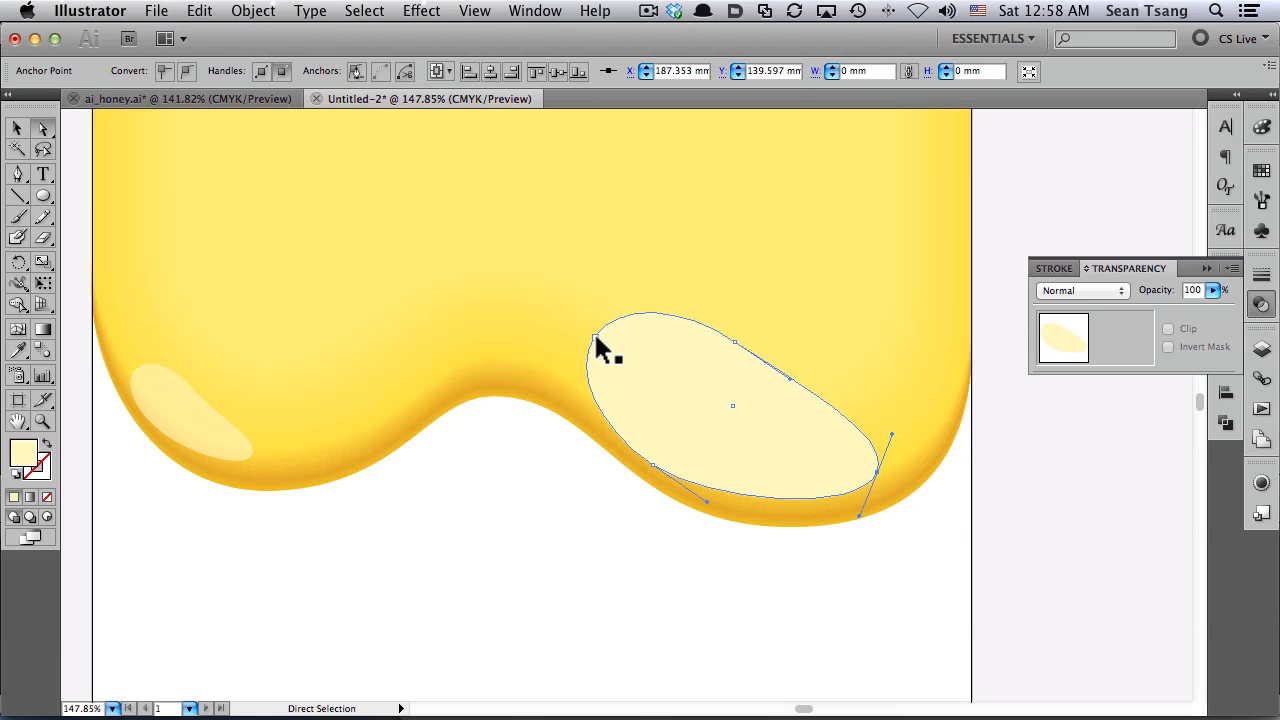
pyautogui.moveTo(595, 337); pyautogui.dragTo(615, 281)
pyautogui.moveTo(732, 336); pyautogui.dragTo(728, 327)
pyautogui.press('super+z')
pyautogui.moveTo(780, 361); pyautogui.dragTo(724, 302)
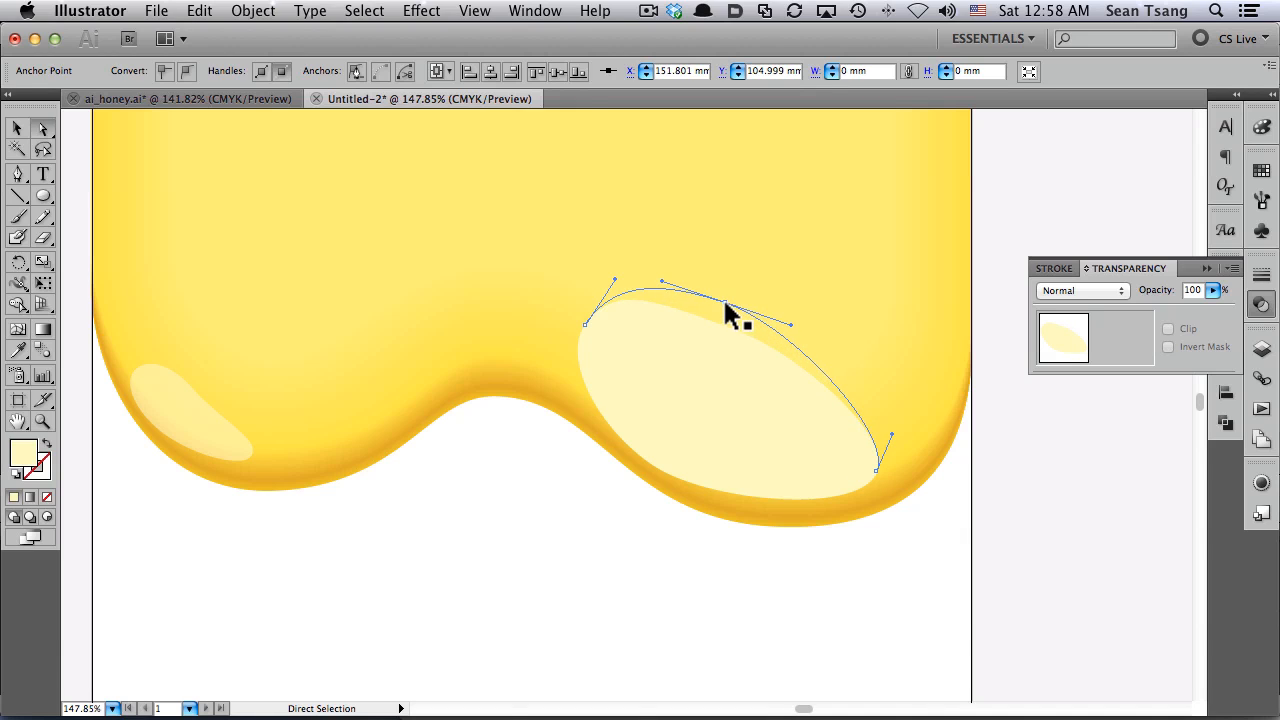
# Add an anchor point on the ellipse's upper-right side and pull that side inward, forming a smooth comma-shaped highlight
pyautogui.press('p')
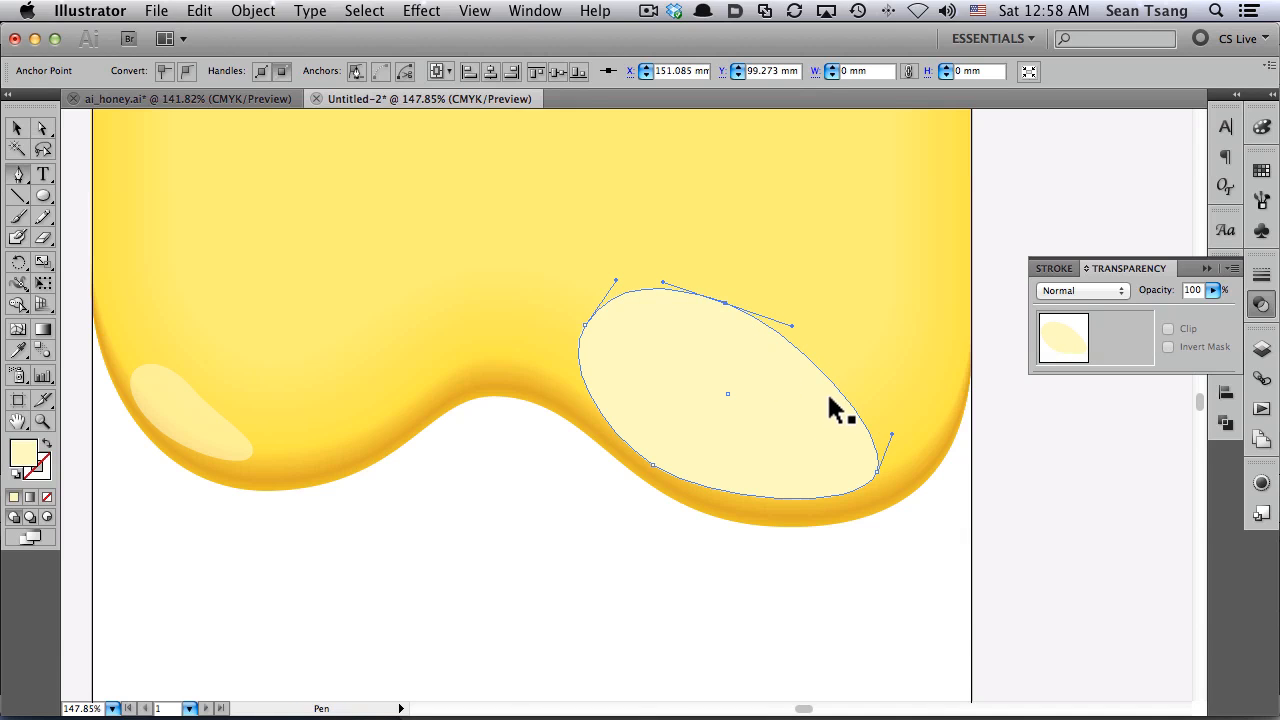
pyautogui.click(839, 390)
pyautogui.press('a')
pyautogui.moveTo(841, 390); pyautogui.dragTo(891, 426)
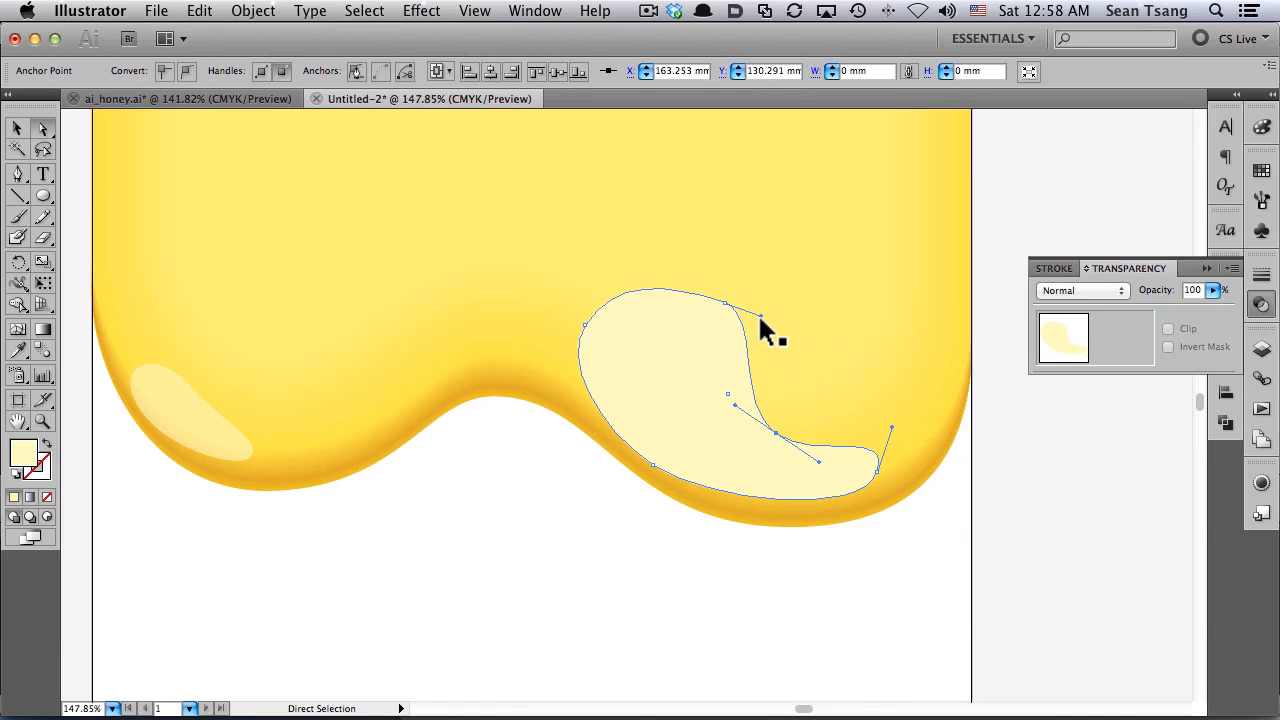
pyautogui.moveTo(759, 314); pyautogui.dragTo(711, 318)
pyautogui.moveTo(620, 290); pyautogui.dragTo(623, 286)
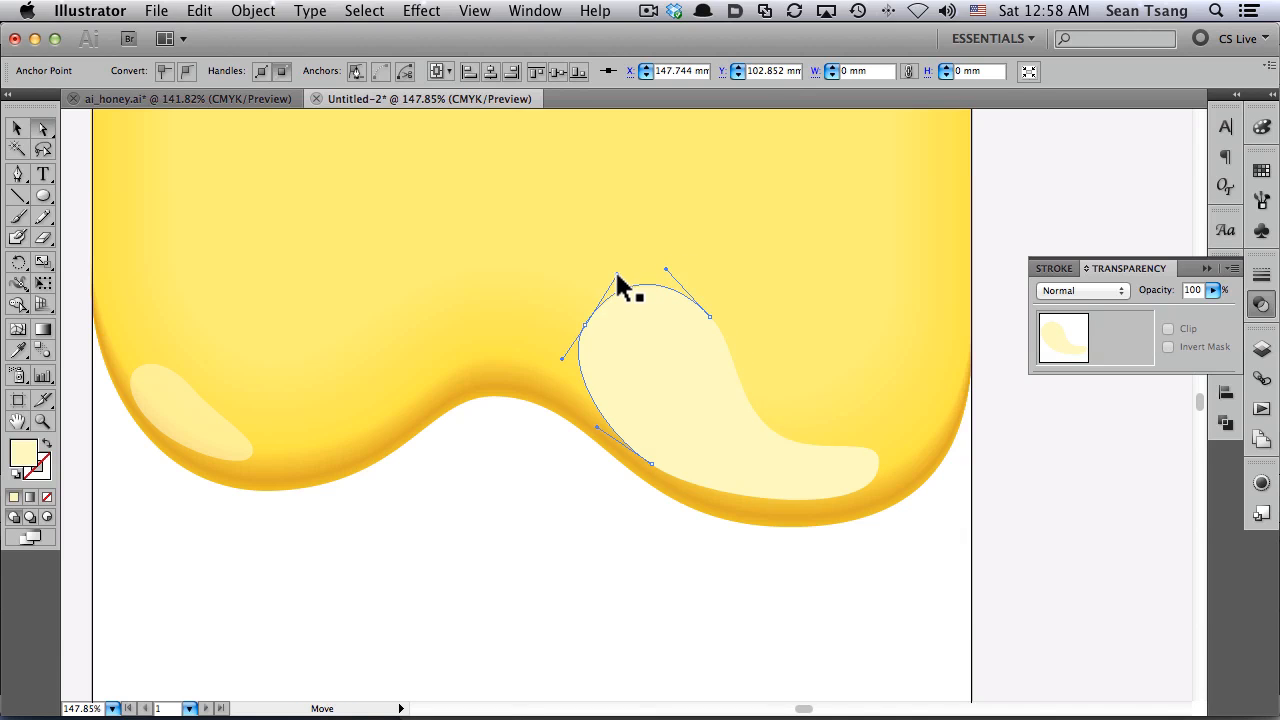
pyautogui.click(514, 484)
pyautogui.click(720, 435)
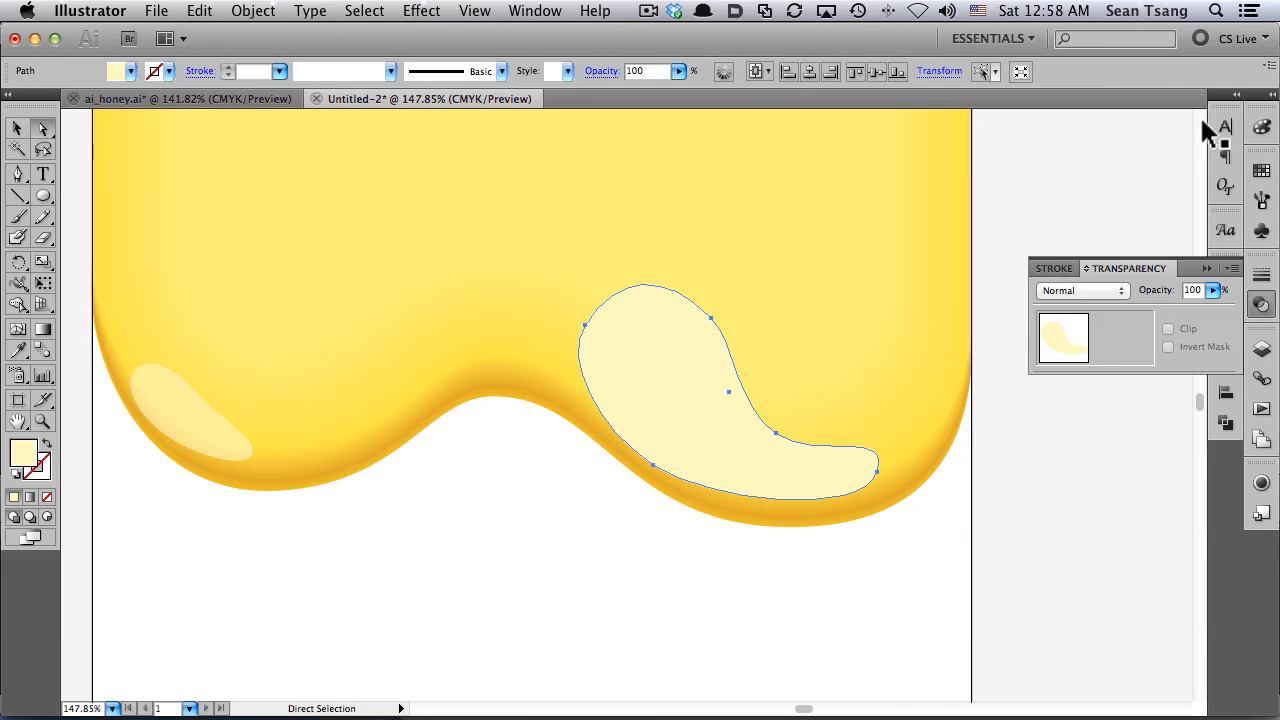
# Reduce the opacity of the comma-shaped highlight to 62% and deselect it
pyautogui.click(1262, 127)
pyautogui.click(1260, 304)
pyautogui.click(1212, 290)
pyautogui.moveTo(1205, 310); pyautogui.dragTo(1170, 308)
pyautogui.press('v')
pyautogui.click(1013, 462)
# Compare the two highlights with the drips, highlights and background shading in the finished ai_honey.ai artwork
pyautogui.press('super+minus')
pyautogui.press('super+minus')
pyautogui.hscroll(-5, 636, 448)
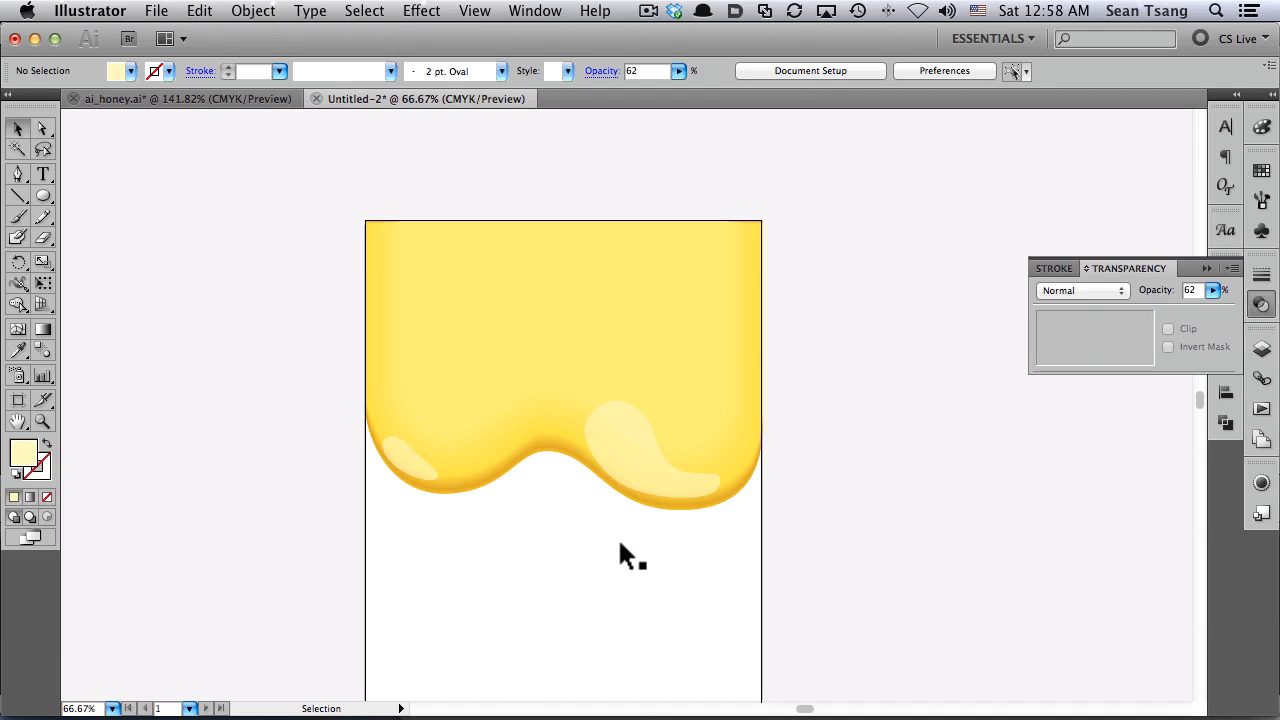
pyautogui.moveTo(466, 362); pyautogui.dragTo(802, 562)
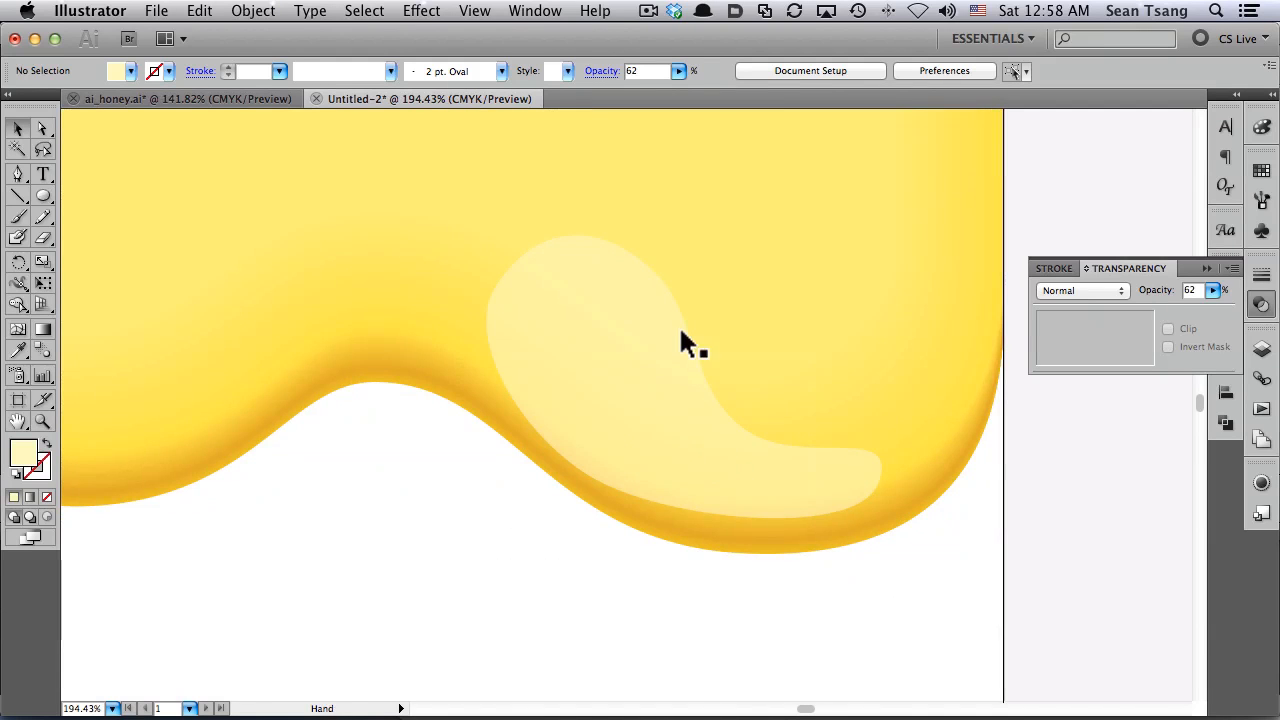
pyautogui.press('super+1')
pyautogui.moveTo(544, 375); pyautogui.dragTo(633, 489)
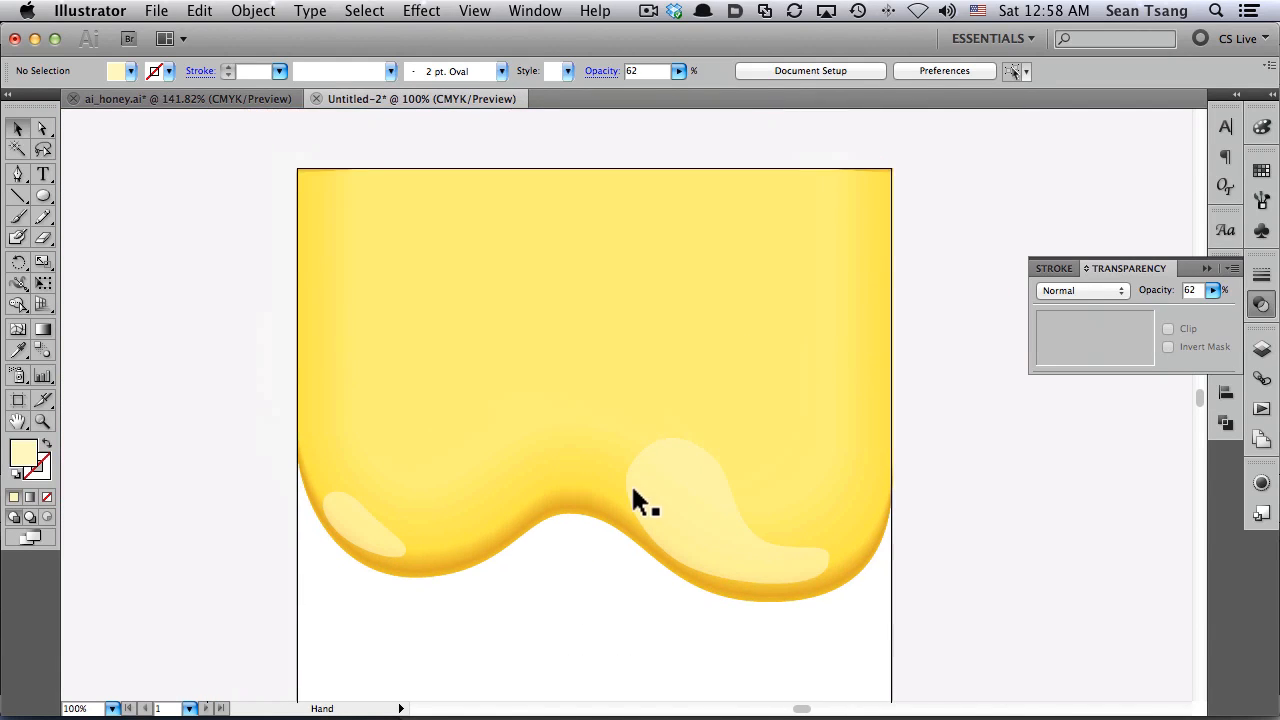
pyautogui.click(210, 99)
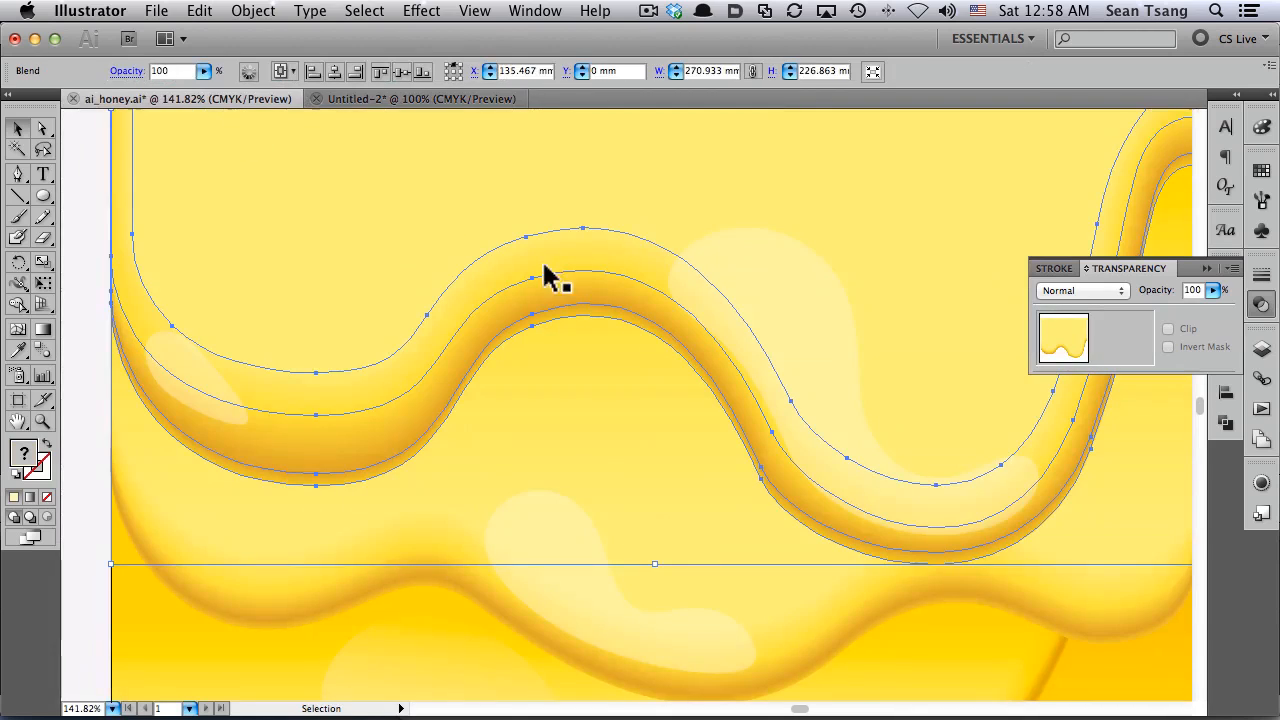
pyautogui.scroll(-2, 580, 350)
pyautogui.press('super+minus')
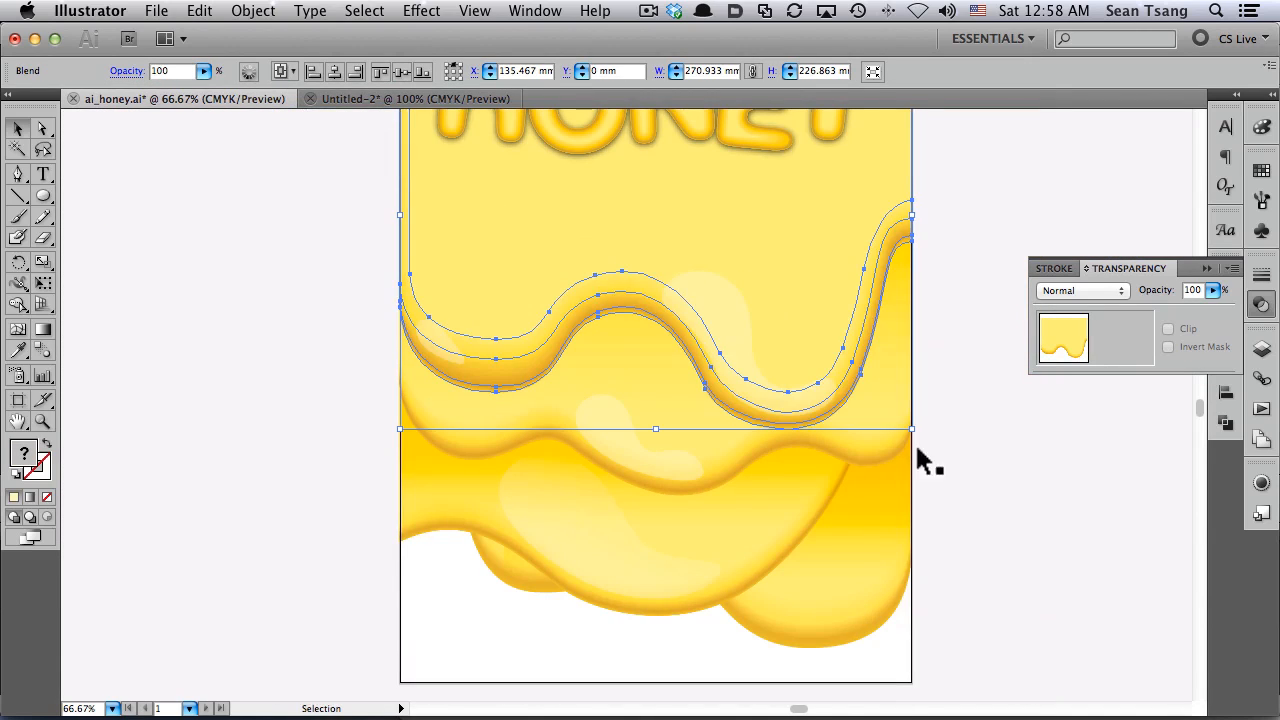
pyautogui.click(1018, 462)
pyautogui.moveTo(757, 310); pyautogui.dragTo(749, 391)
pyautogui.scroll(1, 755, 405)
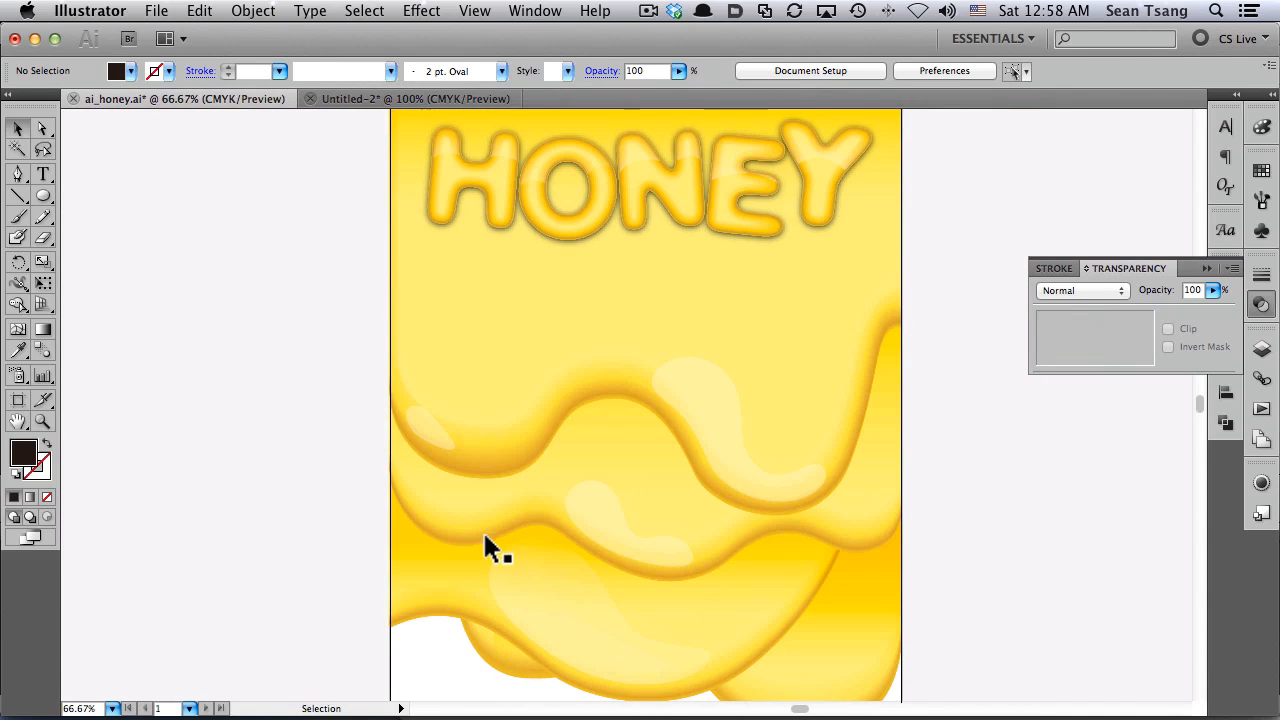
pyautogui.scroll(-3, 760, 546)
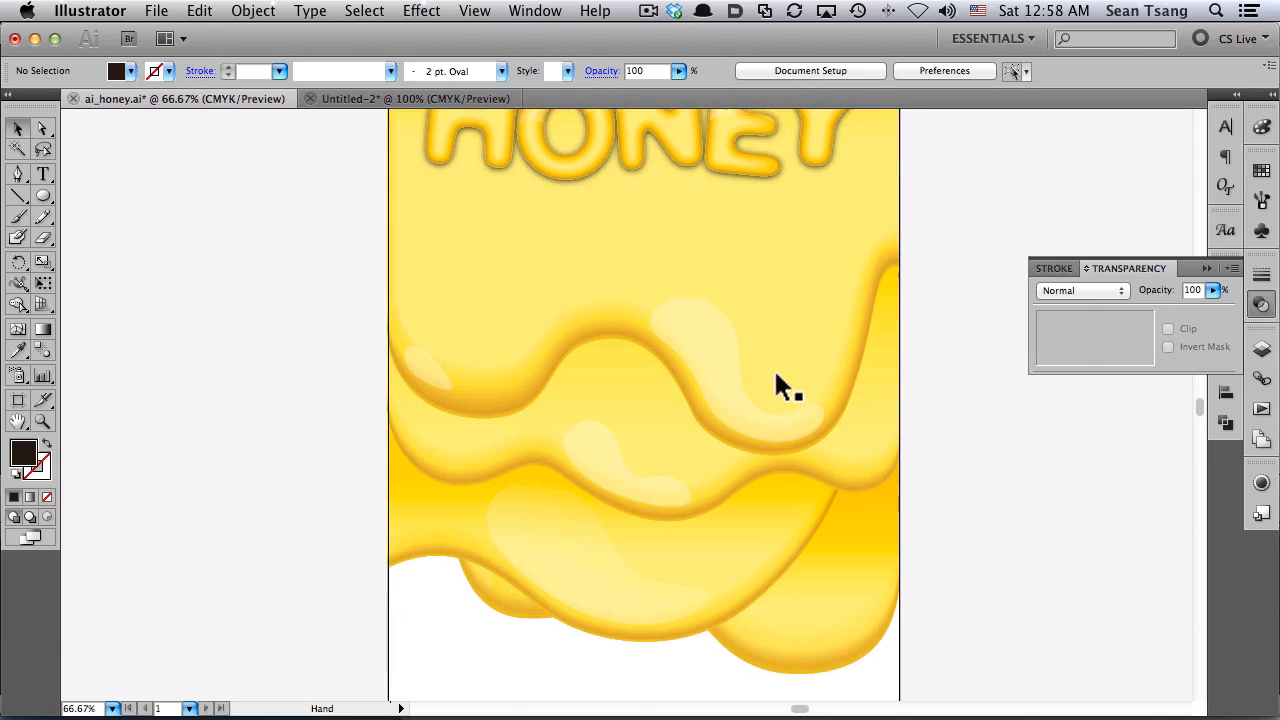
pyautogui.scroll(5, 777, 371)
pyautogui.hscroll(1, 777, 371)
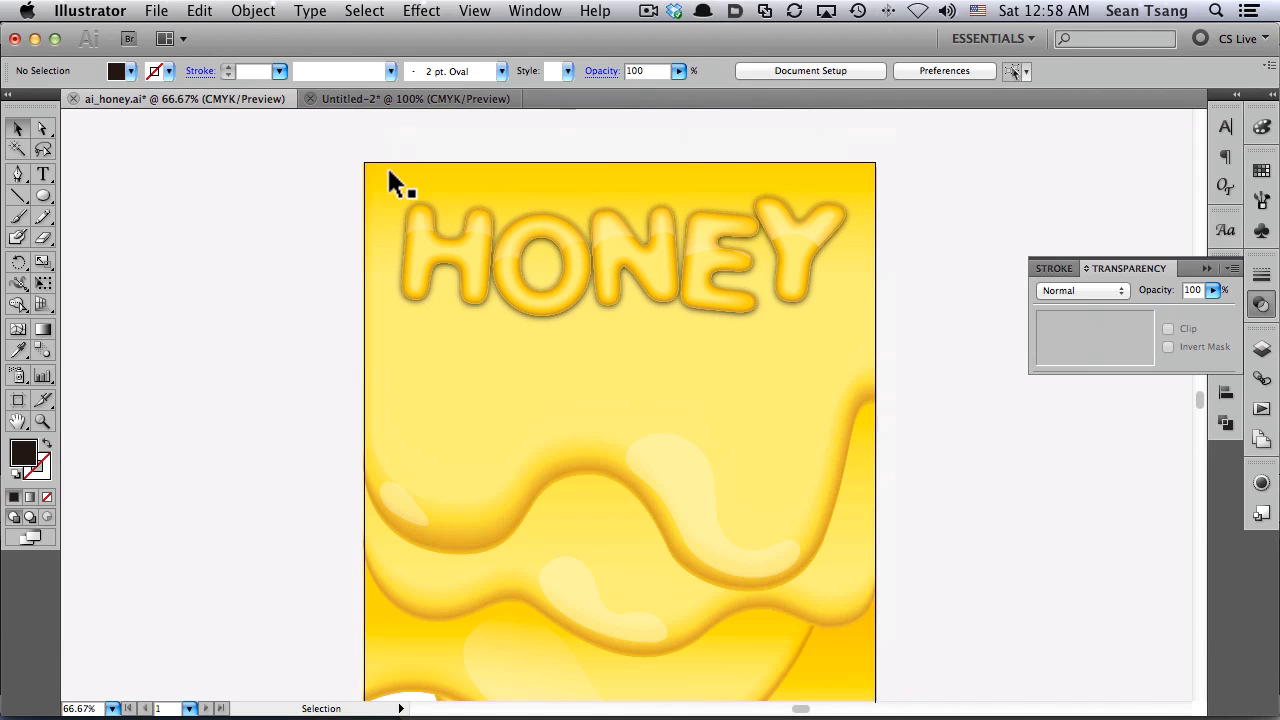
# Return to the Untitled-2 document and fill the innermost drip shape with a linear gradient at 0°
pyautogui.click(336, 98)
pyautogui.press('a')
pyautogui.click(798, 259)
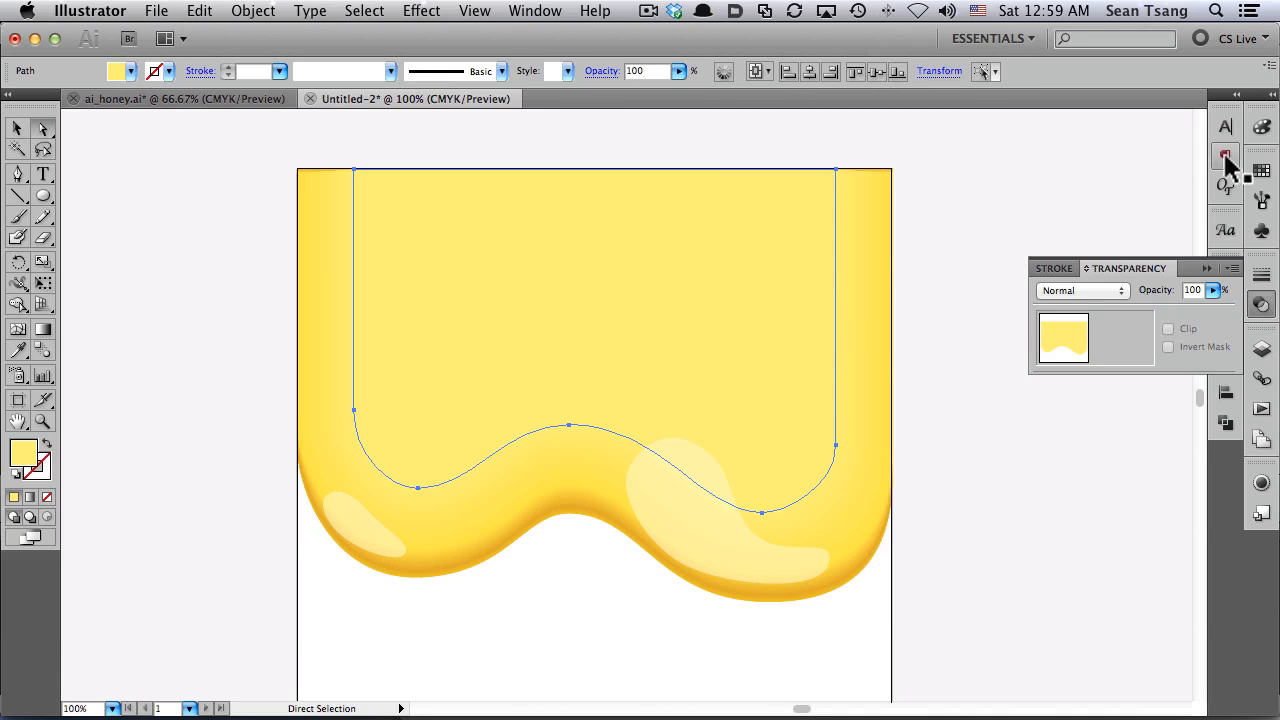
pyautogui.click(1261, 128)
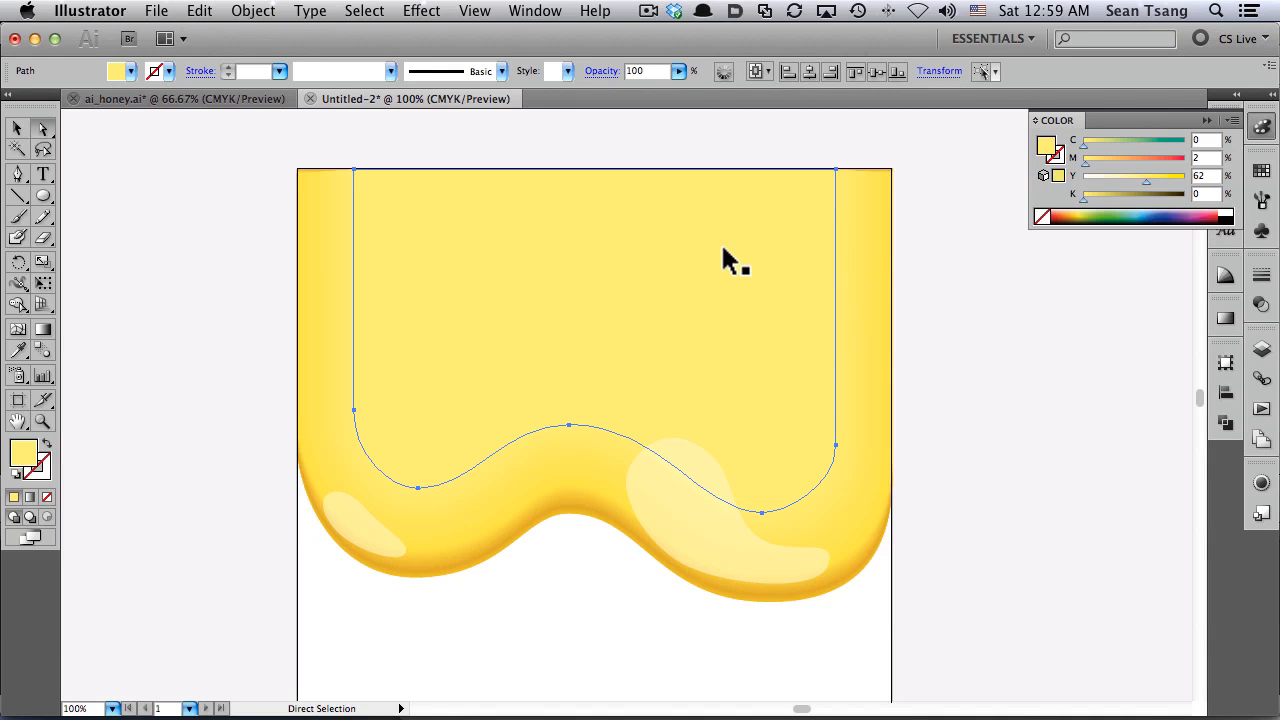
pyautogui.click(1226, 318)
pyautogui.moveTo(1074, 138); pyautogui.dragTo(1005, 410)
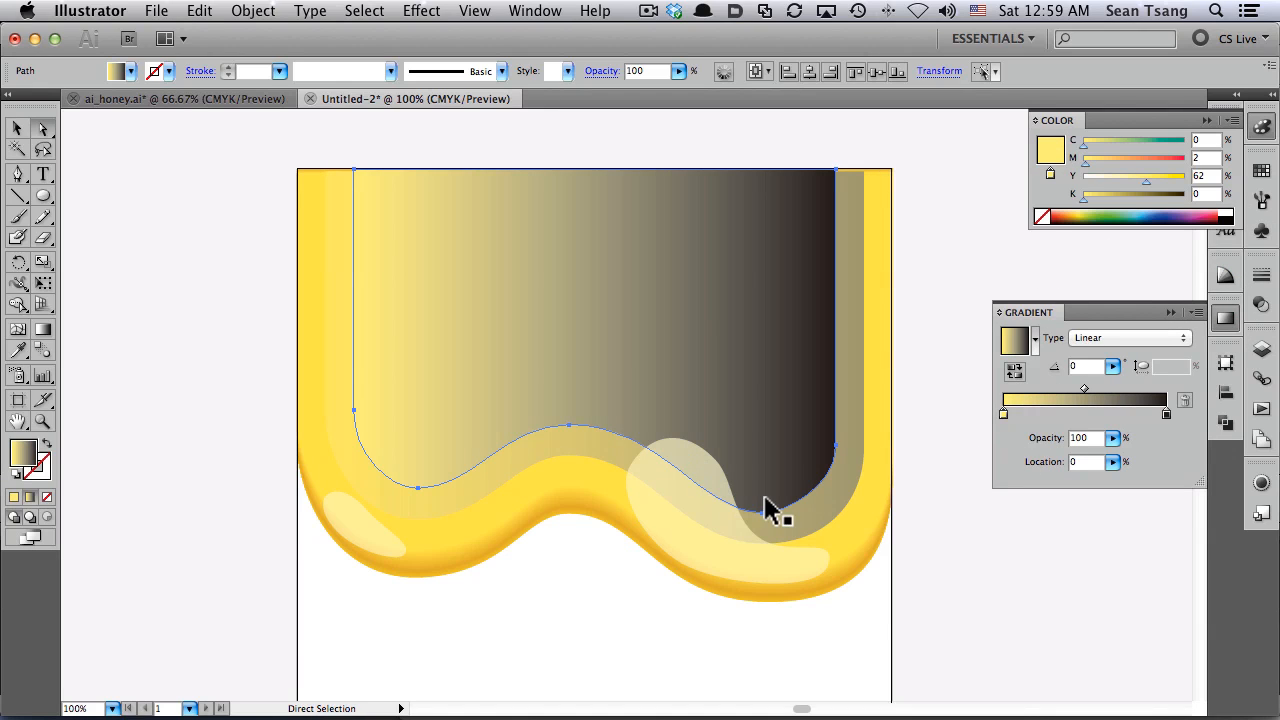
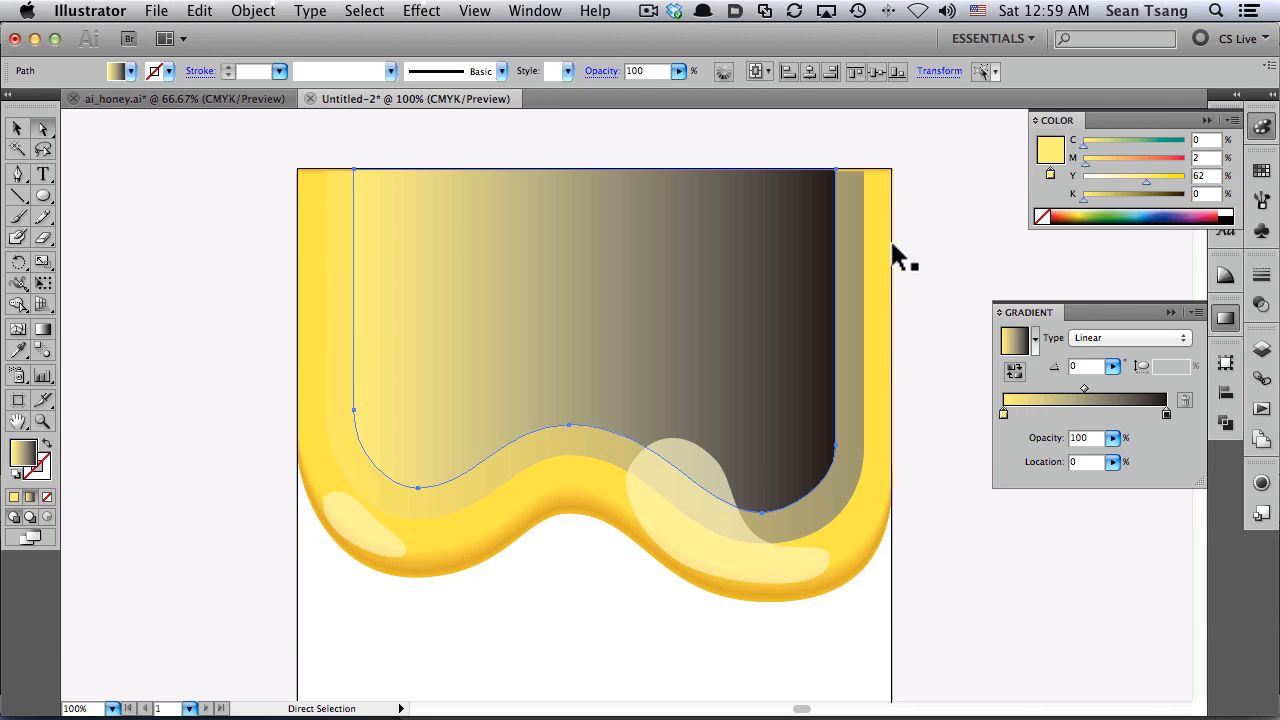
# Undo the linear gradient fill on the innermost drip shape
pyautogui.press('v')
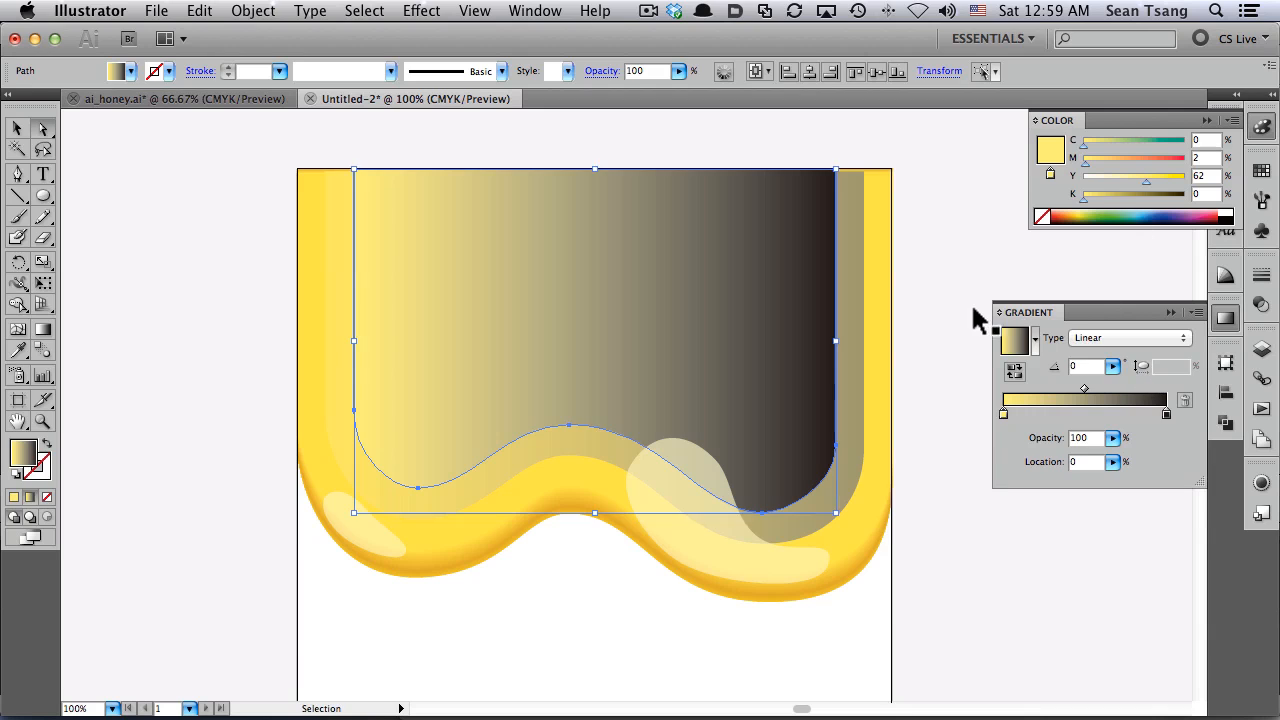
pyautogui.hotkey('ctrl', 'z')
pyautogui.press('a')
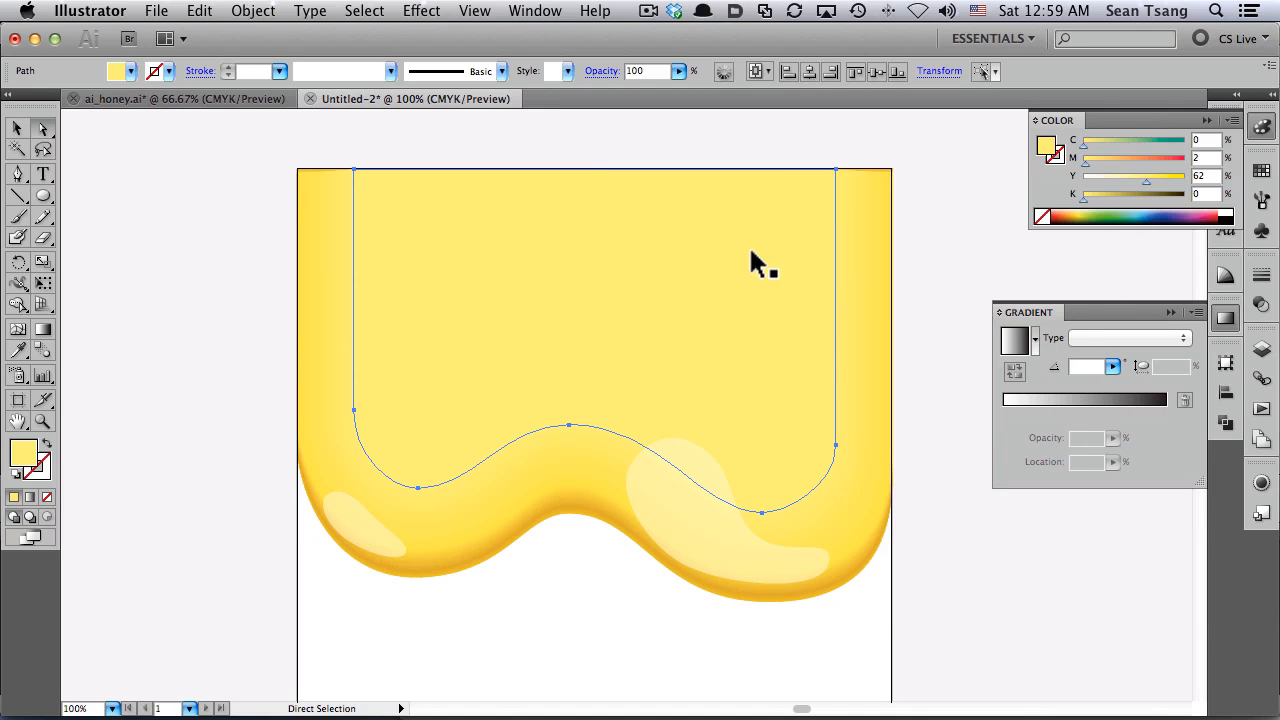
# Try a white-to-black linear gradient running right to left across the innermost drip shape, and undo it
pyautogui.click(1013, 340)
pyautogui.press('g')
pyautogui.moveTo(787, 302); pyautogui.dragTo(363, 346)
pyautogui.press('v')
pyautogui.click(963, 200)
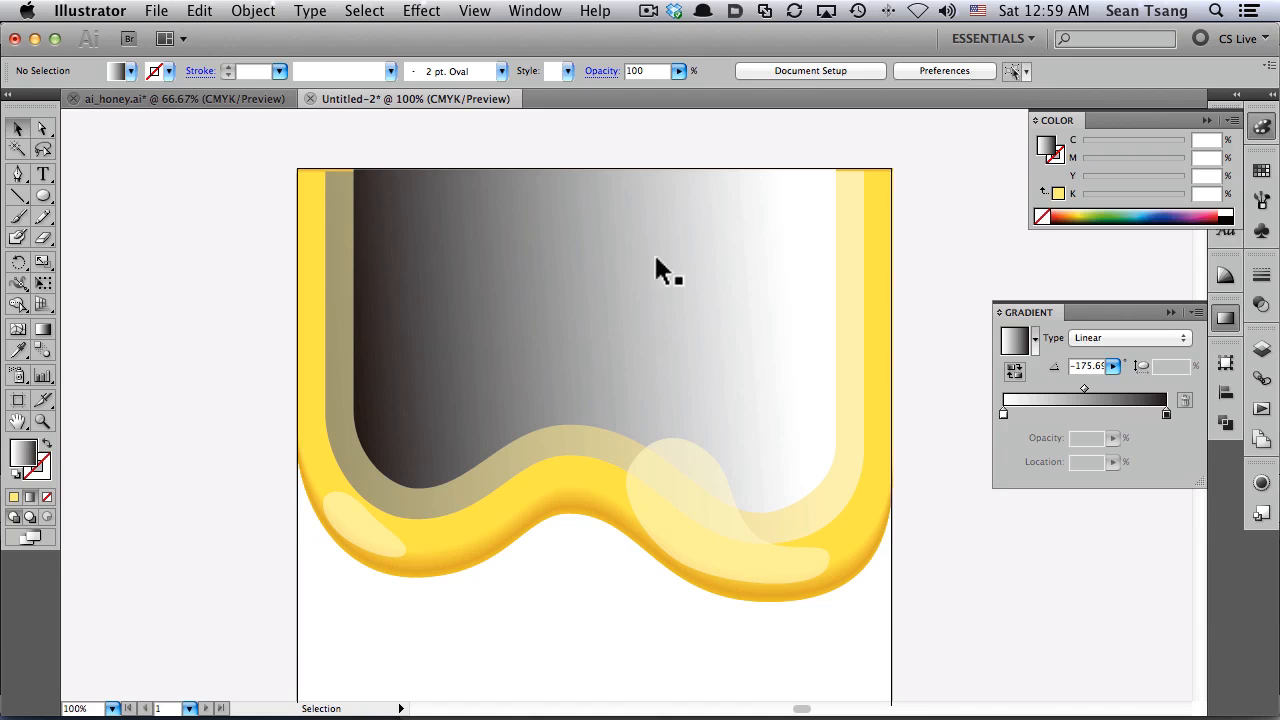
pyautogui.hotkey('ctrl', 'z')
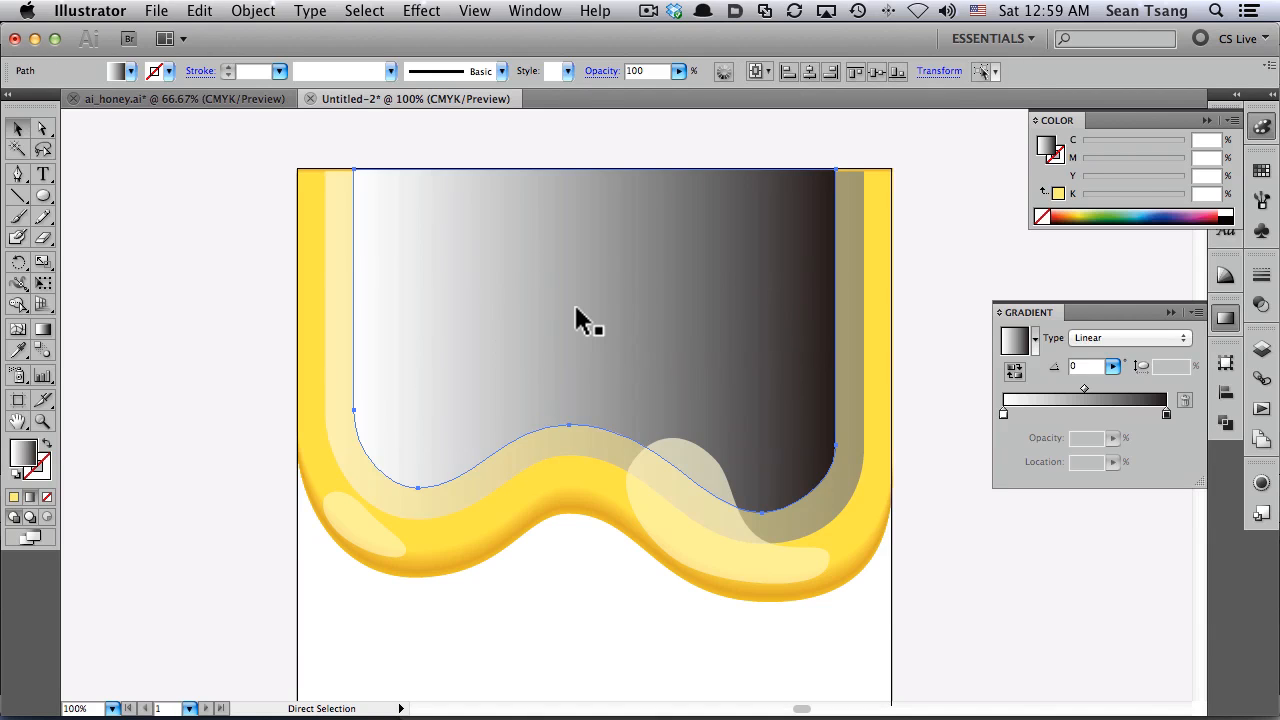
pyautogui.hotkey('ctrl', 'z')
pyautogui.press('v')
pyautogui.hotkey('ctrl', 'shift', 'a')
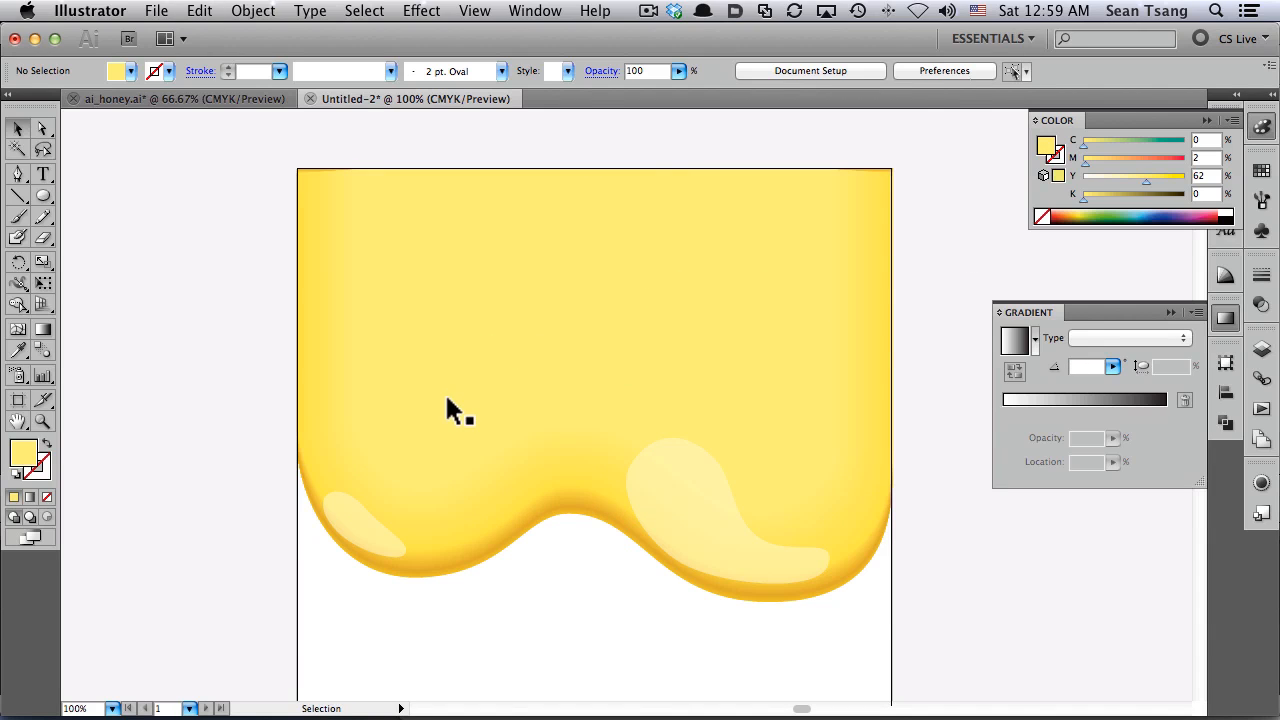
# Try moving the innermost drip shape upward within the blend, and undo the move
pyautogui.press('a')
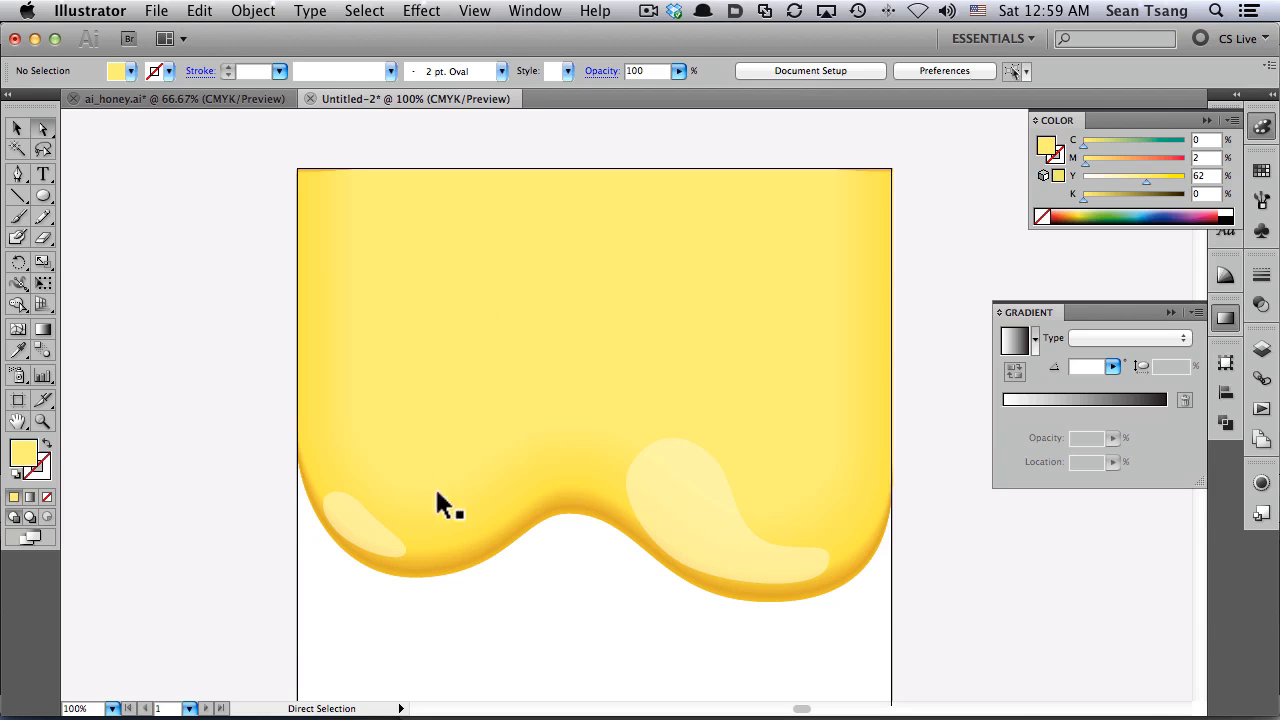
pyautogui.click(436, 540)
pyautogui.moveTo(439, 551); pyautogui.dragTo(477, 340)
pyautogui.click(922, 368)
pyautogui.press('super+z')
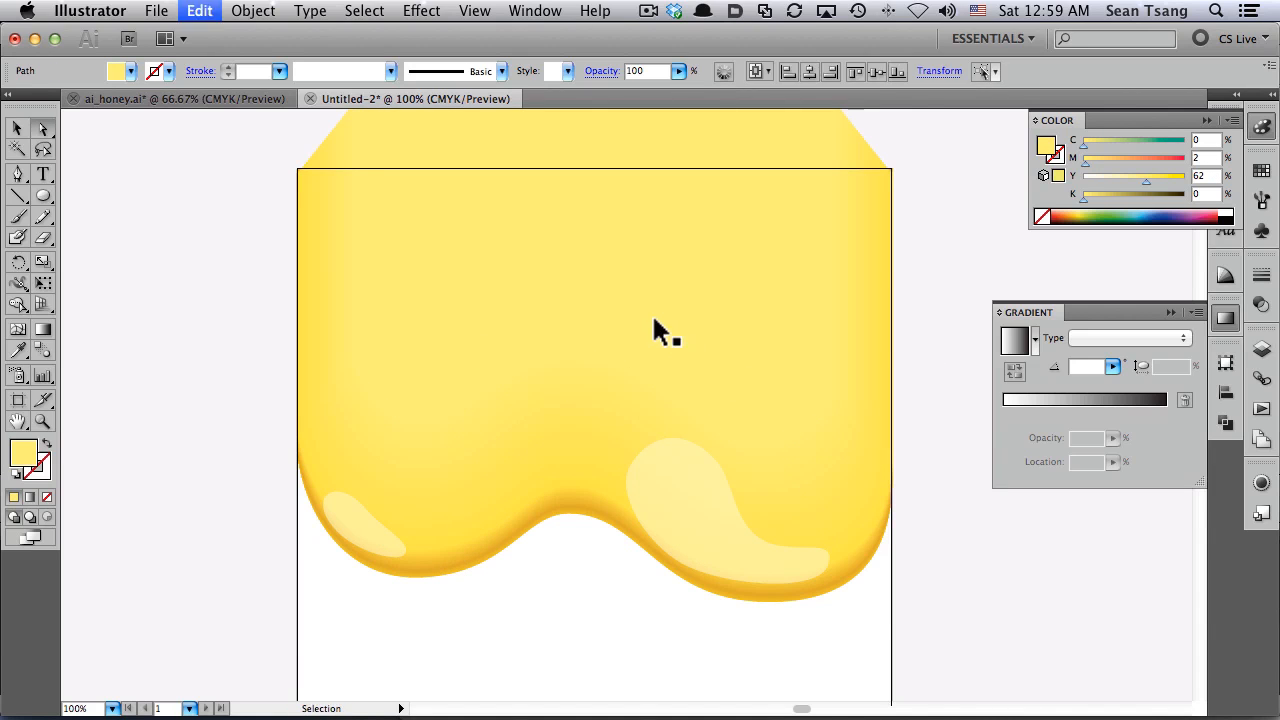
pyautogui.click(934, 264)
# Draw a rectangle across the full artboard width, from its upper edge down to just above the highlights
pyautogui.press('v')
pyautogui.moveTo(43, 196); pyautogui.dragTo(90, 186)
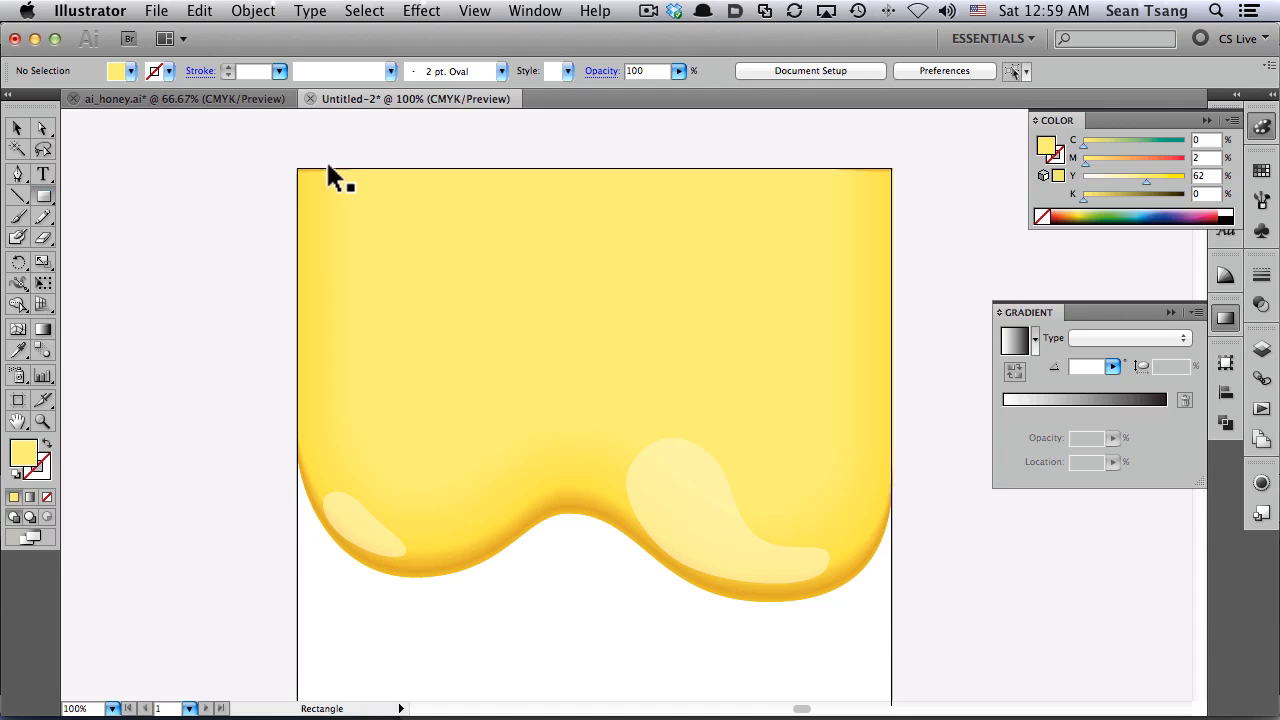
pyautogui.moveTo(299, 168); pyautogui.dragTo(891, 400)
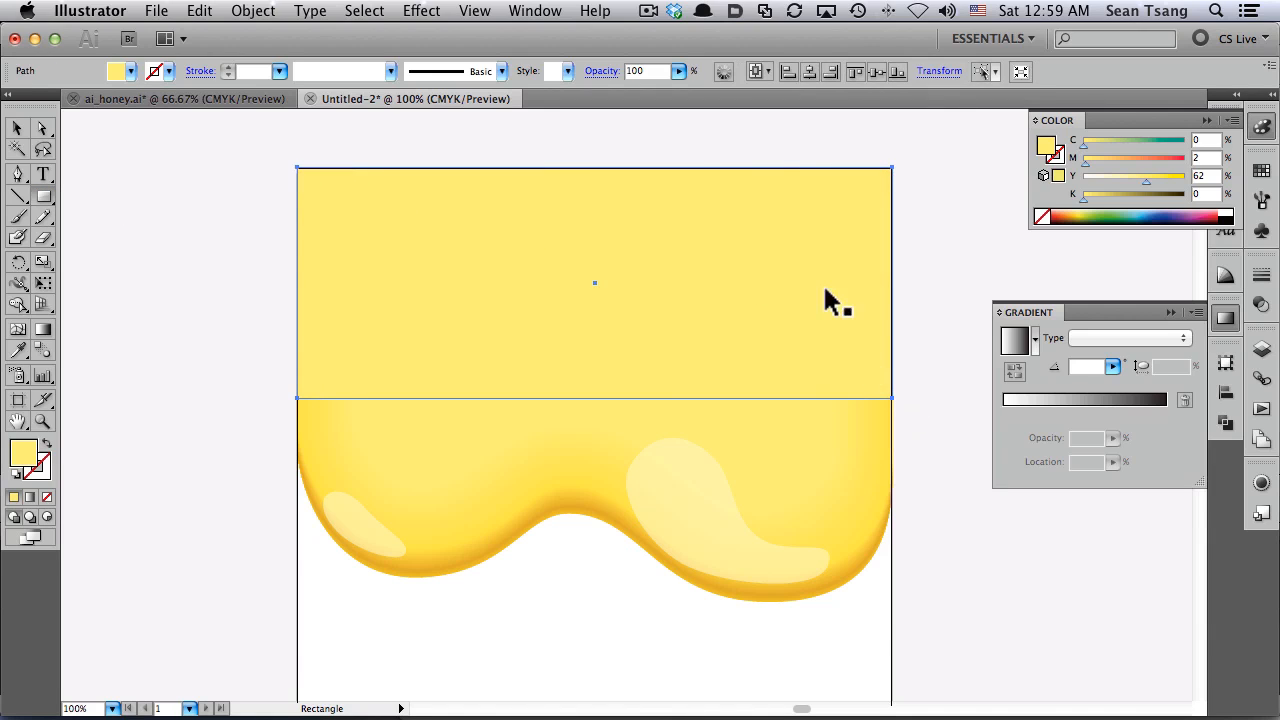
# Fill the rectangle with a linear gradient from pale yellow (C0 M2 Y62 K0) to orange (C0 M28 Y100 K0)
pyautogui.click(1015, 341)
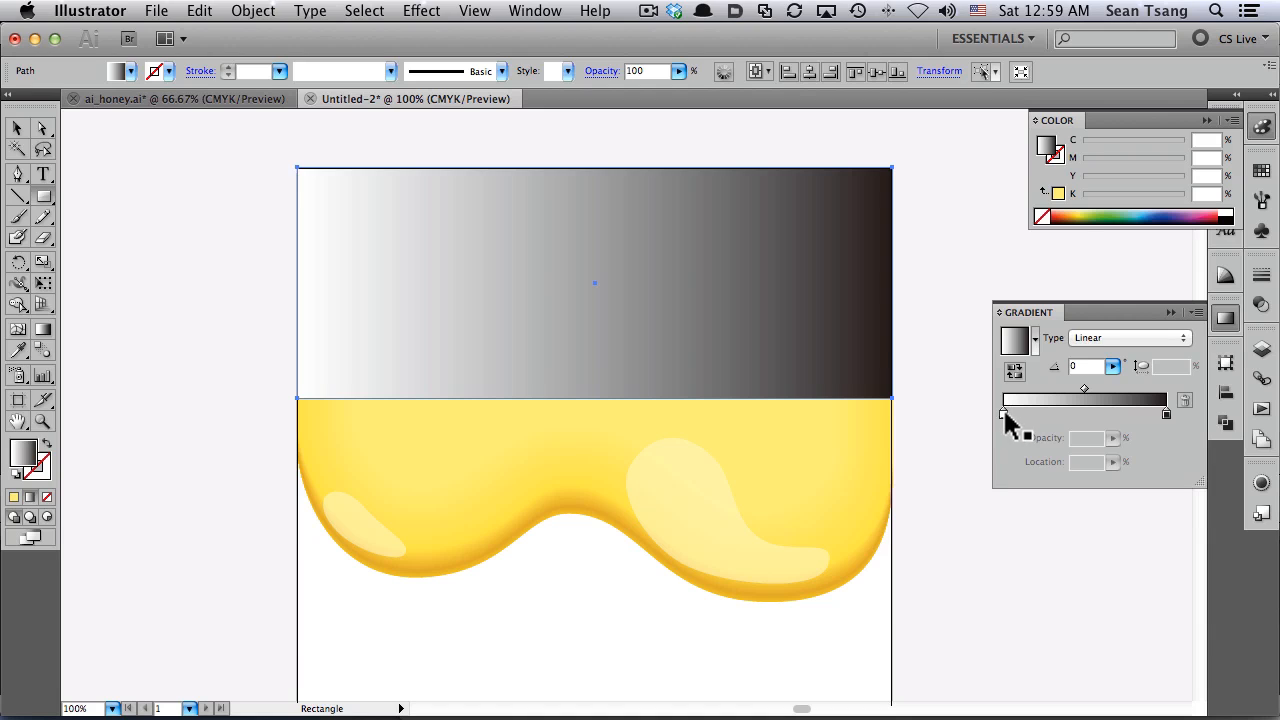
pyautogui.moveTo(1063, 205); pyautogui.dragTo(1004, 413)
pyautogui.moveTo(1163, 343); pyautogui.dragTo(1166, 413)
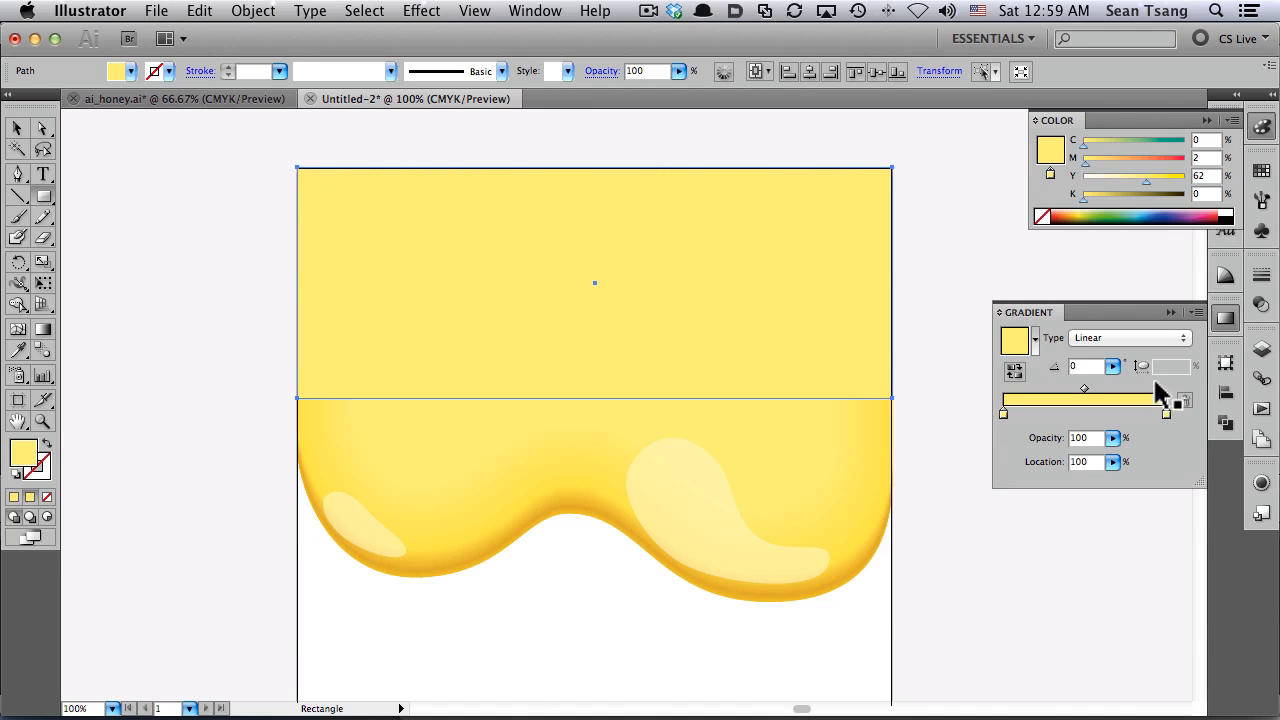
pyautogui.moveTo(1150, 182); pyautogui.dragTo(1194, 182)
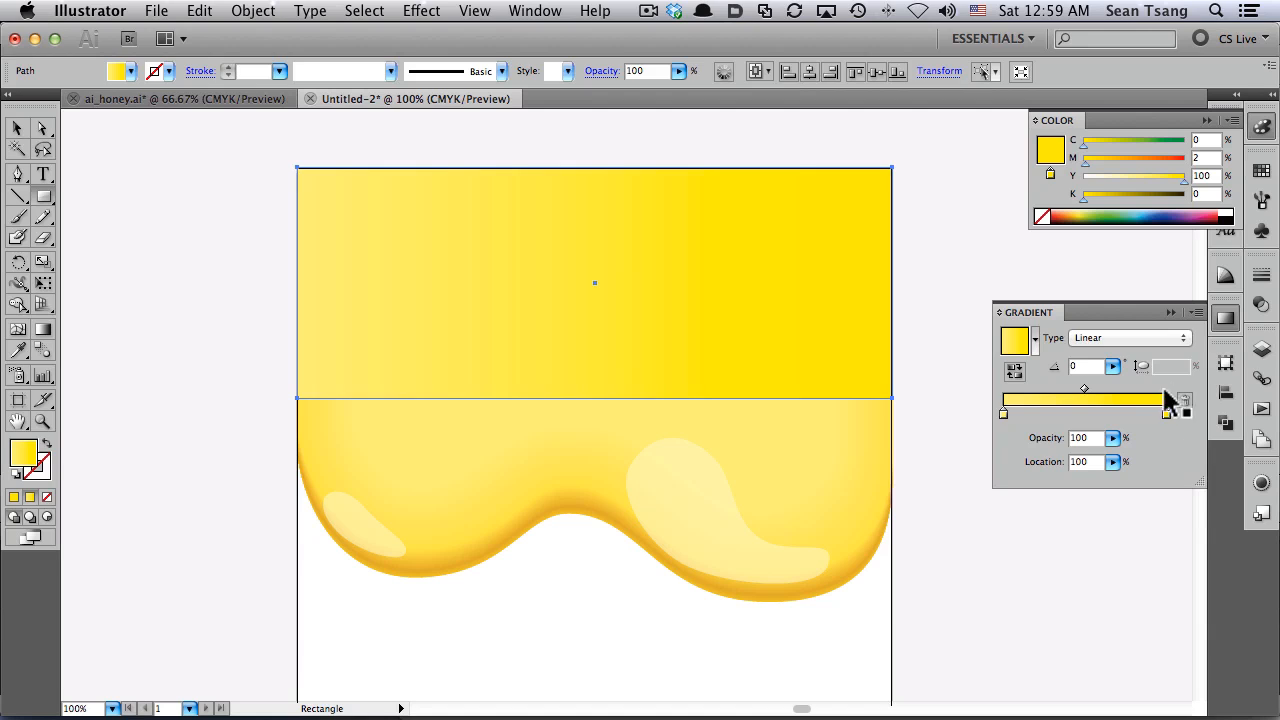
pyautogui.moveTo(1087, 162); pyautogui.dragTo(1101, 160)
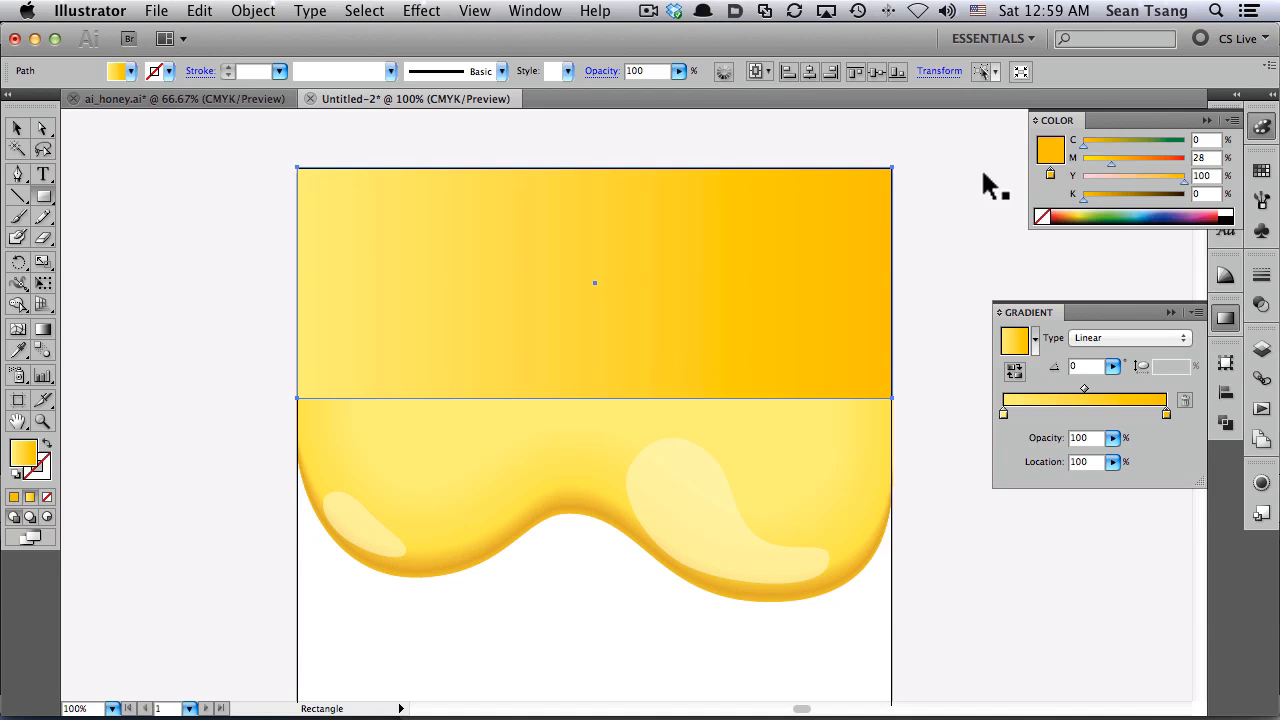
# Set the opacity of the gradient's pale yellow stop to 0%
pyautogui.click(1004, 413)
pyautogui.click(1112, 438)
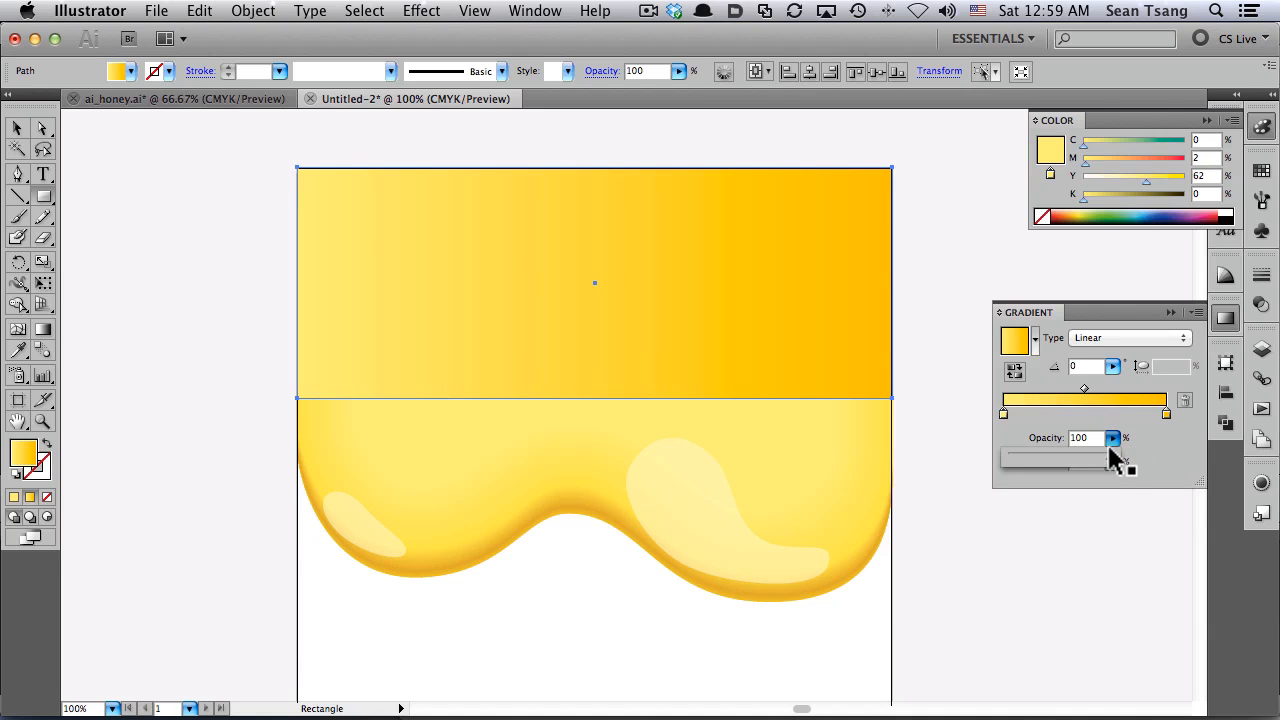
pyautogui.moveTo(1108, 468); pyautogui.dragTo(1003, 460)
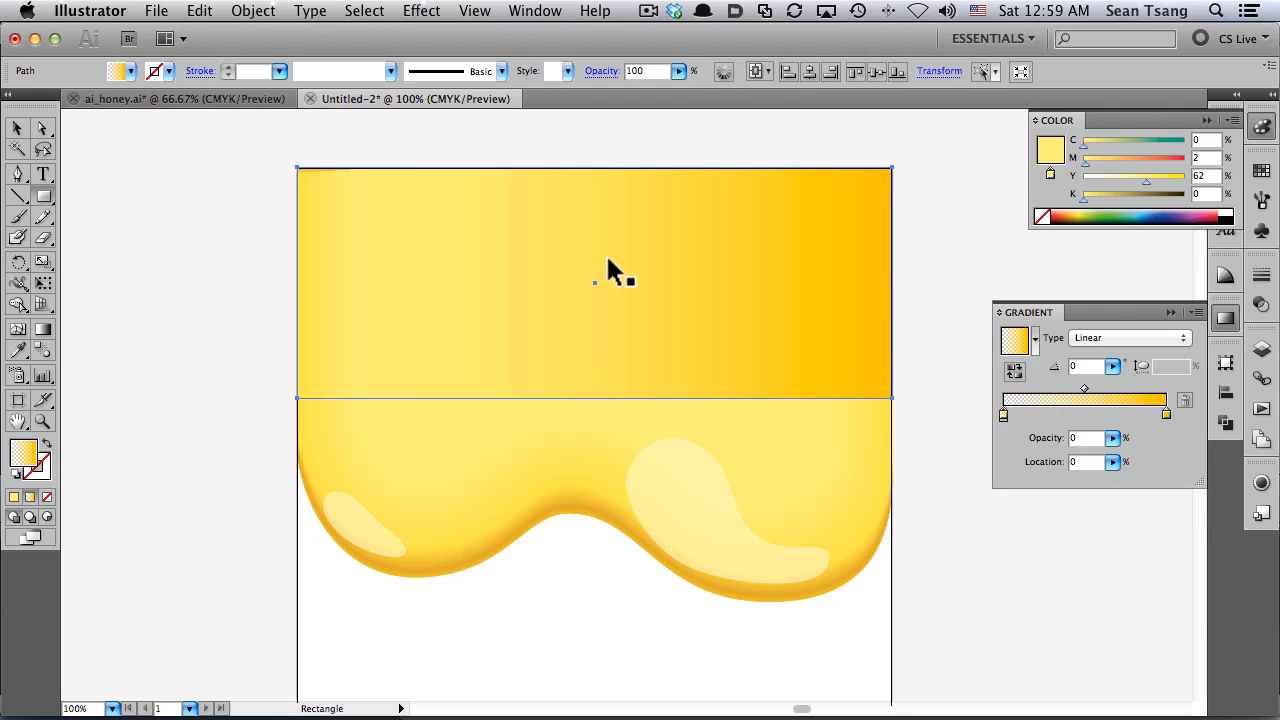
# Redirect the rectangle's gradient to 90° so it runs from its lower edge to near its upper edge, and deselect it
pyautogui.press('g')
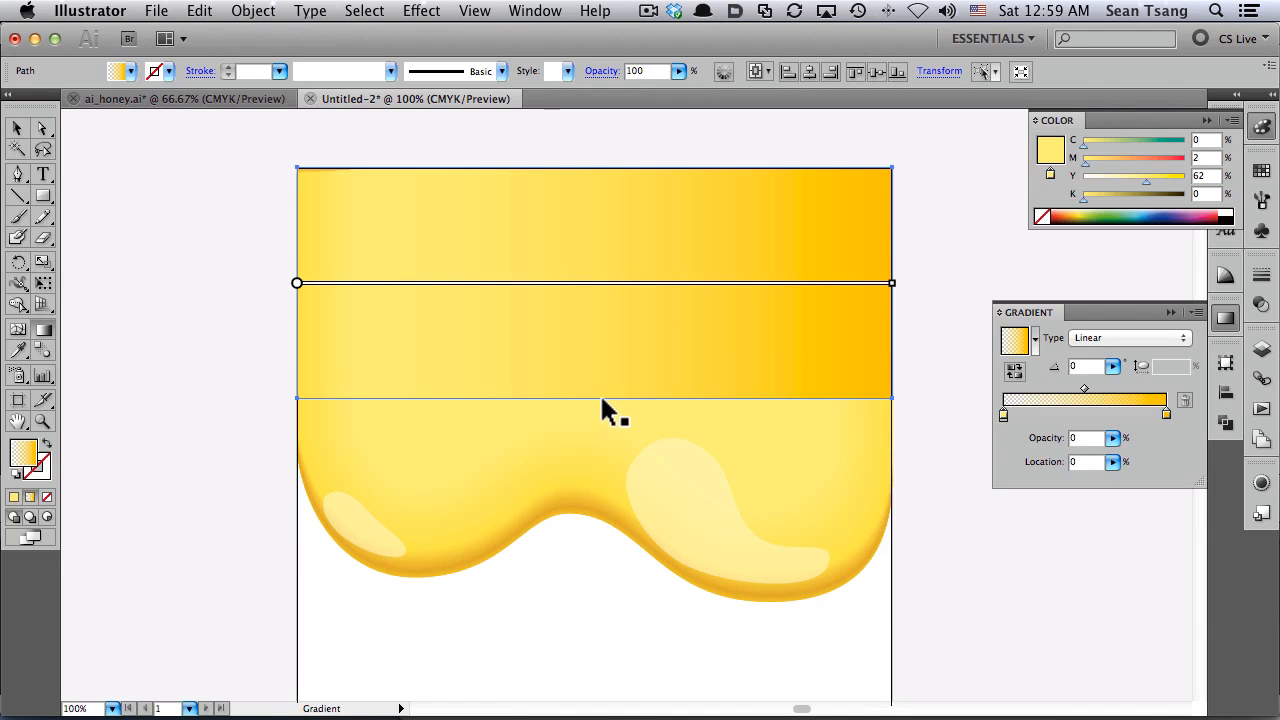
pyautogui.moveTo(597, 396); pyautogui.dragTo(605, 178)
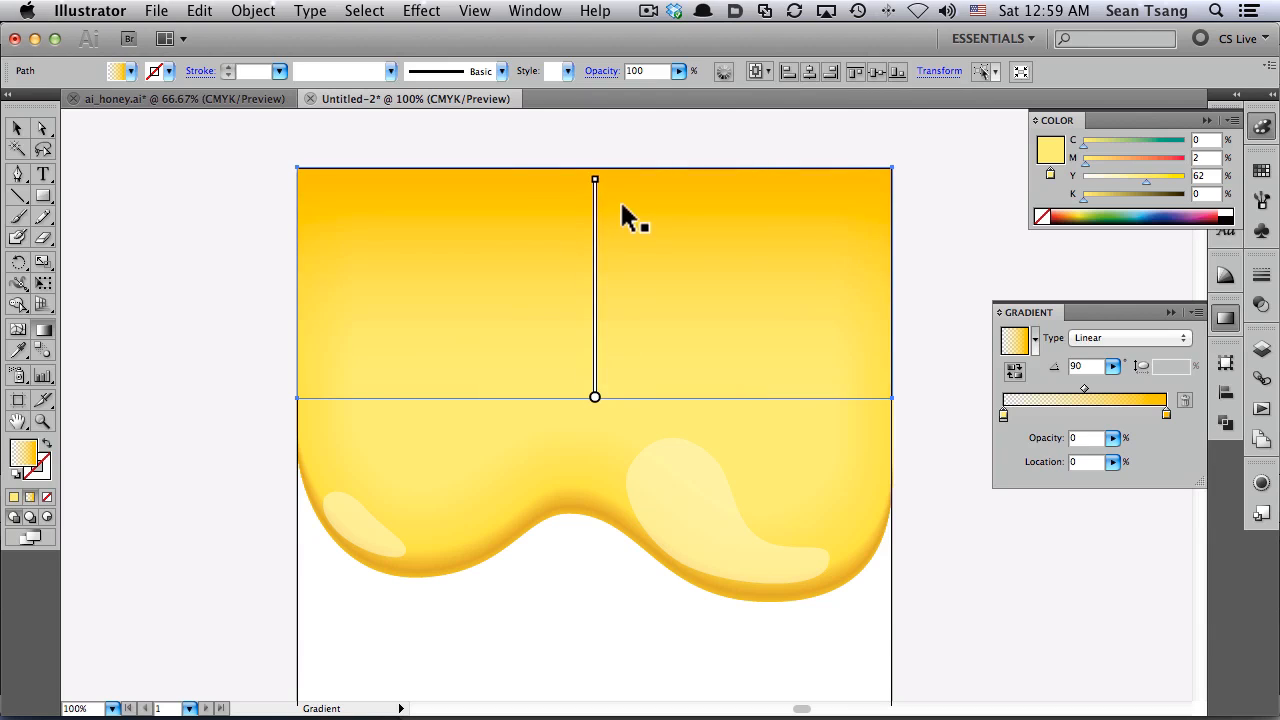
pyautogui.press('v')
pyautogui.click(922, 359)
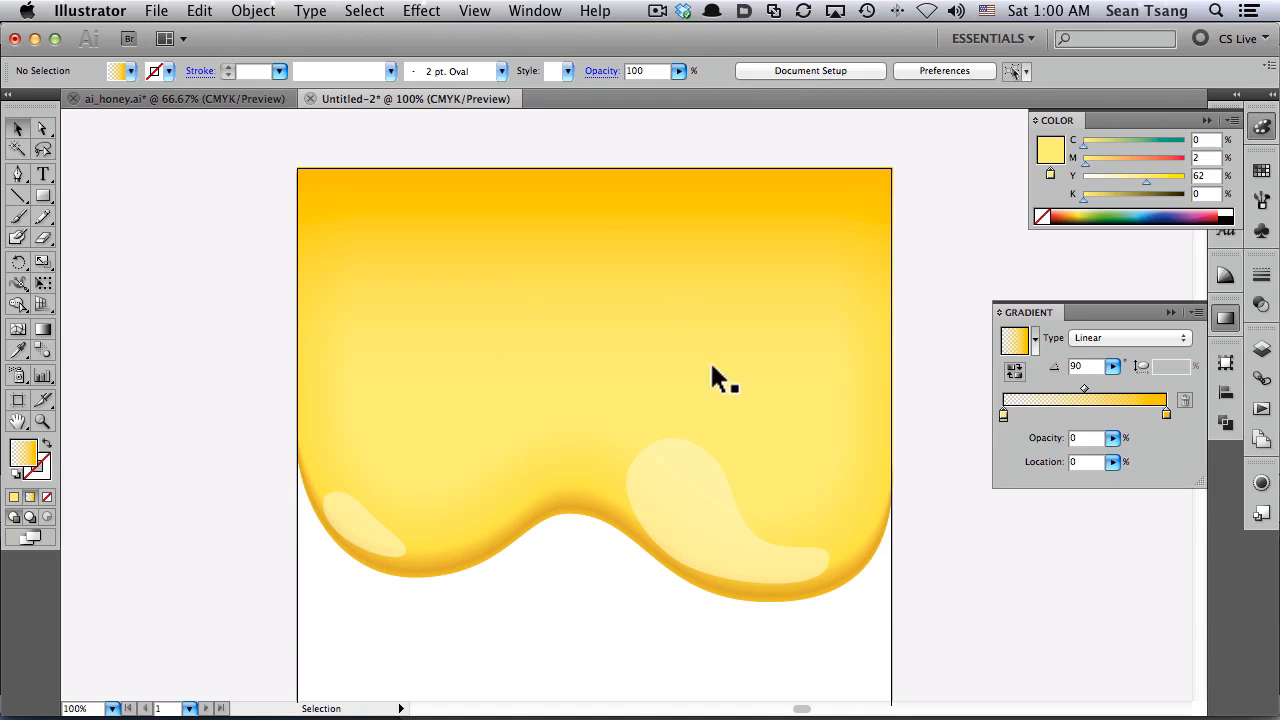
# Examine the honey's shading, highlights and curved lower outline up close and as a whole
pyautogui.scroll(-3, 680, 410)
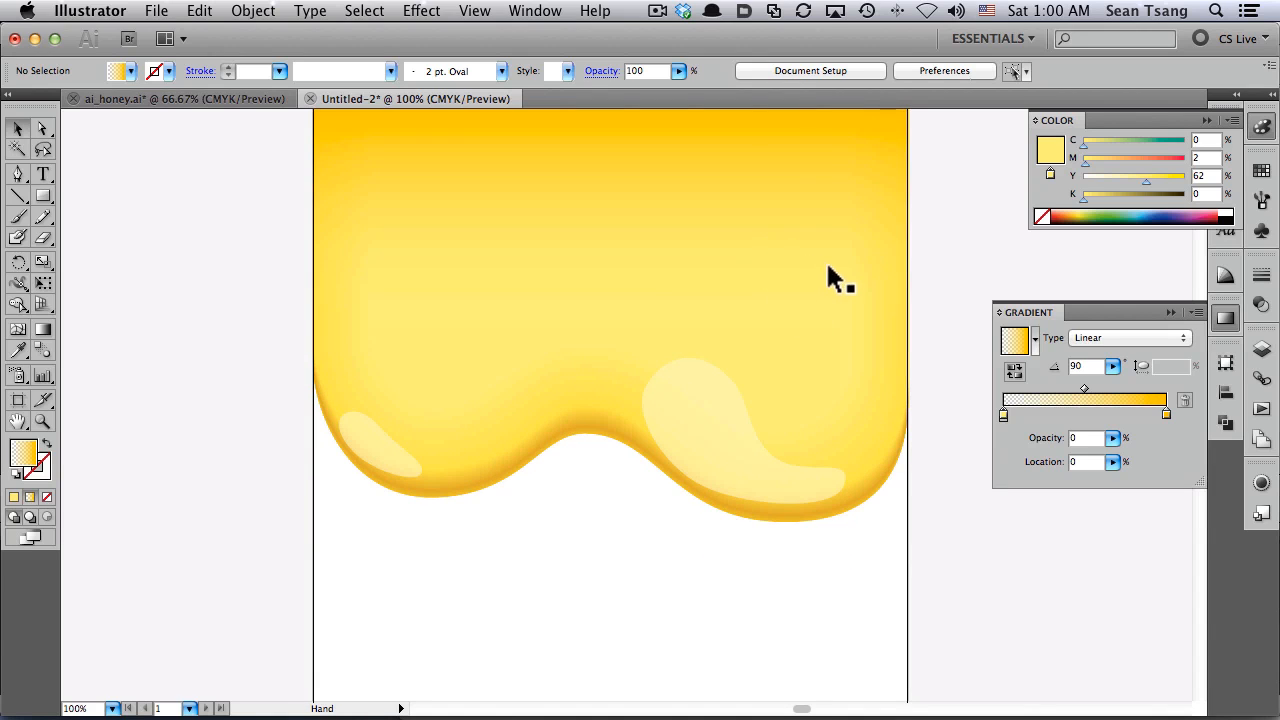
pyautogui.moveTo(828, 266); pyautogui.dragTo(732, 292)
pyautogui.moveTo(609, 313); pyautogui.dragTo(627, 337)
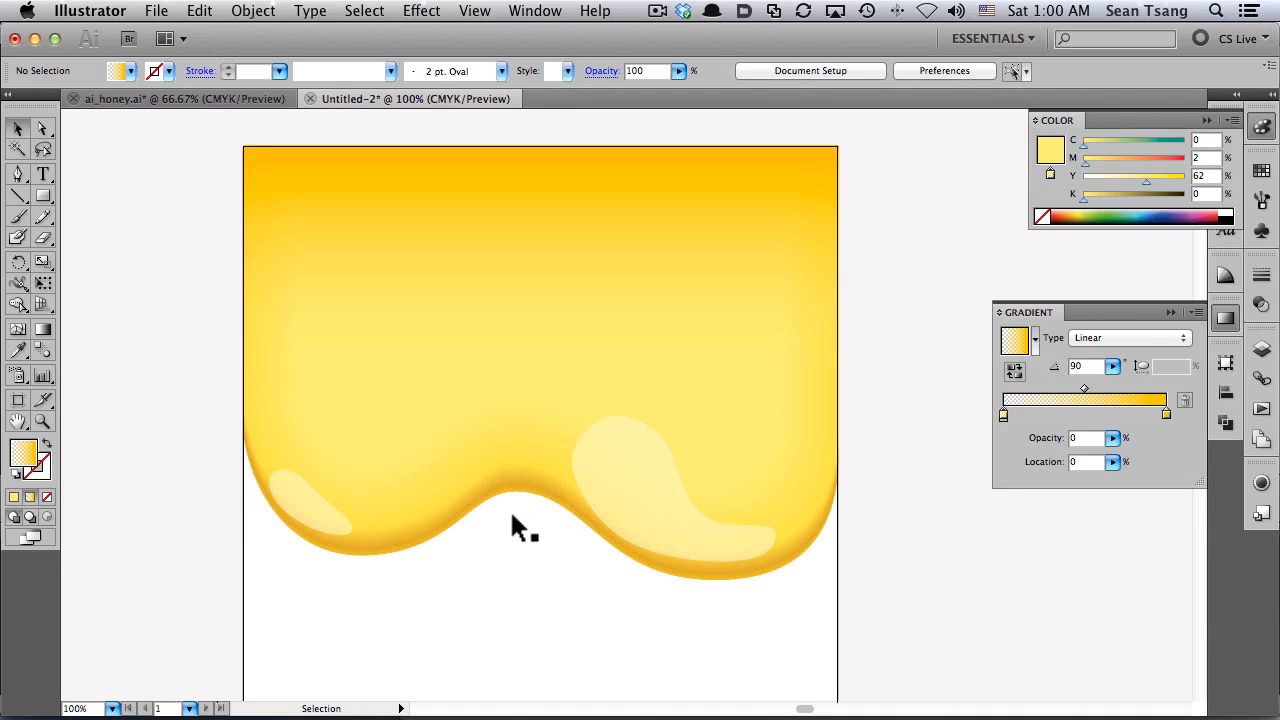
pyautogui.moveTo(214, 394); pyautogui.dragTo(749, 583)
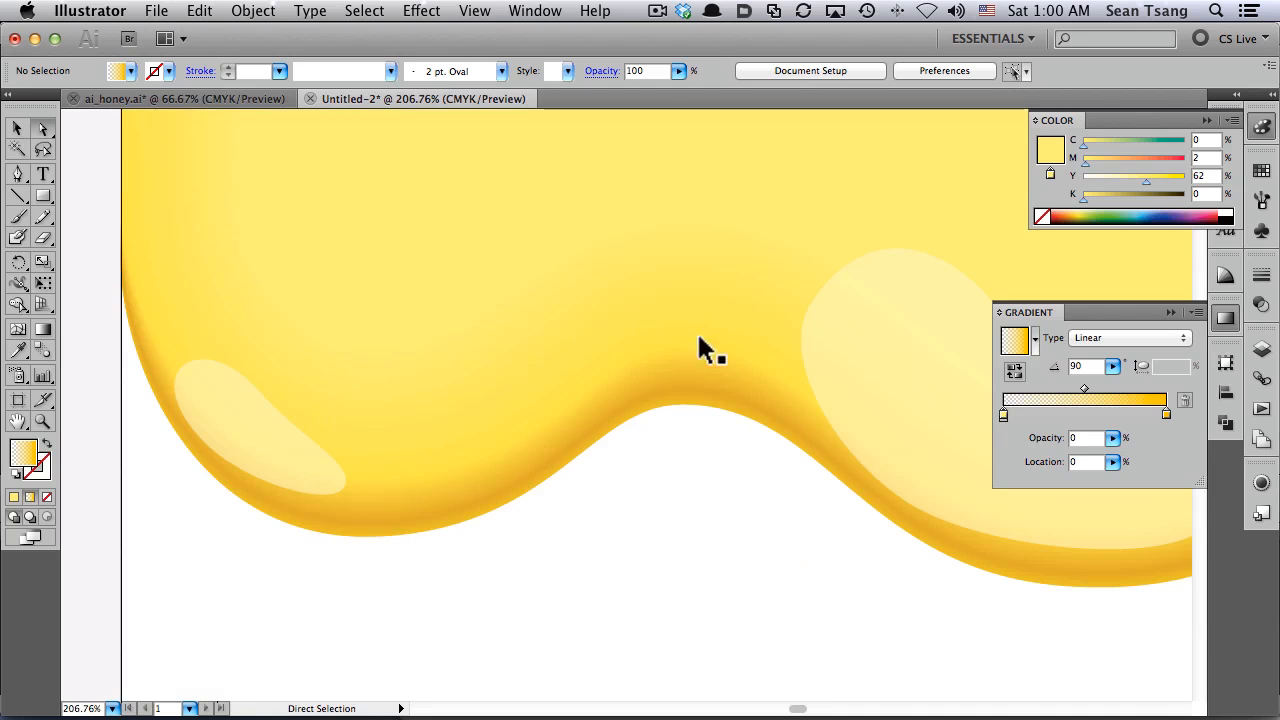
pyautogui.click(715, 404)
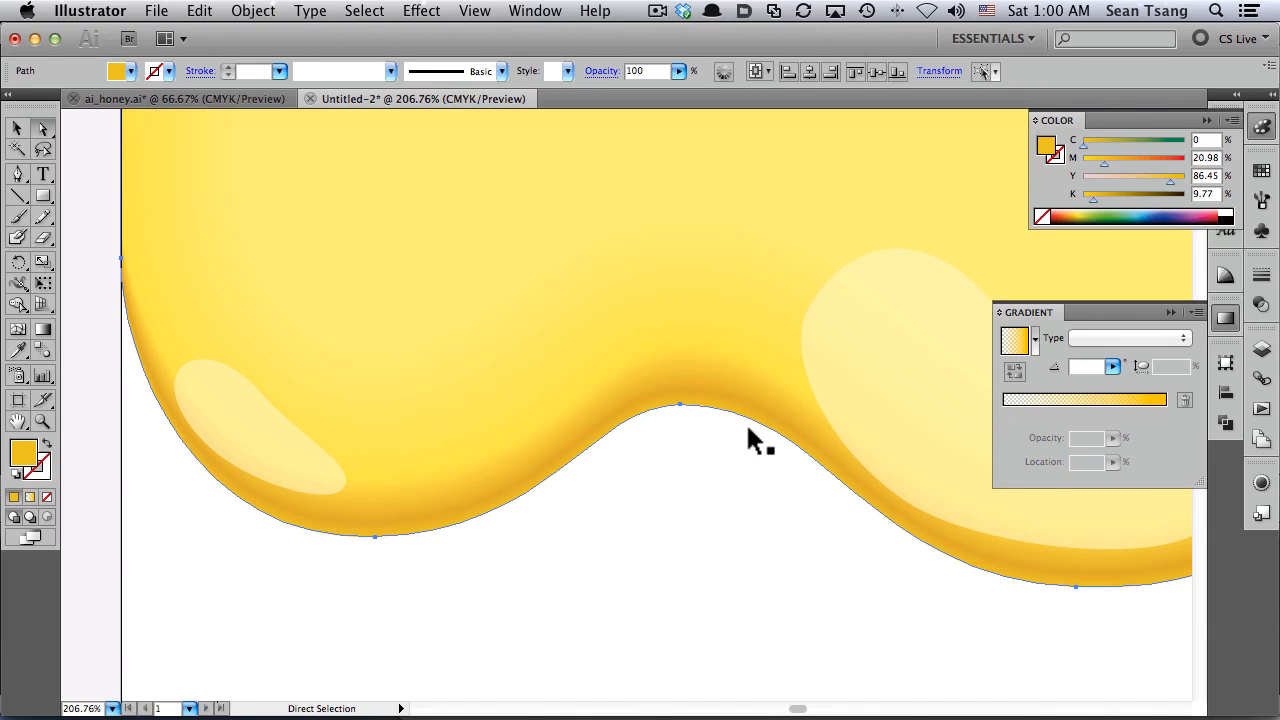
pyautogui.press('super+minus')
pyautogui.press('super+minus')
pyautogui.press('super+minus')
pyautogui.press('super+minus')
pyautogui.press('super+minus')
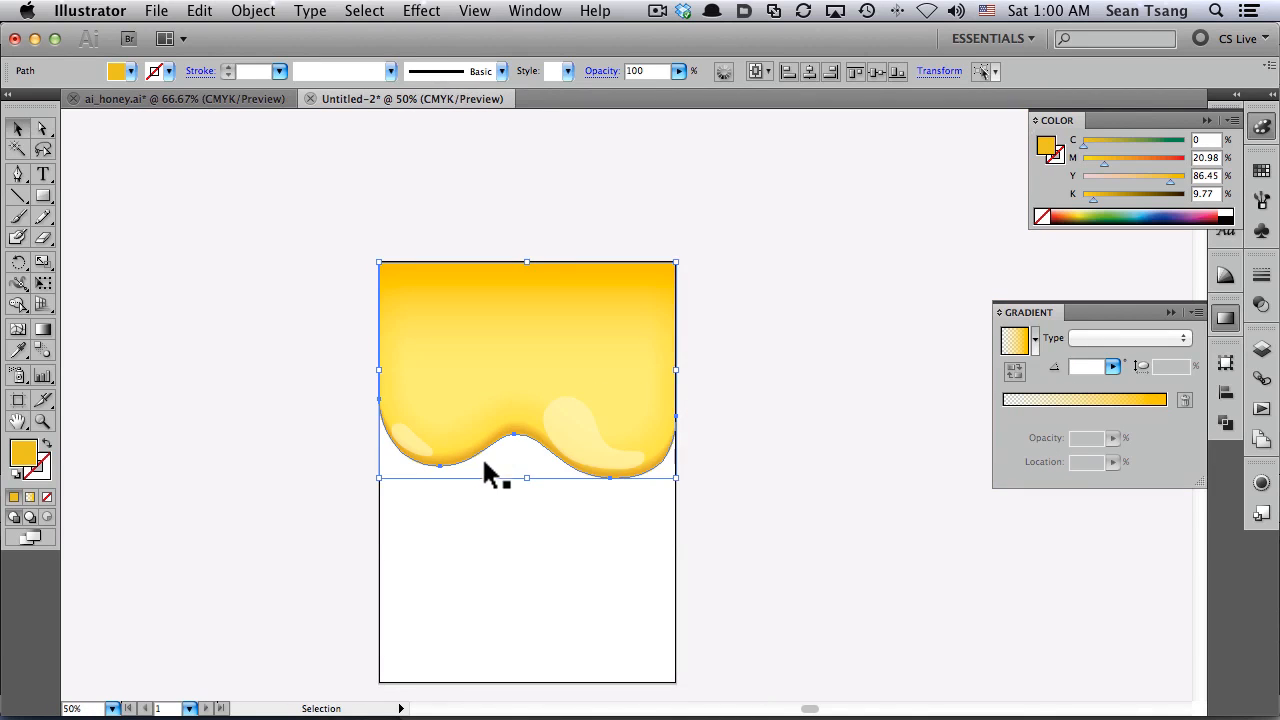
# Duplicate the blended drip artwork beside the original, off the artboard's right edge, and deselect it
pyautogui.moveTo(490, 490); pyautogui.dragTo(531, 372)
pyautogui.moveTo(486, 414); pyautogui.dragTo(806, 410)
pyautogui.click(779, 501)
# Select the duplicated drip blend together with the original blend on the artboard
pyautogui.moveTo(390, 276); pyautogui.dragTo(949, 536)
pyautogui.moveTo(726, 408); pyautogui.dragTo(465, 344)
pyautogui.click(628, 426)
pyautogui.moveTo(497, 429); pyautogui.dragTo(787, 409)
pyautogui.keyDown('shift'); pyautogui.click(324, 374); pyautogui.keyUp('shift')
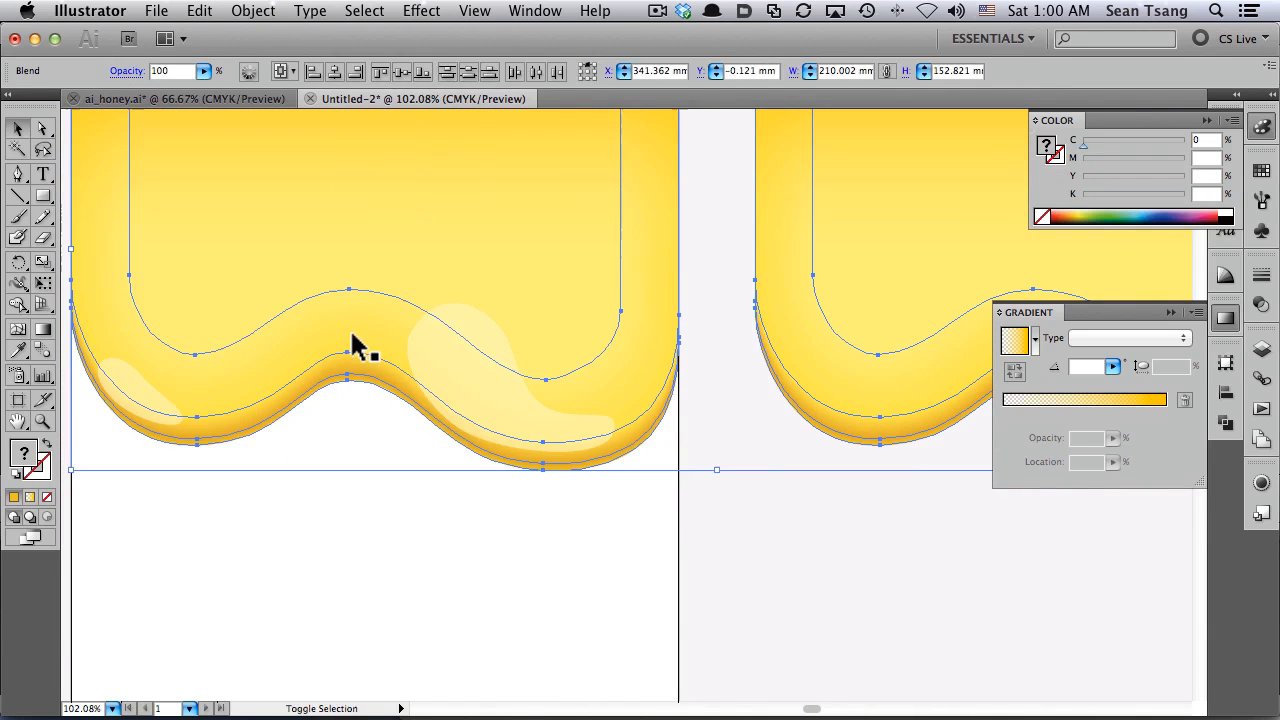
# Release the blends on the honey shape on the artboard and on its copy beside the artboard
pyautogui.click(253, 11)
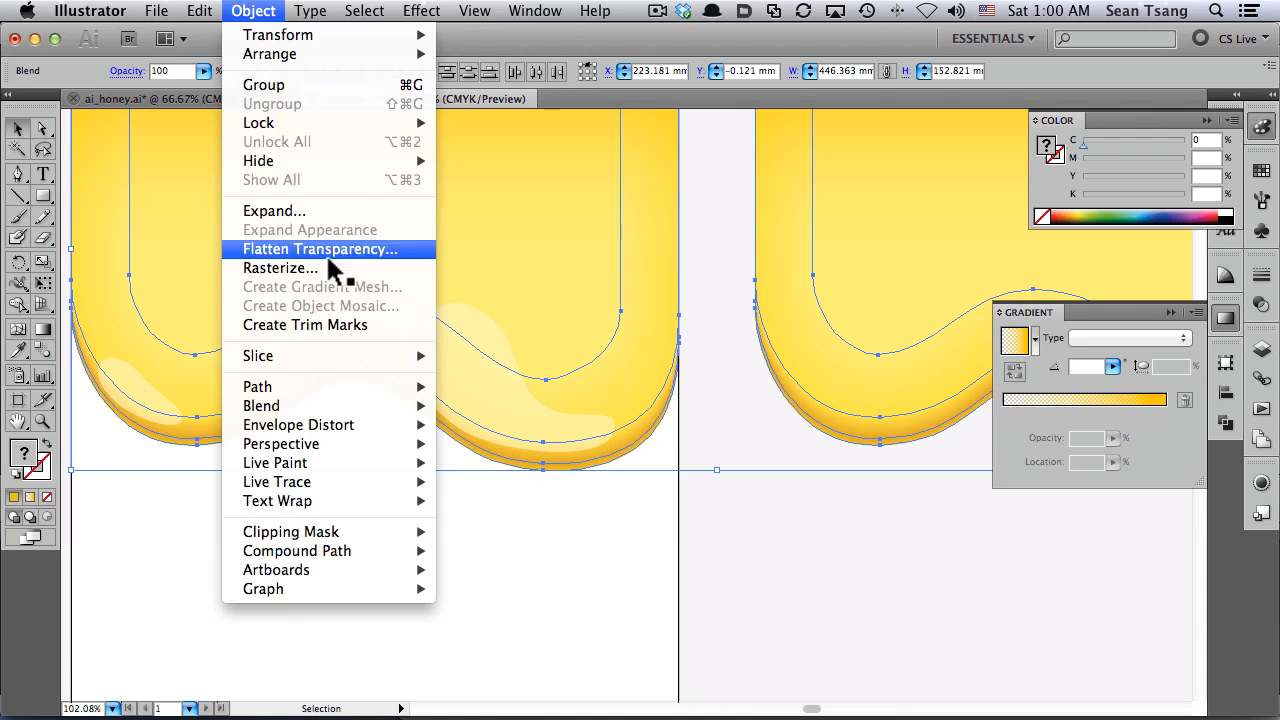
pyautogui.moveTo(292, 407)
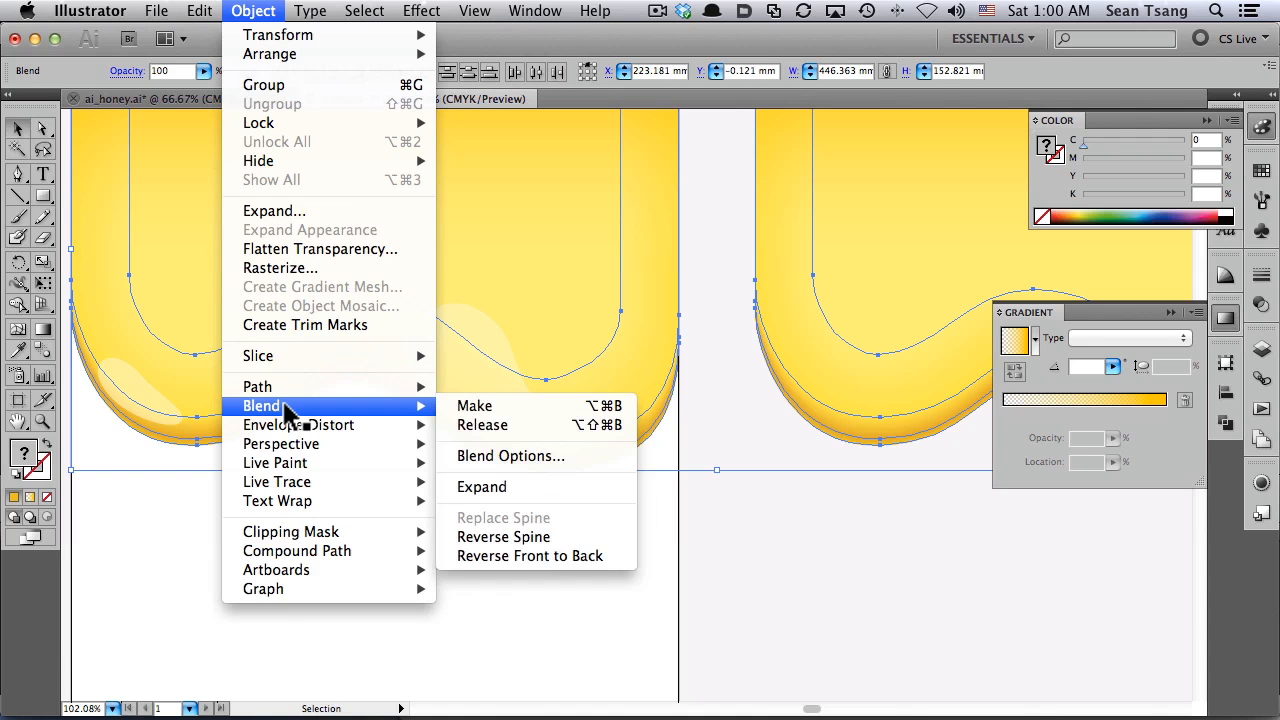
pyautogui.click(507, 424)
pyautogui.click(848, 480)
pyautogui.press('a')
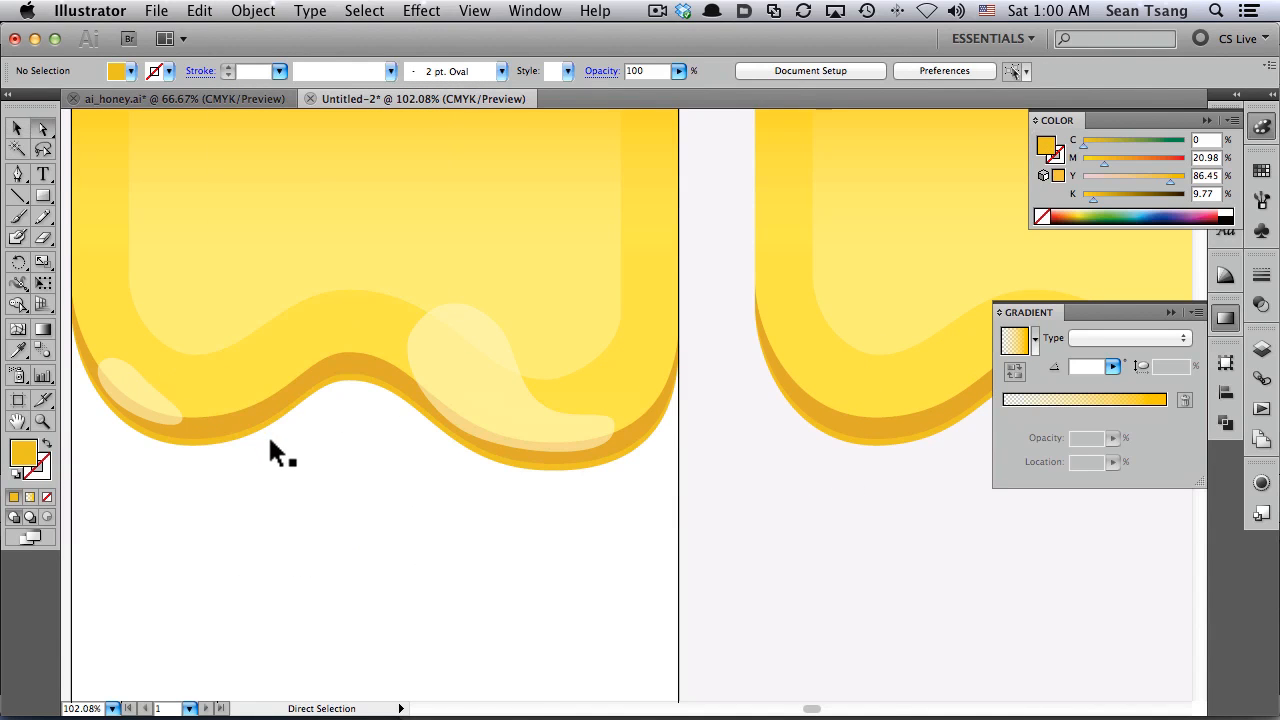
# Duplicate the outermost path of the honey copy beside the artboard slightly lower and fill the duplicate black
pyautogui.press('v')
pyautogui.hscroll(5, 730, 425)
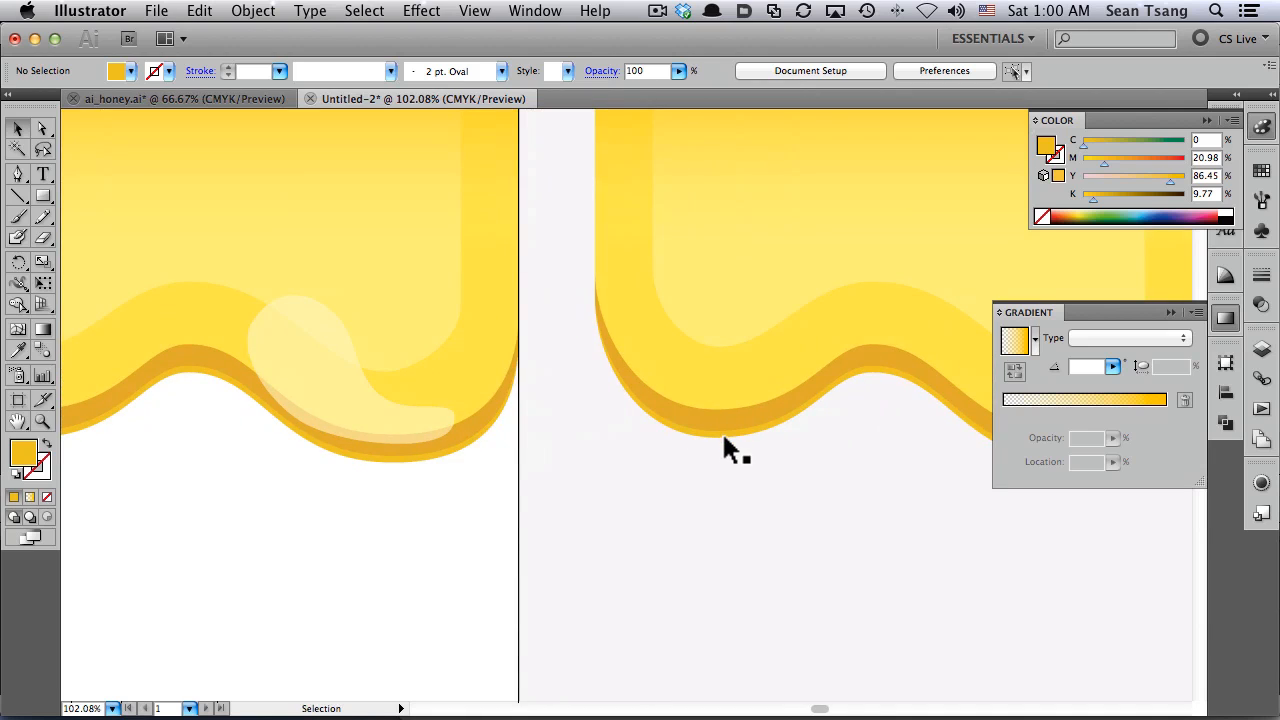
pyautogui.click(737, 437)
pyautogui.moveTo(600, 320); pyautogui.dragTo(856, 536)
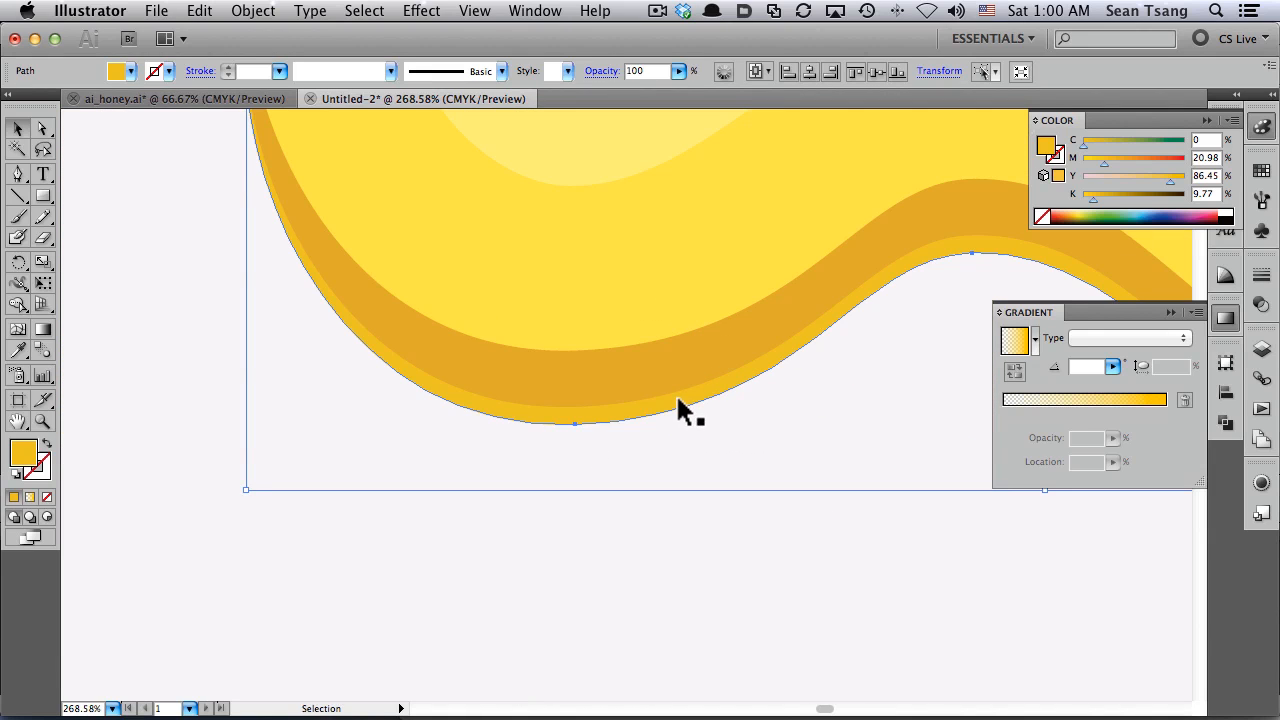
pyautogui.moveTo(677, 402); pyautogui.dragTo(680, 432)
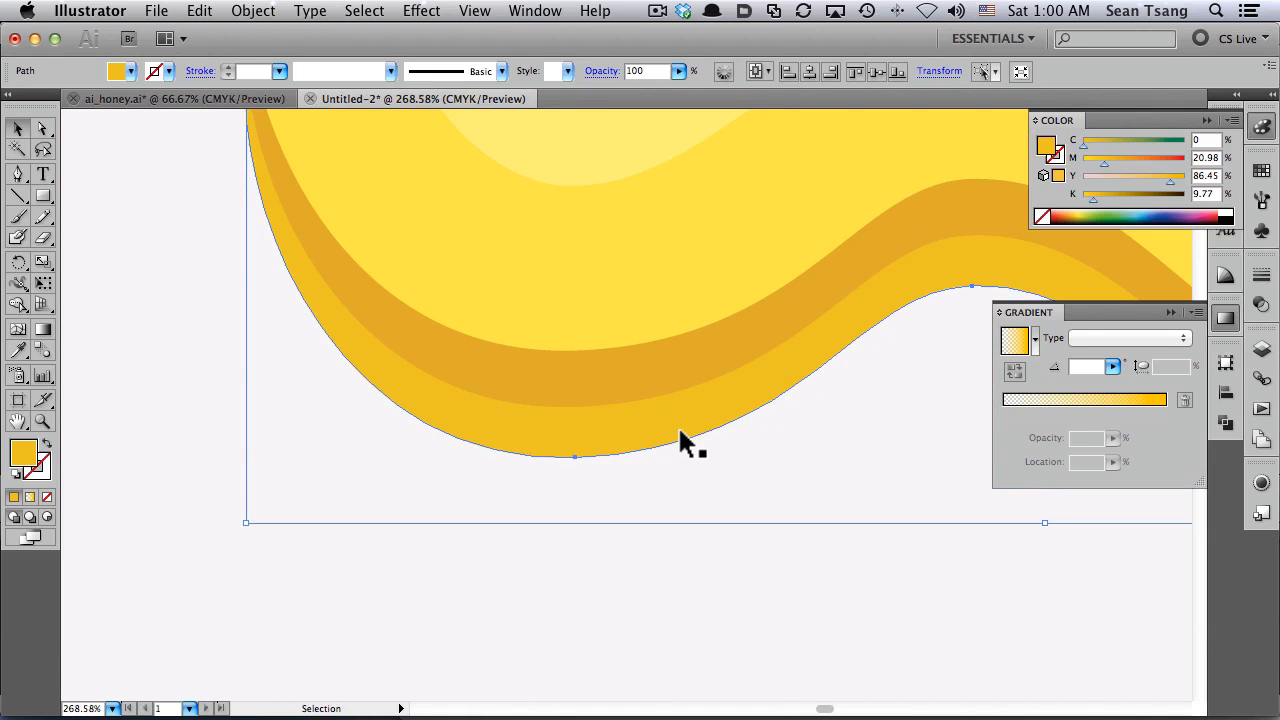
pyautogui.click(1224, 217)
# Duplicate the black path further down, fill the duplicate white and send it behind the black path
pyautogui.press('a')
pyautogui.moveTo(665, 427); pyautogui.dragTo(686, 455)
pyautogui.click(1215, 216)
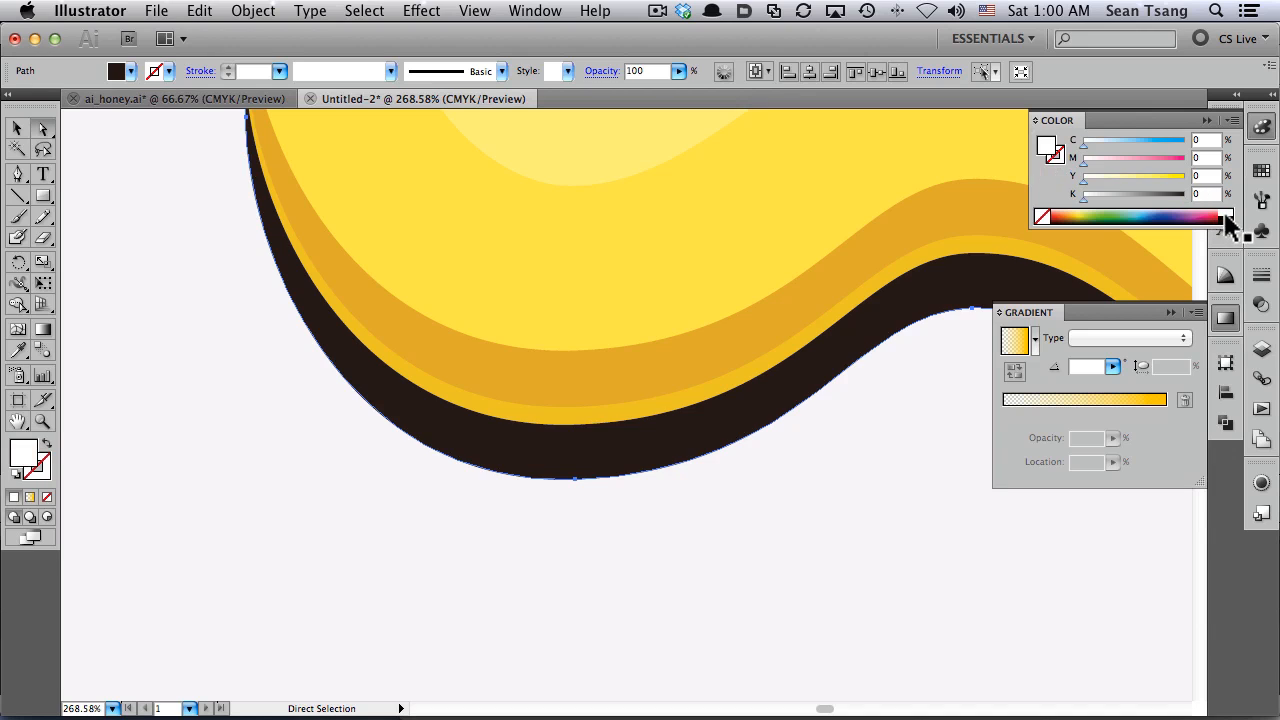
pyautogui.press('v')
pyautogui.press('super+[')
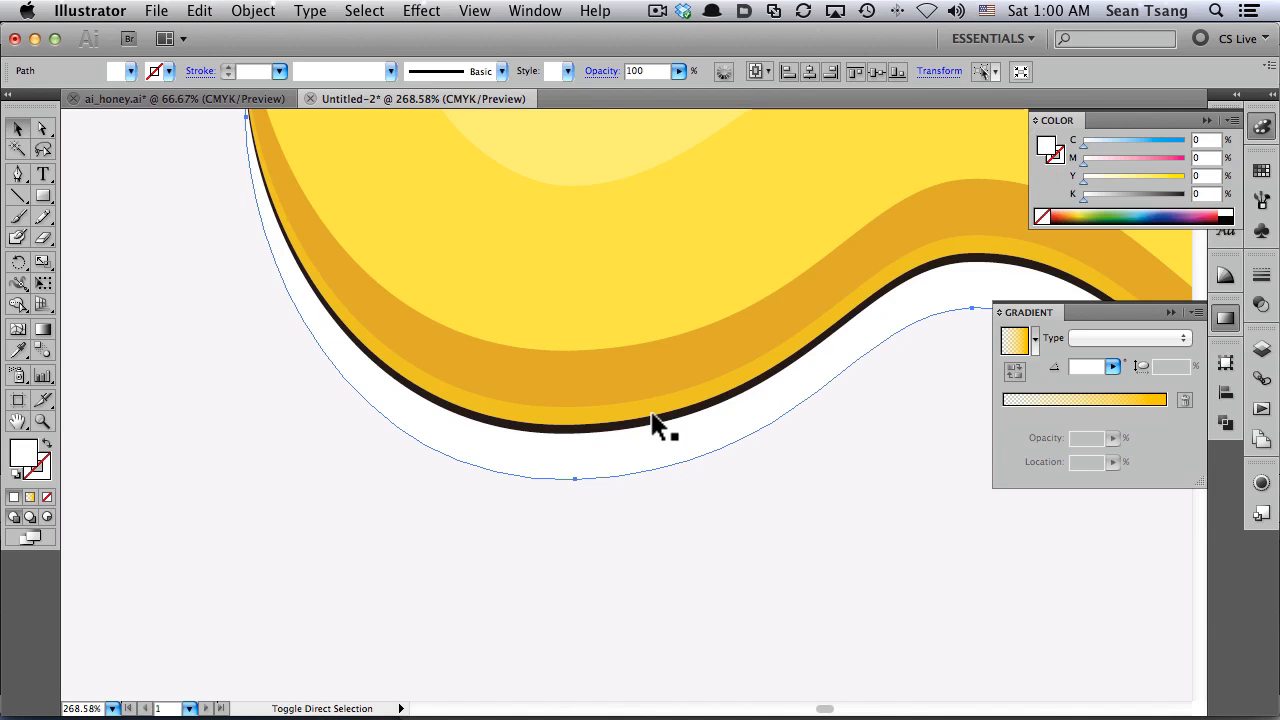
pyautogui.click(508, 596)
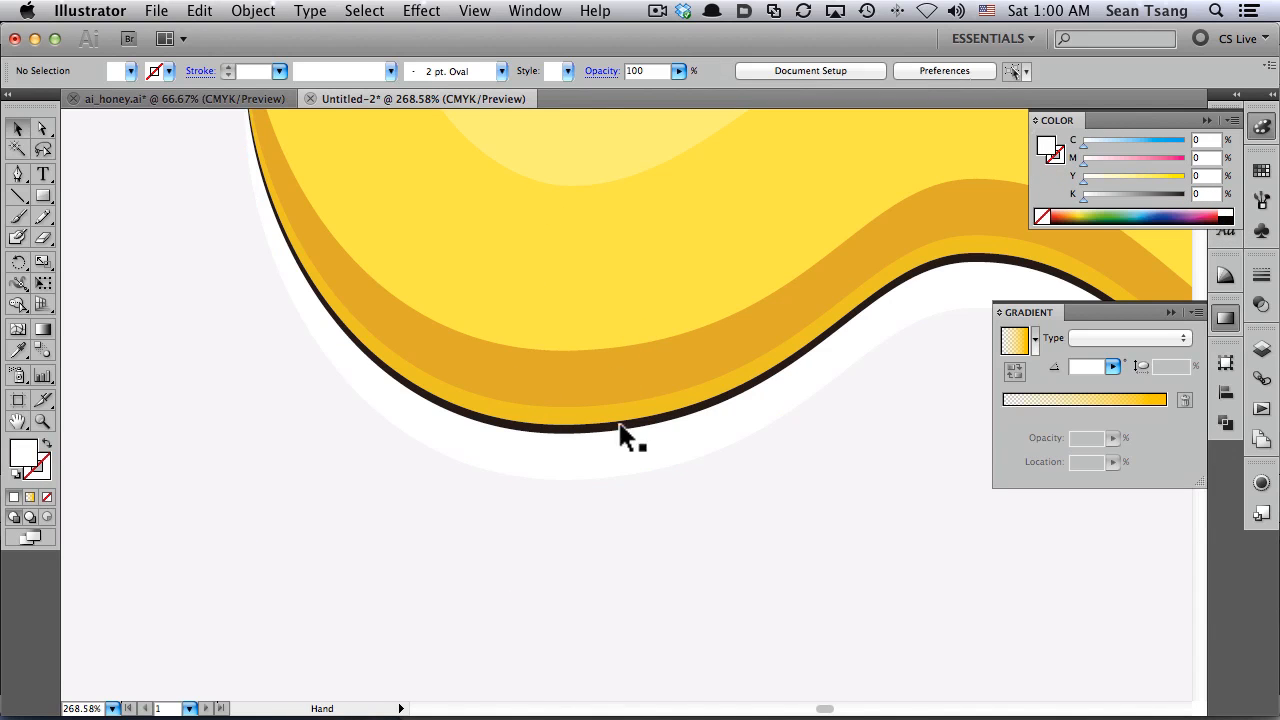
# Place a copy of the outermost path behind the honey shape on the artboard and fill it black
pyautogui.keyDown('alt'); pyautogui.keyDown('super'); pyautogui.click(563, 429); pyautogui.keyUp('super'); pyautogui.keyUp('alt')
pyautogui.keyDown('alt'); pyautogui.keyDown('super'); pyautogui.click(563, 429); pyautogui.keyUp('super'); pyautogui.keyUp('alt')
pyautogui.moveTo(808, 422); pyautogui.dragTo(1164, 439)
pyautogui.hscroll(-5, 457, 379)
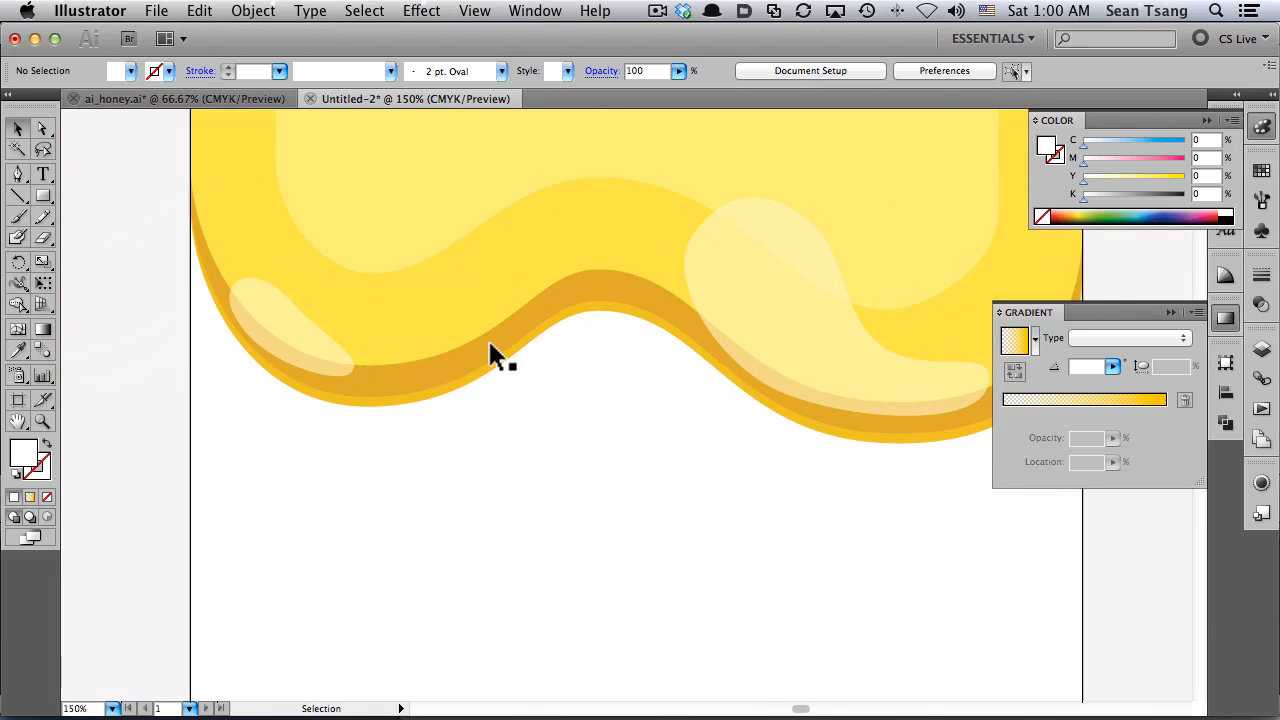
pyautogui.press('a')
pyautogui.press('v')
pyautogui.click(480, 366)
pyautogui.press('a')
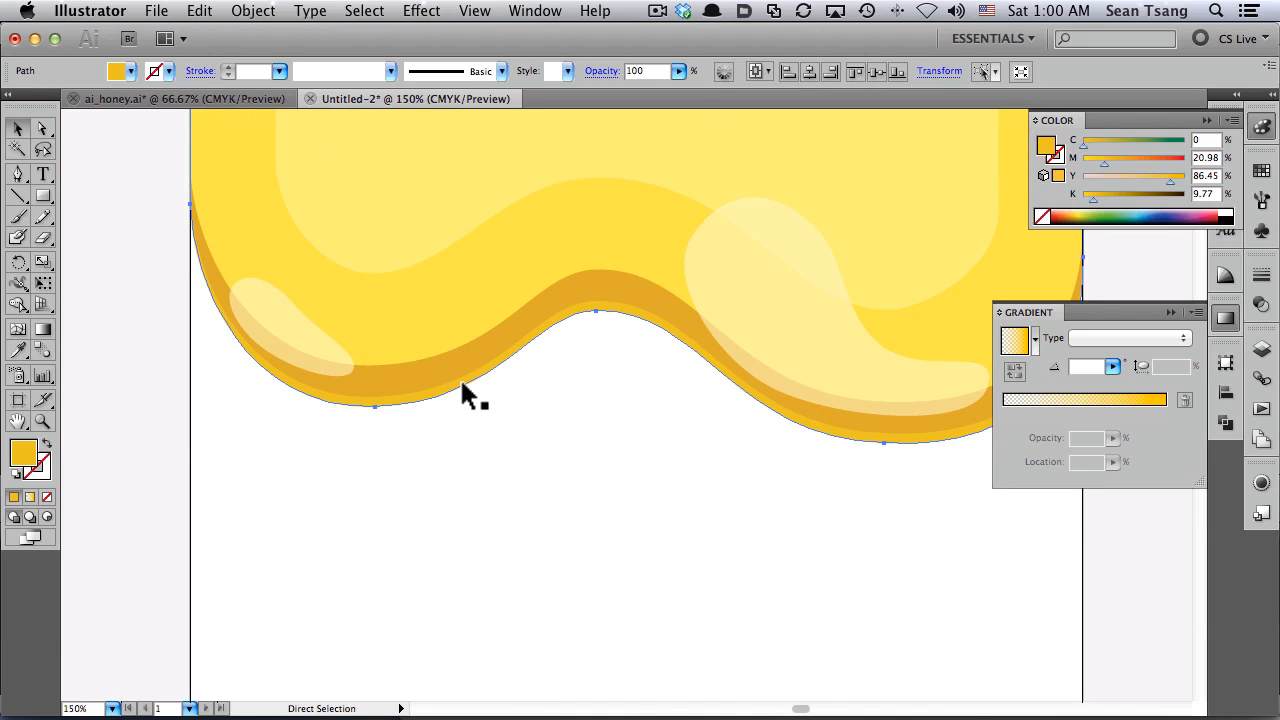
pyautogui.press('v')
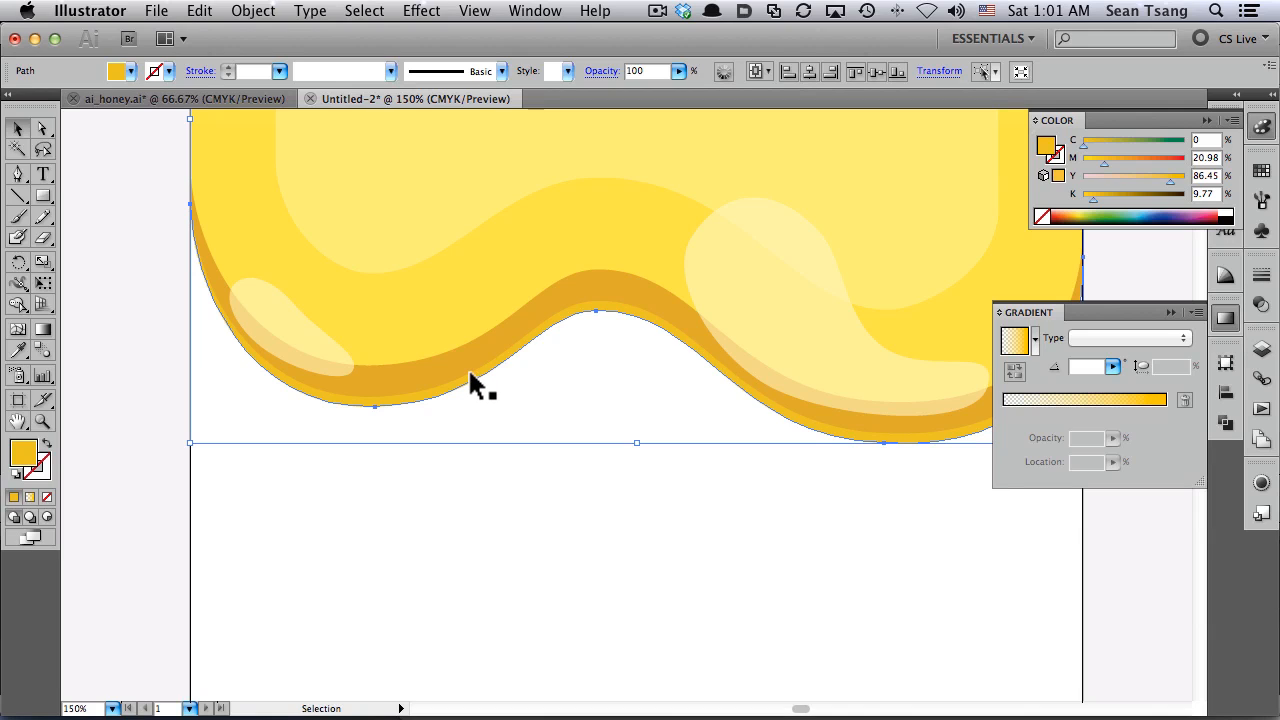
pyautogui.press('a')
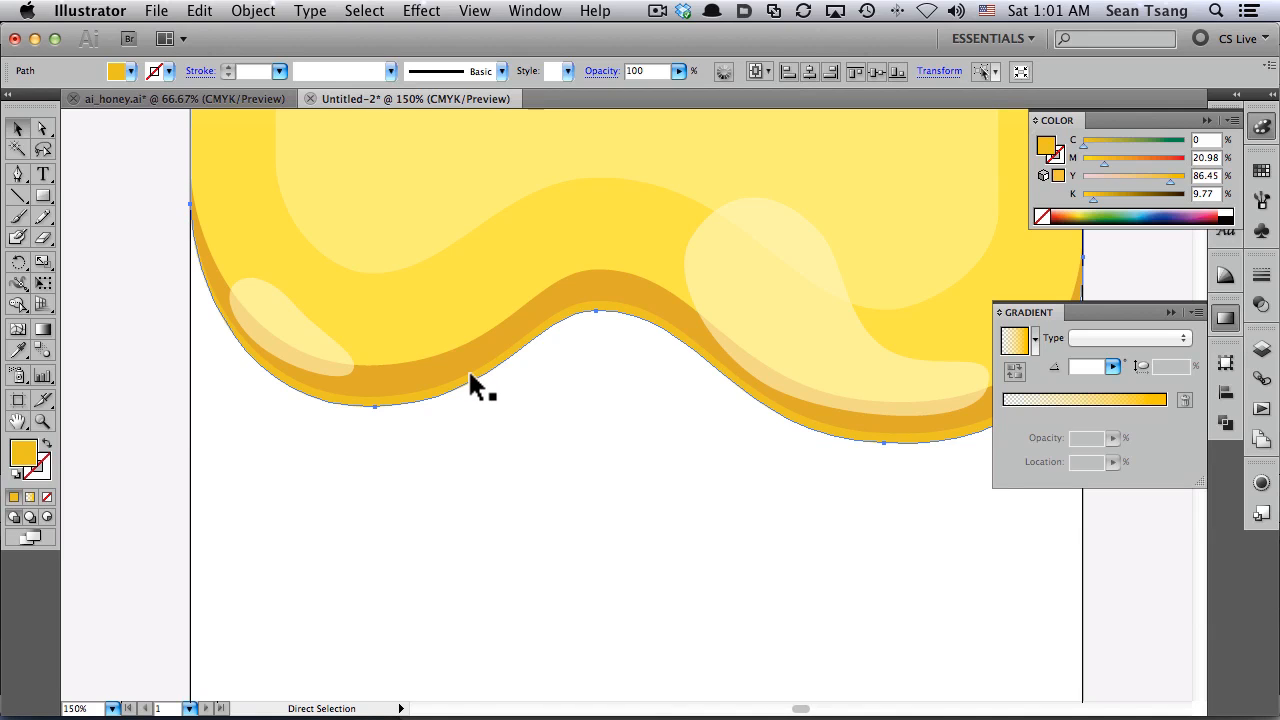
pyautogui.press('v')
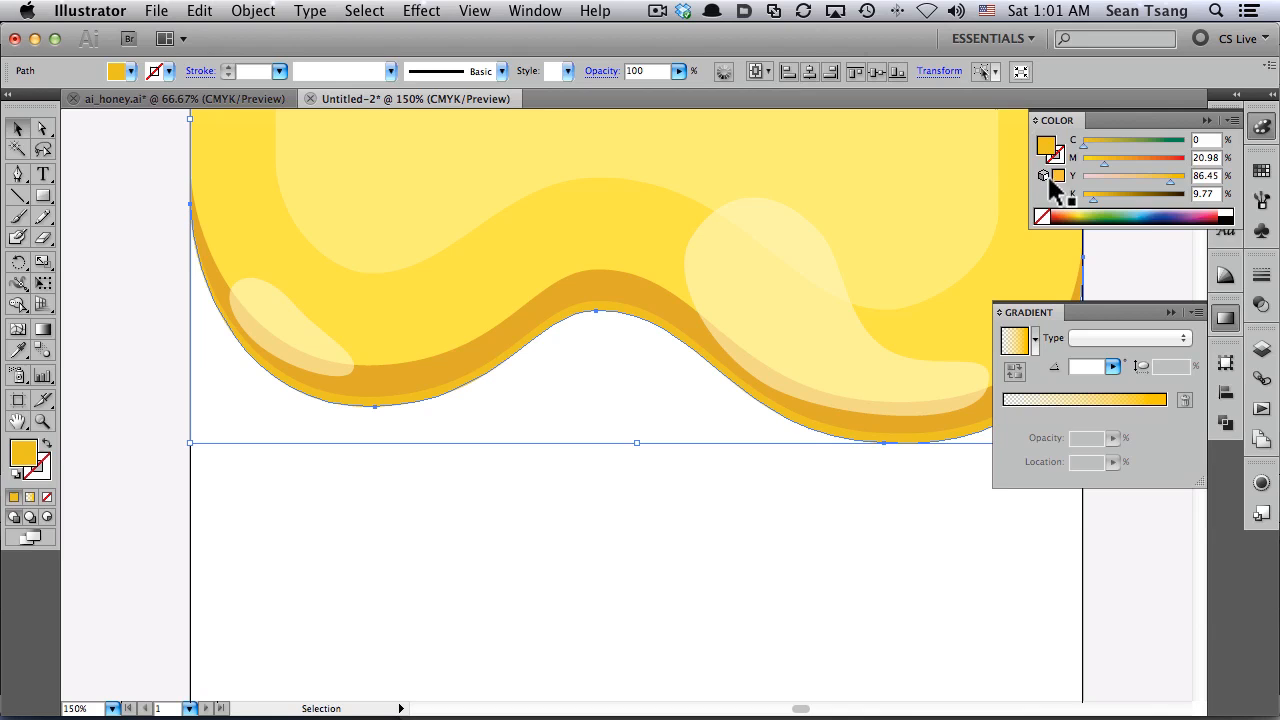
pyautogui.click(1226, 217)
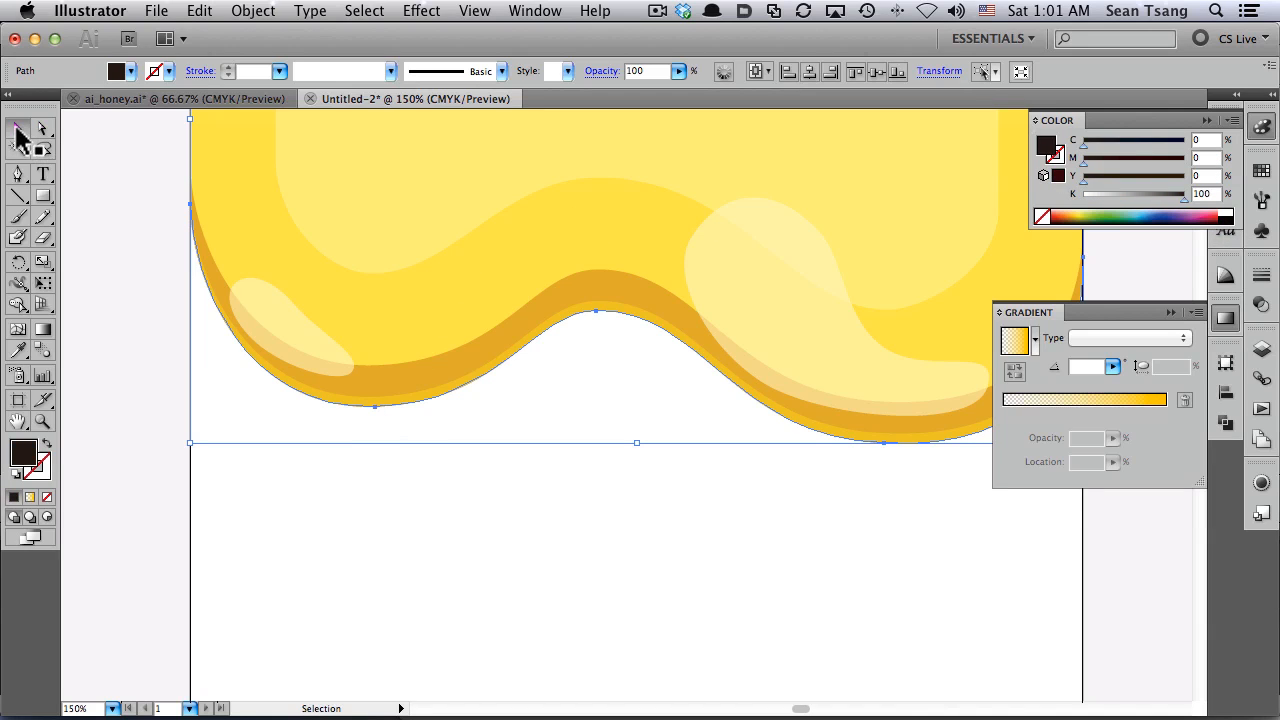
# Duplicate the black path slightly below the honey's edge and fill it white by setting K to 0
pyautogui.moveTo(378, 420); pyautogui.dragTo(379, 443)
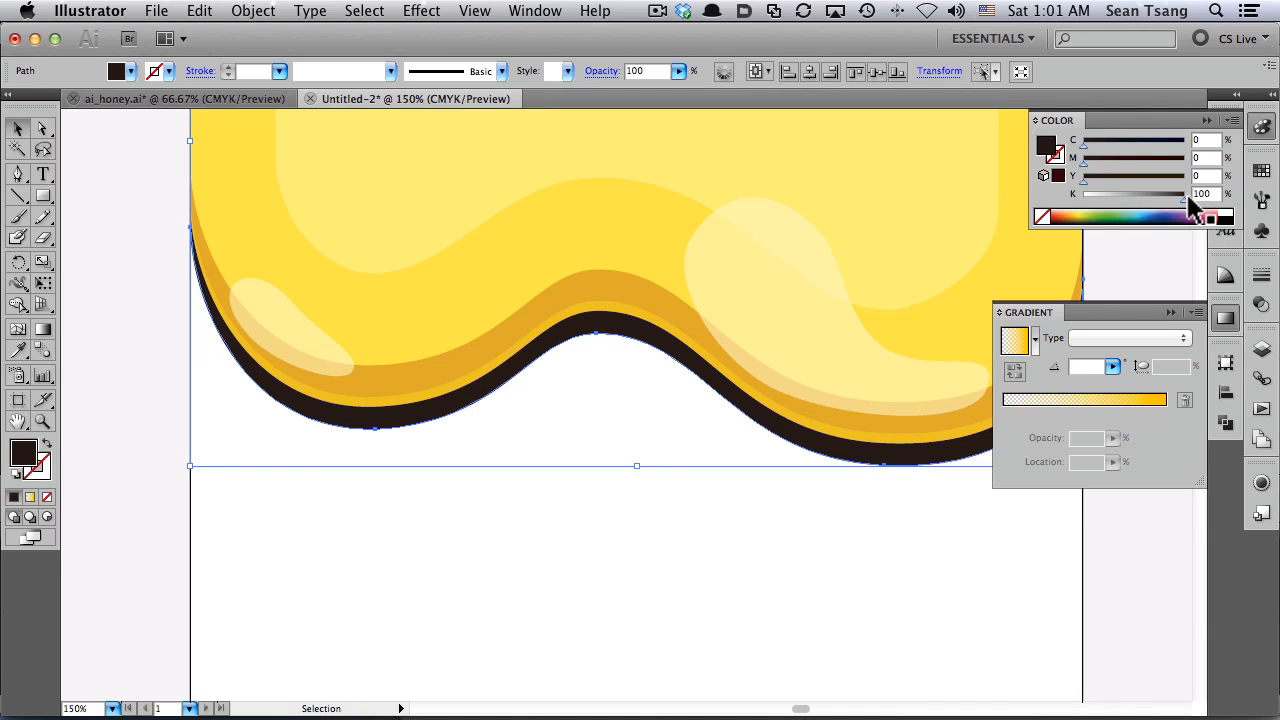
pyautogui.moveTo(1184, 197); pyautogui.dragTo(1057, 198)
pyautogui.click(351, 537)
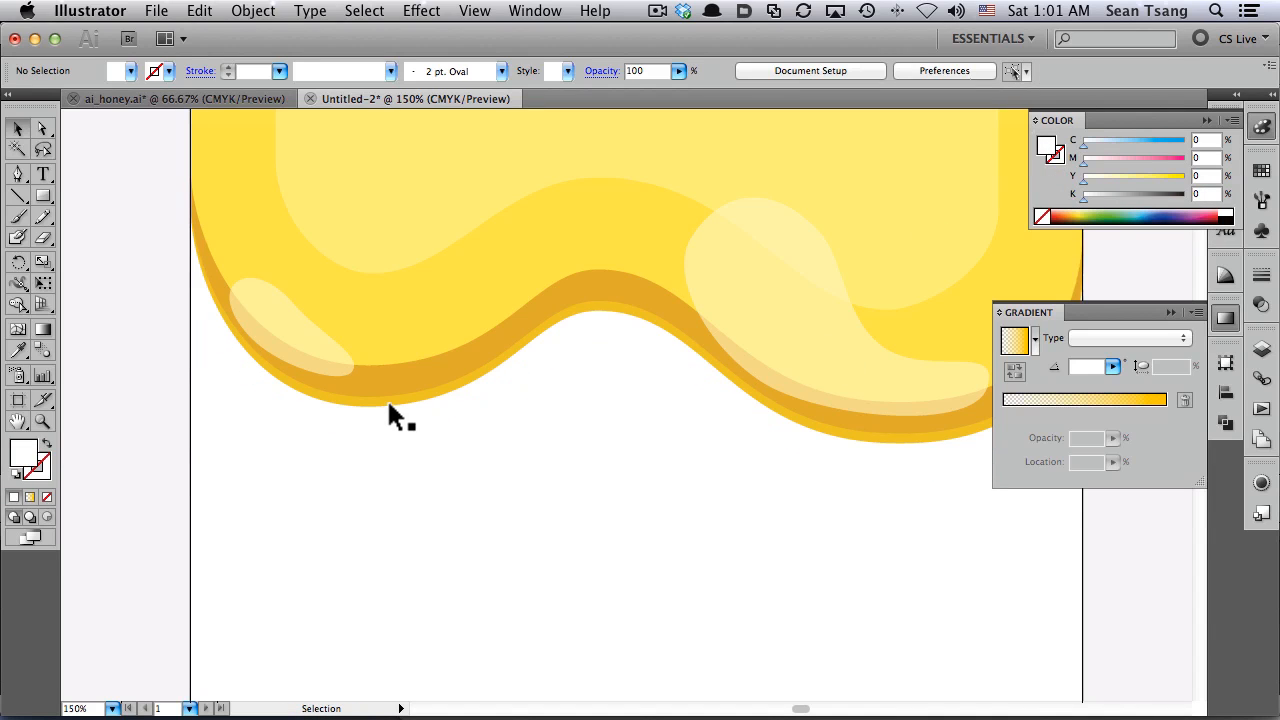
# Make a blend from the four yellow and orange paths of the honey shape on the artboard
pyautogui.doubleClick(386, 396)
pyautogui.click(389, 560)
pyautogui.doubleClick(390, 549)
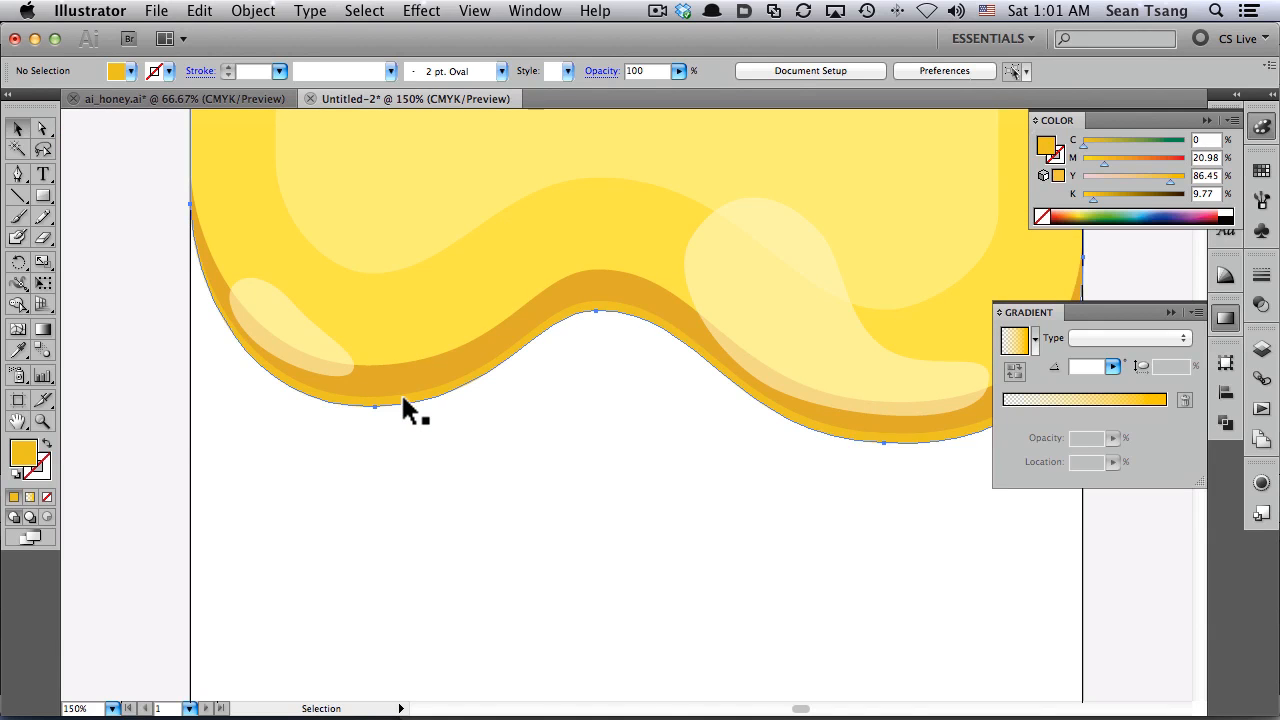
pyautogui.click(401, 392)
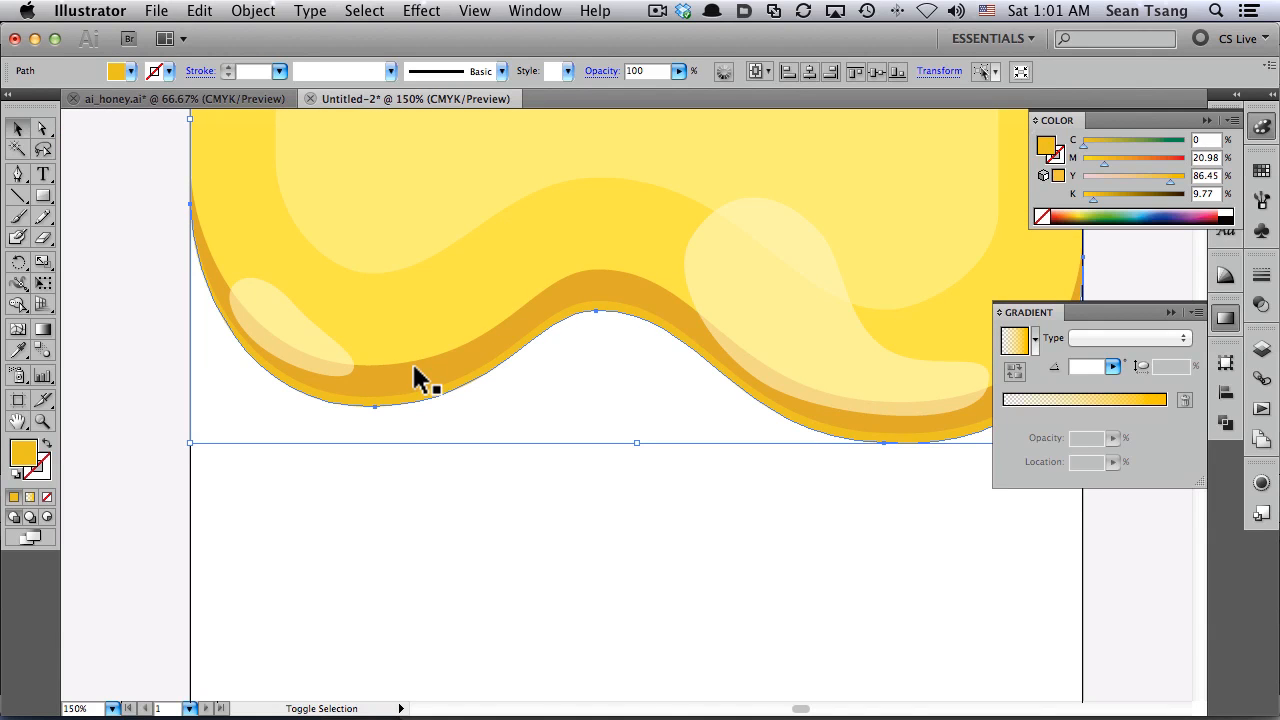
pyautogui.keyDown('shift'); pyautogui.click(388, 246); pyautogui.keyUp('shift')
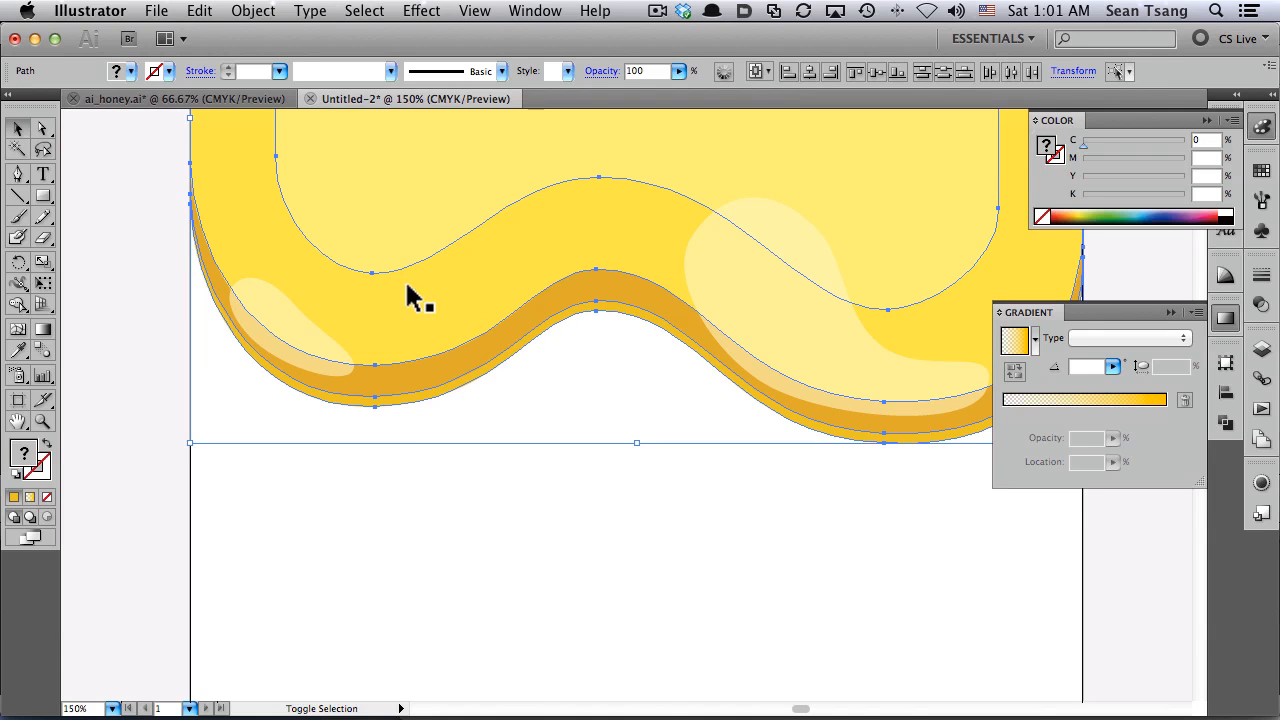
pyautogui.click(203, 10)
pyautogui.moveTo(253, 10)
pyautogui.moveTo(261, 405)
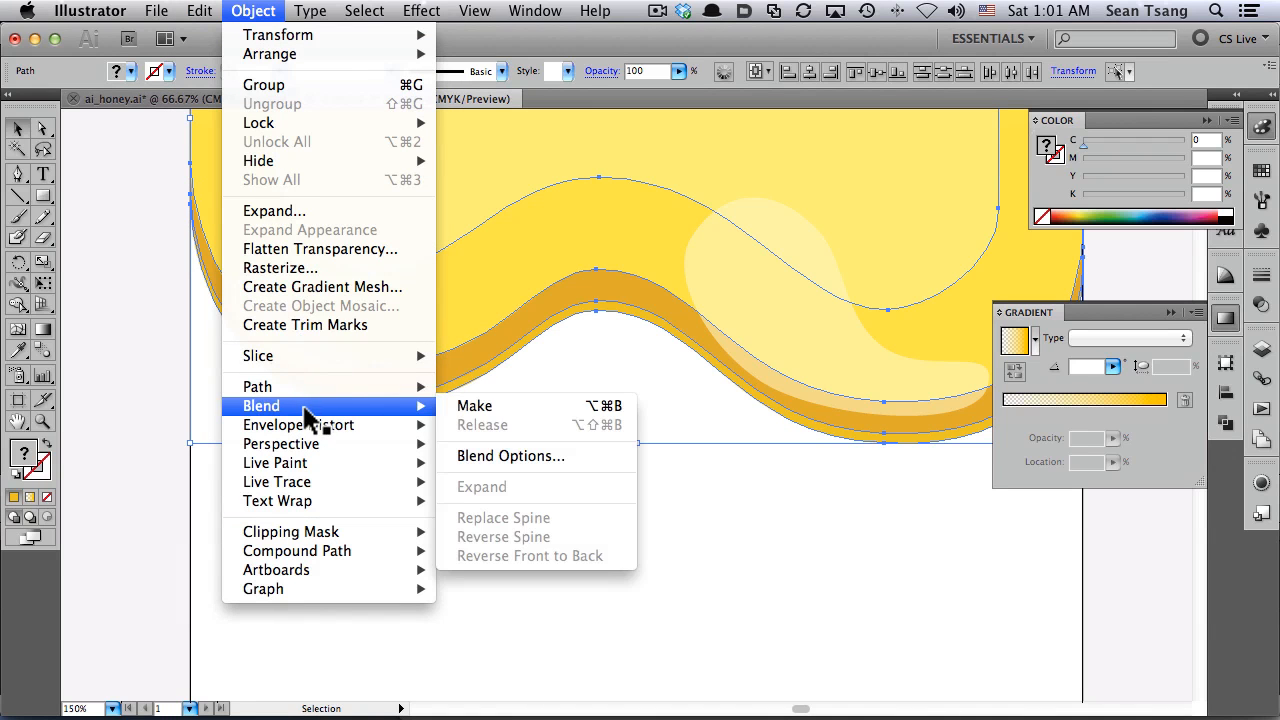
pyautogui.click(475, 405)
pyautogui.click(620, 533)
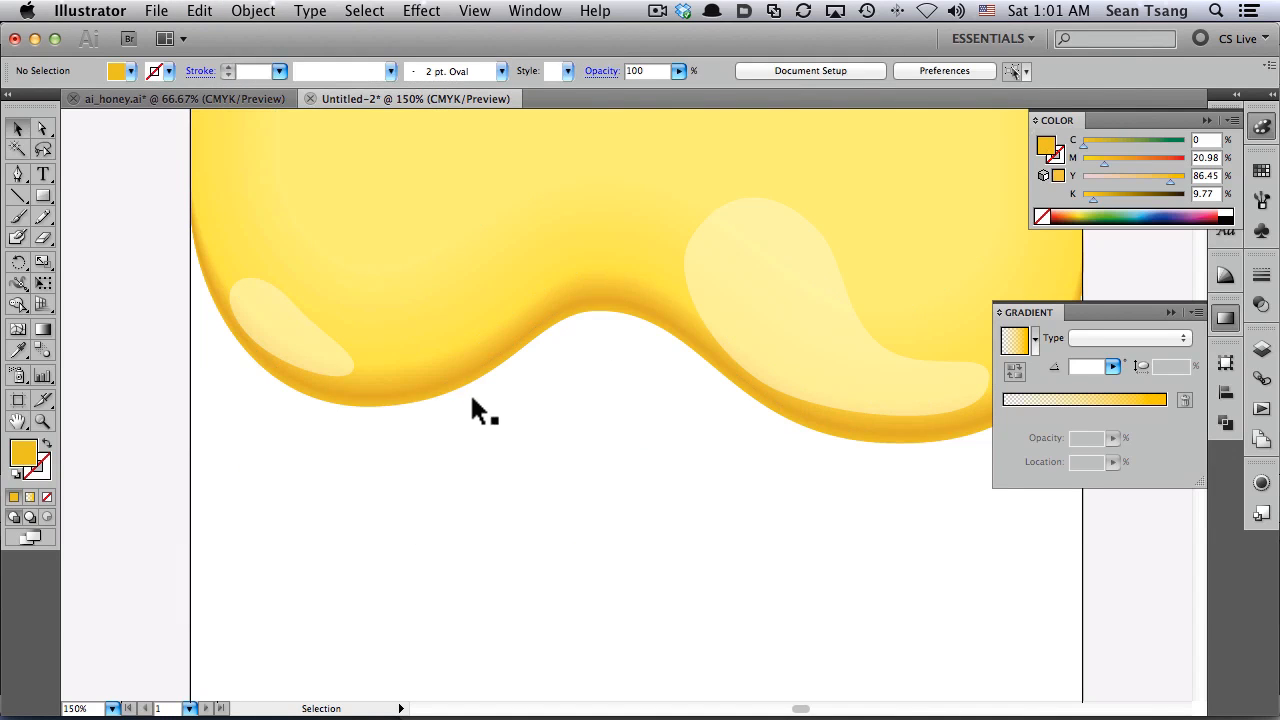
# Lock the yellow honey blend and make a separate blend from the black and white paths beneath it
pyautogui.click(440, 376)
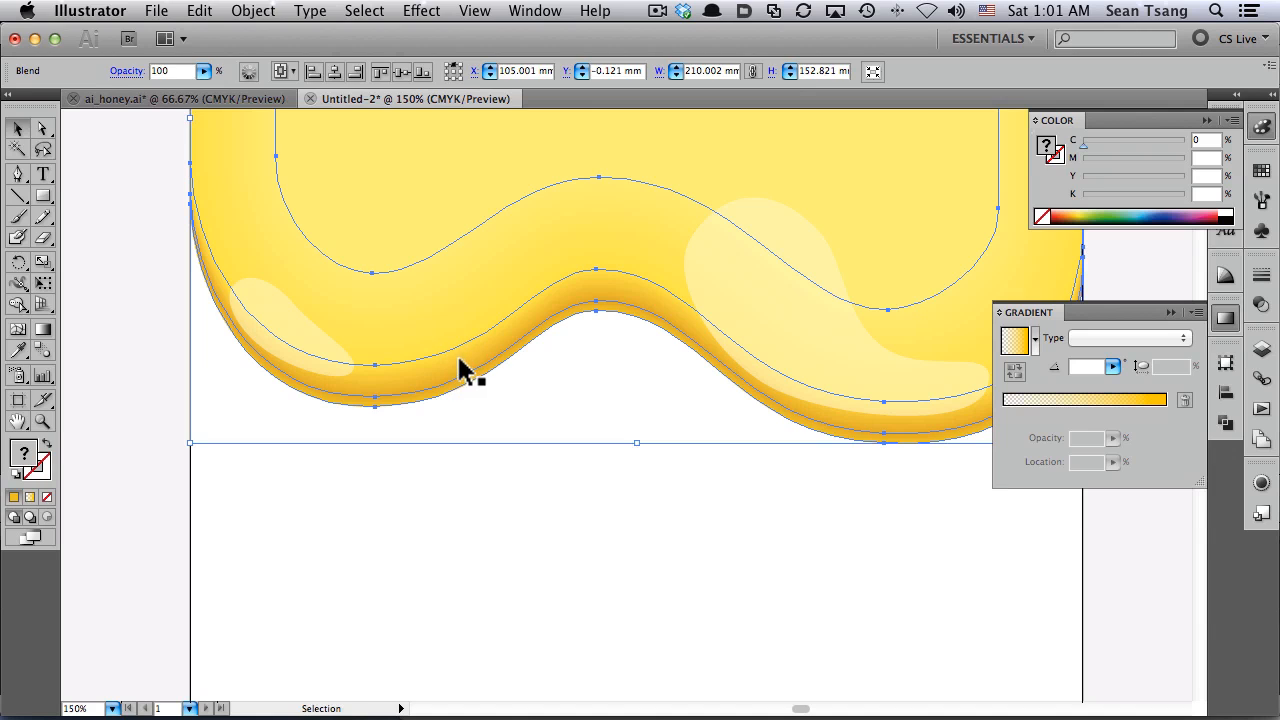
pyautogui.press('super+shift+a')
pyautogui.click(447, 310)
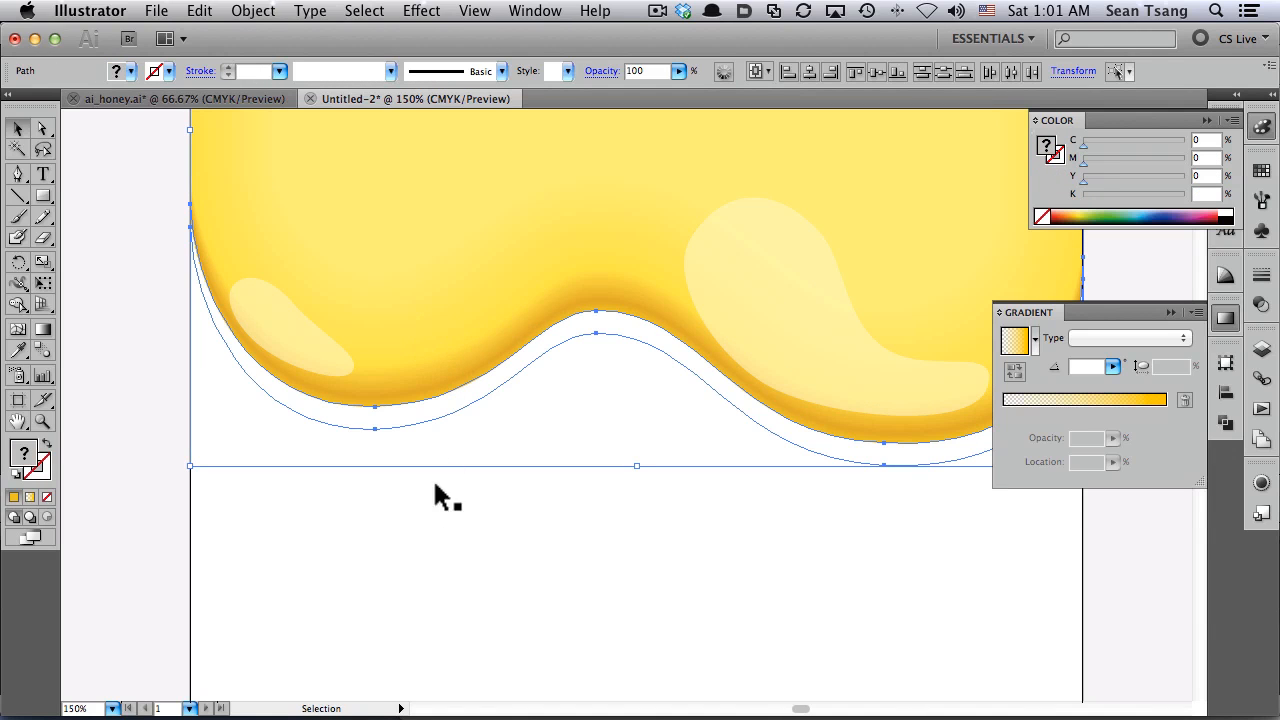
pyautogui.click(205, 10)
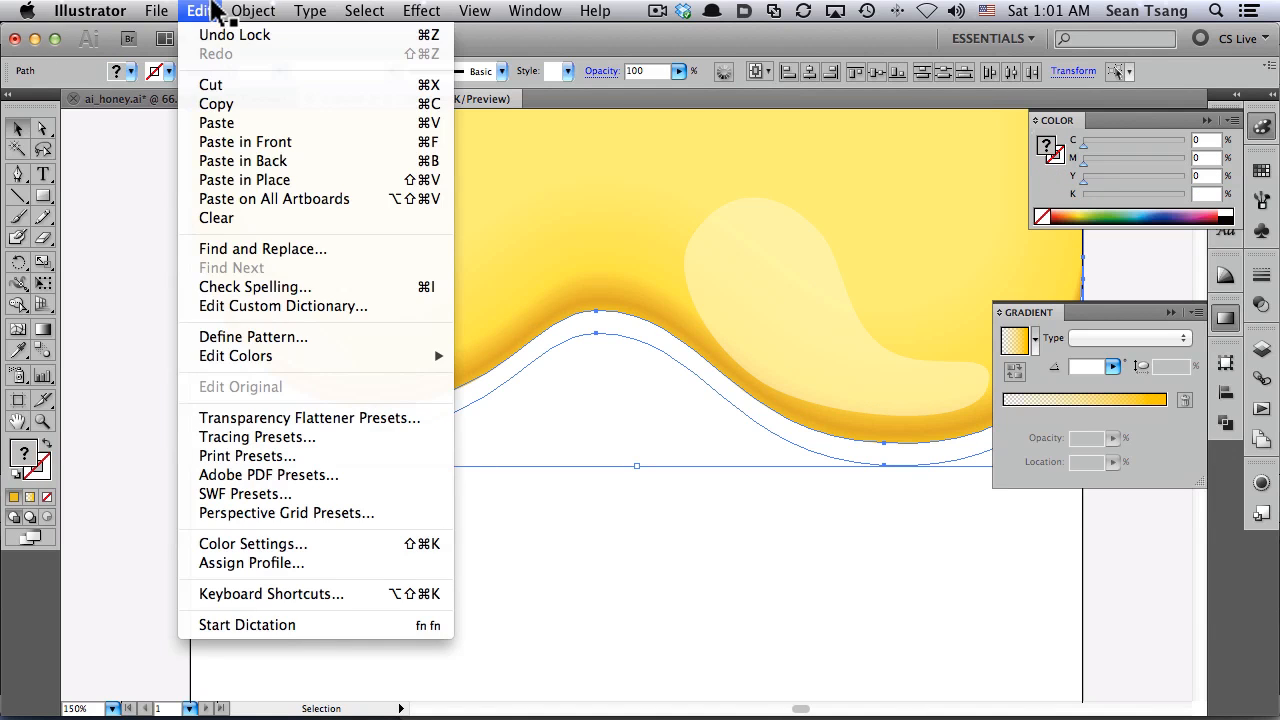
pyautogui.moveTo(253, 10)
pyautogui.moveTo(306, 406)
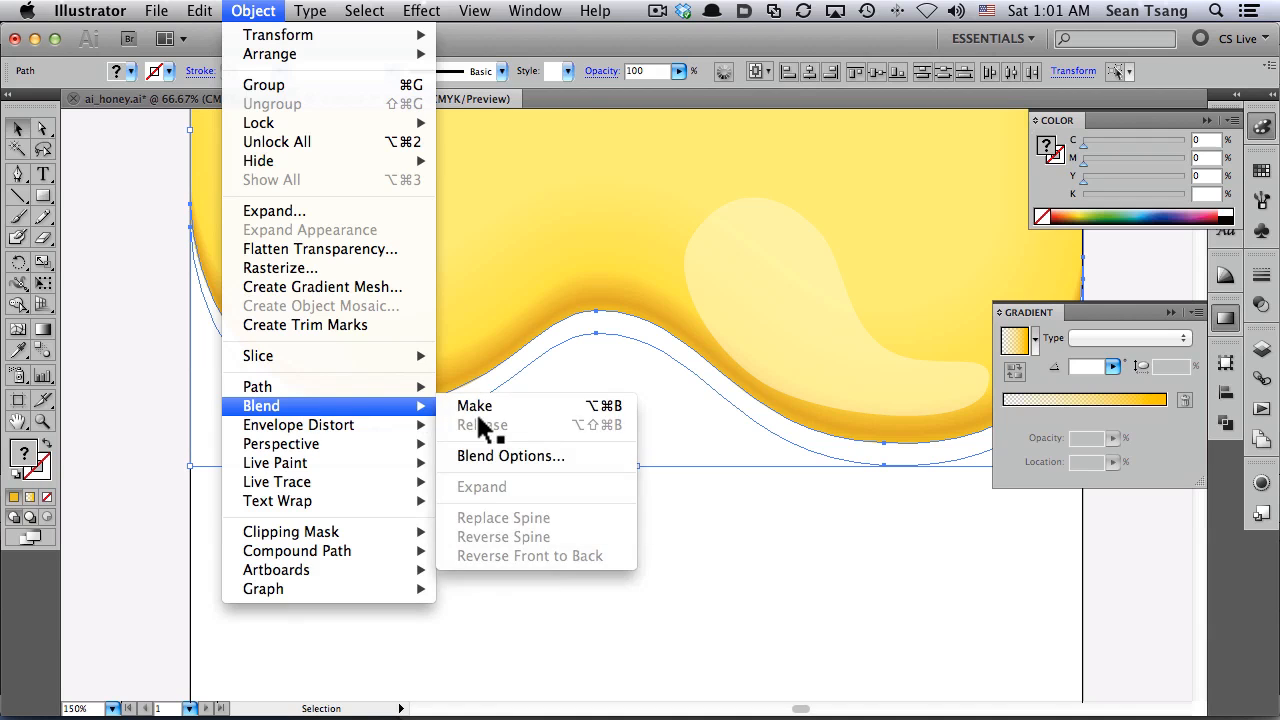
pyautogui.click(485, 413)
pyautogui.click(697, 468)
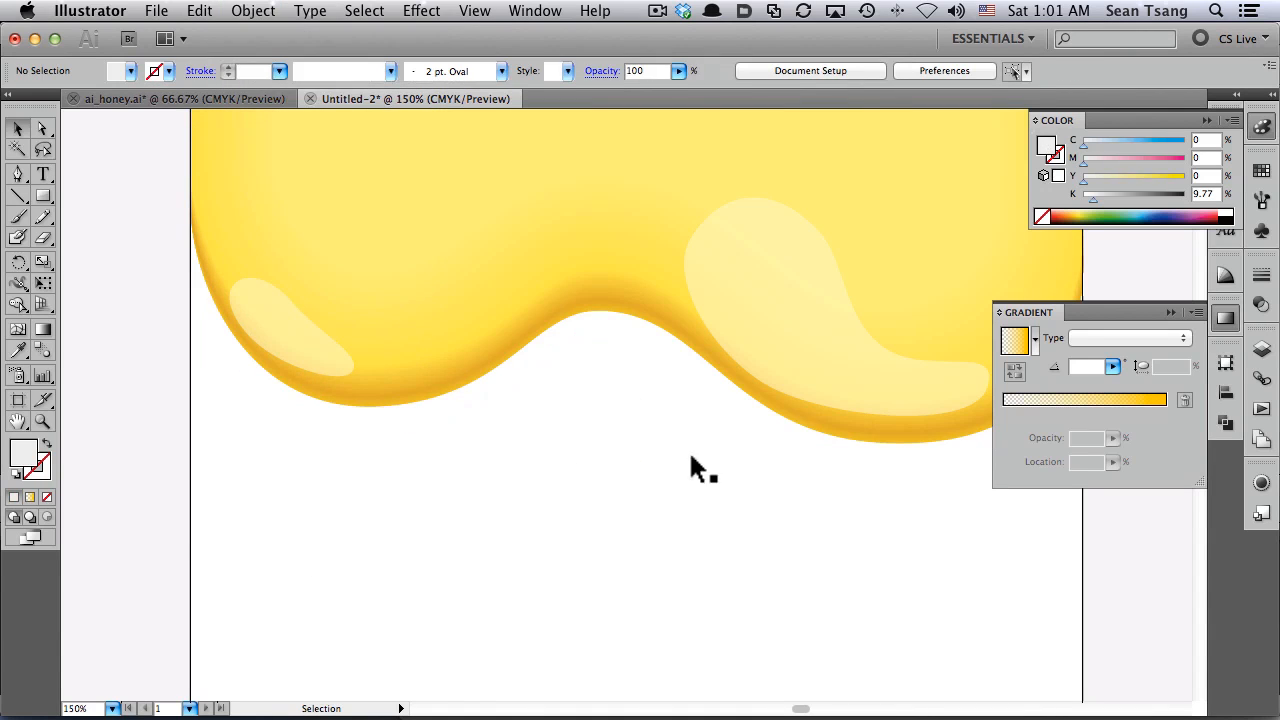
# Move the black-and-white blend slightly down and send its white path to the back
pyautogui.moveTo(428, 414); pyautogui.dragTo(443, 443)
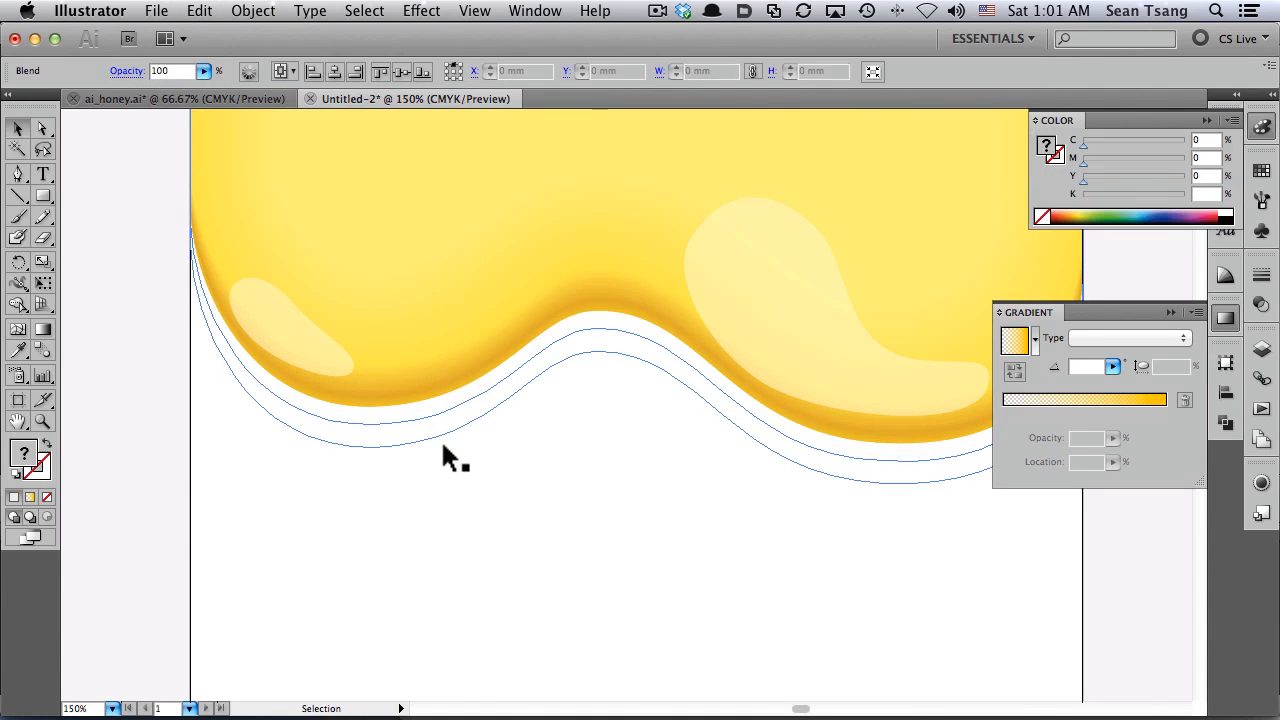
pyautogui.click(410, 440)
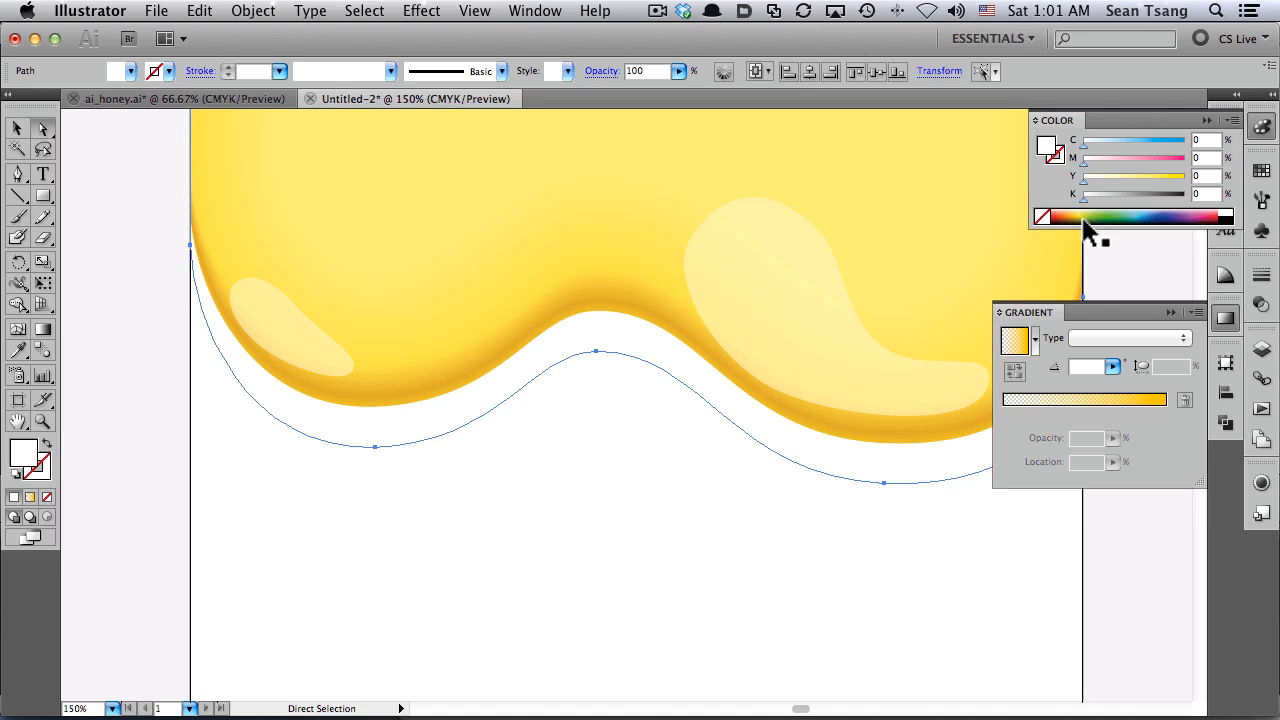
pyautogui.press('super+shift+bracketleft')
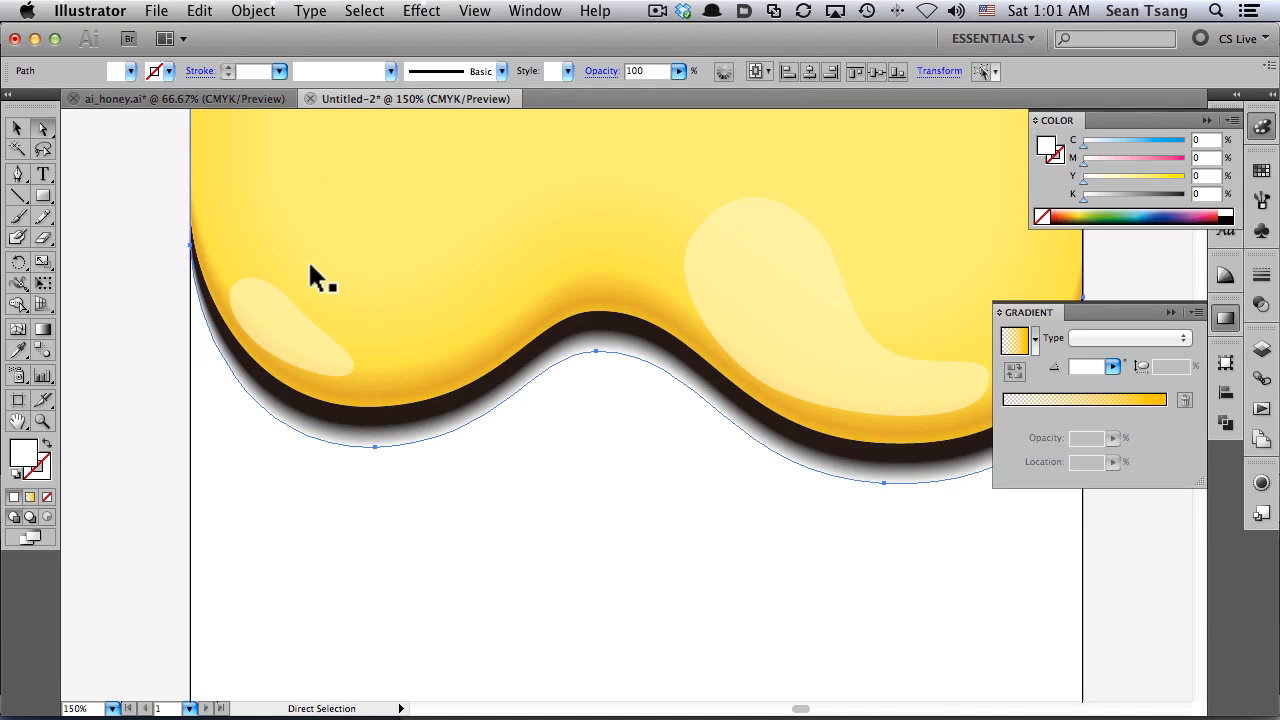
# Move the black-to-white blend back up under the honey so only a thin soft shadow follows the wavy edge
pyautogui.press('v')
pyautogui.click(409, 529)
pyautogui.click(420, 425)
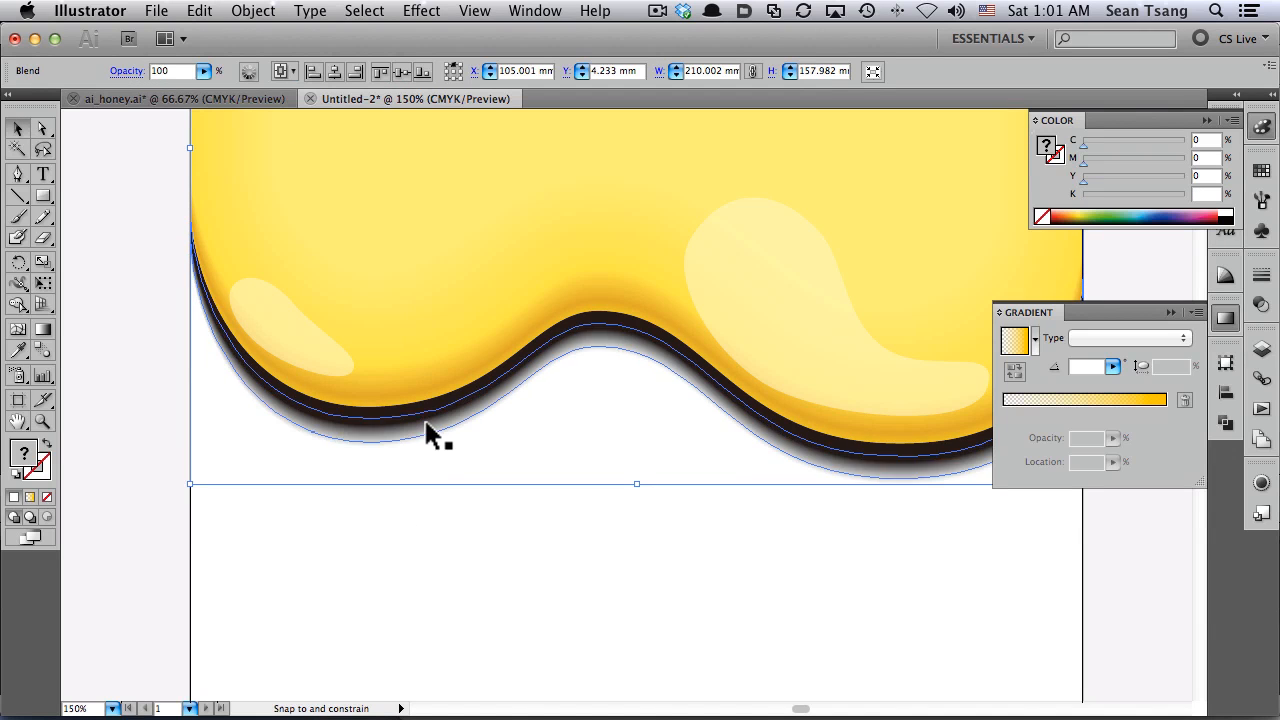
pyautogui.click(417, 537)
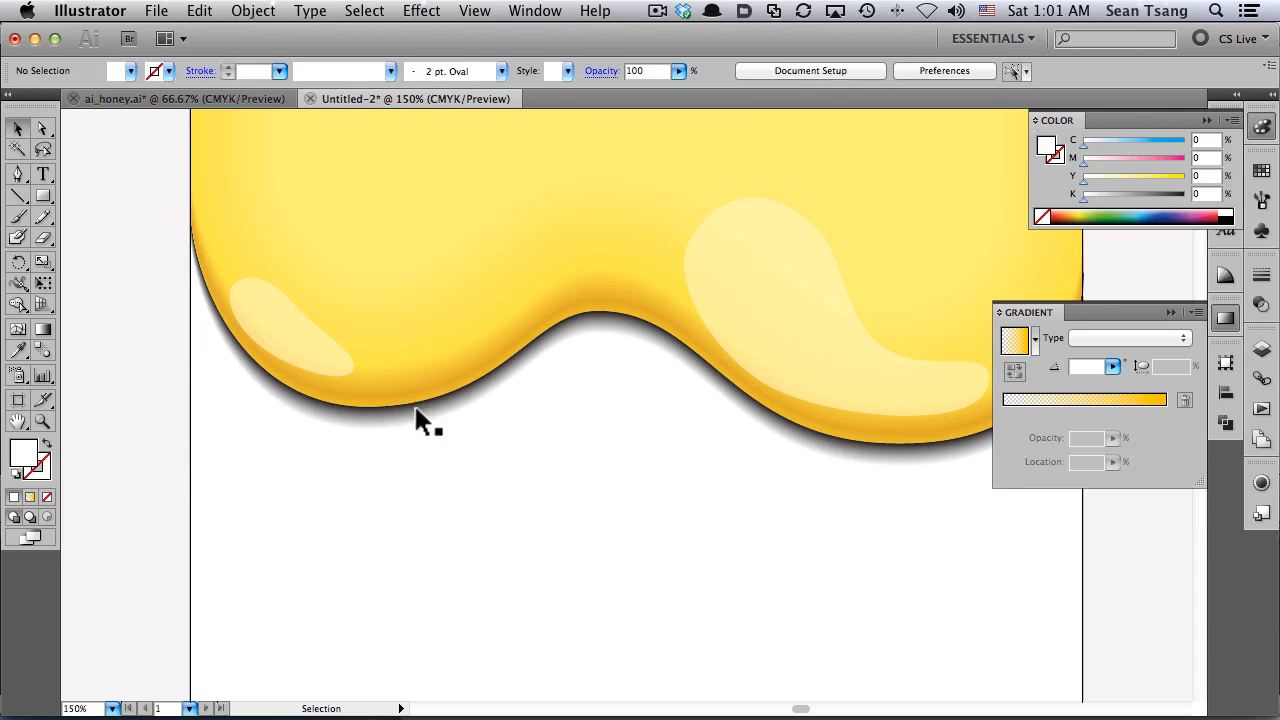
# Make one single blend from all the yellow, orange, black and white paths of the honey copy beside the artboard
pyautogui.hscroll(15, 570, 410)
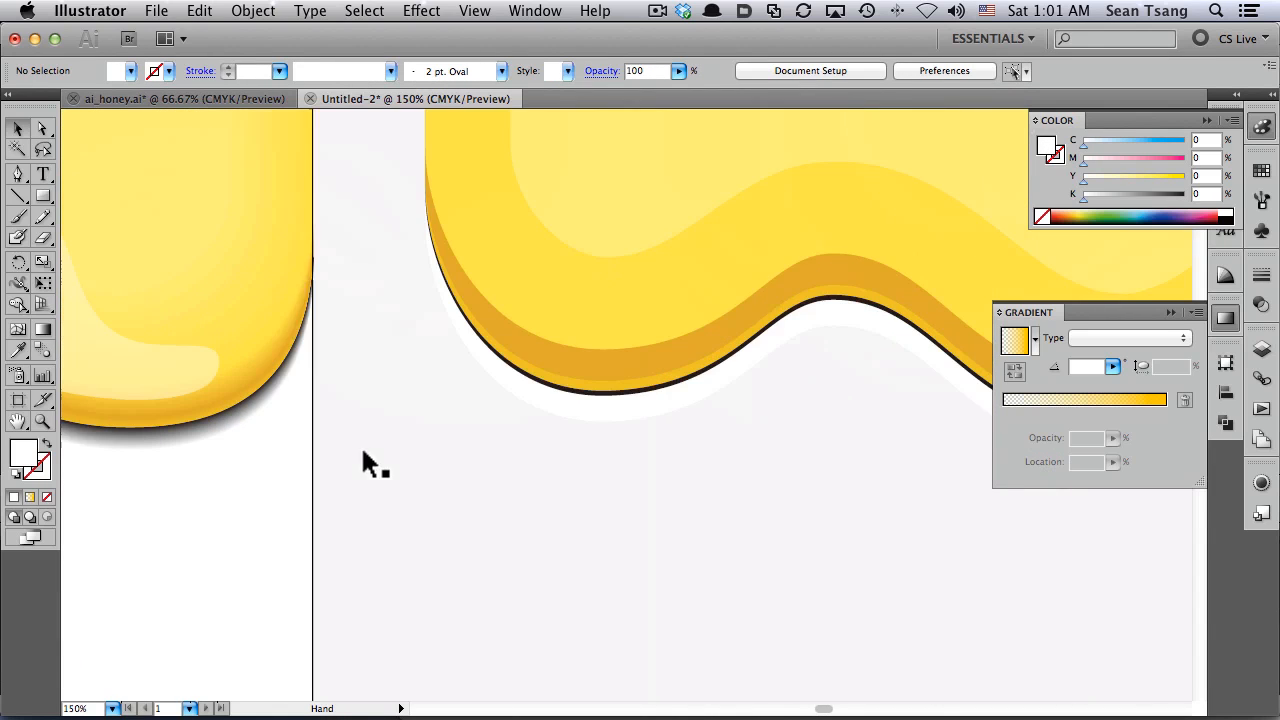
pyautogui.moveTo(547, 512); pyautogui.dragTo(668, 283)
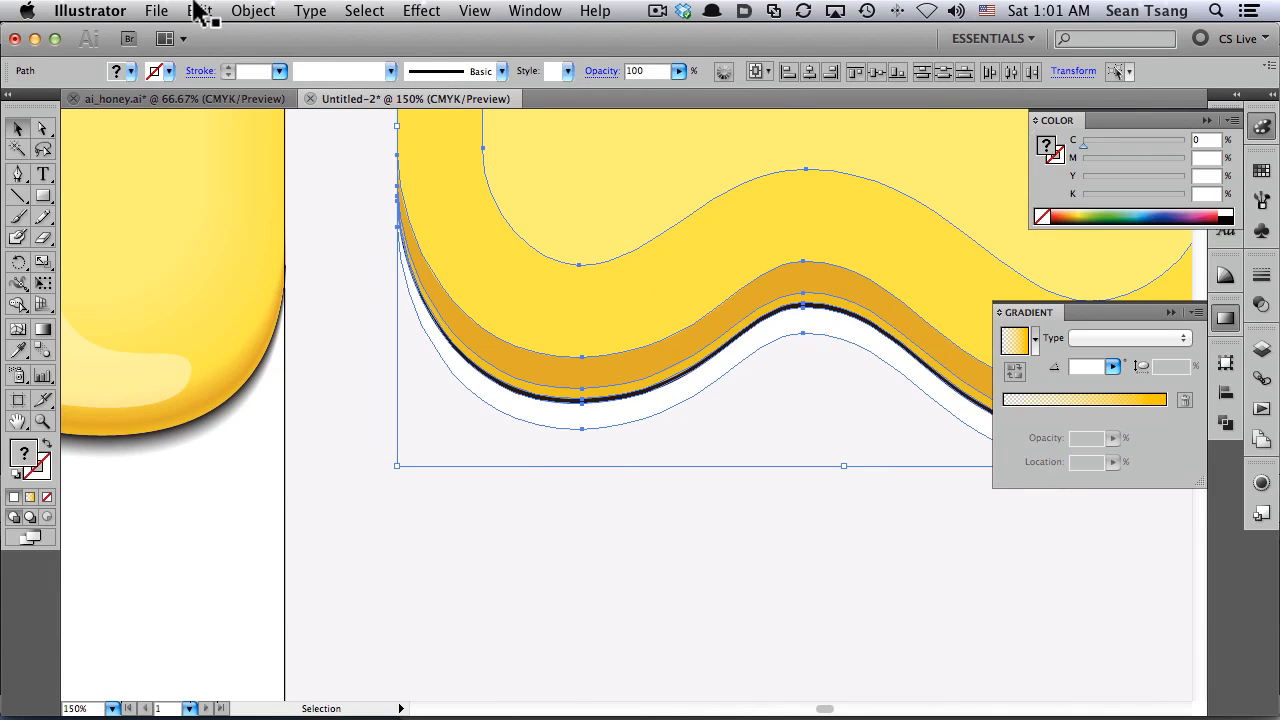
pyautogui.click(253, 10)
pyautogui.moveTo(333, 413)
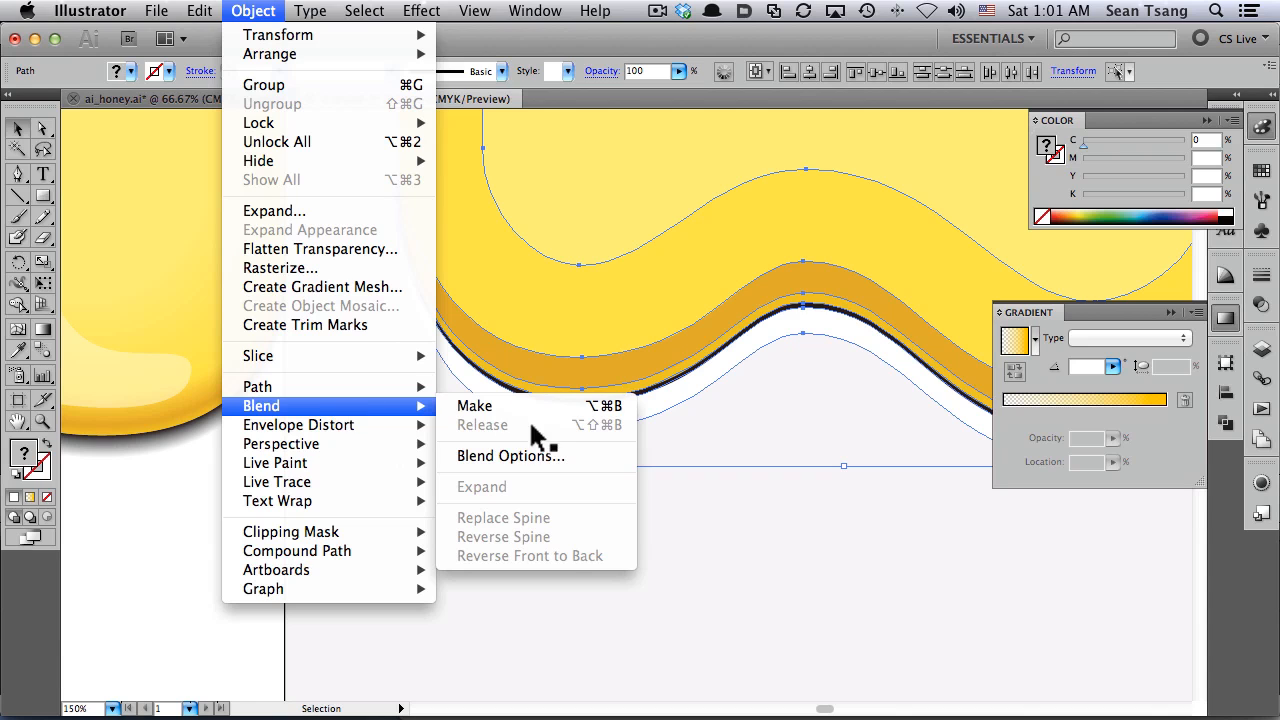
pyautogui.click(495, 405)
pyautogui.click(730, 495)
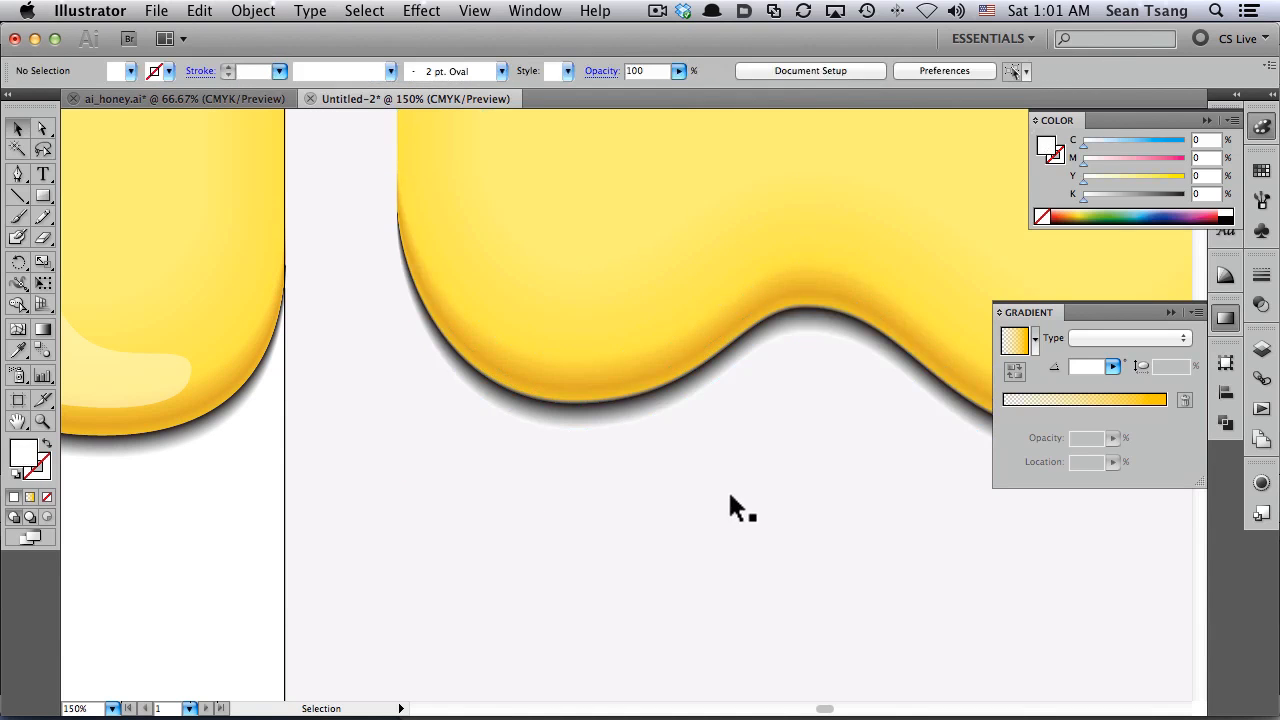
# Nudge the black path inside the single blend slightly up so it sits tight against the honey's orange edge
pyautogui.moveTo(620, 450); pyautogui.dragTo(902, 458)
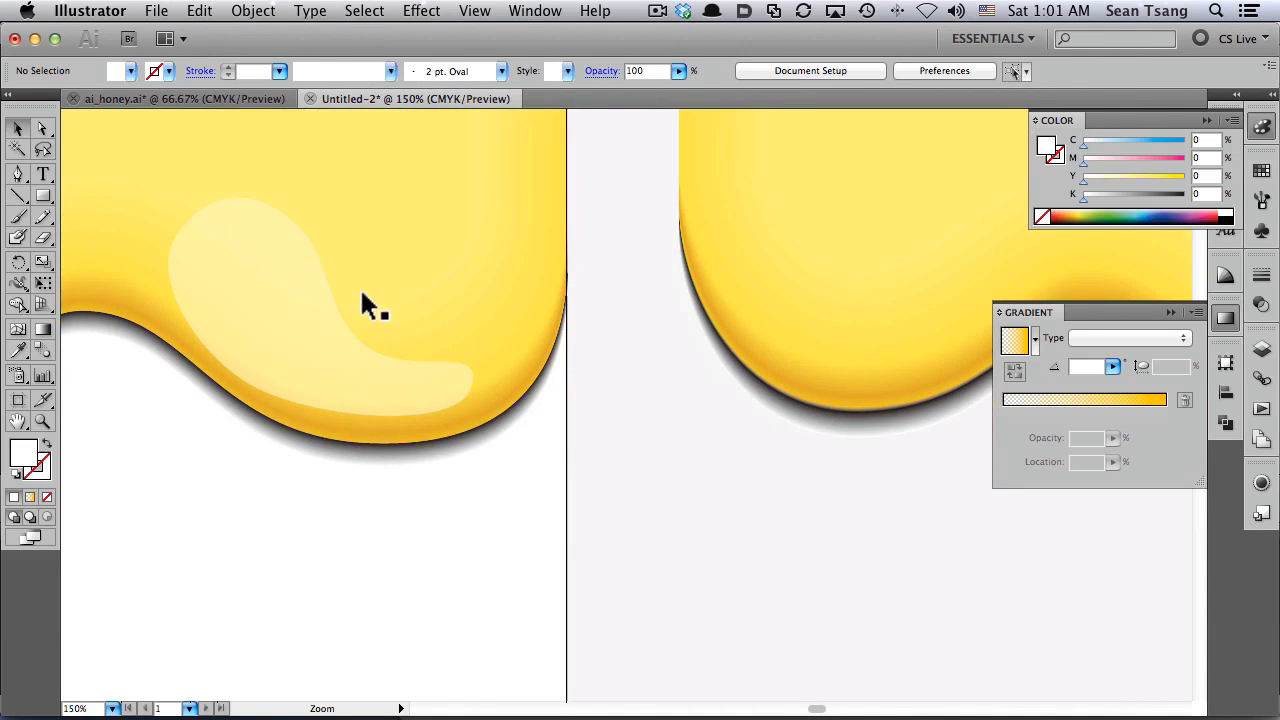
pyautogui.moveTo(338, 260); pyautogui.dragTo(864, 506)
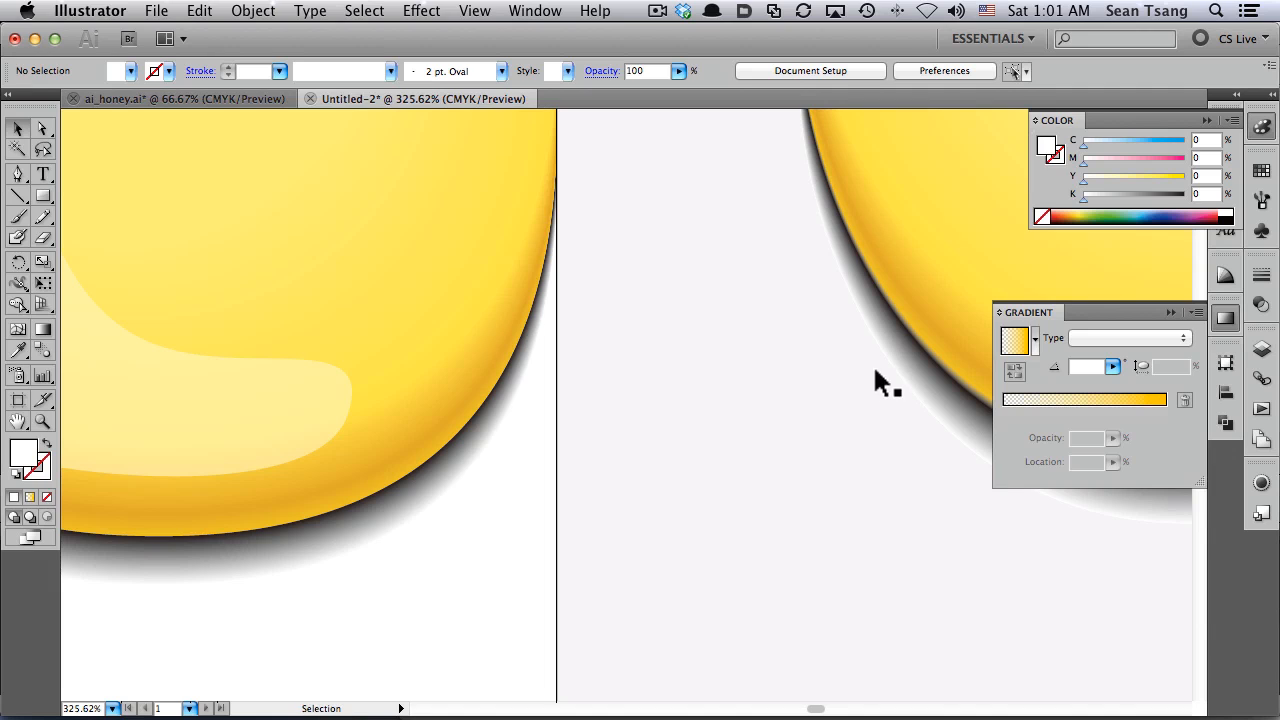
pyautogui.hscroll(5, 663, 349)
pyautogui.press('a')
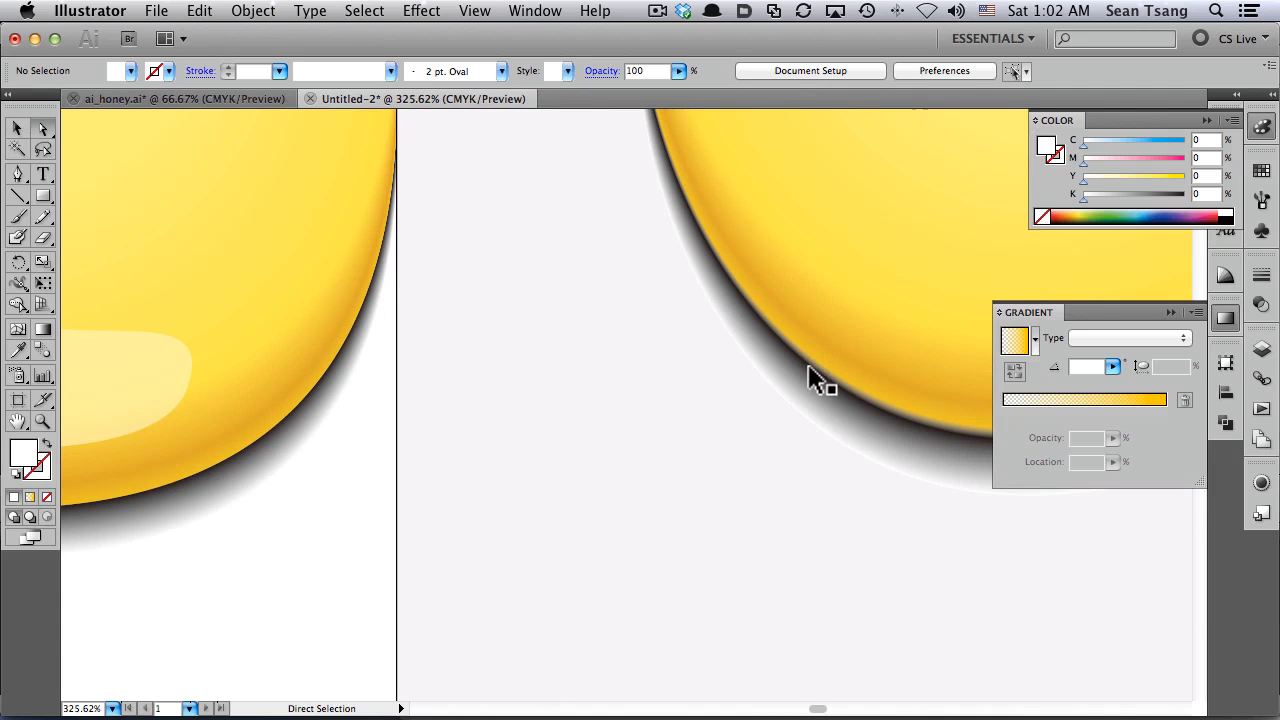
pyautogui.click(815, 375)
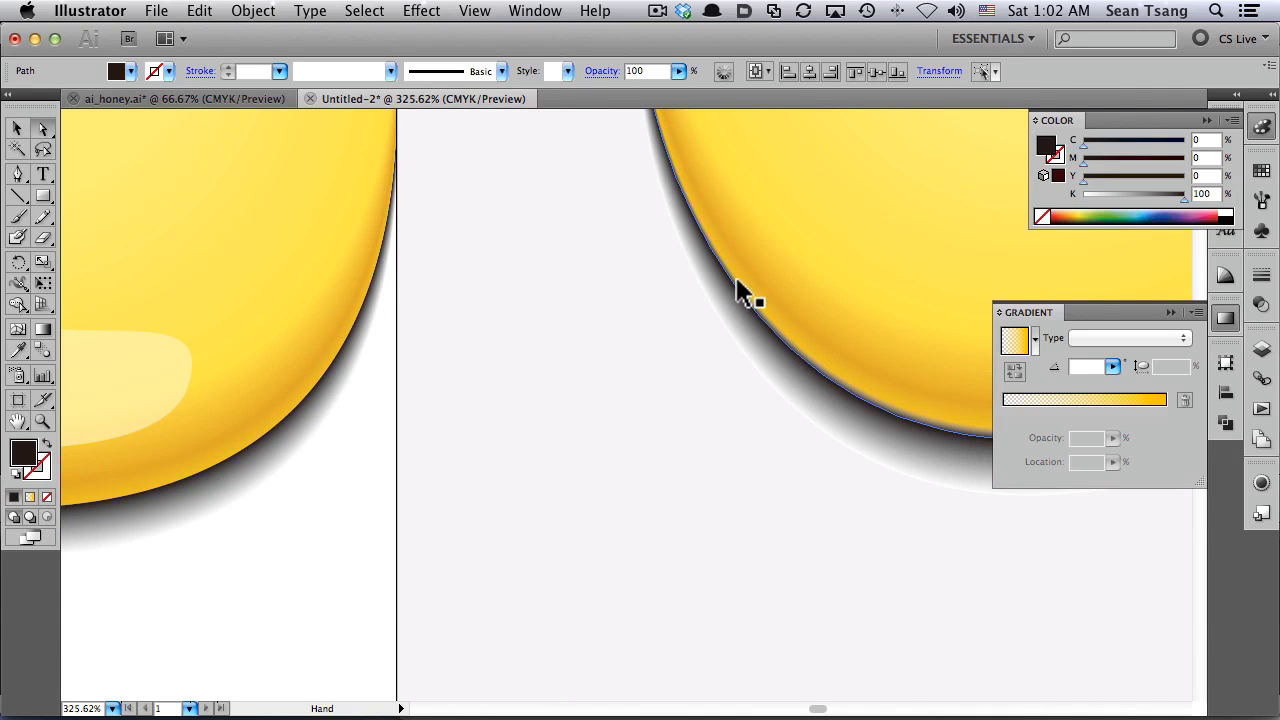
pyautogui.moveTo(815, 375)
pyautogui.mouseDown()
pyautogui.moveTo(814, 360)
pyautogui.moveTo(837, 377)
pyautogui.moveTo(812, 363)
pyautogui.mouseUp()
pyautogui.click(796, 442)
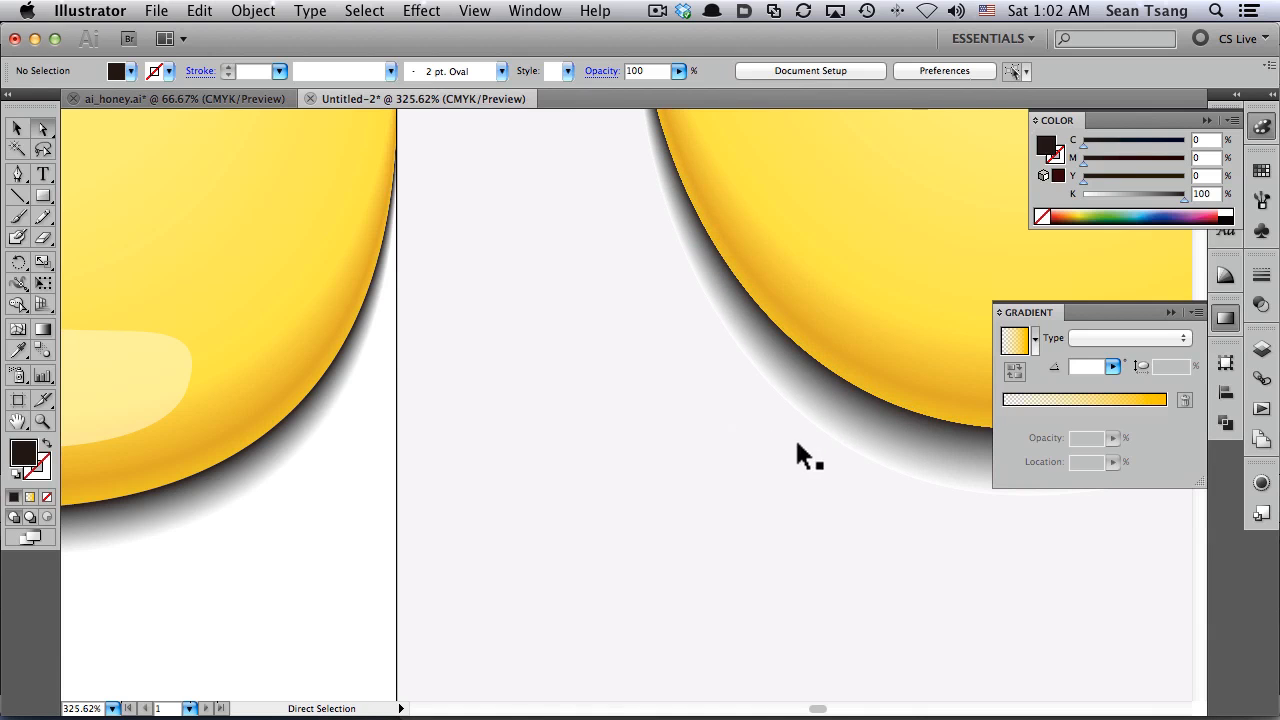
# Compare the shadow edge of the single blend with that of the two separate blends on the artboard
pyautogui.moveTo(257, 171); pyautogui.dragTo(870, 470)
pyautogui.moveTo(682, 455); pyautogui.dragTo(658, 350)
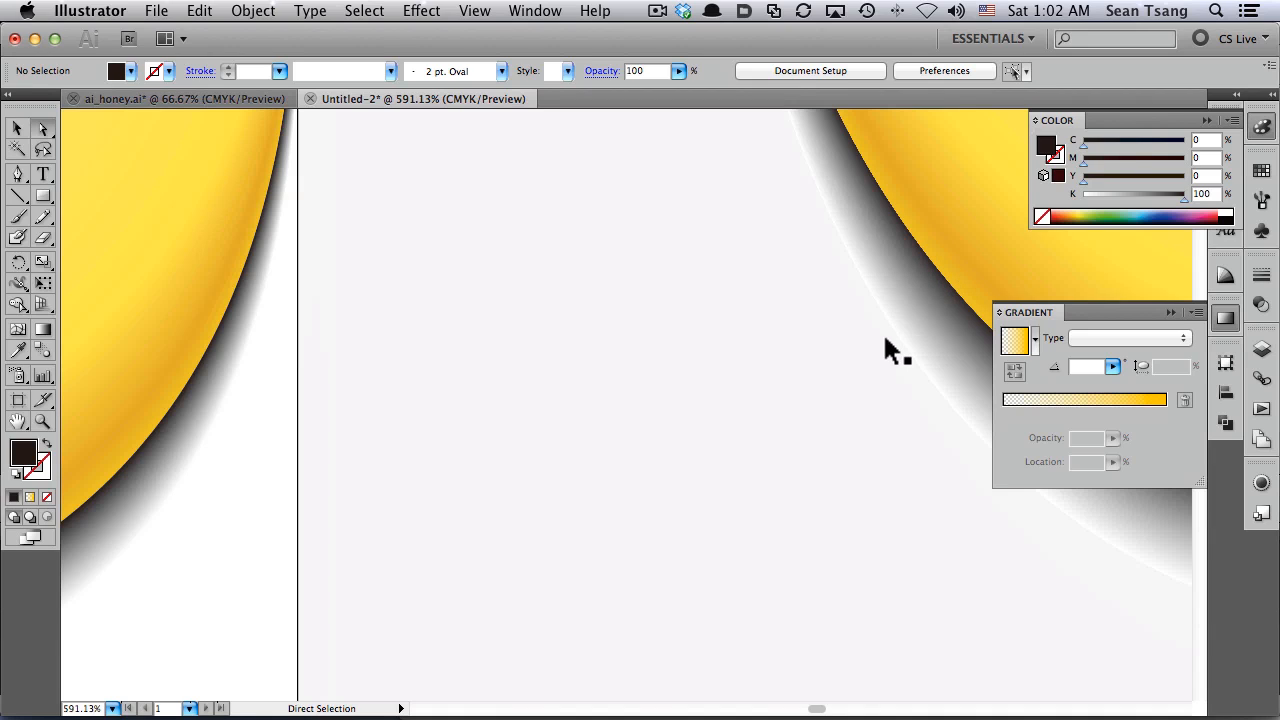
pyautogui.hscroll(3, 865, 265)
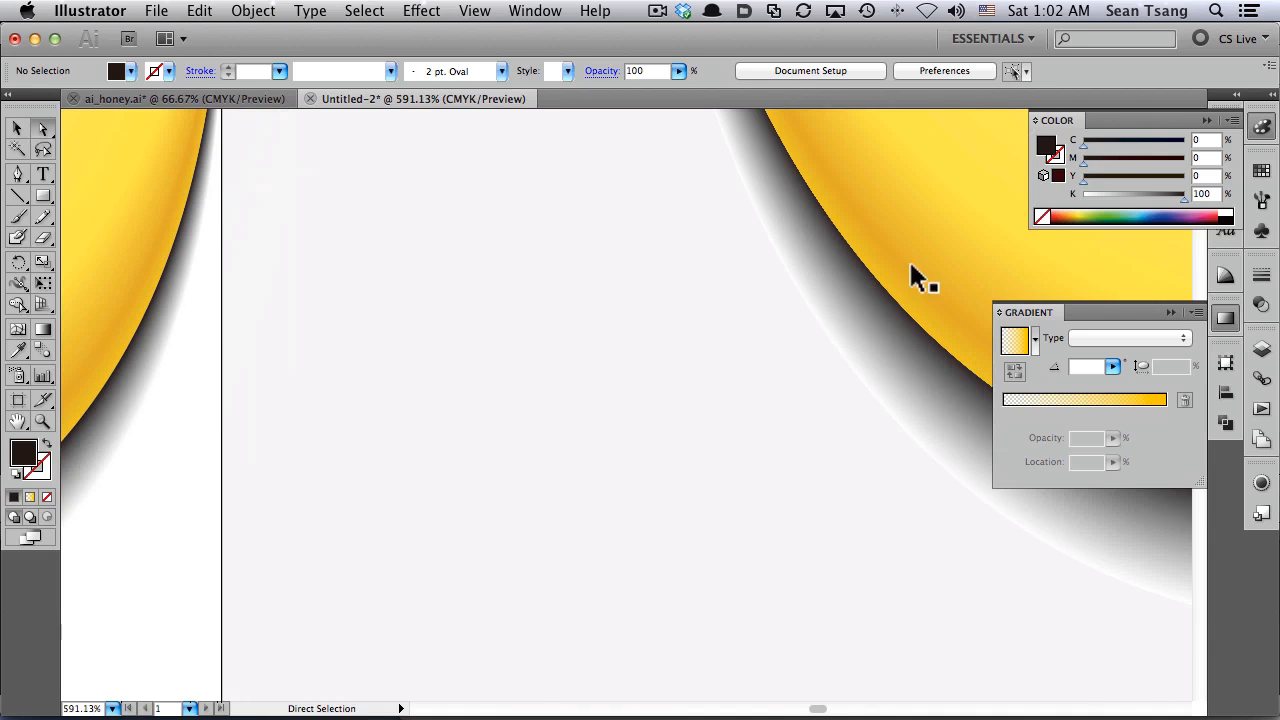
pyautogui.press('v')
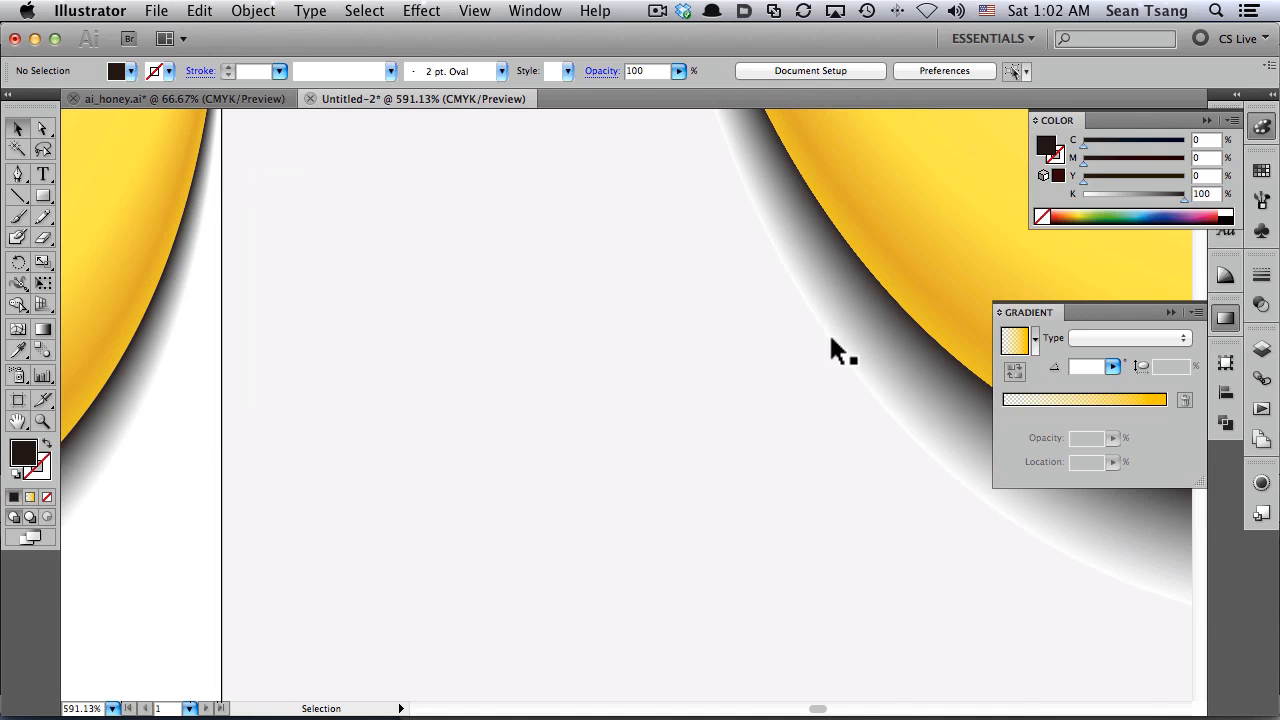
pyautogui.keyDown('alt'); pyautogui.keyDown('super'); pyautogui.click(726, 339); pyautogui.keyUp('super'); pyautogui.keyUp('alt')
pyautogui.moveTo(655, 360); pyautogui.dragTo(863, 320)
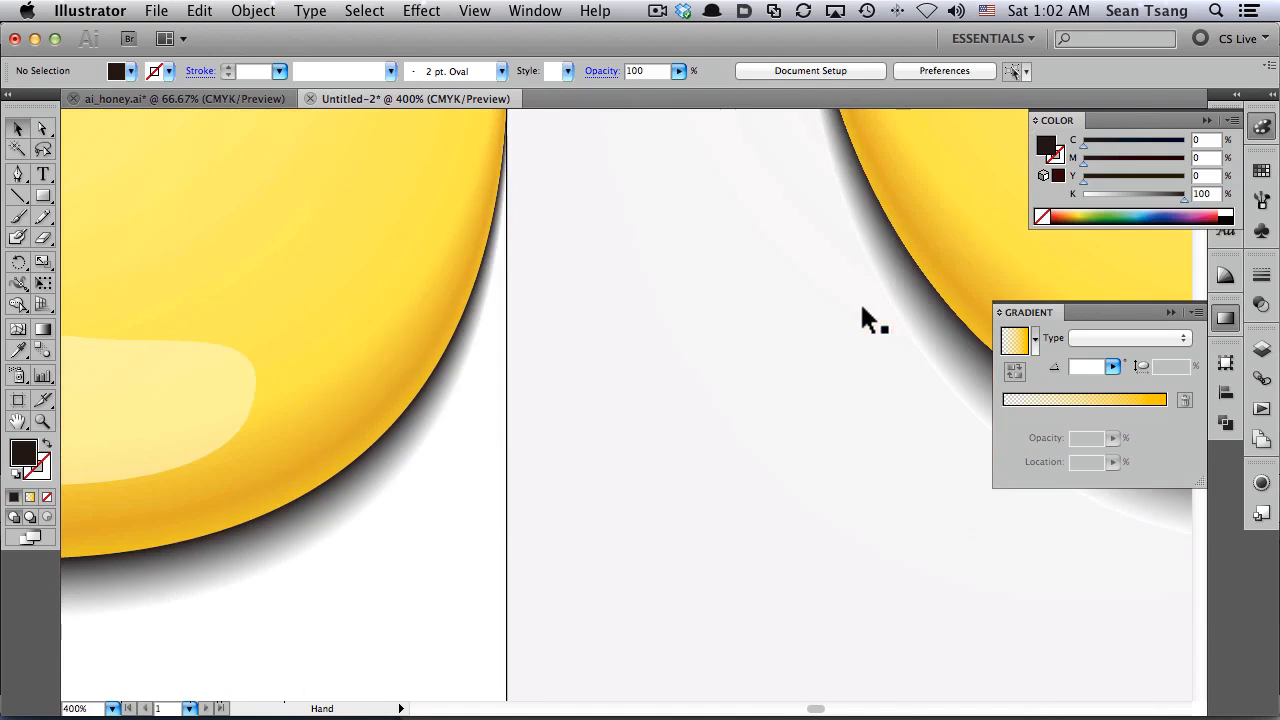
pyautogui.moveTo(367, 290); pyautogui.dragTo(572, 285)
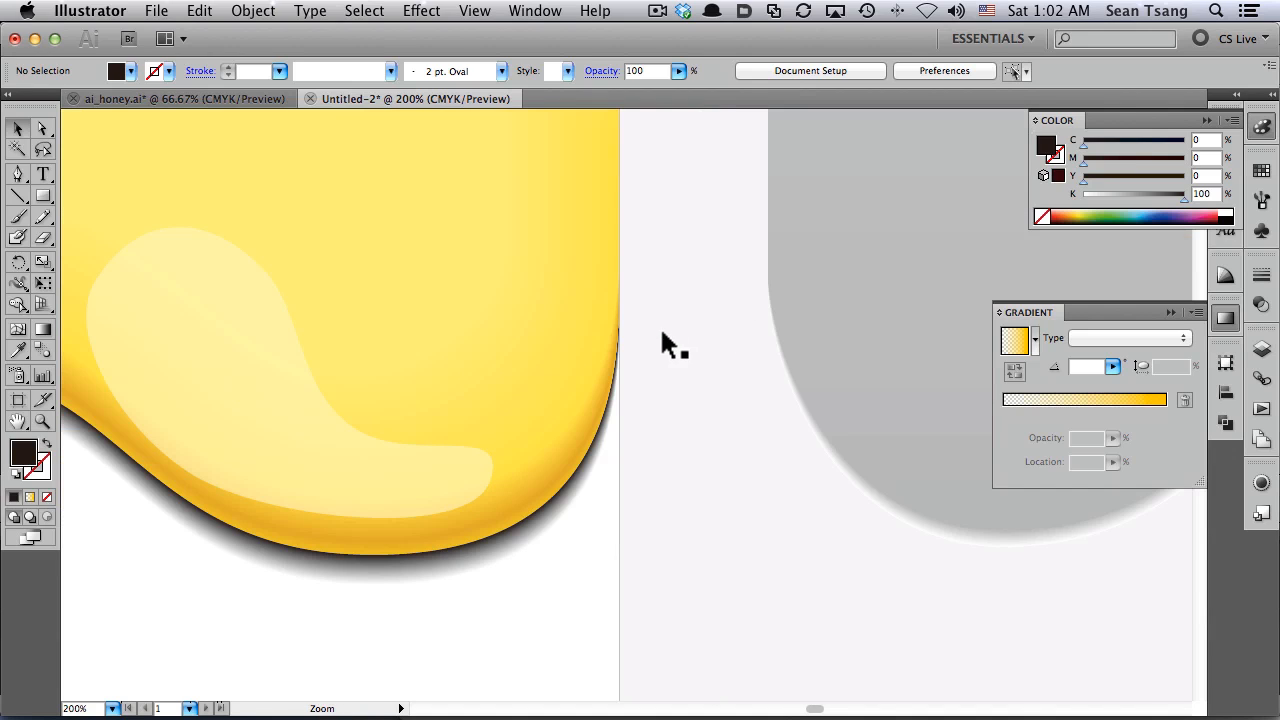
# Delete the single-blend honey copy beside the artboard
pyautogui.keyDown('alt'); pyautogui.keyDown('super'); pyautogui.click(726, 387); pyautogui.keyUp('super'); pyautogui.keyUp('alt')
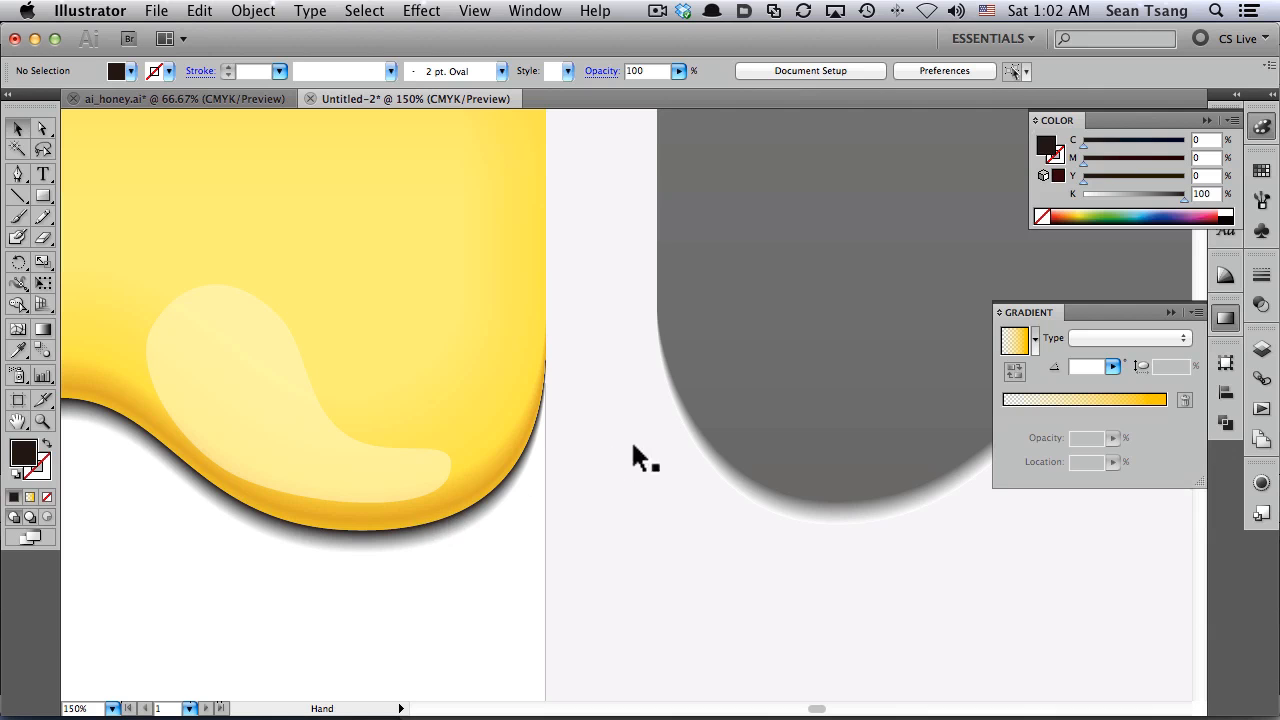
pyautogui.moveTo(633, 446); pyautogui.dragTo(956, 366)
pyautogui.moveTo(795, 408); pyautogui.dragTo(392, 402)
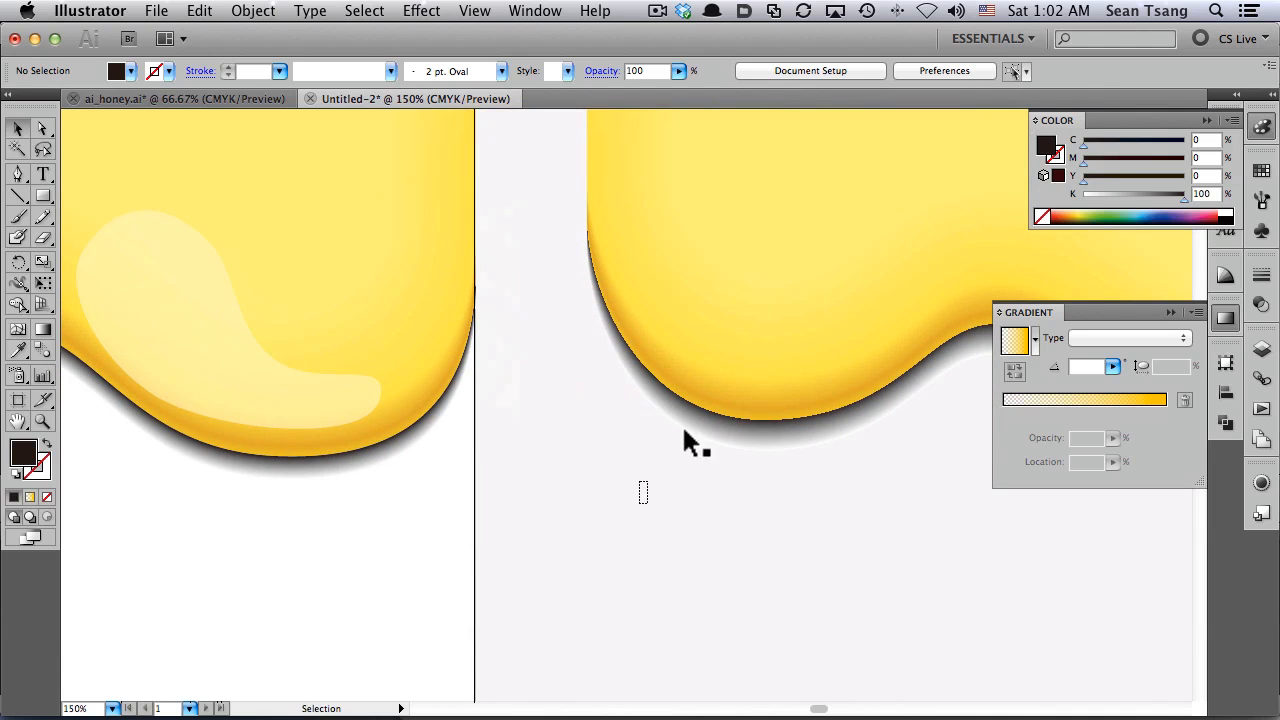
pyautogui.click(688, 428)
pyautogui.press('Delete')
# Set the blending mode of the black-to-white shadow blend on the artboard to Multiply
pyautogui.moveTo(529, 400); pyautogui.dragTo(1095, 368)
pyautogui.click(499, 334)
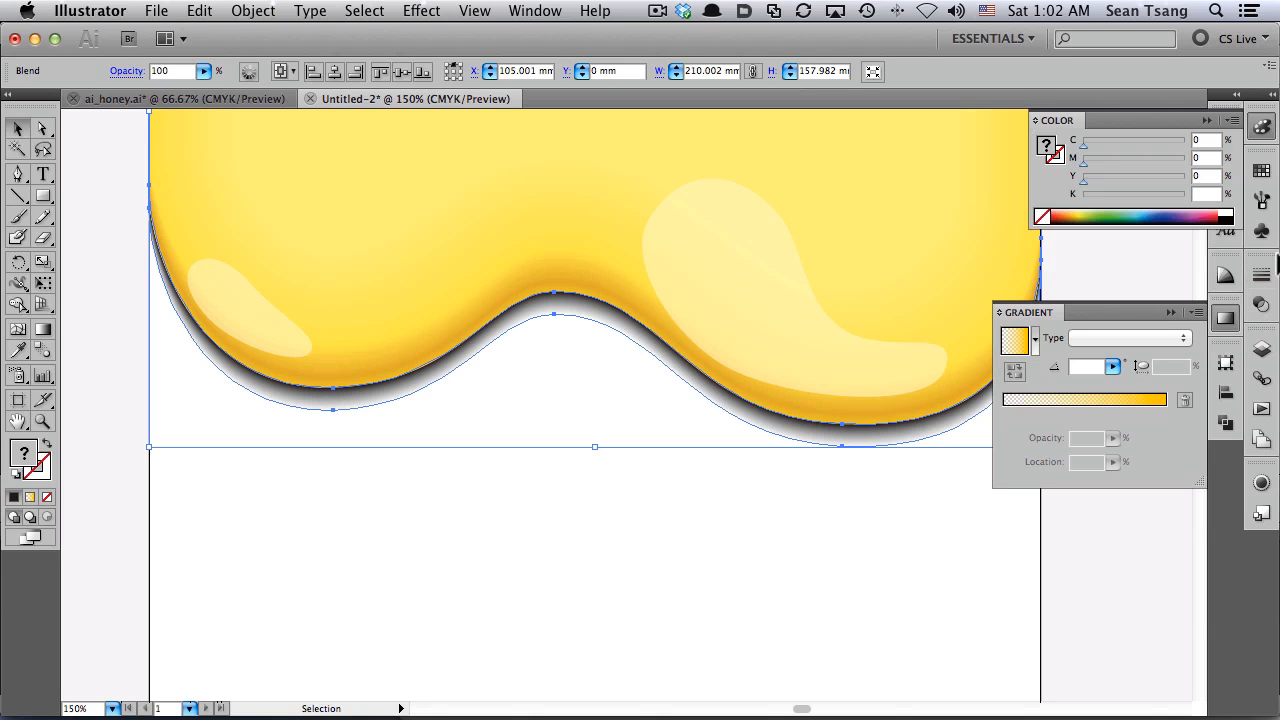
pyautogui.click(1261, 304)
pyautogui.click(1101, 300)
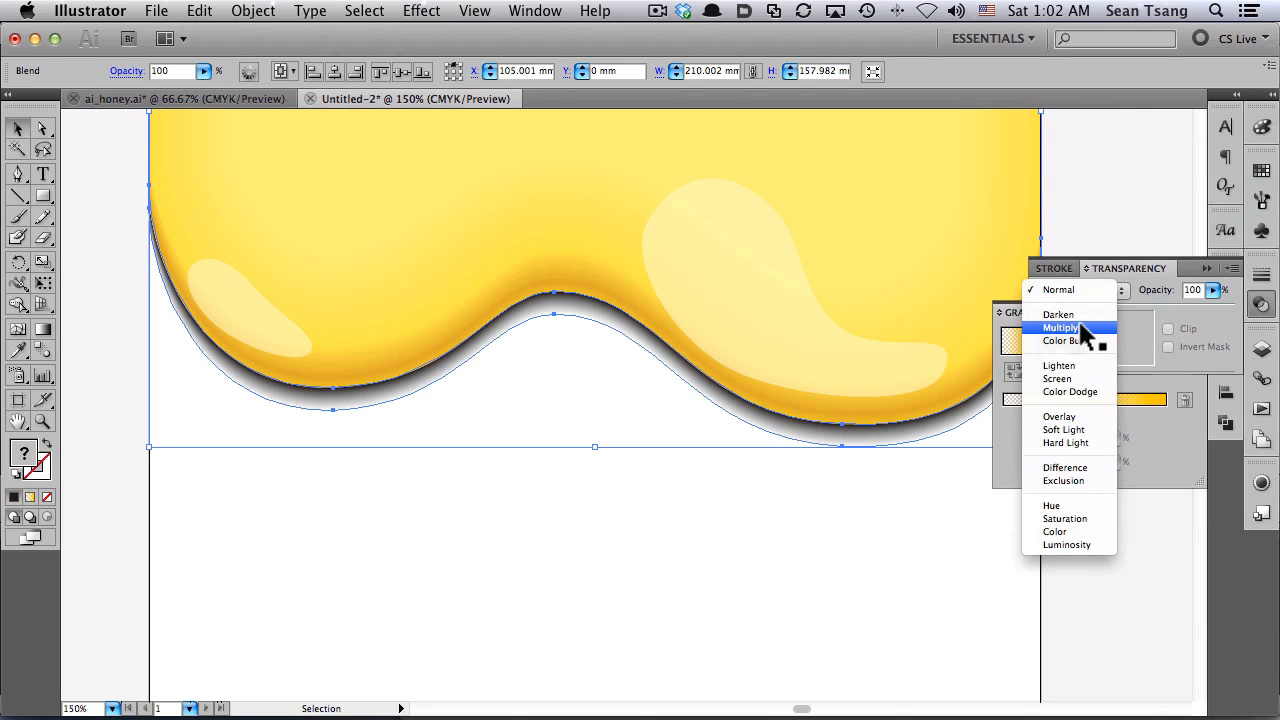
pyautogui.click(1083, 333)
pyautogui.click(586, 500)
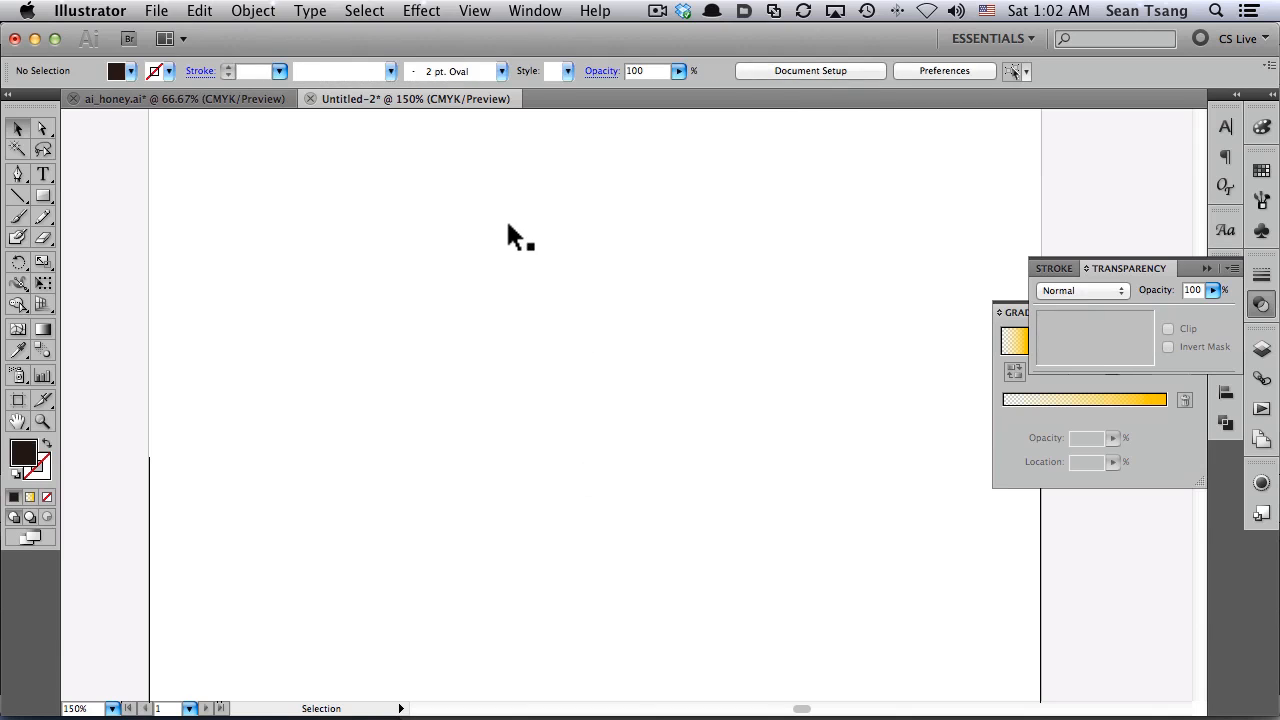
pyautogui.click(529, 222)
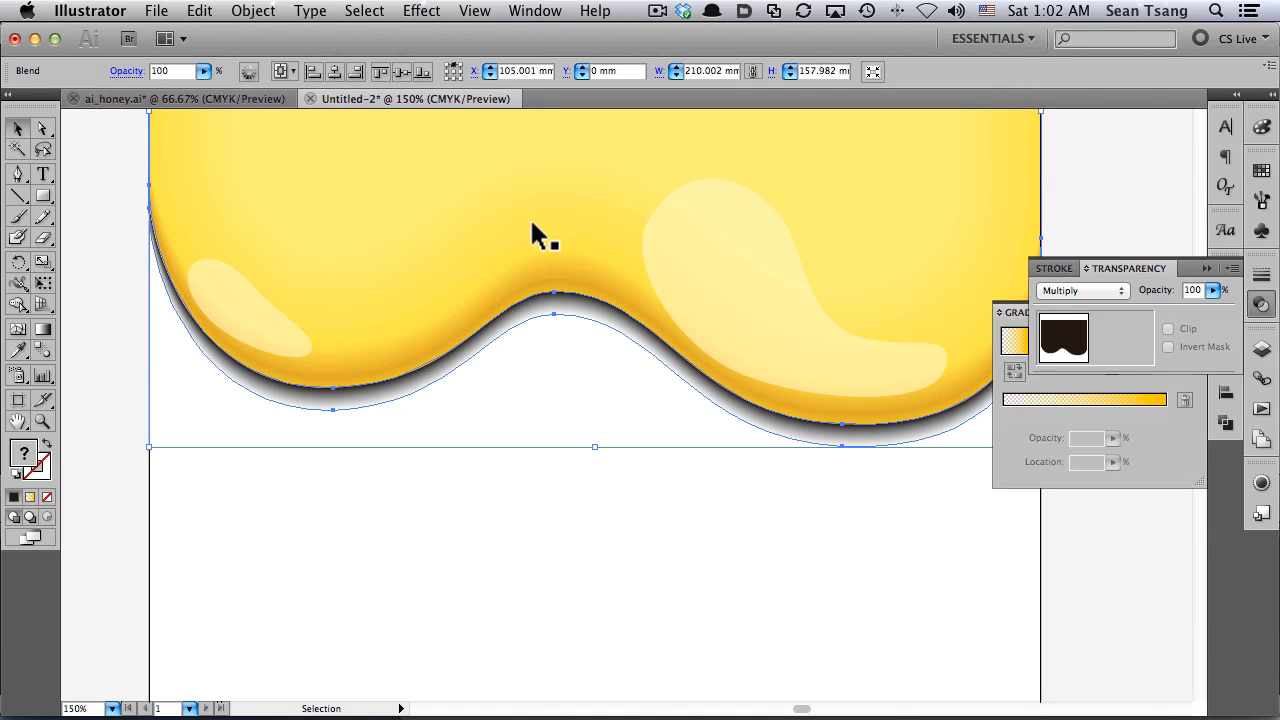
pyautogui.click(470, 484)
# Duplicate the yellow honey blend straight down to about Y 70.9 mm and send the copy to the back
pyautogui.click(491, 274)
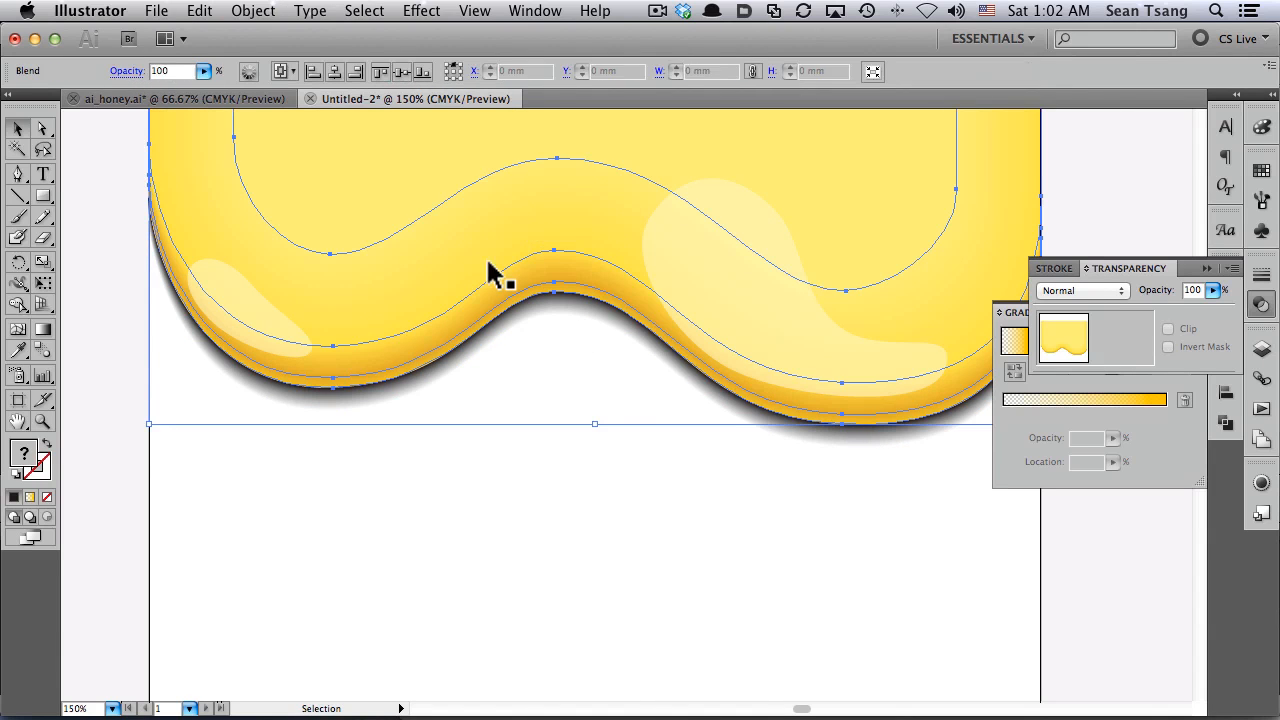
pyautogui.moveTo(565, 293); pyautogui.dragTo(571, 463)
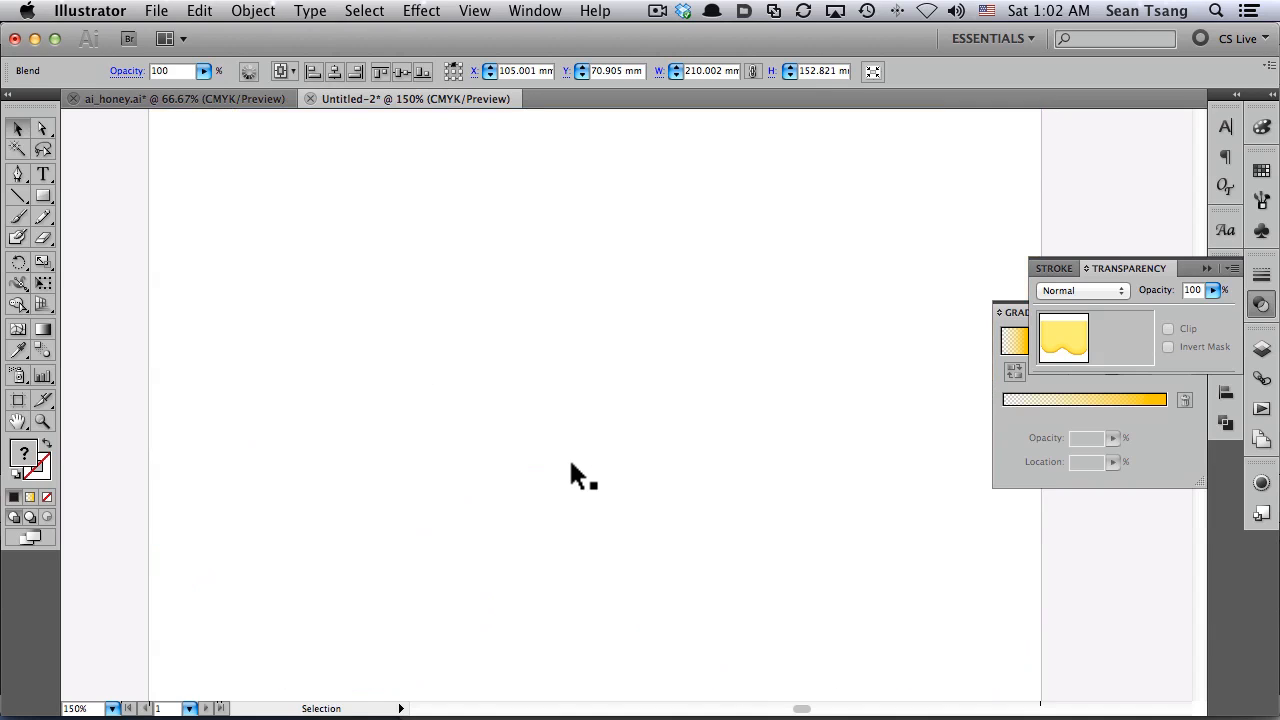
pyautogui.press('super+shift+[')
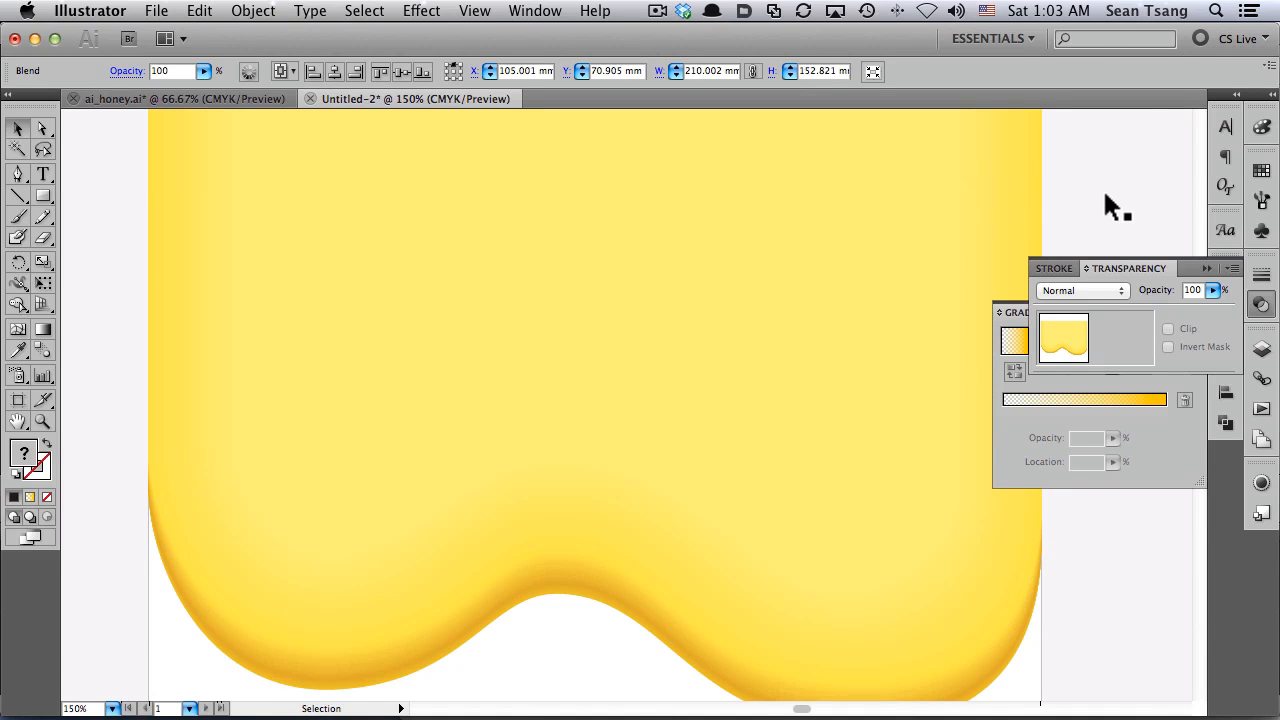
pyautogui.press('super+shift+bracketleft')
pyautogui.press('super+shift+a')
pyautogui.press('super+minus')
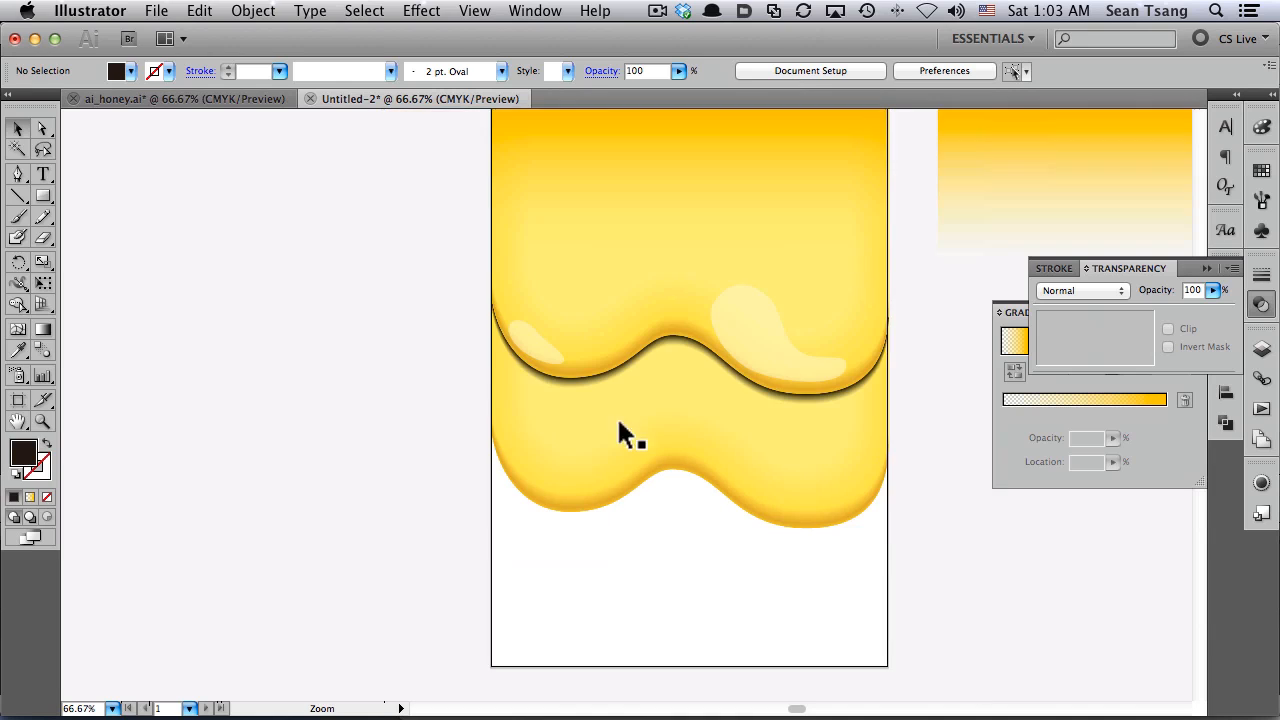
# Examine how the multiplied shadow blend and its white path overlap the lower honey copy along the wavy edge
pyautogui.click(638, 360)
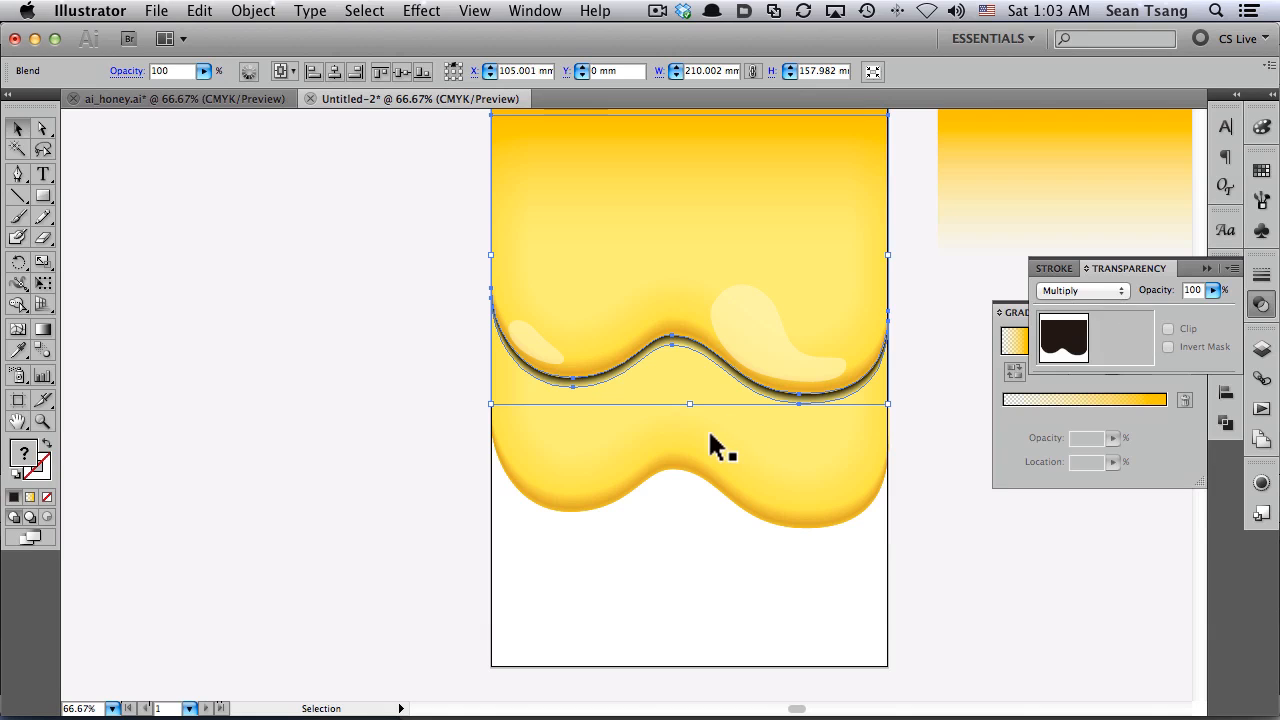
pyautogui.click(648, 392)
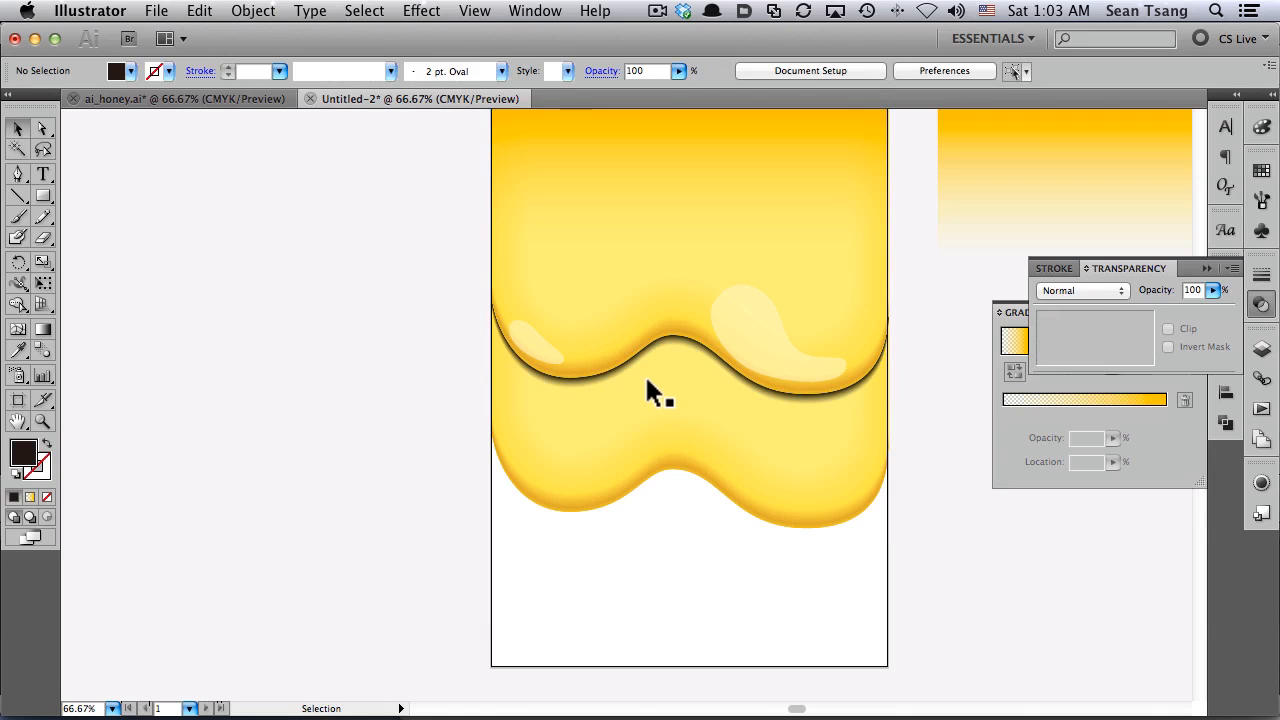
pyautogui.press('a')
pyautogui.click(644, 346)
pyautogui.moveTo(563, 283); pyautogui.dragTo(703, 383)
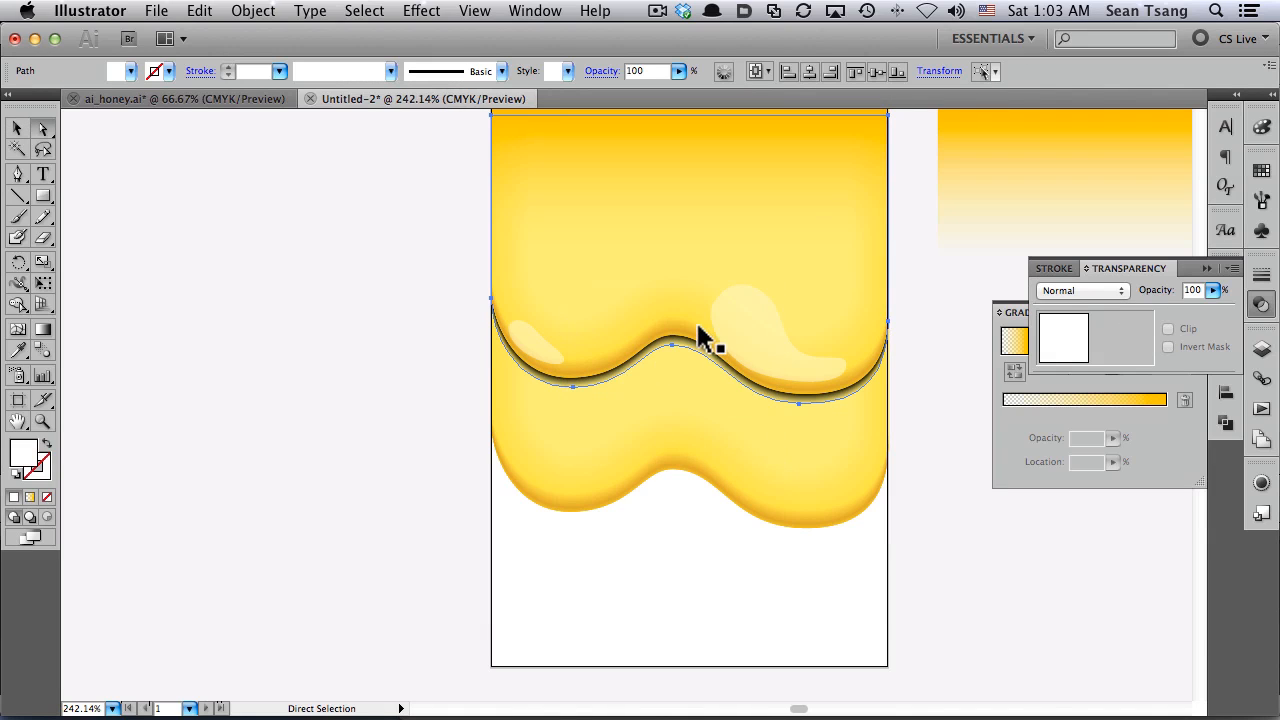
pyautogui.press('v')
pyautogui.press('super+minus')
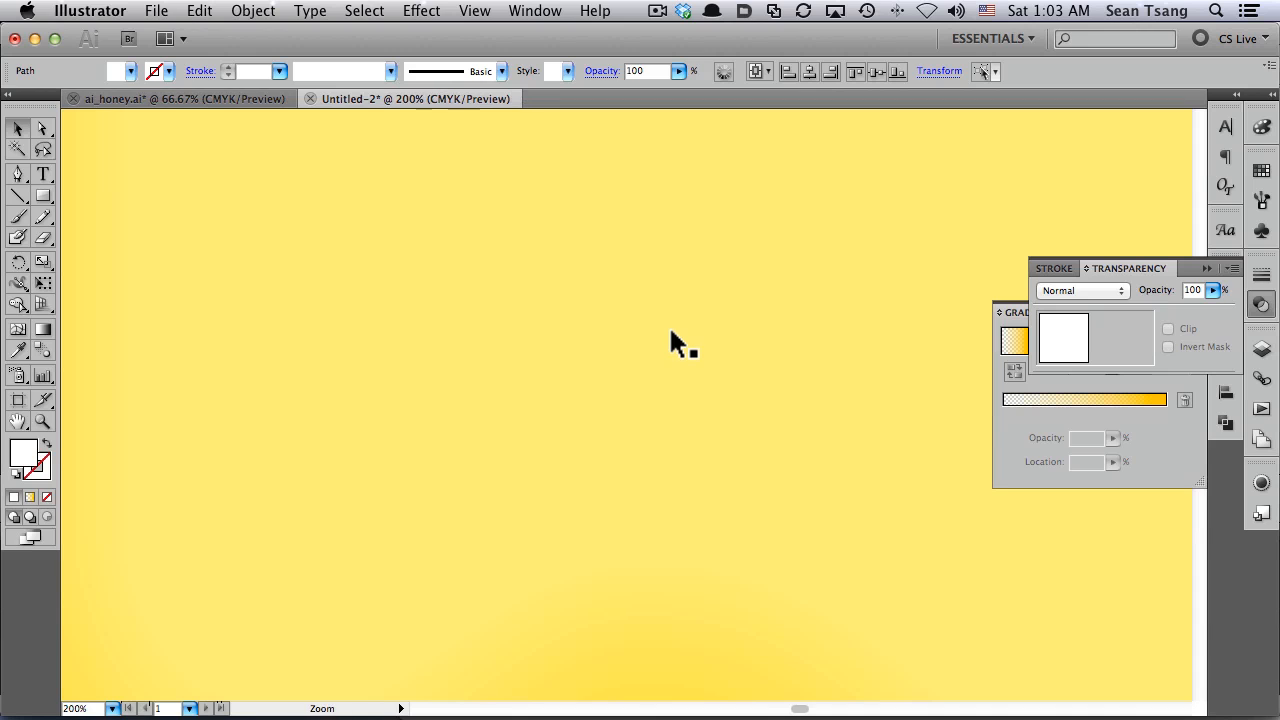
pyautogui.press('super+minus')
pyautogui.press('super+minus')
pyautogui.press('super+minus')
pyautogui.press('super+minus')
pyautogui.press('super+minus')
pyautogui.press('super+minus')
pyautogui.press('super+minus')
pyautogui.press('super+minus')
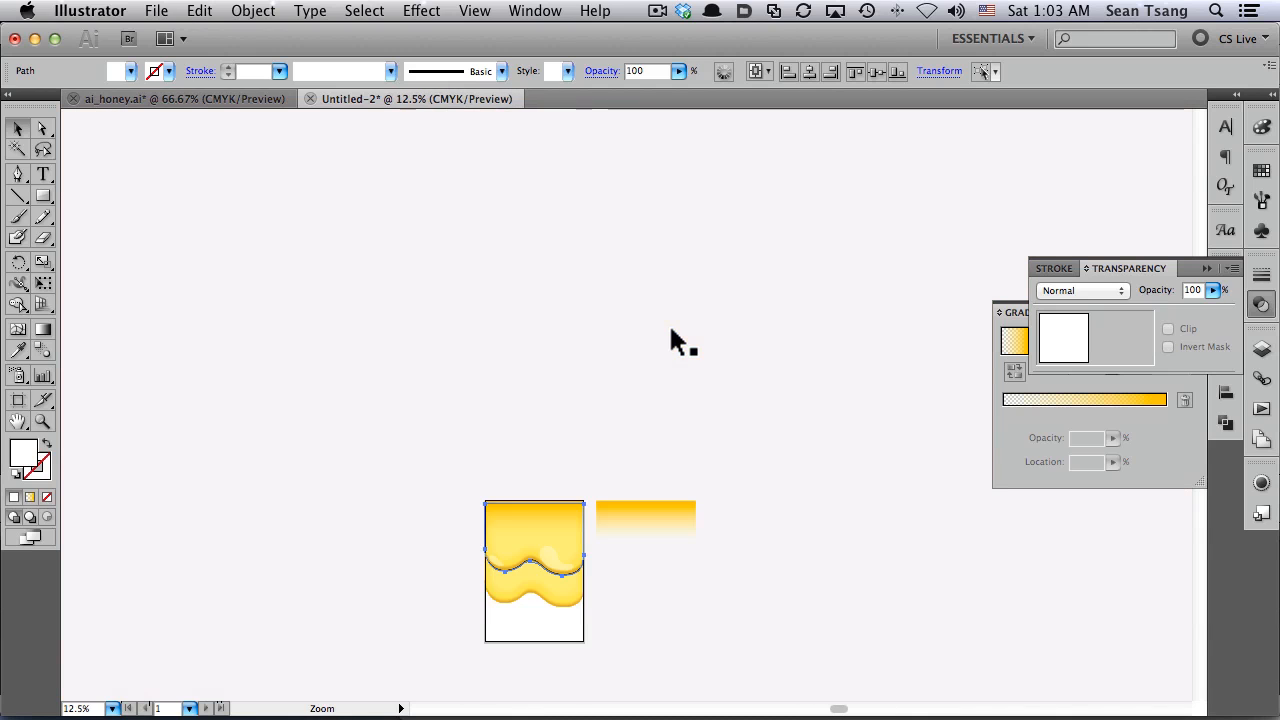
pyautogui.moveTo(466, 543); pyautogui.dragTo(602, 610)
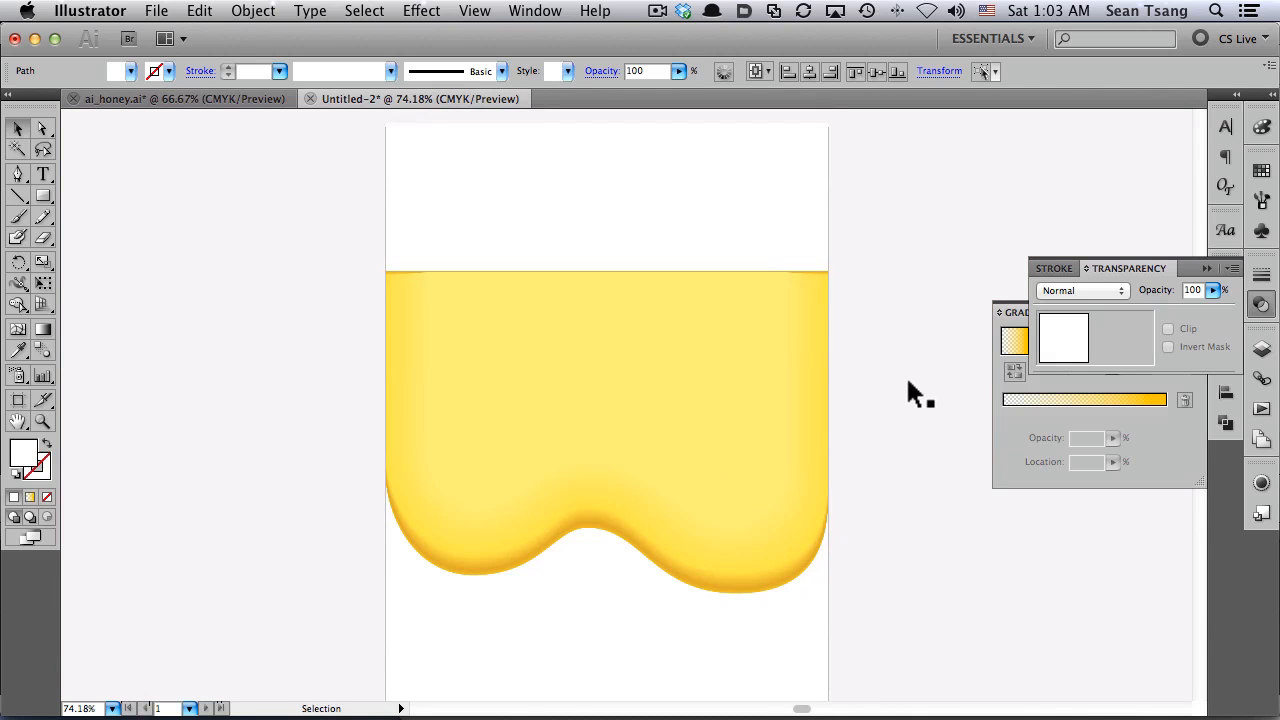
# Move the shadow blend straight down to about Y 3.46 mm so more of it extends below the upper honey edge
pyautogui.moveTo(558, 326); pyautogui.dragTo(916, 523)
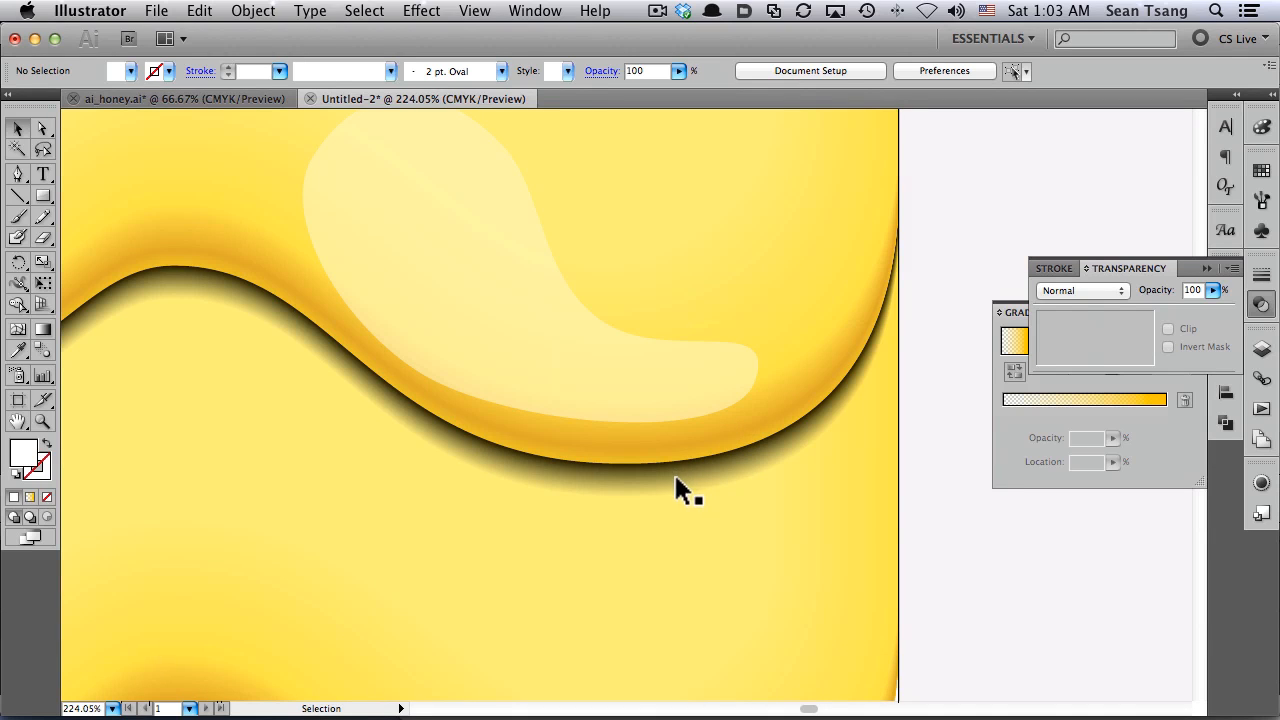
pyautogui.moveTo(676, 478); pyautogui.dragTo(696, 494)
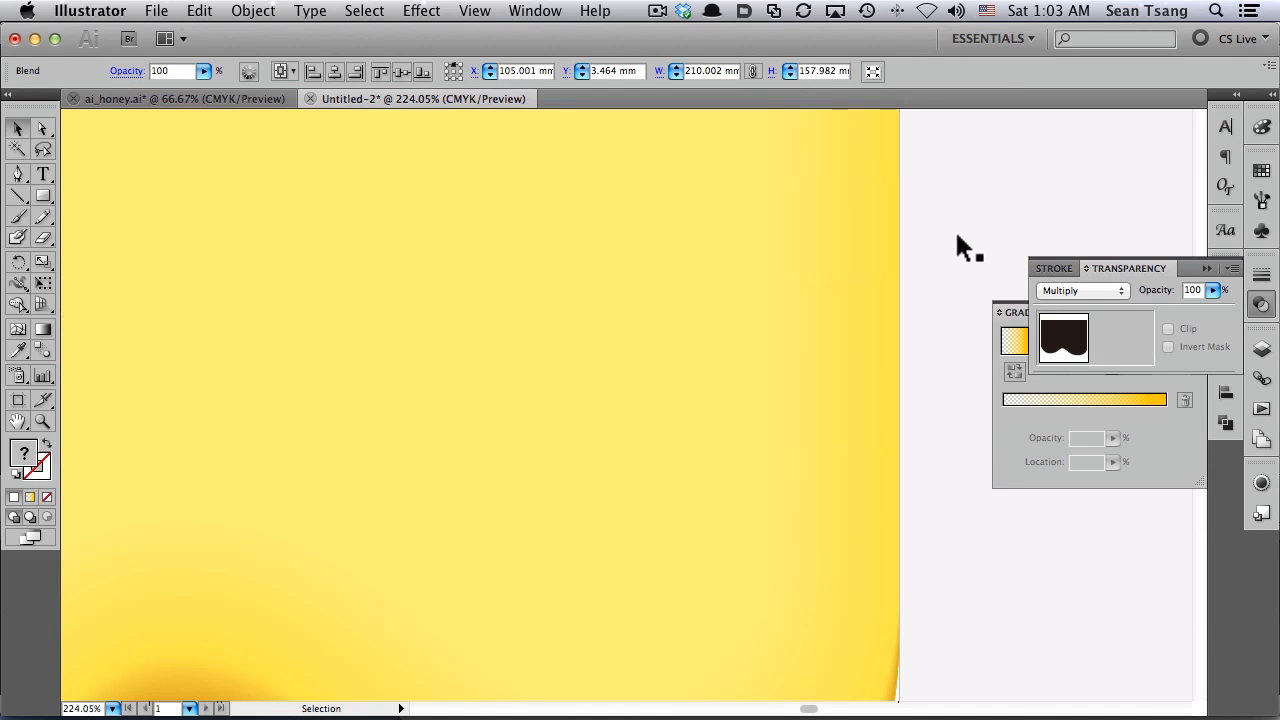
pyautogui.click(964, 232)
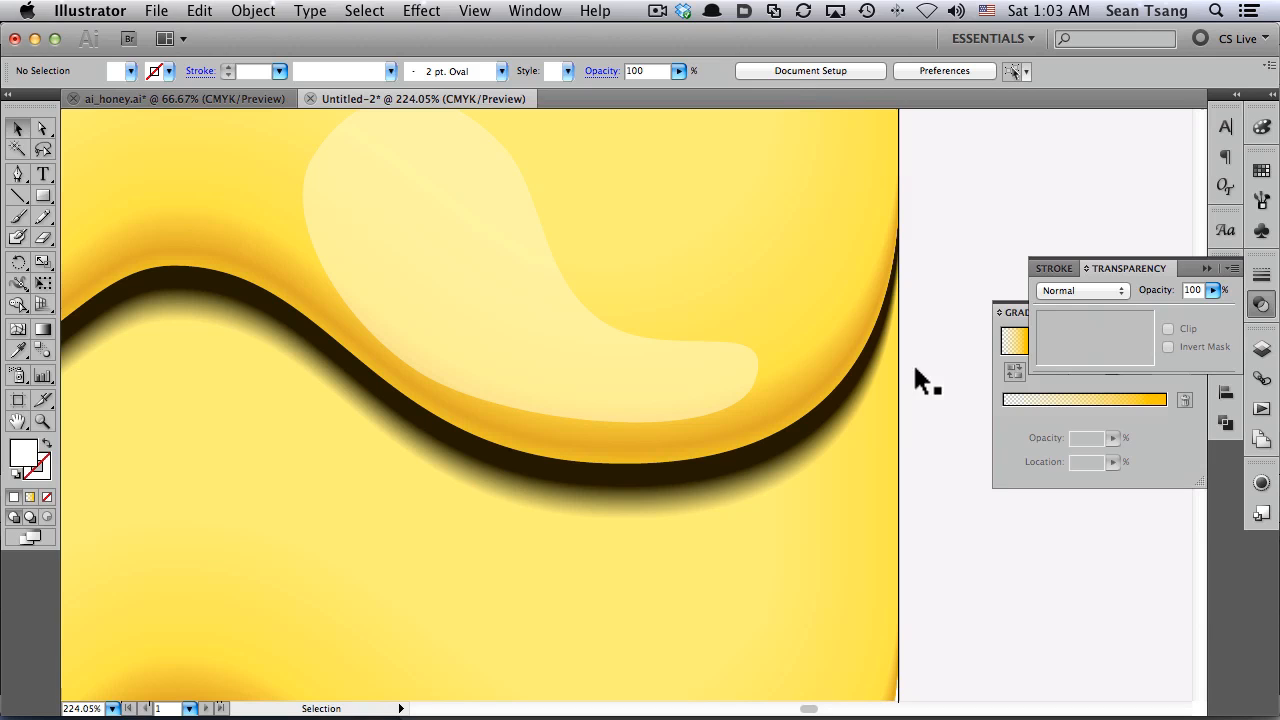
# Recolour the black path of the shadow blend to dark brown with C 0, M 23, Y 100, K 68
pyautogui.press('a')
pyautogui.click(632, 484)
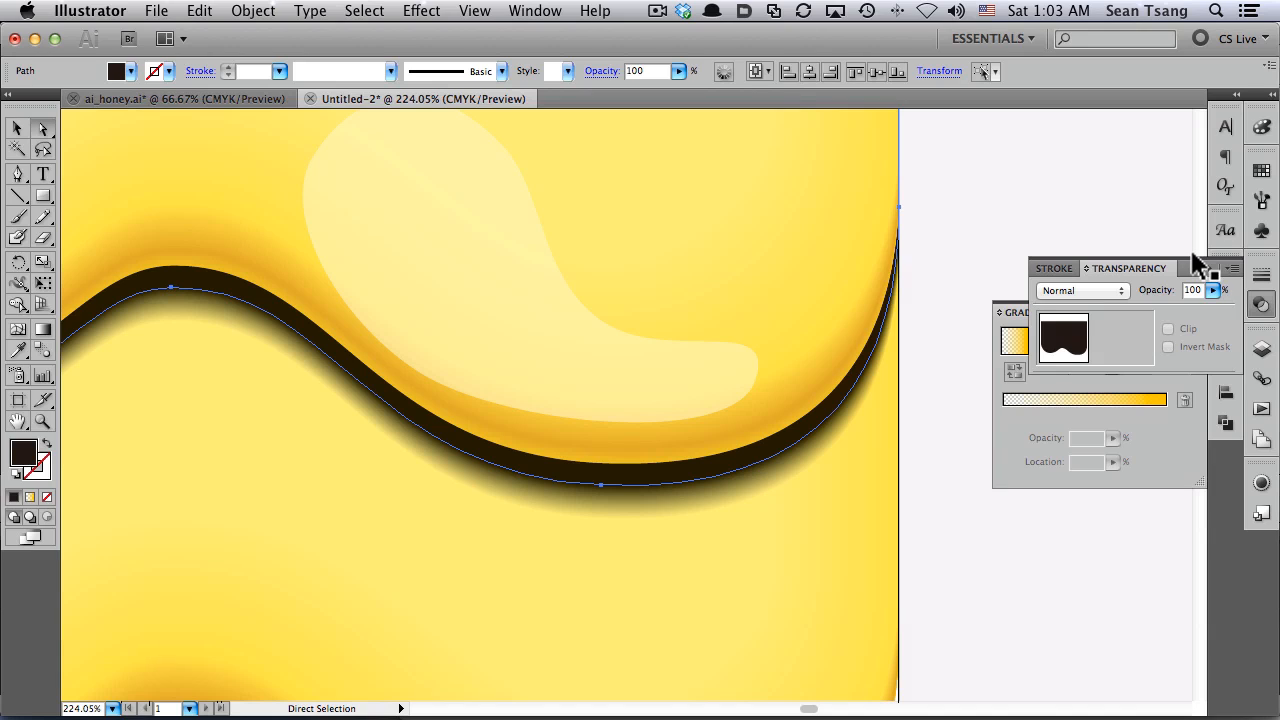
pyautogui.click(1262, 127)
pyautogui.moveTo(1180, 196)
pyautogui.mouseDown()
pyautogui.moveTo(1161, 199)
pyautogui.moveTo(1146, 180)
pyautogui.moveTo(1188, 183)
pyautogui.mouseUp()
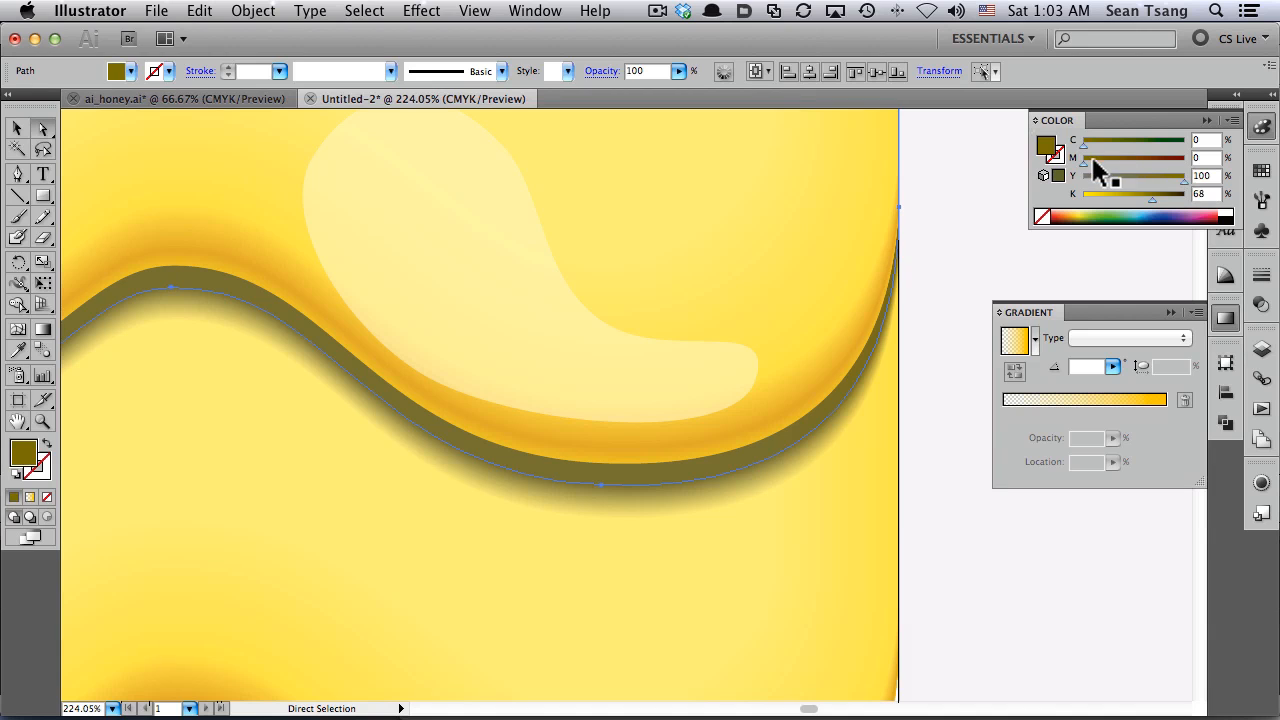
pyautogui.moveTo(1086, 159); pyautogui.dragTo(1103, 163)
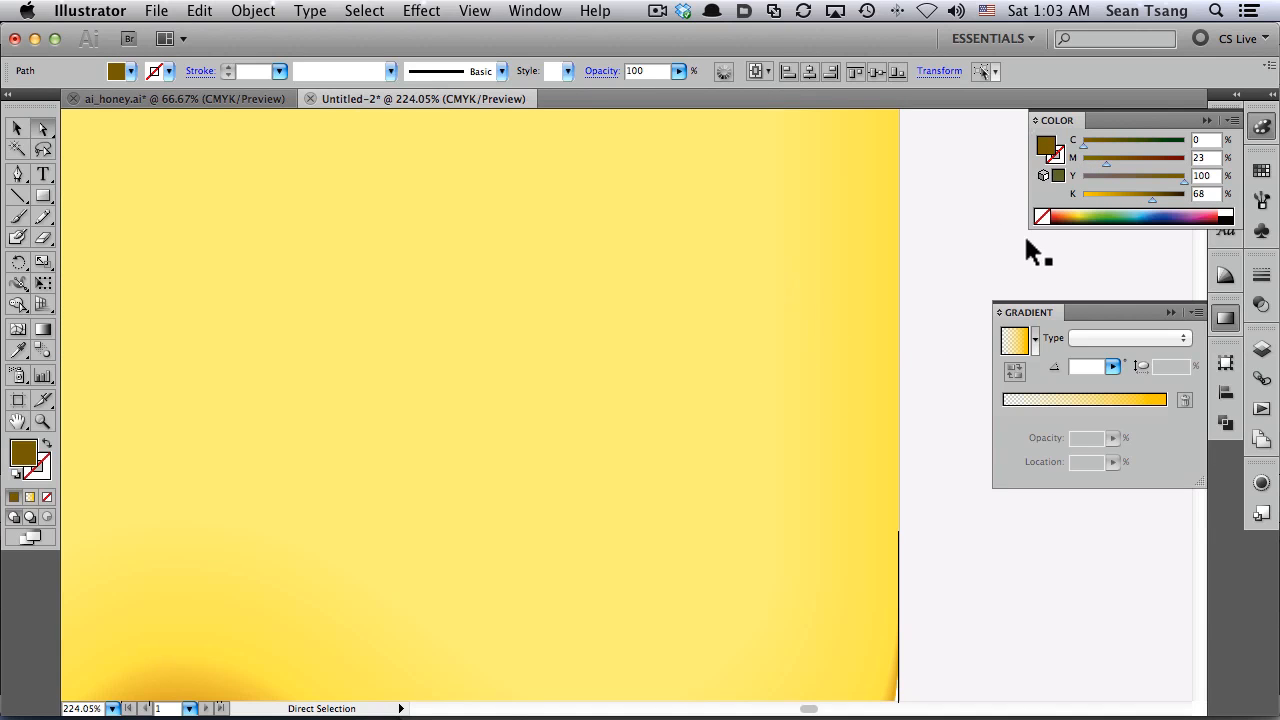
pyautogui.press('super+shift+a')
pyautogui.press('v')
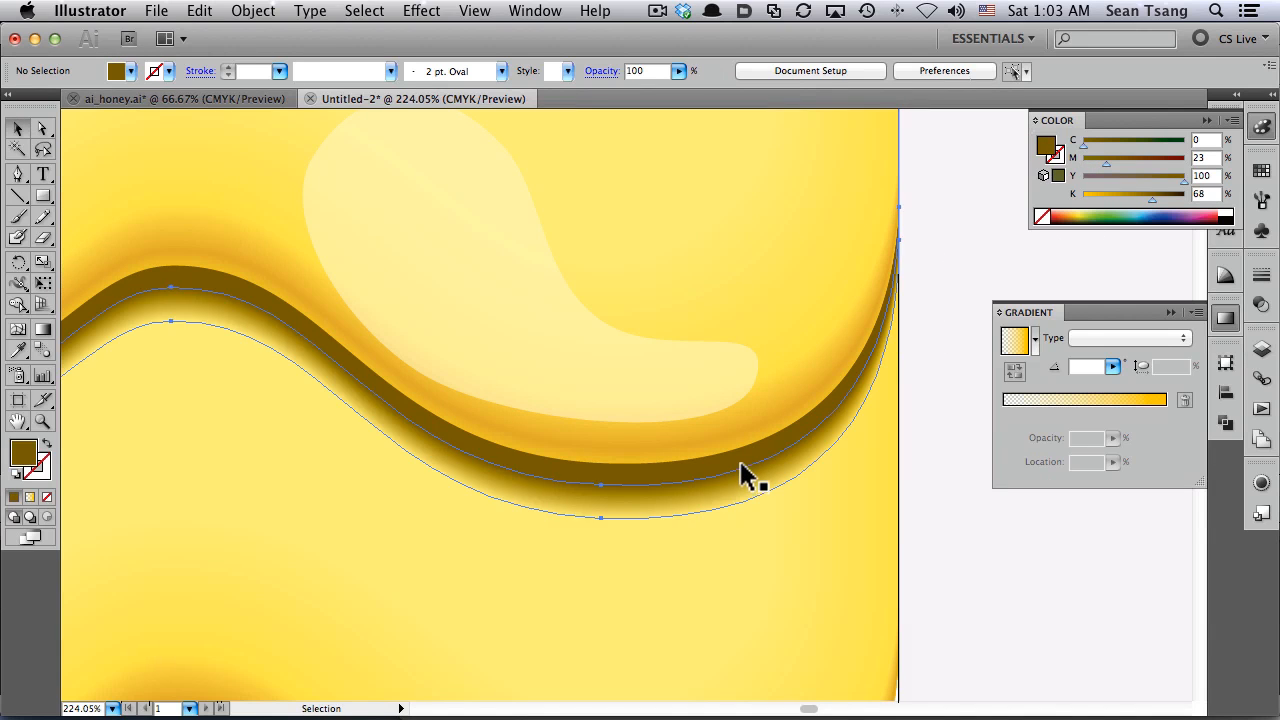
# Move the shadow blend slightly up so only a narrow soft band extends below the upper honey edge
pyautogui.click(751, 457)
pyautogui.press('Delete')
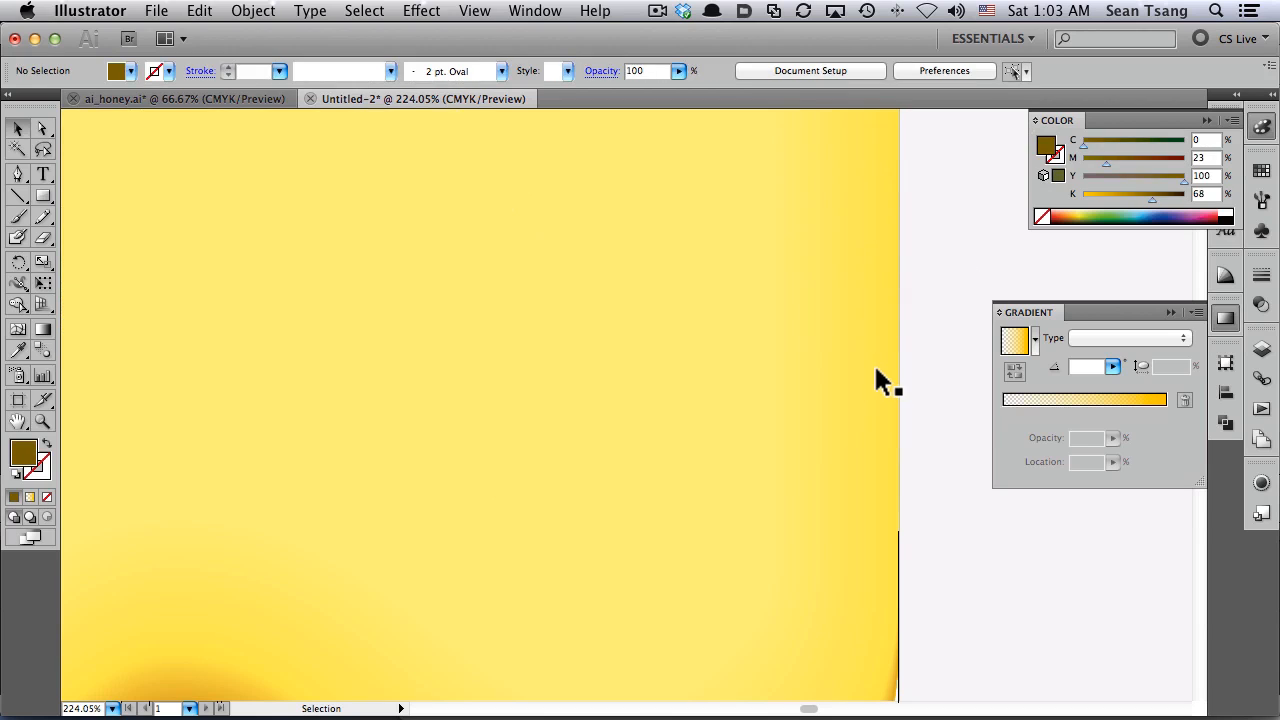
pyautogui.press('super+z')
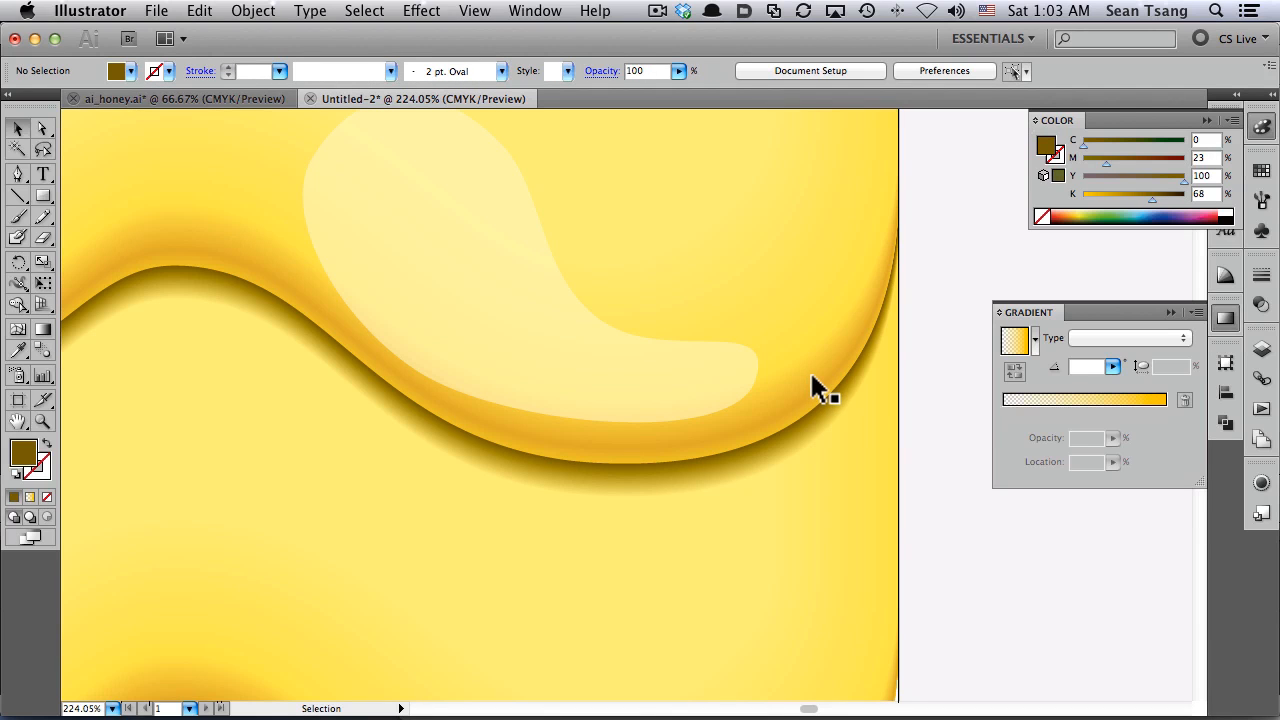
# Remove the lower honey copy, keeping the upper honey layer, its highlights and its shadow
pyautogui.keyDown('alt'); pyautogui.keyDown('super'); pyautogui.click(576, 409); pyautogui.keyUp('super'); pyautogui.keyUp('alt')
pyautogui.keyDown('alt'); pyautogui.keyDown('super'); pyautogui.click(576, 409); pyautogui.keyUp('super'); pyautogui.keyUp('alt')
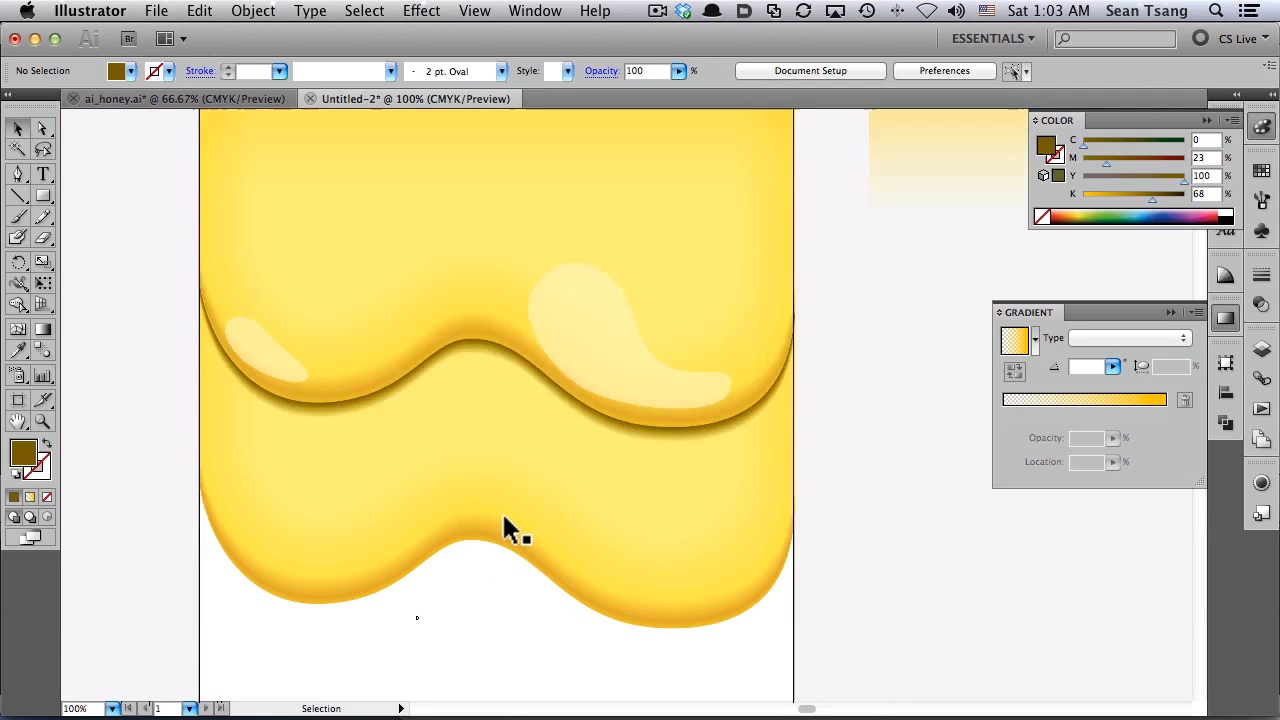
pyautogui.click(507, 523)
pyautogui.moveTo(528, 507); pyautogui.dragTo(558, 446)
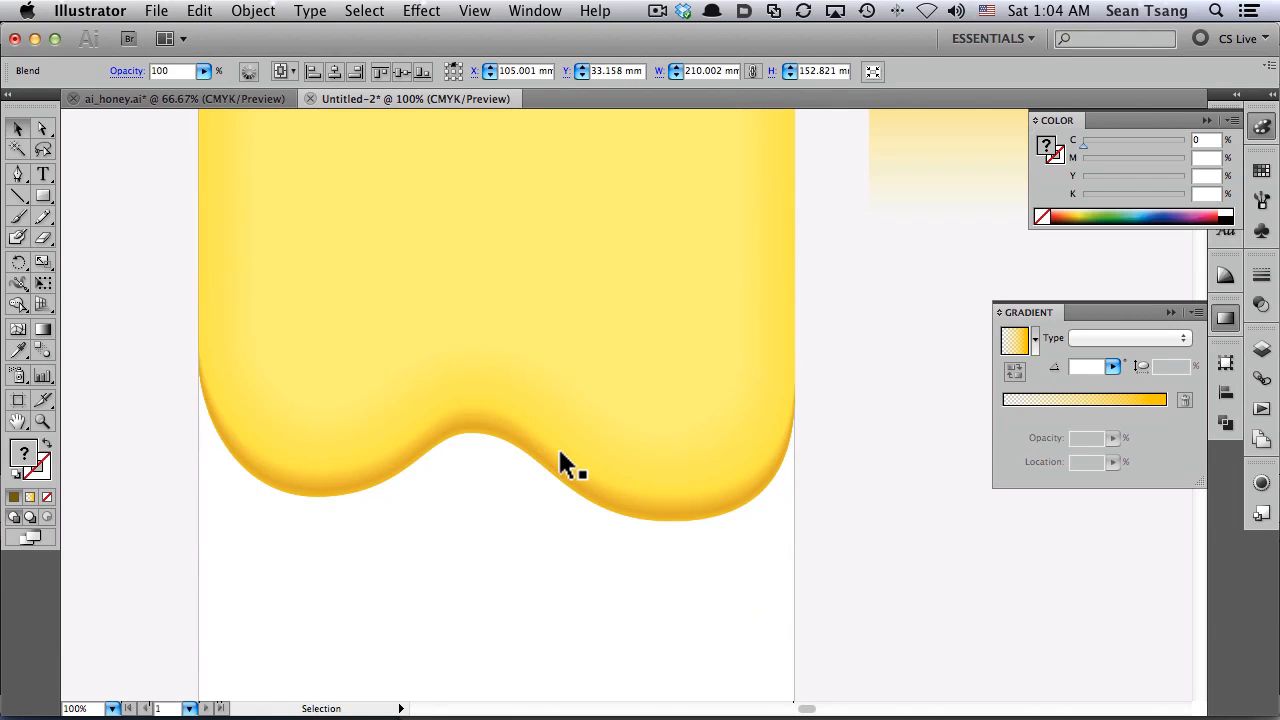
pyautogui.click(558, 446)
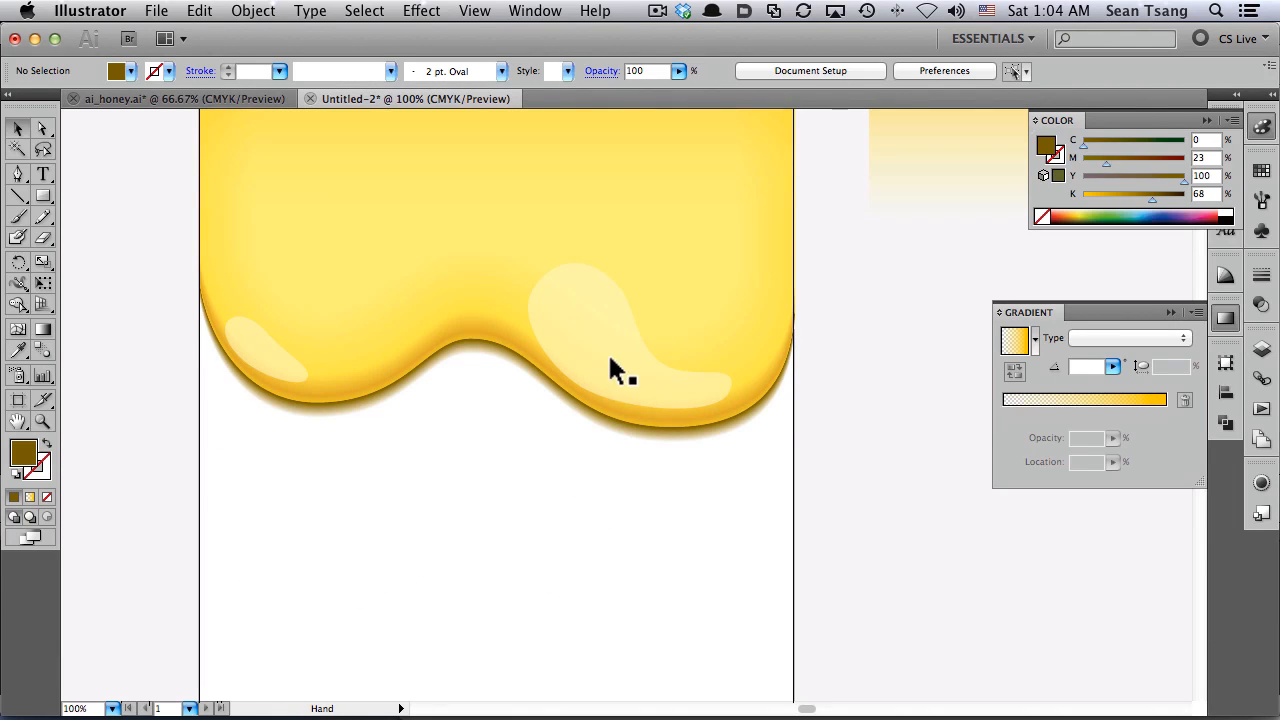
# Examine the HONEY lettering in the finished ai_honey.ai artwork and return to the Untitled-2 document
pyautogui.moveTo(612, 401); pyautogui.dragTo(614, 436)
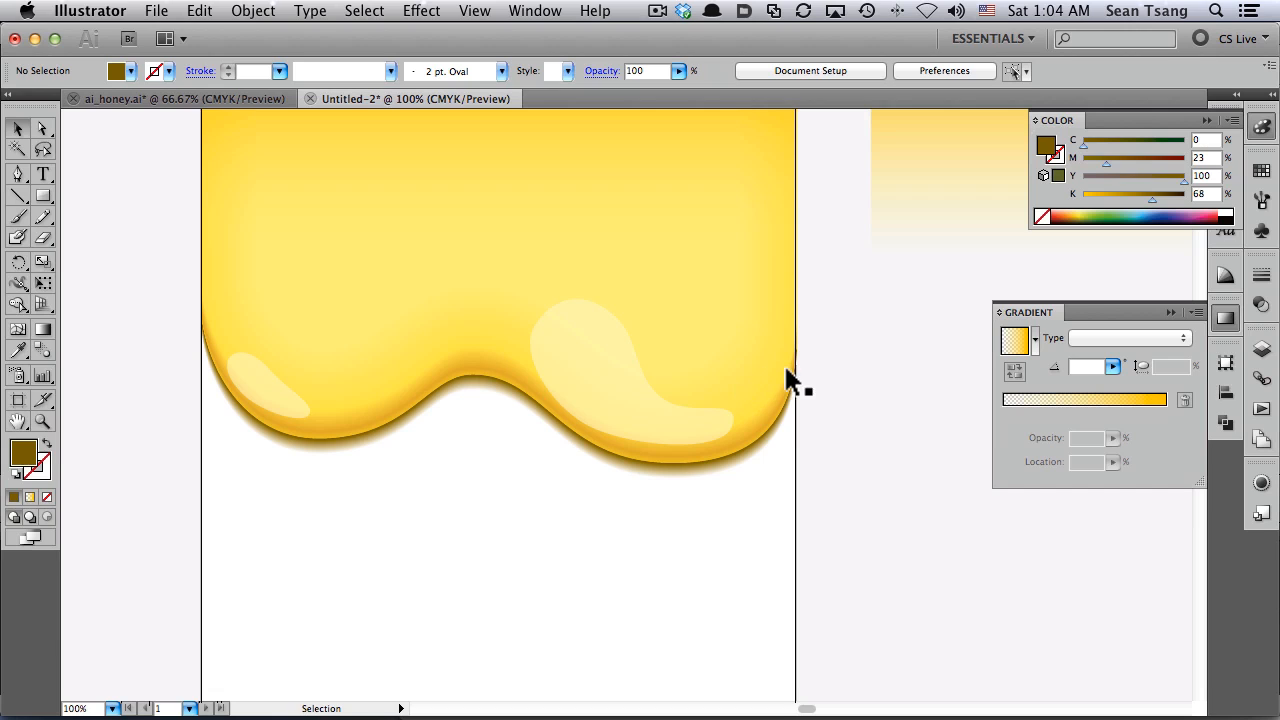
pyautogui.moveTo(648, 348); pyautogui.dragTo(650, 354)
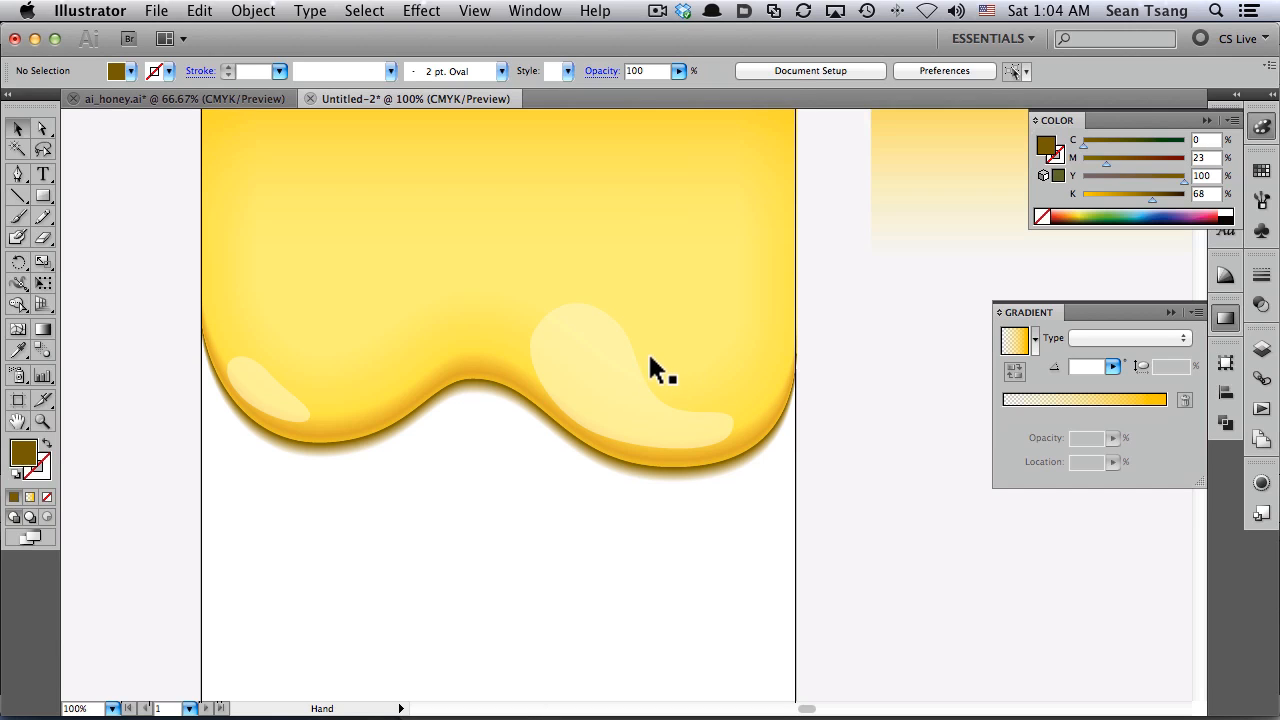
pyautogui.click(230, 99)
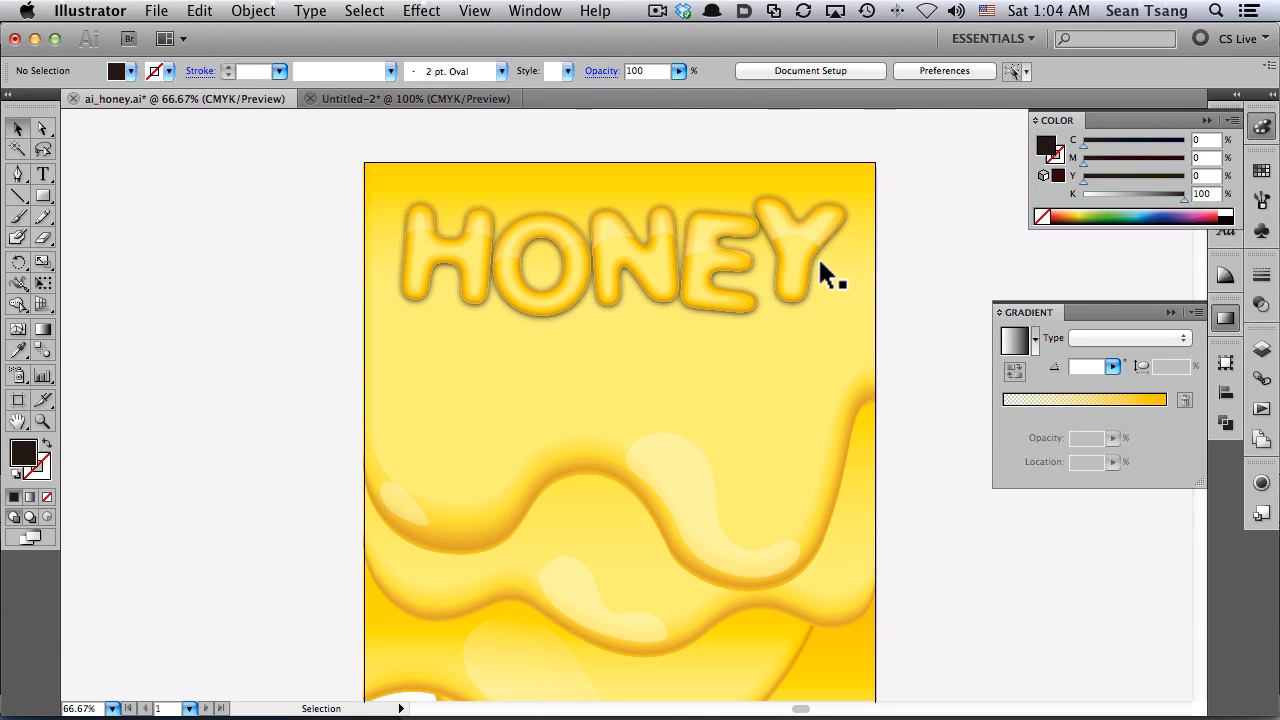
pyautogui.press('super+grave')
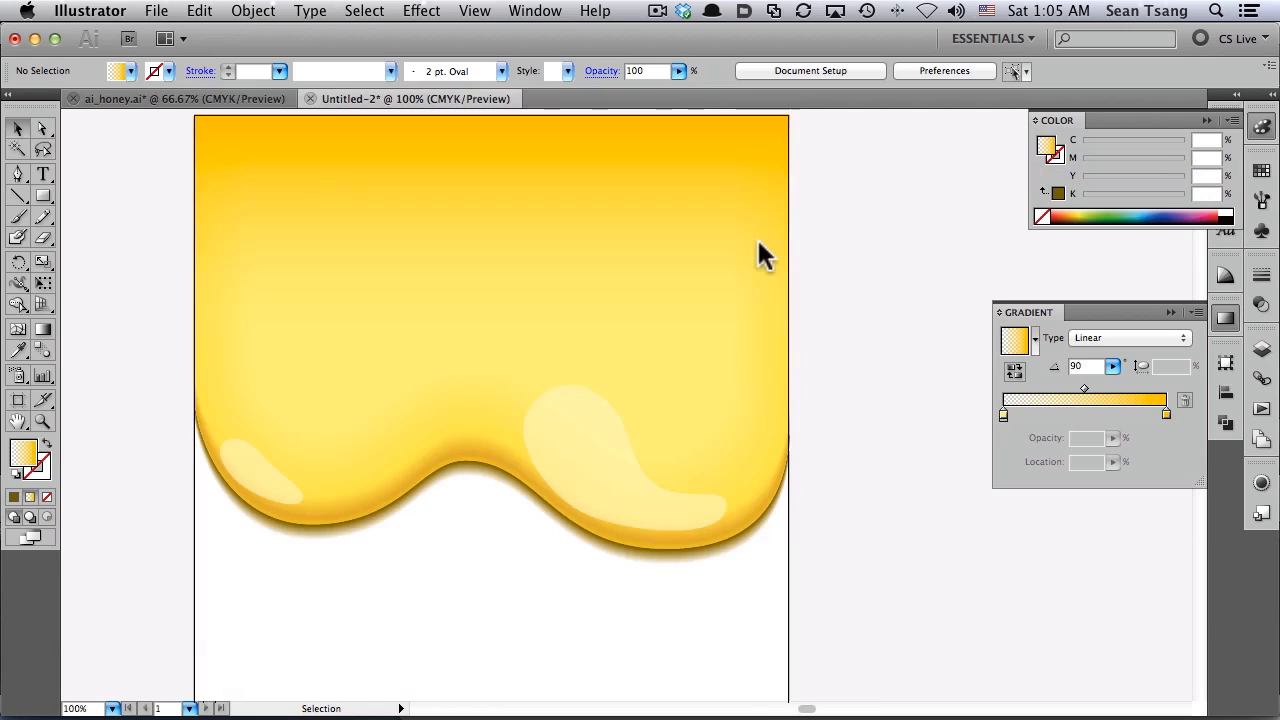
# Add the text HONEY in the blank area below the honey drips and enlarge it to about 138.2 pt
pyautogui.click(42, 174)
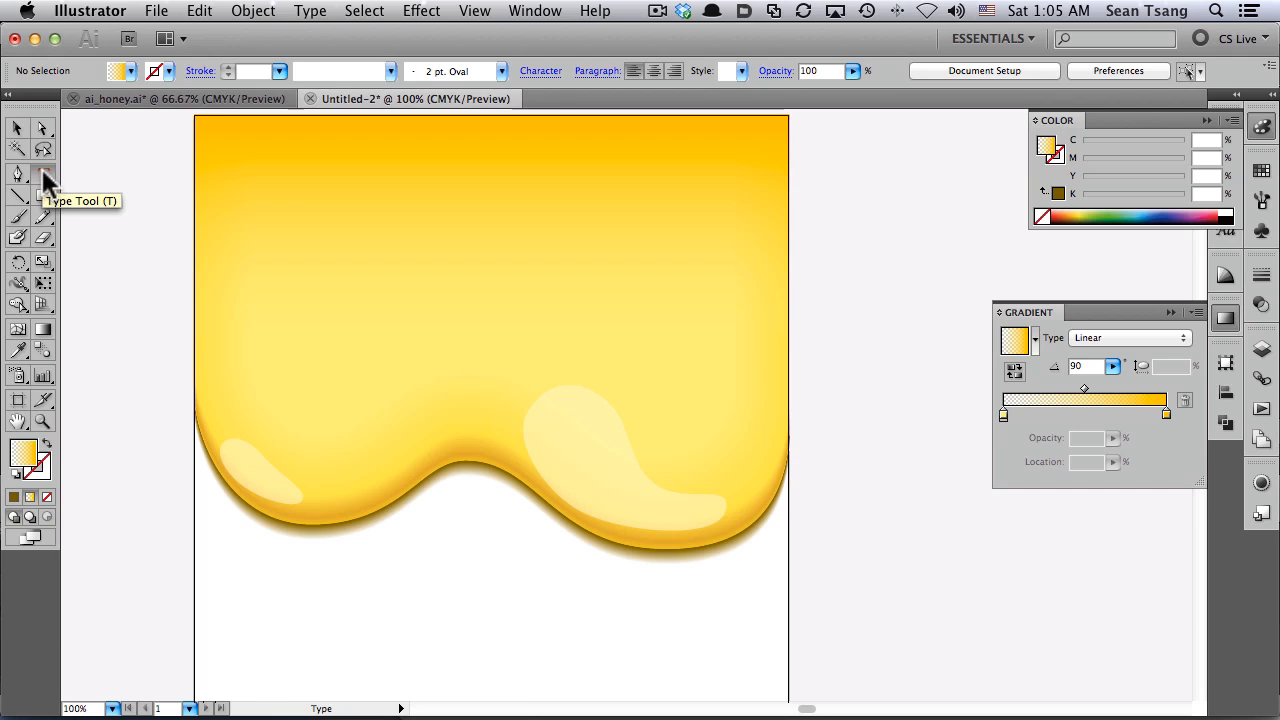
pyautogui.scroll(-5, 380, 294)
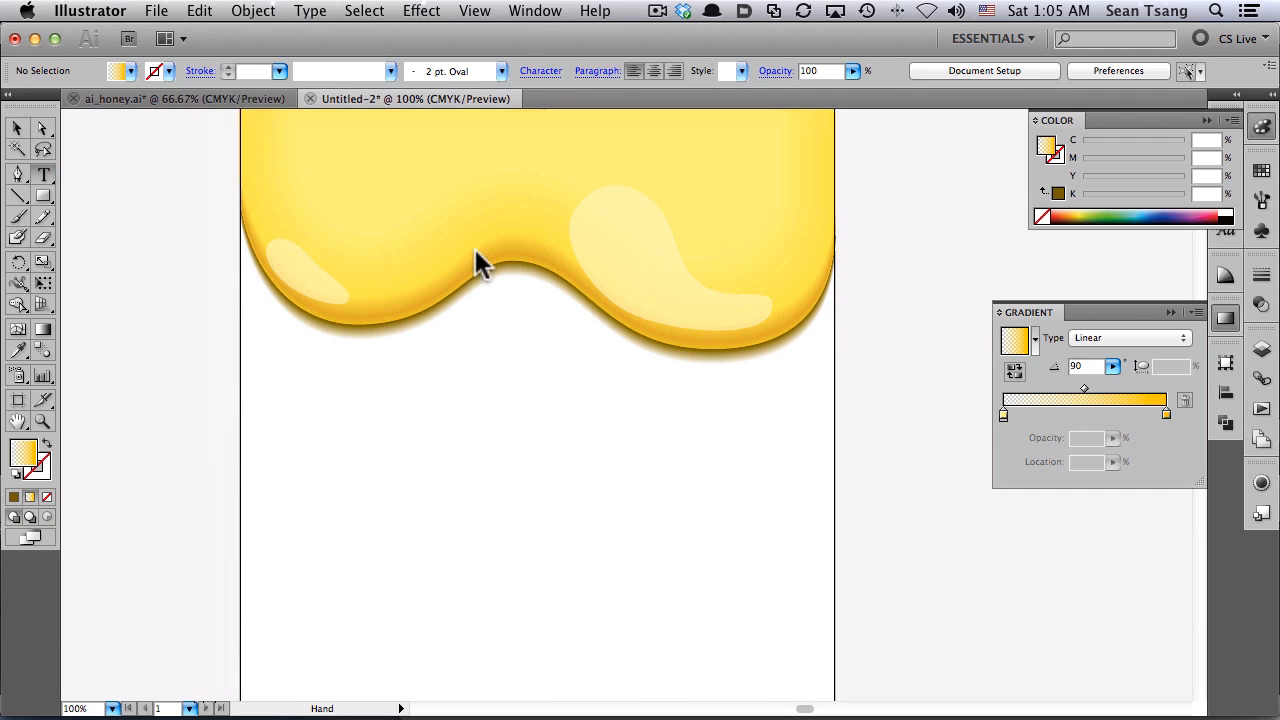
pyautogui.click(390, 448)
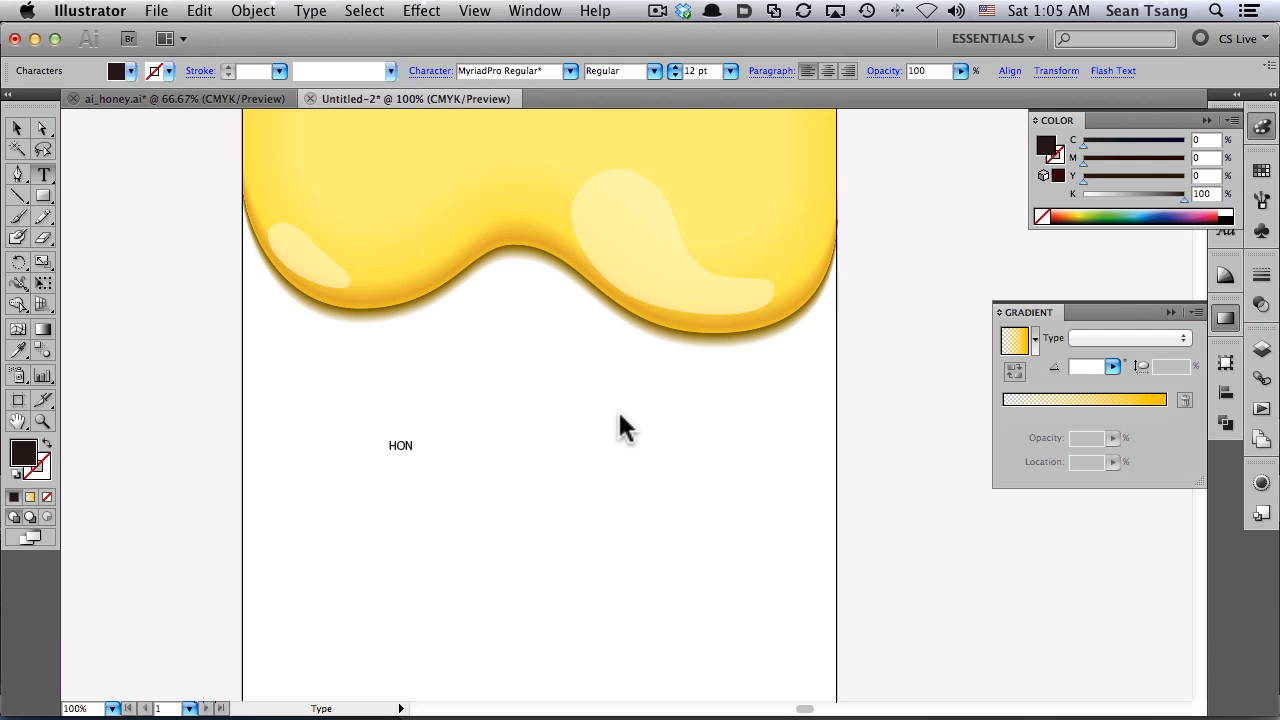
pyautogui.write('HONEY')
pyautogui.click(18, 130)
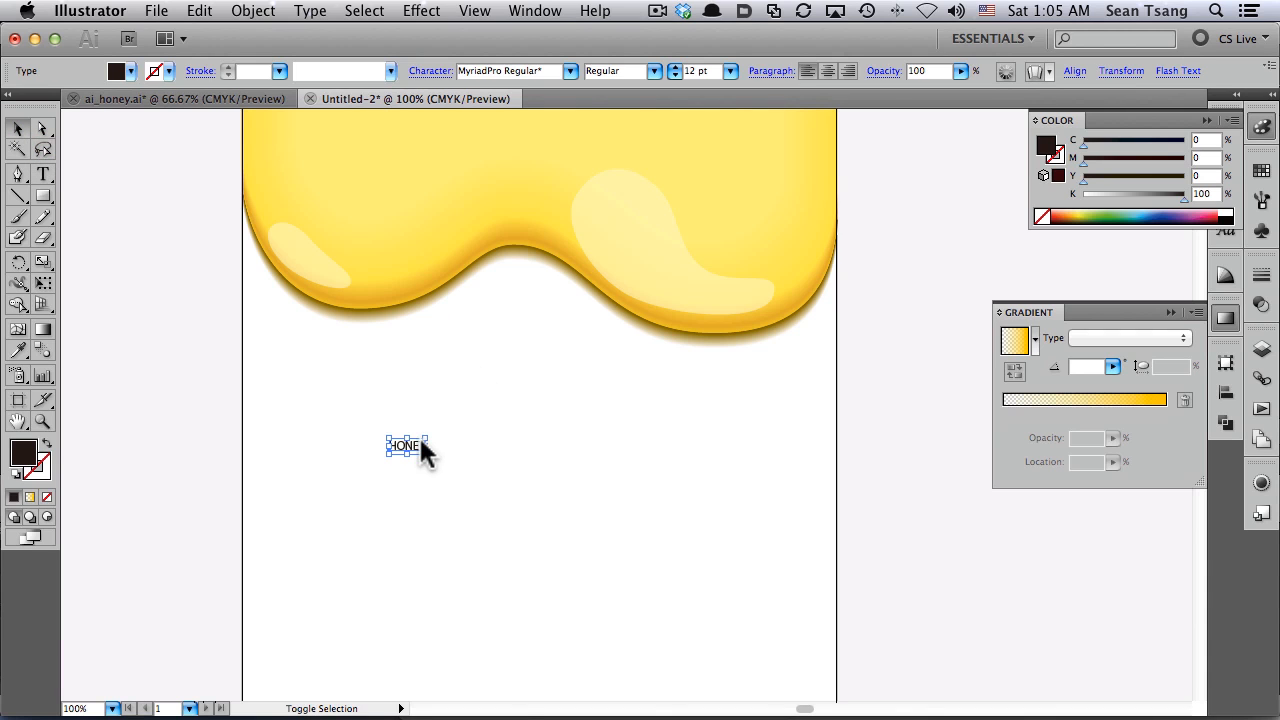
pyautogui.moveTo(424, 439); pyautogui.dragTo(805, 275)
pyautogui.moveTo(677, 409); pyautogui.dragTo(625, 495)
# Set the font of the HONEY text to BlurBold
pyautogui.click(1260, 130)
pyautogui.click(1228, 129)
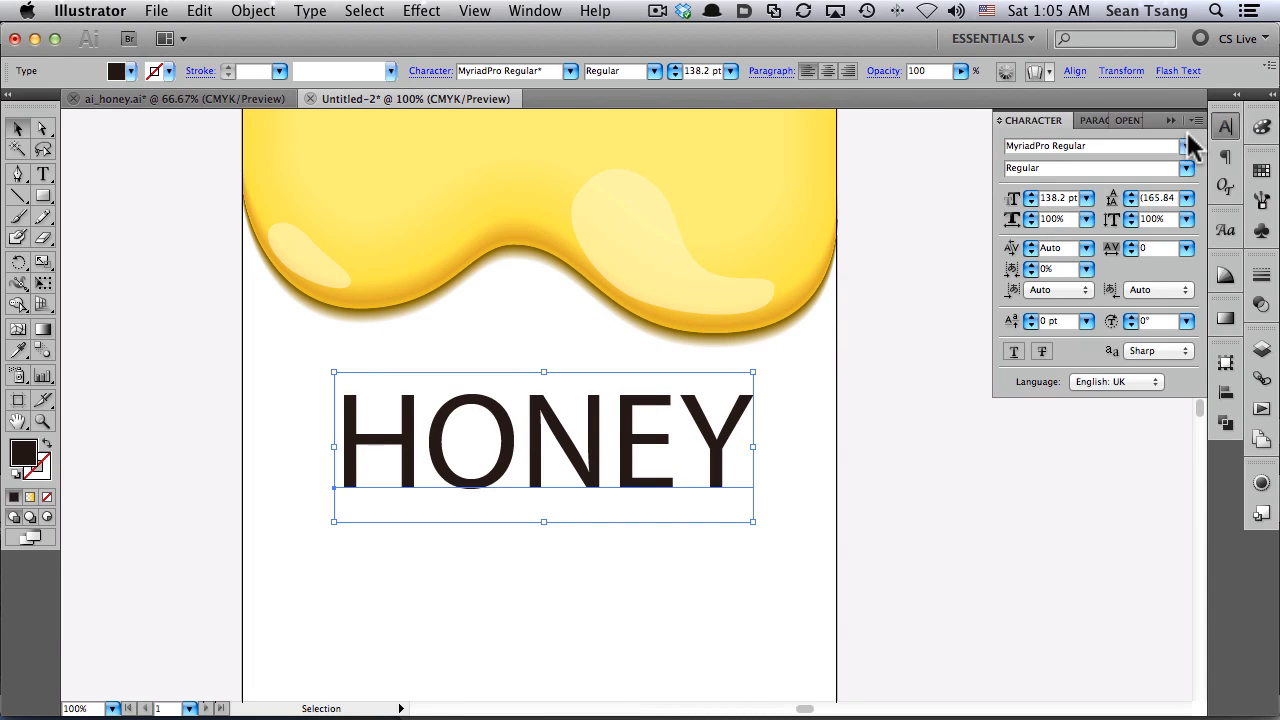
pyautogui.click(1188, 148)
pyautogui.moveTo(1086, 10)
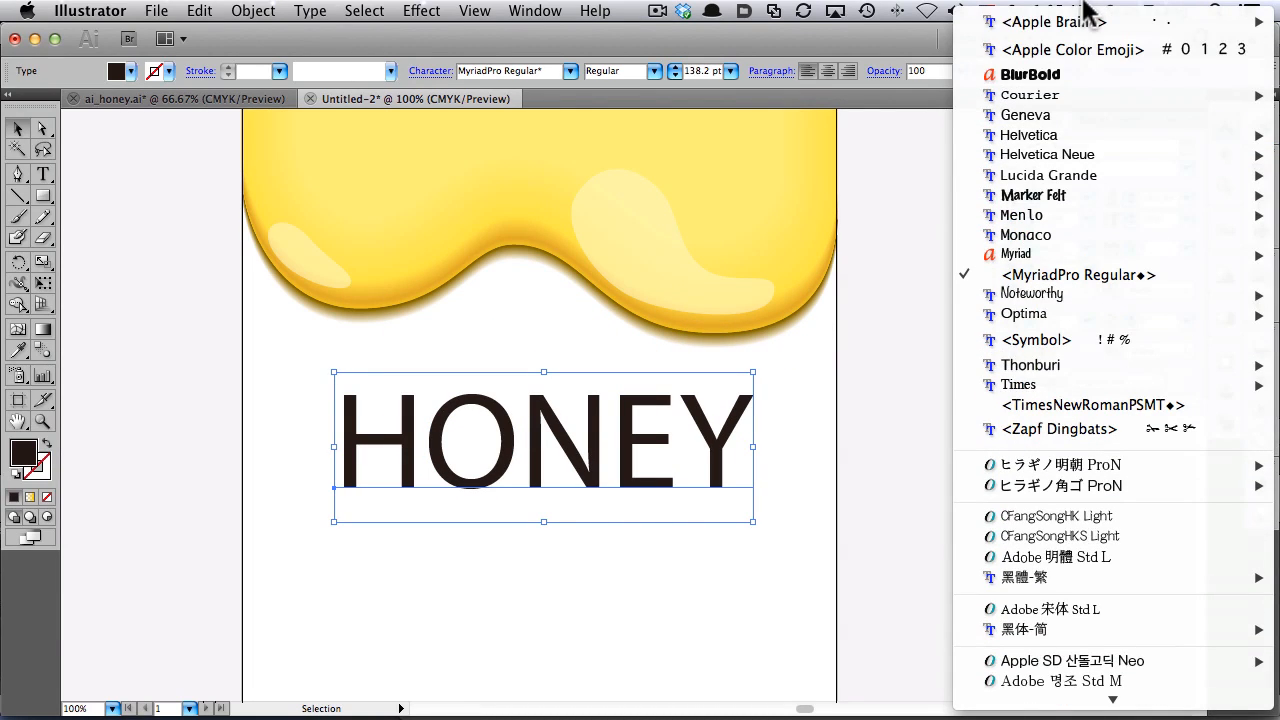
pyautogui.click(1034, 78)
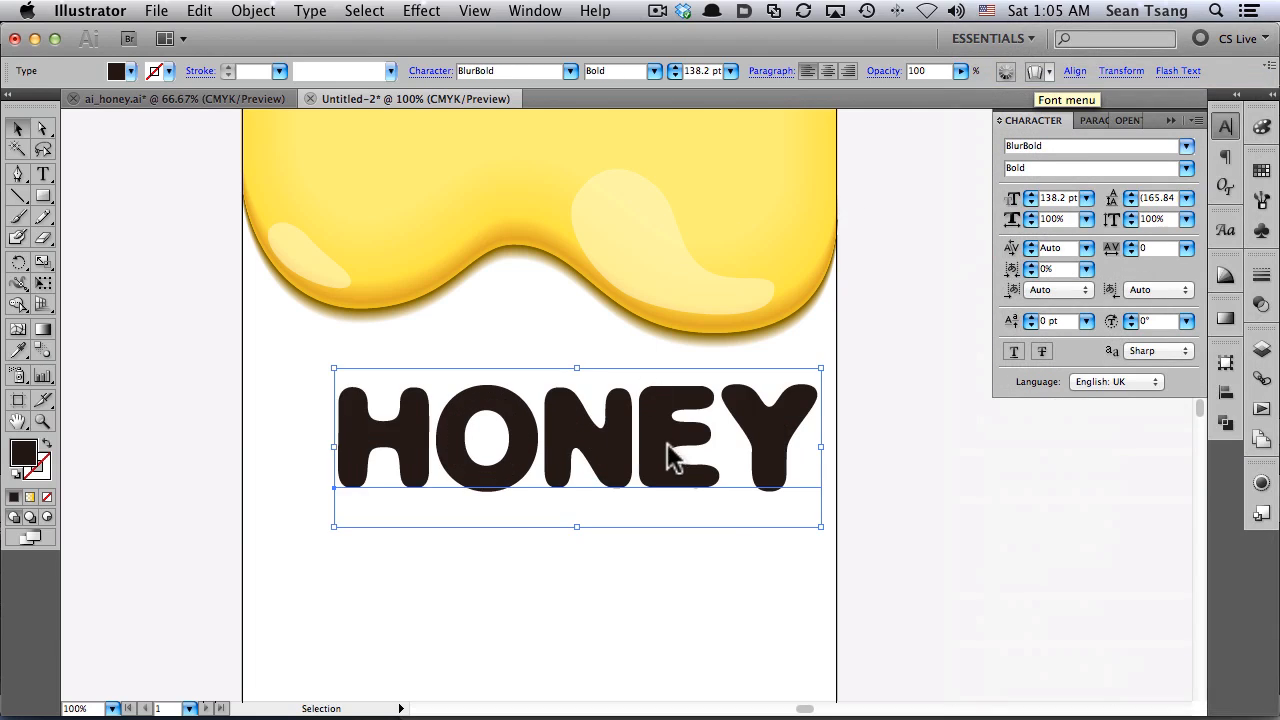
pyautogui.click(857, 416)
pyautogui.press('super+space')
pyautogui.moveTo(182, 238); pyautogui.dragTo(925, 591)
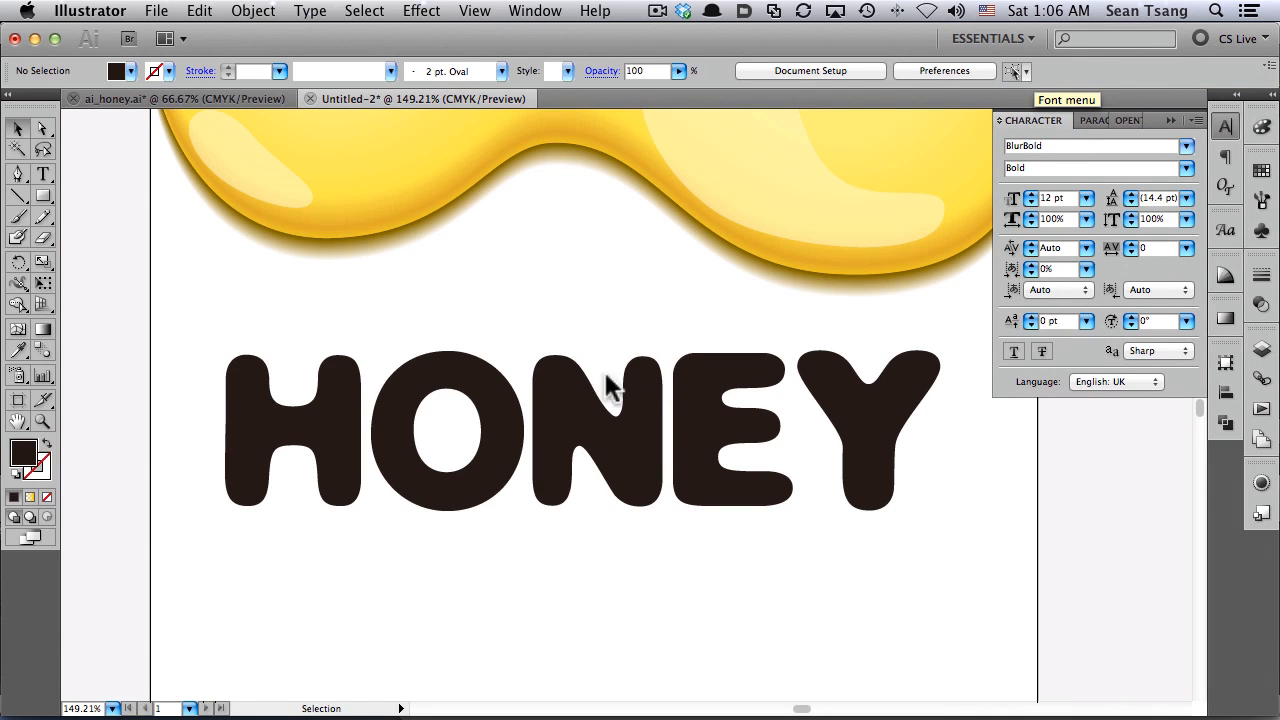
pyautogui.click(1225, 127)
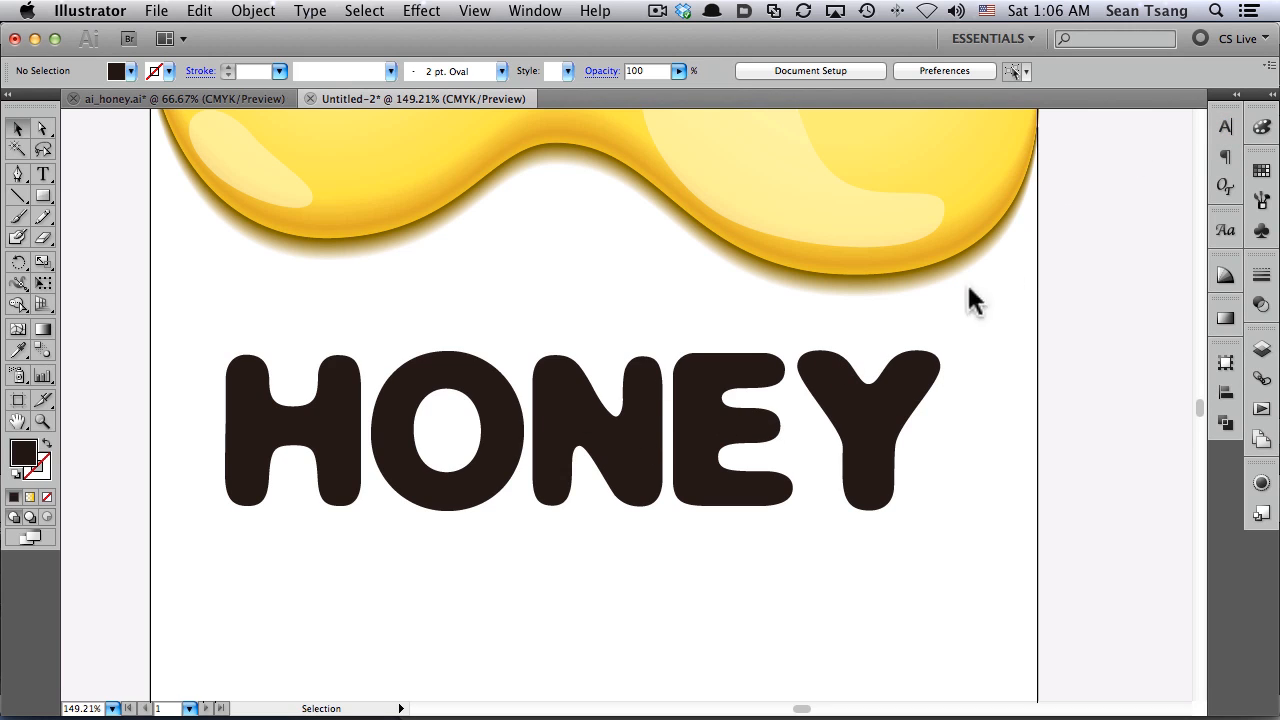
# Convert the HONEY text to outlines and ungroup it into separate letters
pyautogui.click(719, 443)
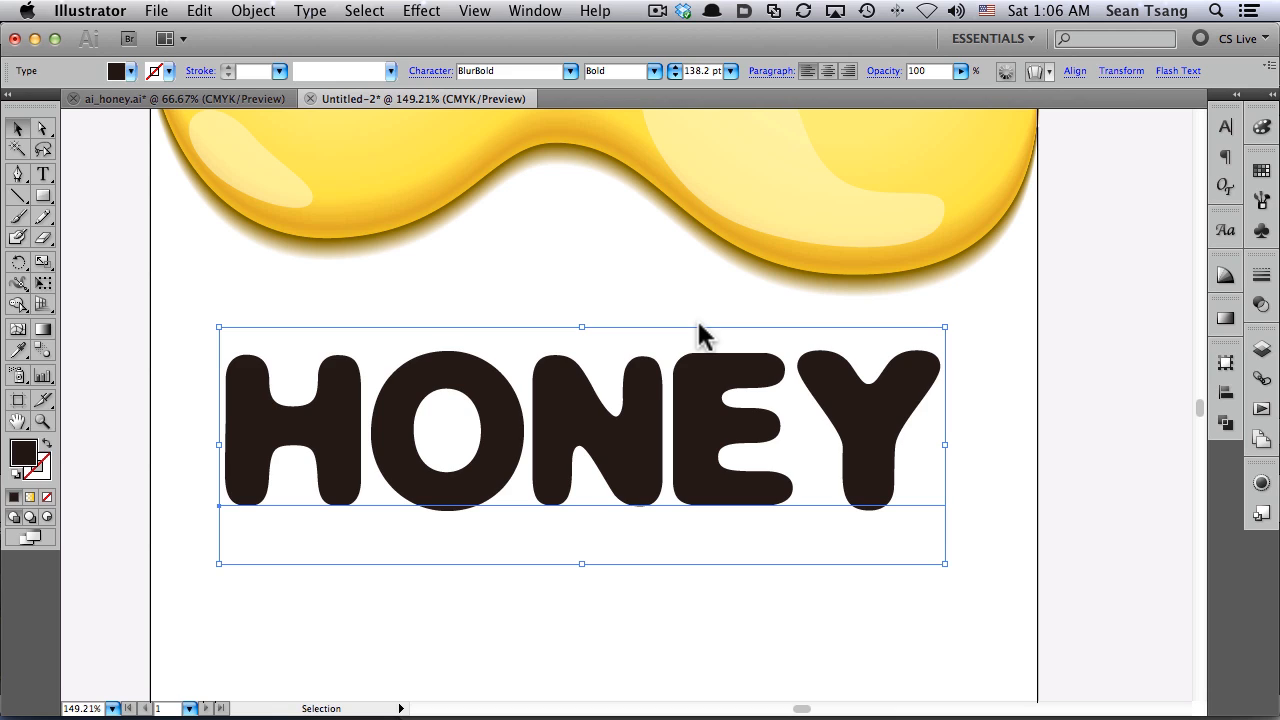
pyautogui.press('super')
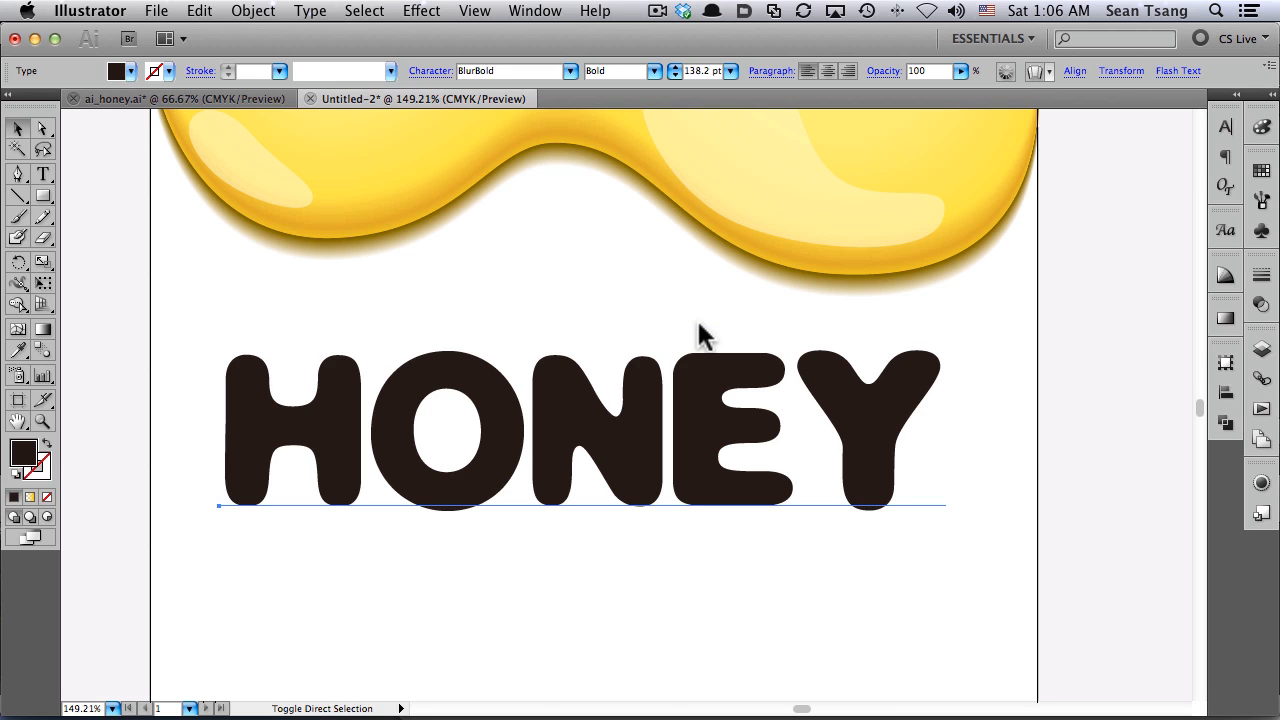
pyautogui.press('super+shift+o')
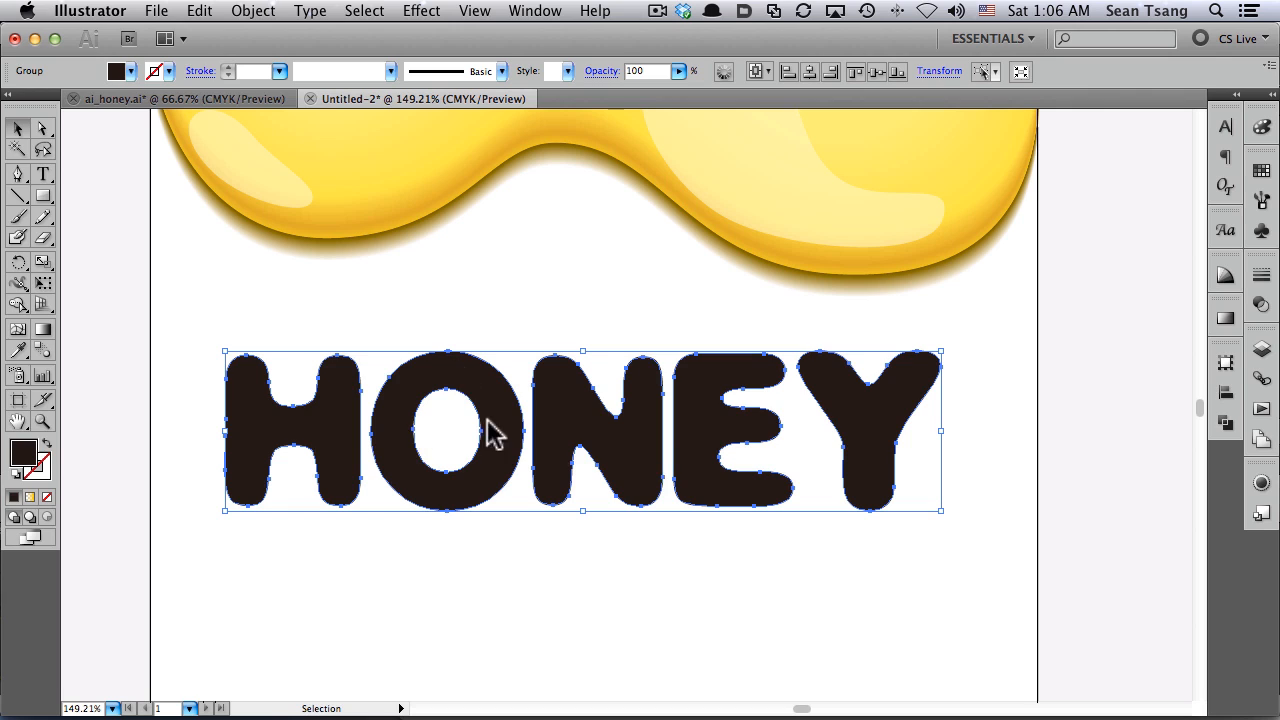
pyautogui.click(478, 342)
pyautogui.click(478, 385)
pyautogui.press('super+8')
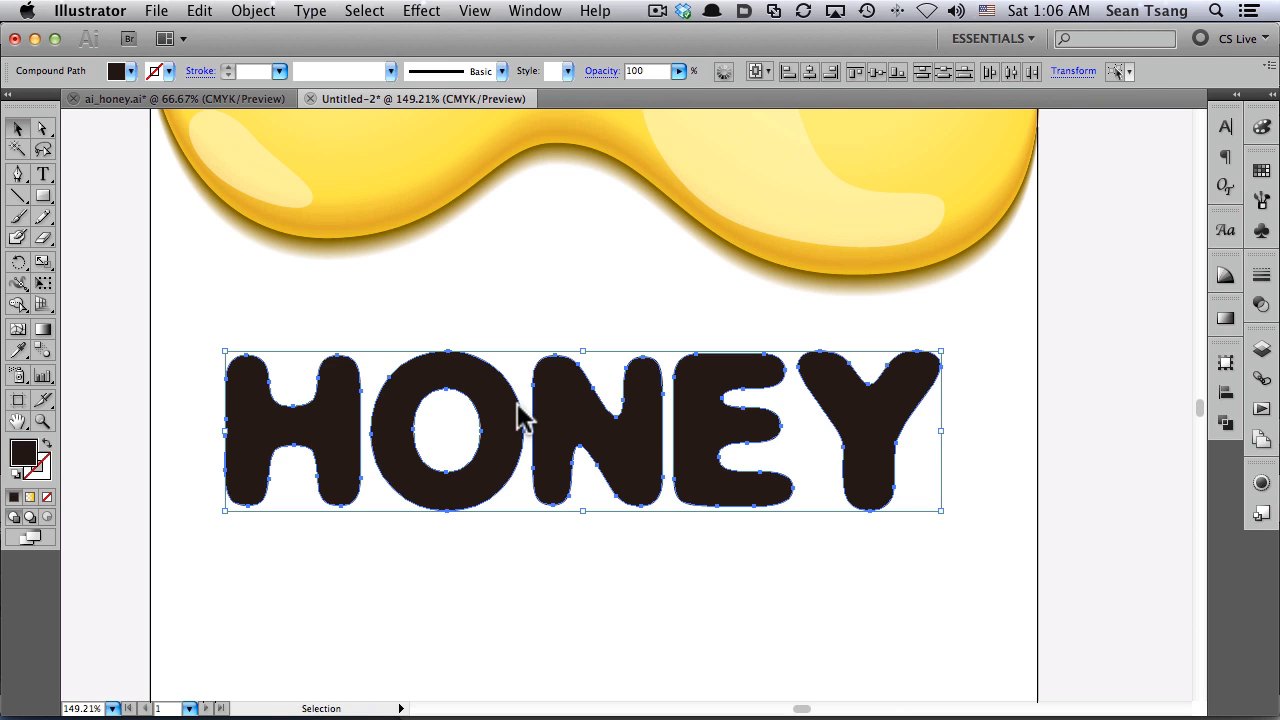
pyautogui.click(491, 320)
# Shift the letters H and N slightly up and tilt the H a few degrees clockwise
pyautogui.click(325, 410)
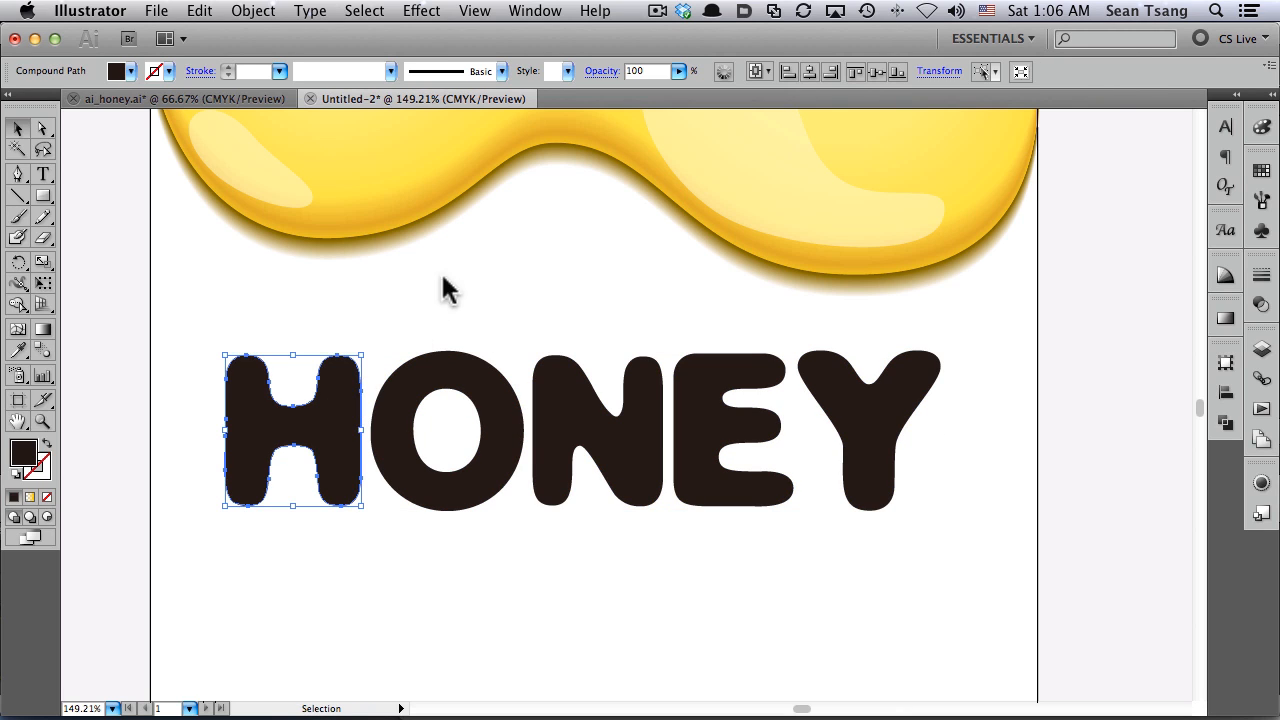
pyautogui.moveTo(345, 432)
pyautogui.mouseDown()
pyautogui.moveTo(345, 415)
pyautogui.moveTo(331, 428)
pyautogui.mouseUp()
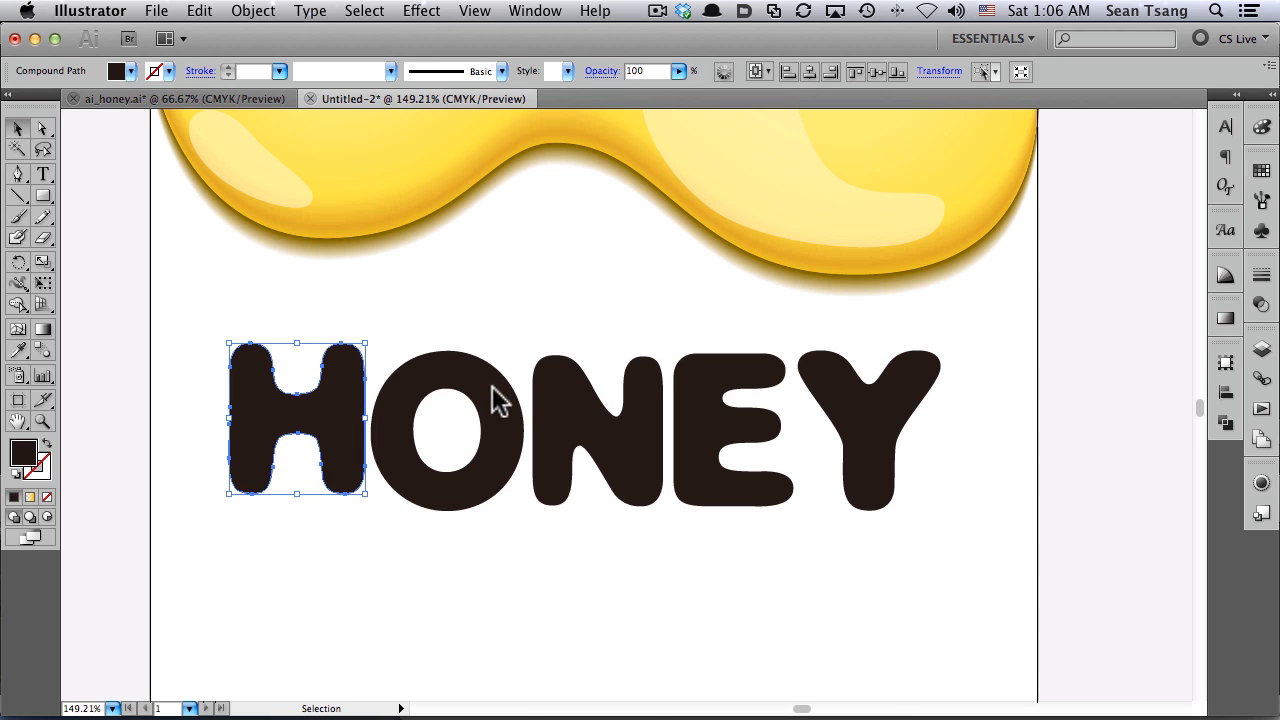
pyautogui.click(553, 406)
pyautogui.click(333, 408)
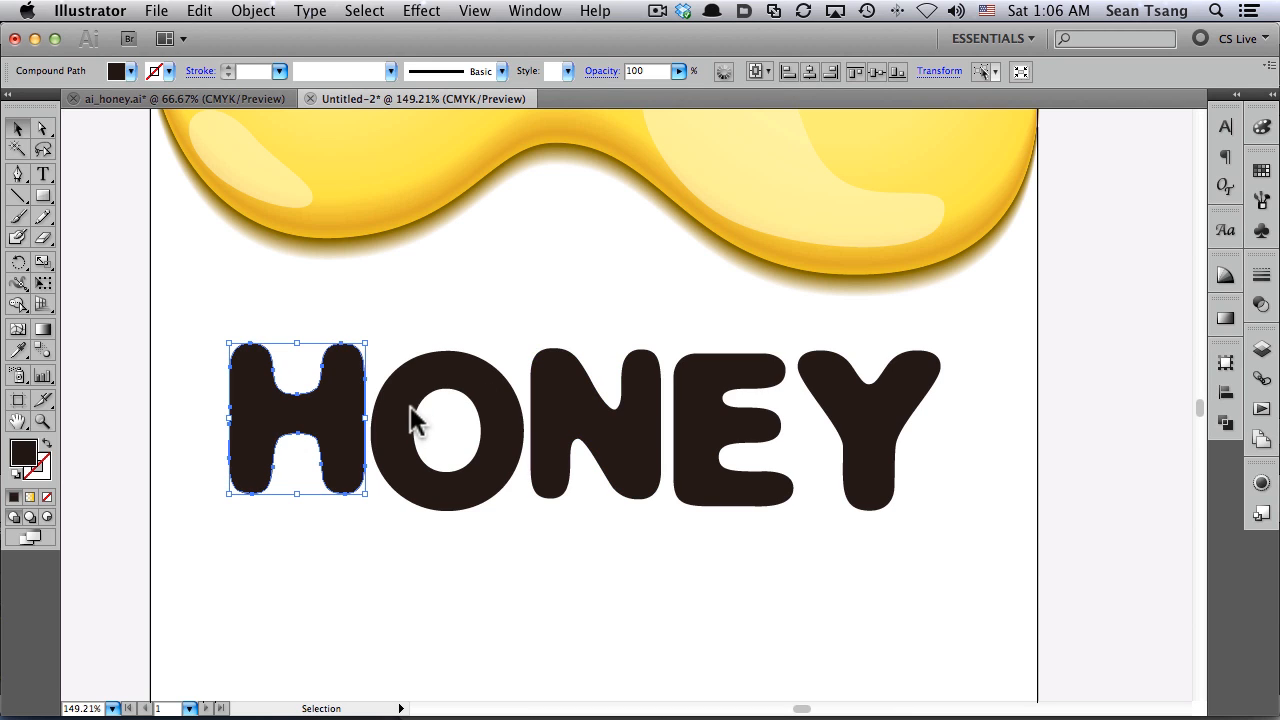
pyautogui.press('r')
pyautogui.moveTo(402, 323); pyautogui.dragTo(408, 341)
# Move the N slightly down, tilting it a little counterclockwise, and tilt the E a little clockwise
pyautogui.press('v')
pyautogui.moveTo(550, 387); pyautogui.dragTo(550, 397)
pyautogui.press('r')
pyautogui.moveTo(685, 362); pyautogui.dragTo(686, 353)
pyautogui.press('v')
pyautogui.click(728, 385)
pyautogui.press('r')
pyautogui.moveTo(780, 343); pyautogui.dragTo(747, 367)
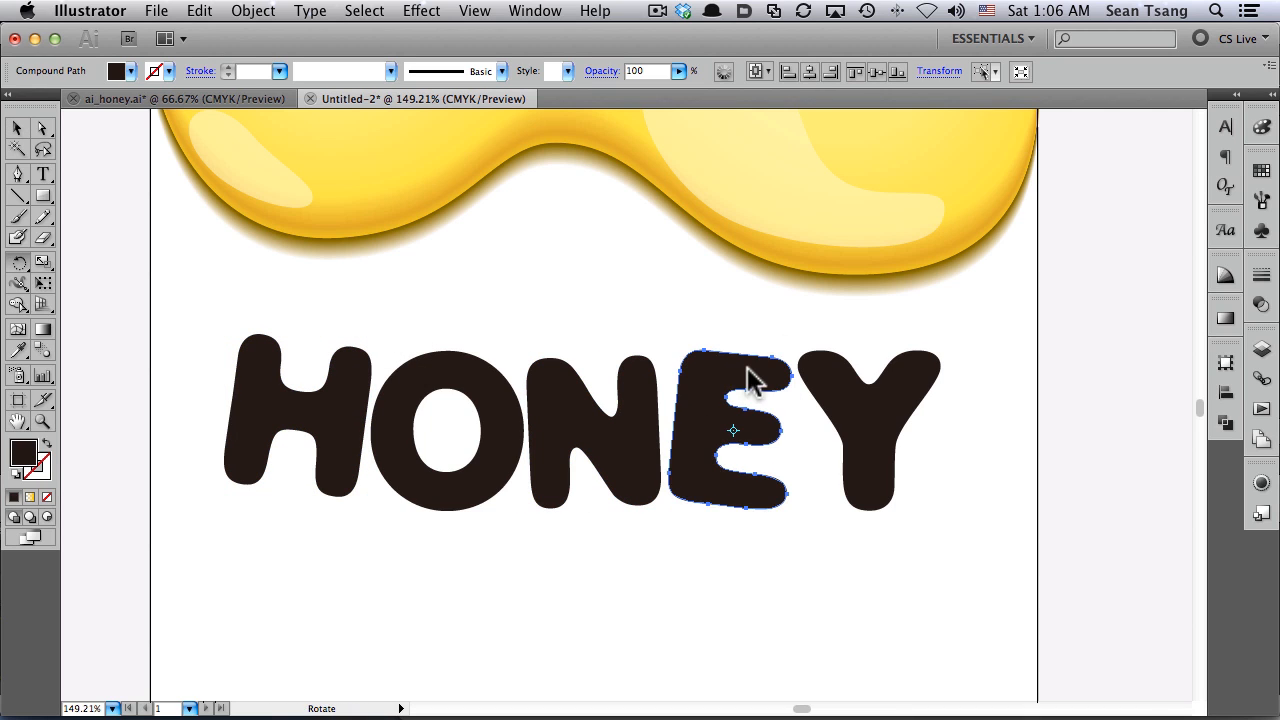
# Tilt the letter Y slightly clockwise and move it a little closer to the E
pyautogui.press('v')
pyautogui.click(878, 358)
pyautogui.press('r')
pyautogui.moveTo(924, 333); pyautogui.dragTo(938, 347)
pyautogui.press('v')
pyautogui.moveTo(854, 380)
pyautogui.mouseDown()
pyautogui.moveTo(846, 414)
pyautogui.moveTo(848, 376)
pyautogui.mouseUp()
# Select all the HONEY letters, turn on Smart Guides, and fill the letters with the golden orange sampled from the honey drip's lower edge
pyautogui.moveTo(1015, 374); pyautogui.dragTo(353, 425)
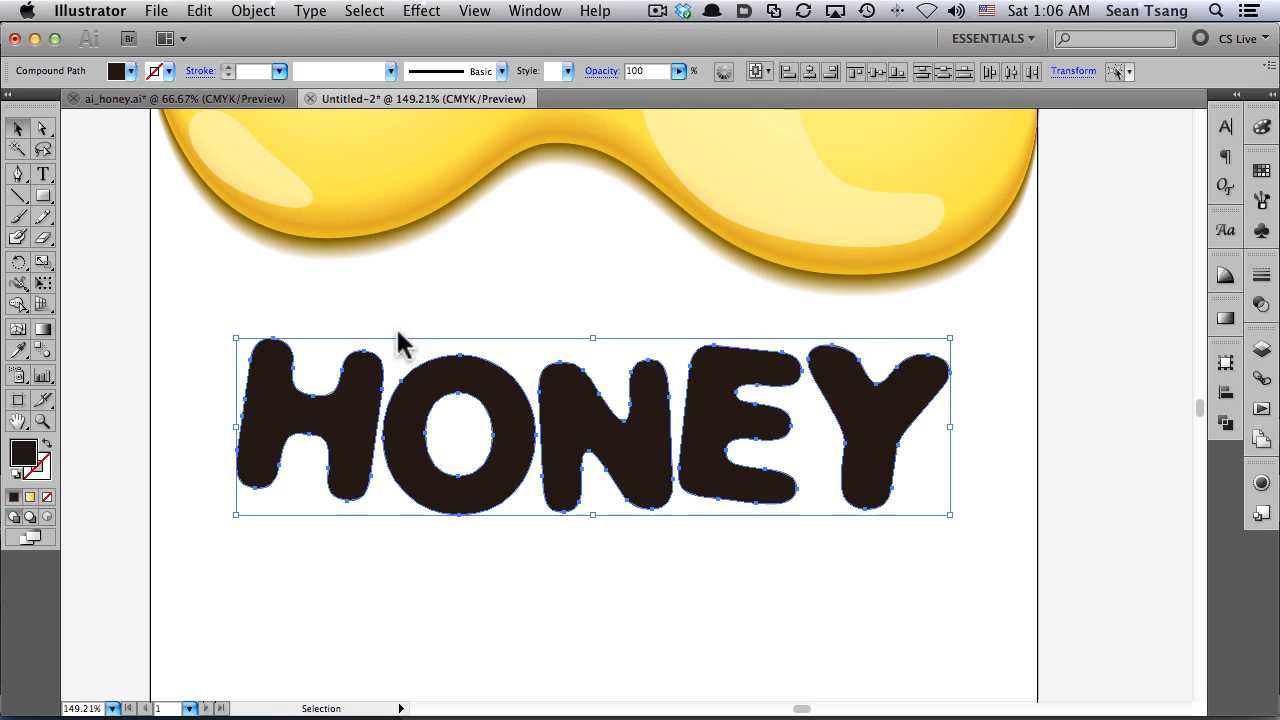
pyautogui.click(20, 352)
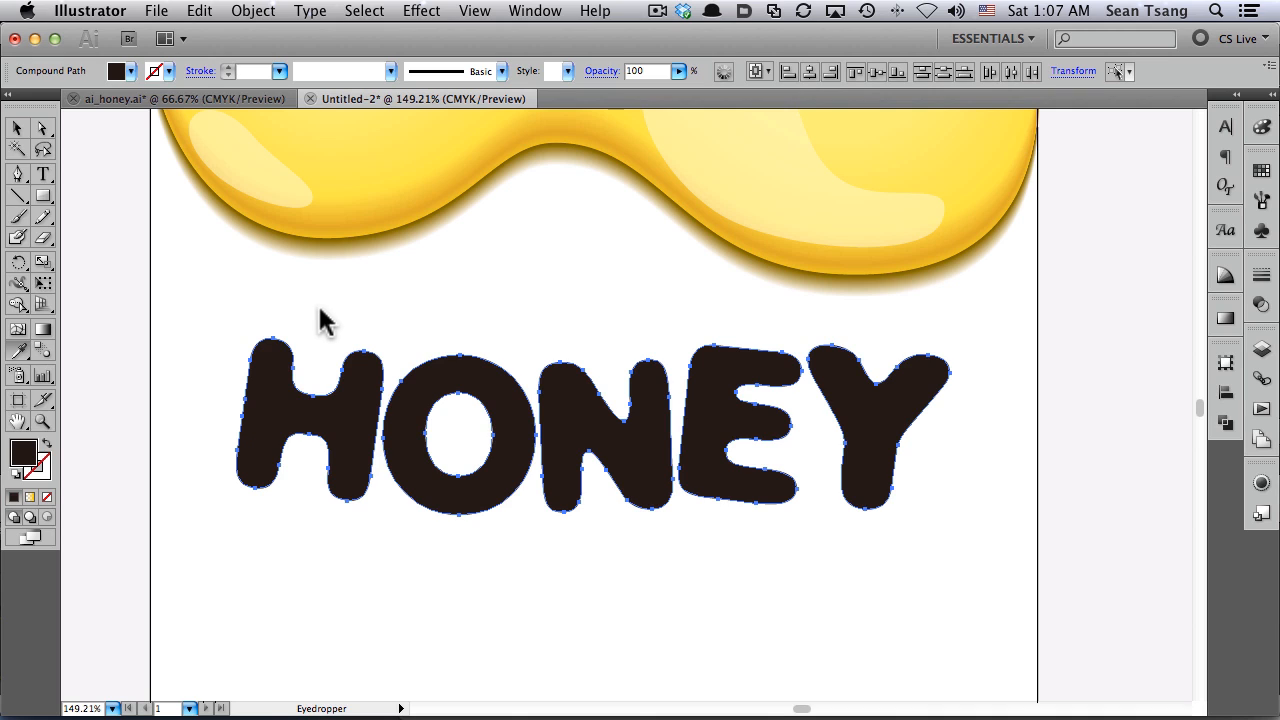
pyautogui.press('super+u')
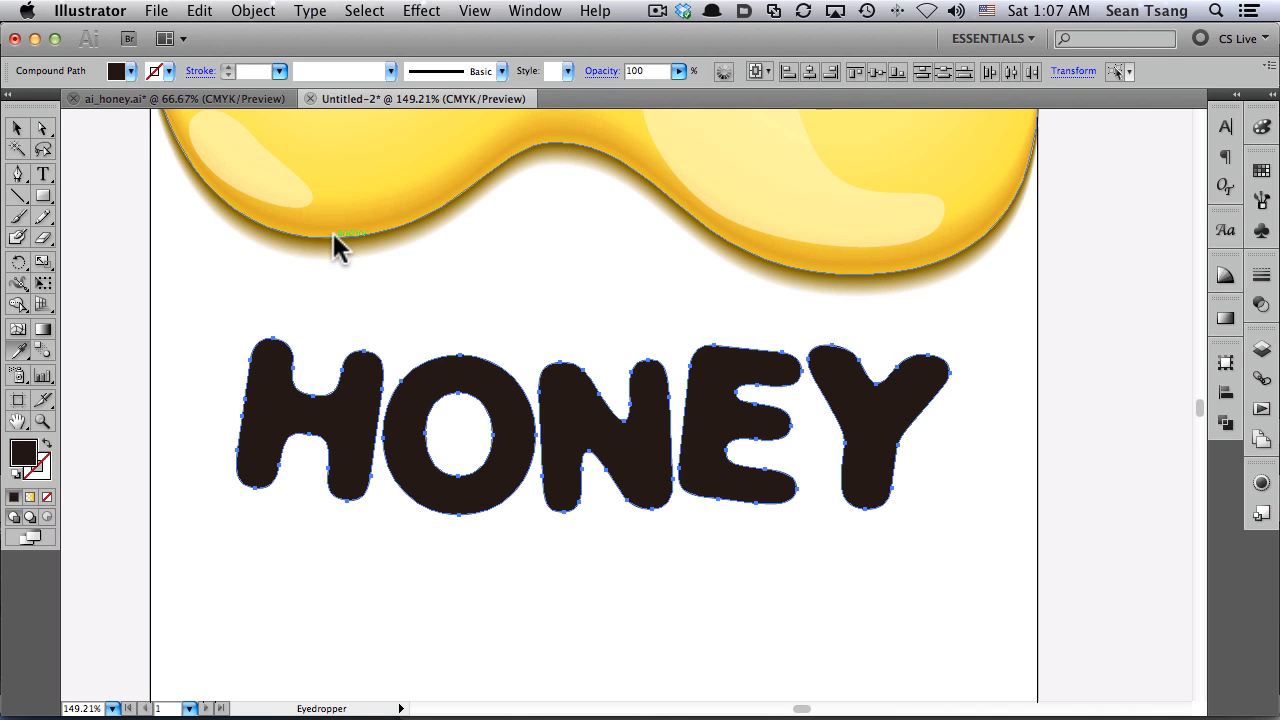
pyautogui.click(476, 11)
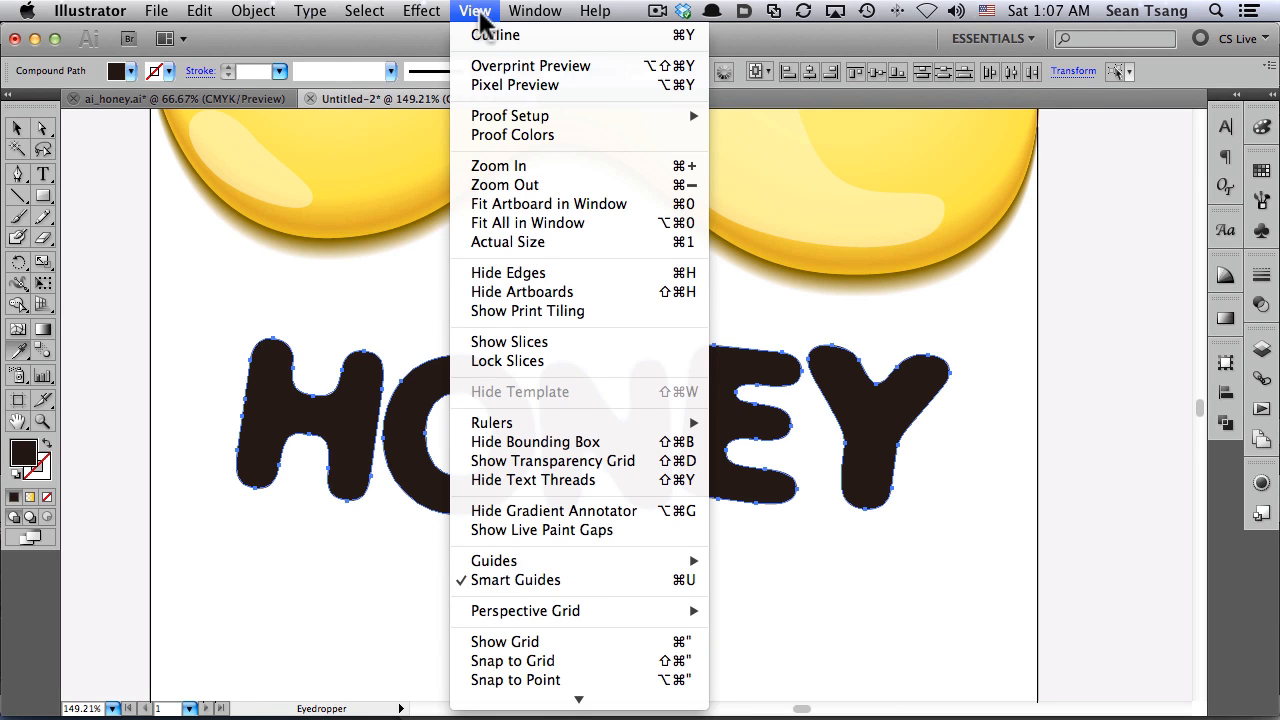
pyautogui.click(724, 596)
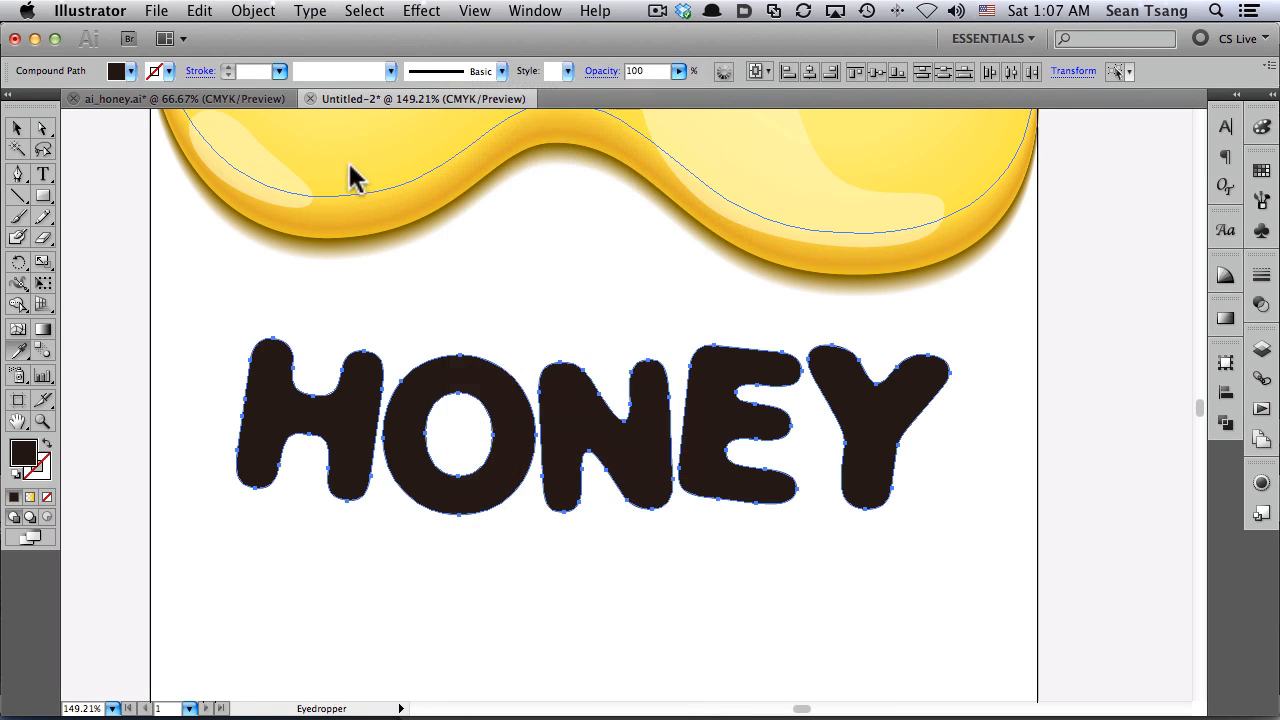
pyautogui.click(328, 236)
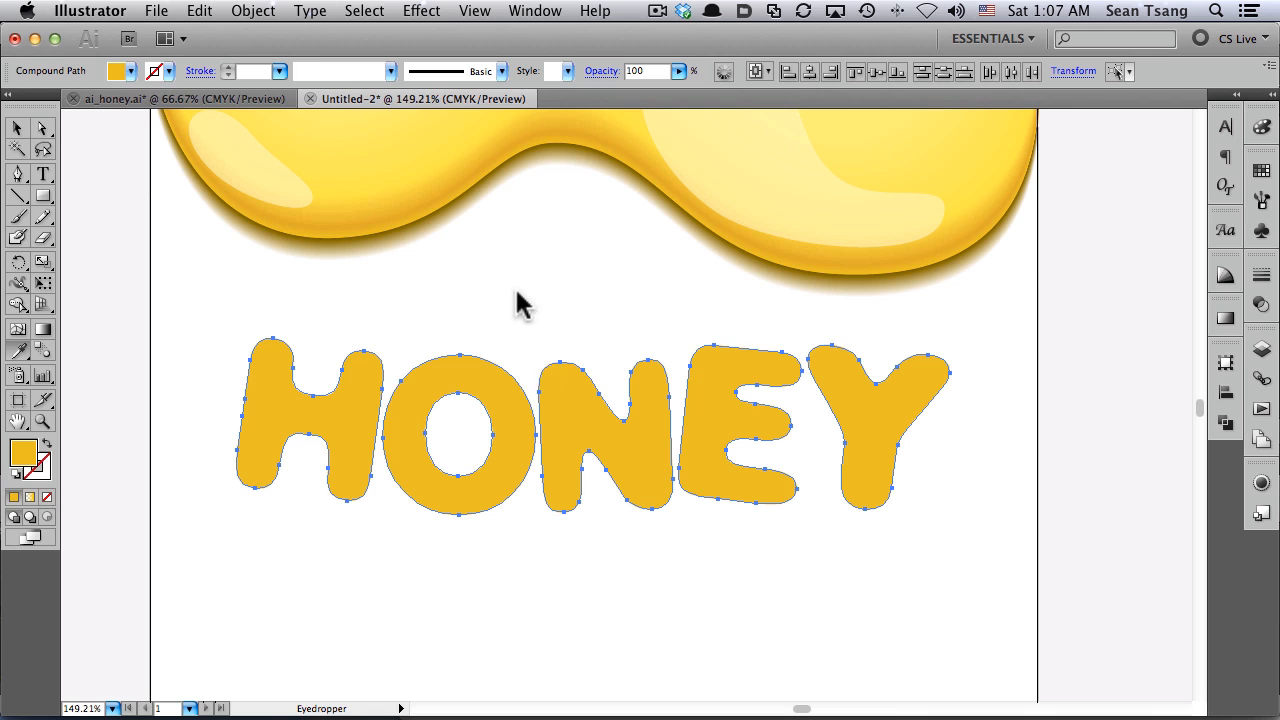
# Create an inner copy of the HONEY letters with Offset Path at -2 px, keeping mitered joins
pyautogui.press('v')
pyautogui.click(258, 11)
pyautogui.moveTo(286, 390)
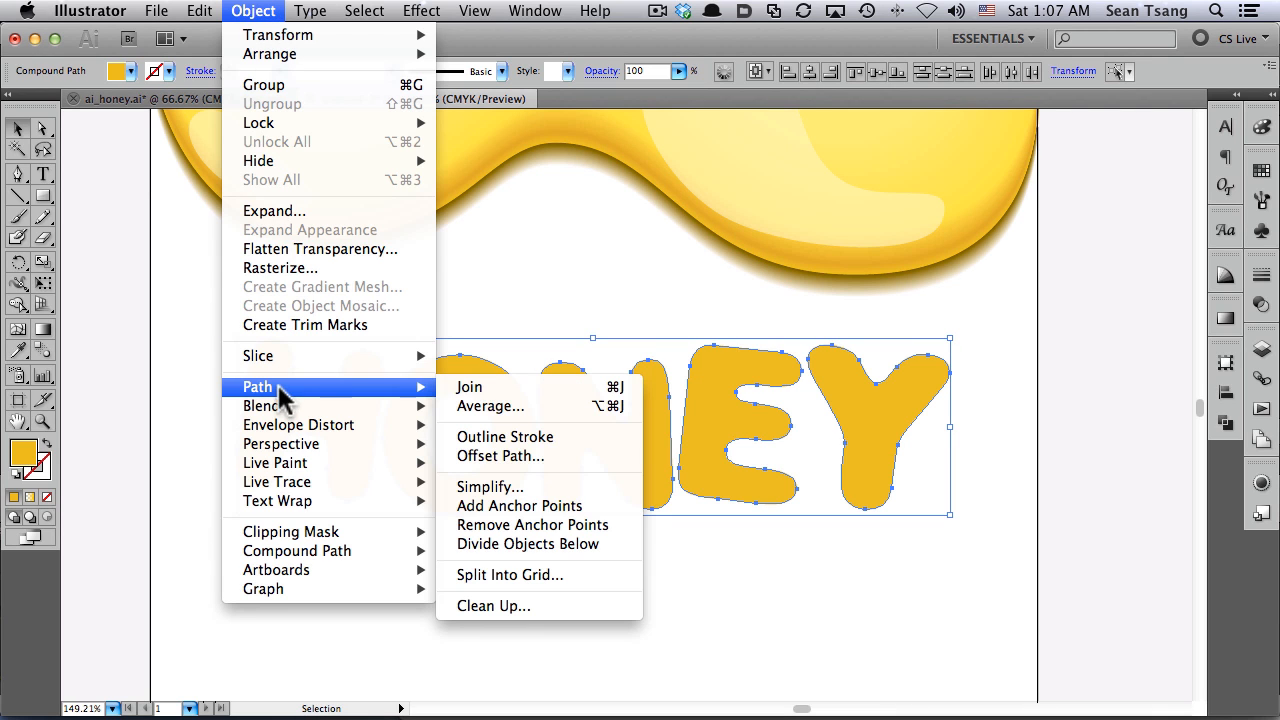
pyautogui.click(526, 457)
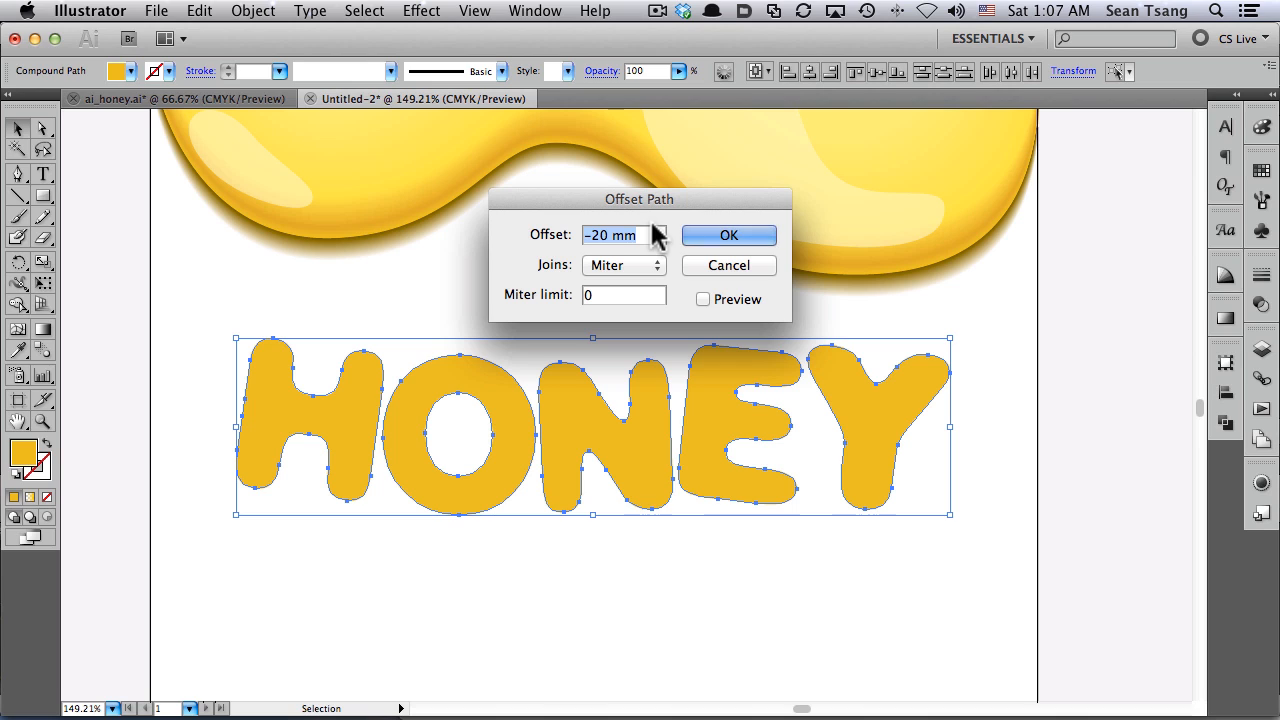
pyautogui.write('-2px')
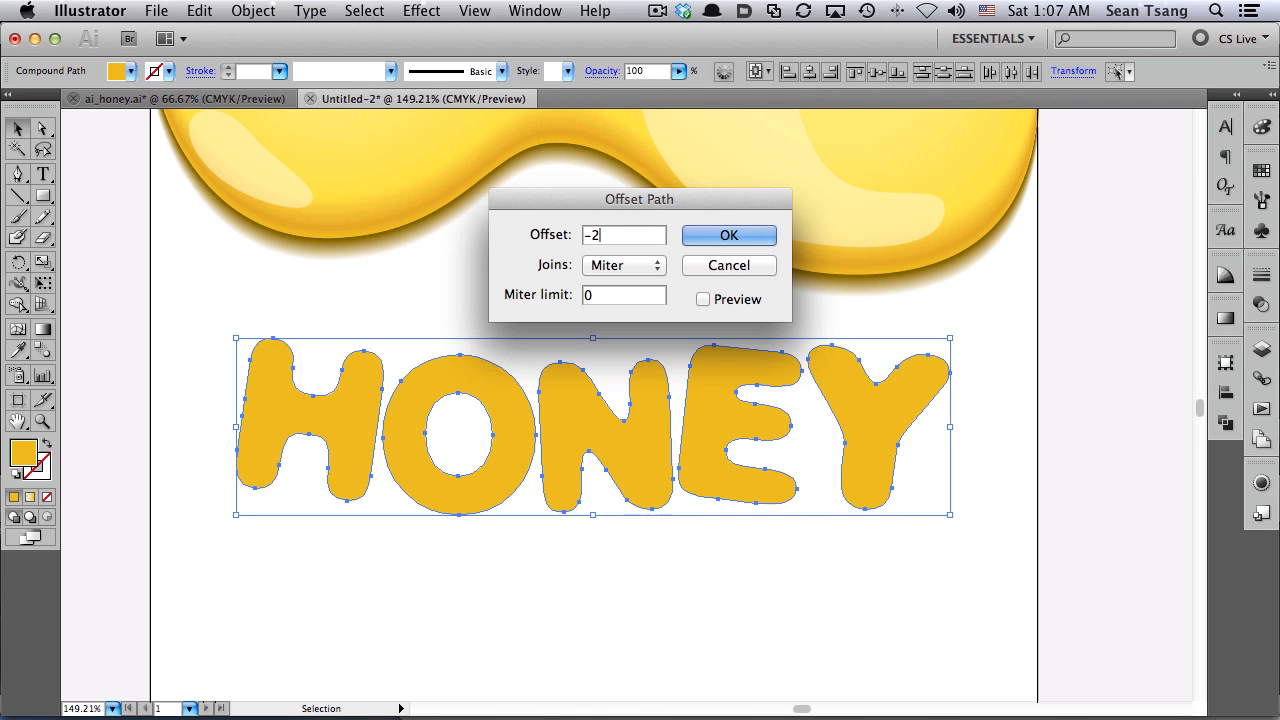
pyautogui.click(738, 297)
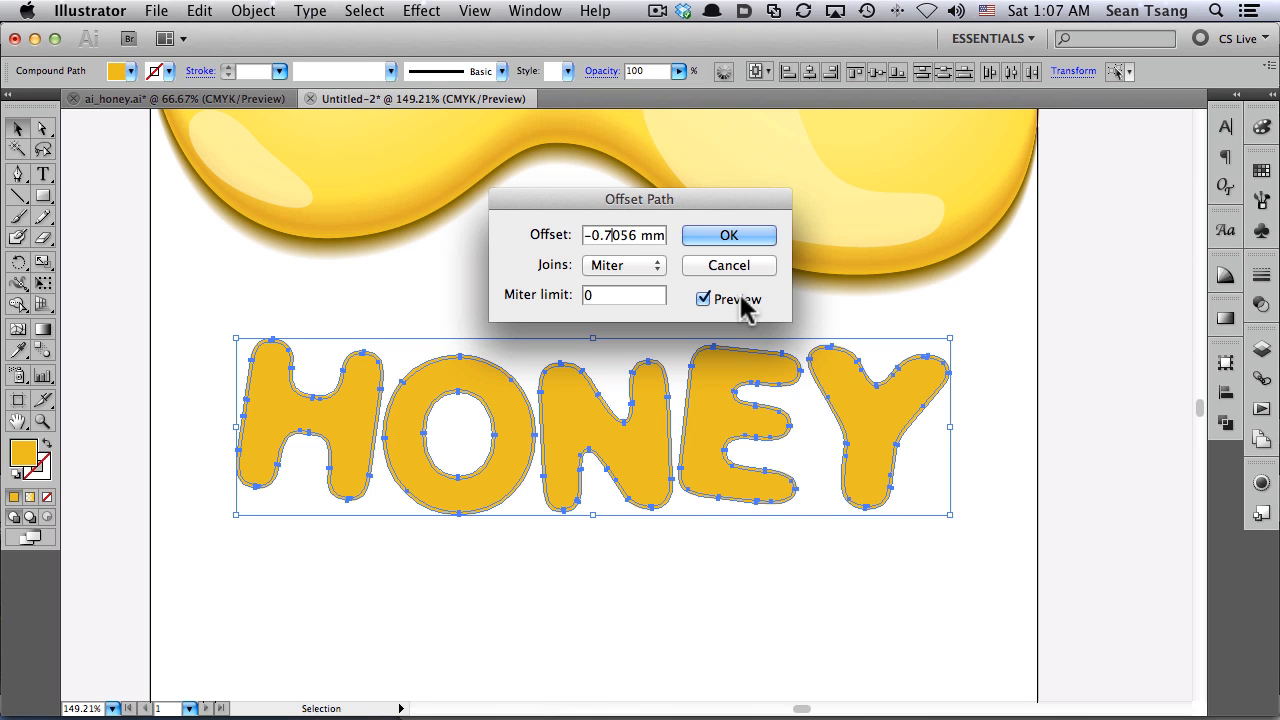
pyautogui.click(730, 236)
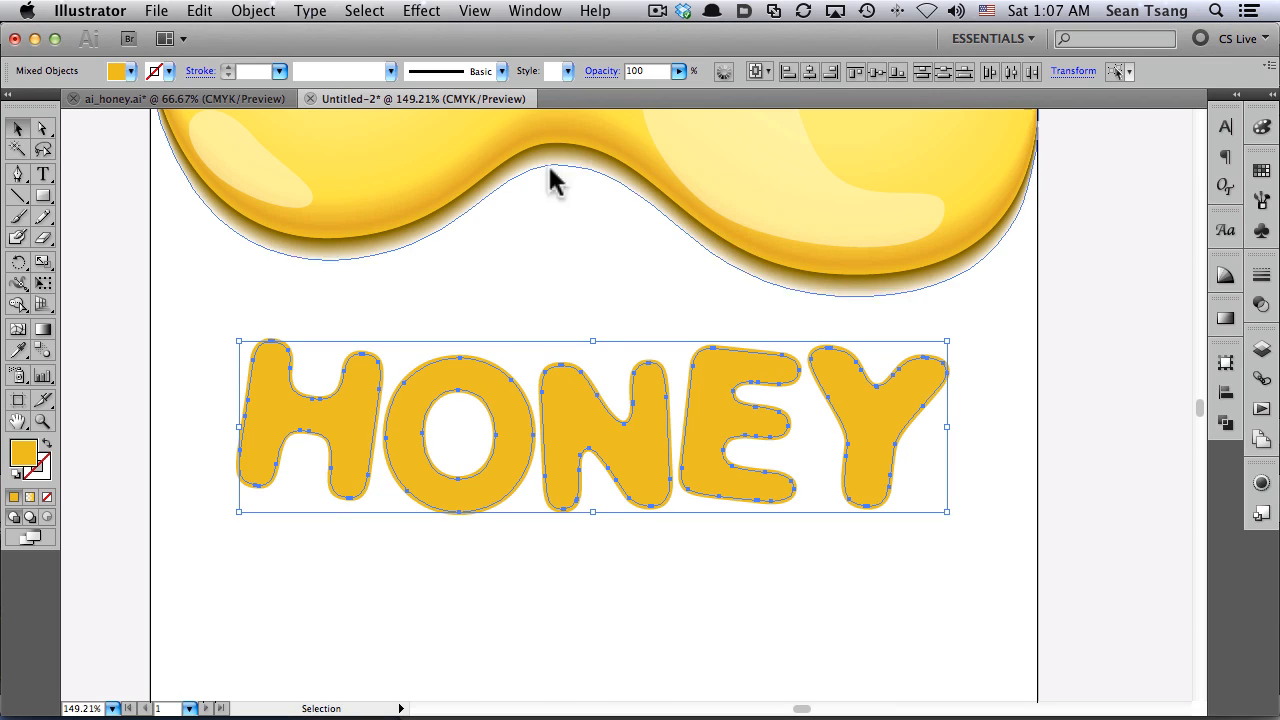
# Recolour the inner letter shapes from a sample of the honey's edge, adjusted to a darker brown with M 43, Y 100 and K 31
pyautogui.click(17, 351)
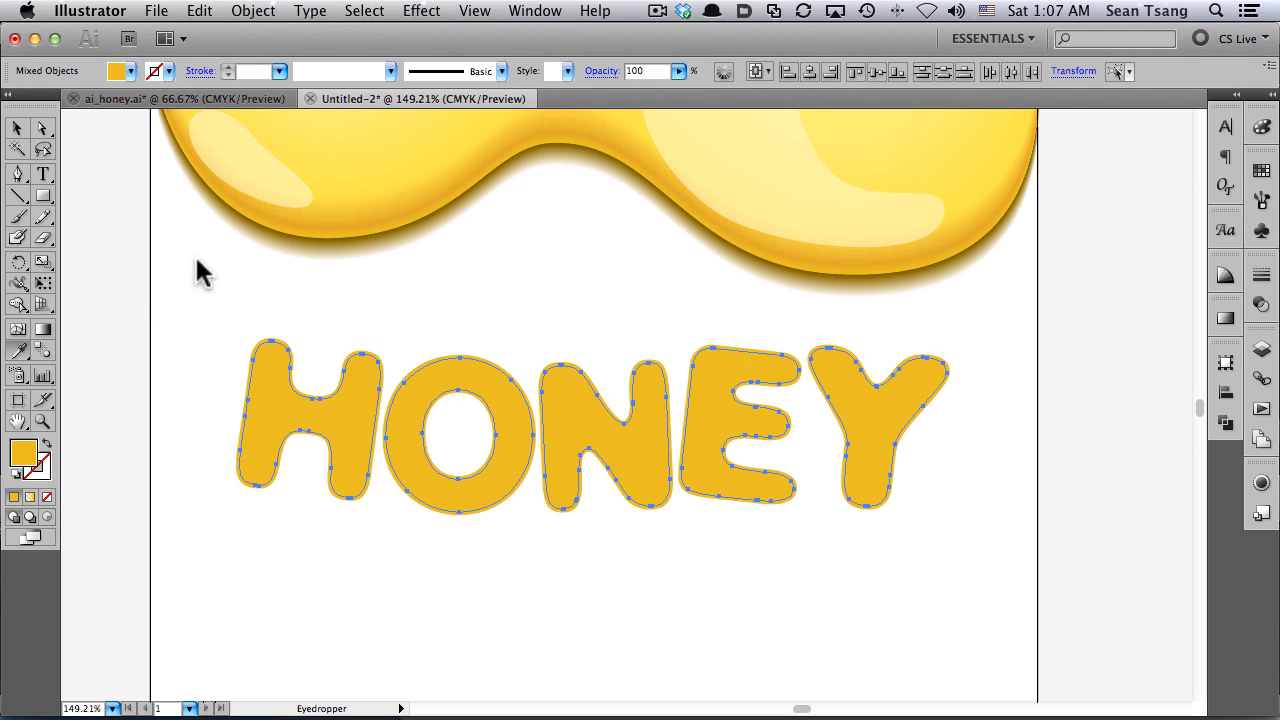
pyautogui.click(297, 232)
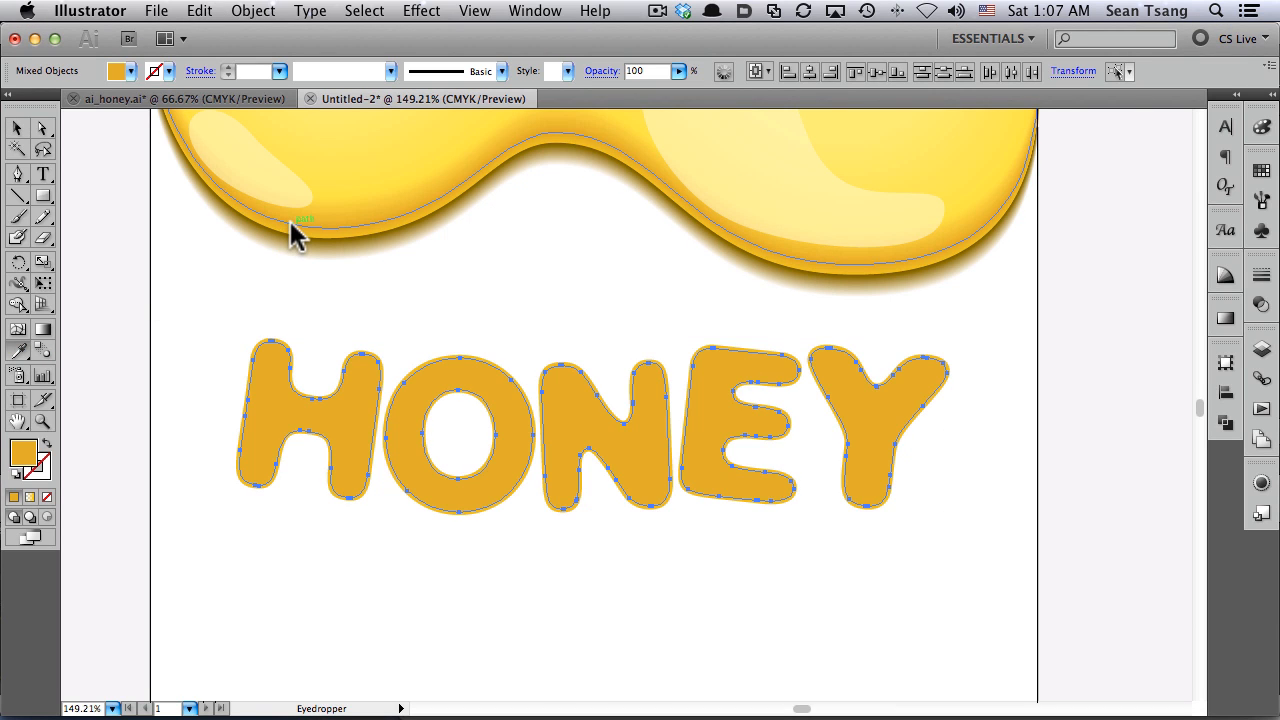
pyautogui.click(1261, 127)
pyautogui.moveTo(1119, 162); pyautogui.dragTo(1185, 180)
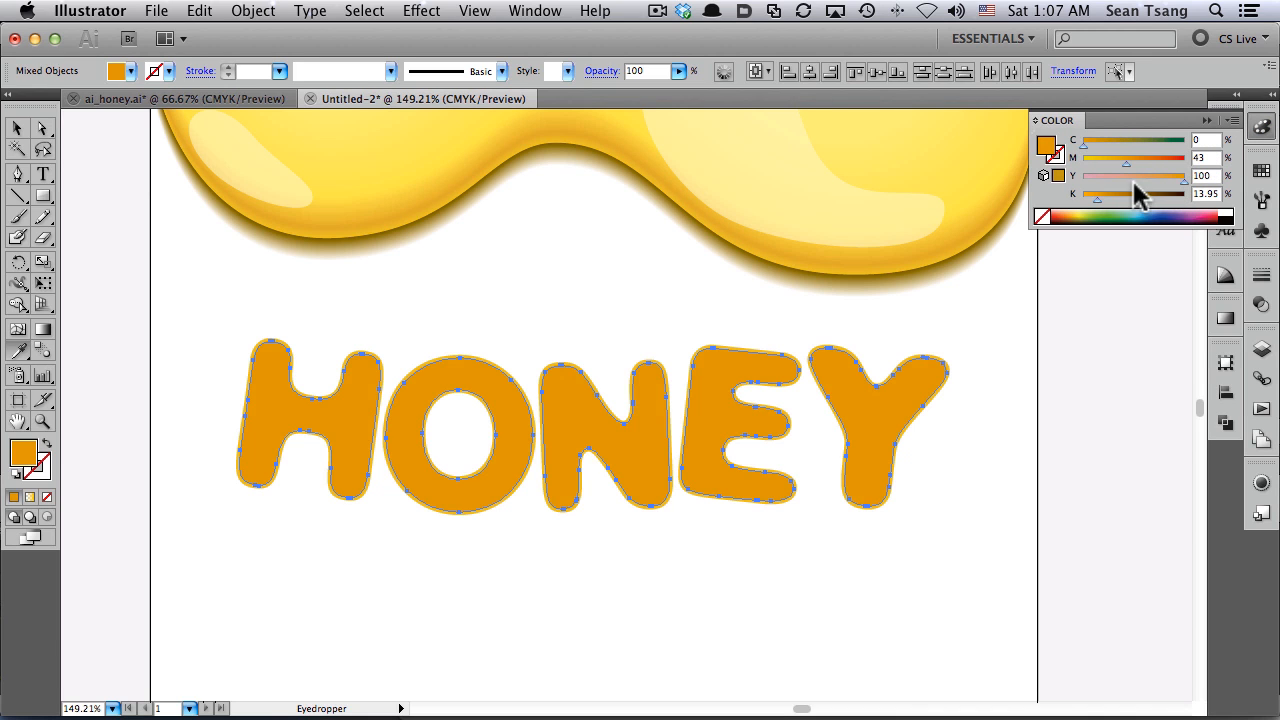
pyautogui.moveTo(1098, 198); pyautogui.dragTo(1114, 200)
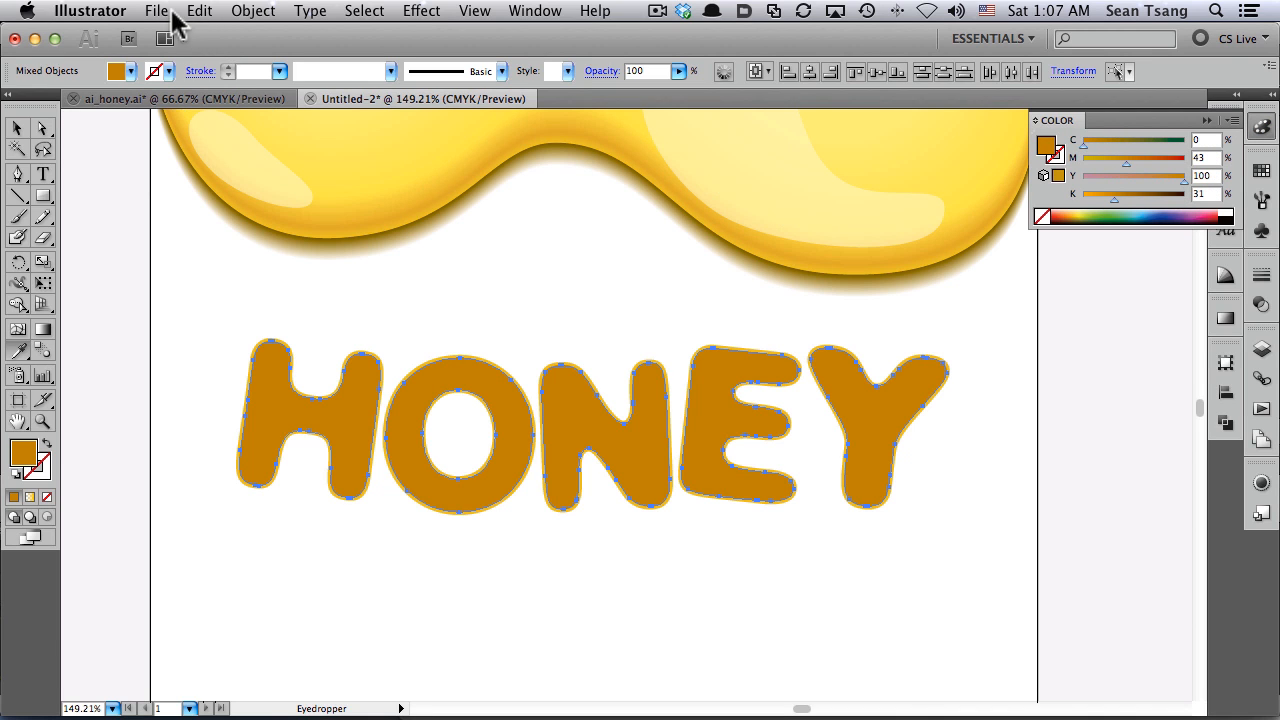
# Offset the brown letter shapes by -5 px and fill the new inner shapes with the yellow sampled from the honey
pyautogui.click(248, 11)
pyautogui.moveTo(290, 392)
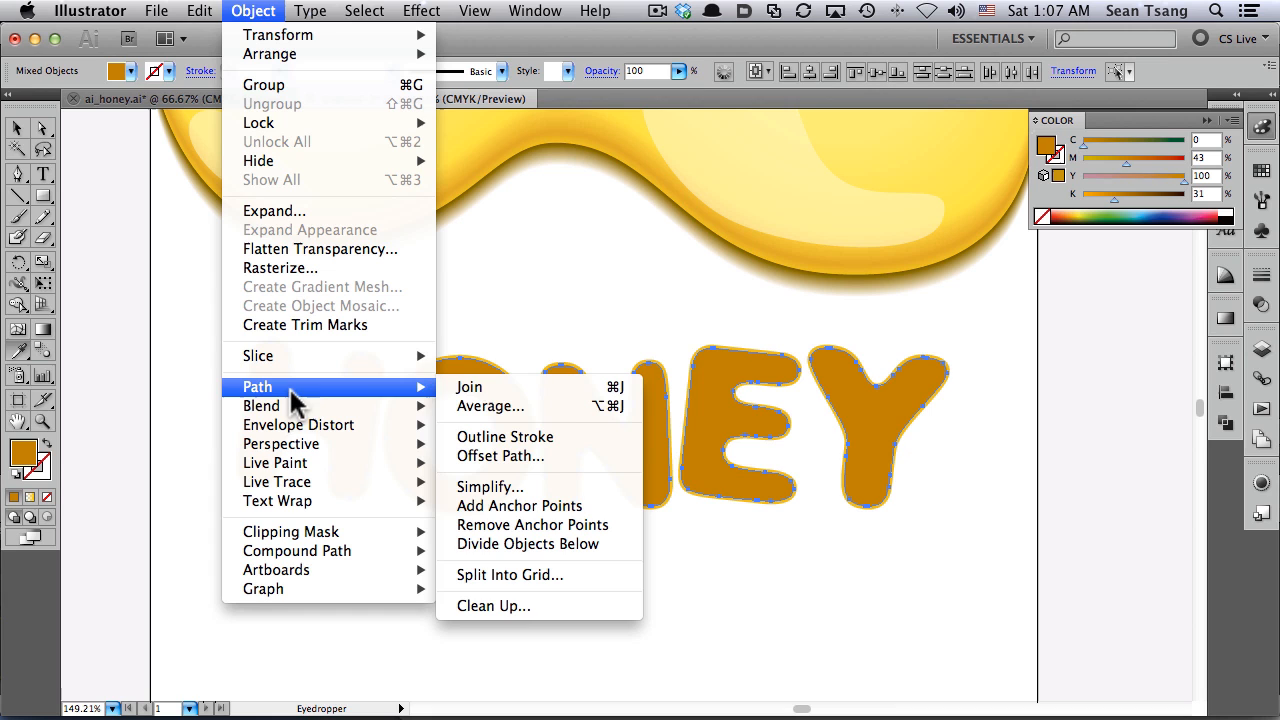
pyautogui.click(546, 436)
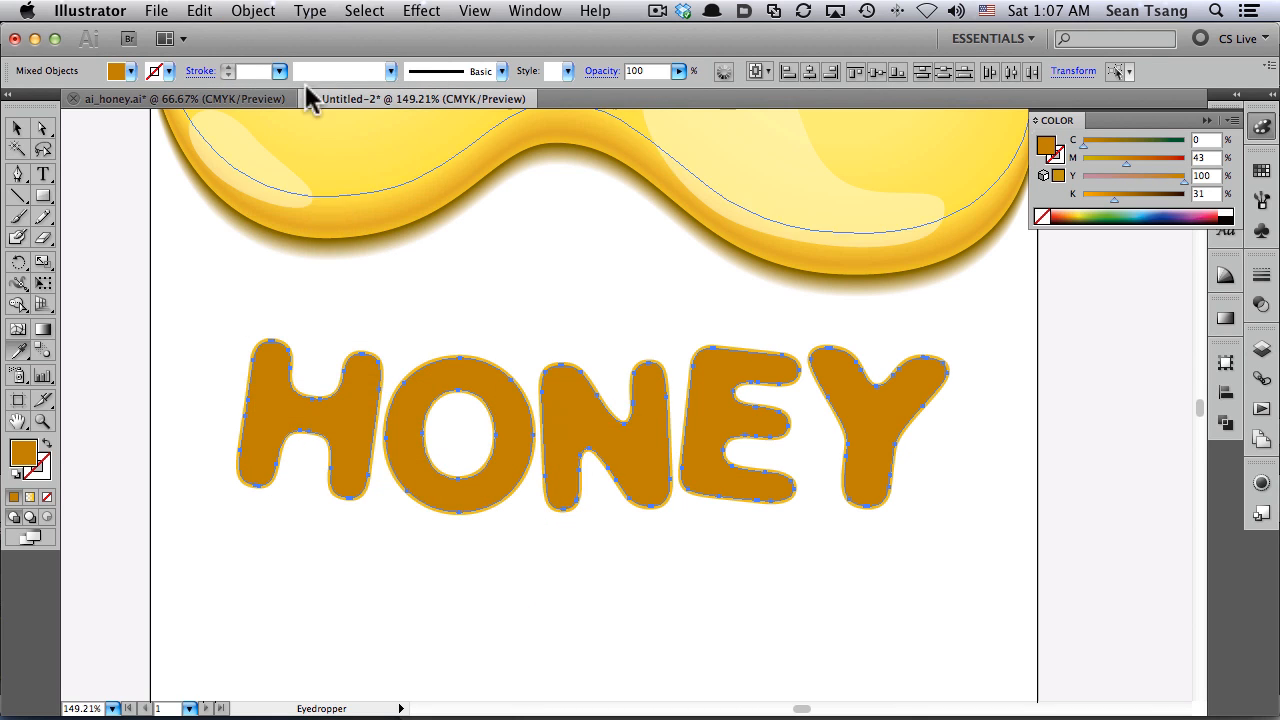
pyautogui.click(253, 11)
pyautogui.moveTo(303, 390)
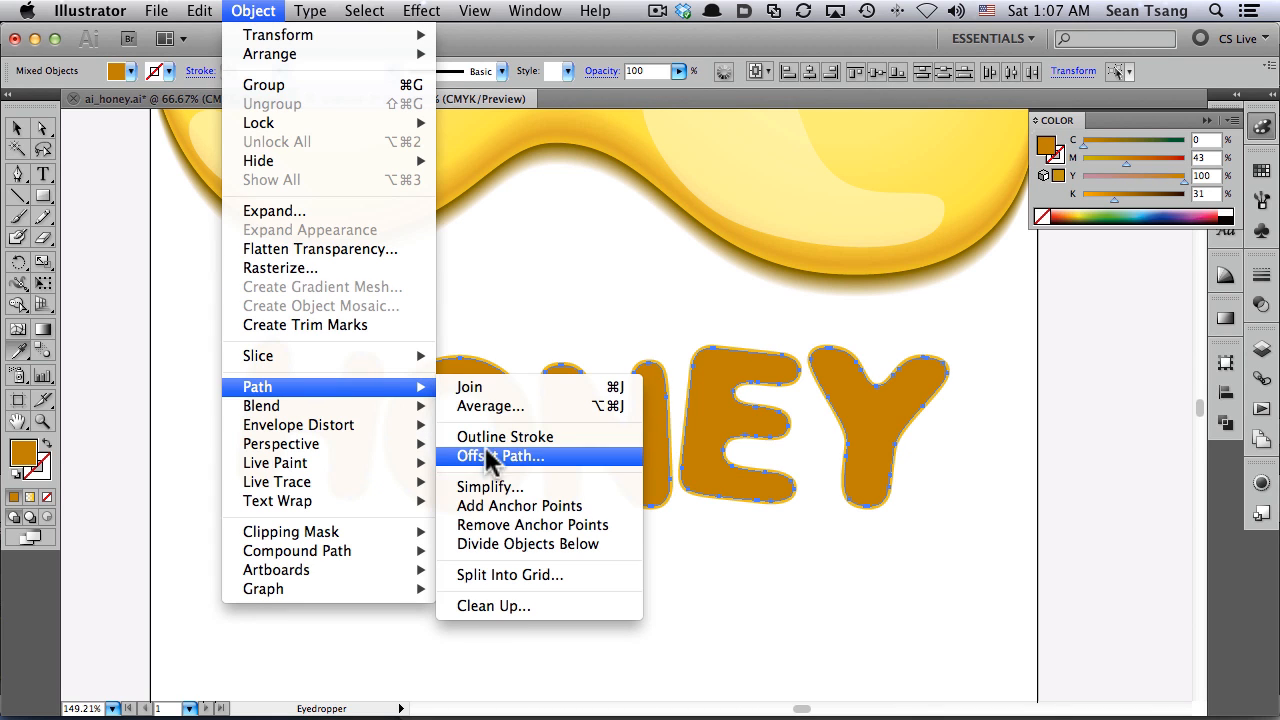
pyautogui.click(538, 462)
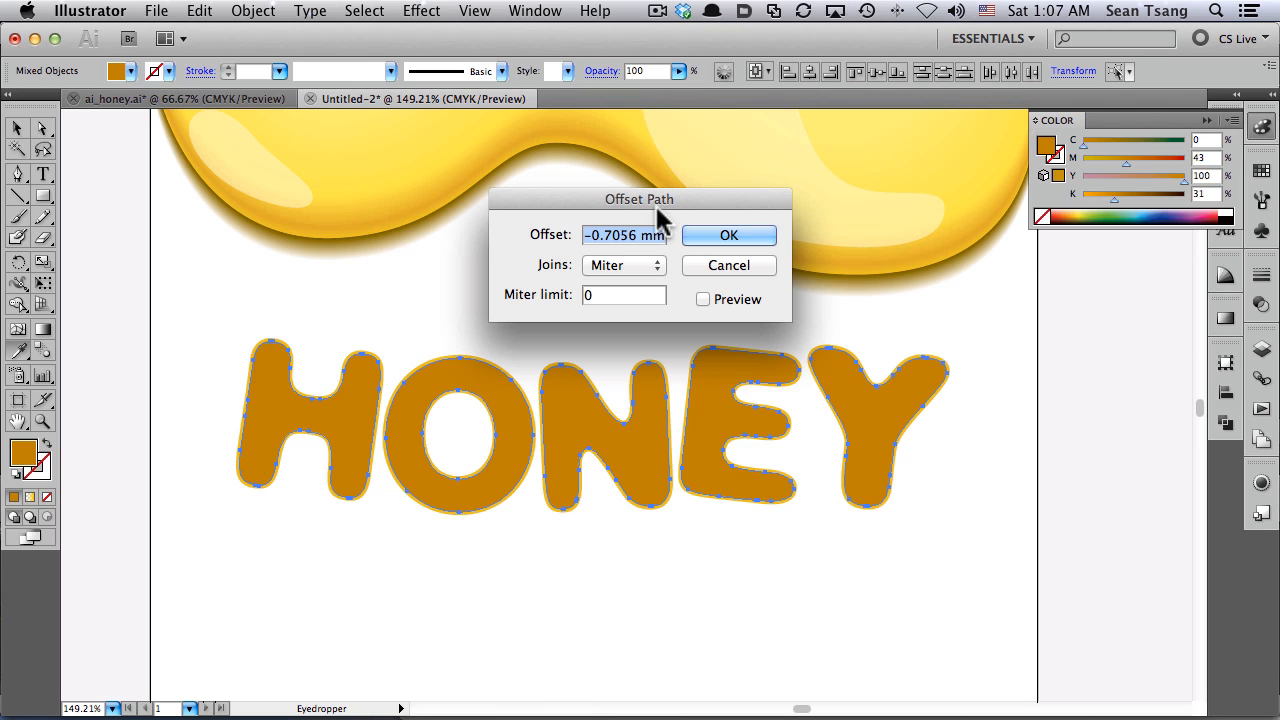
pyautogui.write('-10px')
pyautogui.click(704, 299)
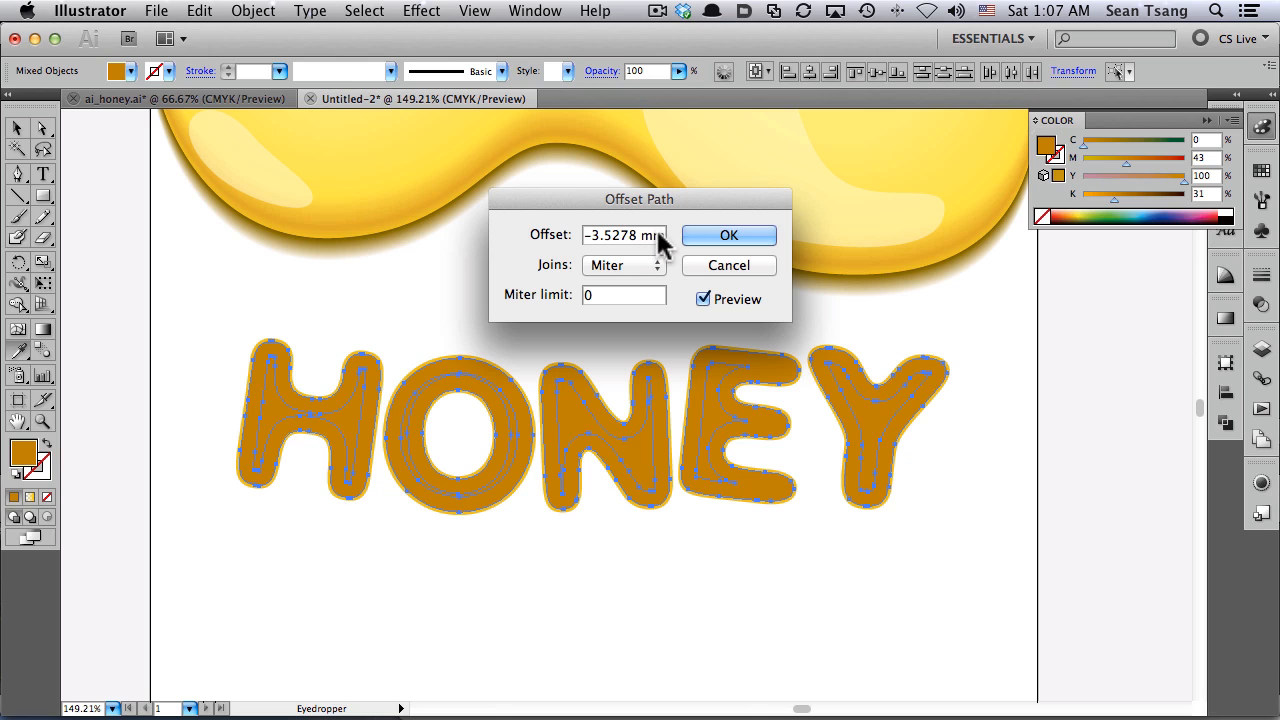
pyautogui.write('-5px')
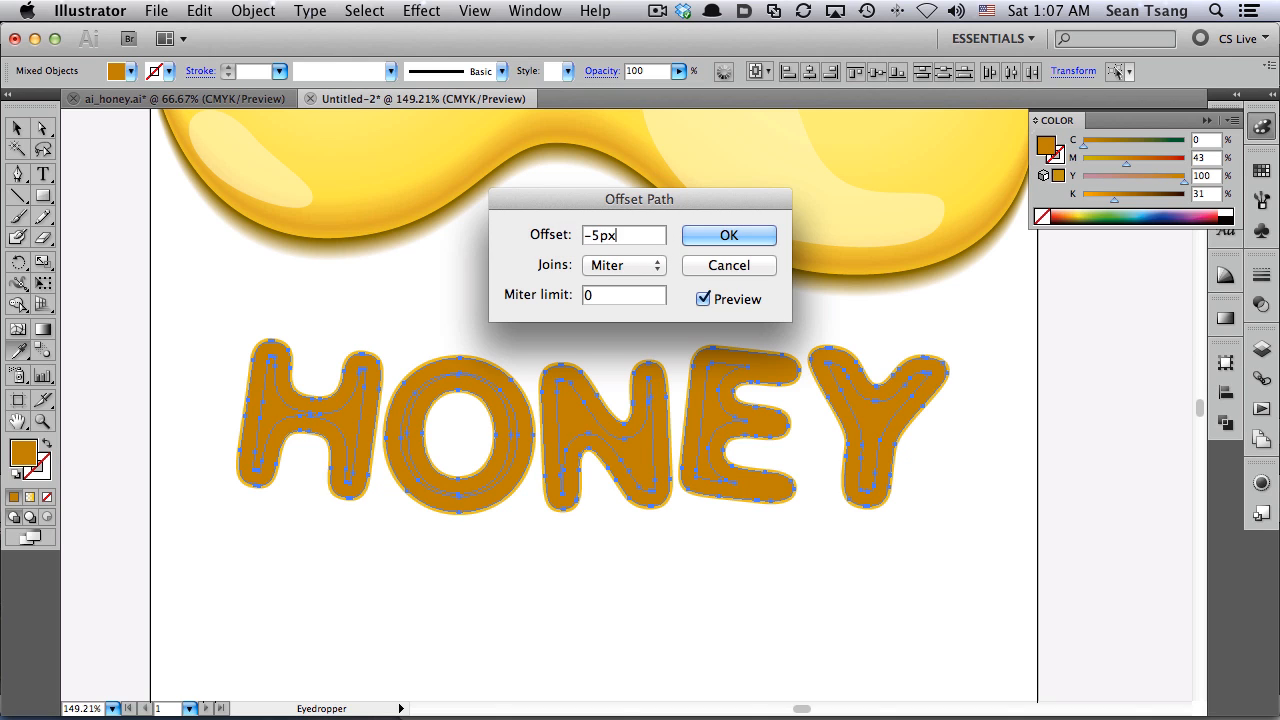
pyautogui.press('Tab')
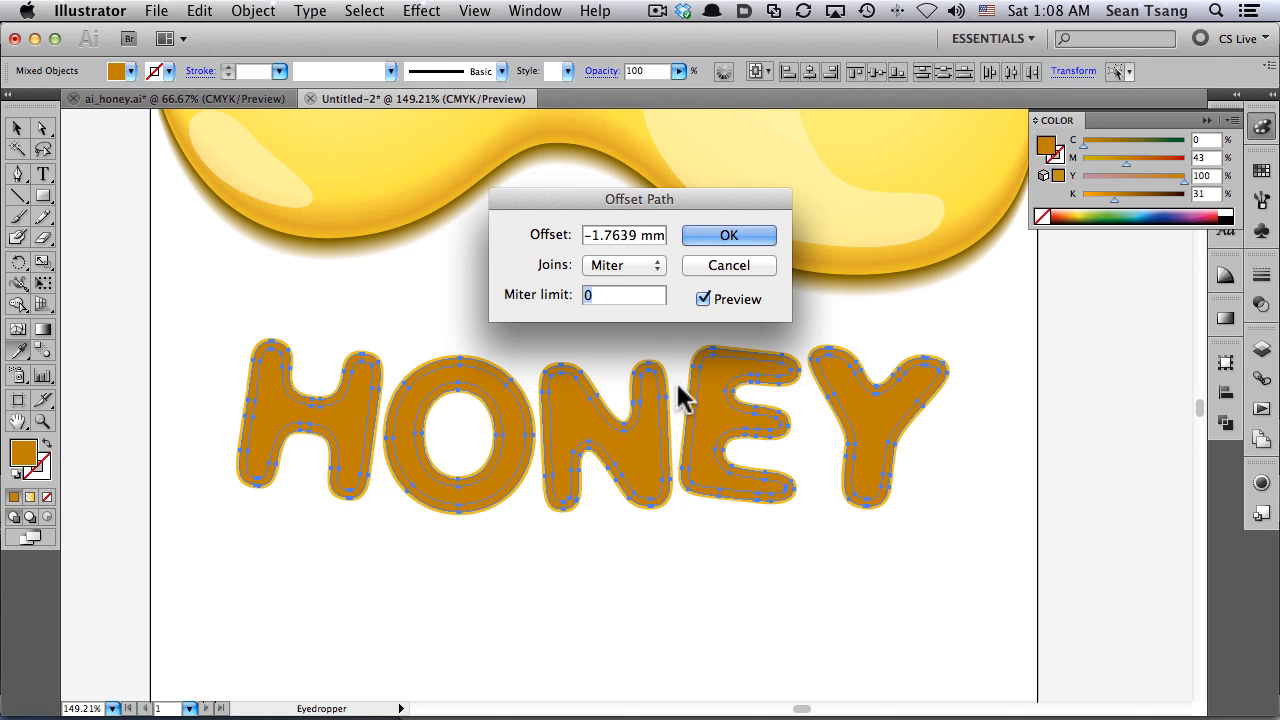
pyautogui.click(752, 237)
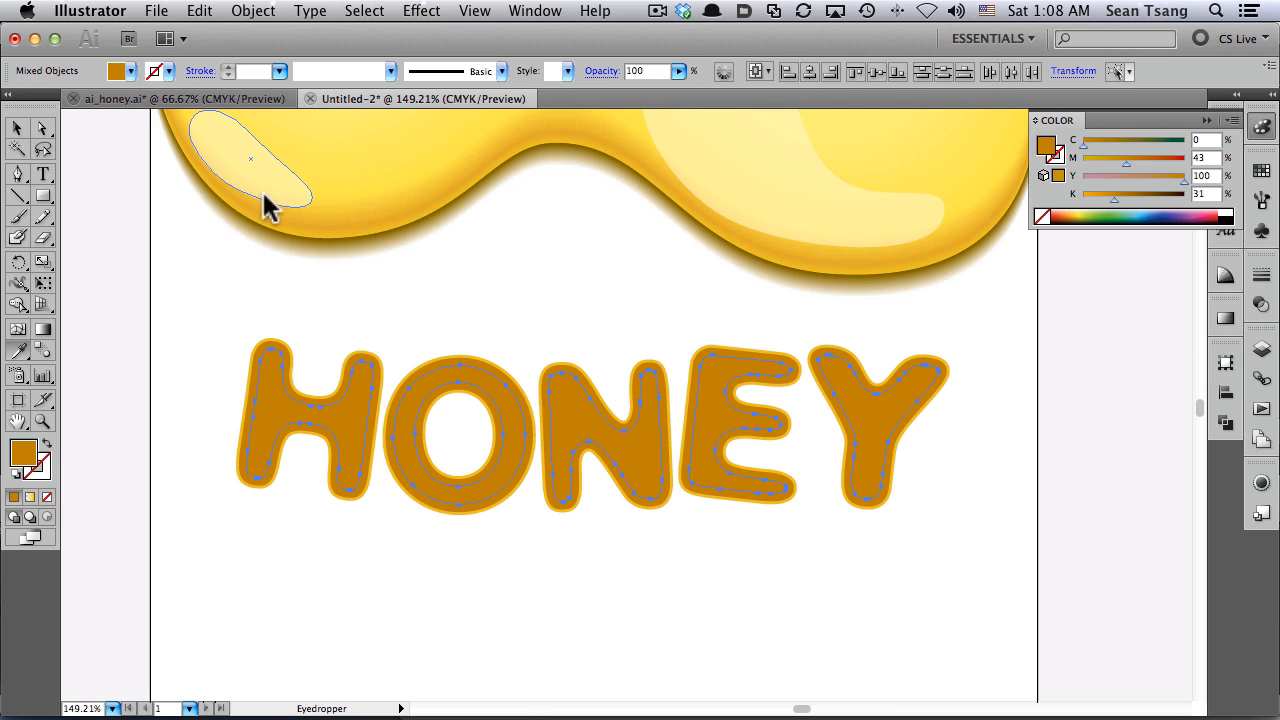
pyautogui.click(325, 184)
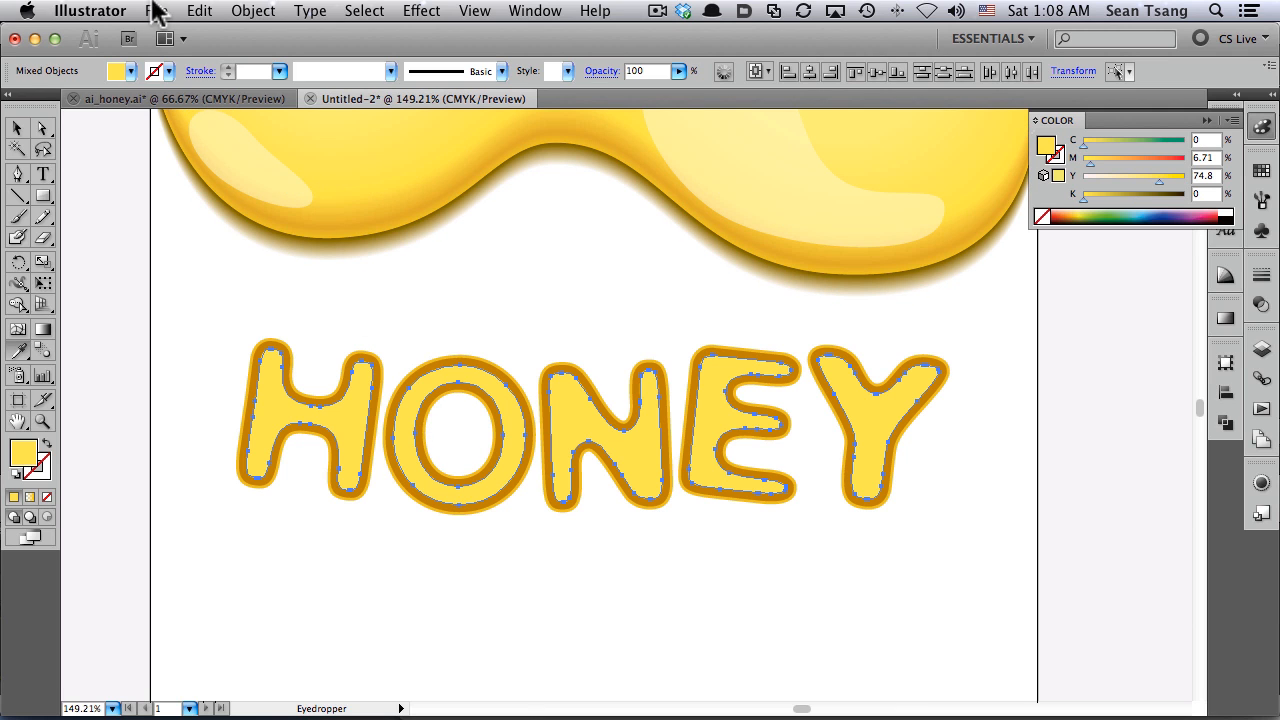
# Offset the yellow letter shapes inward by -1.7639 mm with mitered joins
pyautogui.click(200, 12)
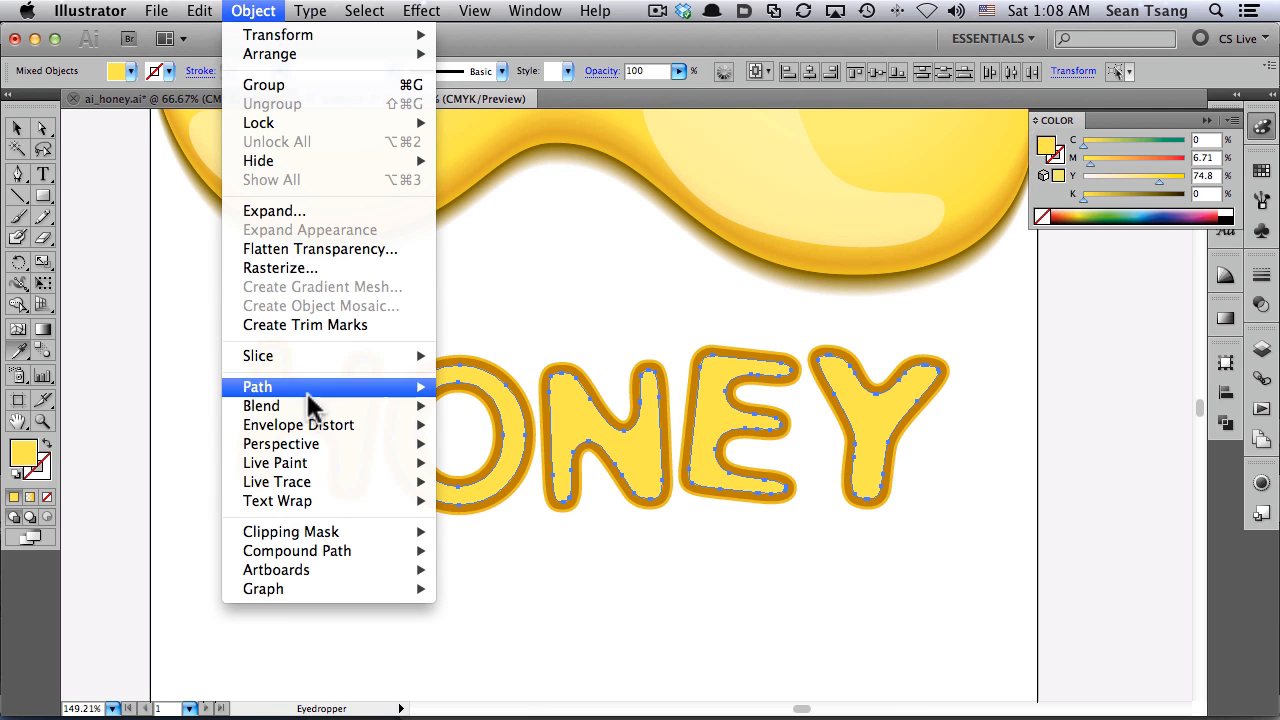
pyautogui.moveTo(310, 390)
pyautogui.click(527, 455)
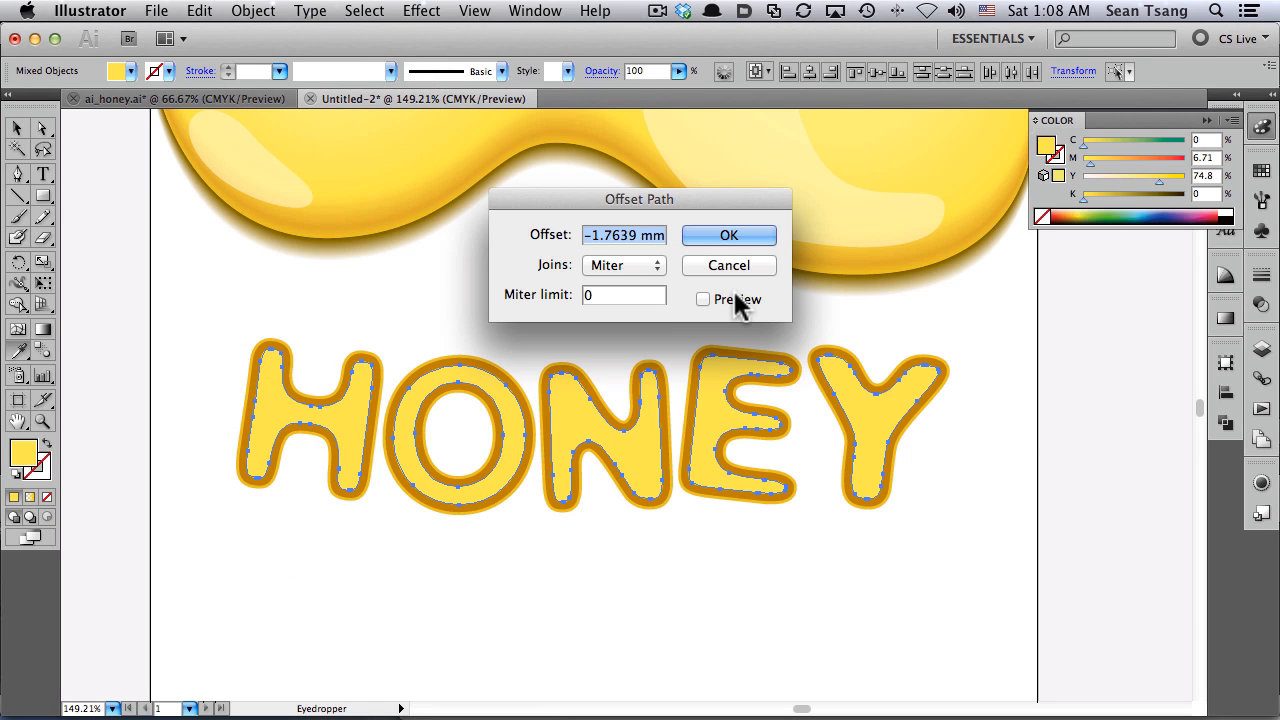
pyautogui.click(736, 299)
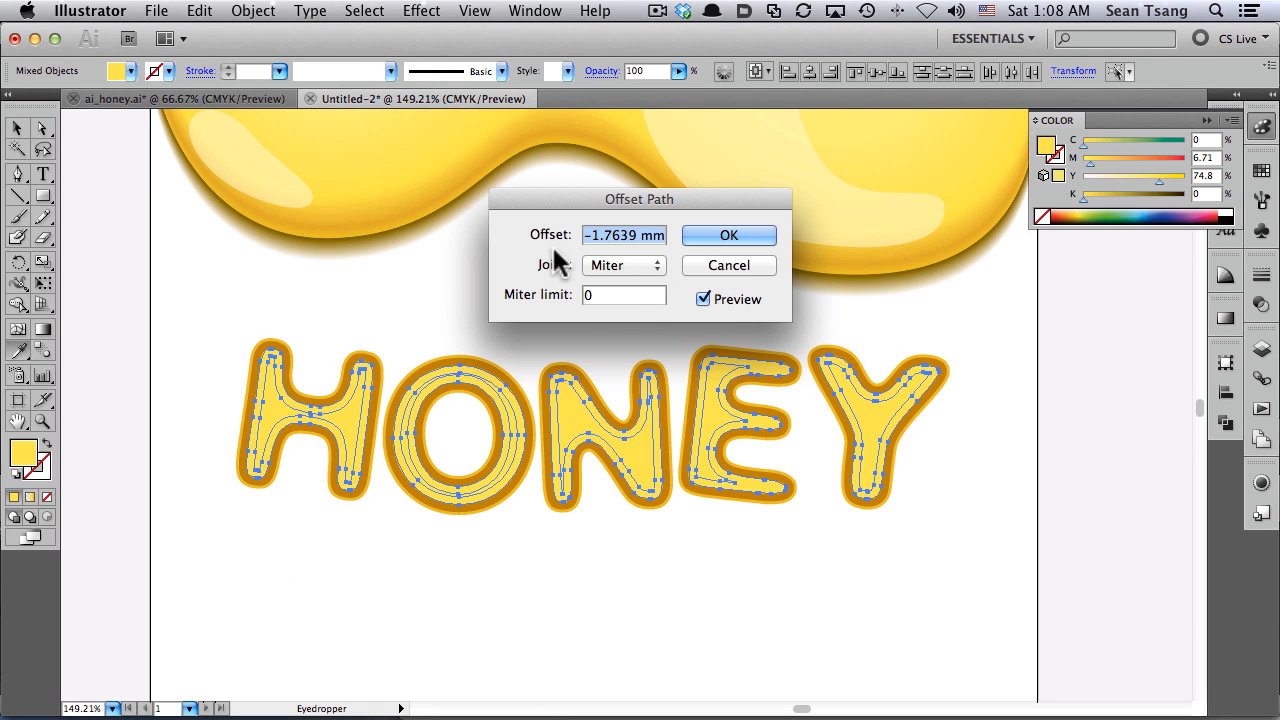
pyautogui.click(747, 236)
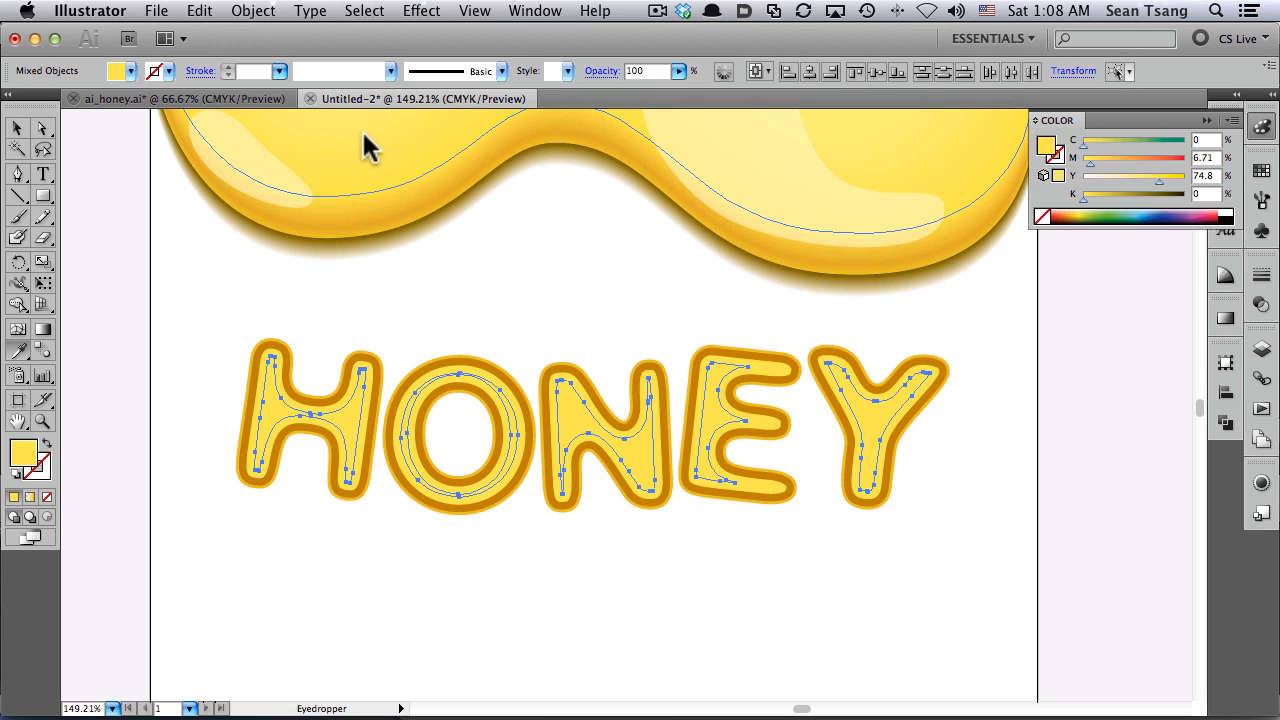
# Fill the innermost letter shapes with the lighter yellow sampled from the upper body of the honey, and deselect them
pyautogui.press('space')
pyautogui.moveTo(449, 162); pyautogui.dragTo(383, 462)
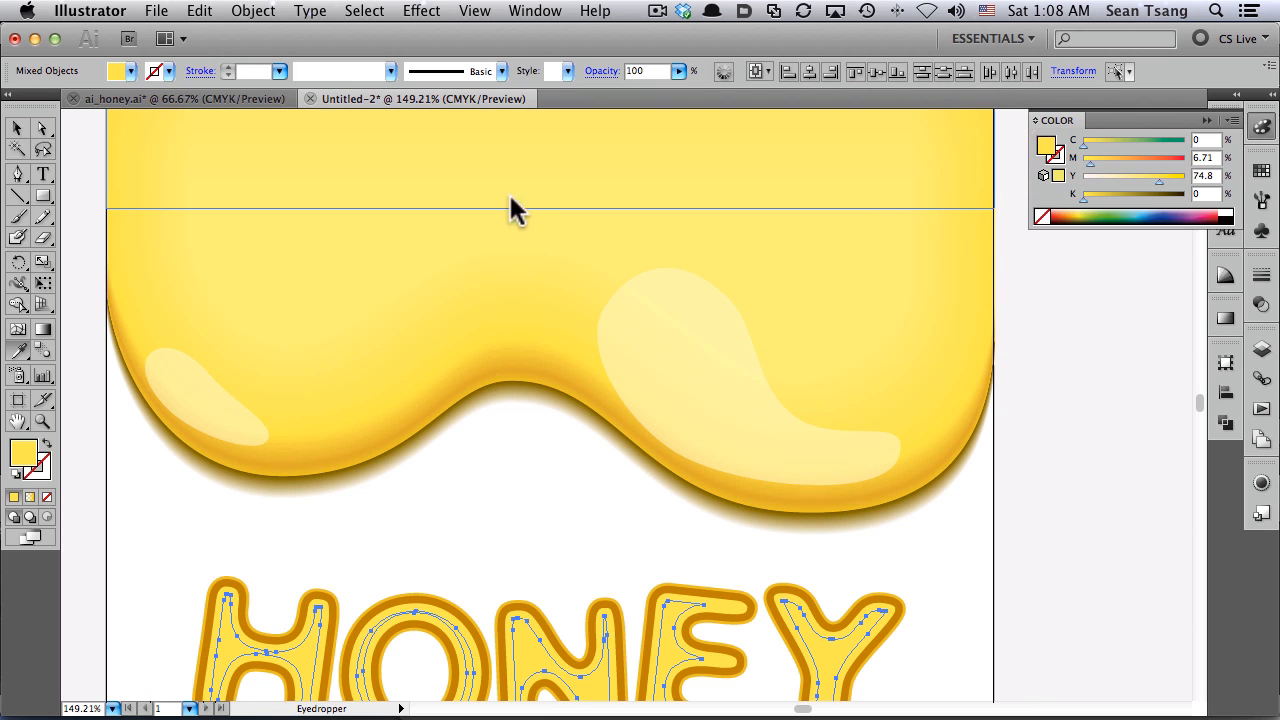
pyautogui.moveTo(514, 523); pyautogui.dragTo(557, 272)
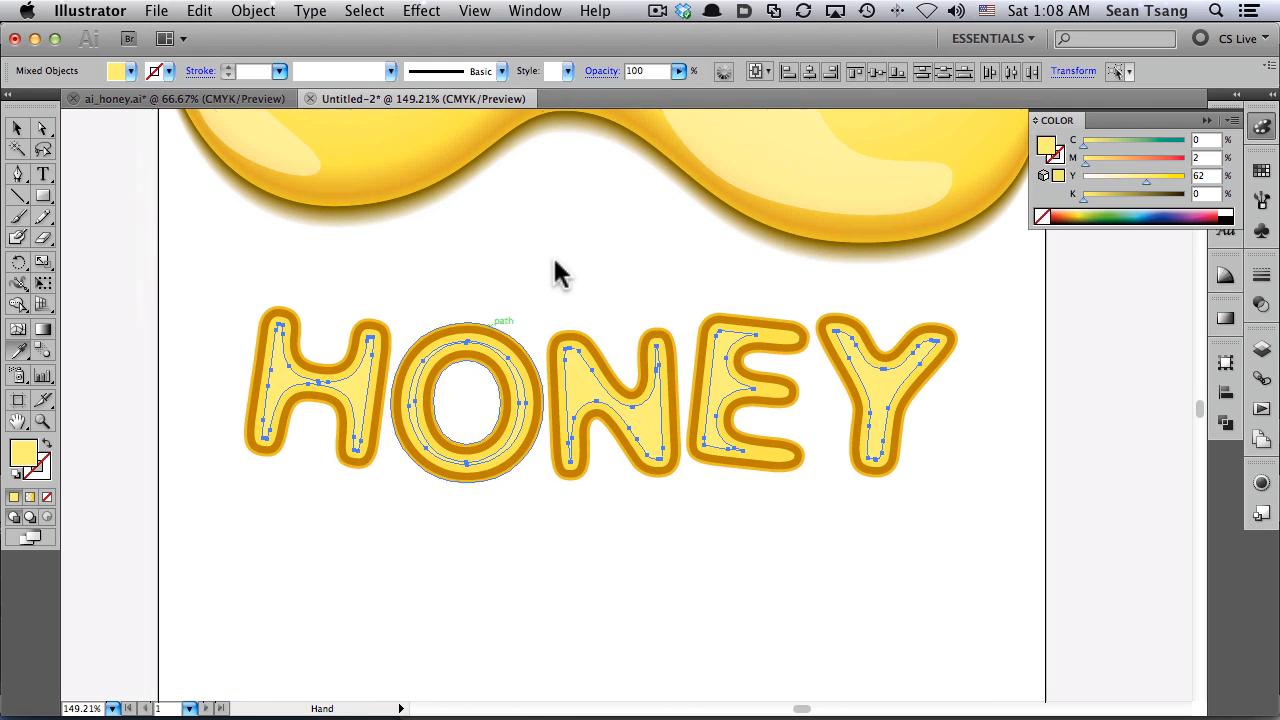
pyautogui.press('v')
pyautogui.click(408, 555)
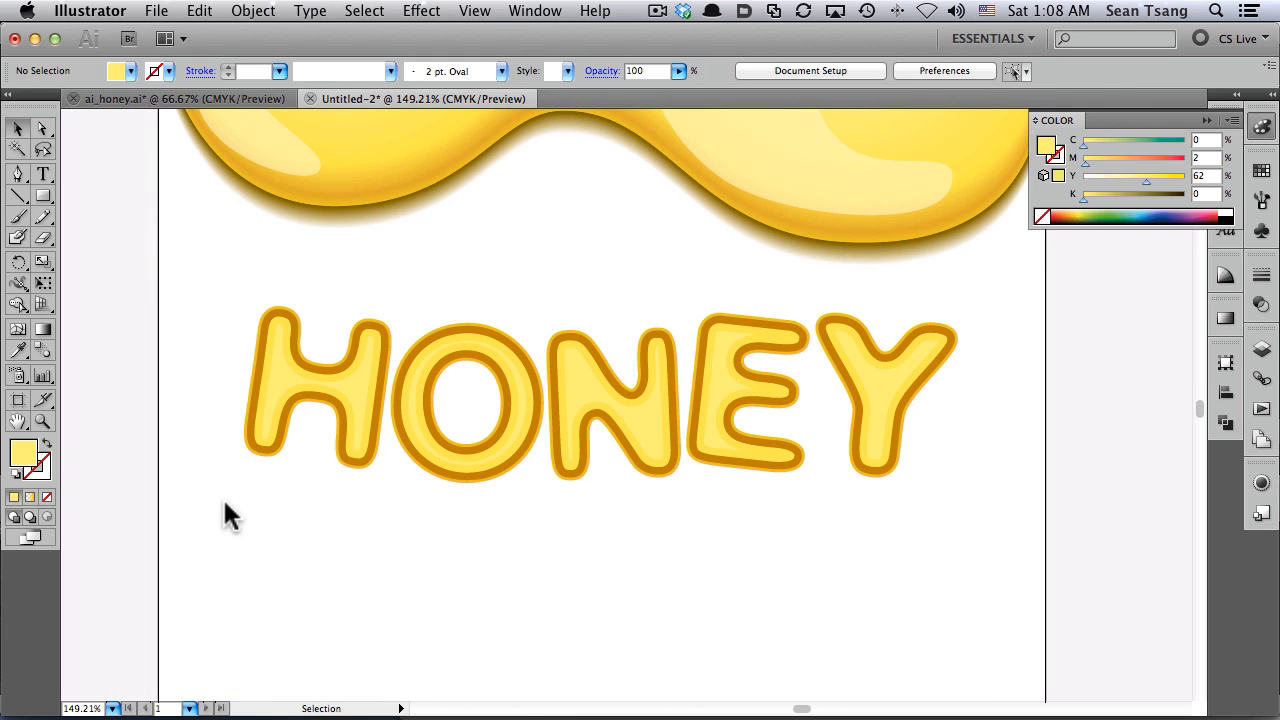
# Select all the stacked shapes of the letter H, blend them together, and deselect the result
pyautogui.moveTo(231, 514); pyautogui.dragTo(311, 346)
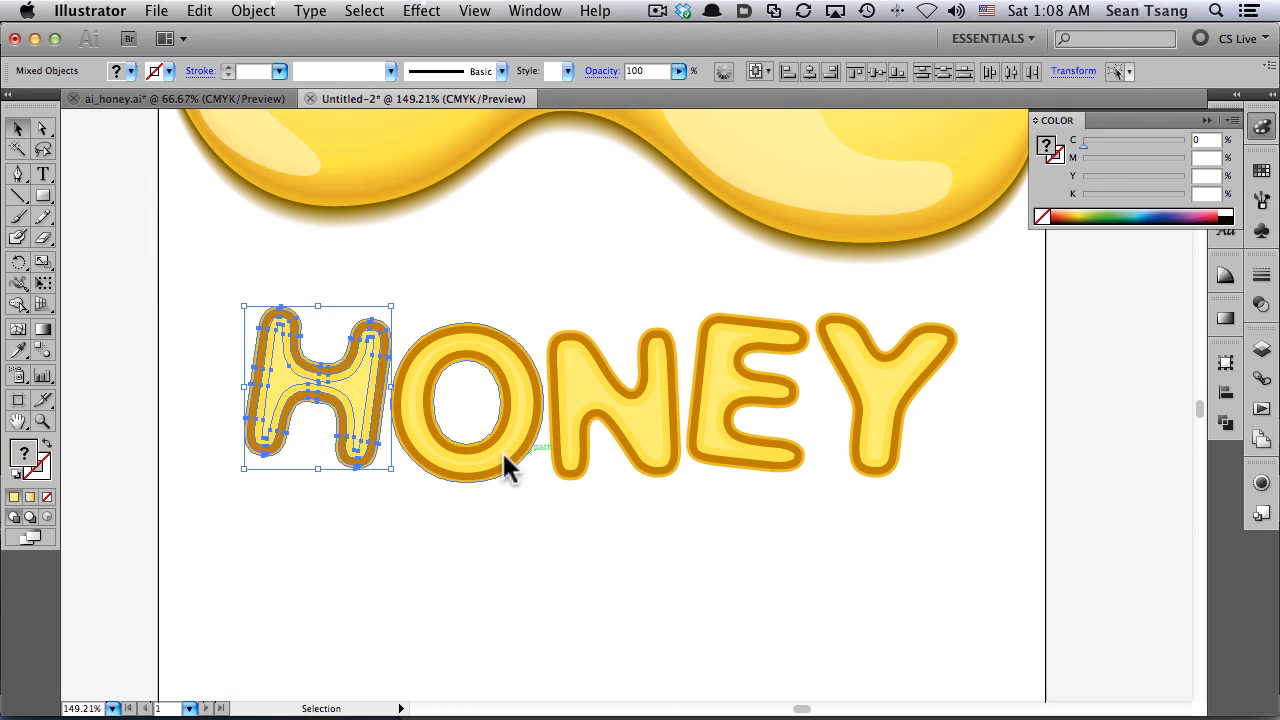
pyautogui.click(252, 12)
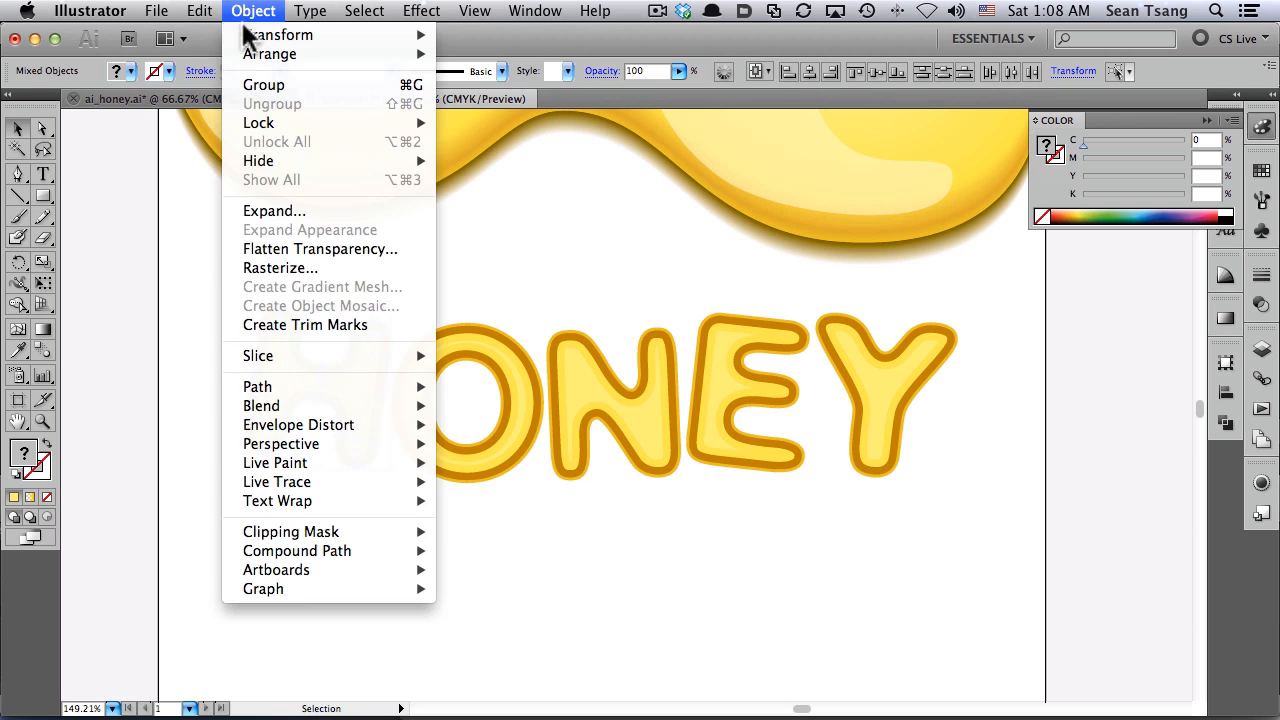
pyautogui.moveTo(318, 402)
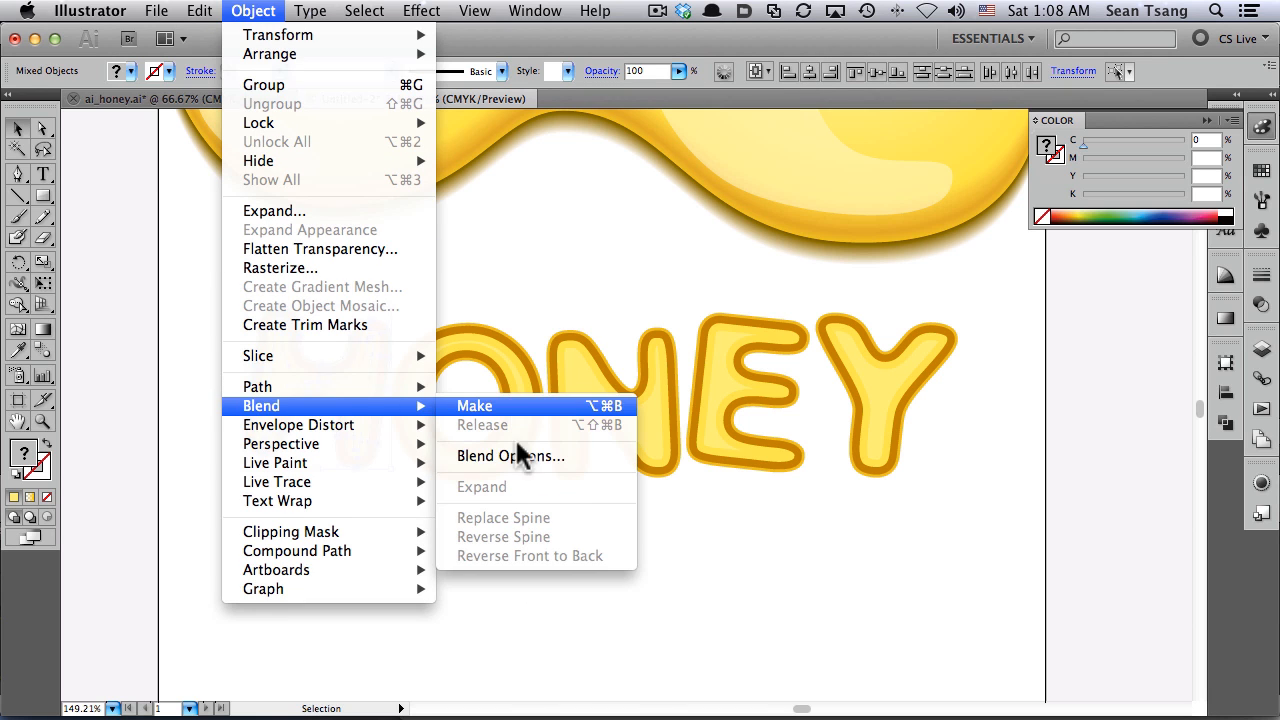
pyautogui.click(515, 406)
pyautogui.click(453, 519)
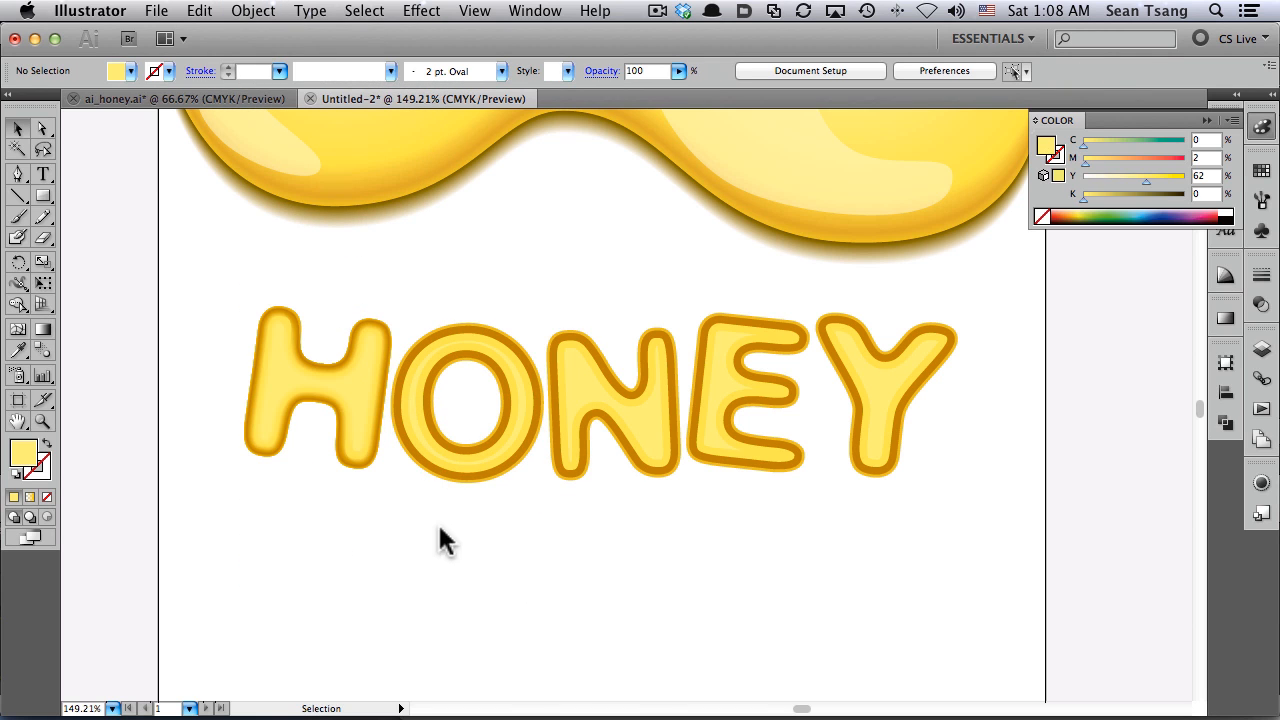
# Blend the stacked shapes of each remaining letter, O, N, E and Y, separately, and deselect the result
pyautogui.click(520, 443)
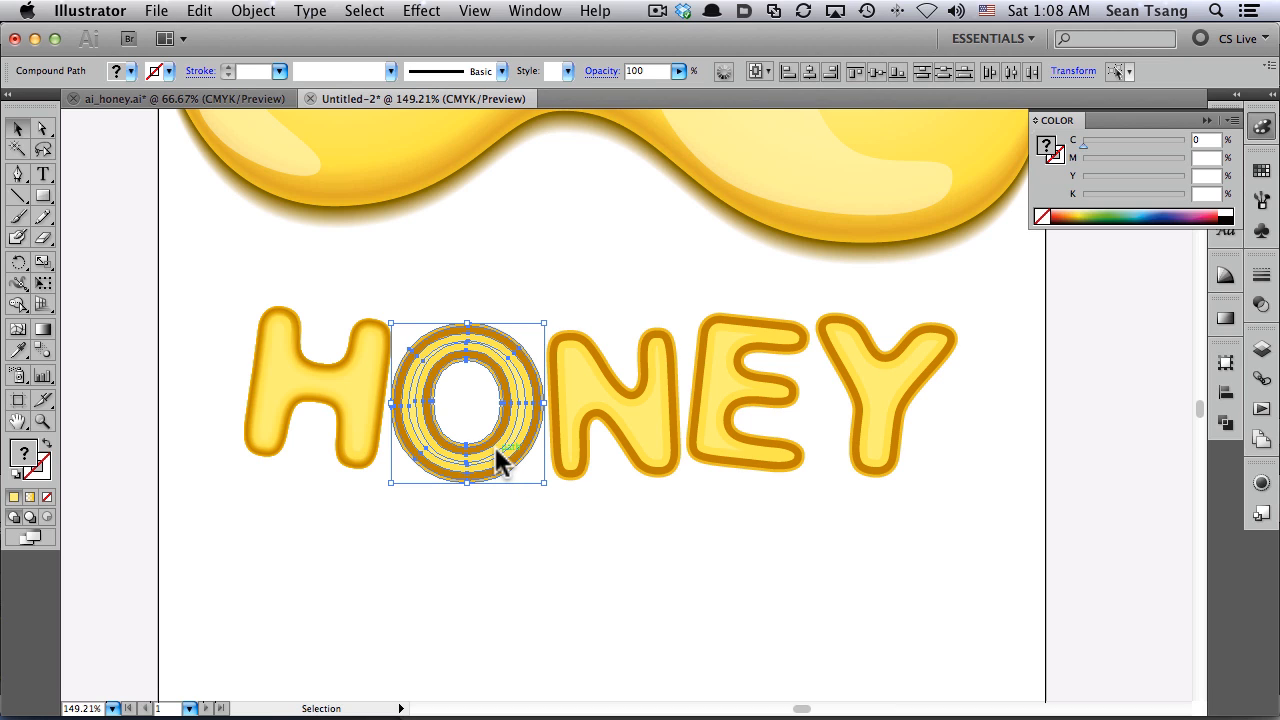
pyautogui.press('super')
pyautogui.click(499, 450)
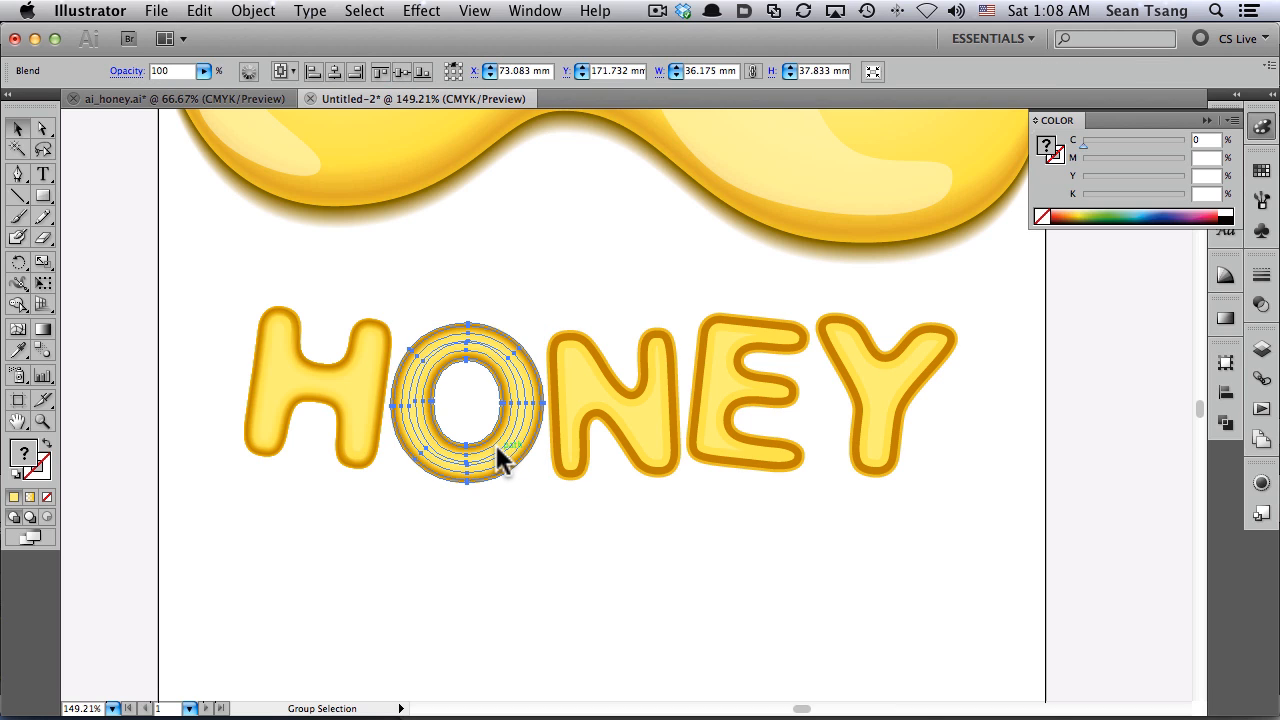
pyautogui.press('v')
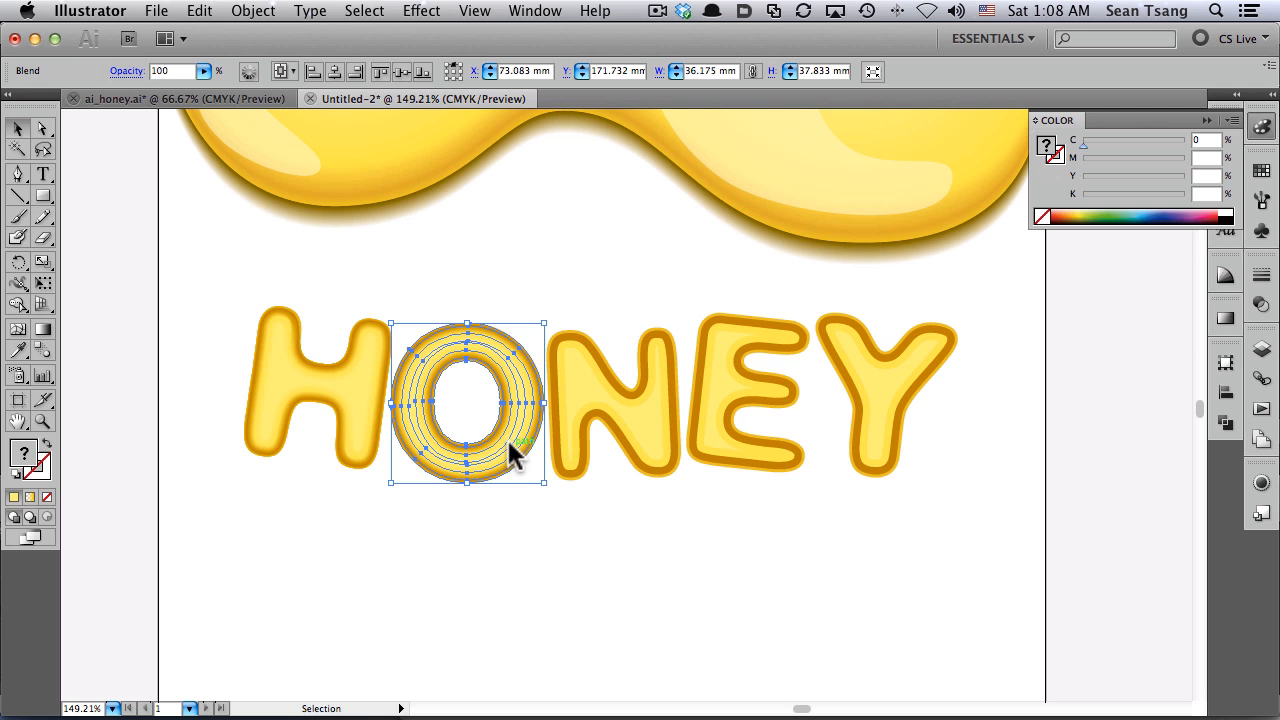
pyautogui.click(651, 398)
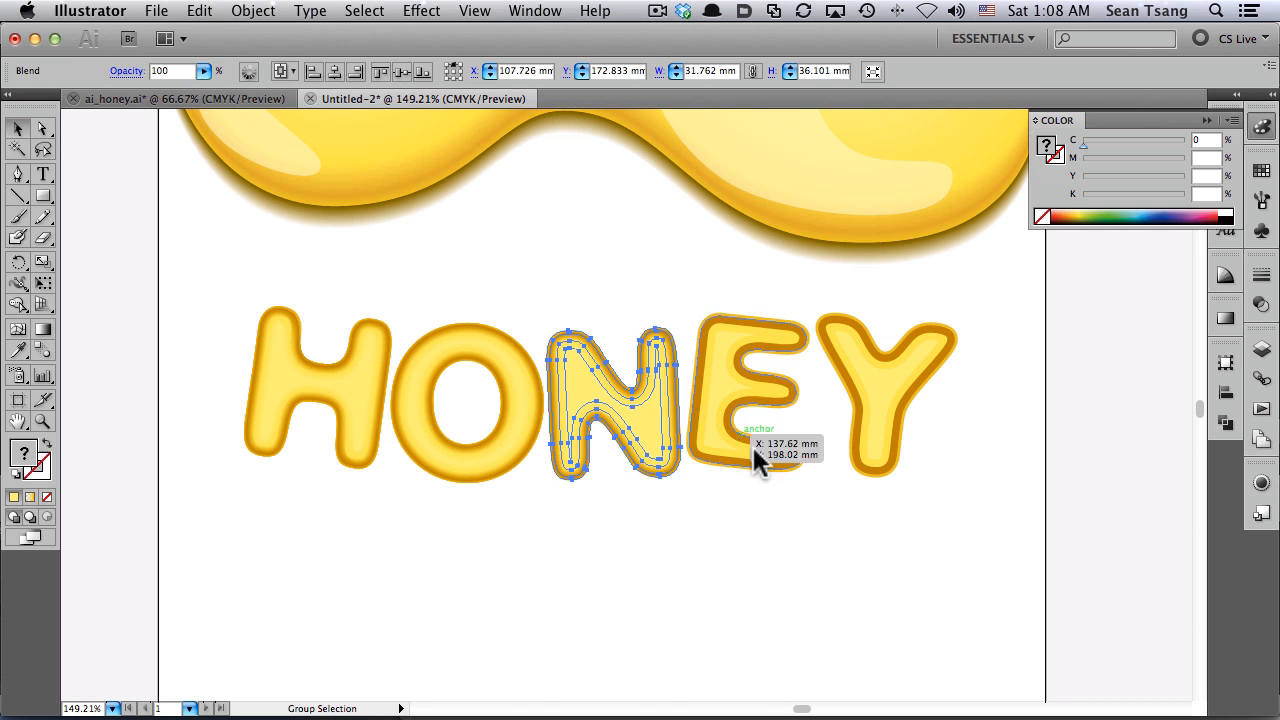
pyautogui.click(766, 411)
pyautogui.click(917, 406)
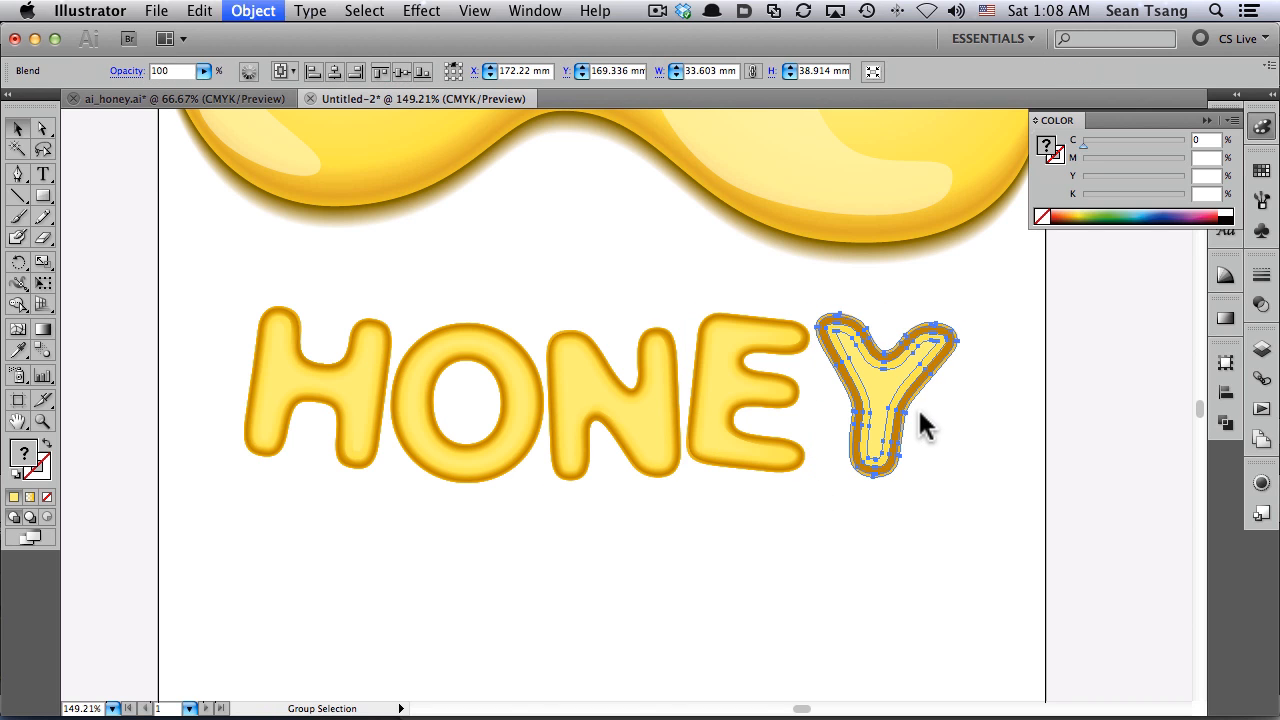
pyautogui.click(966, 422)
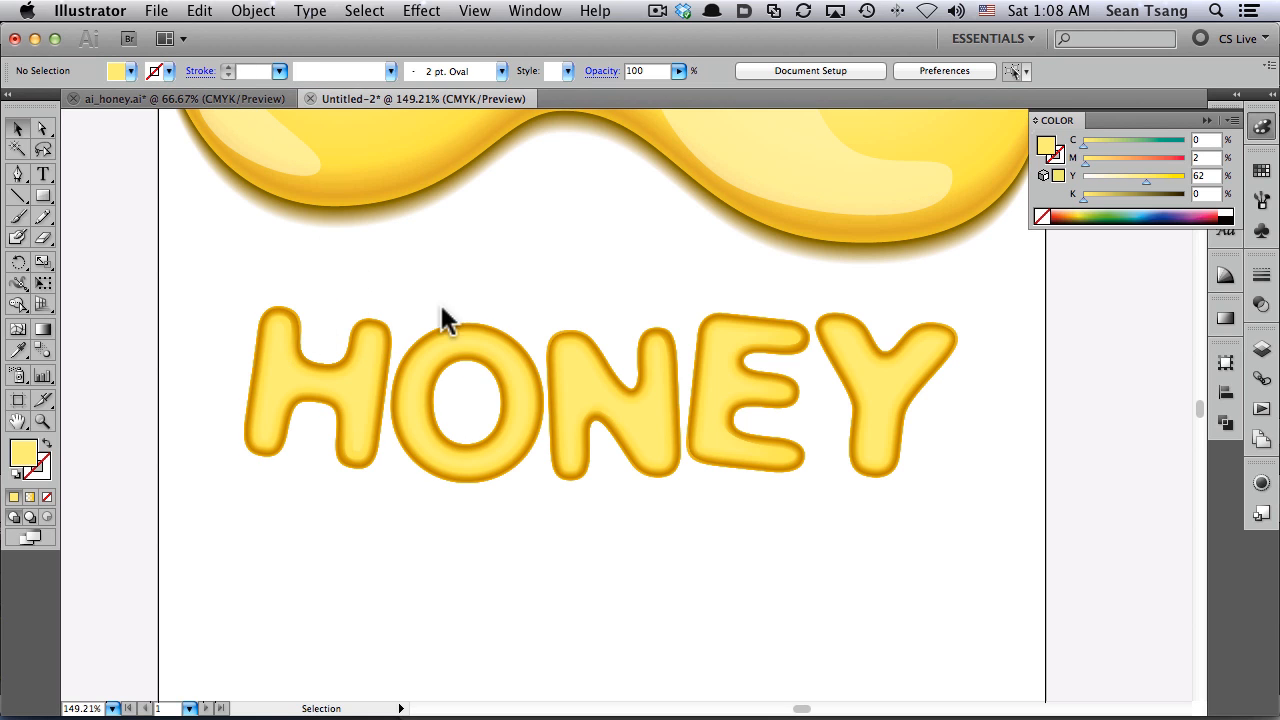
# Select the brown path inside the H blend to make its brown the current fill, and deselect it
pyautogui.press('super+space')
pyautogui.moveTo(194, 263); pyautogui.dragTo(687, 537)
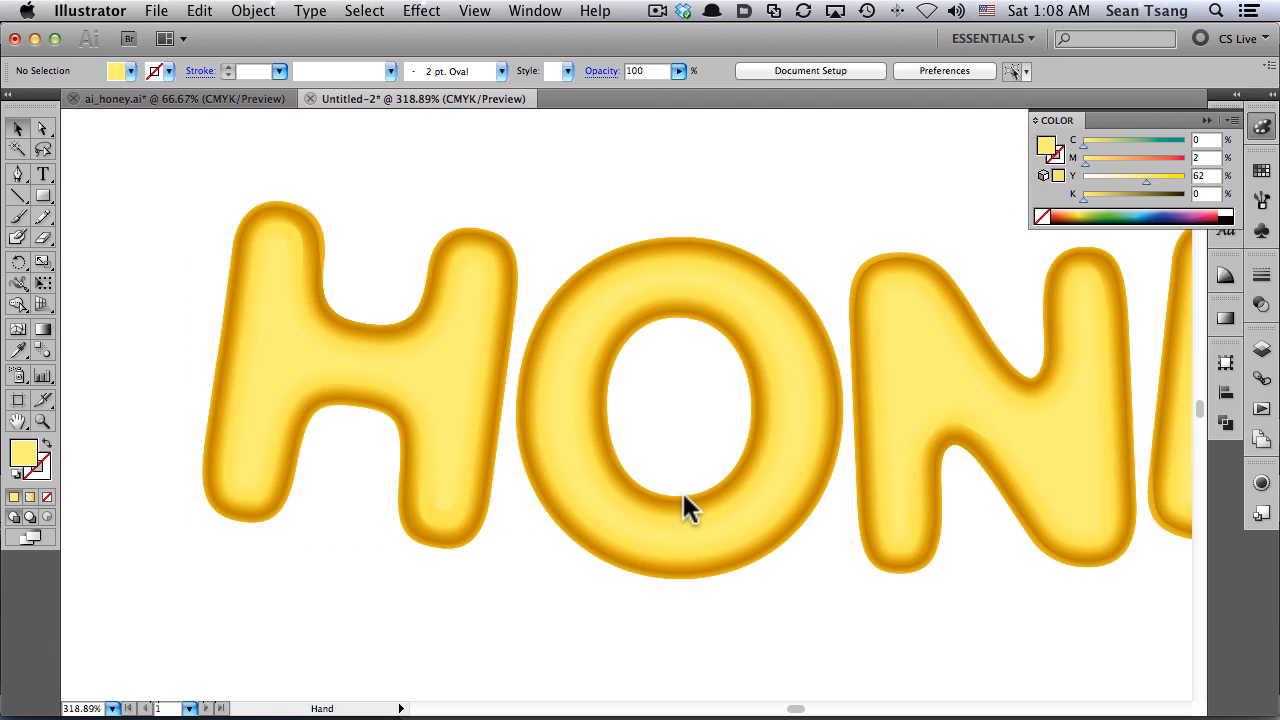
pyautogui.click(17, 173)
pyautogui.press('super+space')
pyautogui.moveTo(148, 160); pyautogui.dragTo(652, 601)
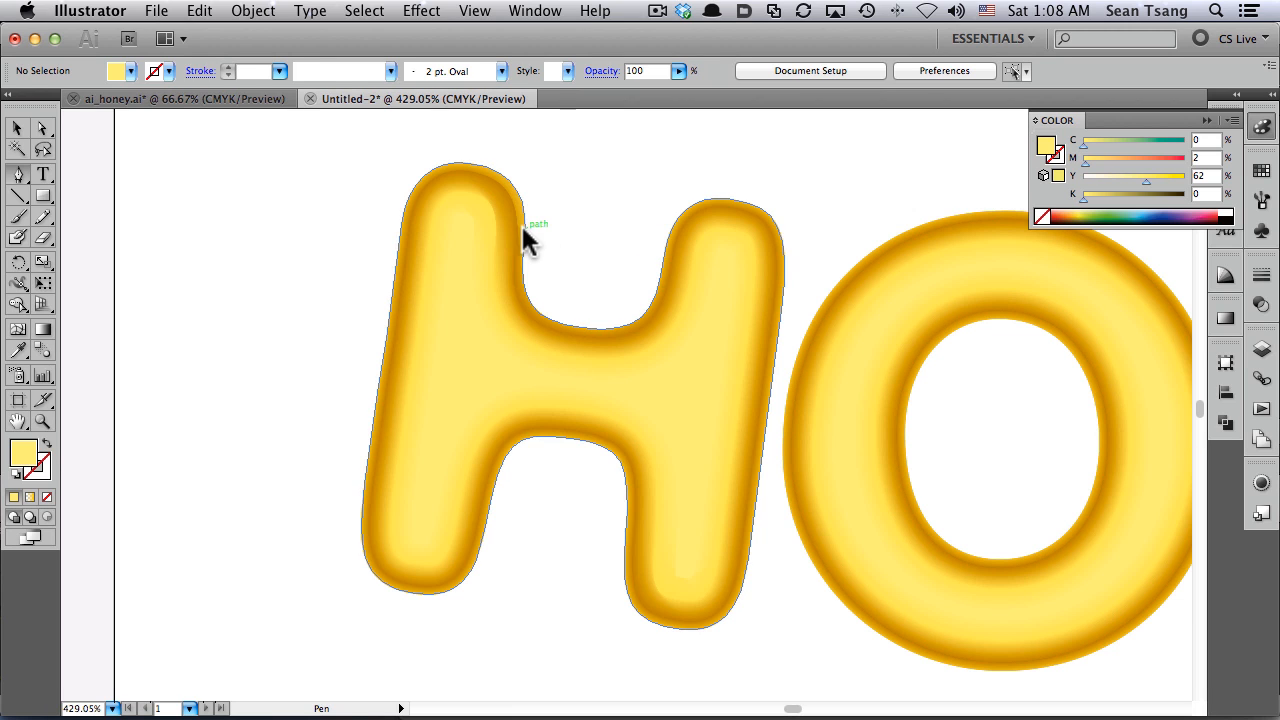
pyautogui.press('a')
pyautogui.click(524, 270)
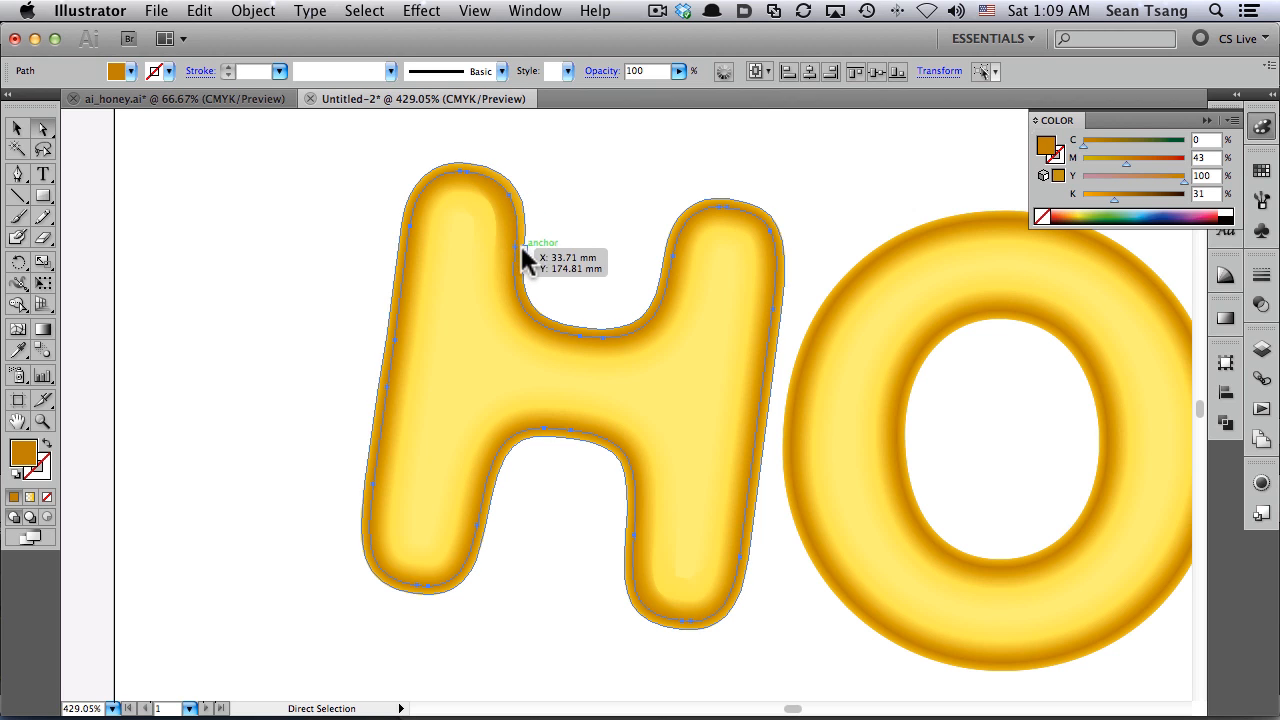
pyautogui.press('super+space')
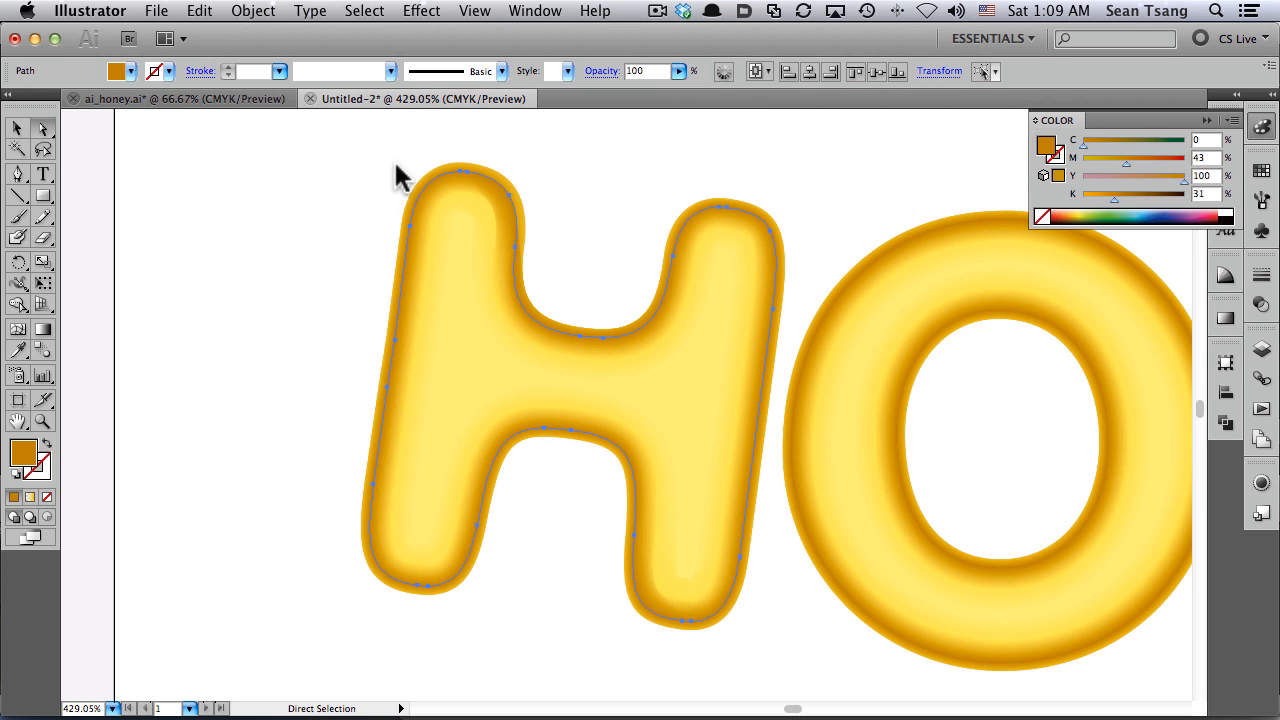
pyautogui.click(302, 160)
# Draw a closed brown shape with the Pen tool over the top of the H's left stem, with an arched lower edge
pyautogui.click(17, 176)
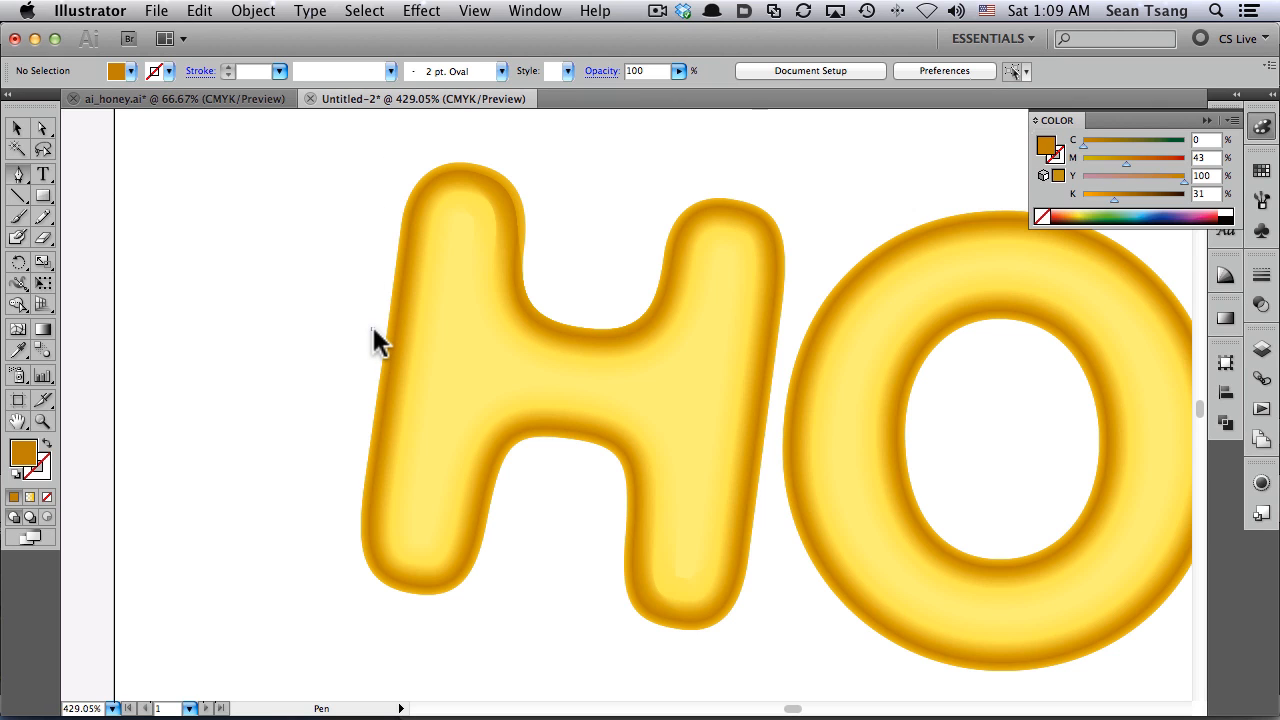
pyautogui.moveTo(373, 329); pyautogui.dragTo(383, 280)
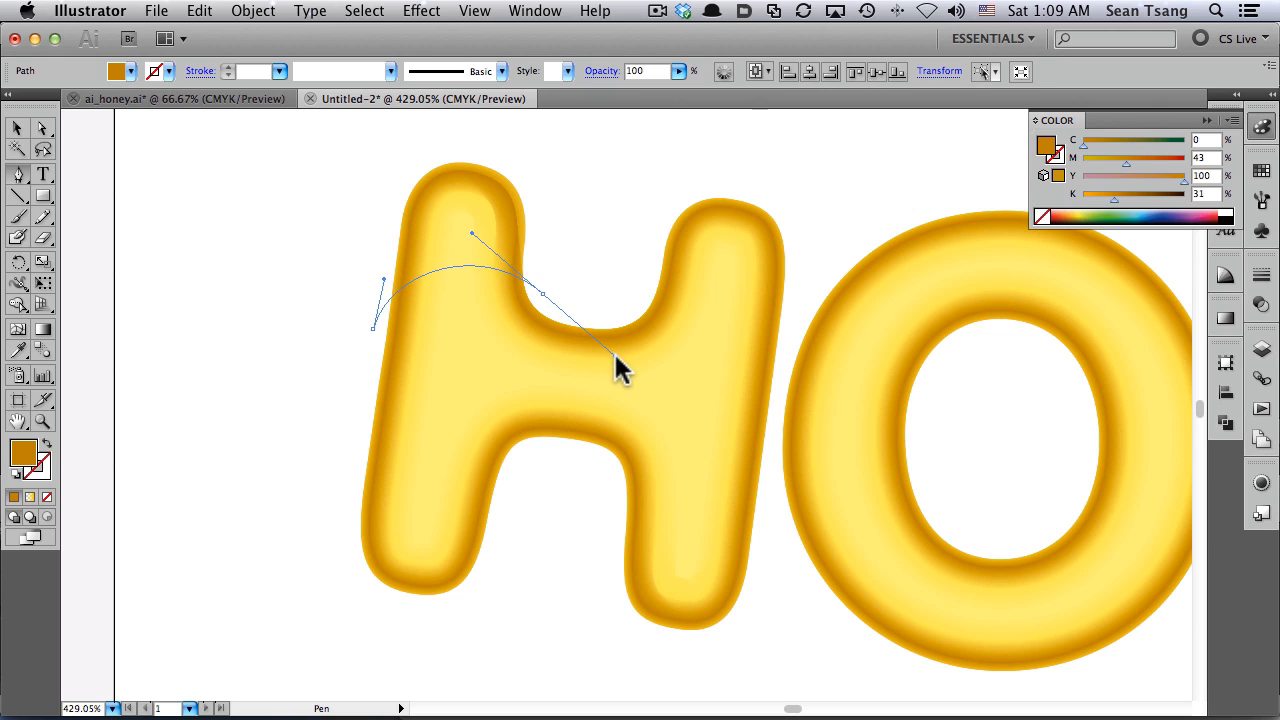
pyautogui.moveTo(617, 362); pyautogui.dragTo(617, 360)
pyautogui.click(542, 293)
pyautogui.click(554, 152)
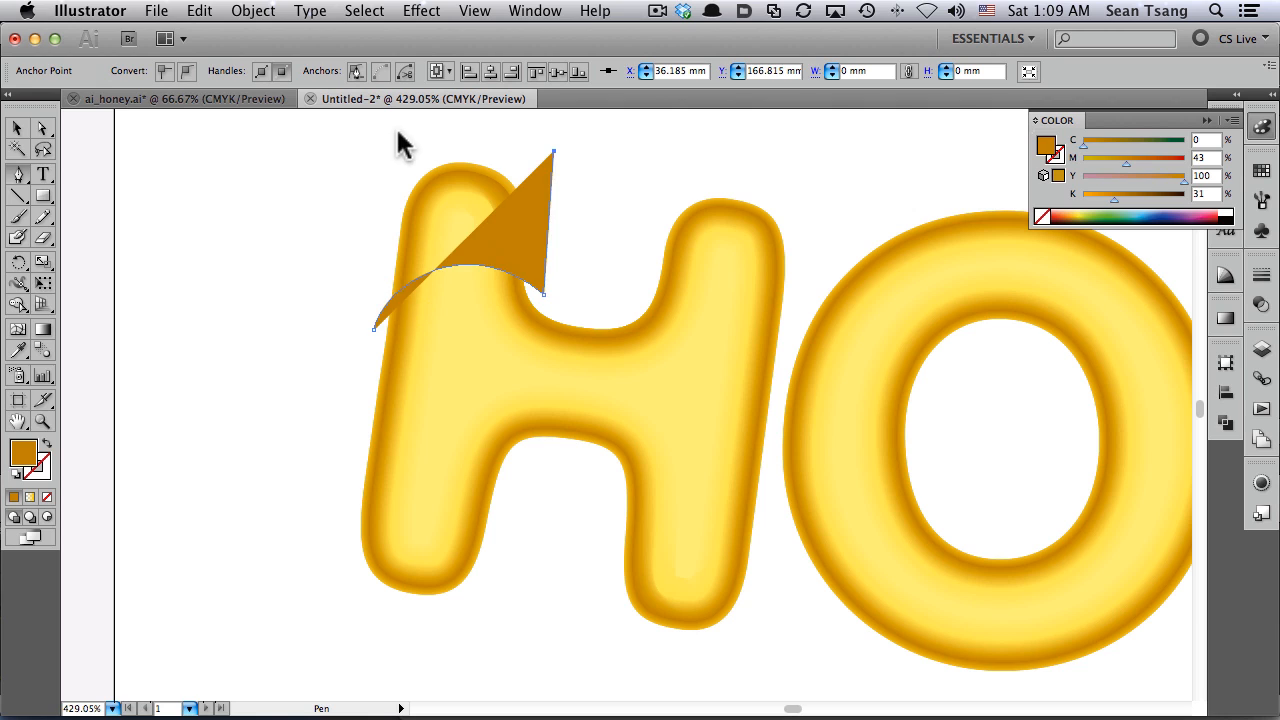
pyautogui.click(385, 137)
pyautogui.click(373, 326)
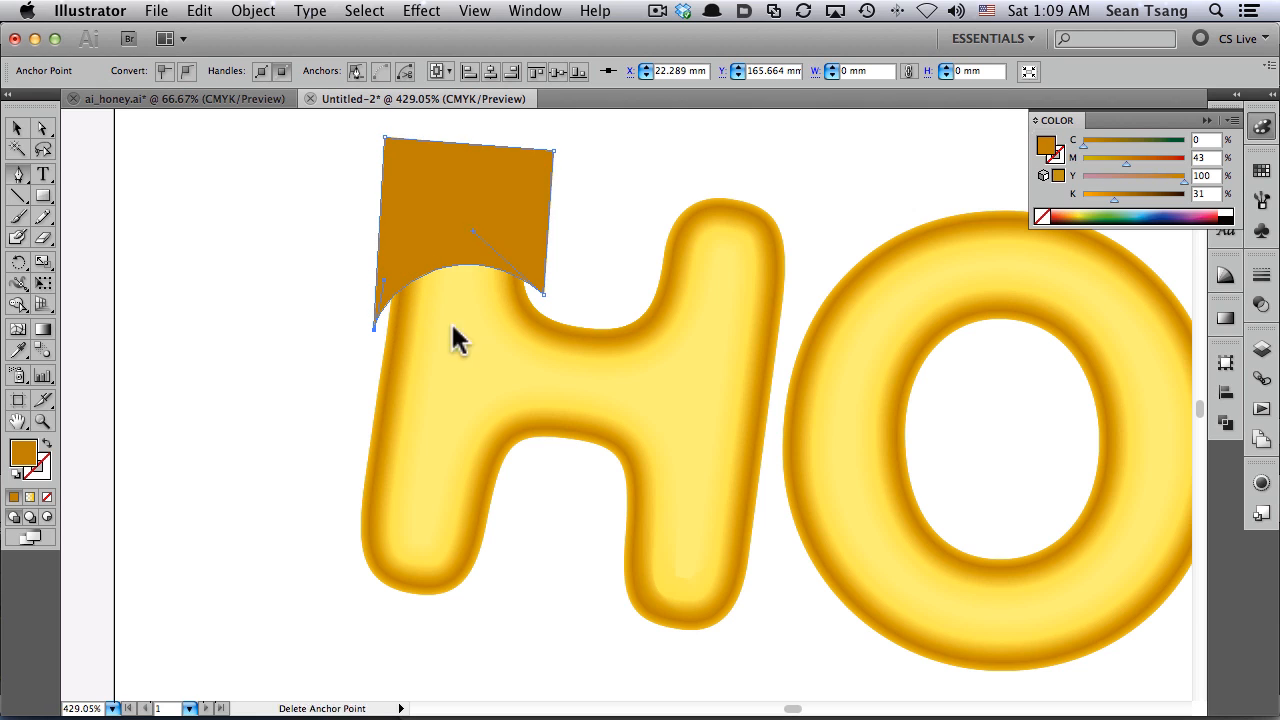
# Draw a matching closed brown shape over the top of the H's right stem, with its lower edge curving across the stem
pyautogui.click(627, 311)
pyautogui.moveTo(717, 292); pyautogui.dragTo(771, 311)
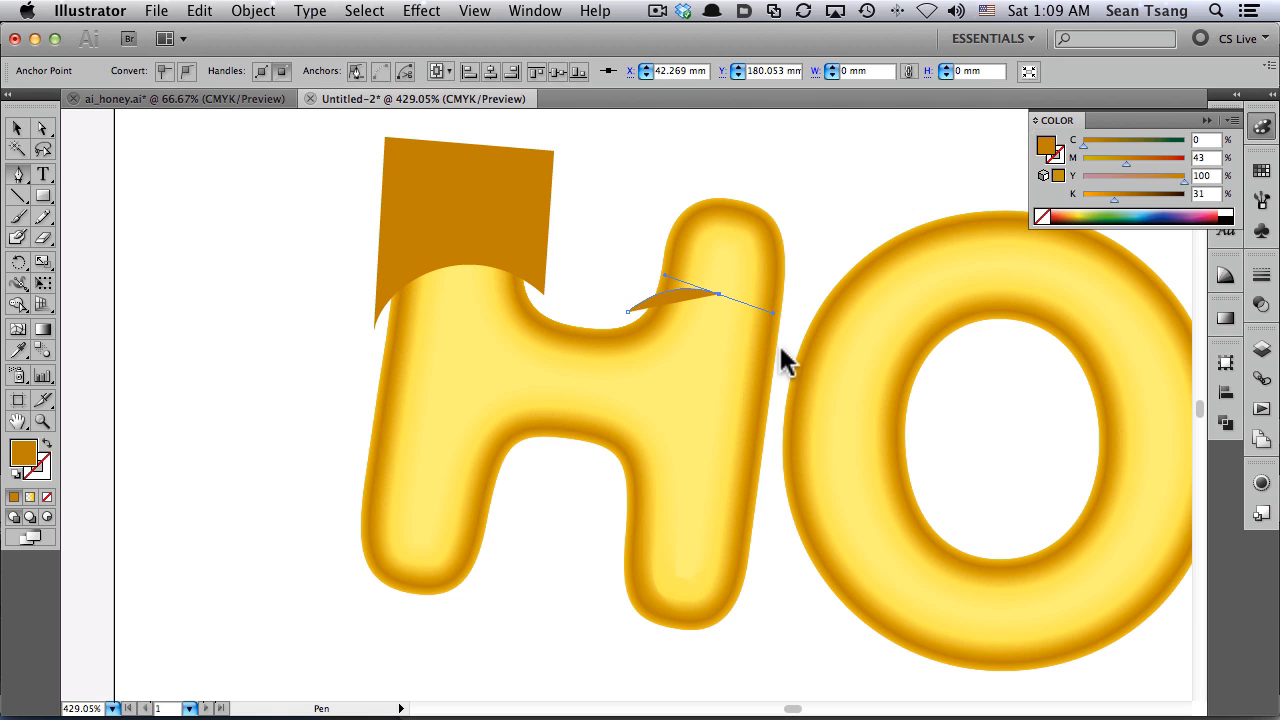
pyautogui.click(782, 353)
pyautogui.click(815, 177)
pyautogui.click(660, 162)
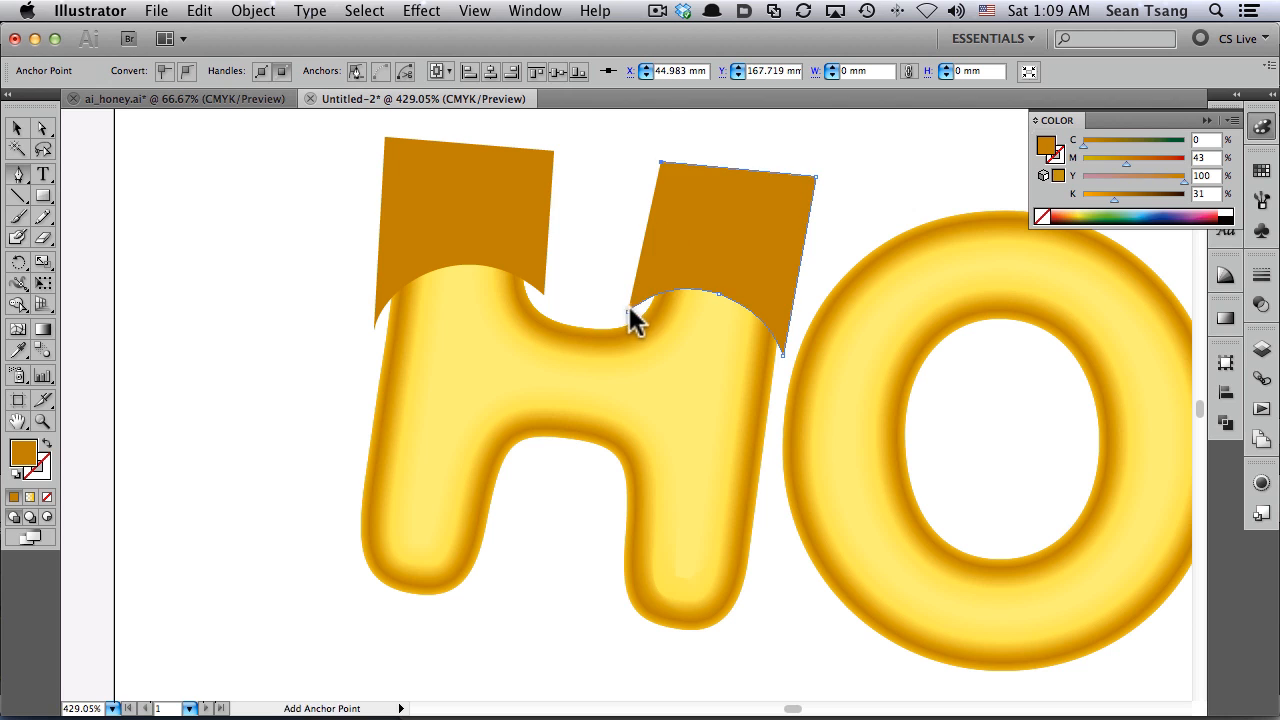
pyautogui.click(627, 311)
# Draw a closed brown shape over the upper half of the O, arching its lower edge across both sides of the ring
pyautogui.moveTo(684, 311); pyautogui.dragTo(534, 279)
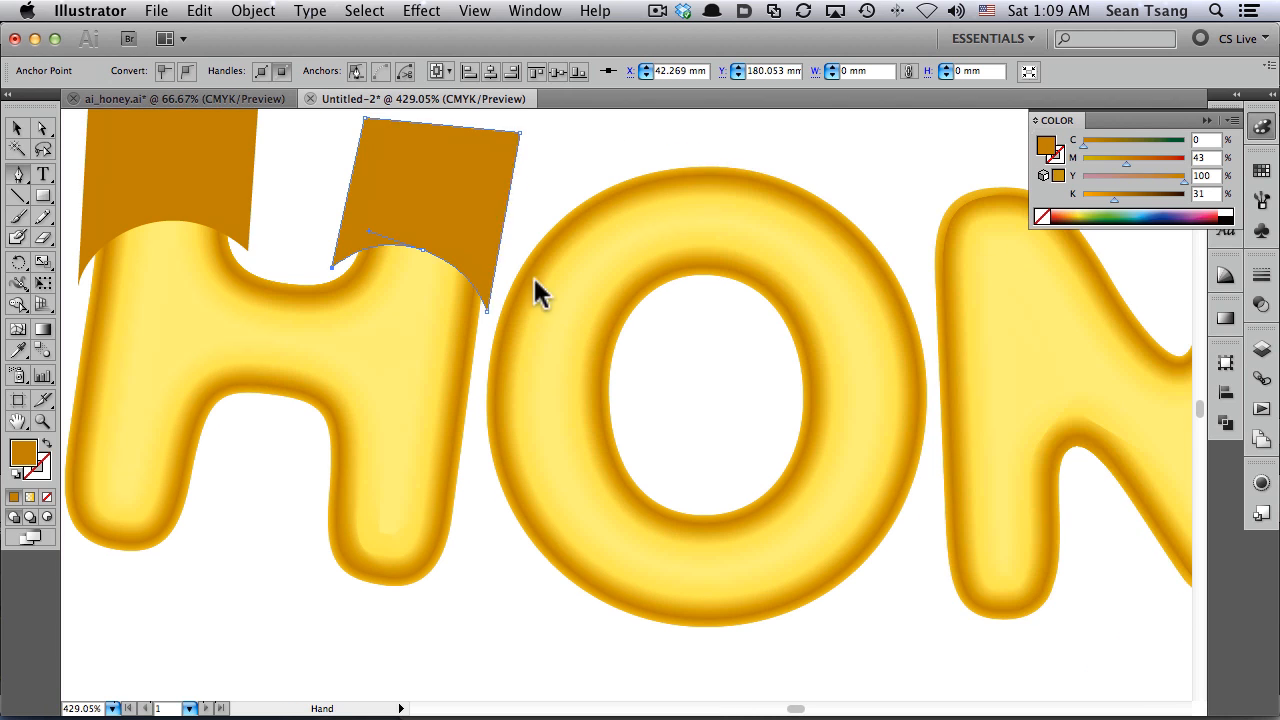
pyautogui.click(480, 394)
pyautogui.moveTo(620, 383); pyautogui.dragTo(711, 468)
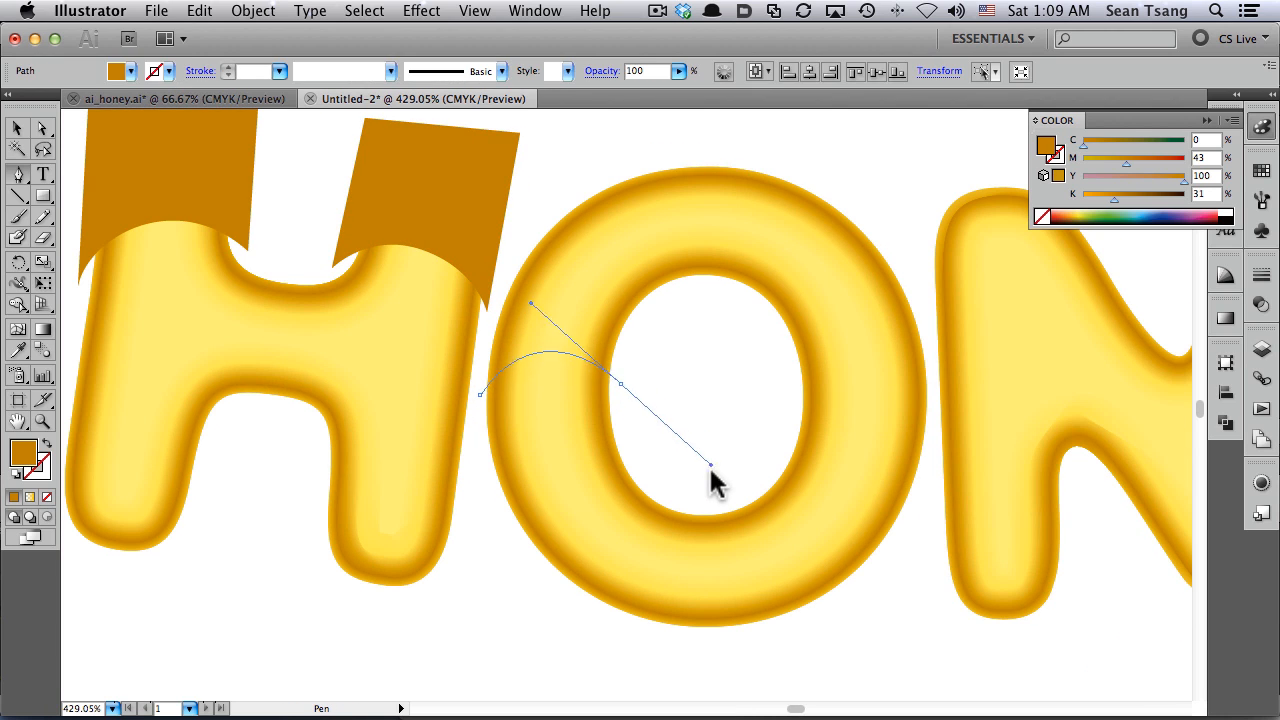
pyautogui.click(620, 383)
pyautogui.click(789, 355)
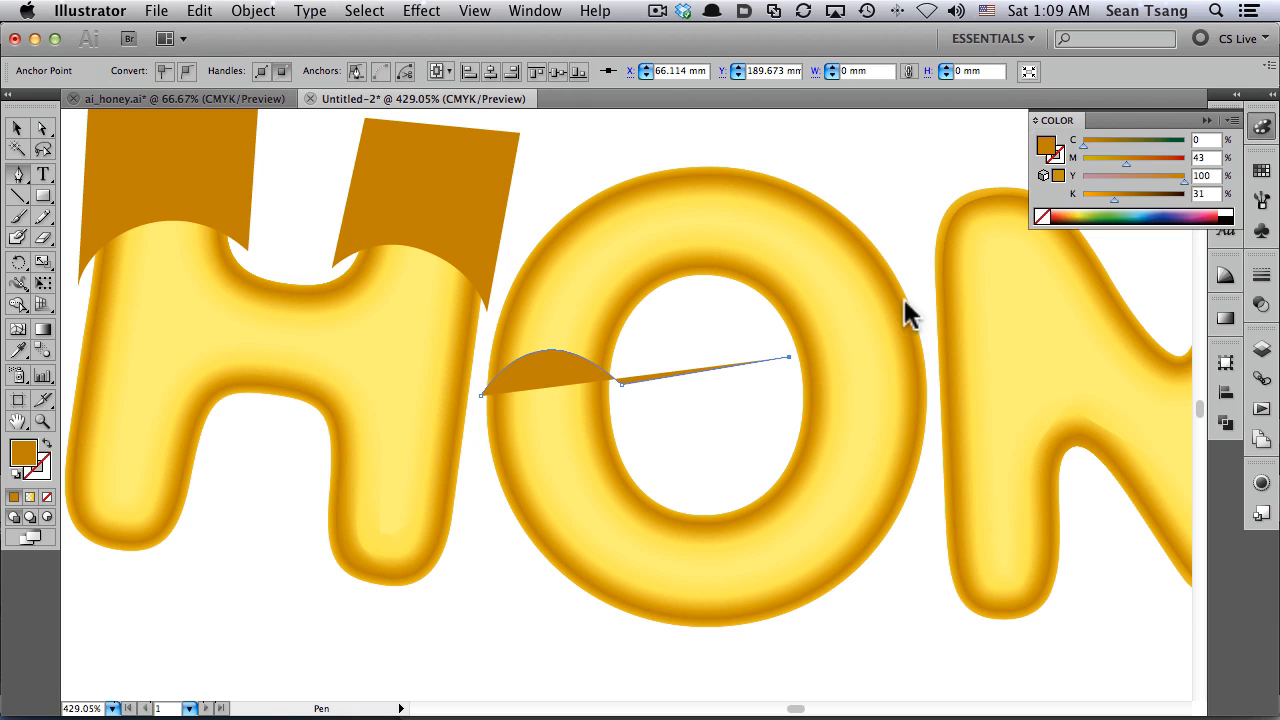
pyautogui.moveTo(922, 320); pyautogui.dragTo(1036, 414)
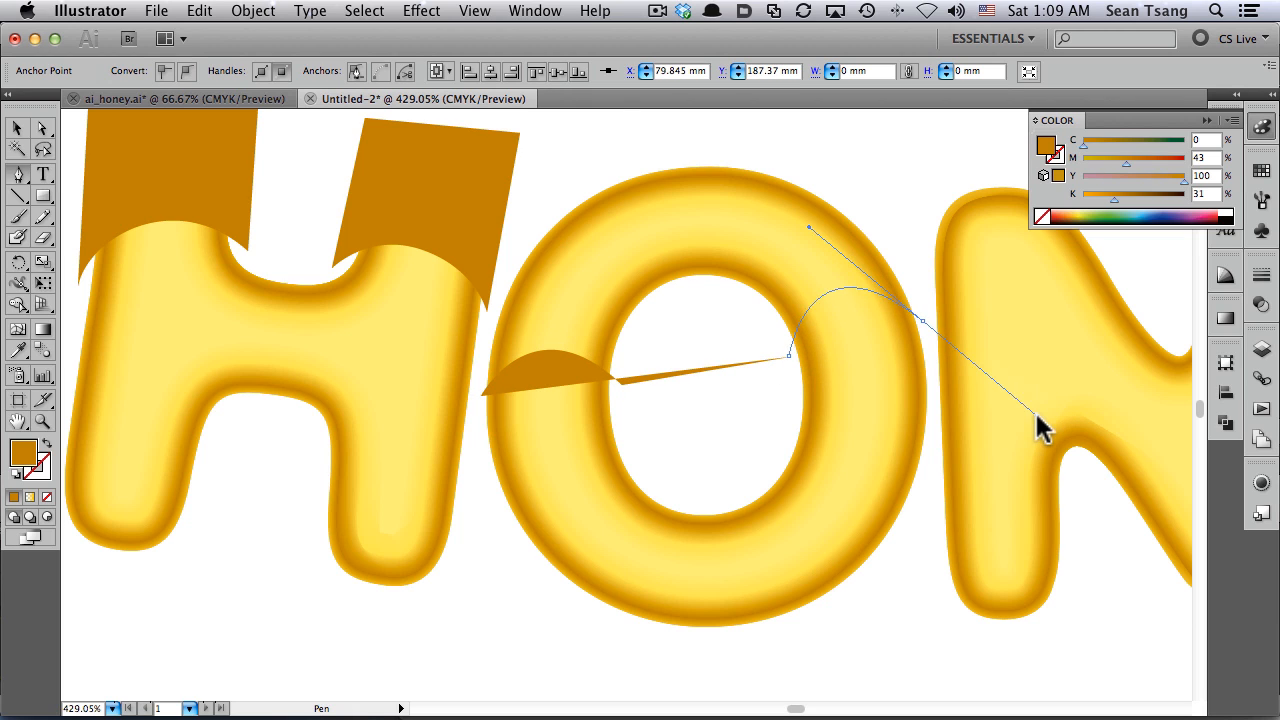
pyautogui.click(921, 312)
pyautogui.click(893, 140)
pyautogui.click(521, 141)
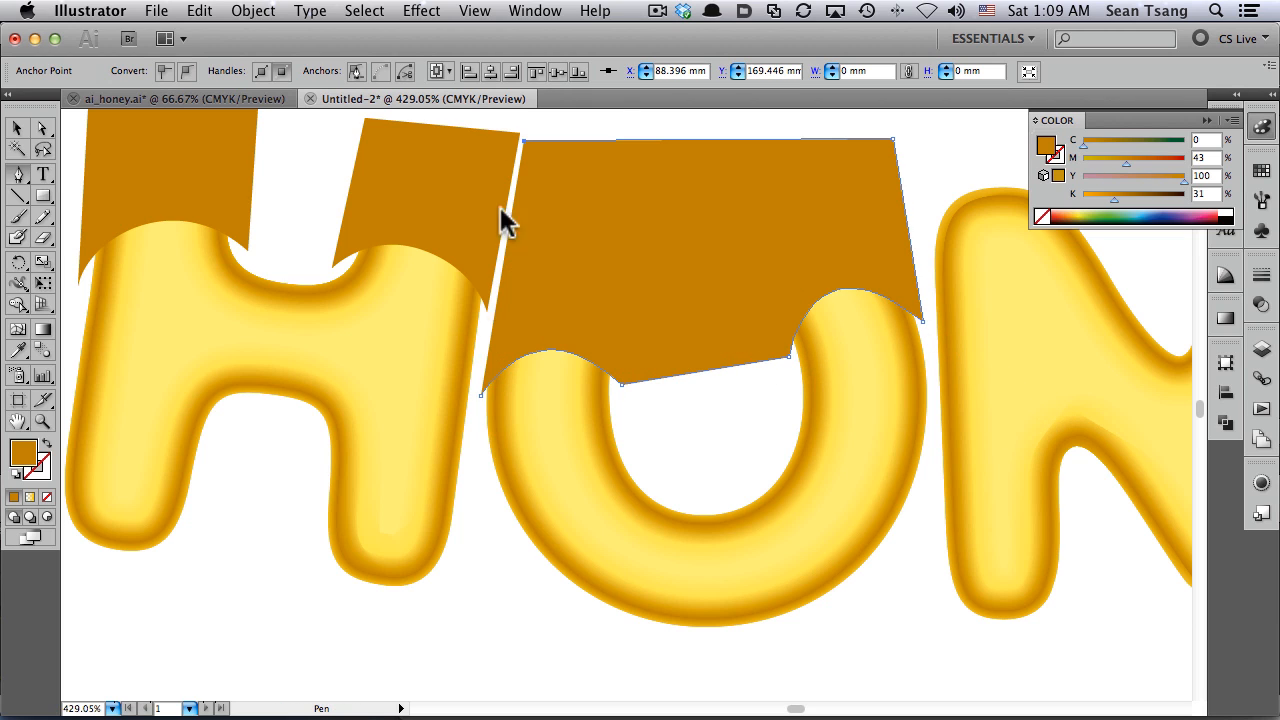
pyautogui.click(481, 385)
# Draw a closed brown shape over the upper part of the N, with a wavy lower edge rising to an arch across its right stem
pyautogui.hscroll(10, 534, 277)
pyautogui.scroll(-2, 534, 277)
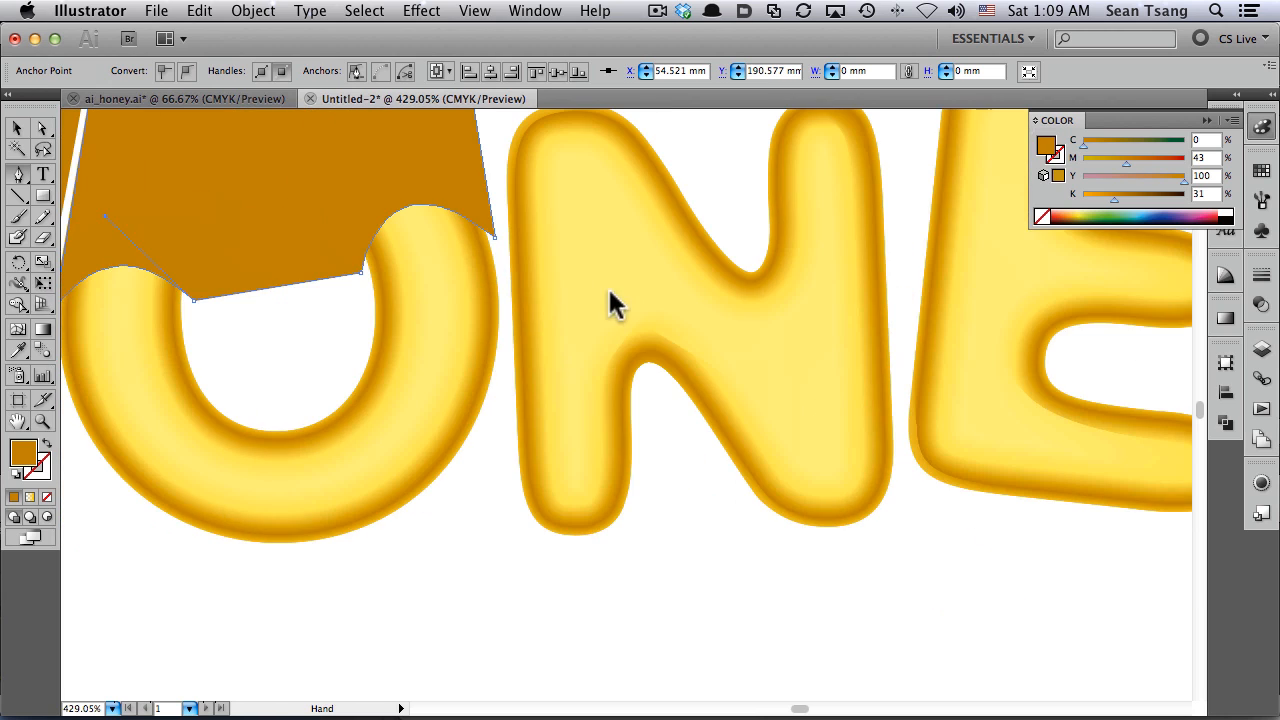
pyautogui.click(506, 292)
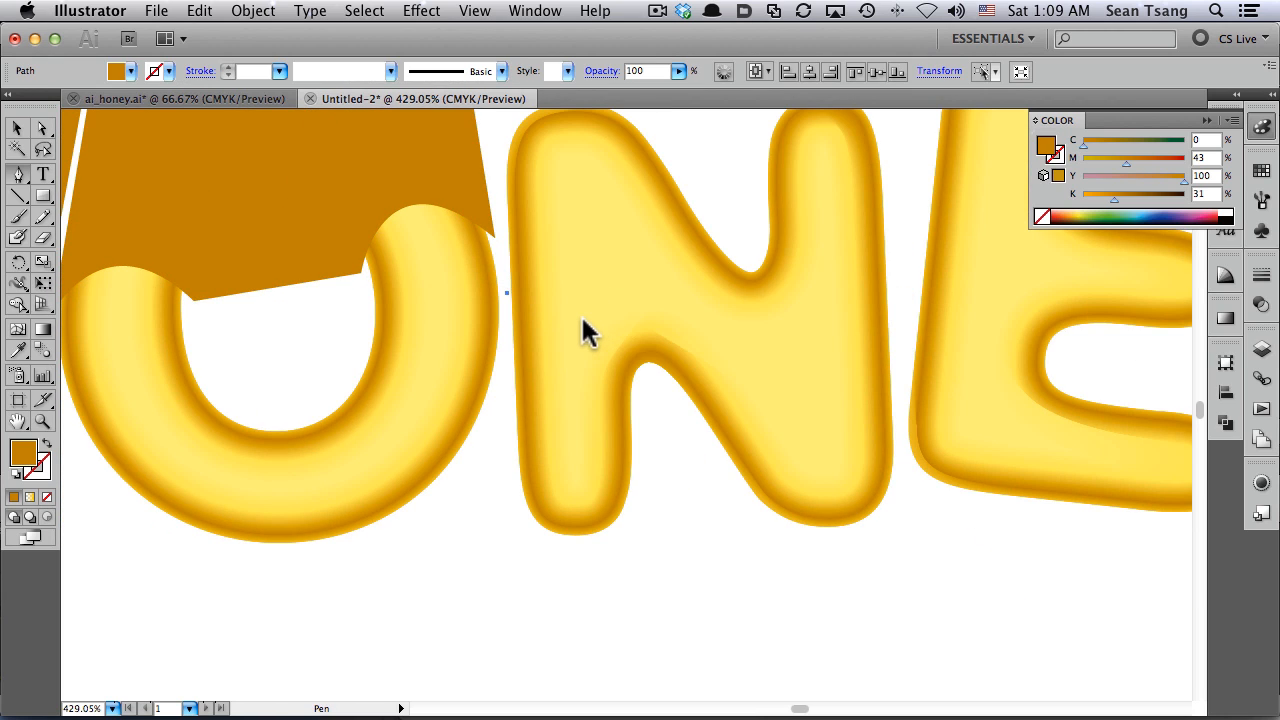
pyautogui.moveTo(636, 304); pyautogui.dragTo(655, 292)
pyautogui.moveTo(722, 225); pyautogui.dragTo(757, 211)
pyautogui.moveTo(893, 213); pyautogui.dragTo(964, 307)
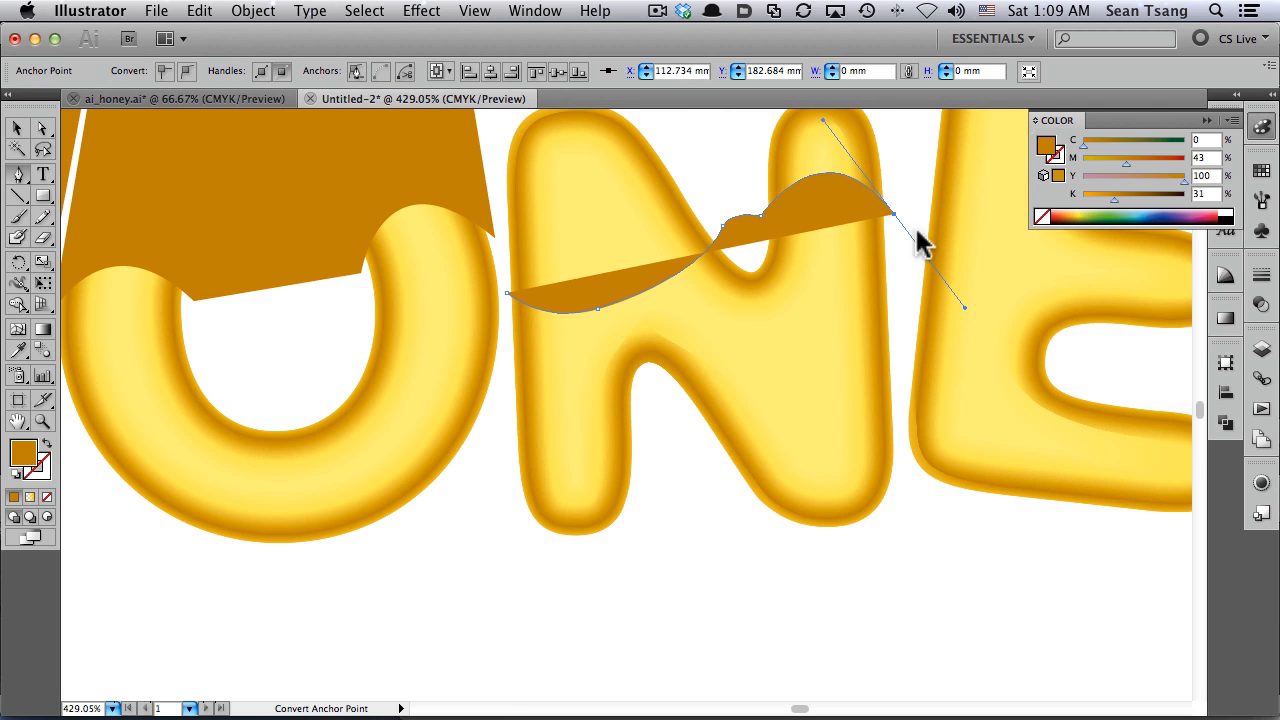
pyautogui.click(893, 213)
pyautogui.scroll(5, 820, 334)
pyautogui.hscroll(2, 820, 334)
pyautogui.click(852, 220)
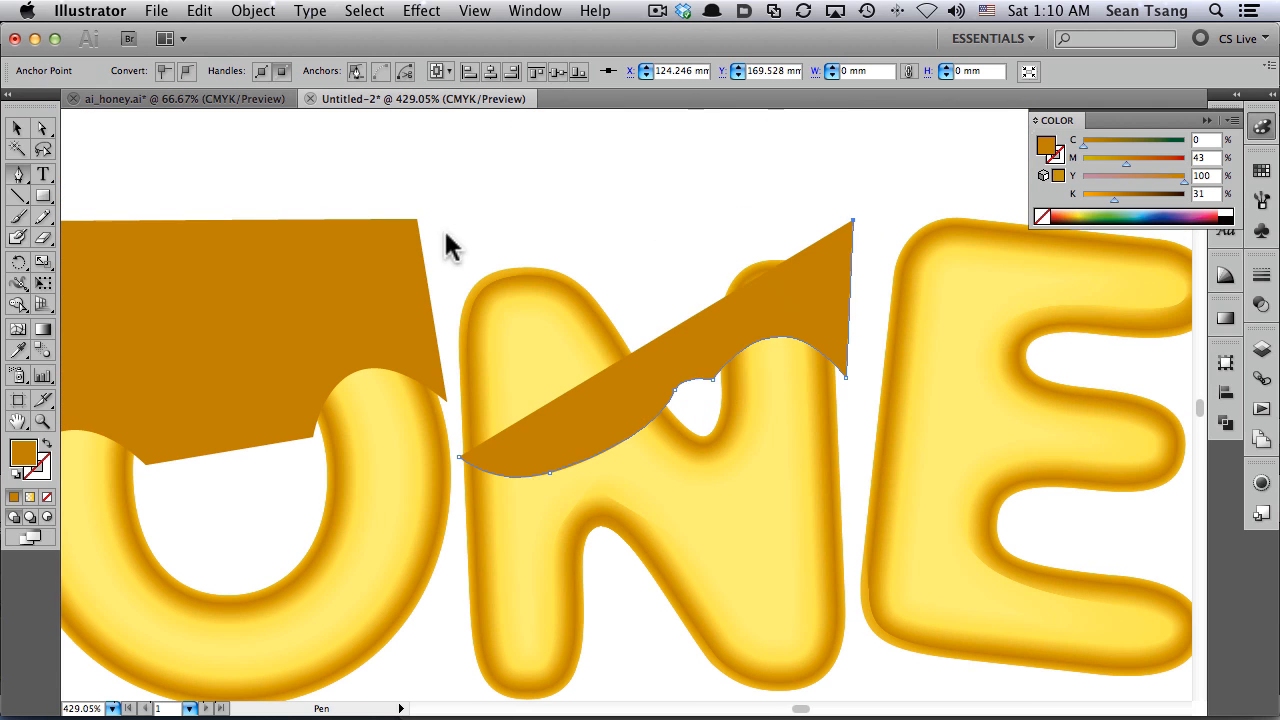
pyautogui.click(431, 234)
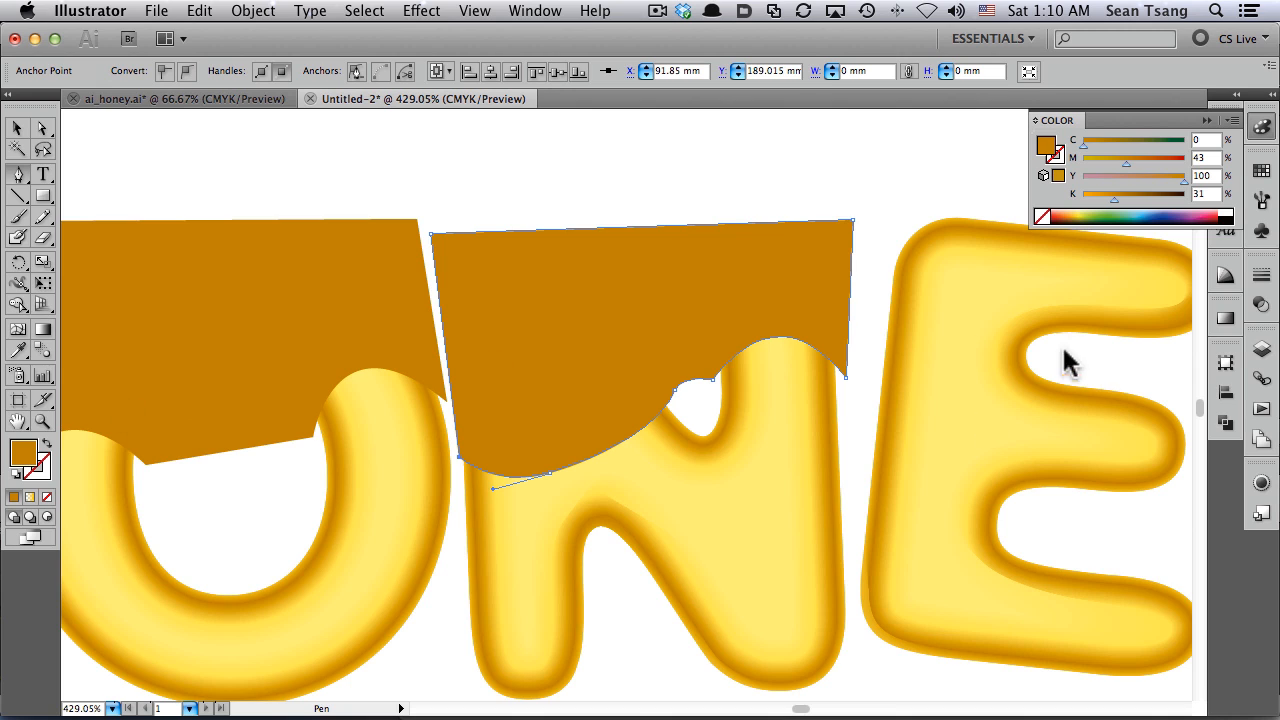
# Draw a closed brown shape over the upper half of the E, with a gentle wave along its lower edge through the middle arm
pyautogui.hscroll(3, 700, 351)
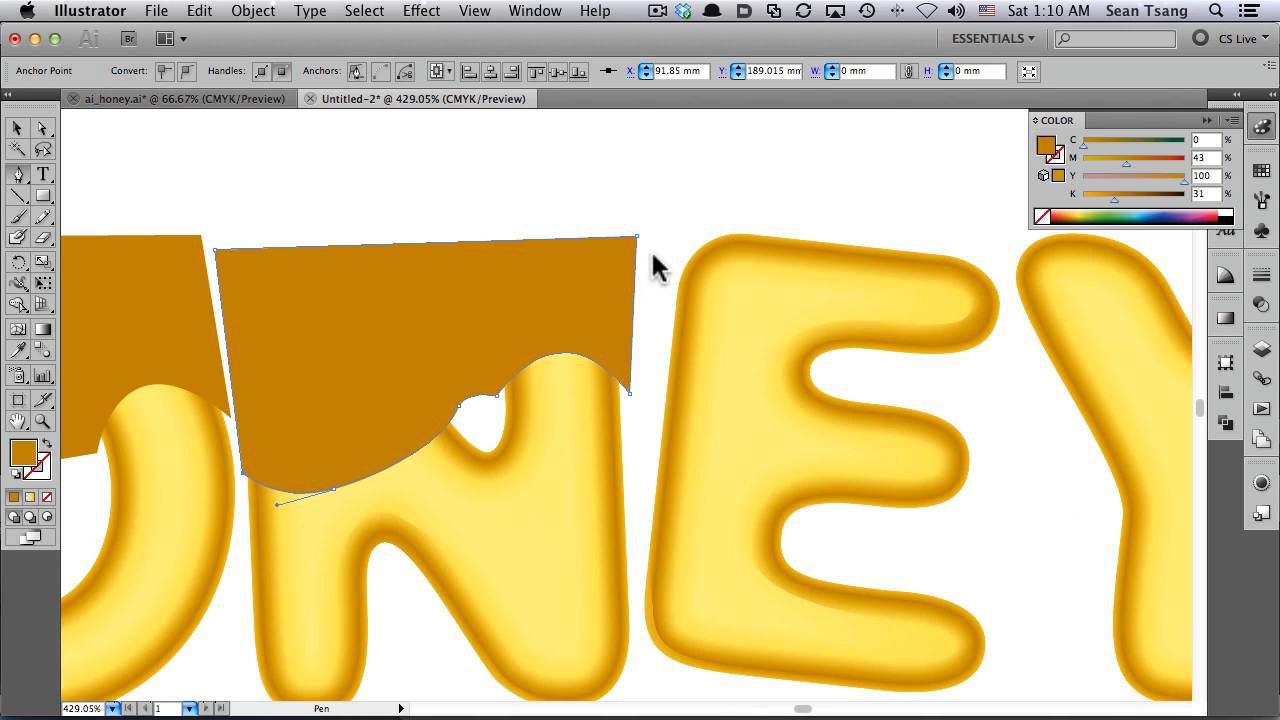
pyautogui.keyDown('super'); pyautogui.click(662, 246); pyautogui.keyUp('super')
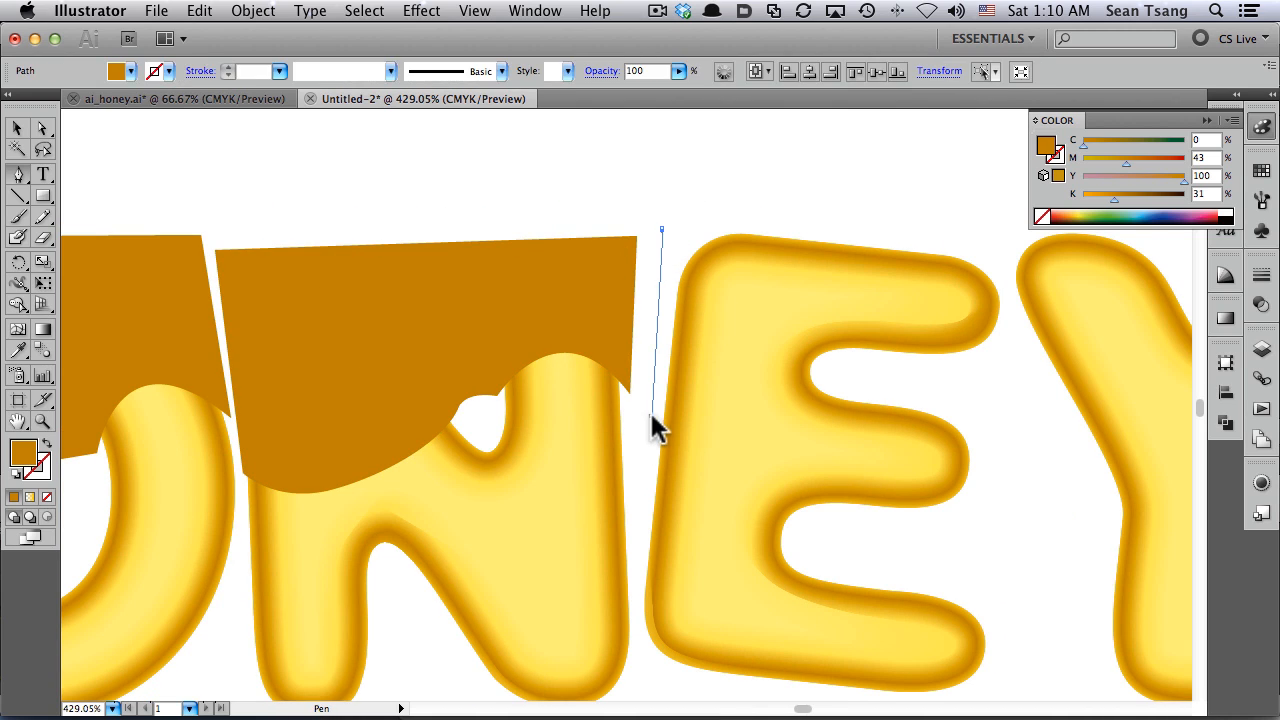
pyautogui.click(651, 415)
pyautogui.moveTo(856, 452); pyautogui.dragTo(882, 450)
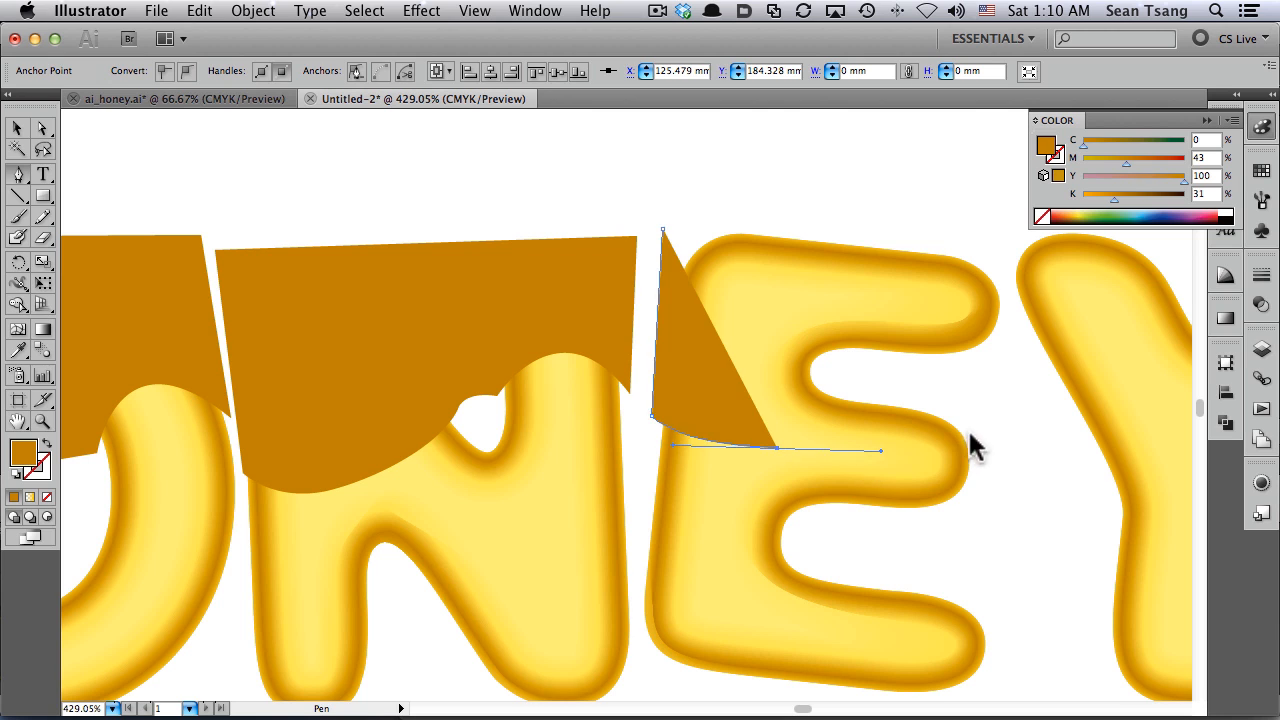
pyautogui.moveTo(975, 433); pyautogui.dragTo(1040, 462)
pyautogui.click(976, 433)
pyautogui.click(1011, 350)
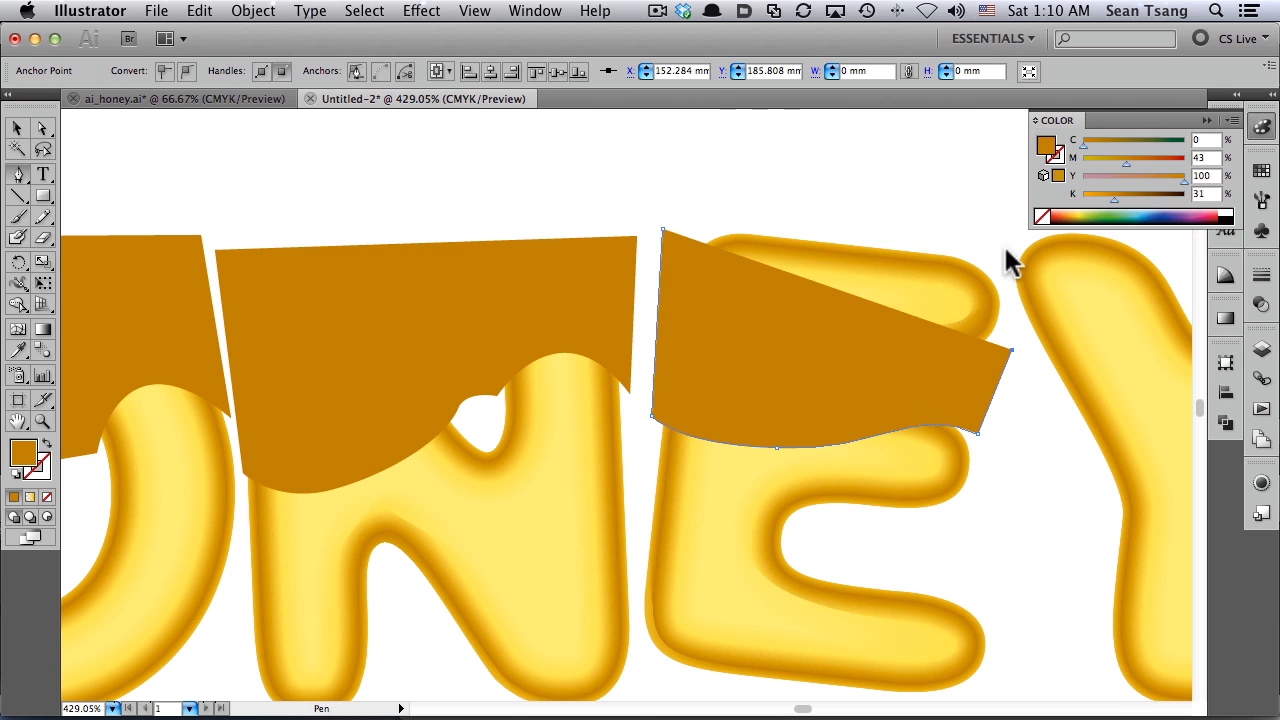
pyautogui.click(1005, 242)
pyautogui.click(661, 231)
# Draw a closed brown shape covering both arms of the Y, with a wavy lower edge across the fork, and deselect it
pyautogui.moveTo(771, 285); pyautogui.dragTo(380, 245)
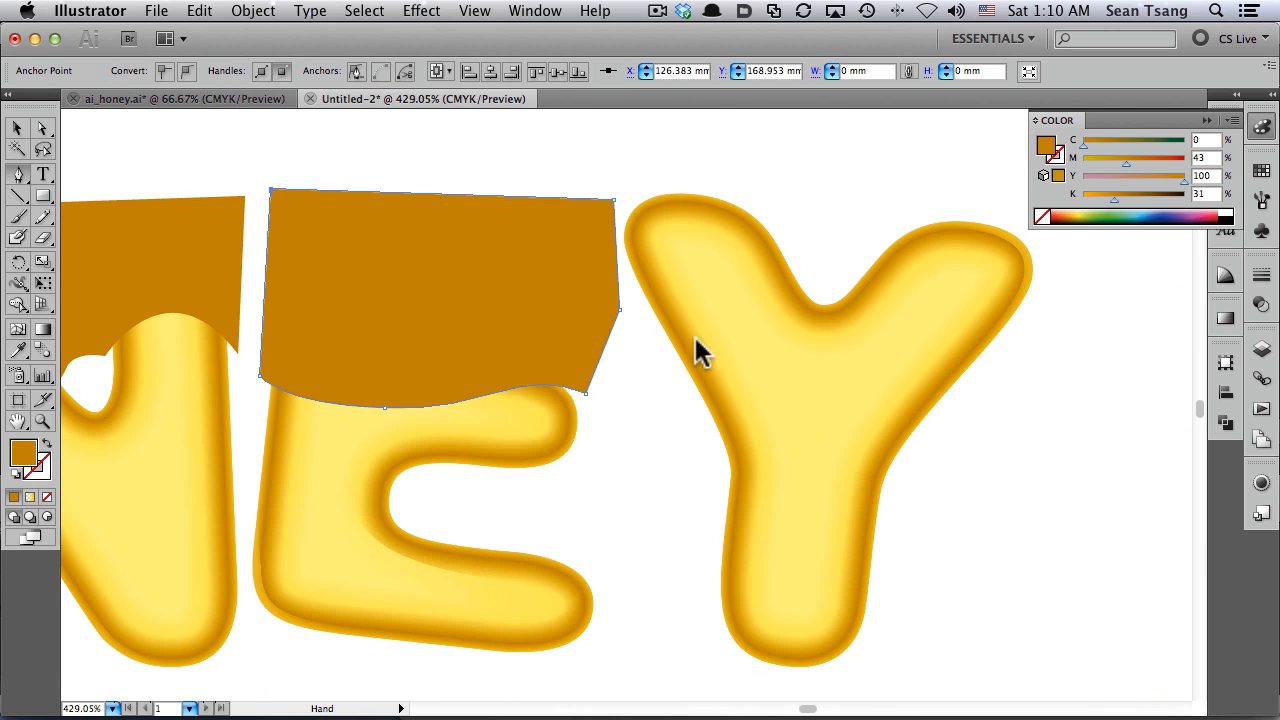
pyautogui.click(685, 388)
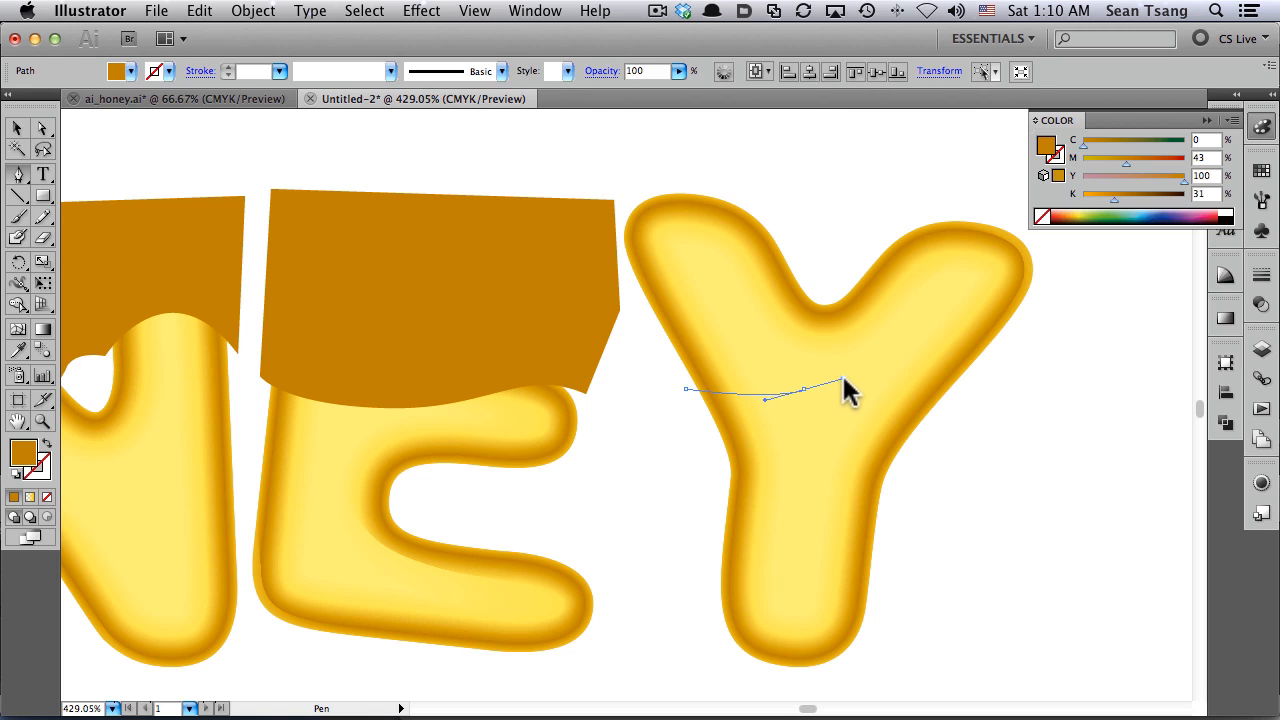
pyautogui.moveTo(960, 399); pyautogui.dragTo(1018, 445)
pyautogui.click(960, 399)
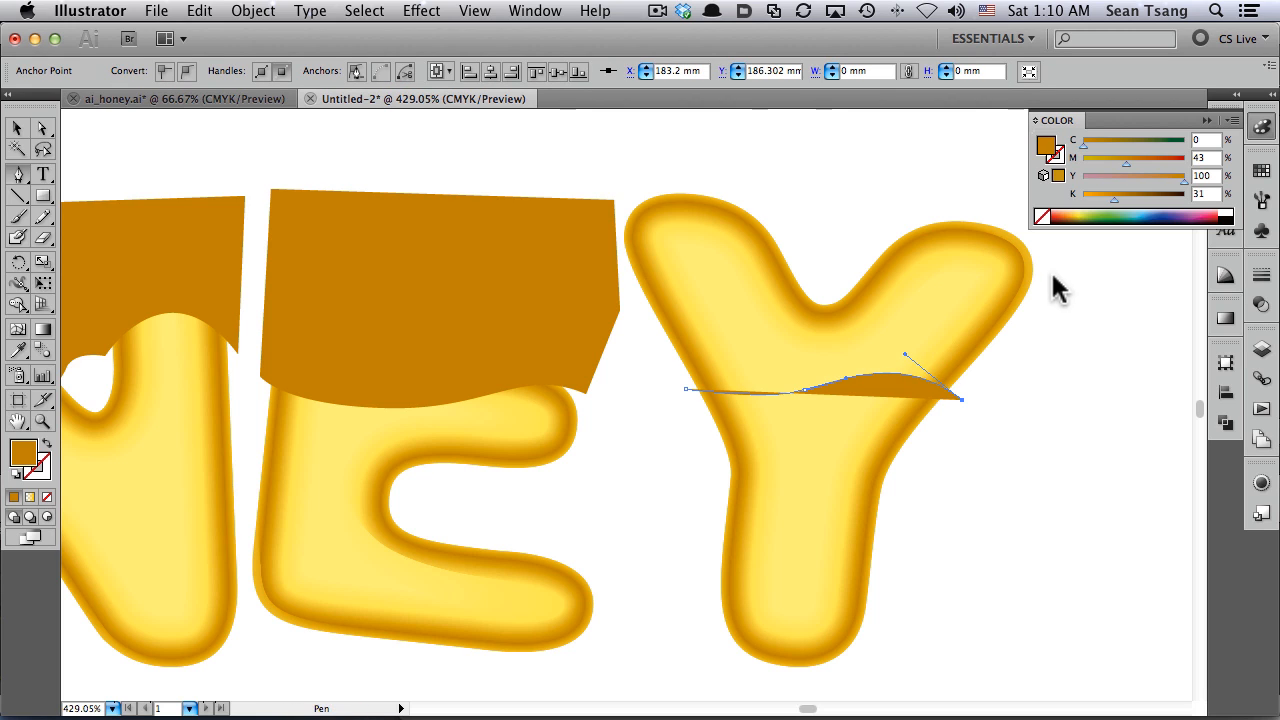
pyautogui.click(1060, 268)
pyautogui.click(1000, 176)
pyautogui.click(608, 160)
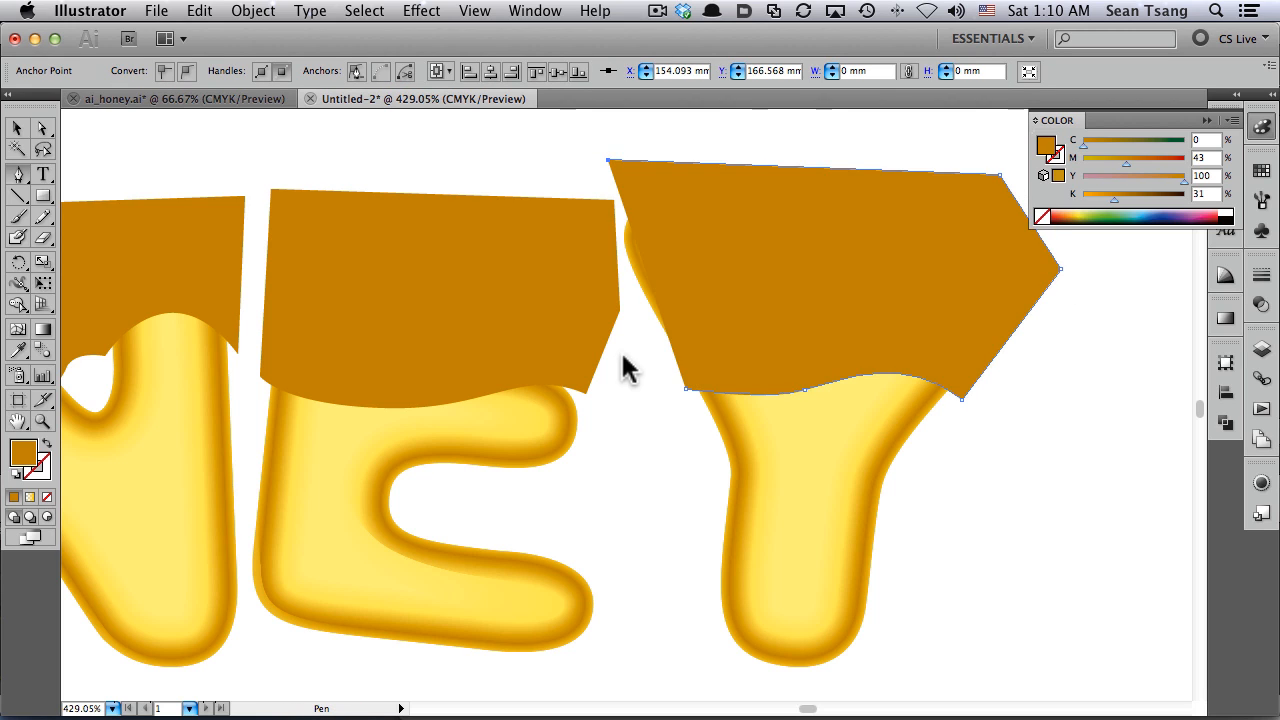
pyautogui.click(628, 350)
pyautogui.click(686, 389)
pyautogui.press('v')
pyautogui.click(726, 445)
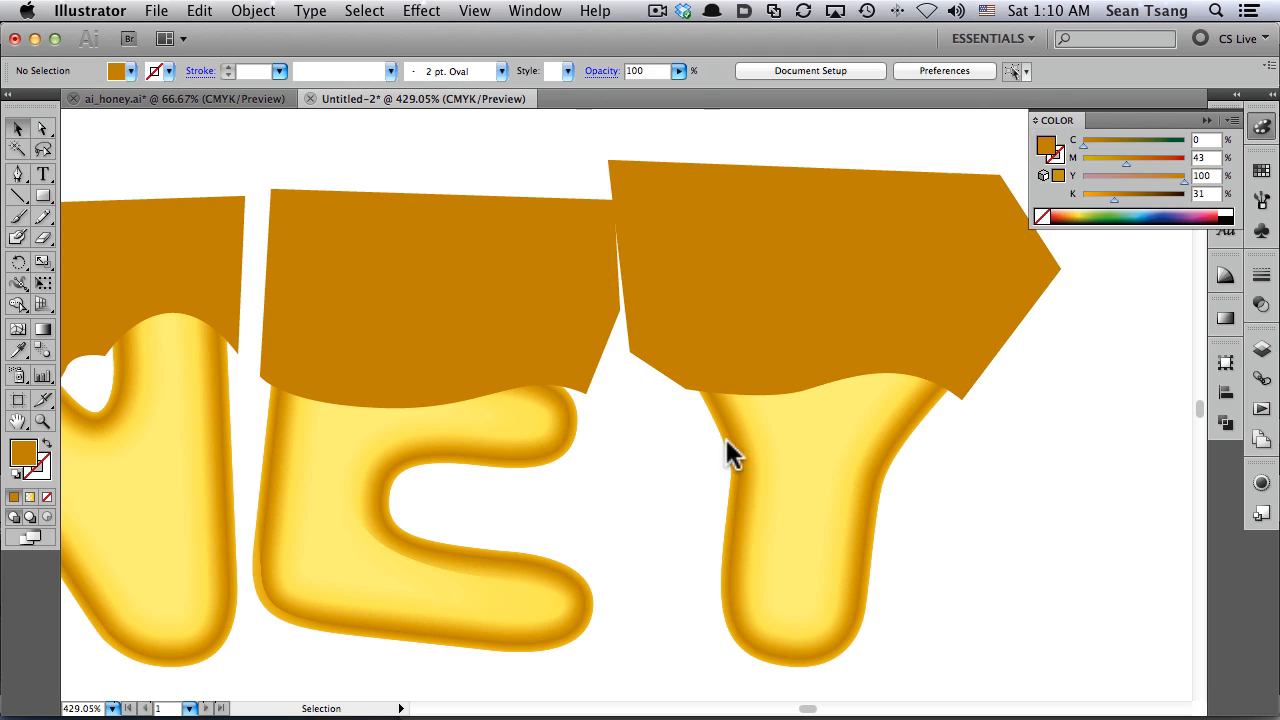
# Turn on Smart Guides and select the brown outline path within the blend of all five HONEY letters
pyautogui.moveTo(708, 378); pyautogui.dragTo(1101, 284)
pyautogui.moveTo(886, 421); pyautogui.dragTo(489, 303)
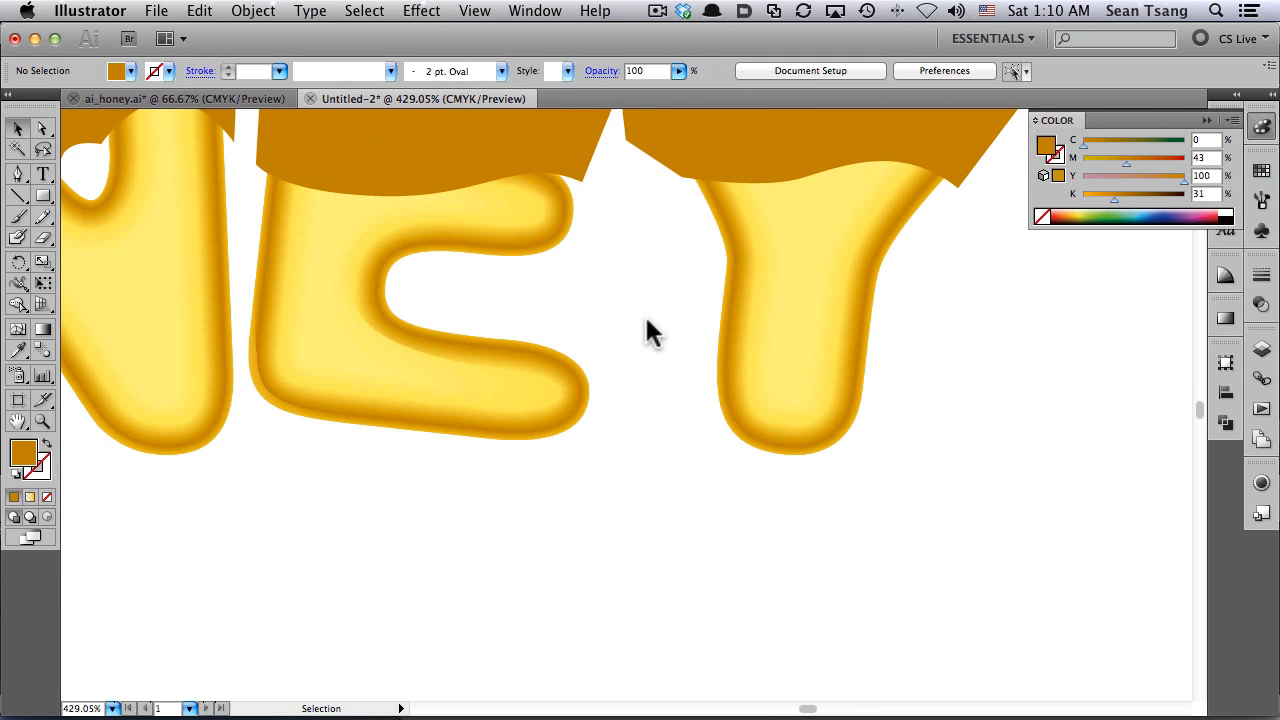
pyautogui.press('a')
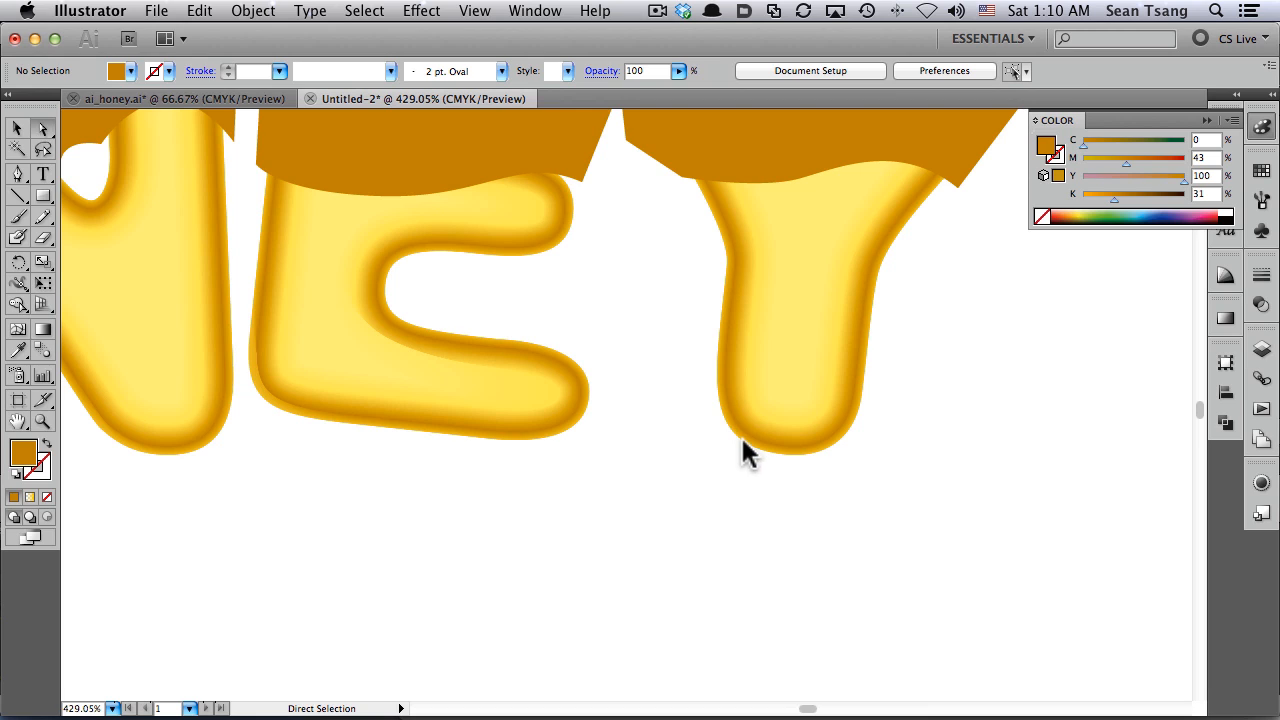
pyautogui.press('v')
pyautogui.press('super+u')
pyautogui.press('a')
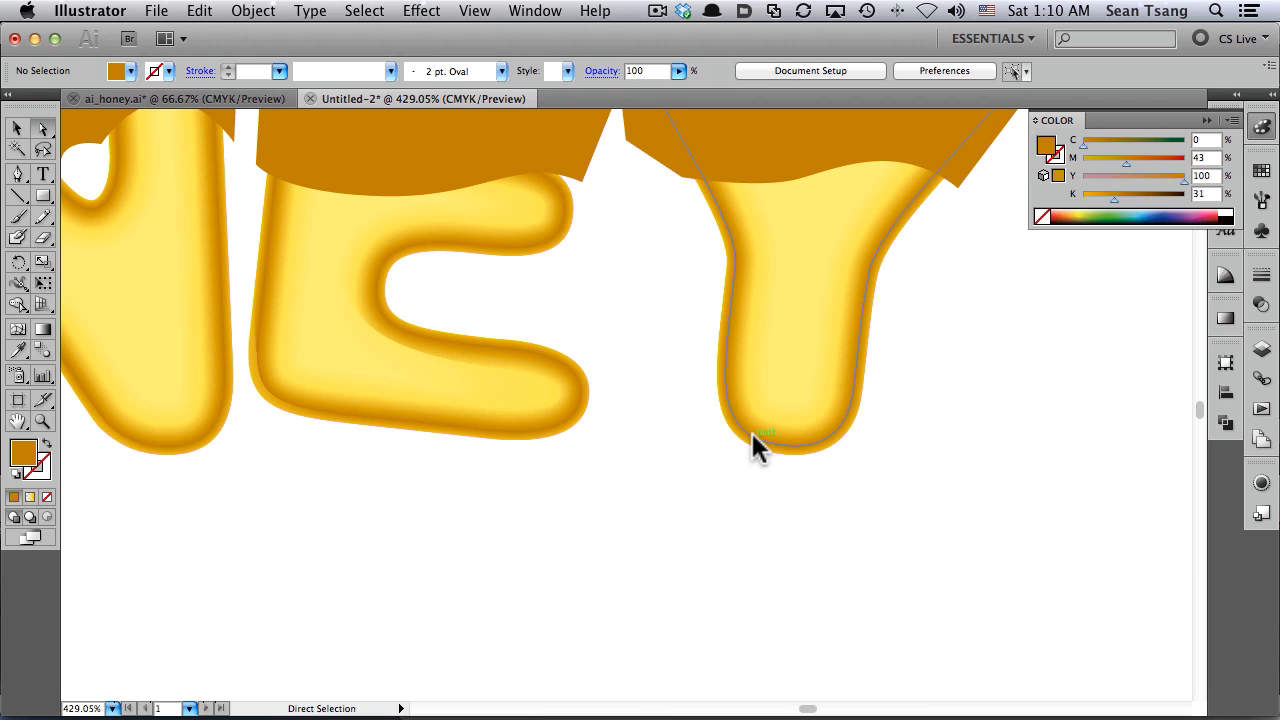
pyautogui.click(757, 442)
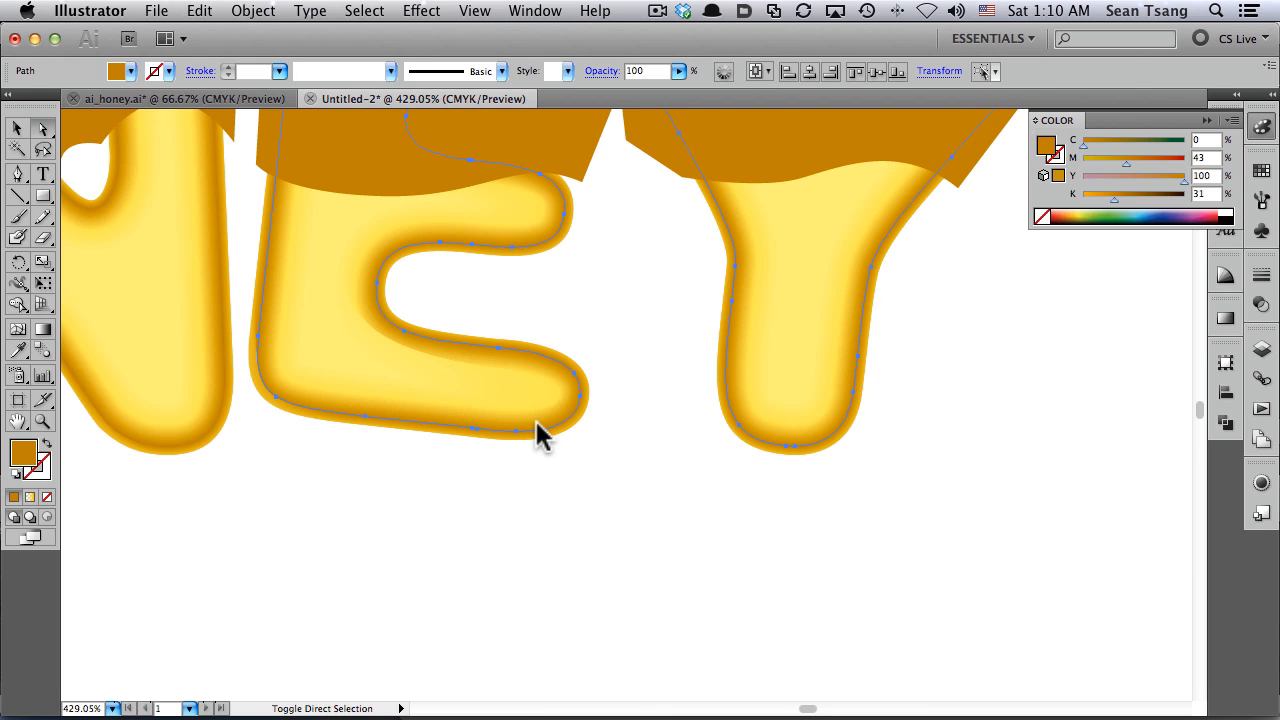
pyautogui.hscroll(-10, 540, 429)
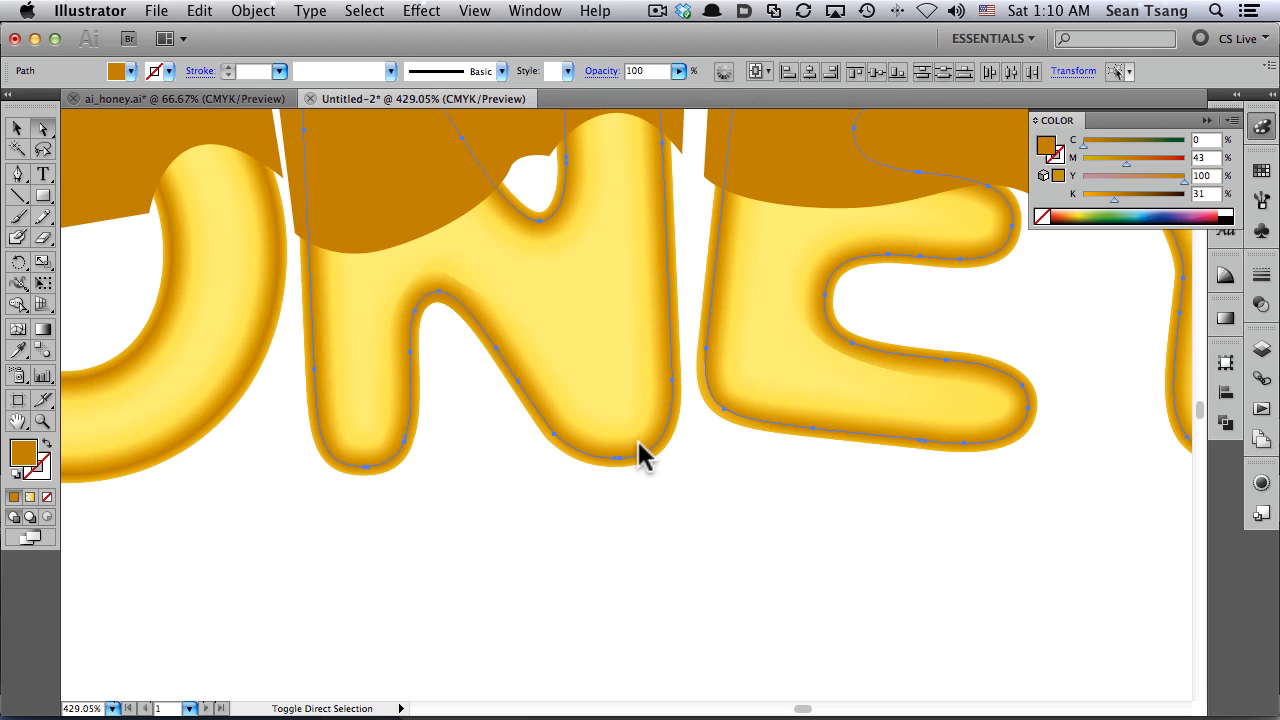
pyautogui.hscroll(-8, 535, 440)
pyautogui.click(540, 430)
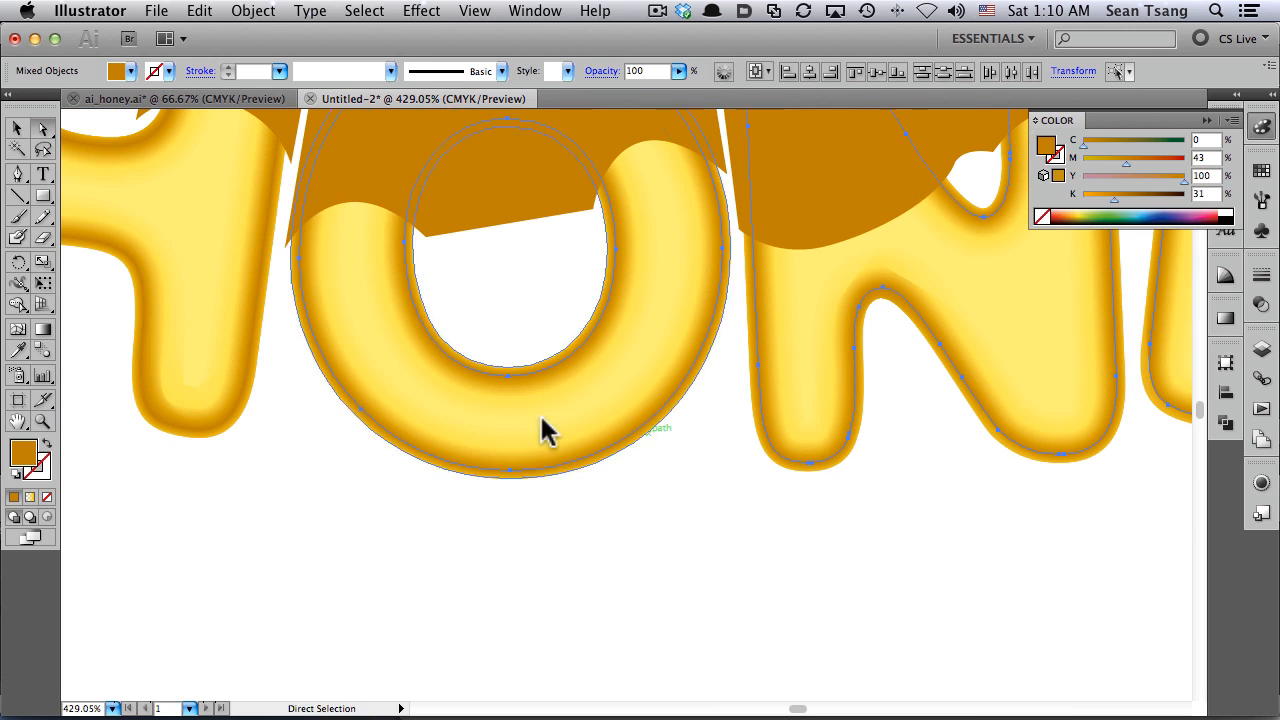
pyautogui.hscroll(-8, 545, 430)
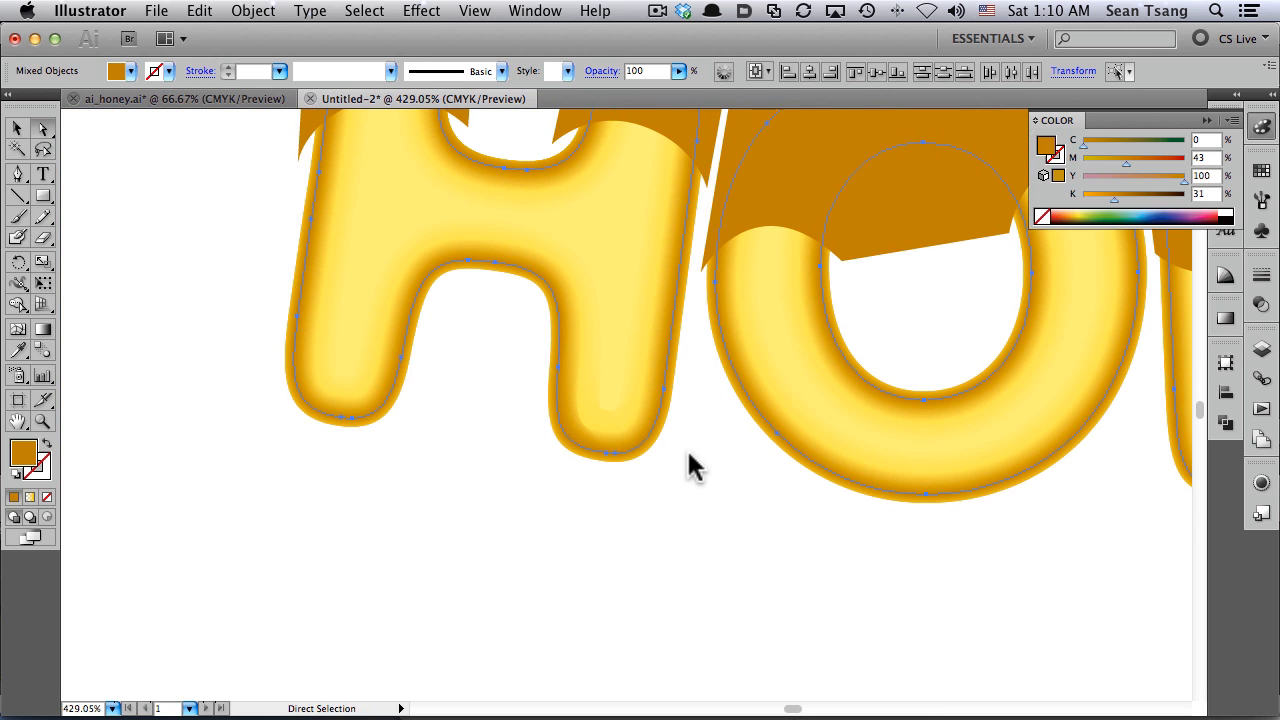
pyautogui.press('v')
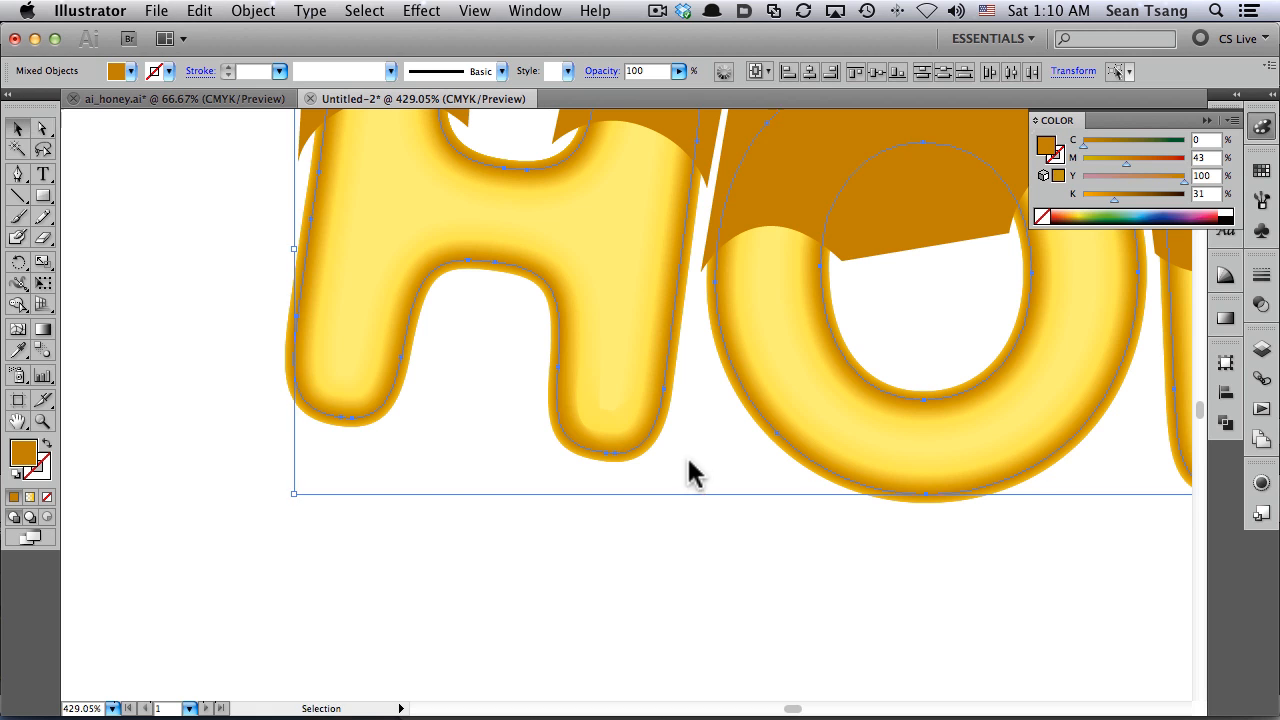
pyautogui.press('super+minus')
pyautogui.press('super+minus')
pyautogui.press('super+minus')
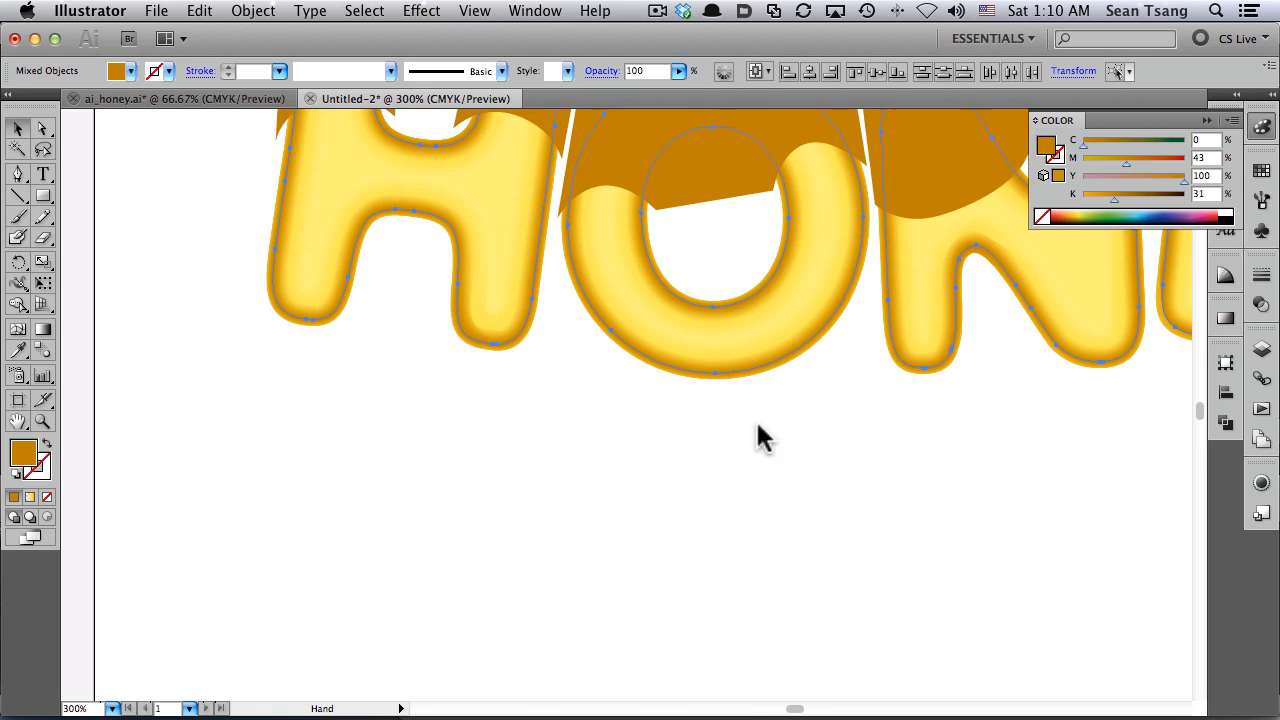
pyautogui.press('super+minus')
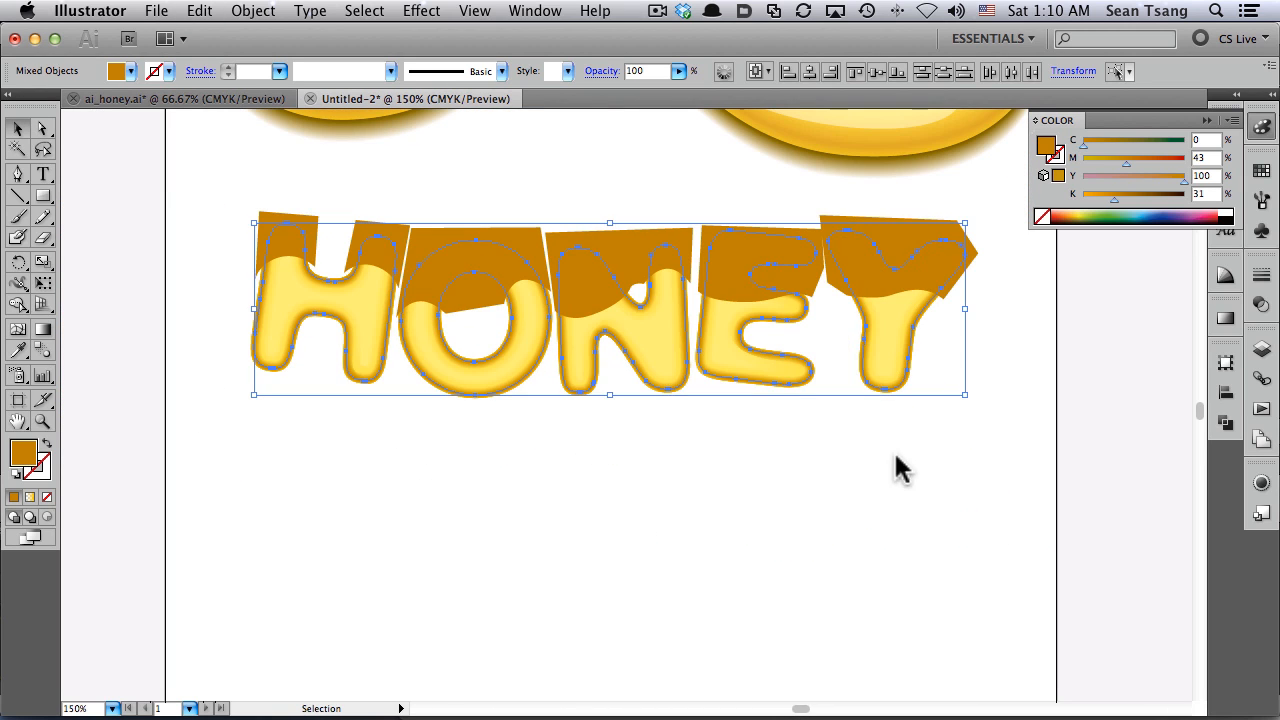
# Paste copies of the five letter outlines in front of the brown shapes, fill the copies white and deselect them
pyautogui.click(900, 466)
pyautogui.click(900, 250)
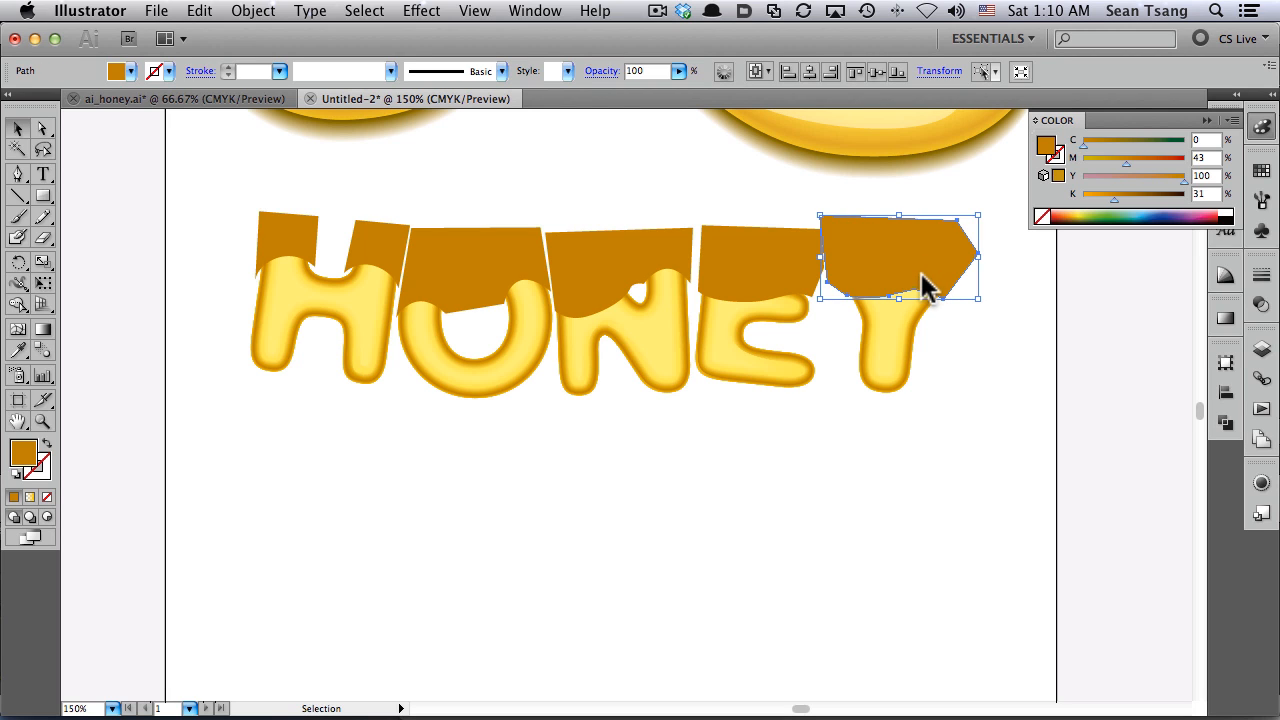
pyautogui.press('super+a')
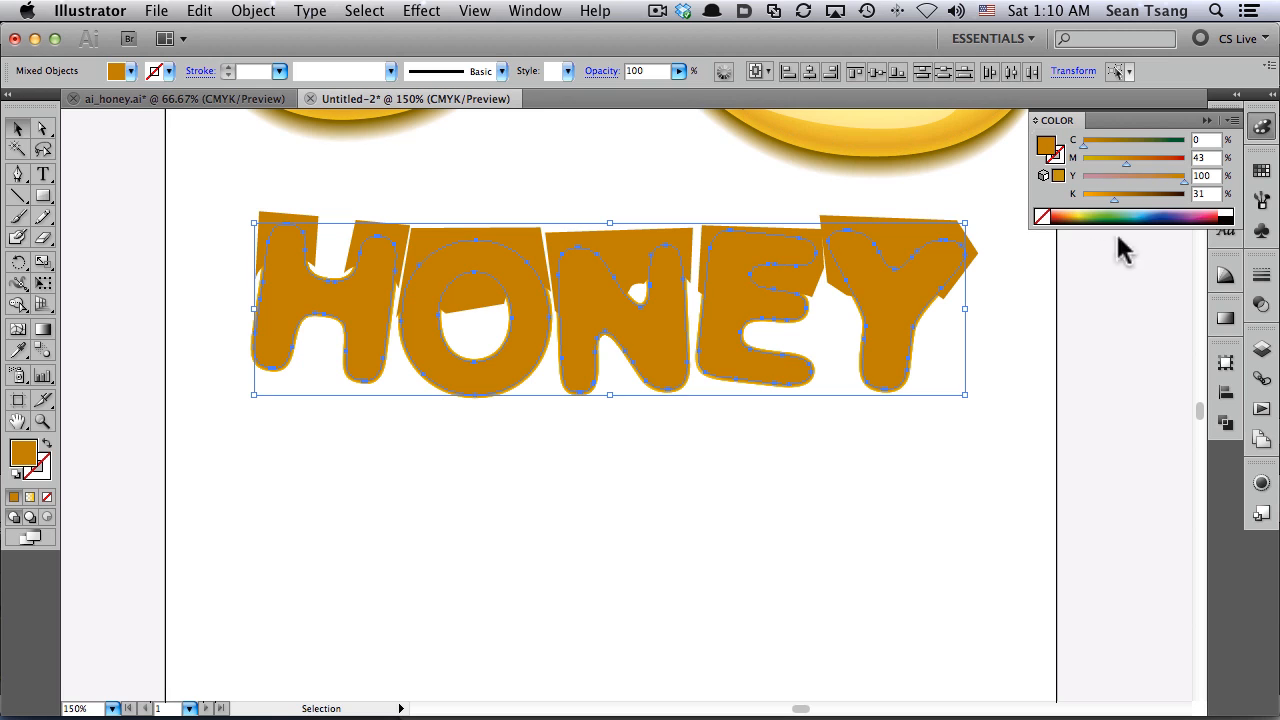
pyautogui.click(1225, 215)
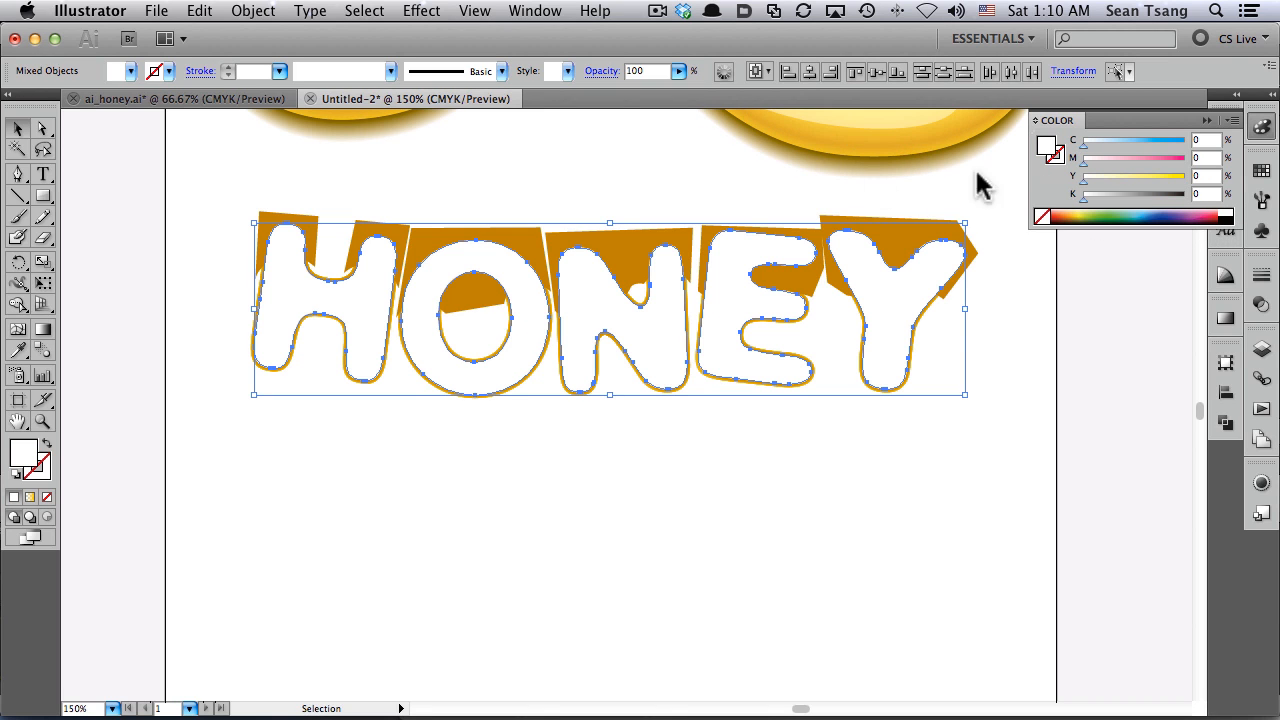
pyautogui.click(220, 170)
# Group the two brown shapes covering the upper stems of the H
pyautogui.press('super+space')
pyautogui.moveTo(221, 171); pyautogui.dragTo(632, 437)
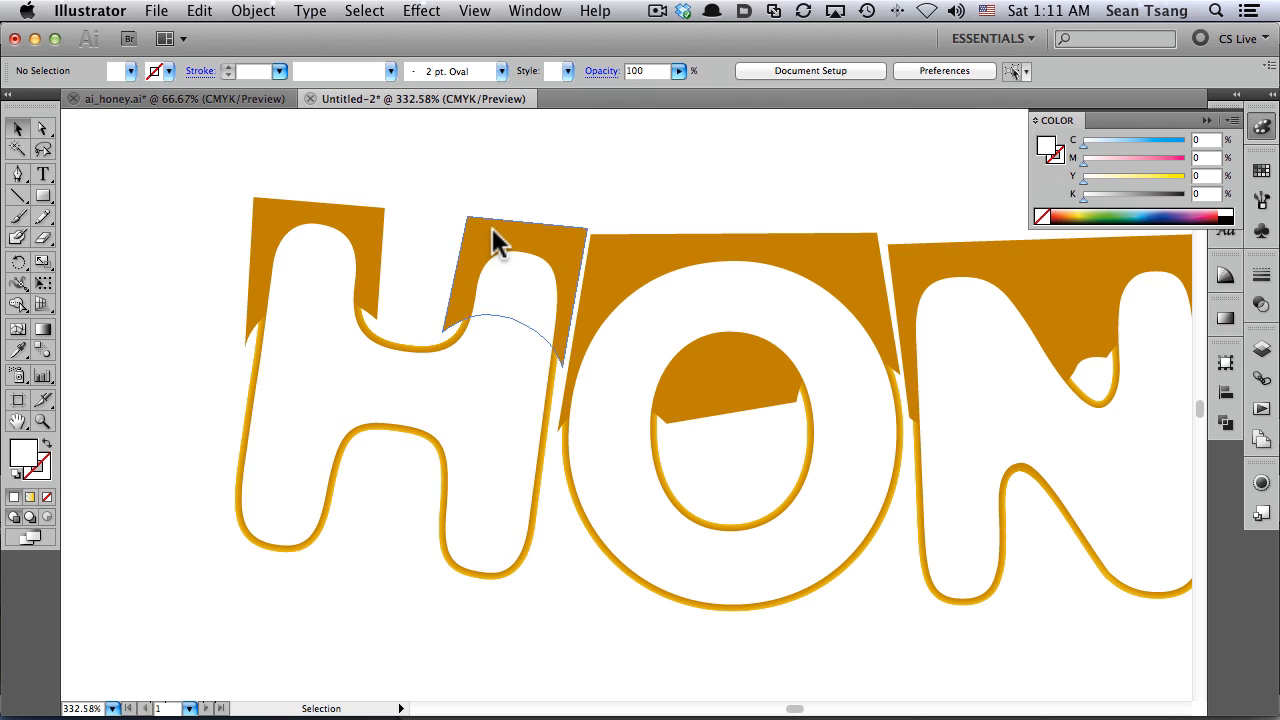
pyautogui.click(491, 228)
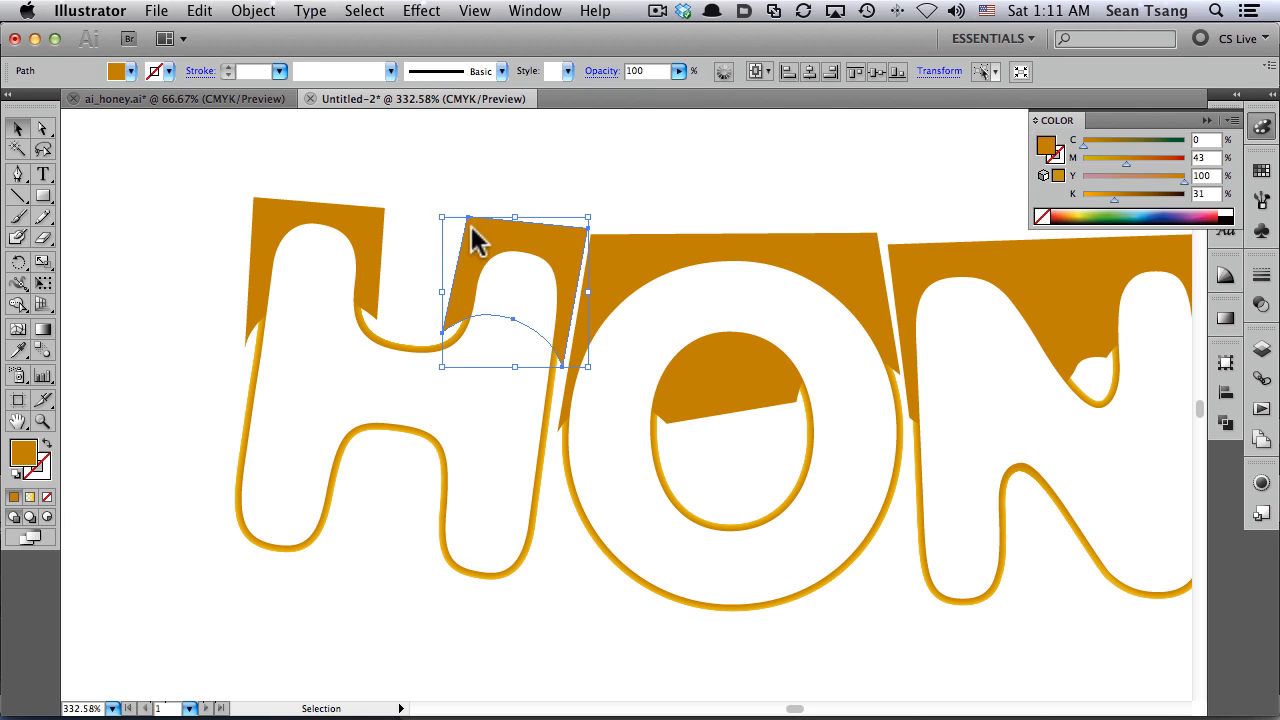
pyautogui.keyDown('shift'); pyautogui.click(375, 214); pyautogui.keyUp('shift')
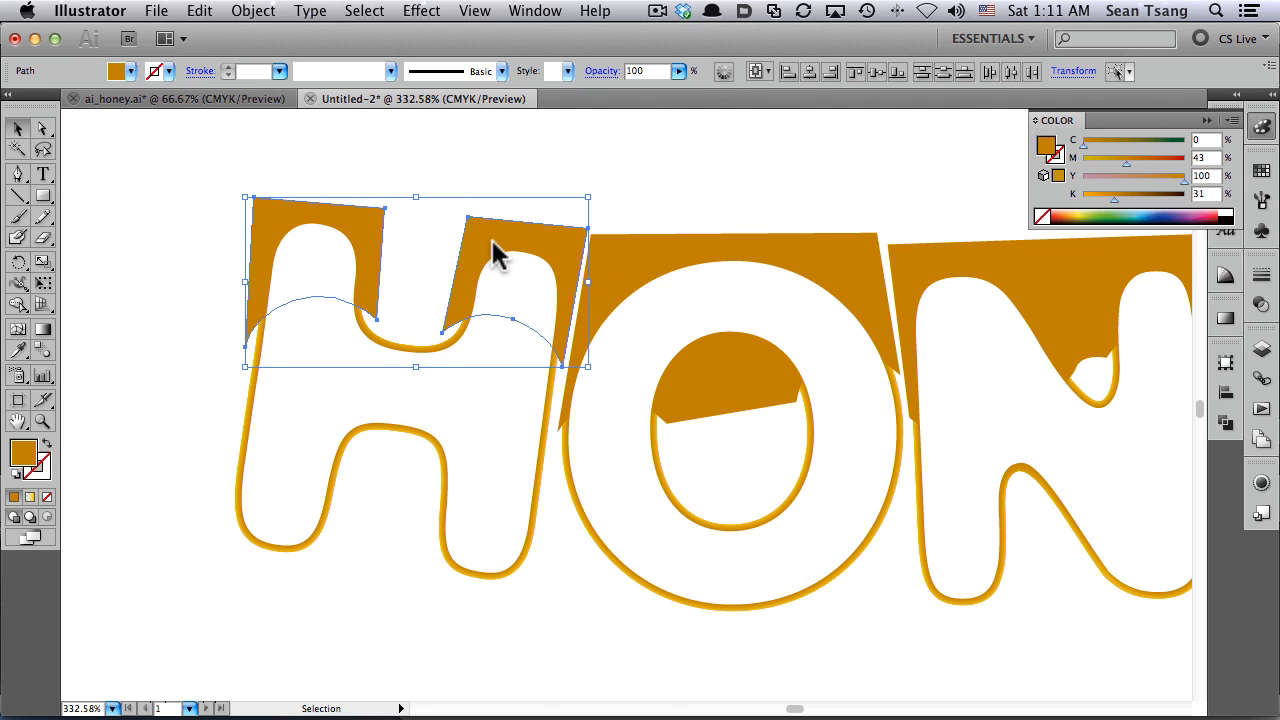
pyautogui.press('super+g')
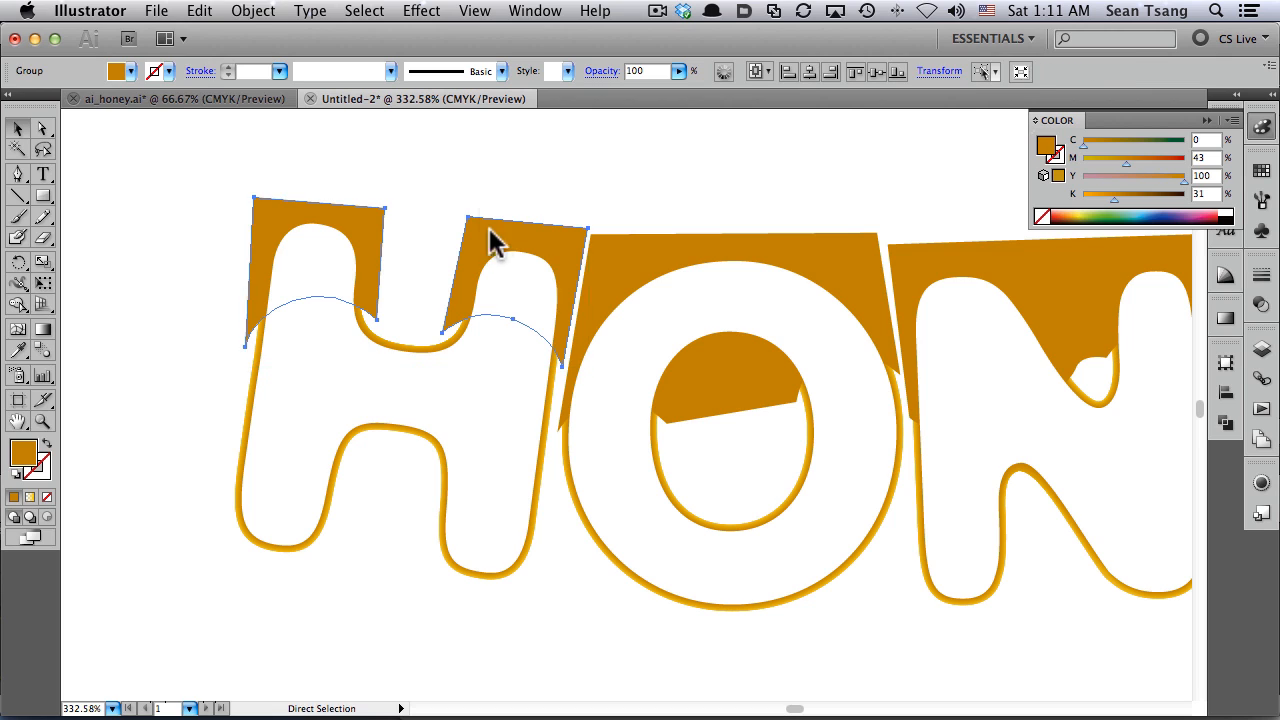
# Make an opacity mask from the white H outline and the grouped brown shapes, and deselect the result
pyautogui.press('shift')
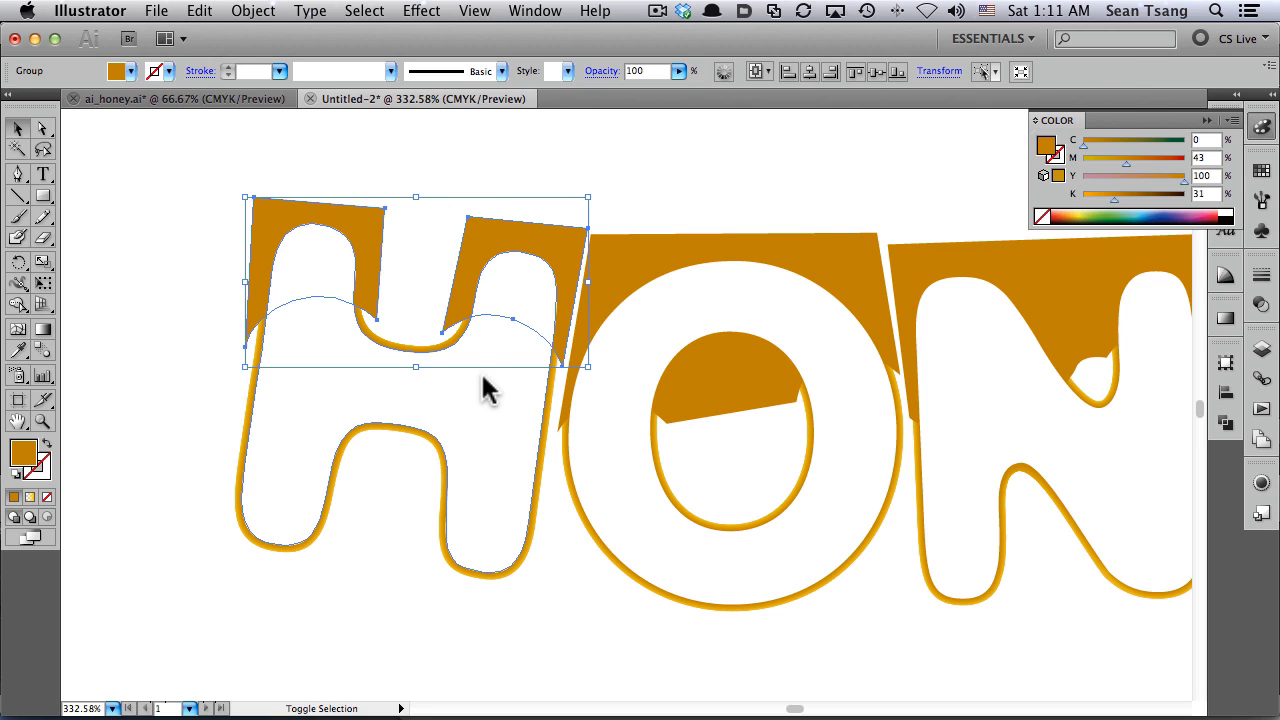
pyautogui.keyDown('shift'); pyautogui.click(487, 388); pyautogui.keyUp('shift')
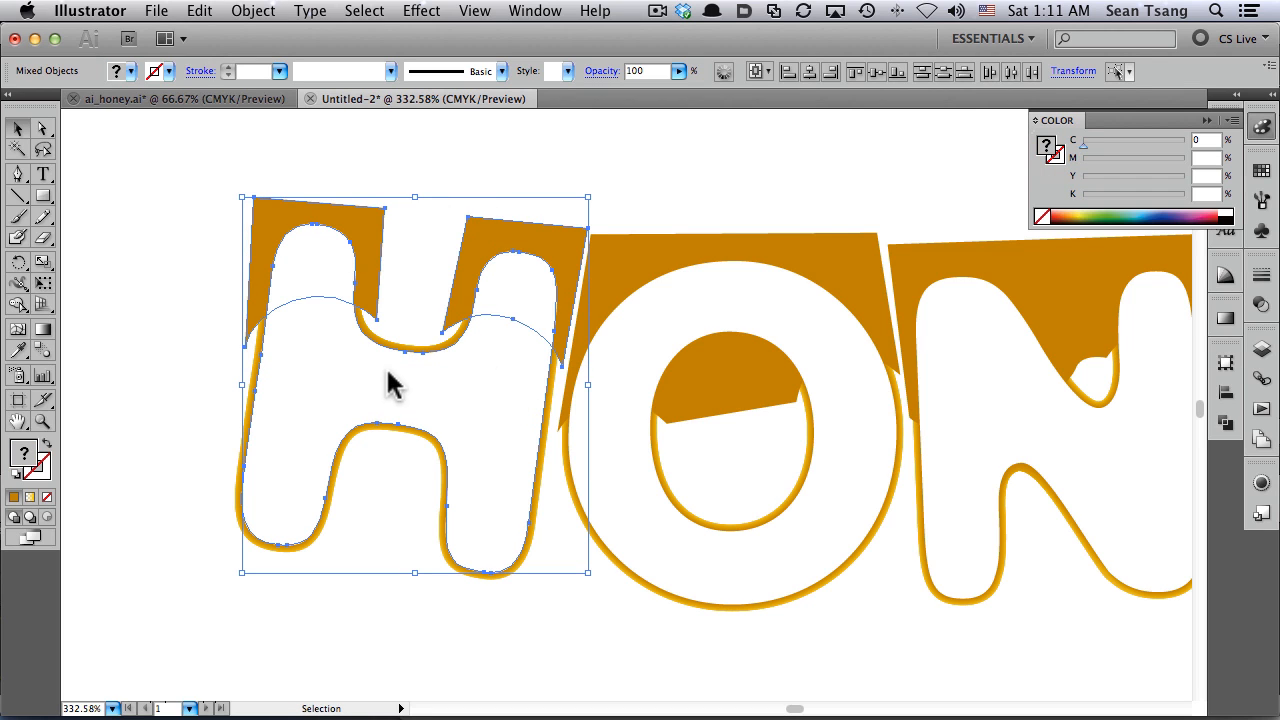
pyautogui.click(1261, 305)
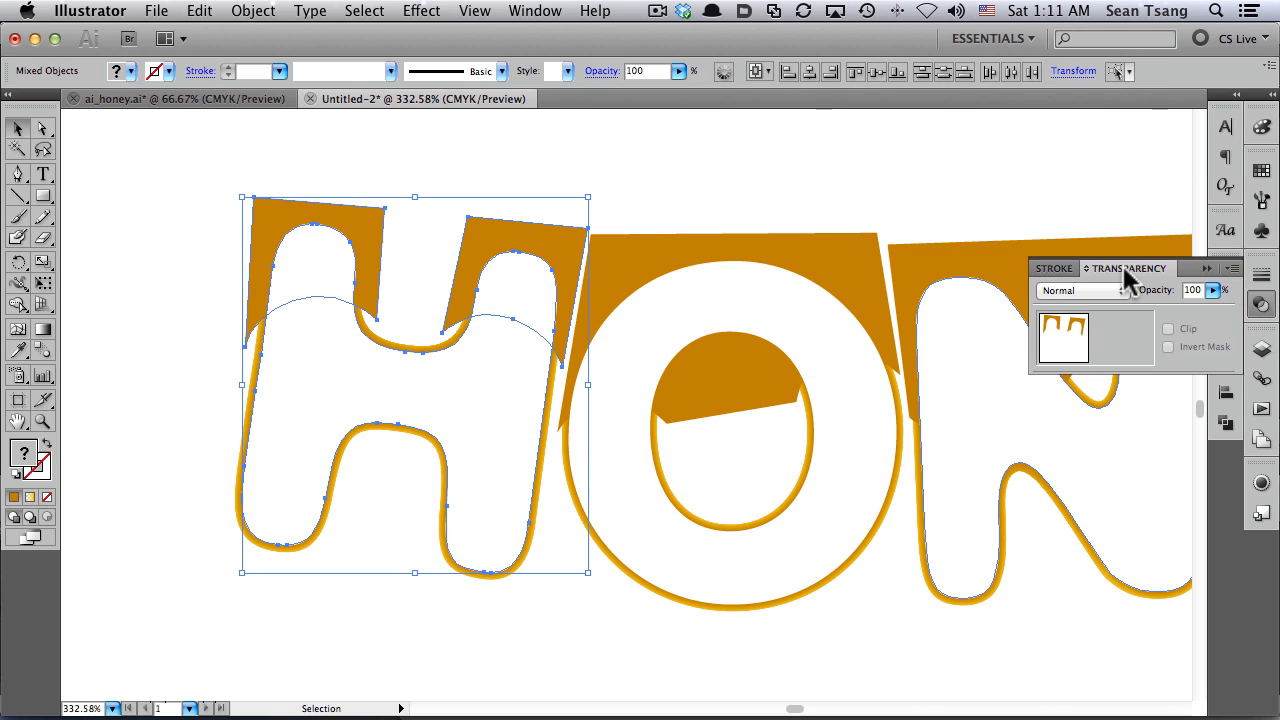
pyautogui.click(1233, 269)
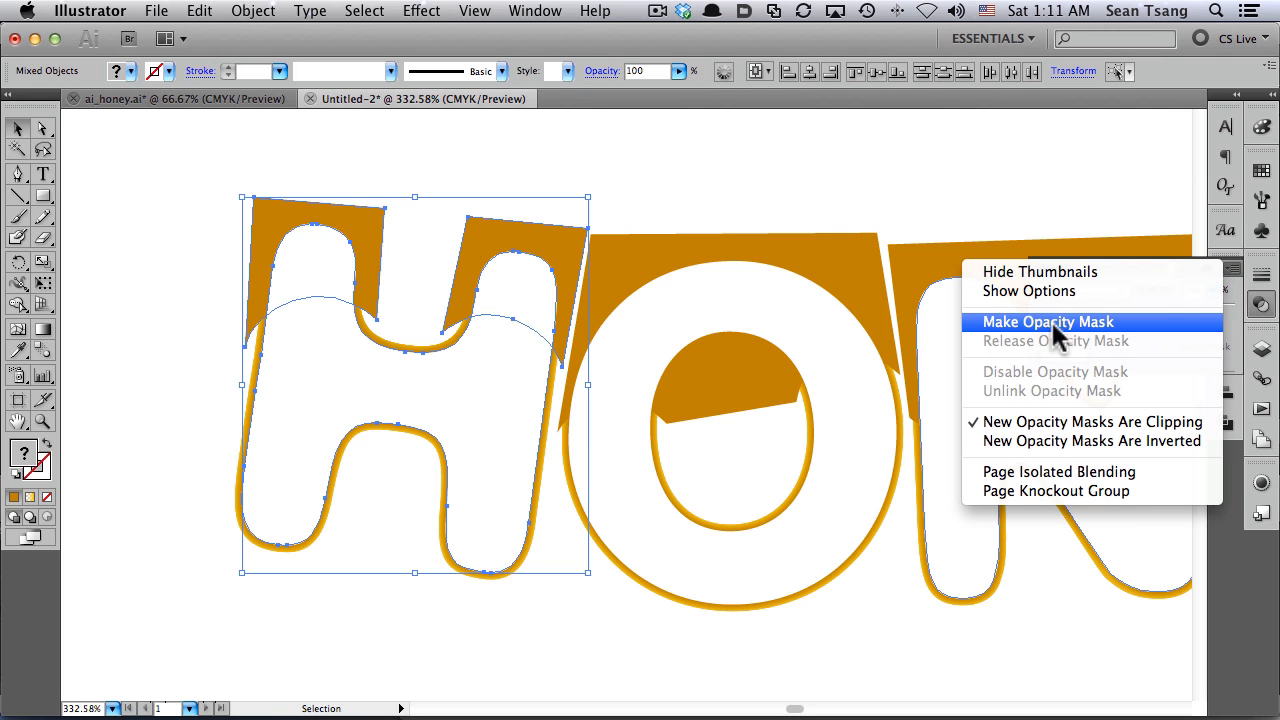
pyautogui.click(1107, 325)
pyautogui.click(717, 180)
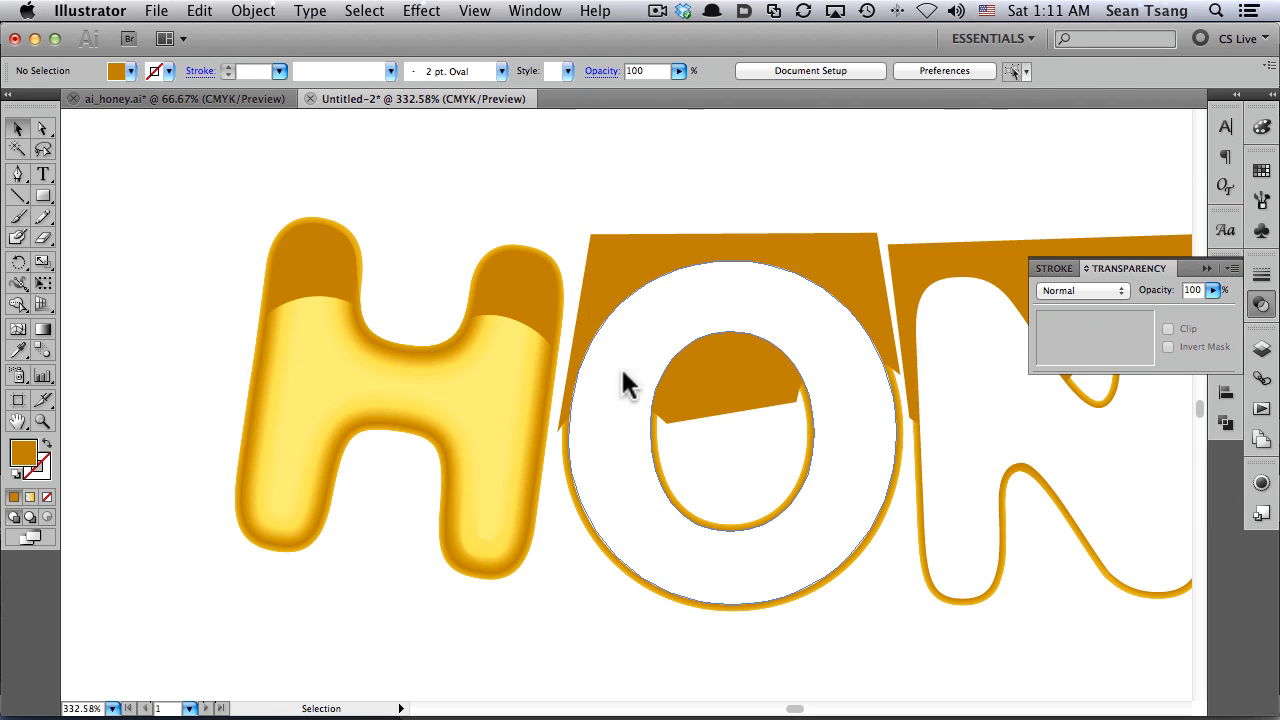
# Make an opacity mask for the O's brown shape using the white O outline
pyautogui.moveTo(786, 357); pyautogui.dragTo(632, 340)
pyautogui.click(669, 337)
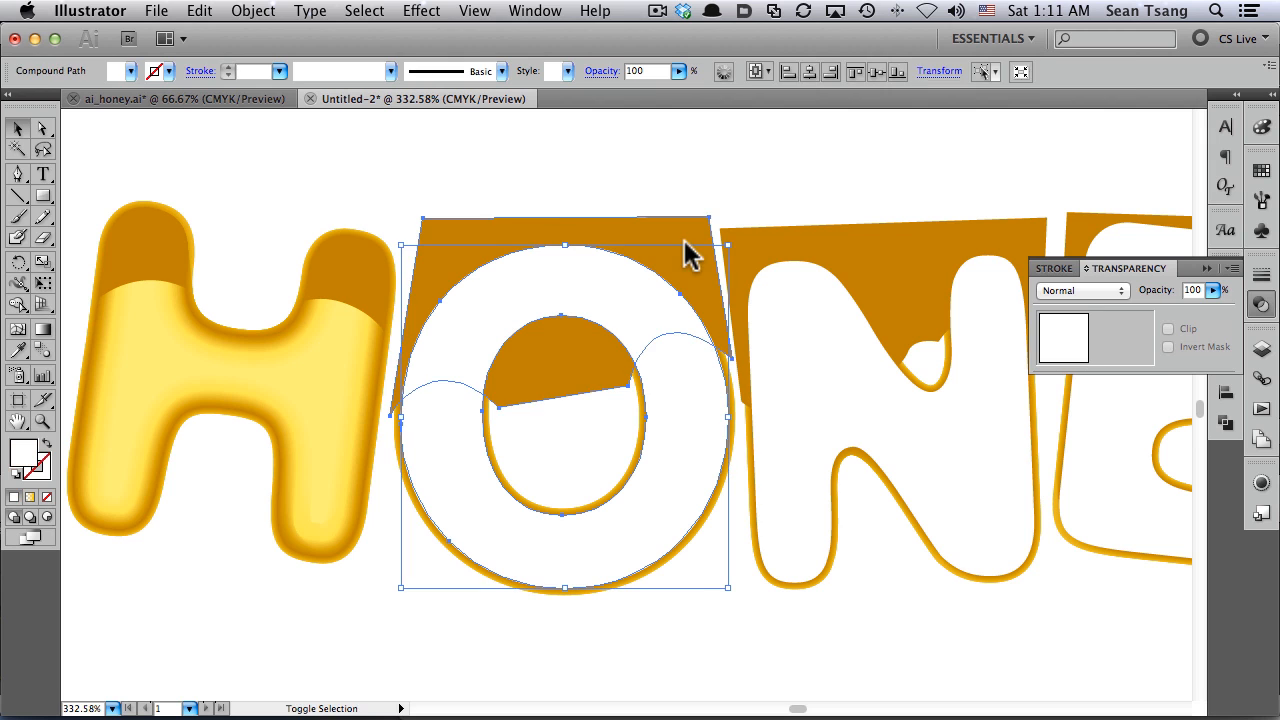
pyautogui.keyDown('shift'); pyautogui.click(686, 251); pyautogui.keyUp('shift')
pyautogui.click(1233, 268)
pyautogui.click(1057, 323)
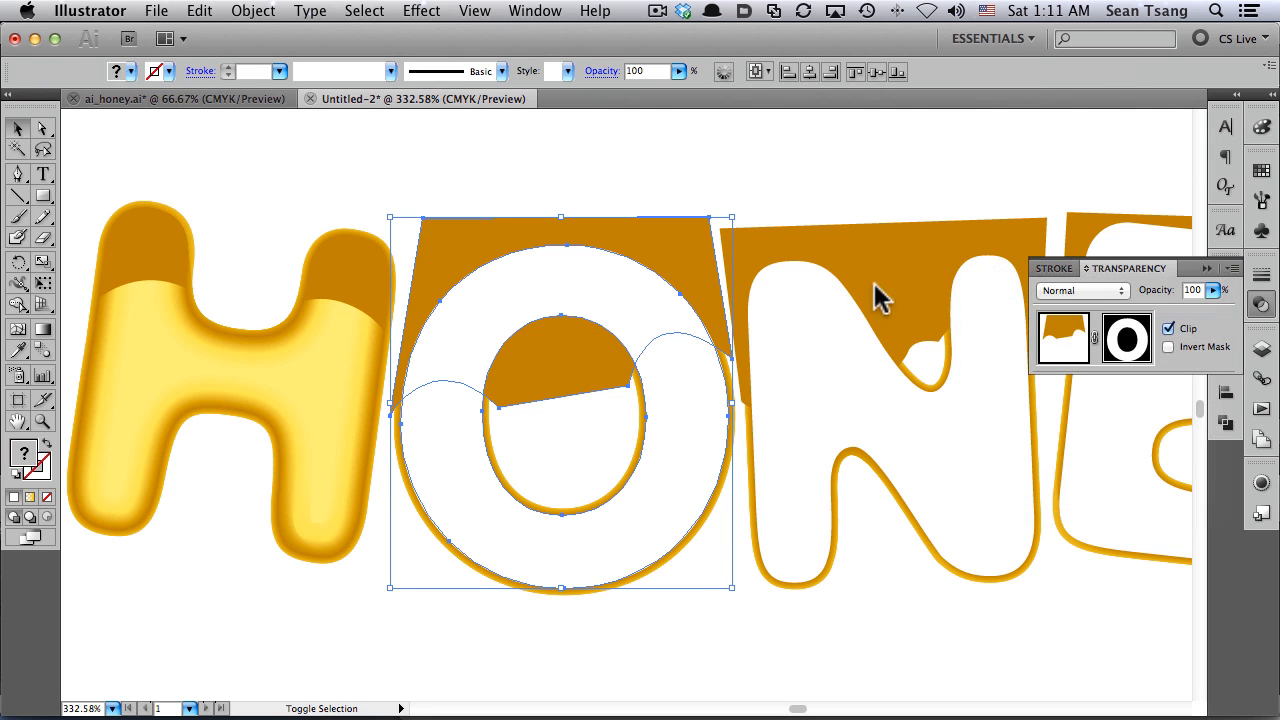
# Make an opacity mask for the N's brown shape using the white N outline
pyautogui.click(829, 277)
pyautogui.keyDown('shift'); pyautogui.click(829, 268); pyautogui.keyUp('shift')
pyautogui.click(1233, 268)
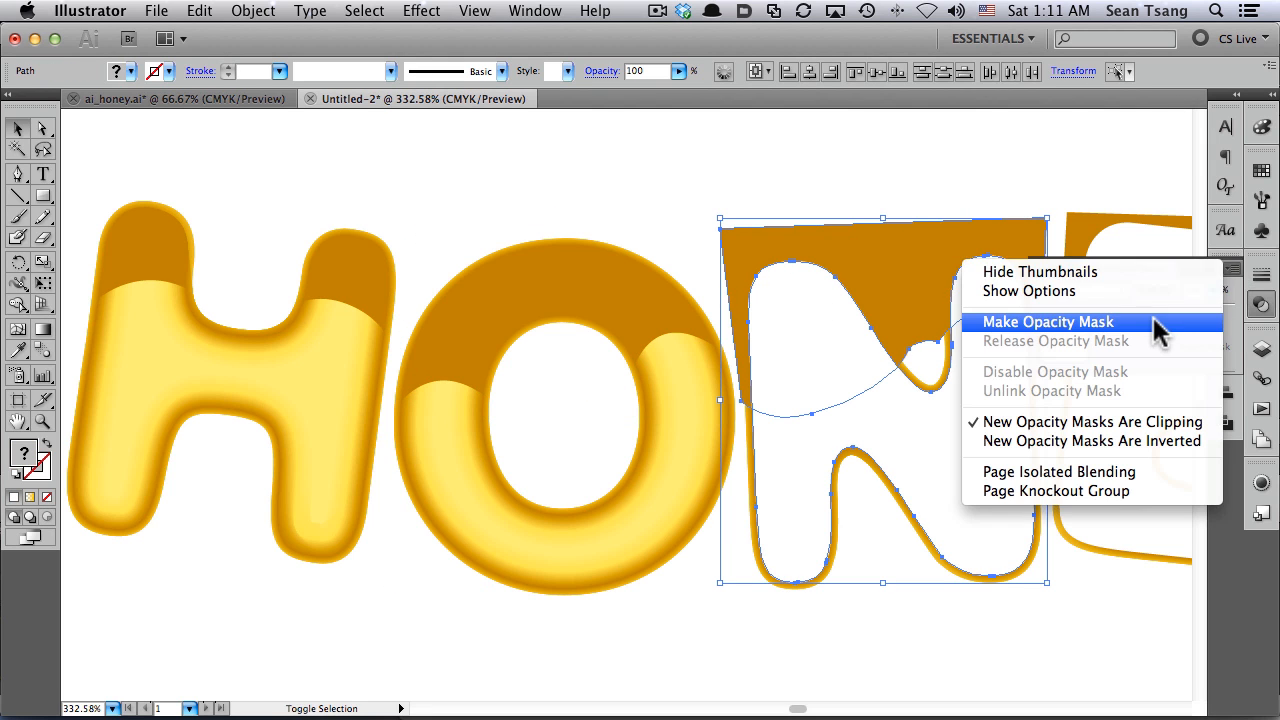
pyautogui.click(1222, 323)
# Make an opacity mask for the E's brown shape using the white E outline
pyautogui.moveTo(915, 190); pyautogui.dragTo(529, 119)
pyautogui.click(791, 217)
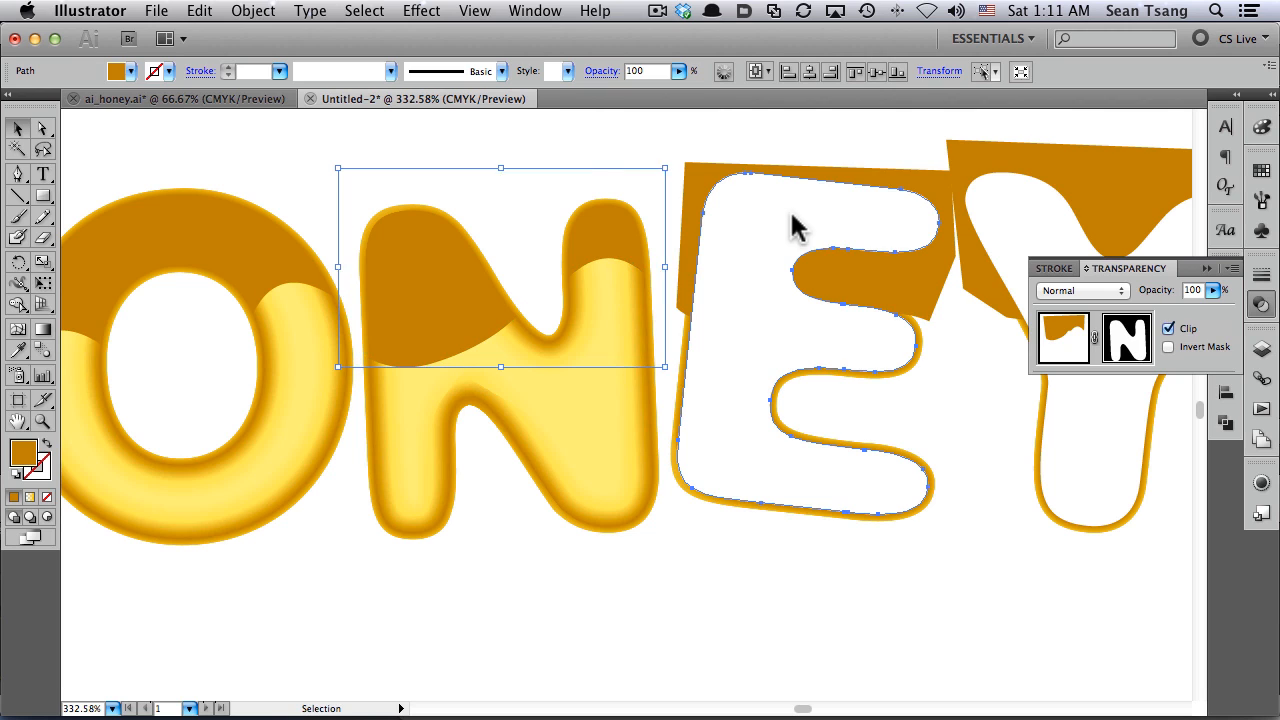
pyautogui.keyDown('shift'); pyautogui.click(914, 289); pyautogui.keyUp('shift')
pyautogui.click(1233, 268)
pyautogui.click(1045, 331)
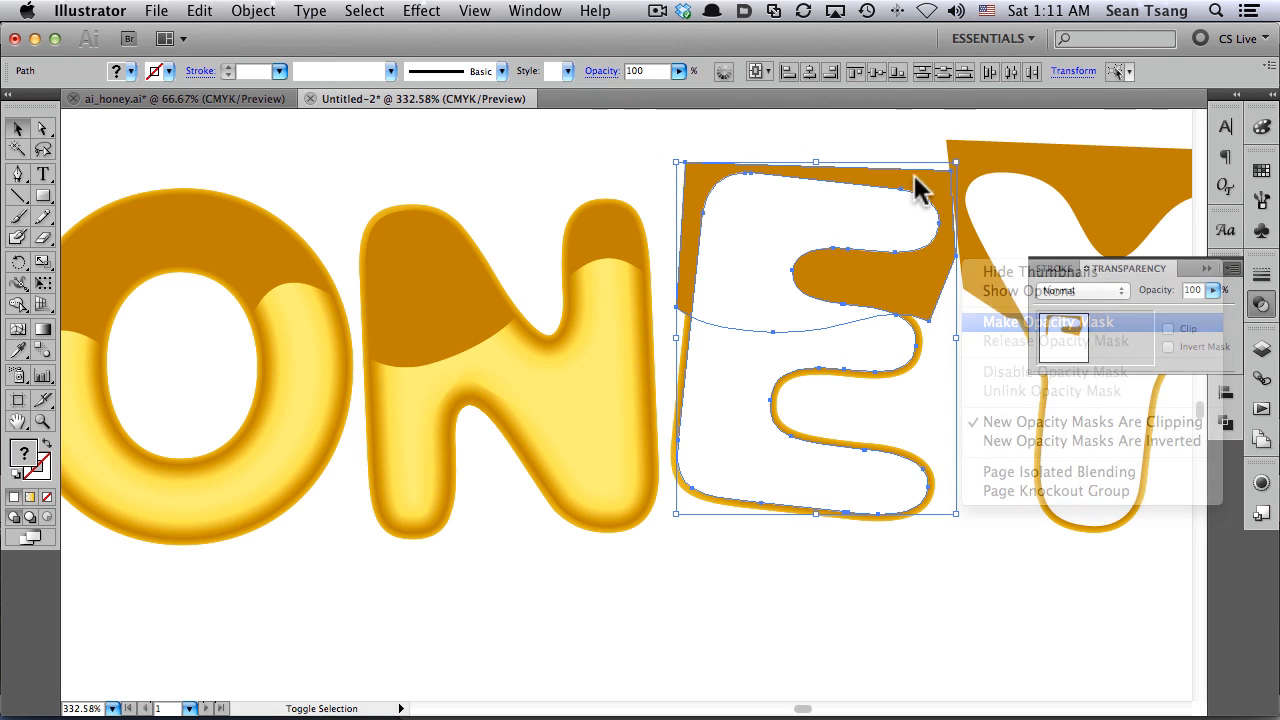
# Make an opacity mask for the Y's brown shape using the white Y outline, and deselect it
pyautogui.hscroll(6, 749, 191)
pyautogui.click(700, 229)
pyautogui.keyDown('shift'); pyautogui.click(800, 163); pyautogui.keyUp('shift')
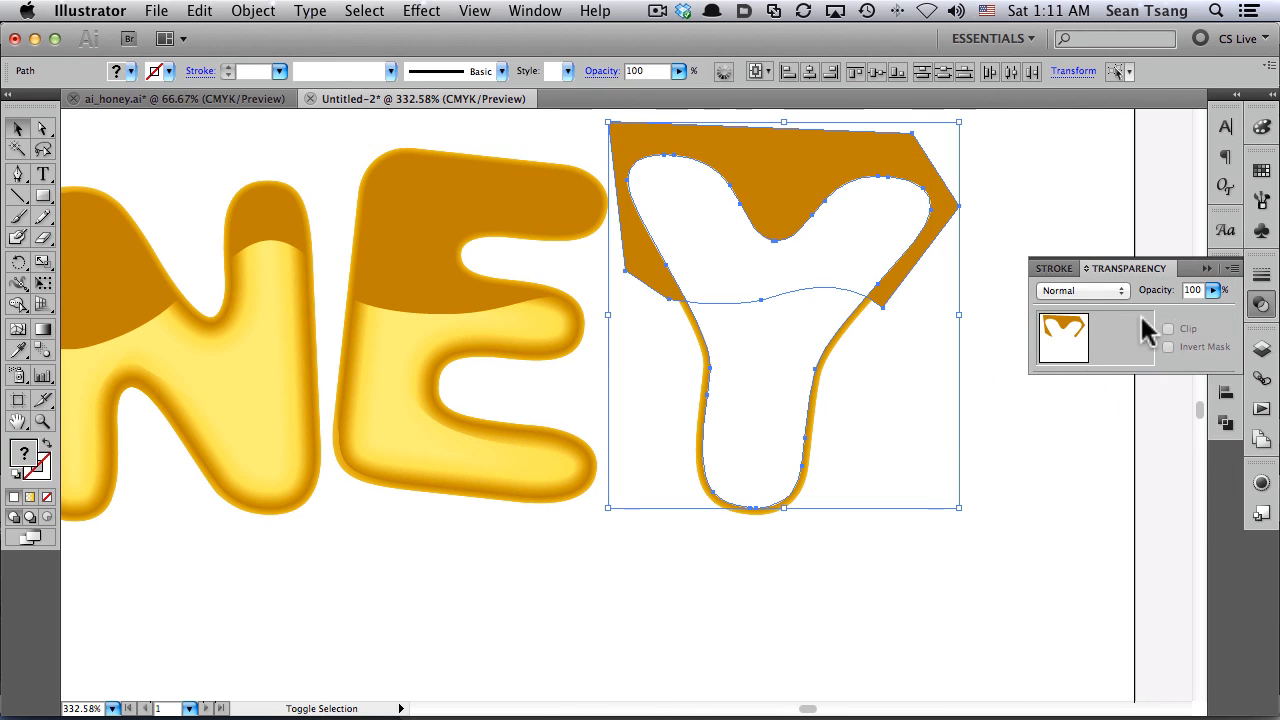
pyautogui.click(1233, 268)
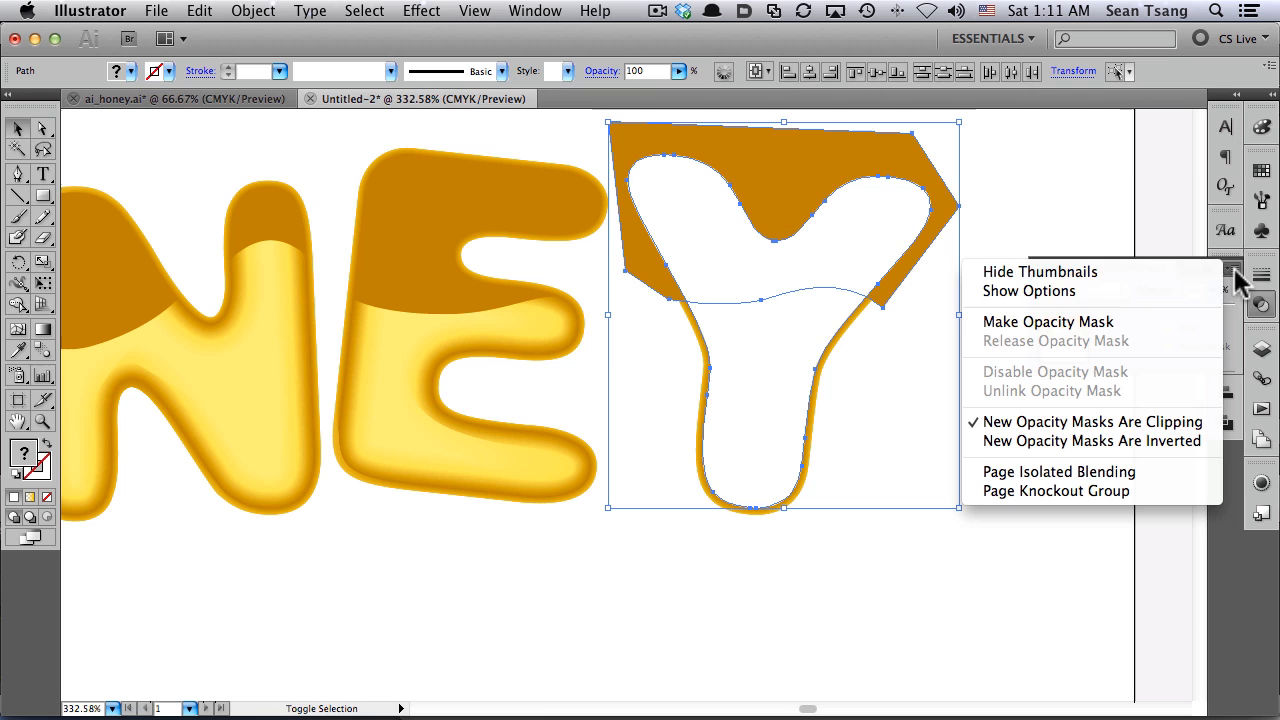
pyautogui.click(1180, 324)
pyautogui.click(1075, 185)
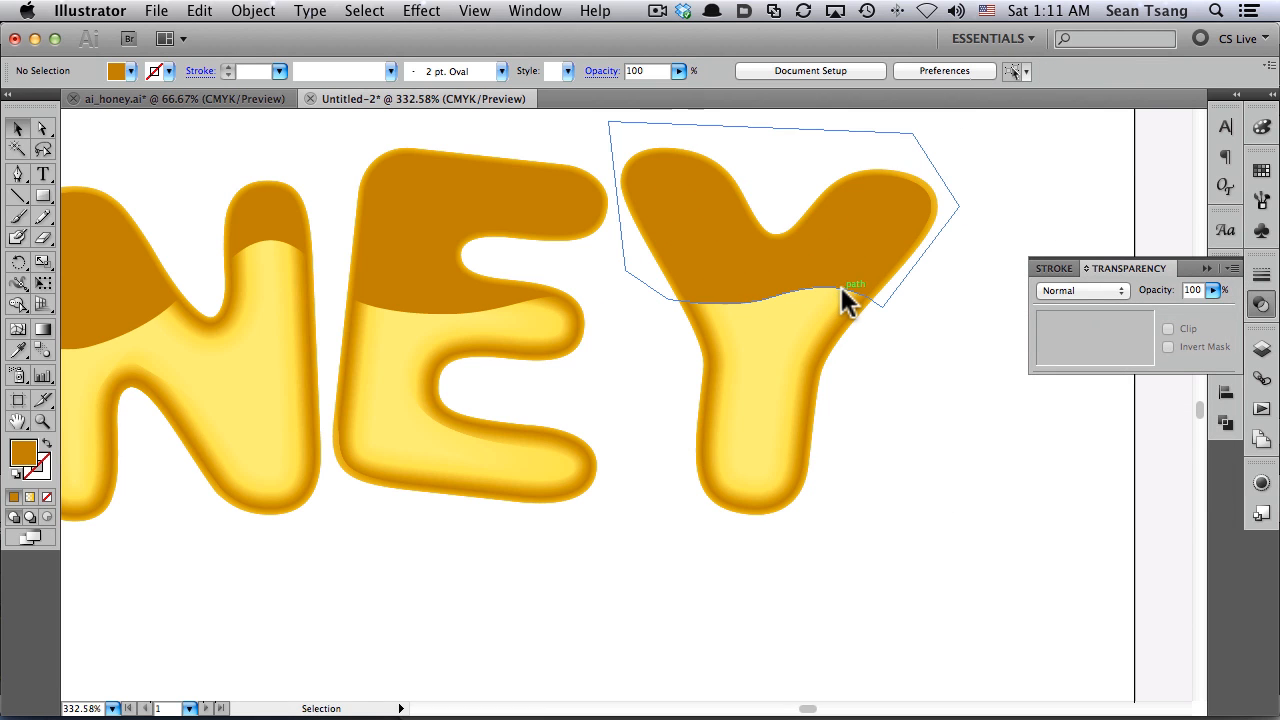
# Fill the brown highlight shapes on all HONEY letters with the transparent-to-orange linear gradient
pyautogui.press('a')
pyautogui.click(823, 266)
pyautogui.hscroll(-5, 774, 280)
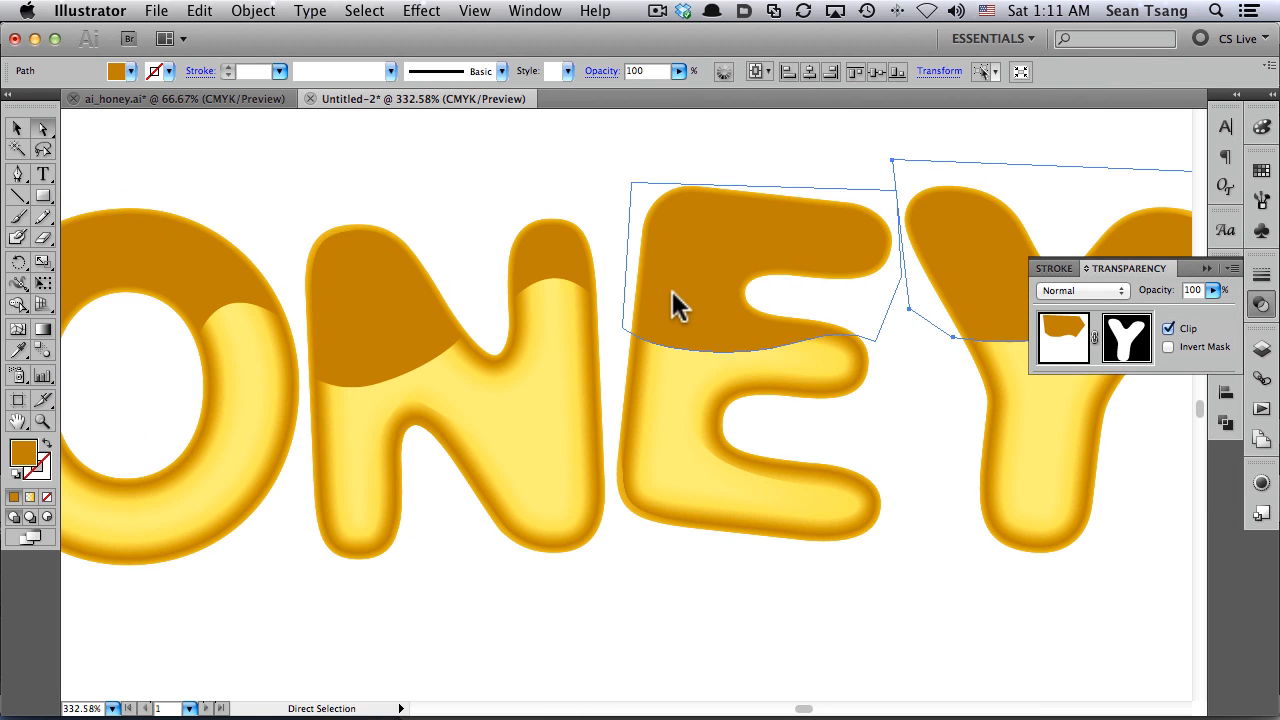
pyautogui.keyDown('shift'); pyautogui.click(718, 335); pyautogui.keyUp('shift')
pyautogui.hscroll(-5, 760, 320)
pyautogui.keyDown('shift'); pyautogui.click(787, 270); pyautogui.keyUp('shift')
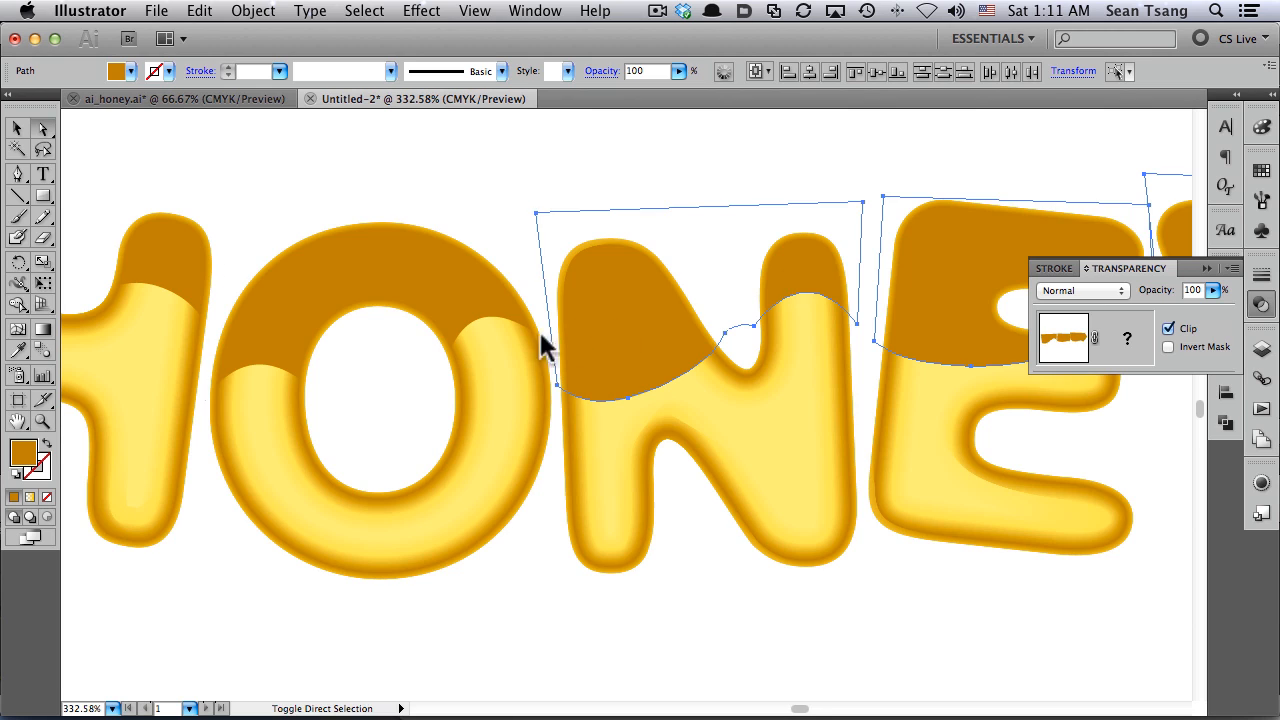
pyautogui.hscroll(-5, 545, 345)
pyautogui.keyDown('shift'); pyautogui.click(689, 283); pyautogui.keyUp('shift')
pyautogui.keyDown('shift'); pyautogui.click(465, 270); pyautogui.keyUp('shift')
pyautogui.keyDown('shift'); pyautogui.click(290, 240); pyautogui.keyUp('shift')
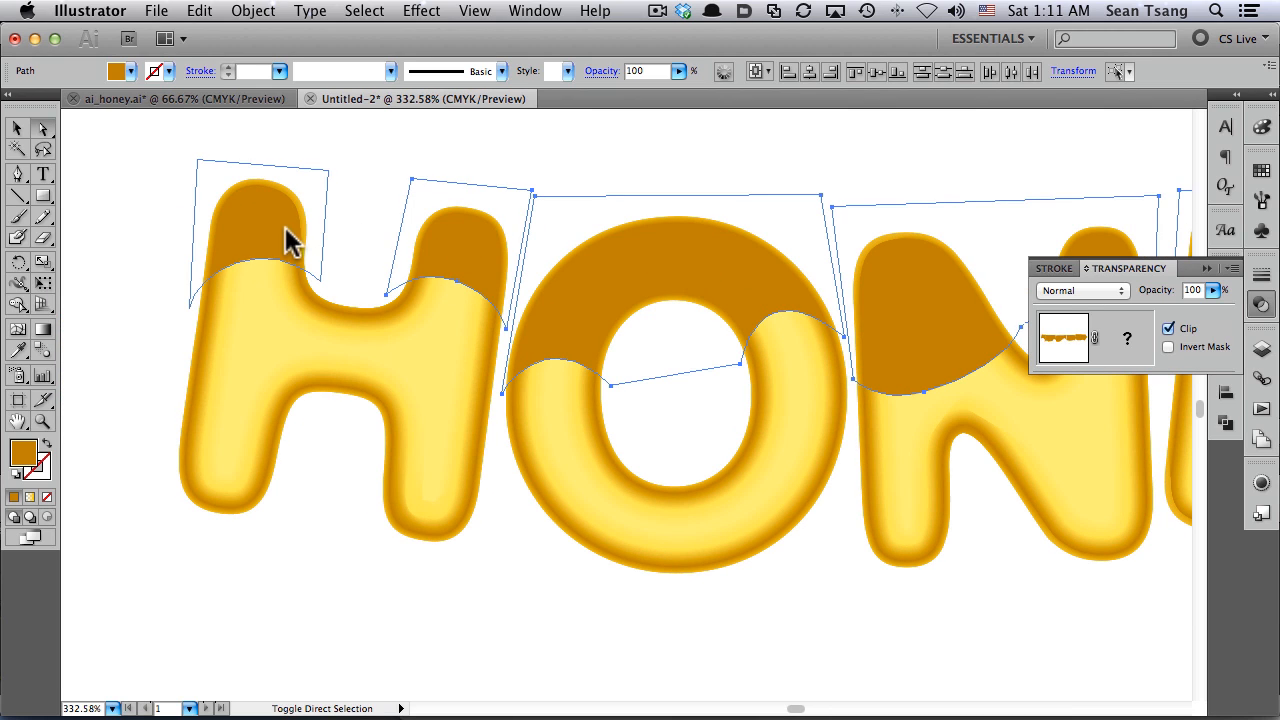
pyautogui.keyDown('shift'); pyautogui.click(290, 240); pyautogui.keyUp('shift')
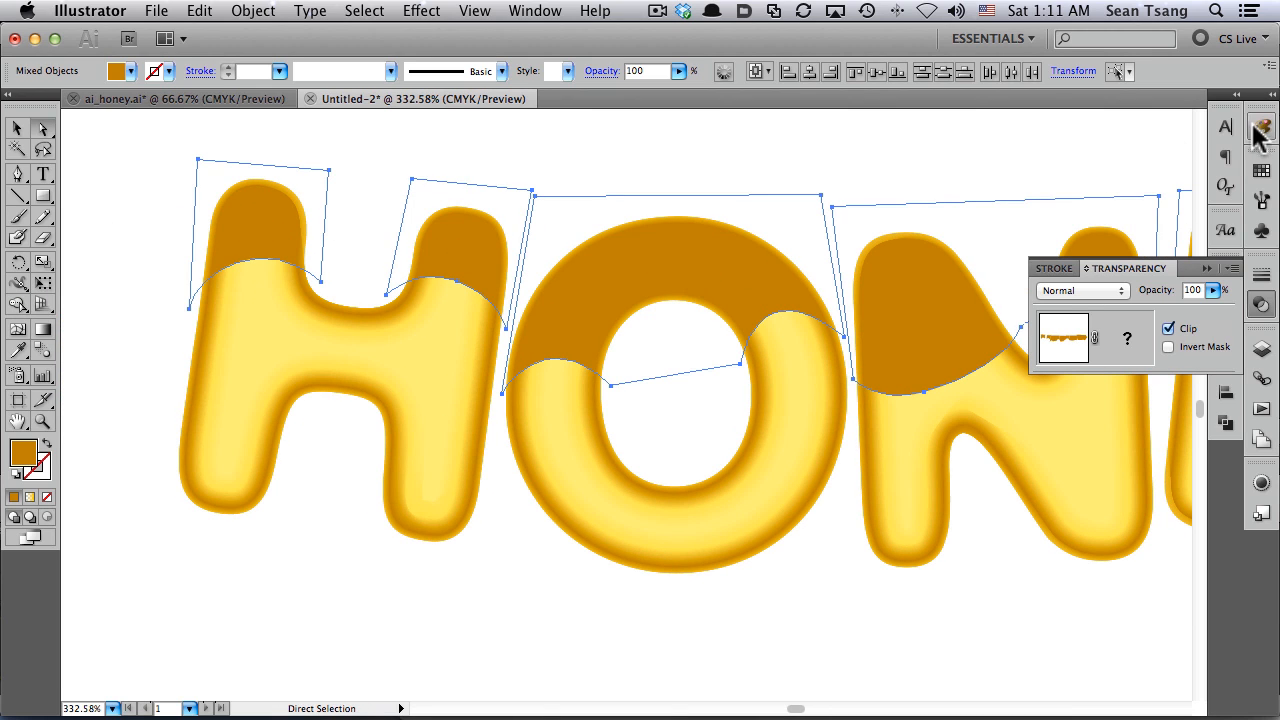
pyautogui.click(1262, 306)
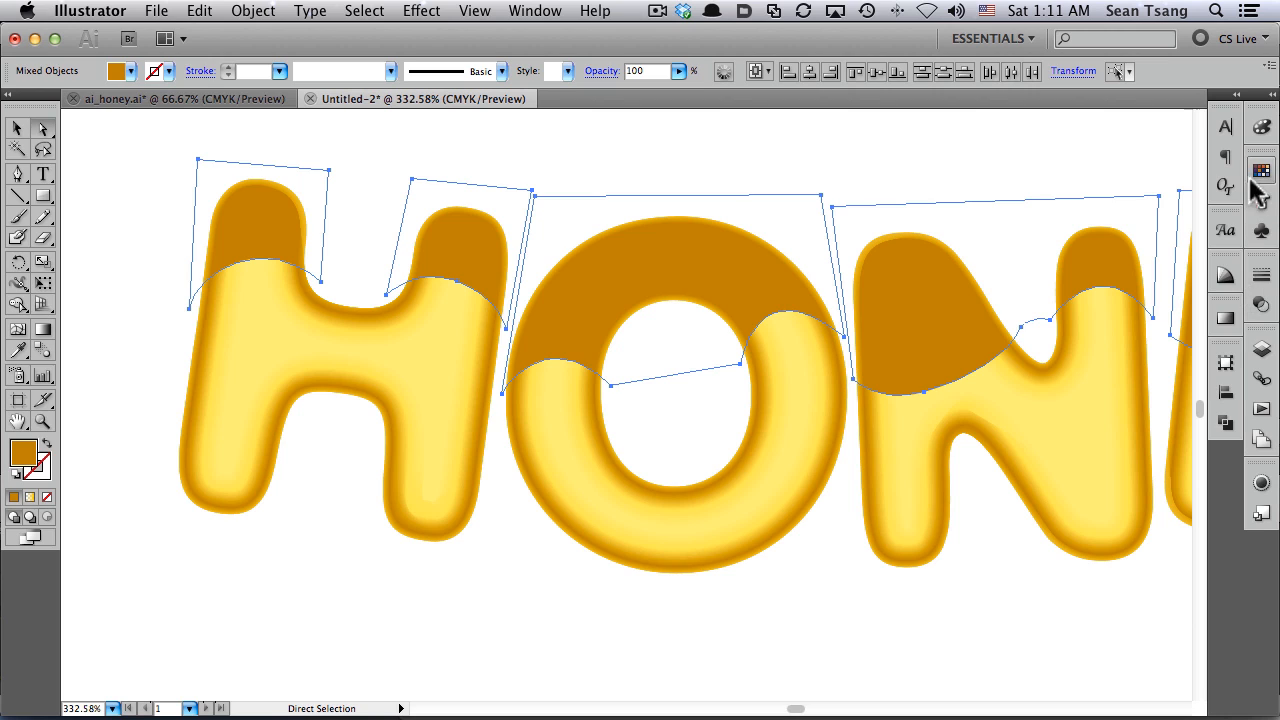
pyautogui.click(1226, 318)
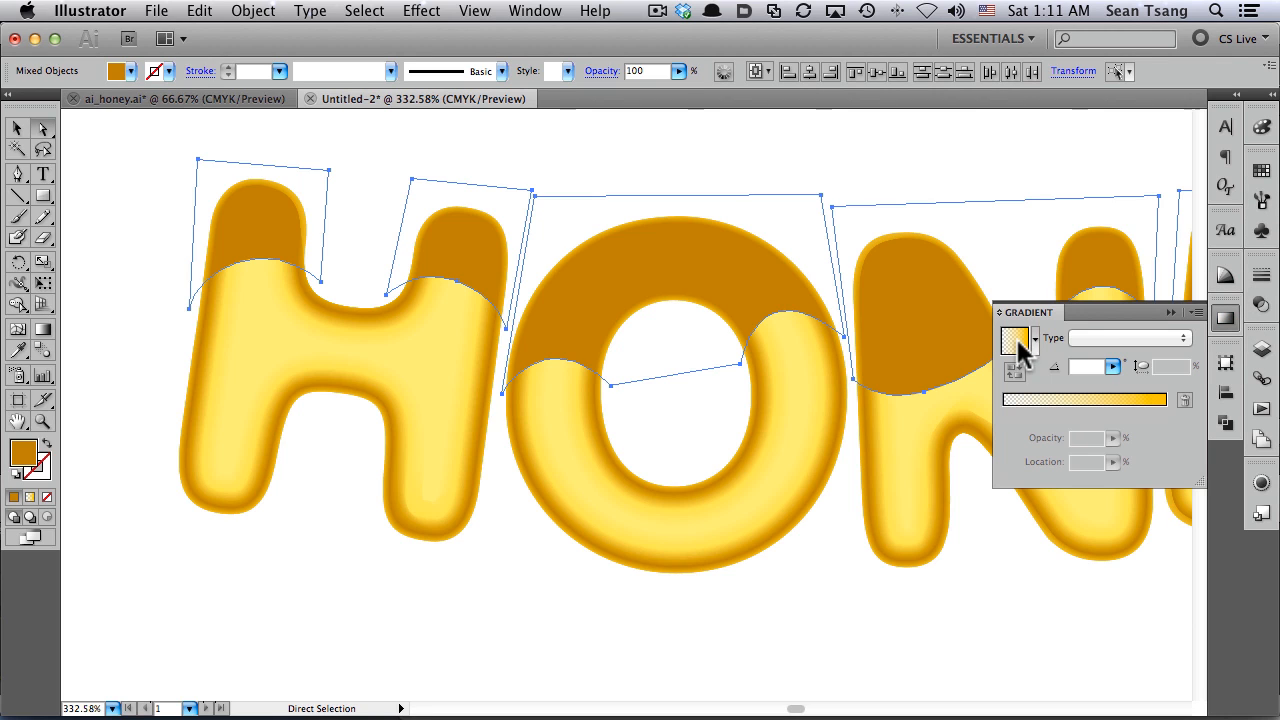
pyautogui.click(1014, 338)
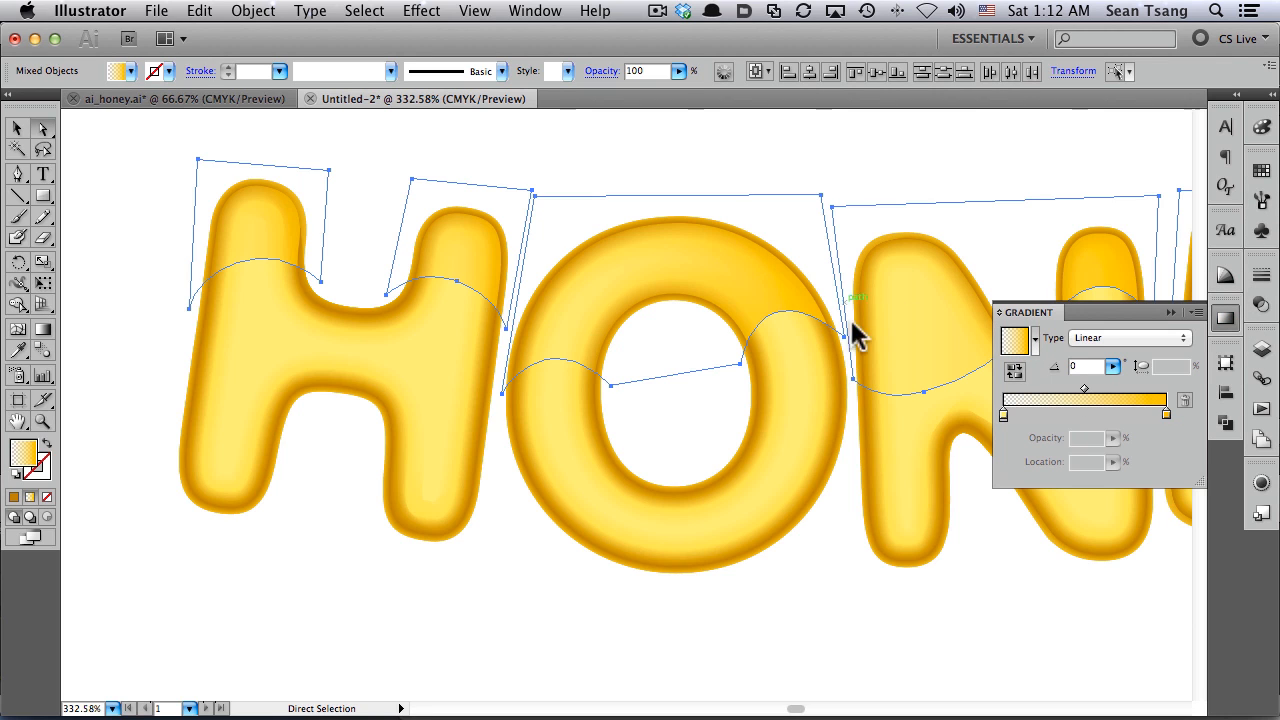
# Change the gradient's end stop to pale cream, C 0, M 0, Y 22, K 0, and deselect the shapes
pyautogui.click(1165, 411)
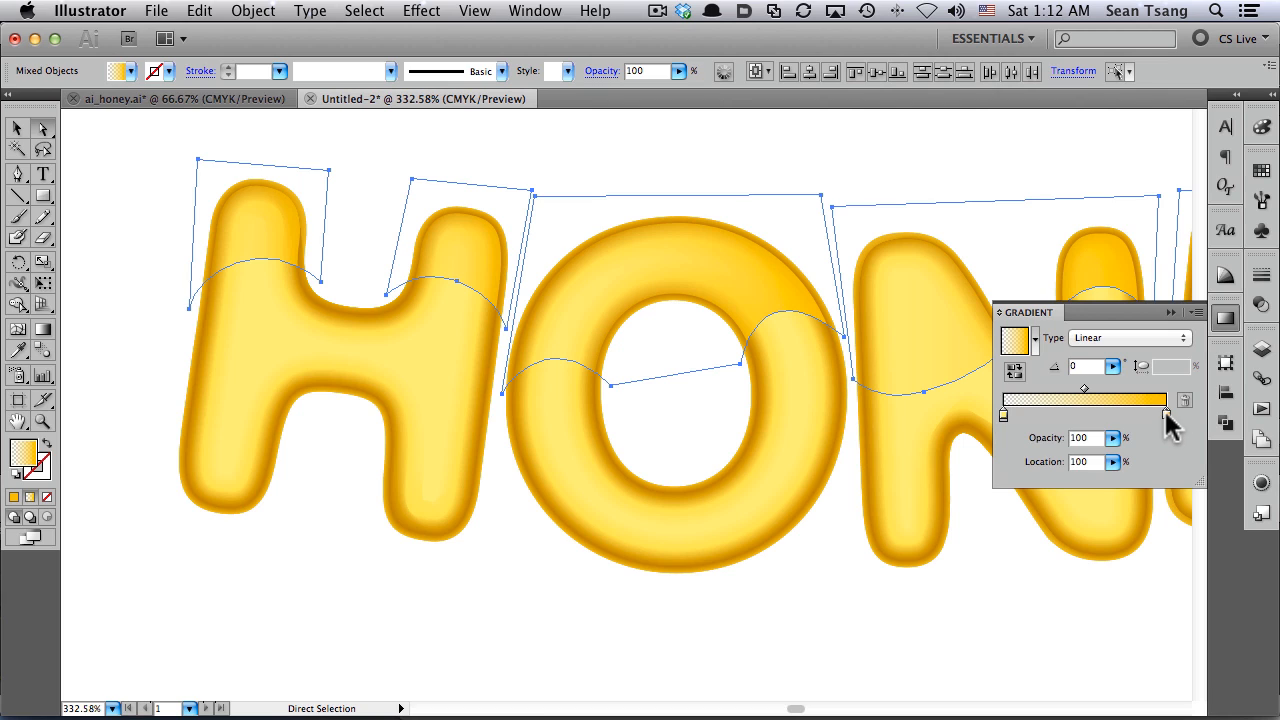
pyautogui.doubleClick(1164, 411)
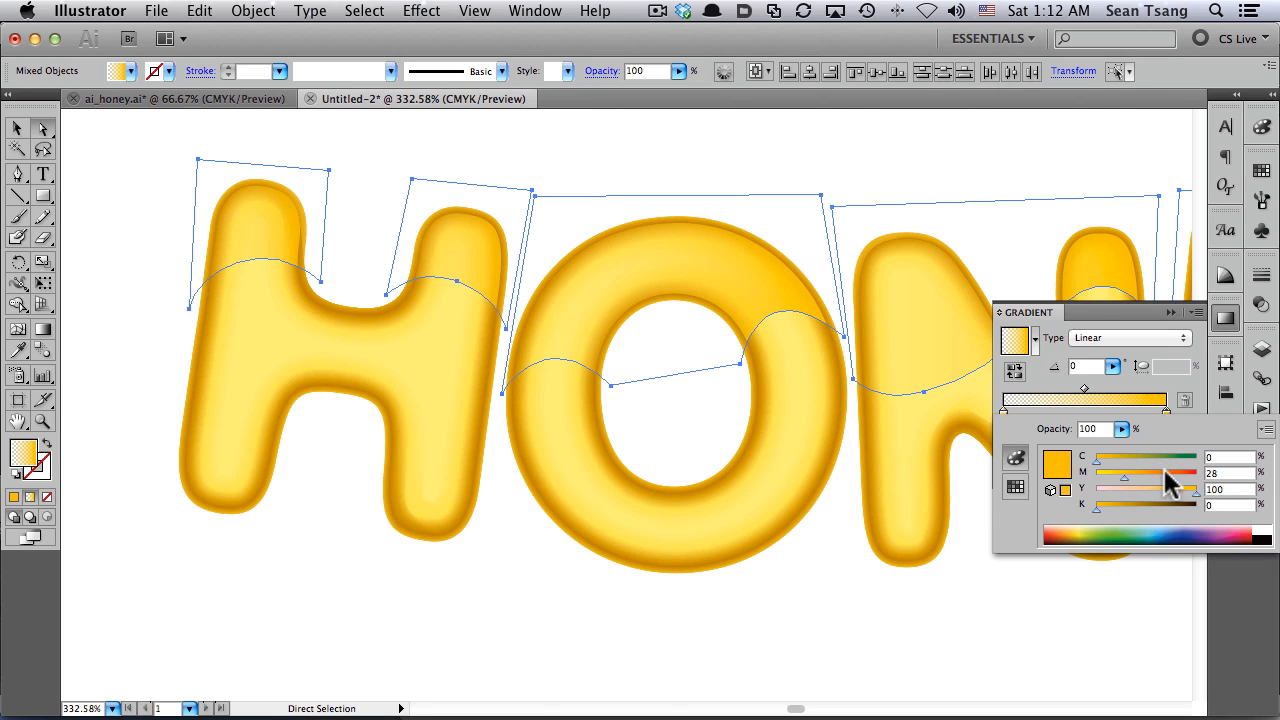
pyautogui.moveTo(1123, 474)
pyautogui.mouseDown()
pyautogui.moveTo(1096, 474)
pyautogui.moveTo(1117, 487)
pyautogui.mouseUp()
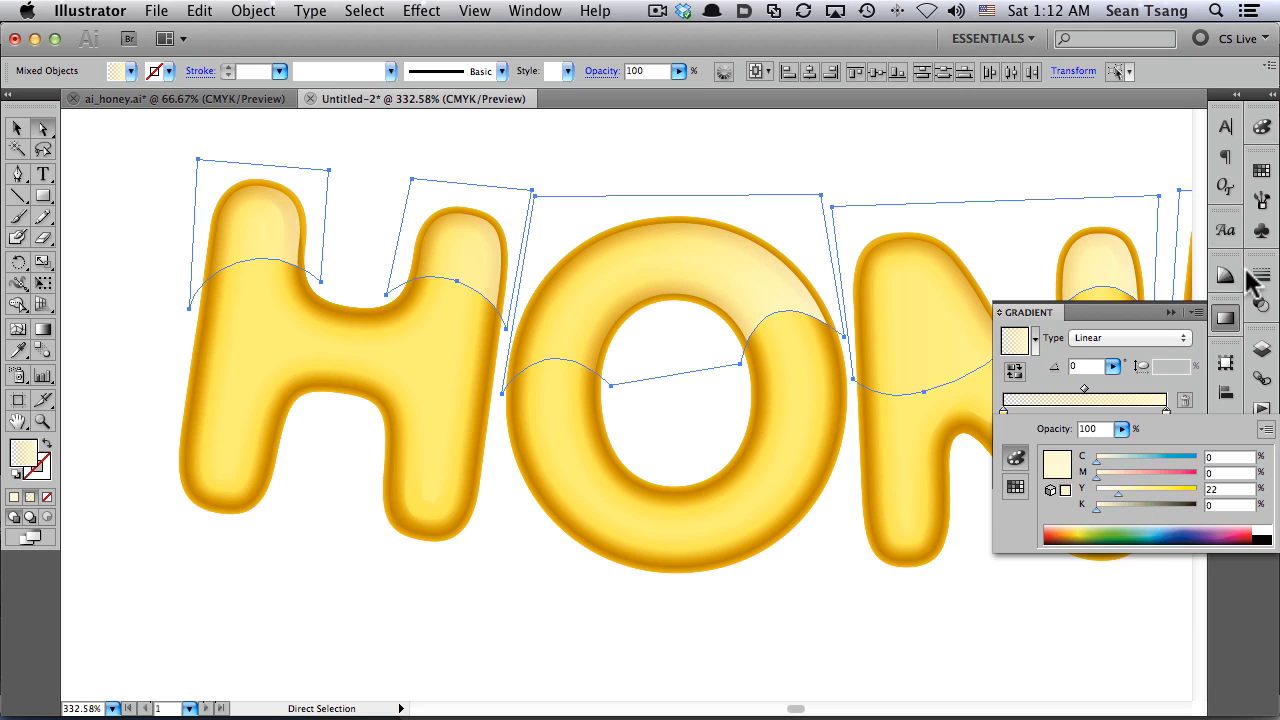
pyautogui.click(155, 208)
# Redirect the gradient on the H's left stem highlight to run downwards at about -91°, and deselect it
pyautogui.click(260, 252)
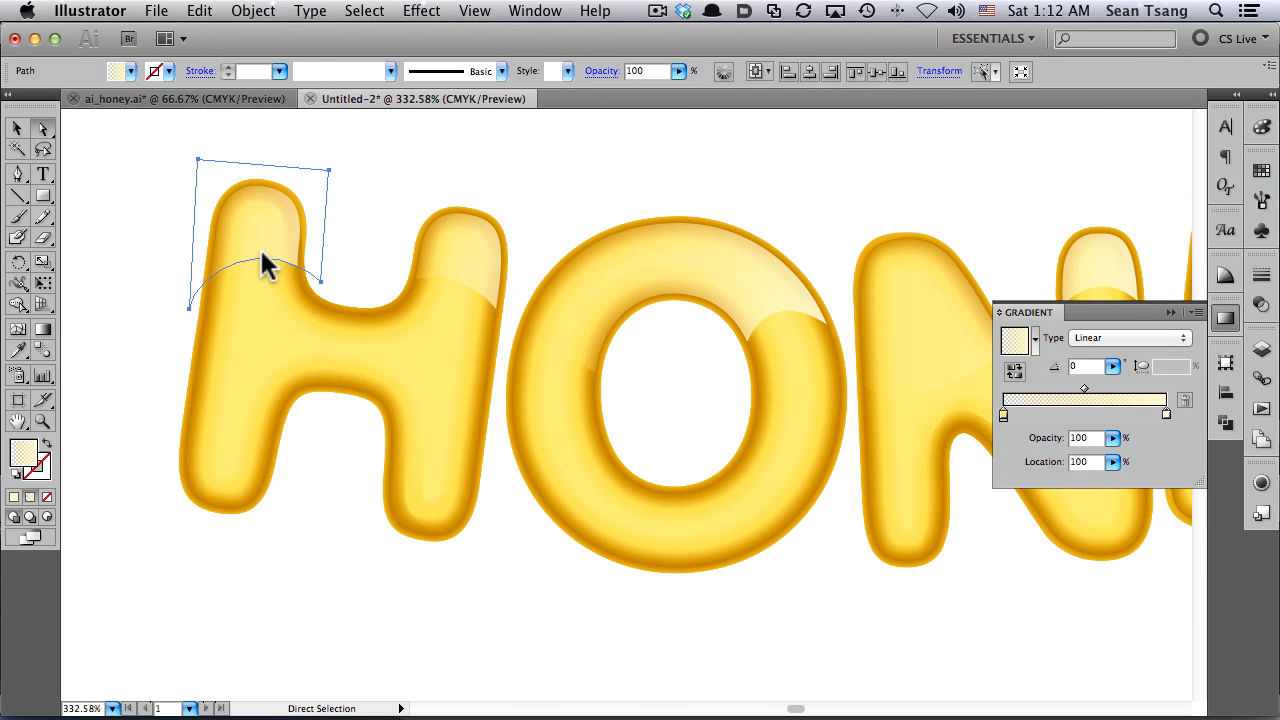
pyautogui.press('g')
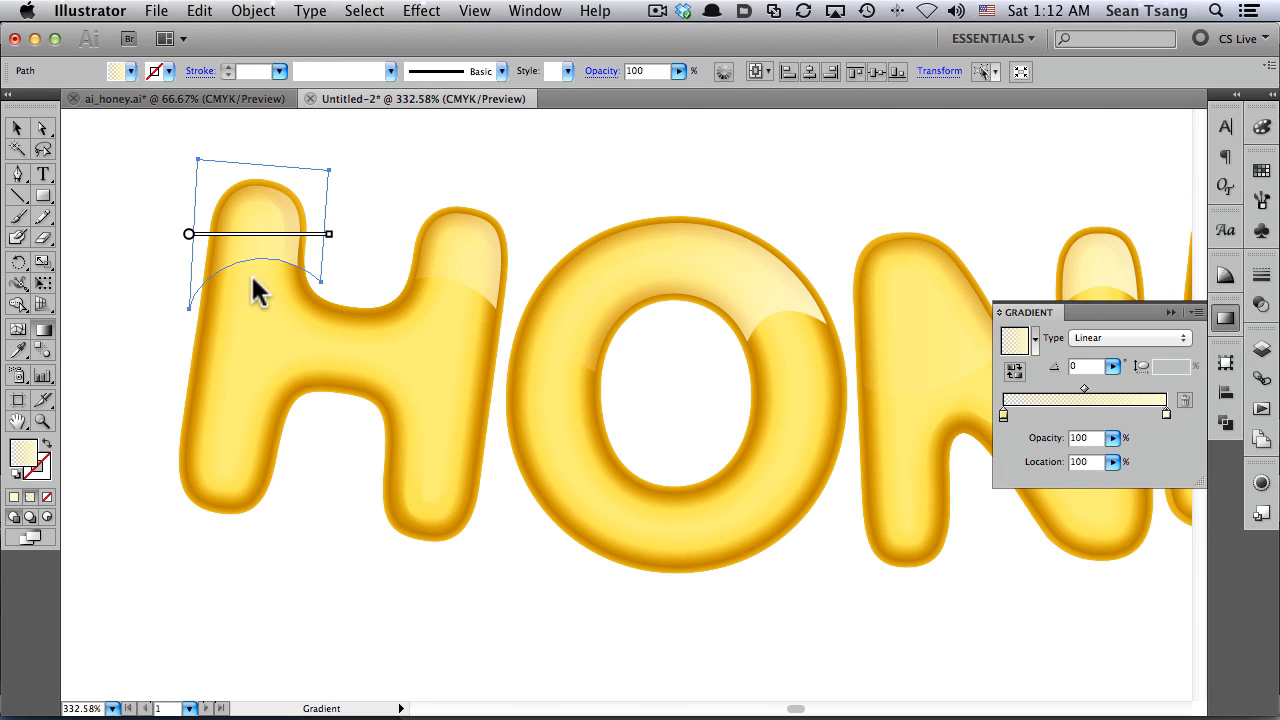
pyautogui.moveTo(255, 208); pyautogui.dragTo(260, 212)
pyautogui.moveTo(235, 299); pyautogui.dragTo(238, 305)
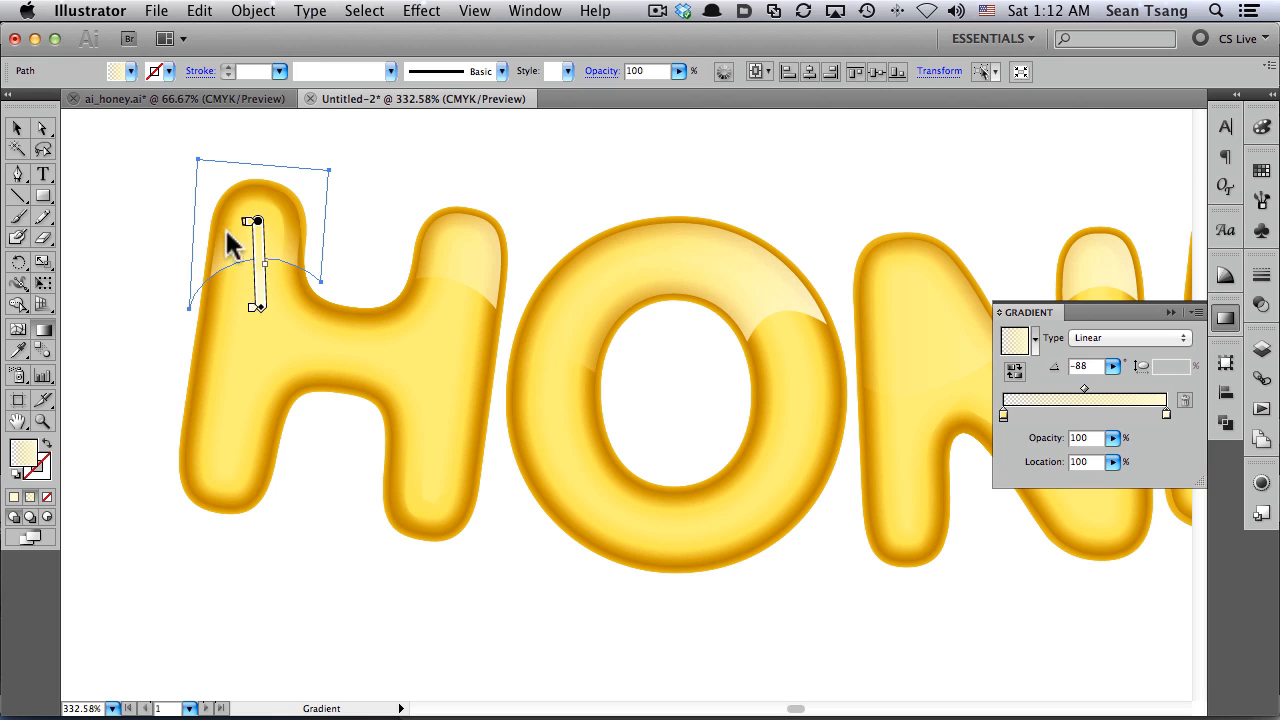
pyautogui.moveTo(236, 206); pyautogui.dragTo(234, 293)
pyautogui.press('v')
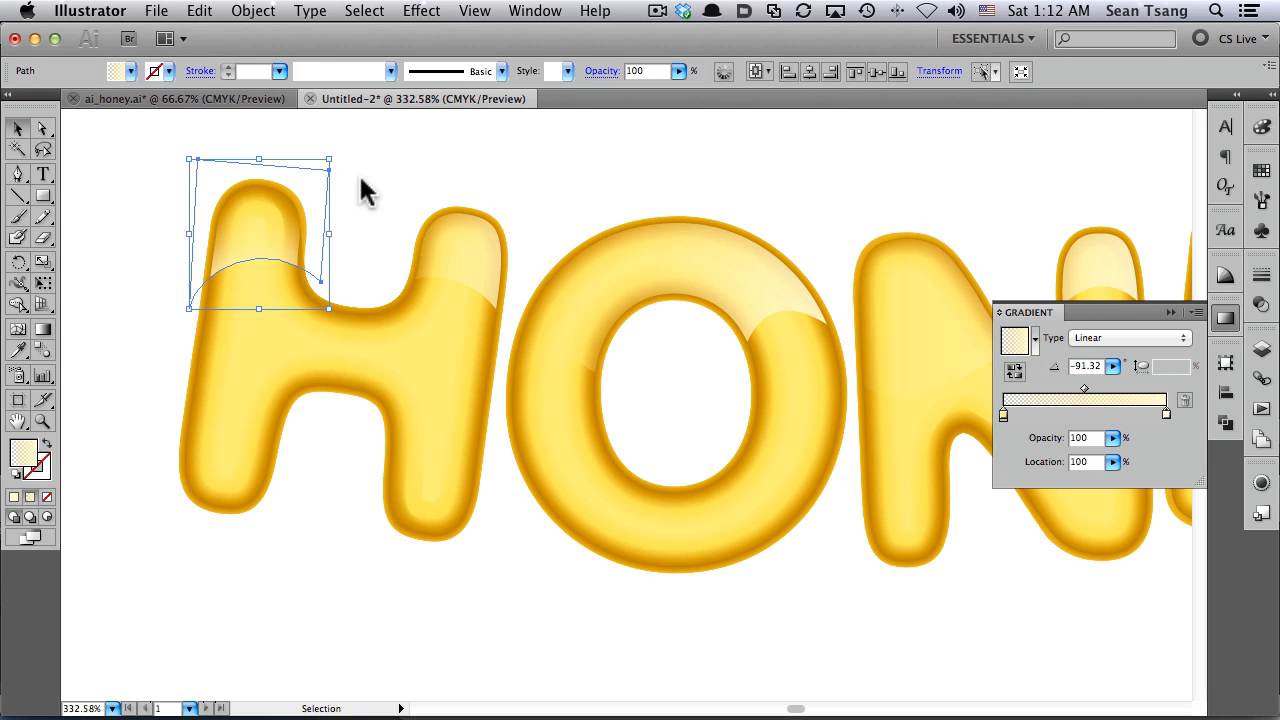
pyautogui.click(360, 177)
# Redirect the gradient on the H's right stem highlight downwards at about -102°, and deselect it
pyautogui.press('a')
pyautogui.click(484, 275)
pyautogui.press('g')
pyautogui.moveTo(453, 306)
pyautogui.mouseDown()
pyautogui.moveTo(469, 217)
pyautogui.moveTo(455, 332)
pyautogui.mouseUp()
pyautogui.press('super+z')
pyautogui.press('v')
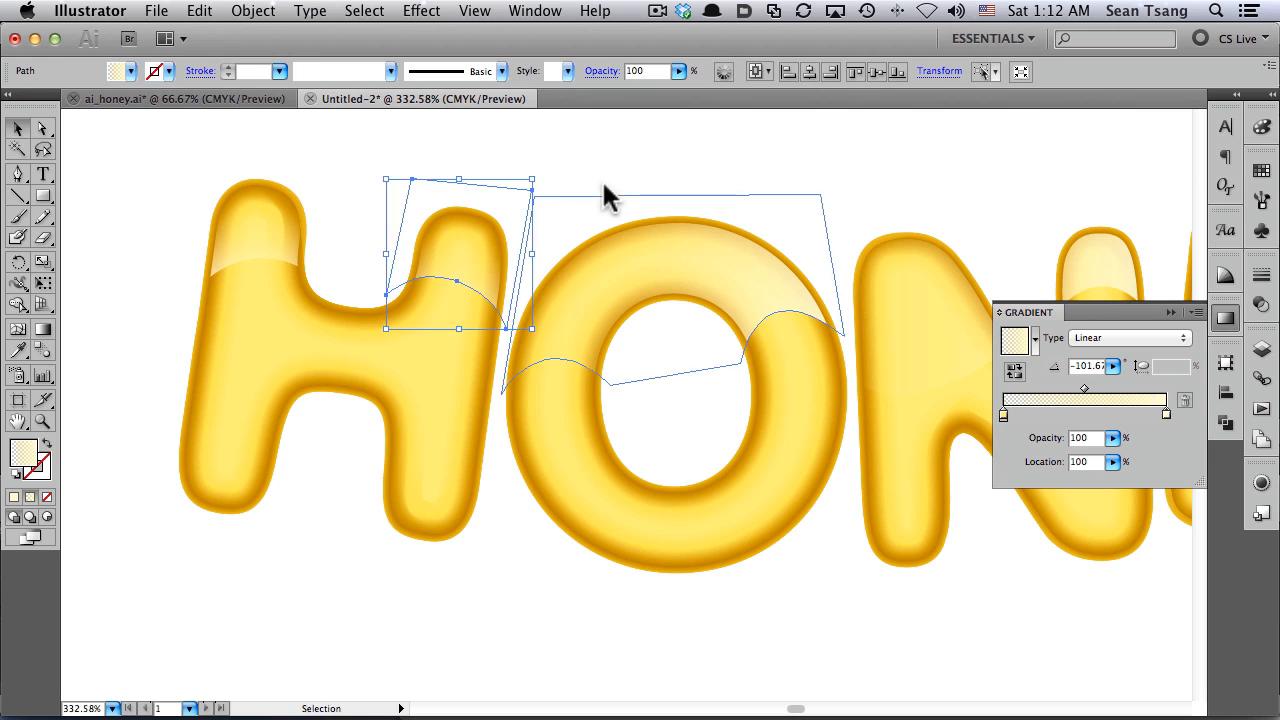
pyautogui.click(603, 194)
# Redirect the O highlight's gradient so it runs from the letter's top down past the wavy edge
pyautogui.press('a')
pyautogui.click(631, 323)
pyautogui.press('g')
pyautogui.moveTo(652, 251); pyautogui.dragTo(684, 436)
# Redirect the N highlight's gradient so it runs from top to bottom
pyautogui.press('space')
pyautogui.moveTo(774, 333); pyautogui.dragTo(488, 347)
pyautogui.press('a')
pyautogui.click(631, 350)
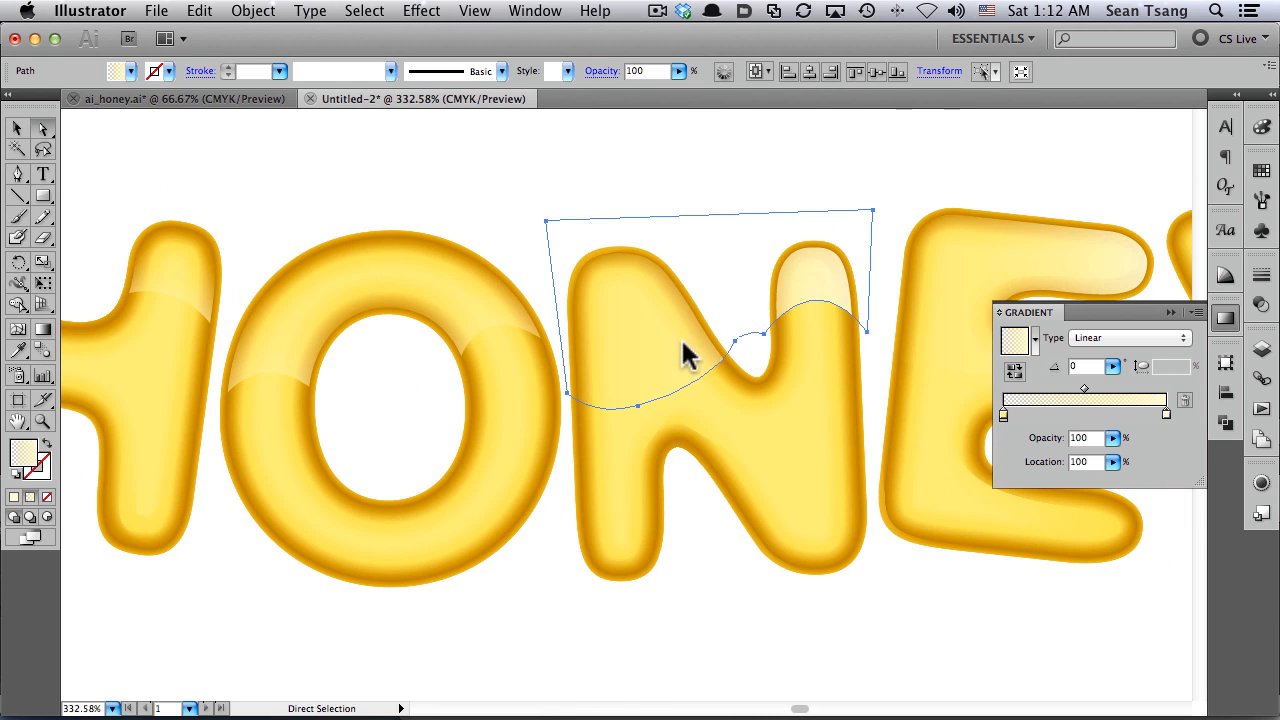
pyautogui.press('g')
pyautogui.moveTo(674, 286); pyautogui.dragTo(513, 328)
# Redirect the E highlight's gradient so it runs from the letter's top down past the wavy edge
pyautogui.press('a')
pyautogui.click(670, 272)
pyautogui.press('g')
pyautogui.moveTo(700, 236); pyautogui.dragTo(686, 400)
# Redirect the Y highlight's gradient downwards at about -74°, and deselect it
pyautogui.moveTo(766, 371); pyautogui.dragTo(520, 320)
pyautogui.press('a')
pyautogui.click(612, 290)
pyautogui.press('g')
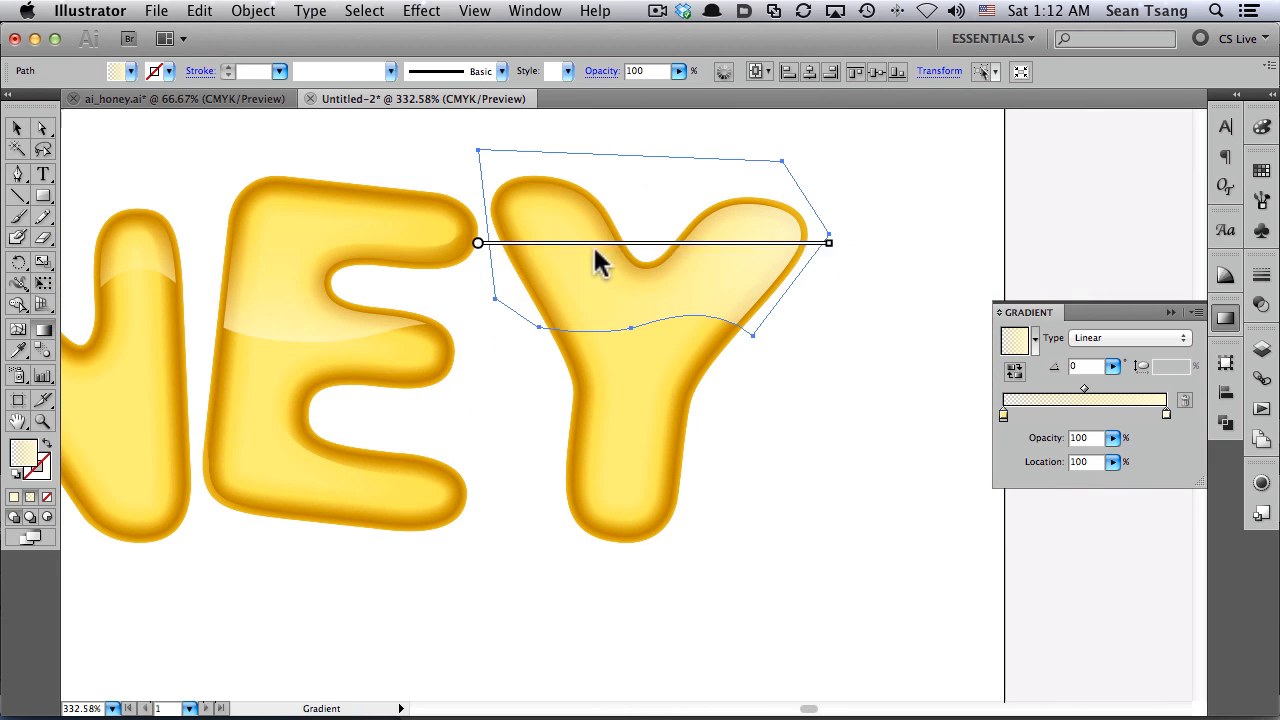
pyautogui.moveTo(564, 243); pyautogui.dragTo(609, 398)
pyautogui.moveTo(561, 215); pyautogui.dragTo(611, 382)
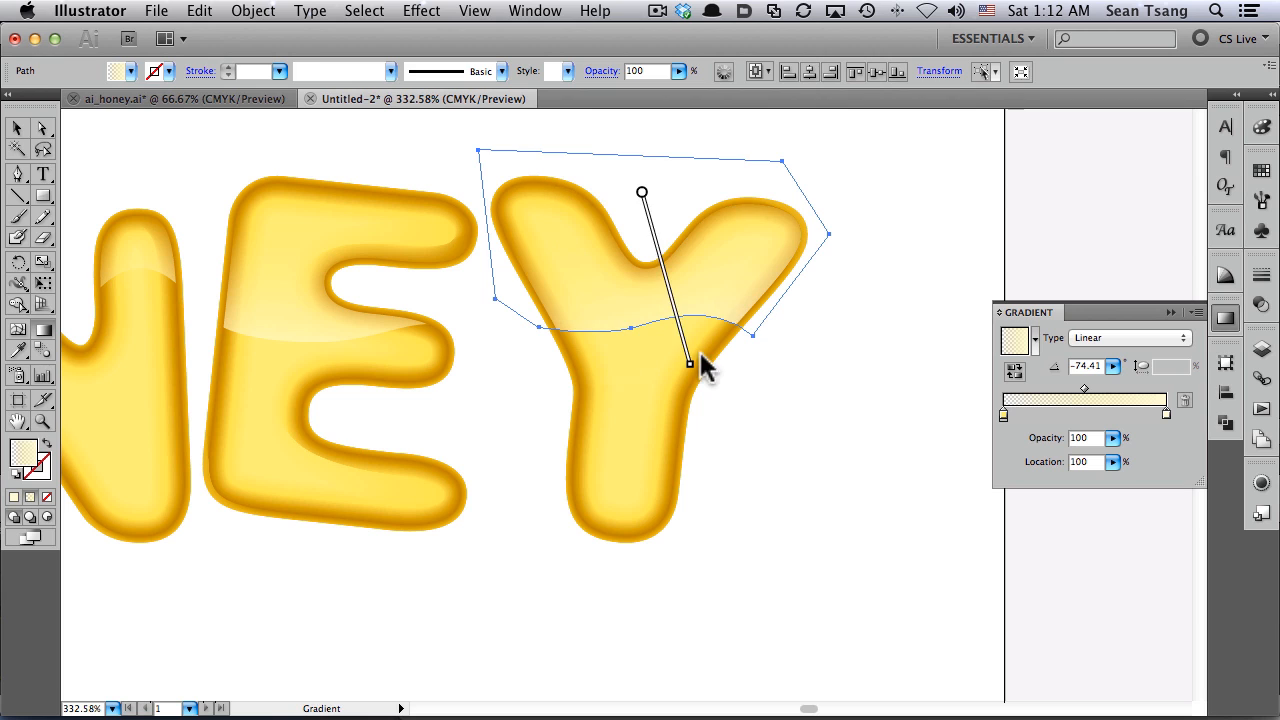
pyautogui.press('v')
pyautogui.press('super+shift+a')
# Examine the gradient highlights across the whole HONEY word and on the H's two stems
pyautogui.keyDown('alt'); pyautogui.keyDown('super'); pyautogui.click(616, 407); pyautogui.keyUp('super'); pyautogui.keyUp('alt')
pyautogui.press('super+minus')
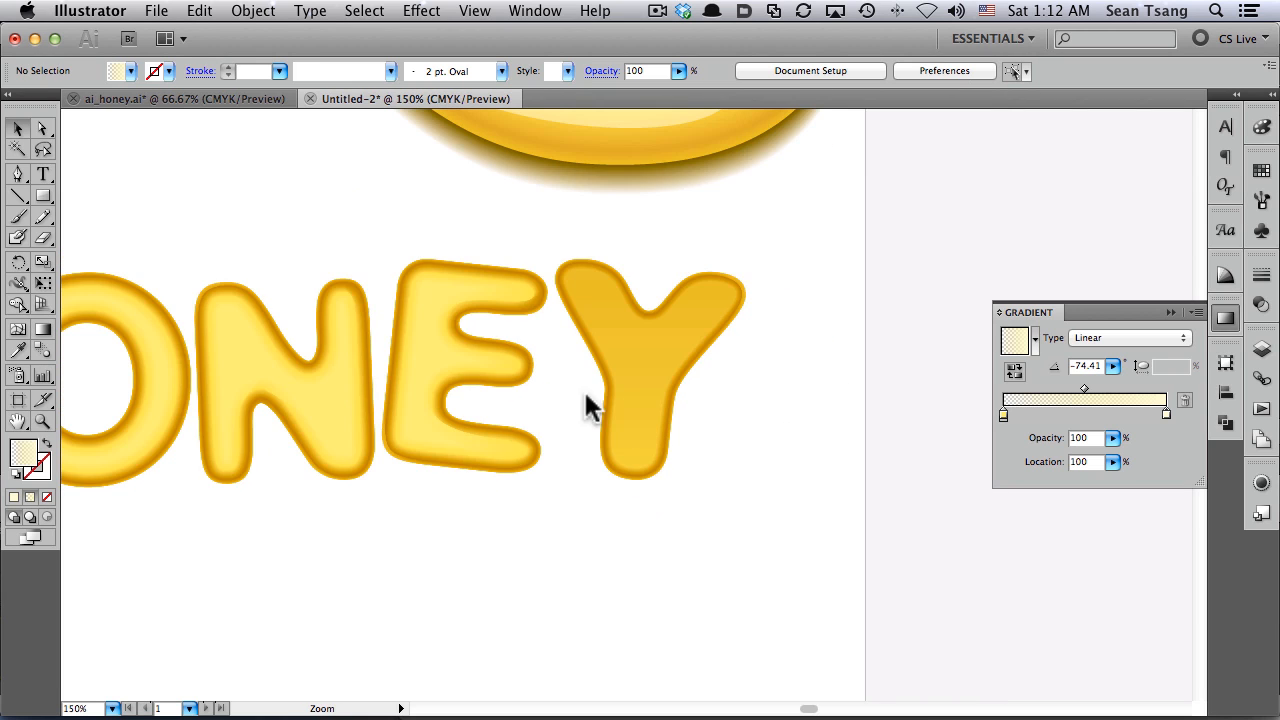
pyautogui.press('super+minus')
pyautogui.moveTo(616, 343); pyautogui.dragTo(644, 341)
pyautogui.moveTo(518, 344); pyautogui.dragTo(782, 322)
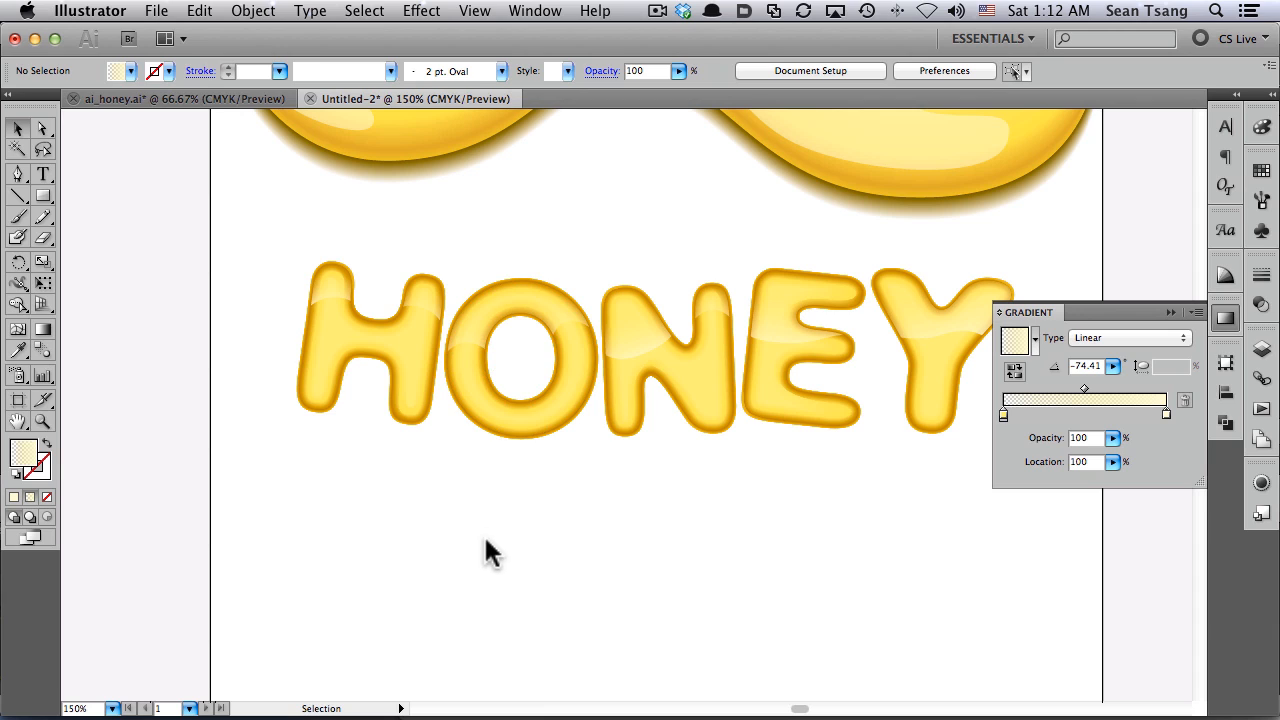
pyautogui.click(1225, 320)
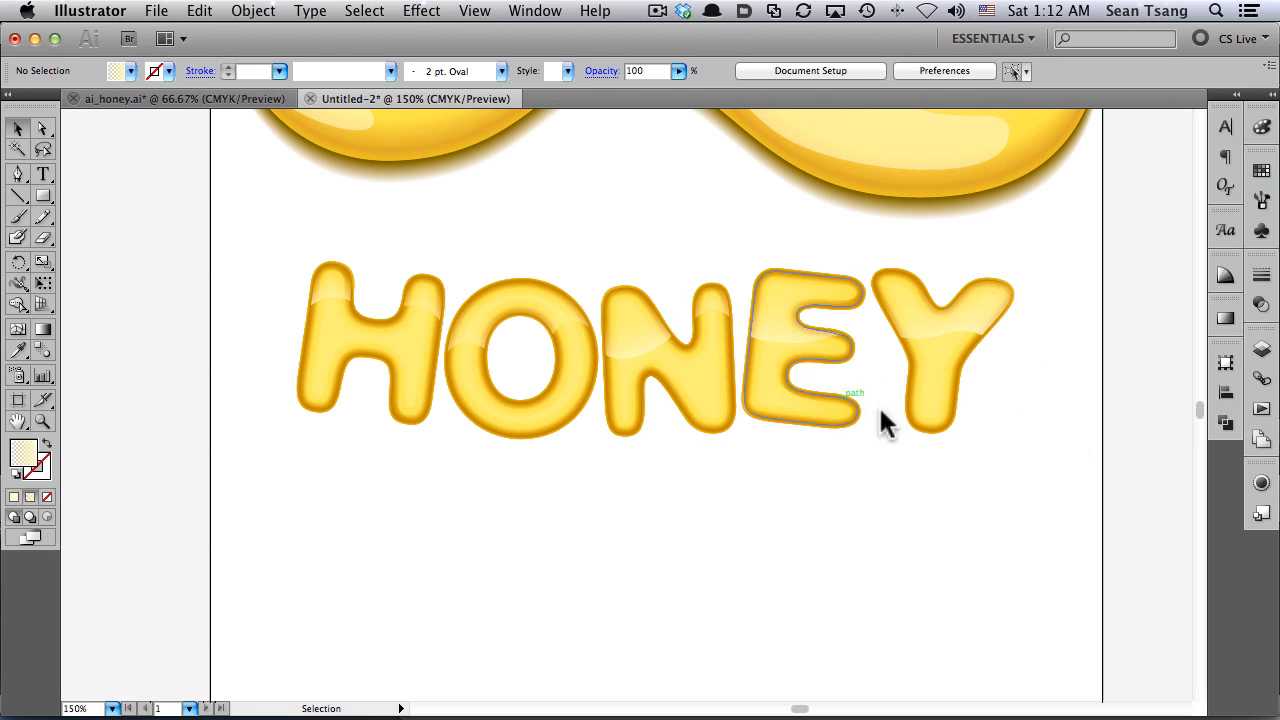
pyautogui.click(1225, 318)
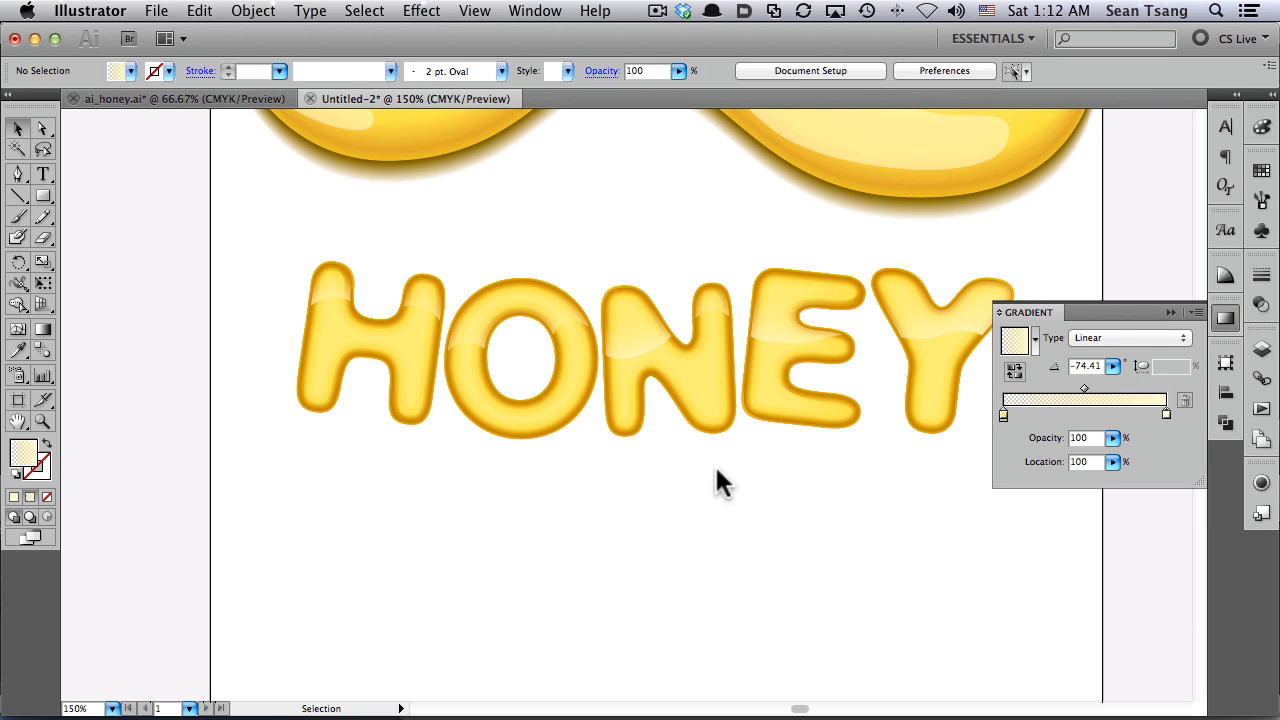
pyautogui.keyDown('super'); pyautogui.click(324, 286); pyautogui.keyUp('super')
pyautogui.keyDown('super'); pyautogui.click(467, 212); pyautogui.keyUp('super')
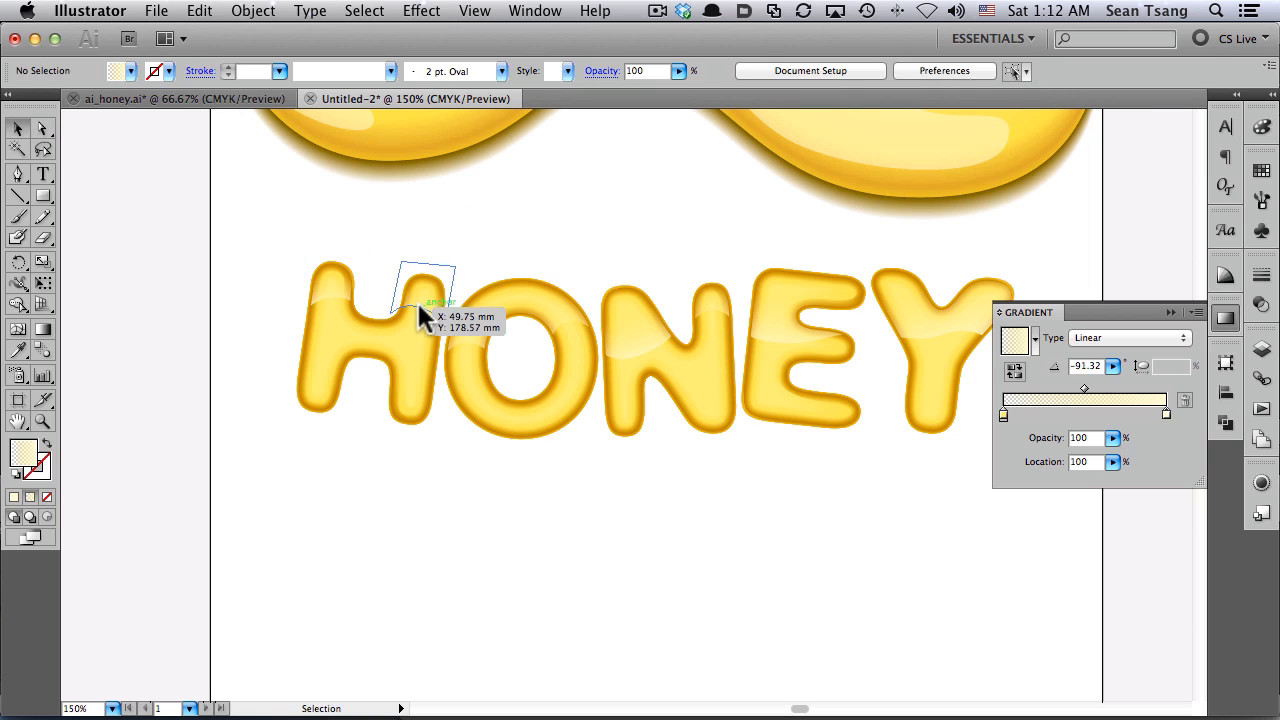
pyautogui.click(418, 304)
pyautogui.keyDown('super'); pyautogui.click(530, 205); pyautogui.keyUp('super')
# Fill the highlight shapes of all five letters with solid cream, C 0, M 0, Y 22, K 0, and deselect them
pyautogui.keyDown('super'); pyautogui.click(343, 289); pyautogui.keyUp('super')
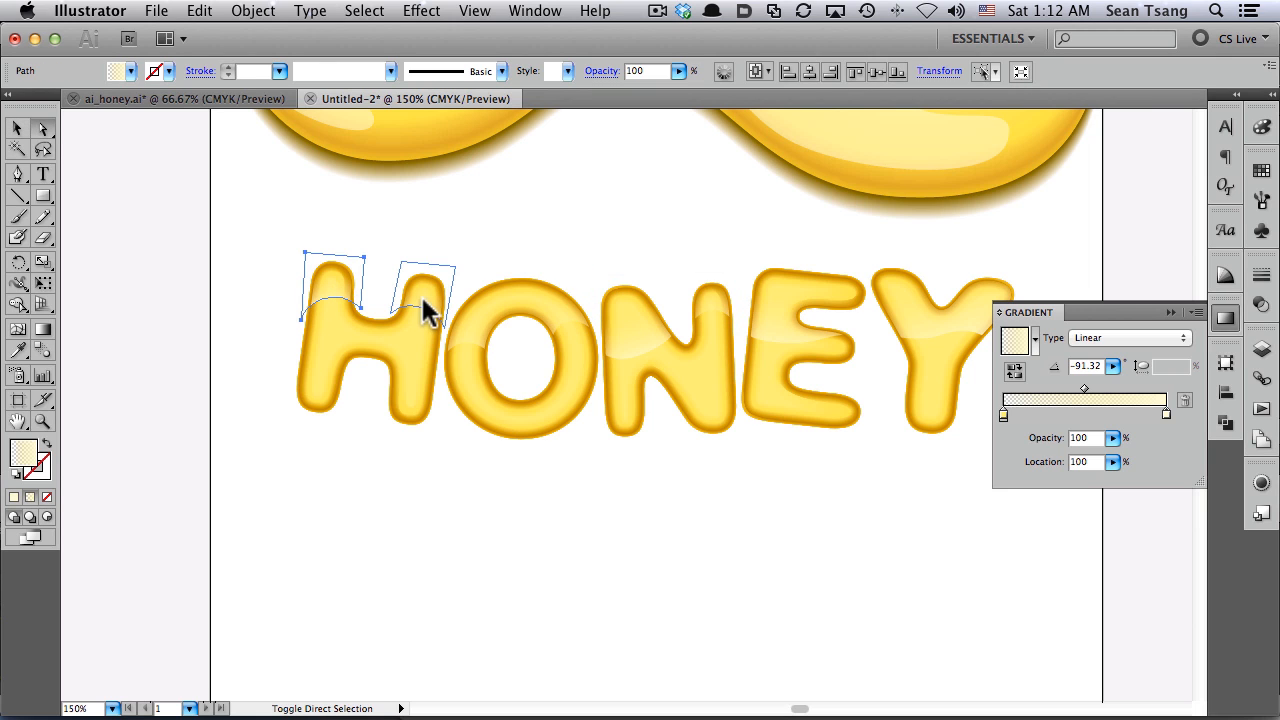
pyautogui.keyDown('shift'); pyautogui.click(480, 320); pyautogui.keyUp('shift')
pyautogui.keyDown('shift'); pyautogui.click(626, 324); pyautogui.keyUp('shift')
pyautogui.keyDown('shift'); pyautogui.click(790, 308); pyautogui.keyUp('shift')
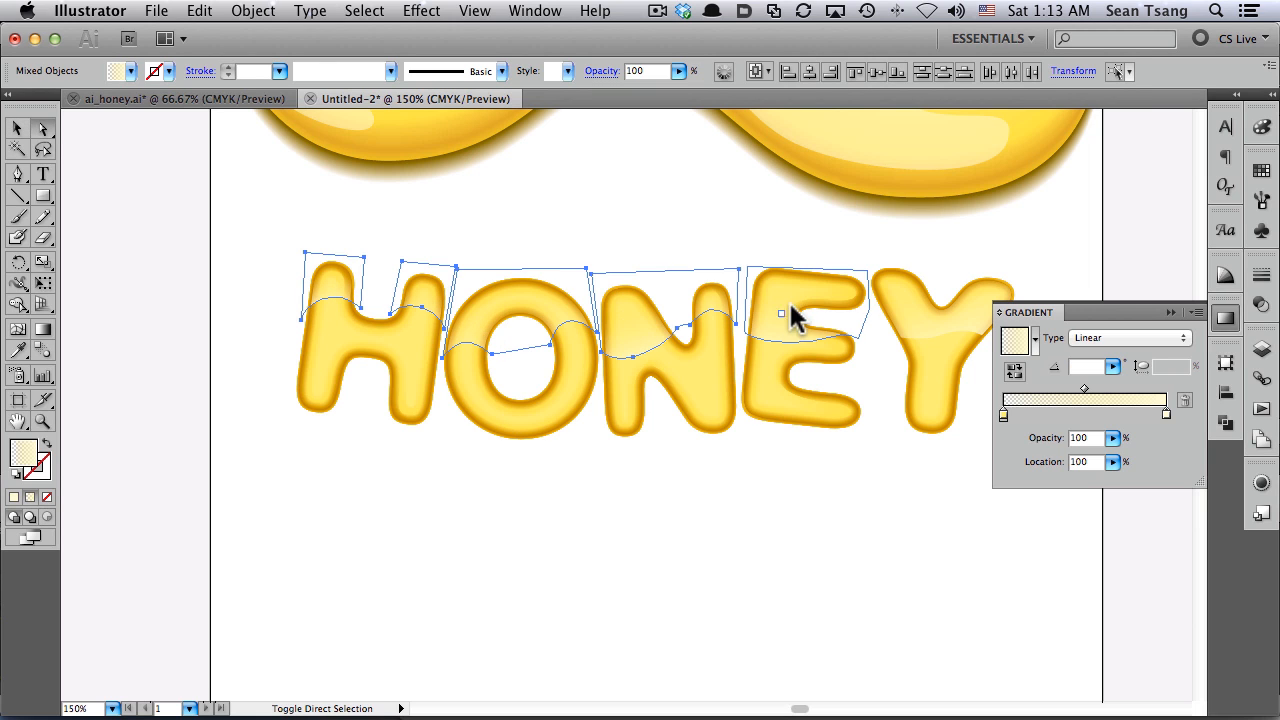
pyautogui.keyDown('shift'); pyautogui.click(885, 322); pyautogui.keyUp('shift')
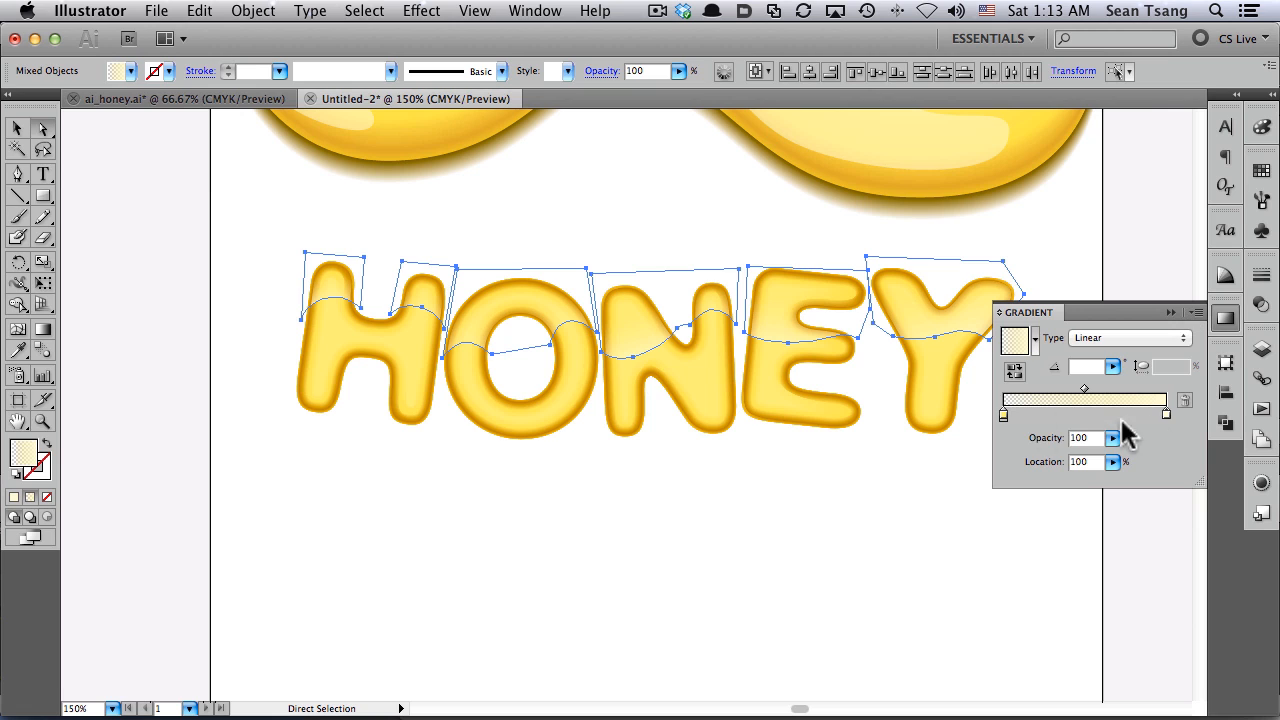
pyautogui.click(1262, 127)
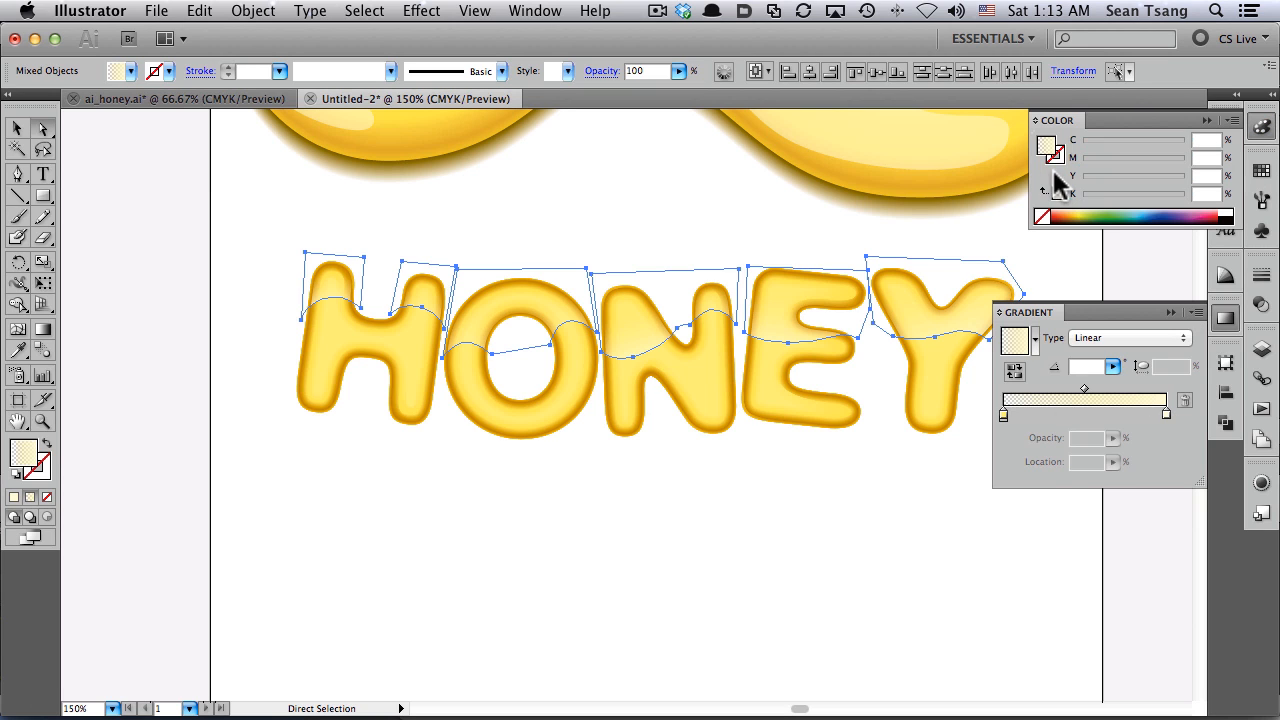
pyautogui.click(1058, 193)
pyautogui.press('v')
pyautogui.click(423, 457)
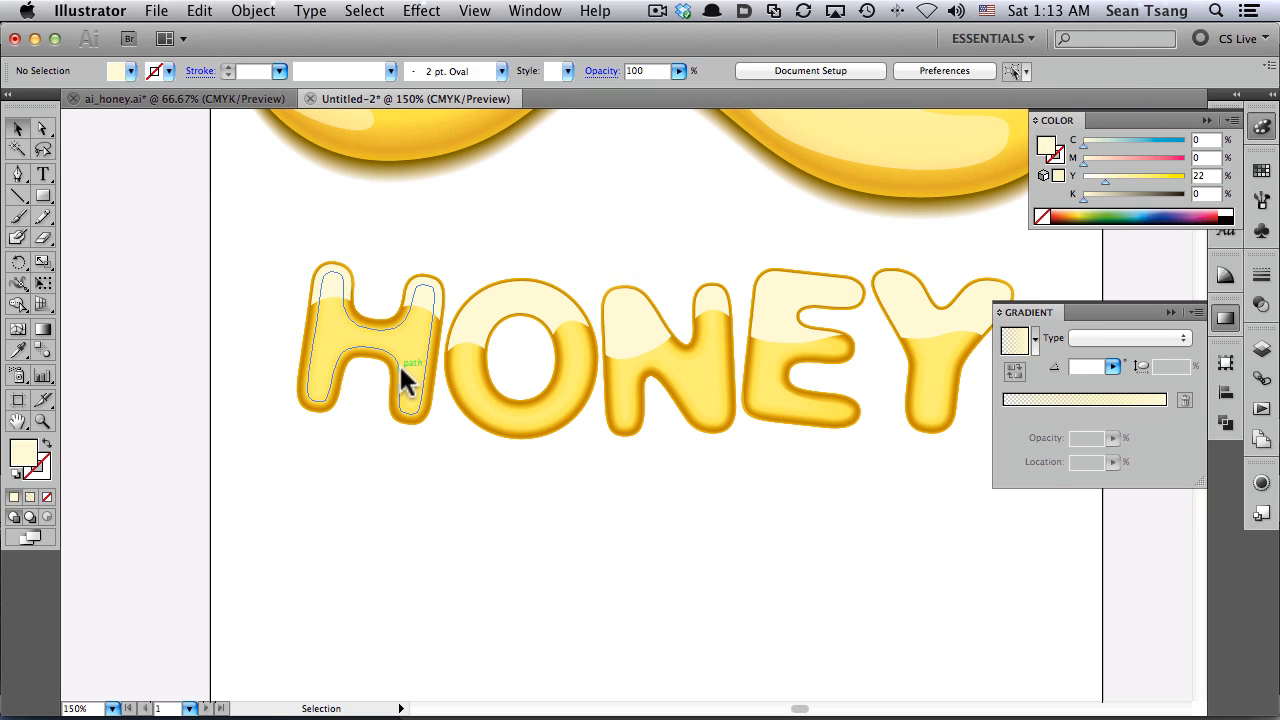
# Select the H's highlight group and open its opacity mask for editing
pyautogui.click(399, 363)
pyautogui.click(457, 186)
pyautogui.click(423, 294)
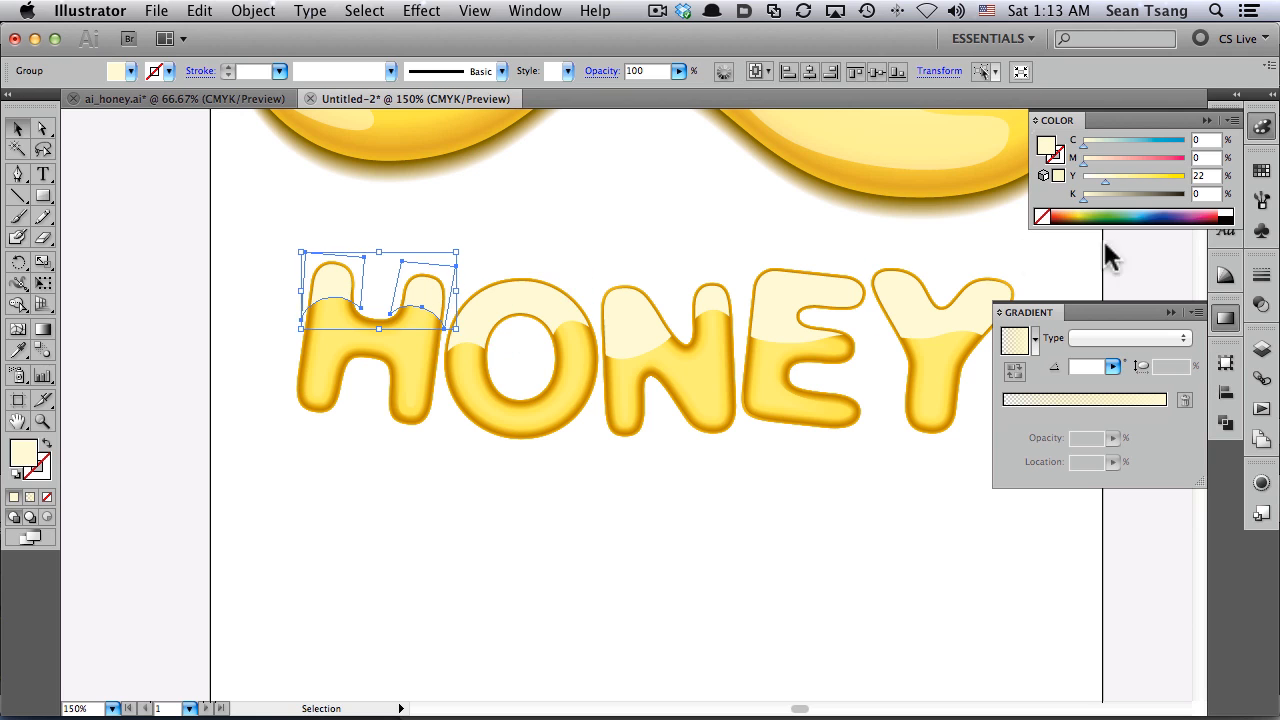
pyautogui.click(1262, 306)
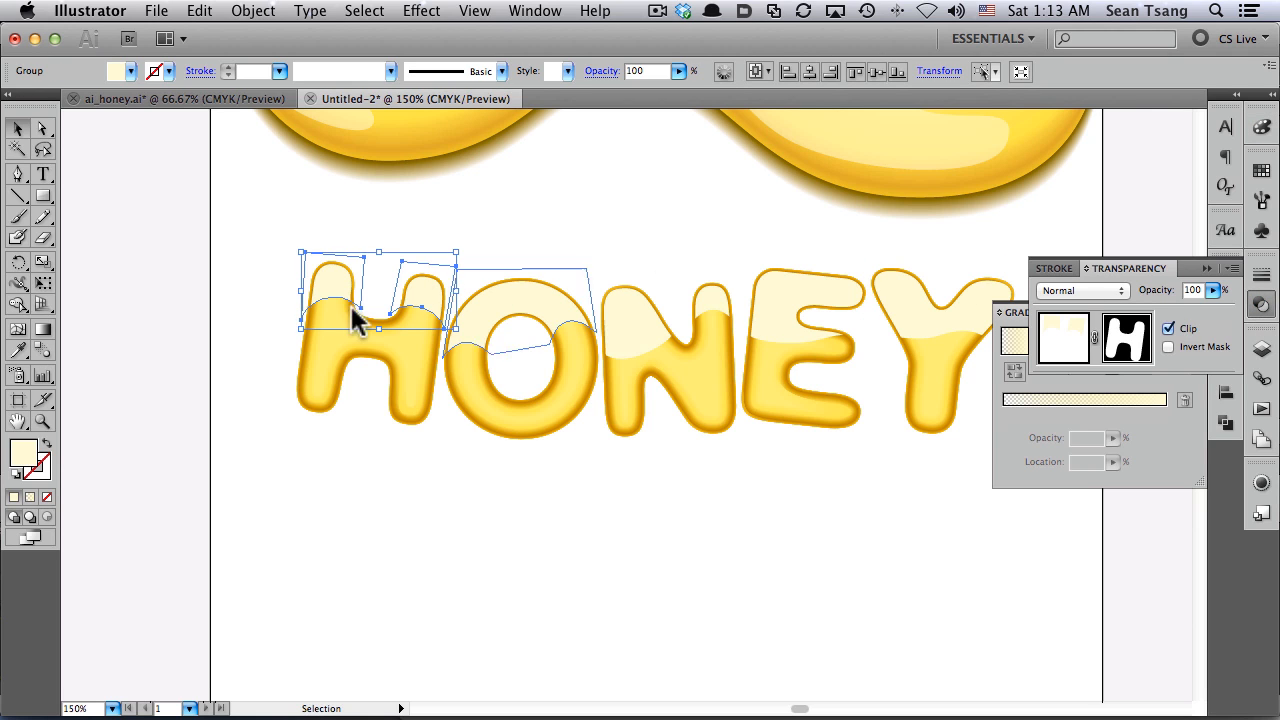
pyautogui.moveTo(550, 415); pyautogui.dragTo(702, 518)
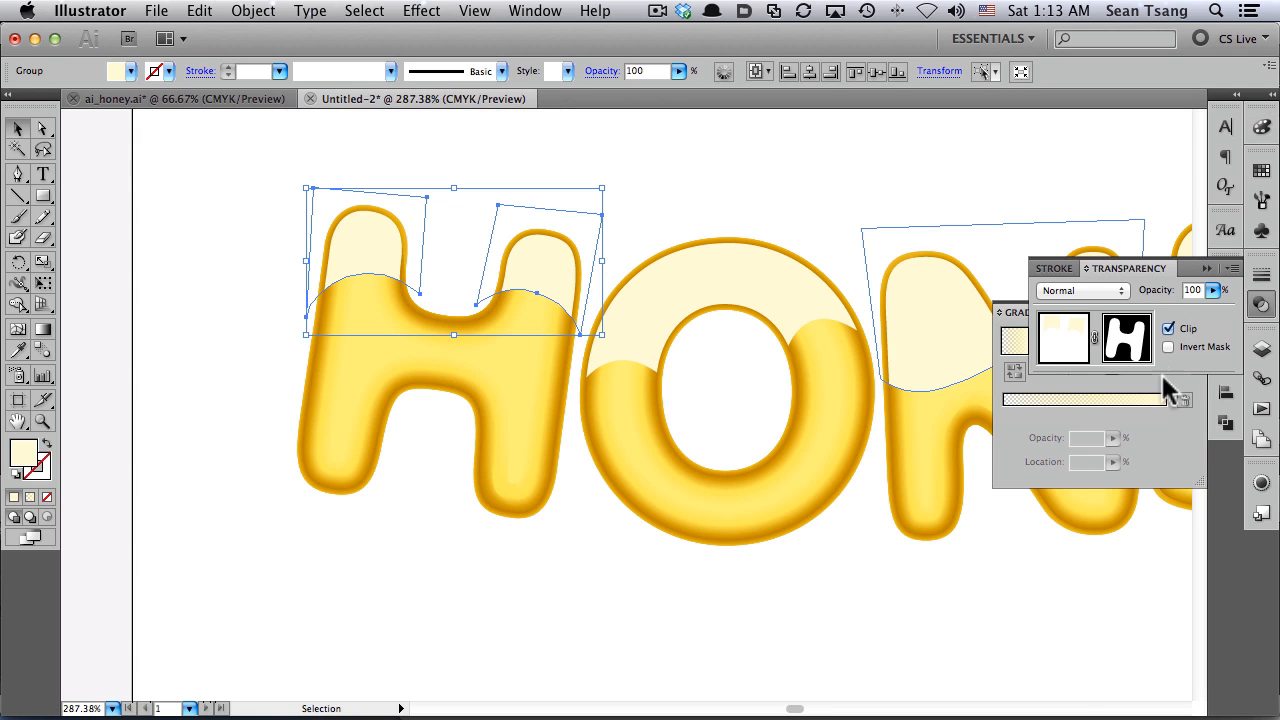
pyautogui.click(1127, 338)
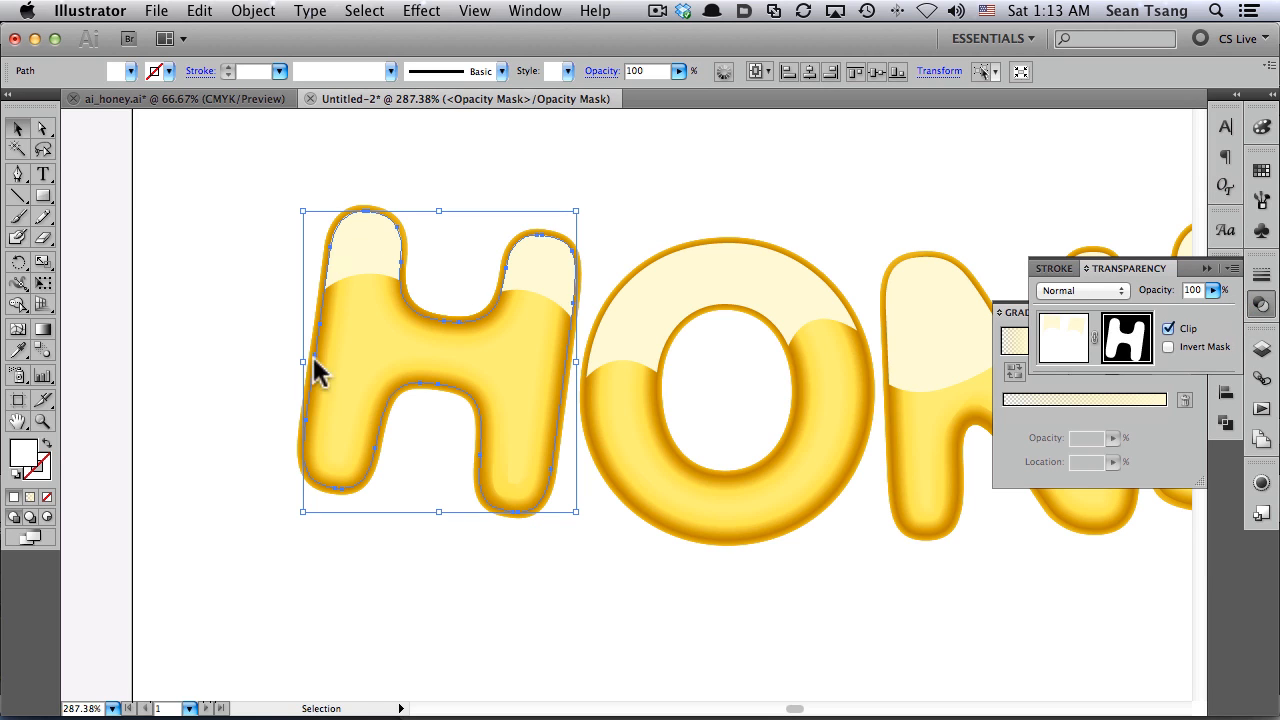
# Fill the H's opacity mask shape with a linear gradient running from fully opaque black to white
pyautogui.click(1263, 305)
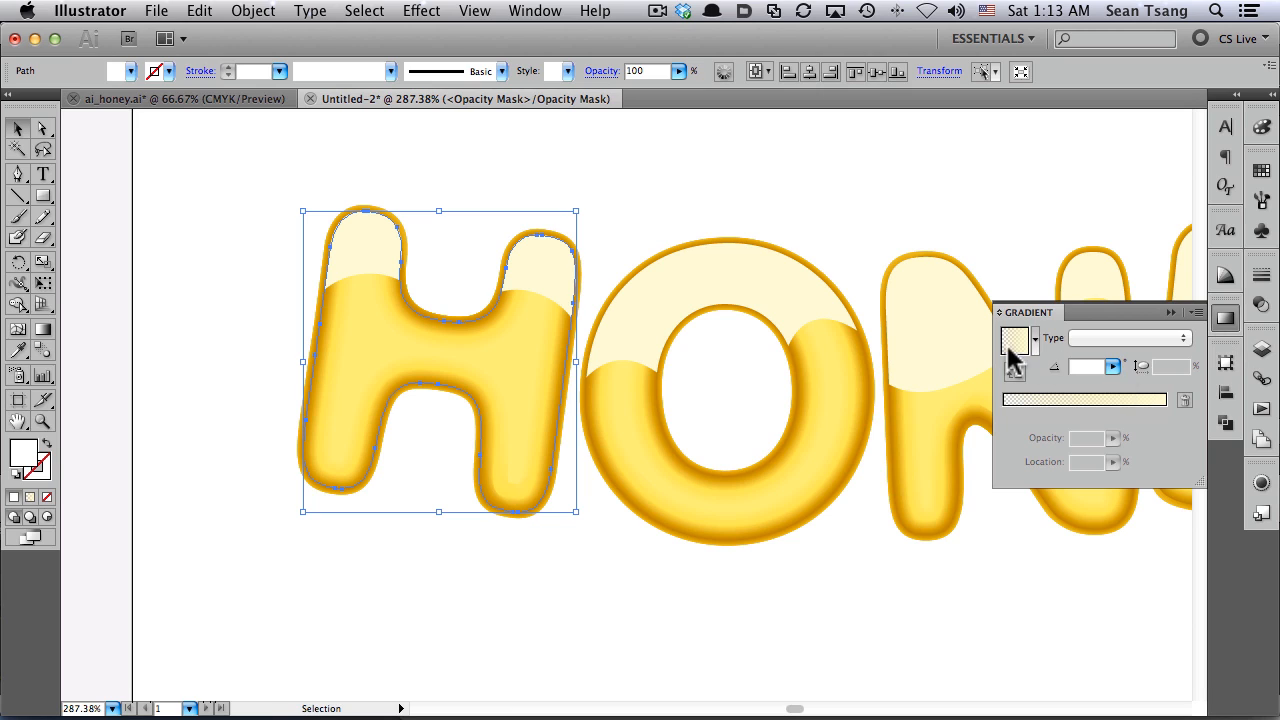
pyautogui.click(1014, 342)
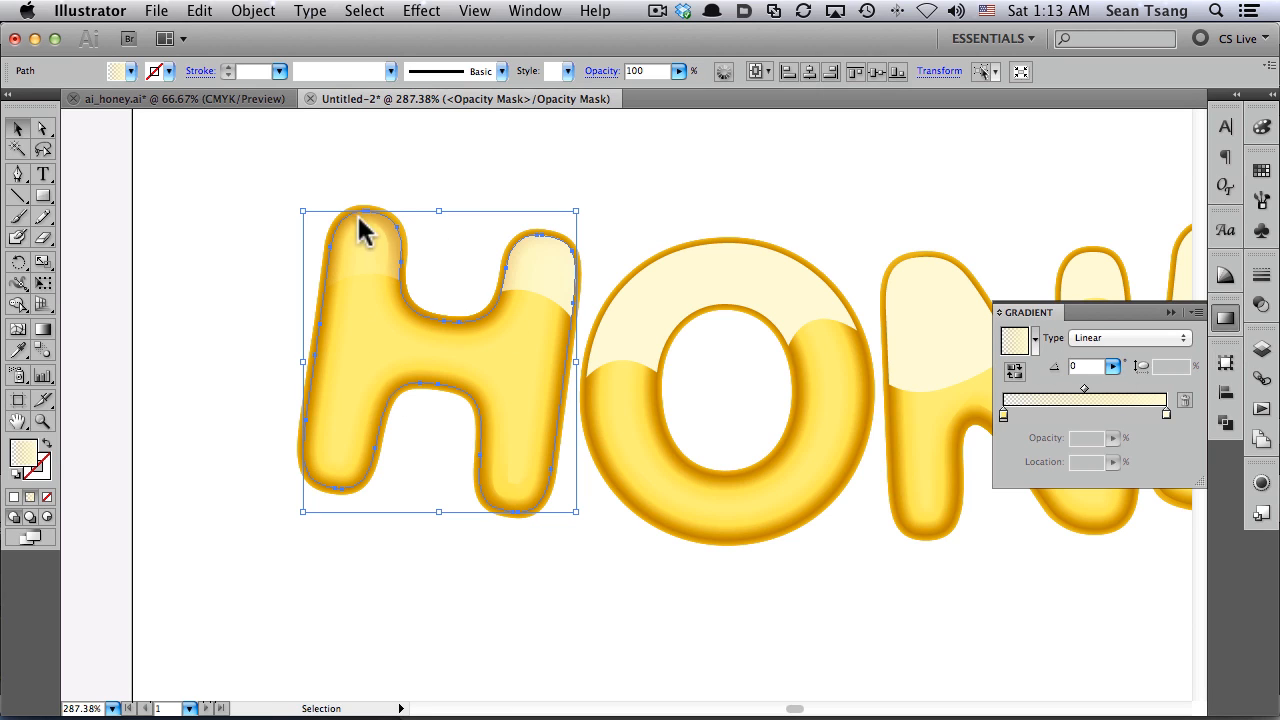
pyautogui.click(1003, 412)
pyautogui.click(1112, 437)
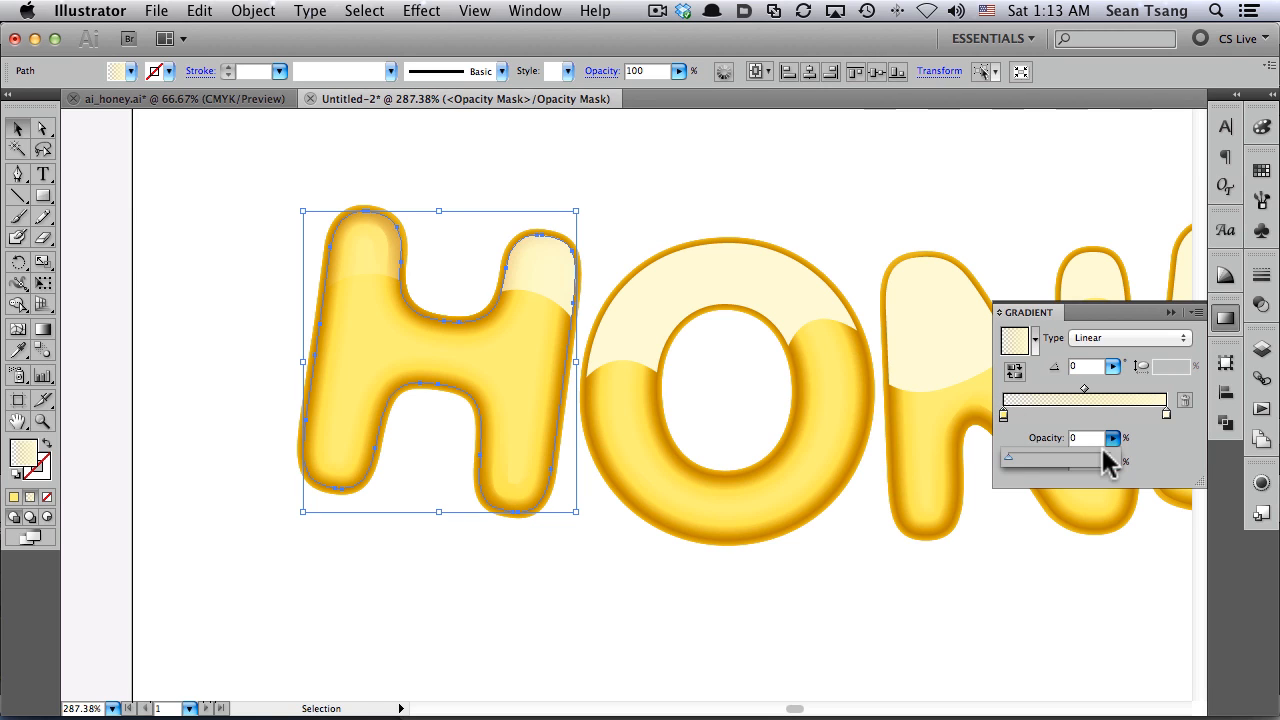
pyautogui.click(1165, 470)
pyautogui.doubleClick(1002, 411)
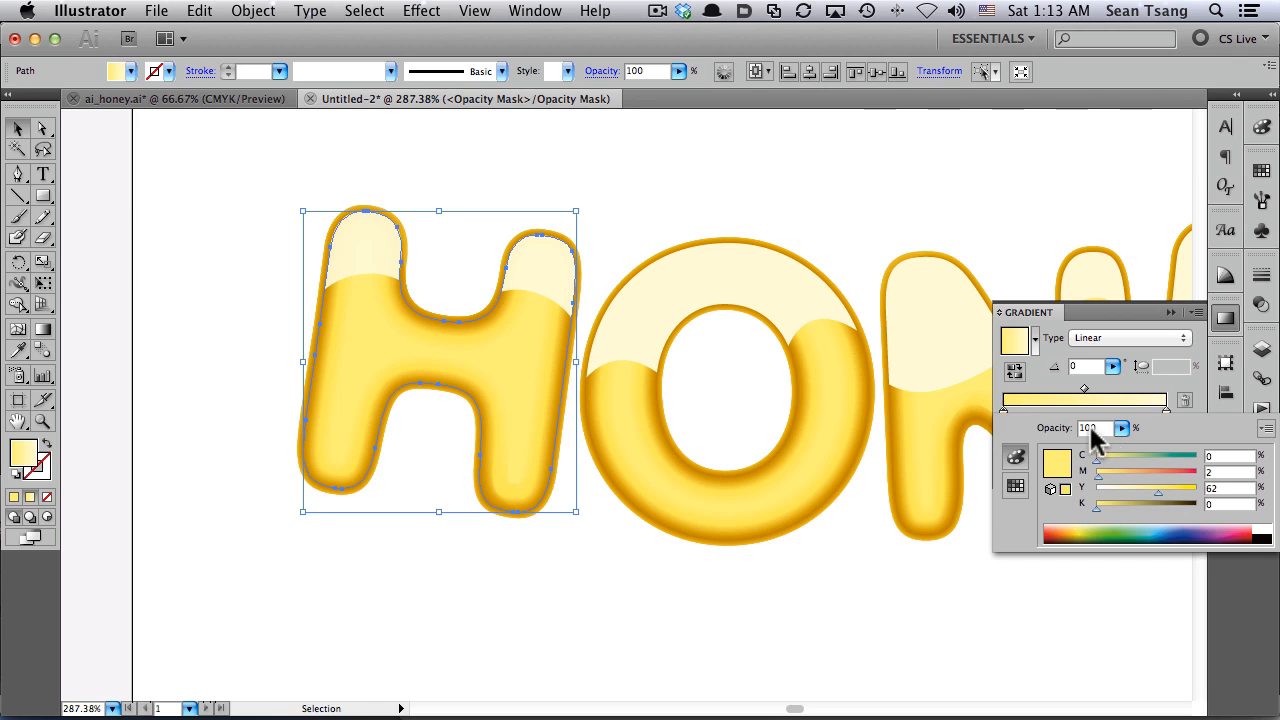
pyautogui.click(1263, 537)
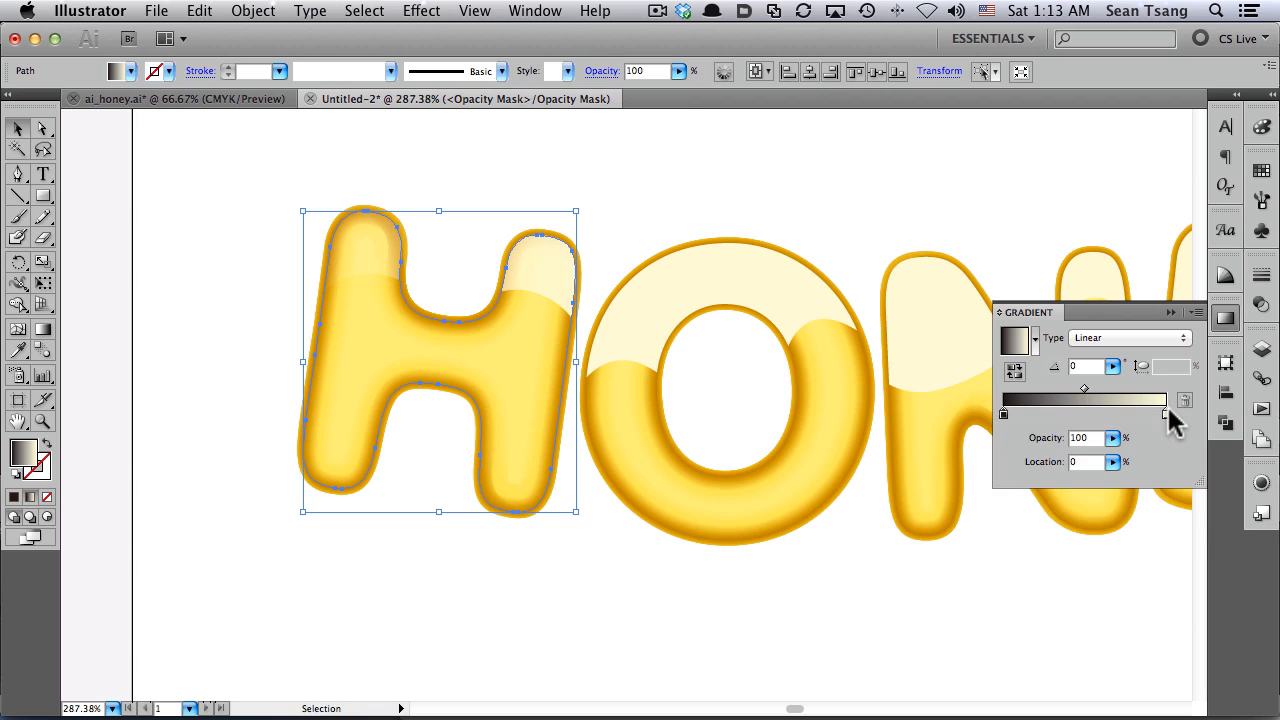
pyautogui.doubleClick(1166, 412)
pyautogui.click(1267, 537)
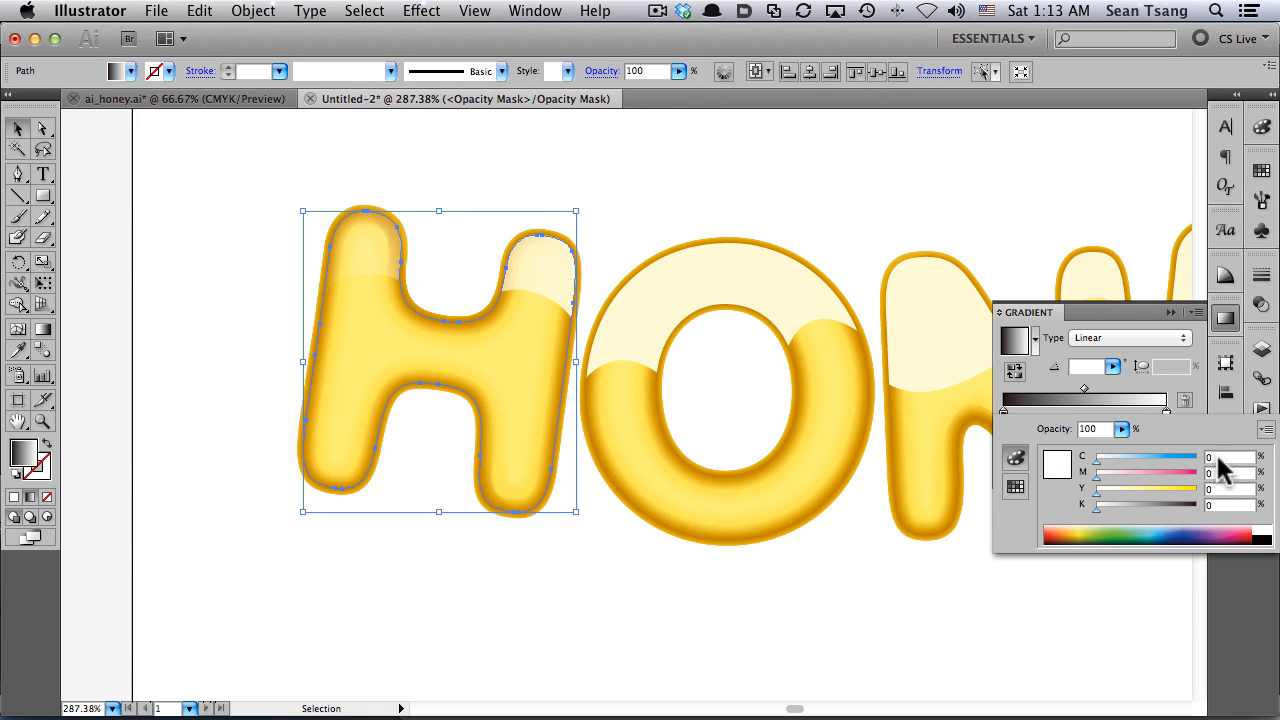
# Angle the H mask's gradient downwards at about -97°, return from the mask to the artwork, and deselect everything
pyautogui.press('g')
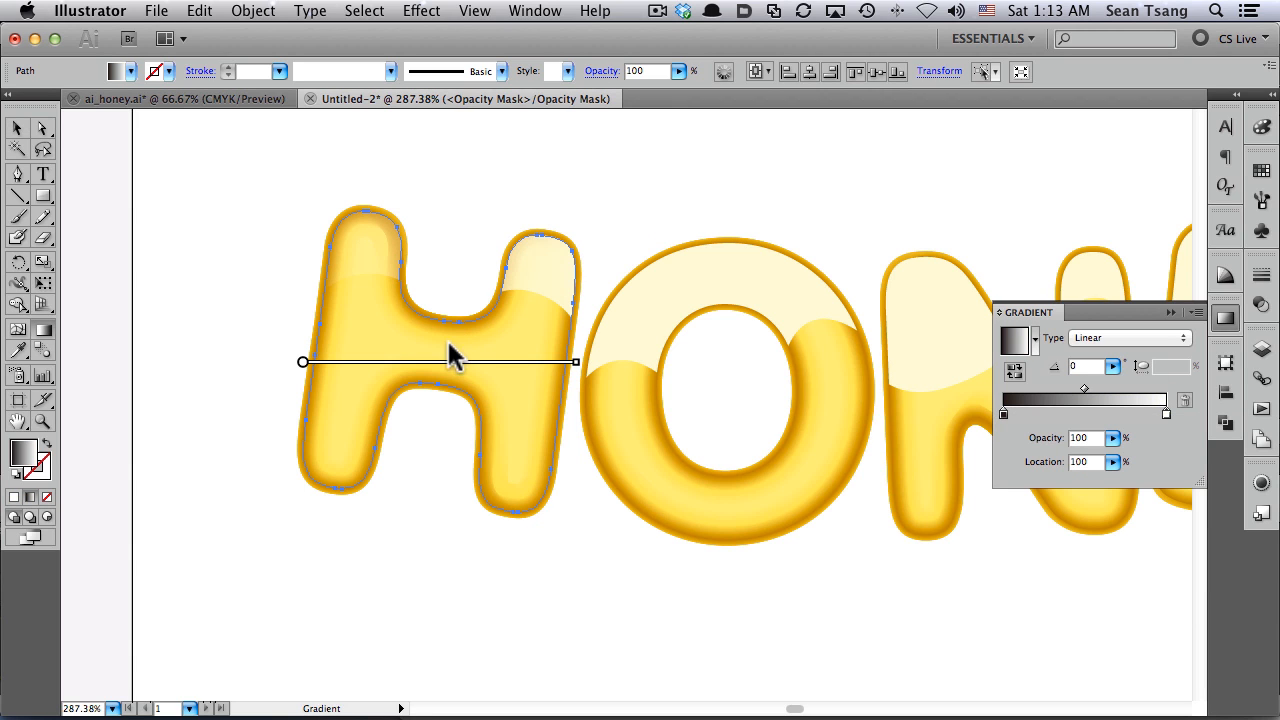
pyautogui.moveTo(440, 343); pyautogui.dragTo(472, 315)
pyautogui.moveTo(430, 248); pyautogui.dragTo(423, 302)
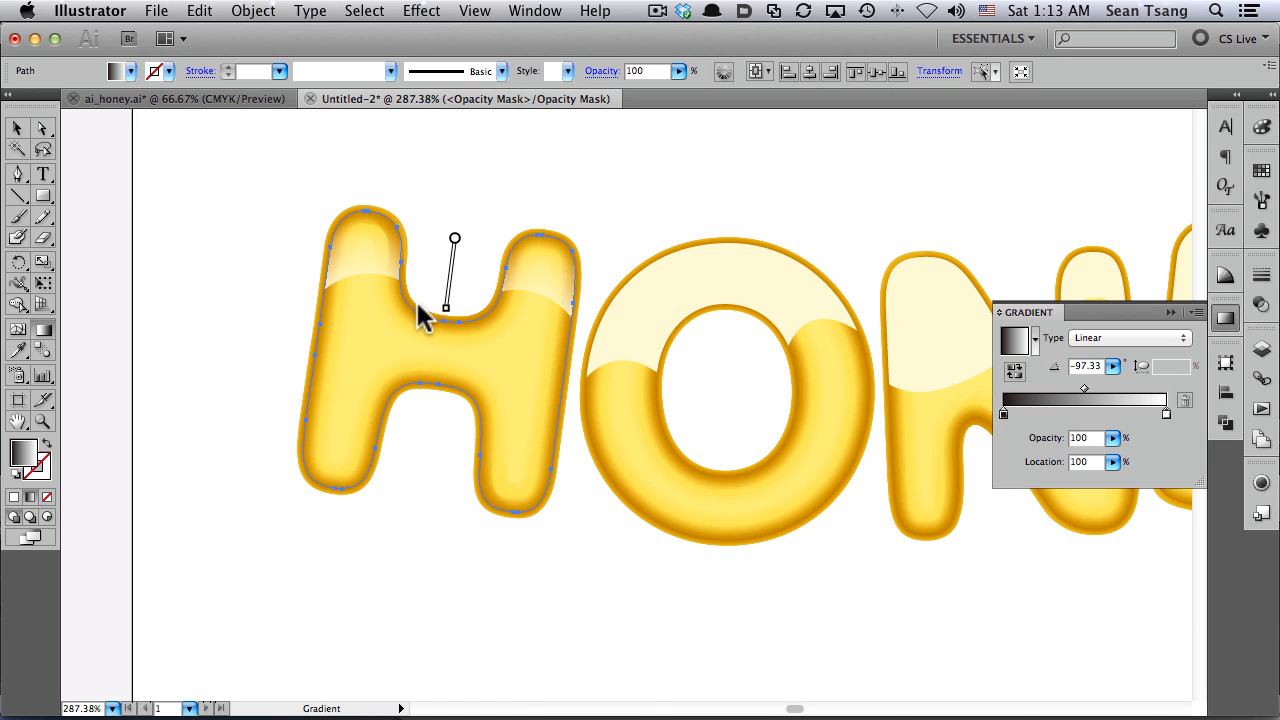
pyautogui.press('v')
pyautogui.click(646, 177)
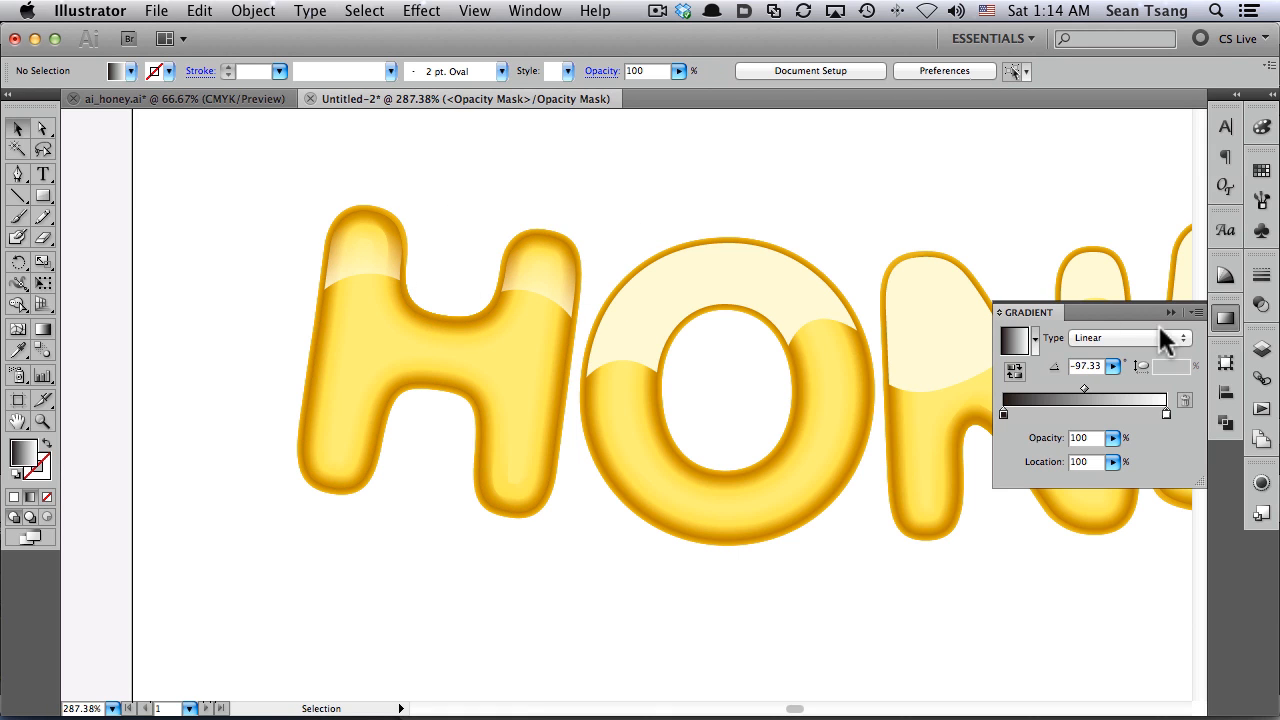
pyautogui.click(1261, 304)
pyautogui.click(1064, 337)
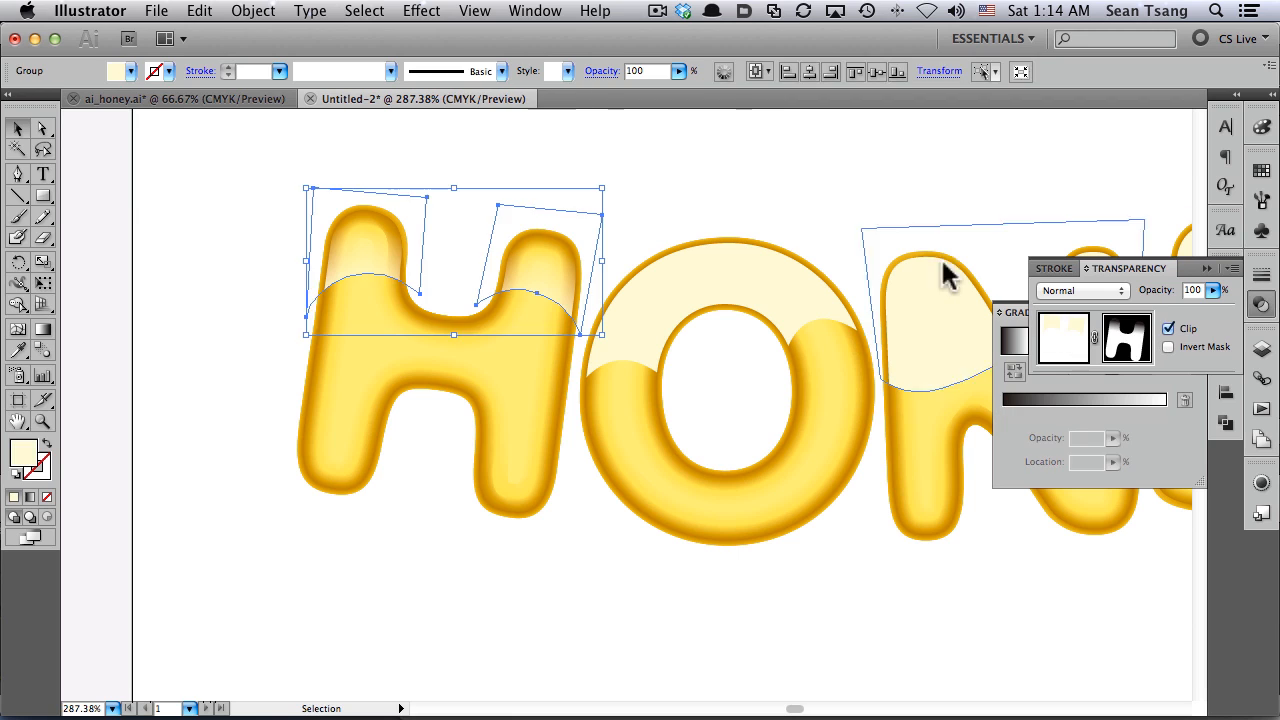
pyautogui.click(686, 214)
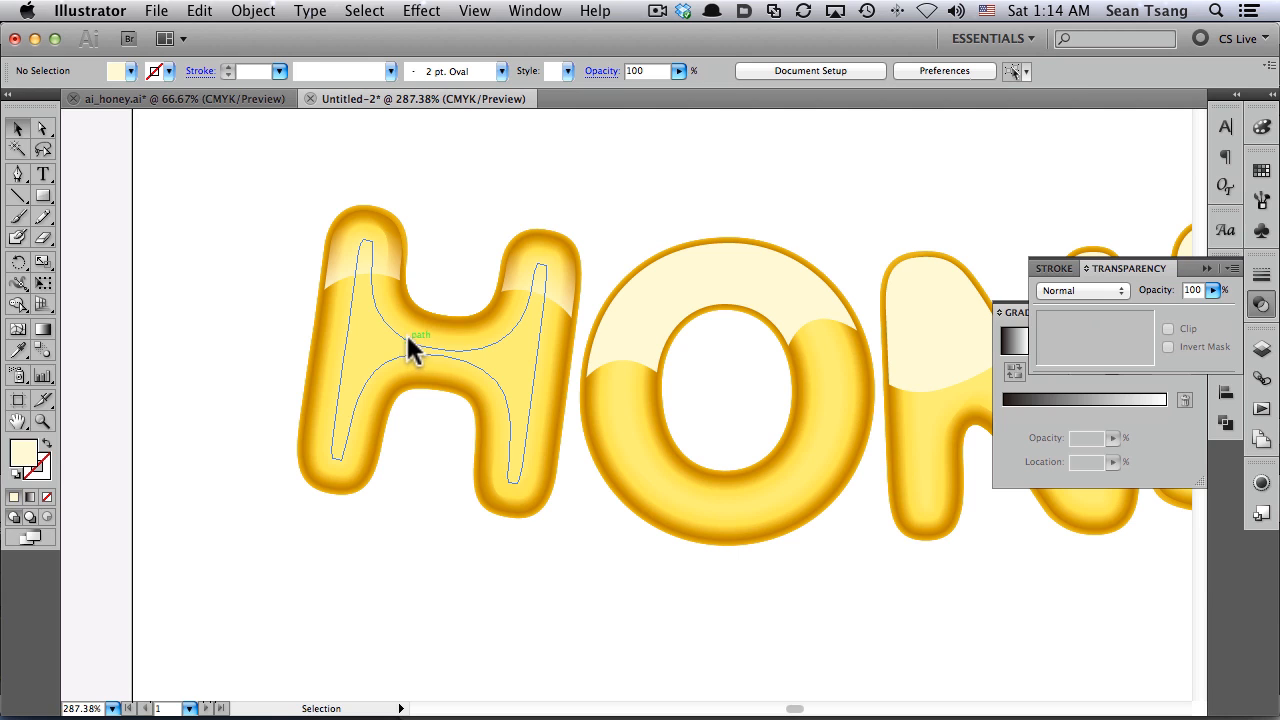
# Select the highlight shapes of the O, N, E and Y together and fill them with a linear gradient
pyautogui.press('space')
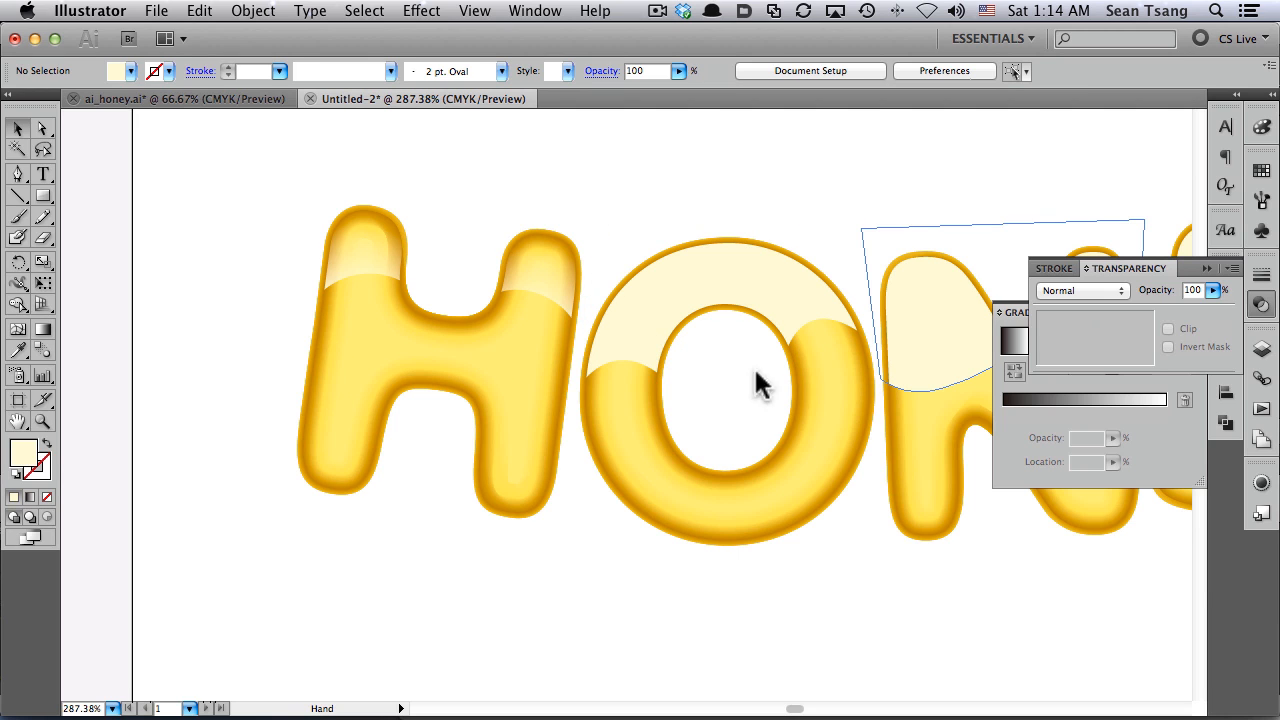
pyautogui.keyDown('alt'); pyautogui.keyDown('super'); pyautogui.click(594, 354); pyautogui.keyUp('super'); pyautogui.keyUp('alt')
pyautogui.keyDown('alt'); pyautogui.keyDown('super'); pyautogui.click(594, 354); pyautogui.keyUp('super'); pyautogui.keyUp('alt')
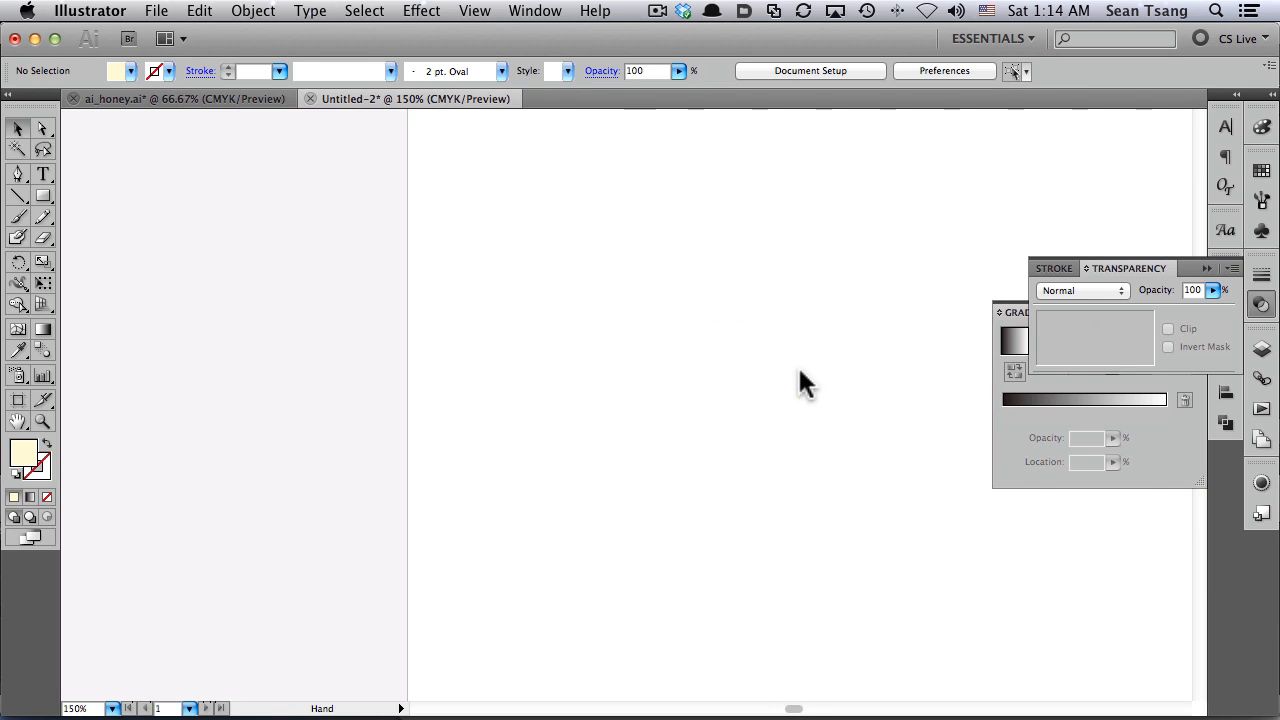
pyautogui.moveTo(799, 374); pyautogui.dragTo(506, 394)
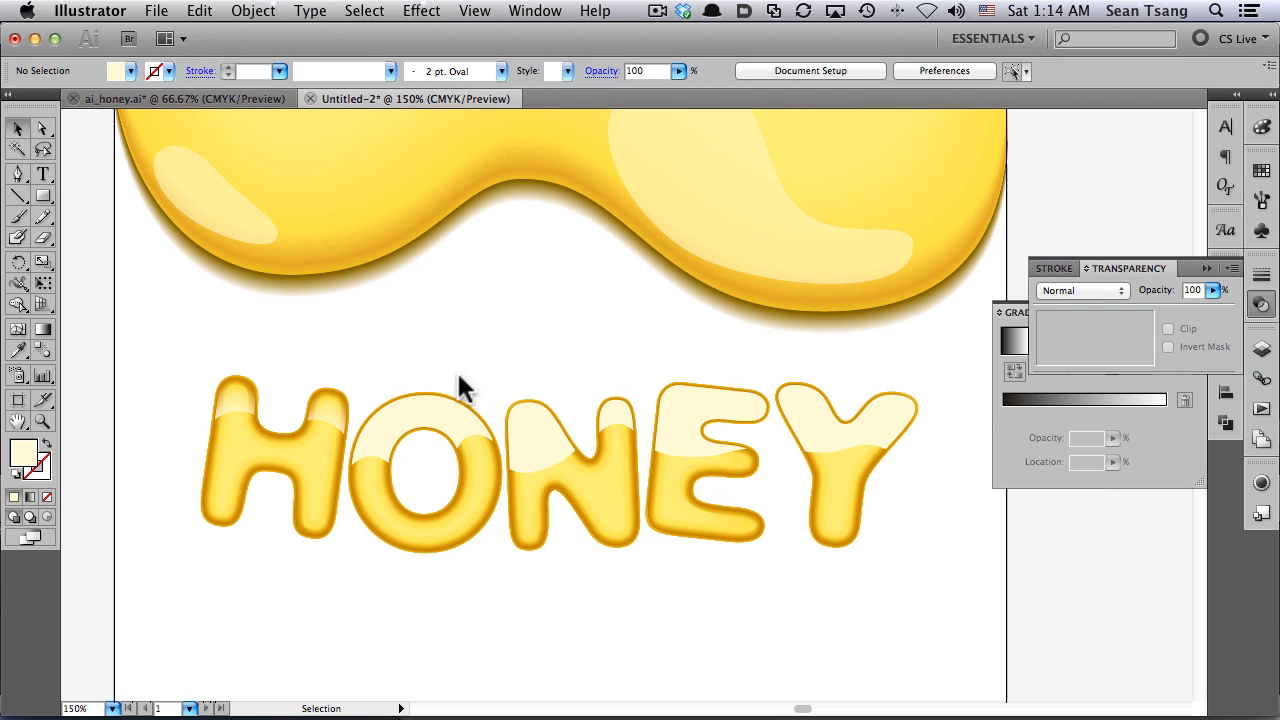
pyautogui.press('a')
pyautogui.click(464, 412)
pyautogui.keyDown('shift'); pyautogui.click(530, 436); pyautogui.keyUp('shift')
pyautogui.keyDown('shift'); pyautogui.click(695, 410); pyautogui.keyUp('shift')
pyautogui.keyDown('shift'); pyautogui.click(830, 425); pyautogui.keyUp('shift')
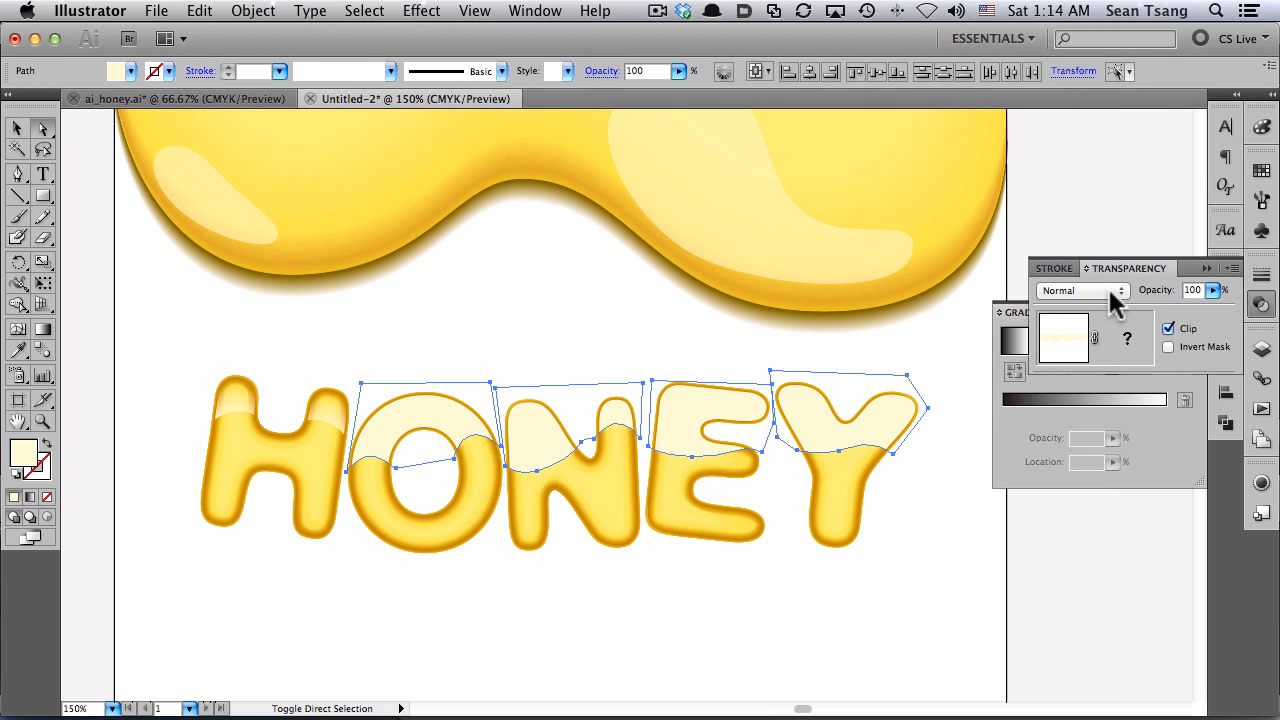
pyautogui.click(1261, 304)
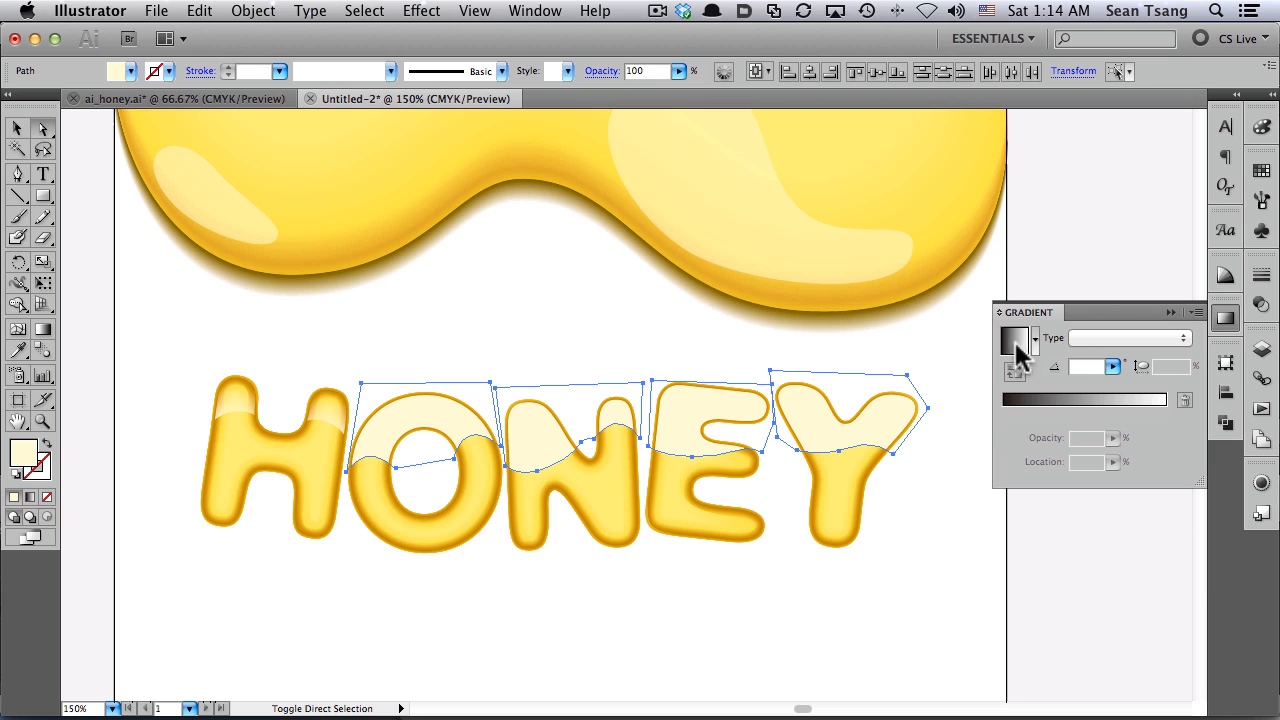
pyautogui.click(1015, 345)
pyautogui.click(1004, 410)
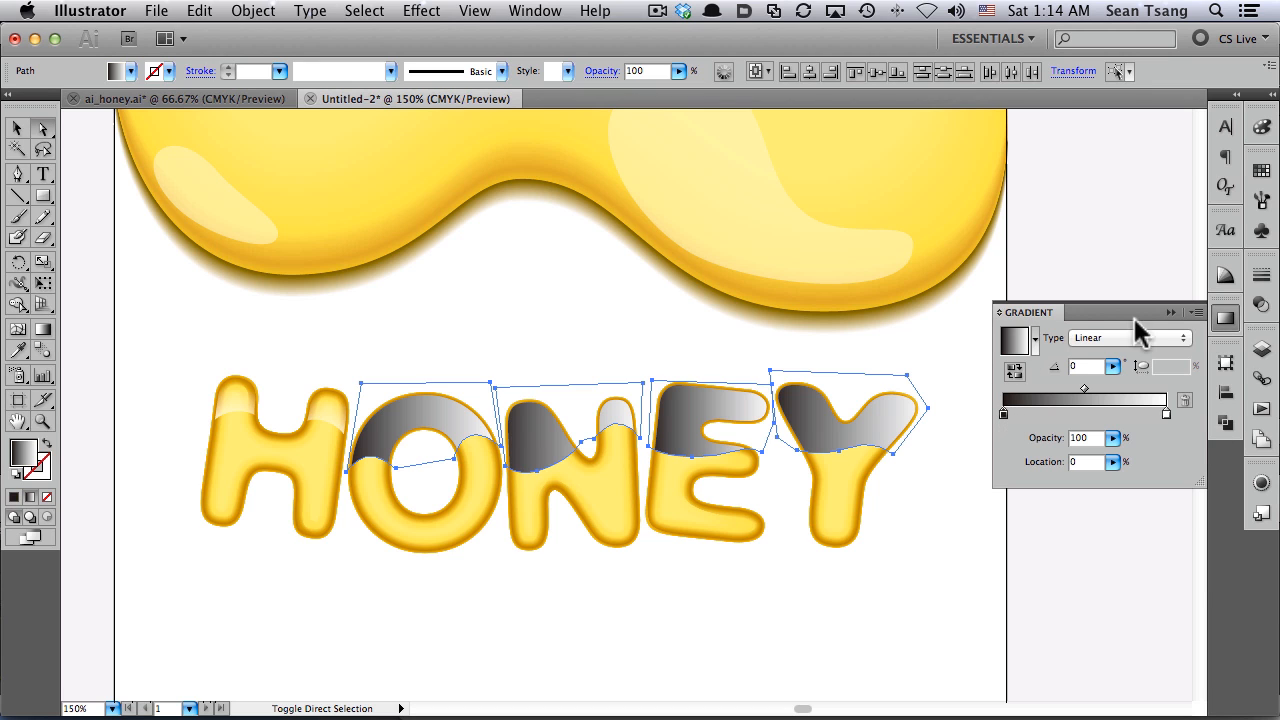
# Set the gradient's start stop to yellow, C 0, M 9, Y 100, K 0, and its end stop to Y 64
pyautogui.click(1261, 127)
pyautogui.moveTo(1180, 194); pyautogui.dragTo(1095, 193)
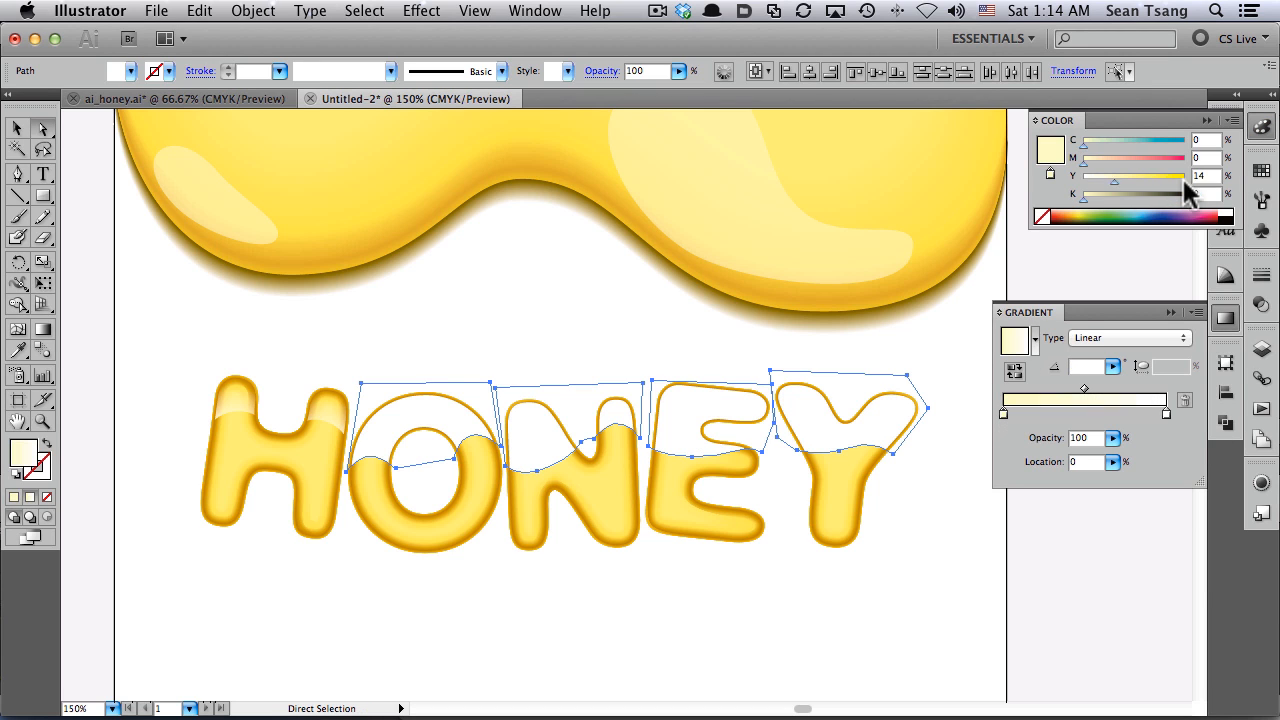
pyautogui.moveTo(1183, 179); pyautogui.dragTo(1184, 178)
pyautogui.click(1092, 157)
pyautogui.click(1166, 411)
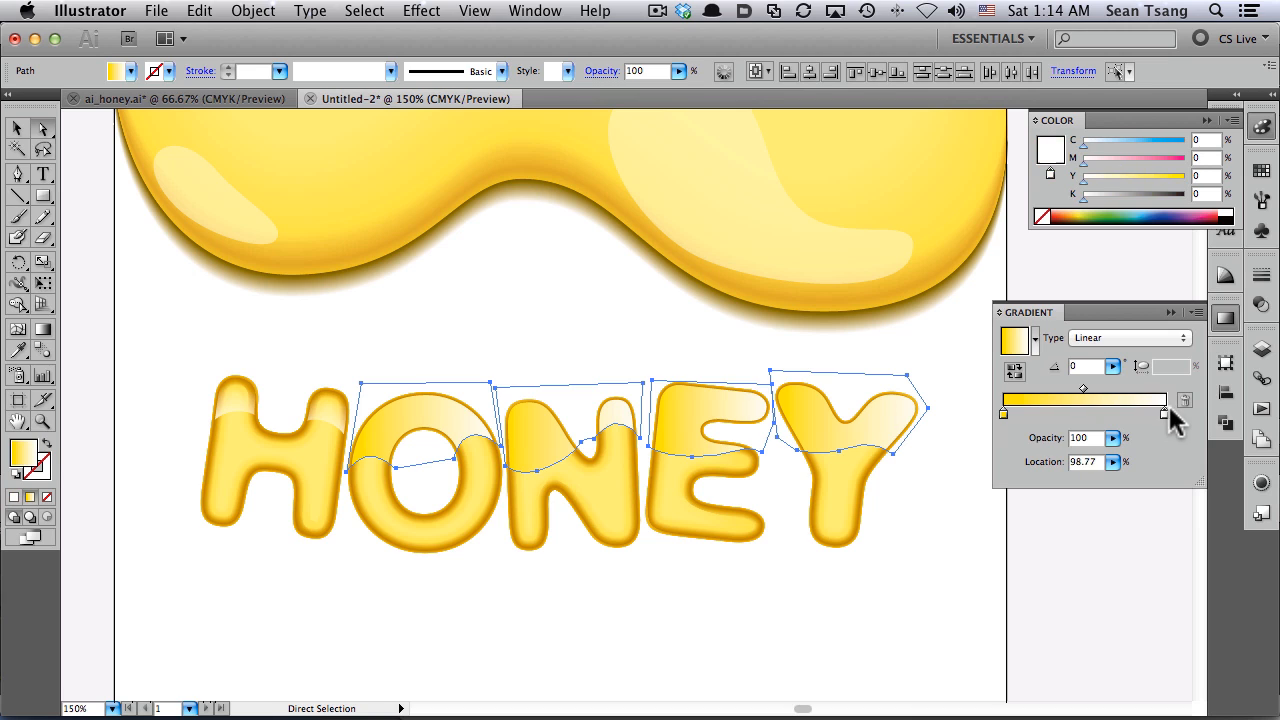
pyautogui.moveTo(1100, 182); pyautogui.dragTo(1149, 182)
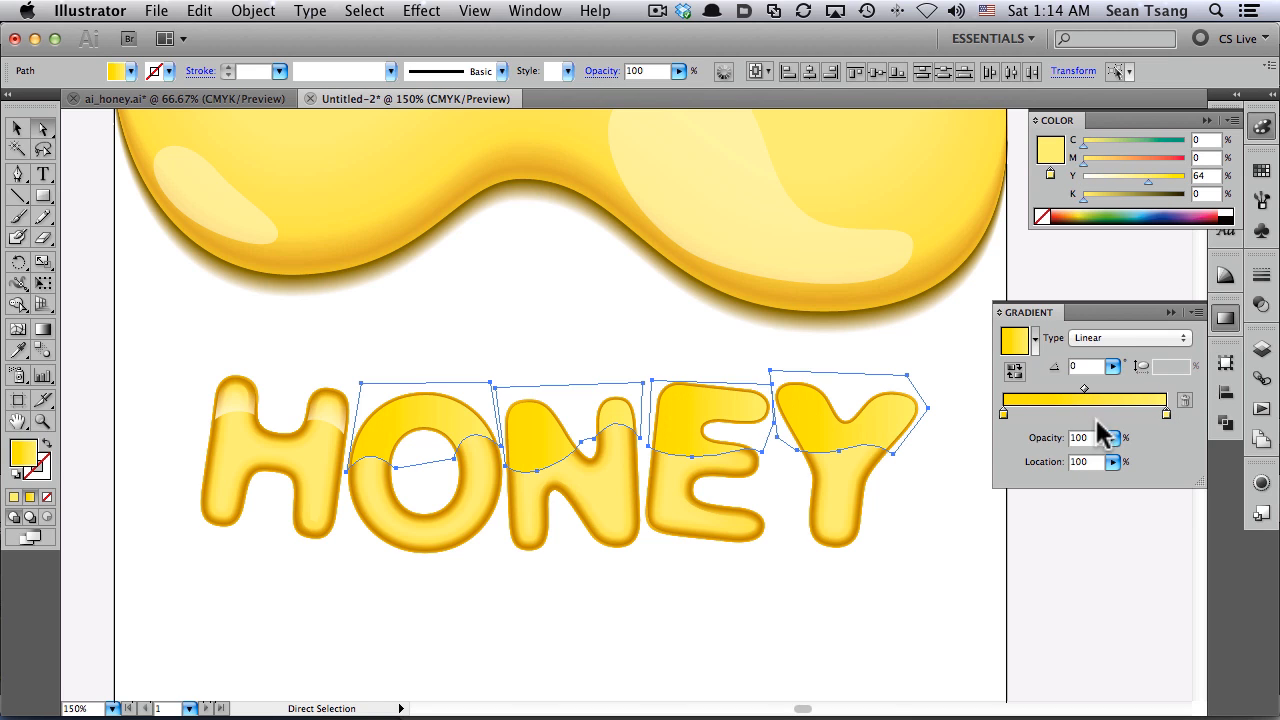
# Set the opacity of the gradient's start stop to 0% and deselect the highlights
pyautogui.click(1004, 412)
pyautogui.click(1112, 461)
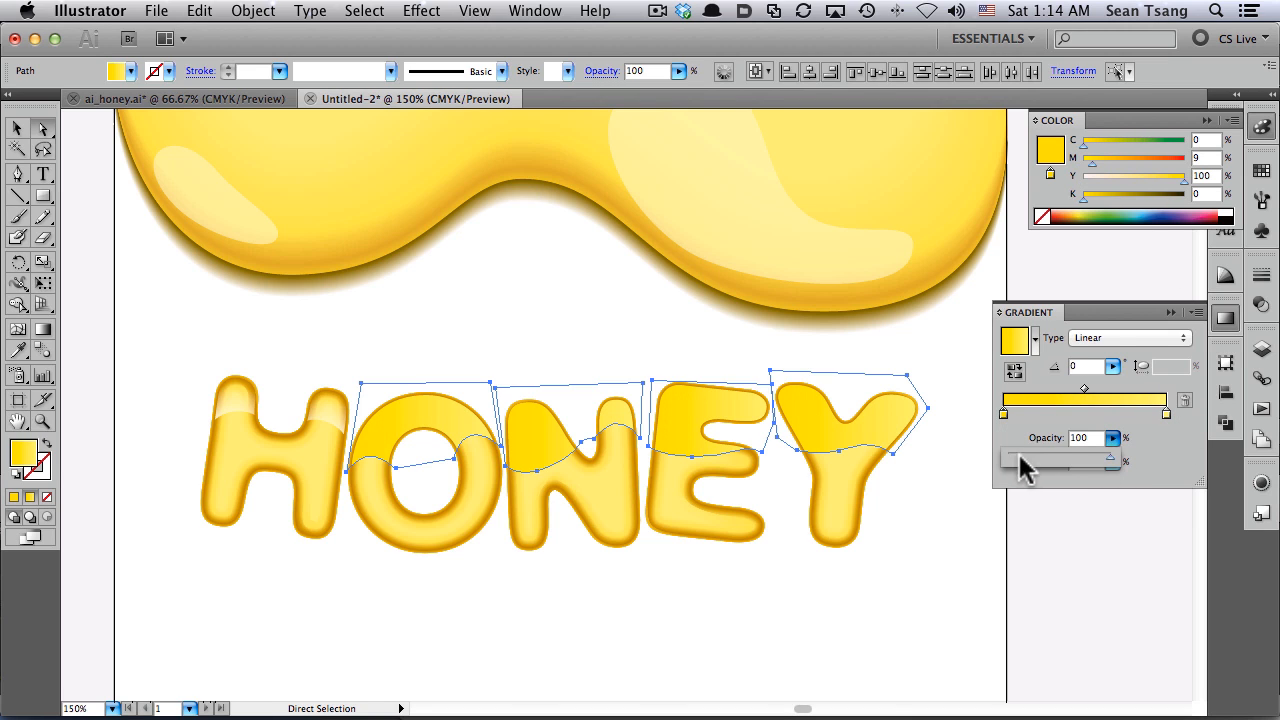
pyautogui.moveTo(1025, 468); pyautogui.dragTo(988, 466)
pyautogui.click(945, 350)
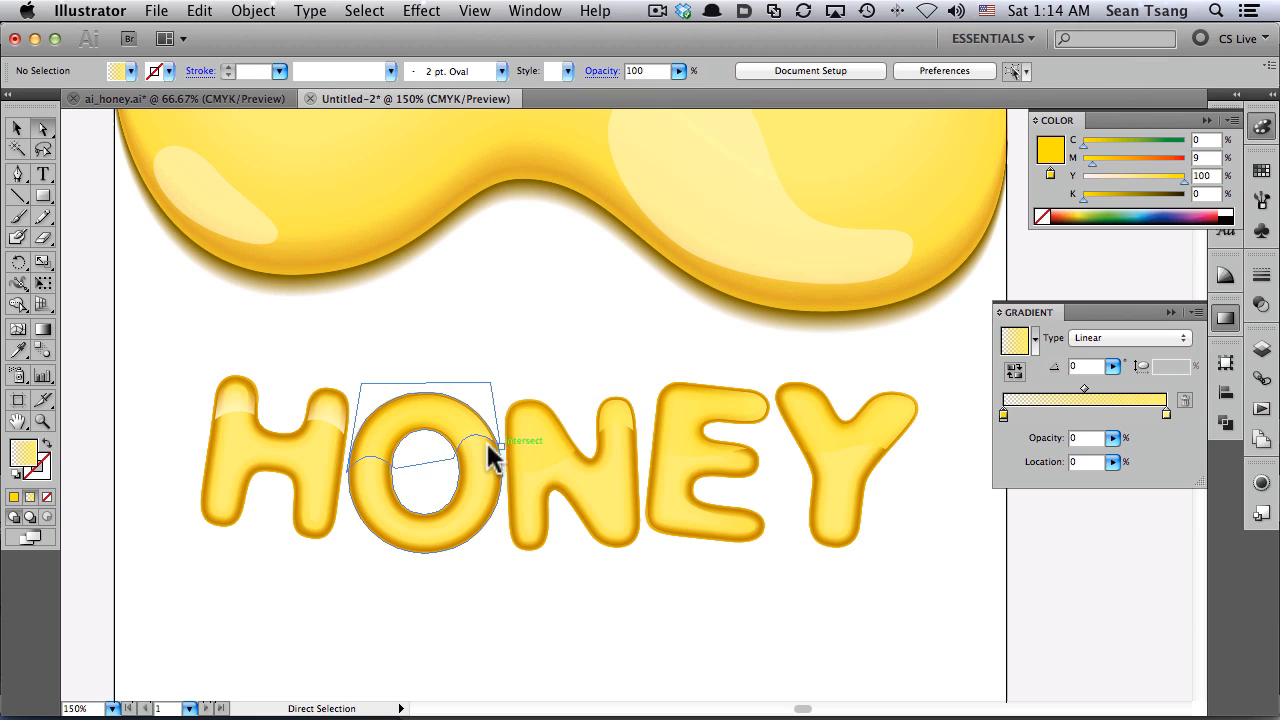
# Reselect the O, N, E and Y highlights and lighten the gradient's end stop to a pale cream
pyautogui.click(429, 437)
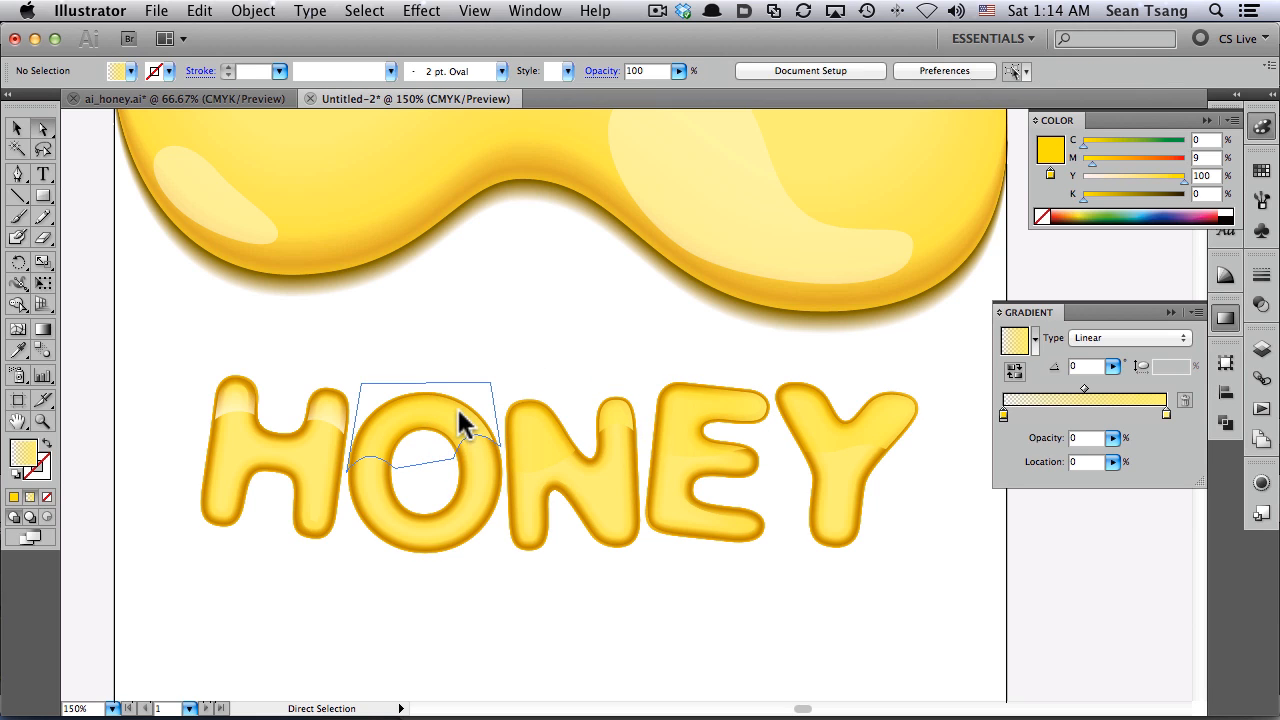
pyautogui.keyDown('shift'); pyautogui.click(543, 442); pyautogui.keyUp('shift')
pyautogui.keyDown('shift'); pyautogui.click(682, 420); pyautogui.keyUp('shift')
pyautogui.keyDown('shift'); pyautogui.click(845, 422); pyautogui.keyUp('shift')
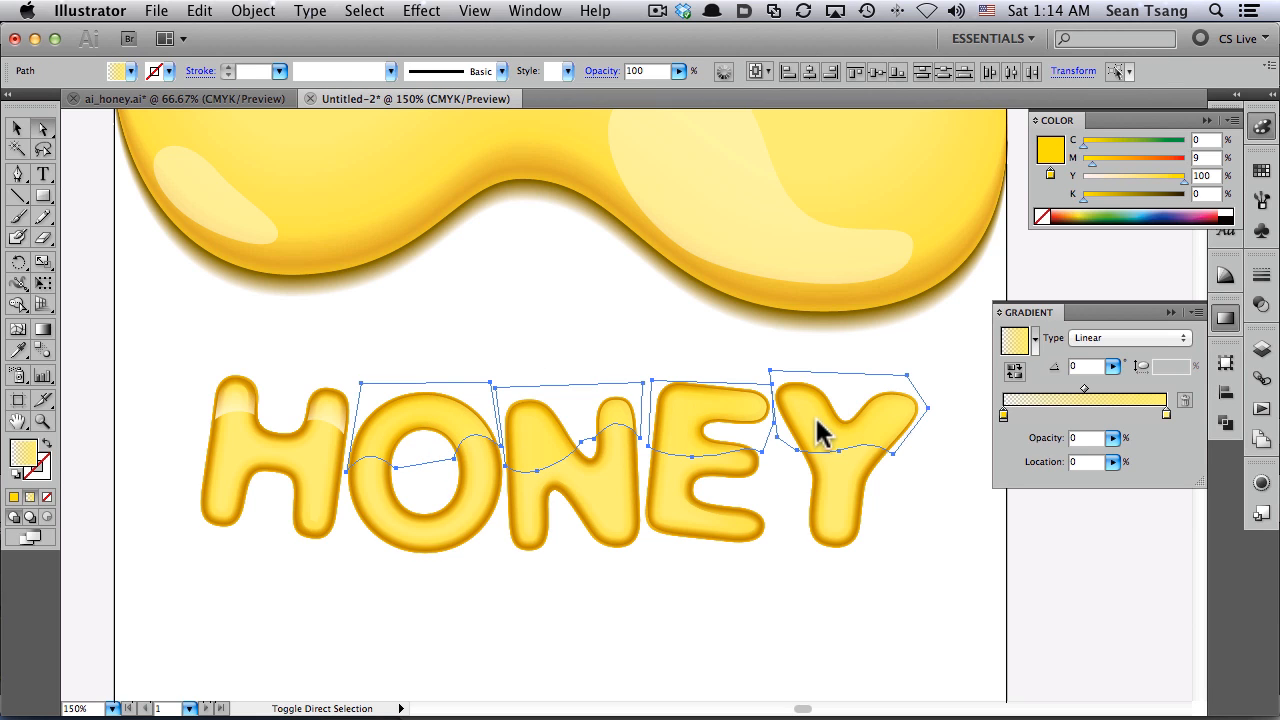
pyautogui.moveTo(1183, 177); pyautogui.dragTo(1120, 188)
pyautogui.click(919, 315)
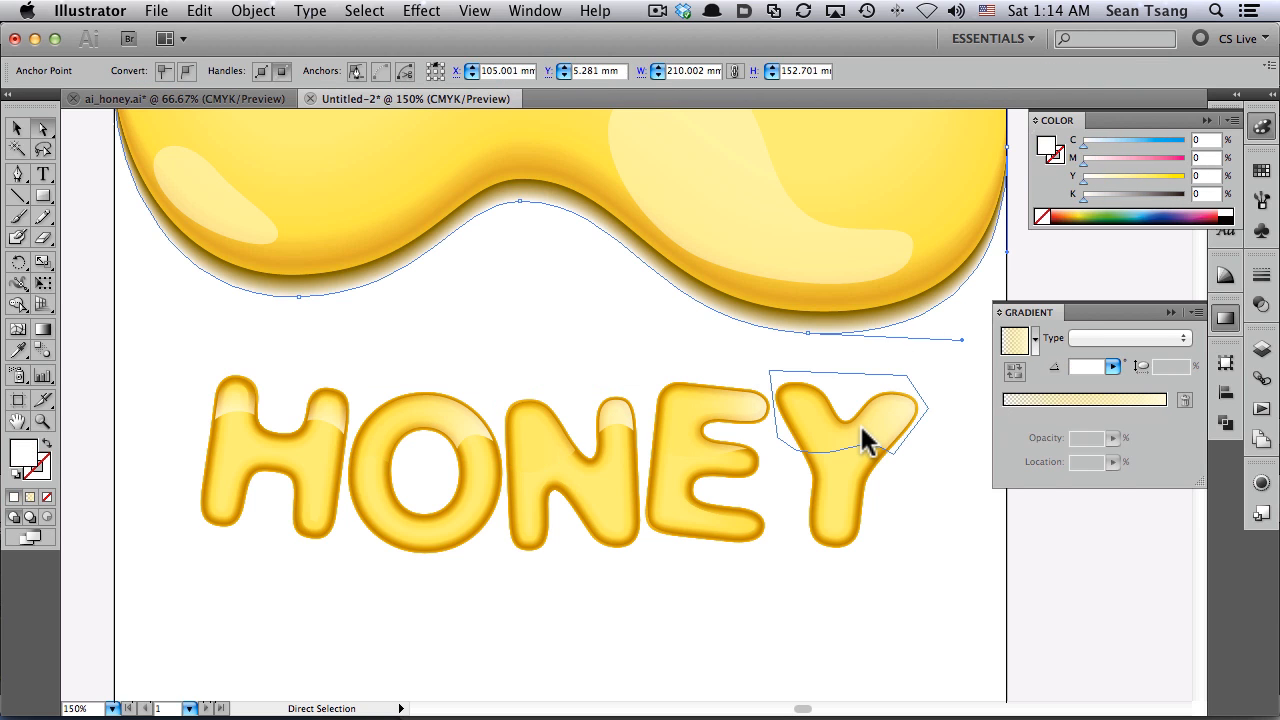
# Redirect the Y highlight's gradient downwards, and the E highlight's gradient downwards at about -92°
pyautogui.click(858, 430)
pyautogui.press('g')
pyautogui.moveTo(853, 471)
pyautogui.mouseDown()
pyautogui.moveTo(848, 382)
pyautogui.moveTo(854, 479)
pyautogui.mouseUp()
pyautogui.keyDown('super'); pyautogui.click(708, 420); pyautogui.keyUp('super')
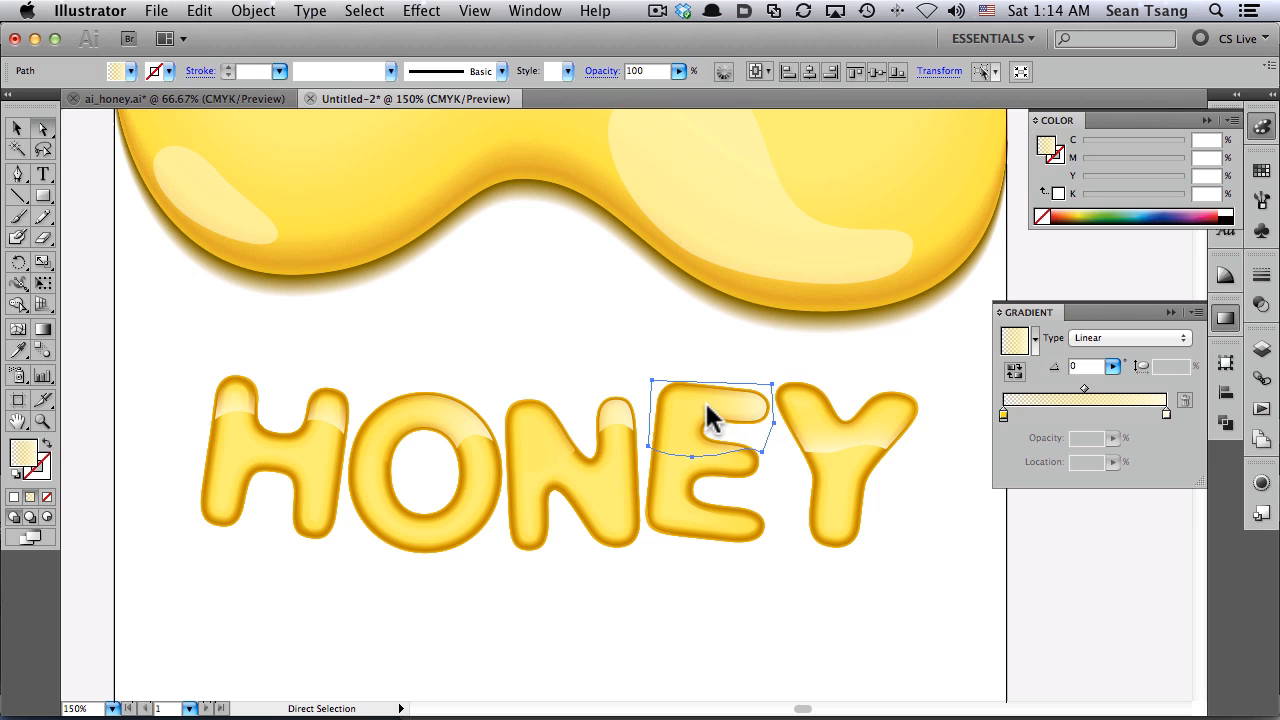
pyautogui.moveTo(684, 391); pyautogui.dragTo(681, 465)
# Angle the N highlight's gradient downwards at about -79°, and redraw it at about -83°
pyautogui.keyDown('super'); pyautogui.click(613, 420); pyautogui.keyUp('super')
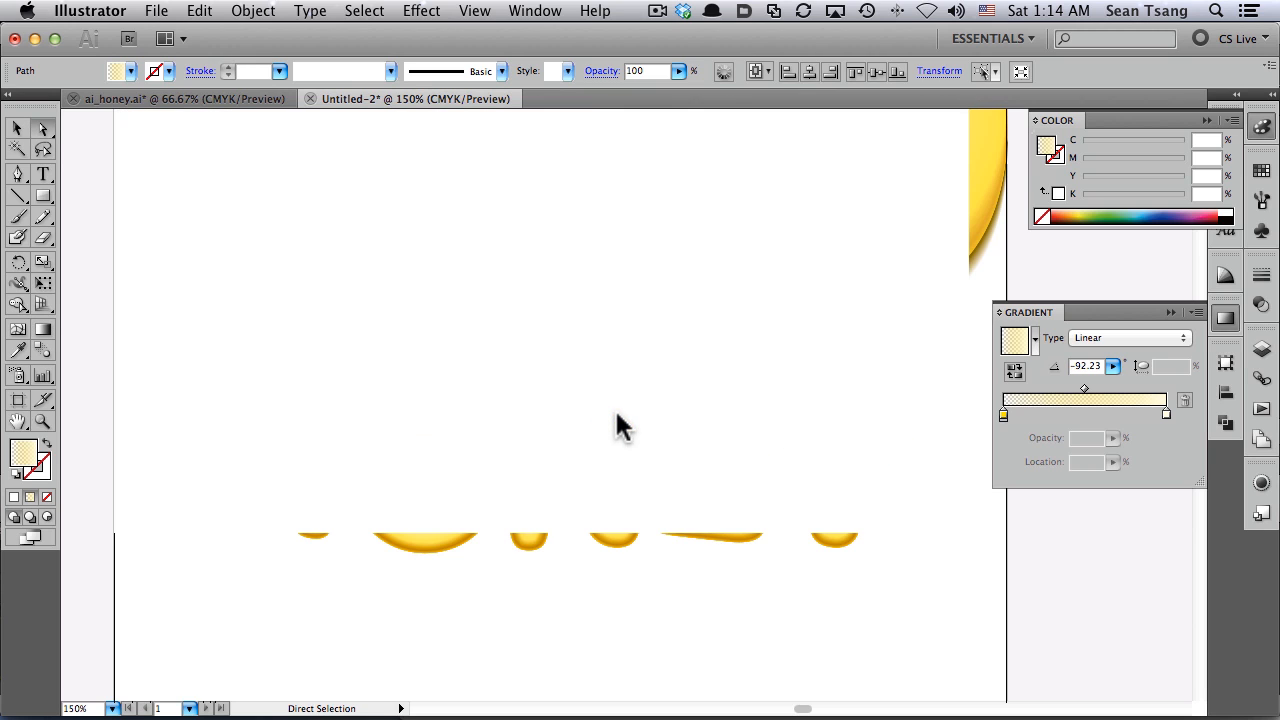
pyautogui.moveTo(568, 394); pyautogui.dragTo(582, 468)
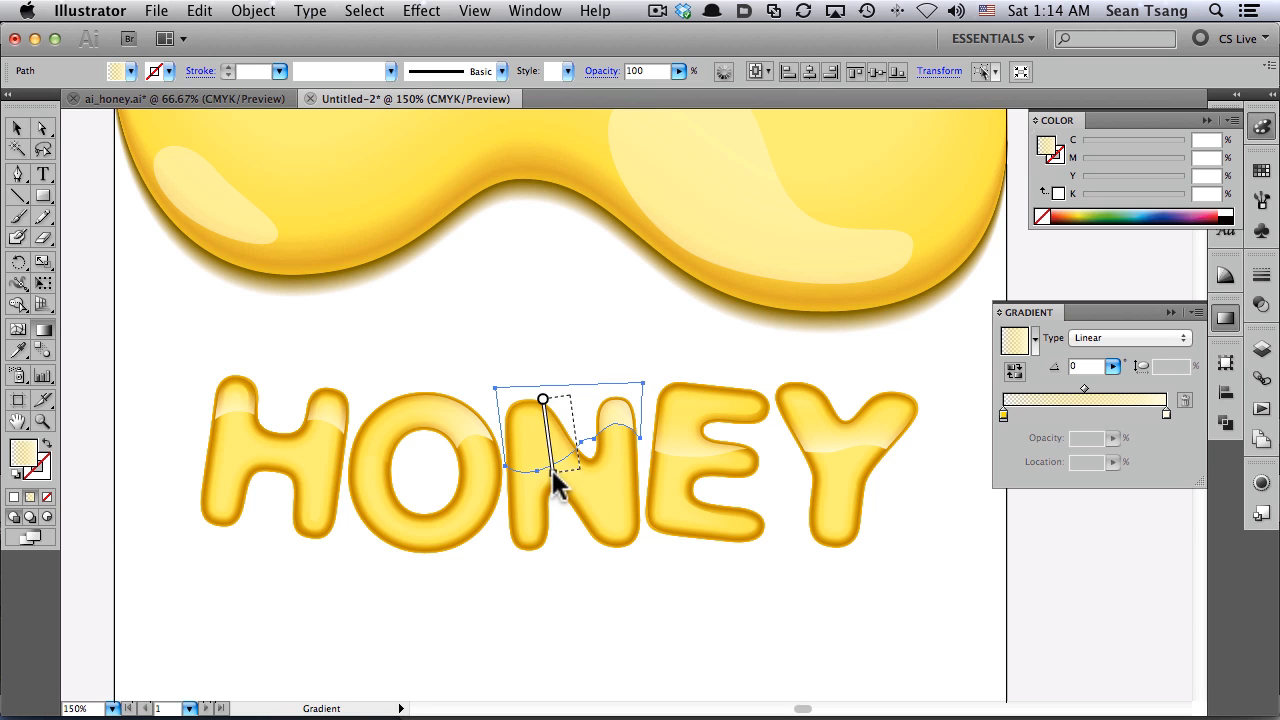
pyautogui.hscroll(-5, 686, 414)
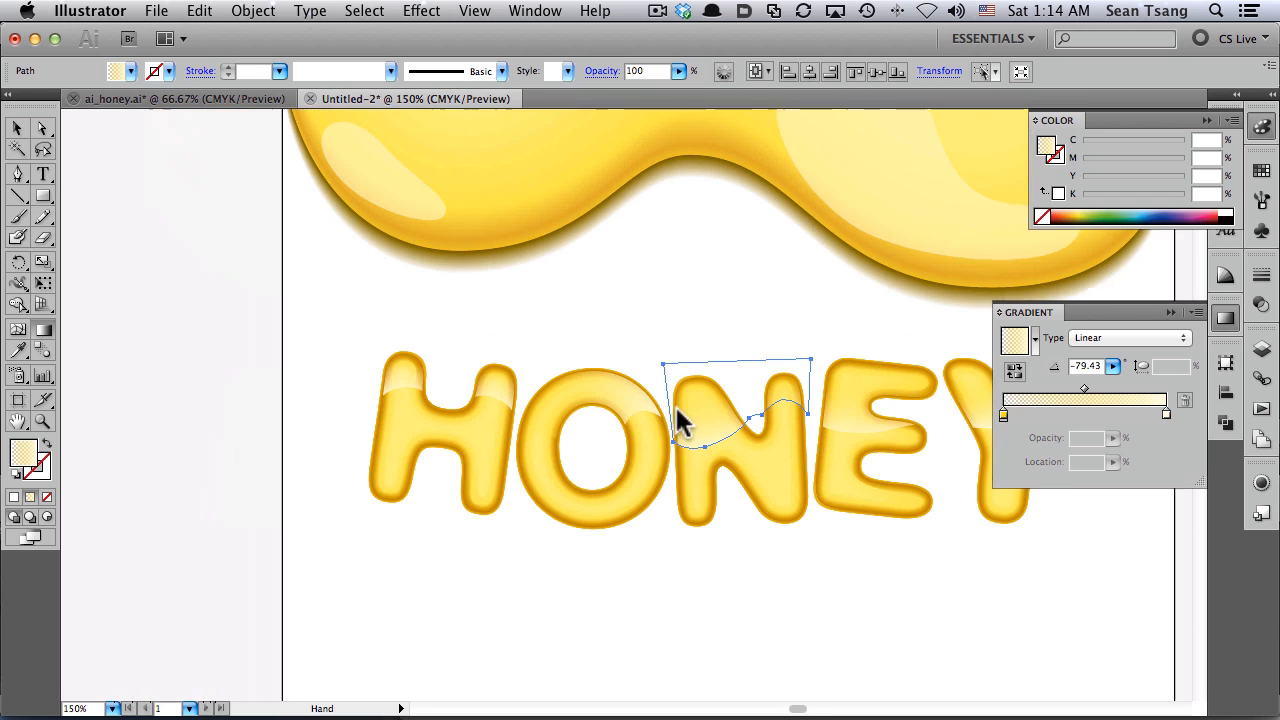
pyautogui.press('g')
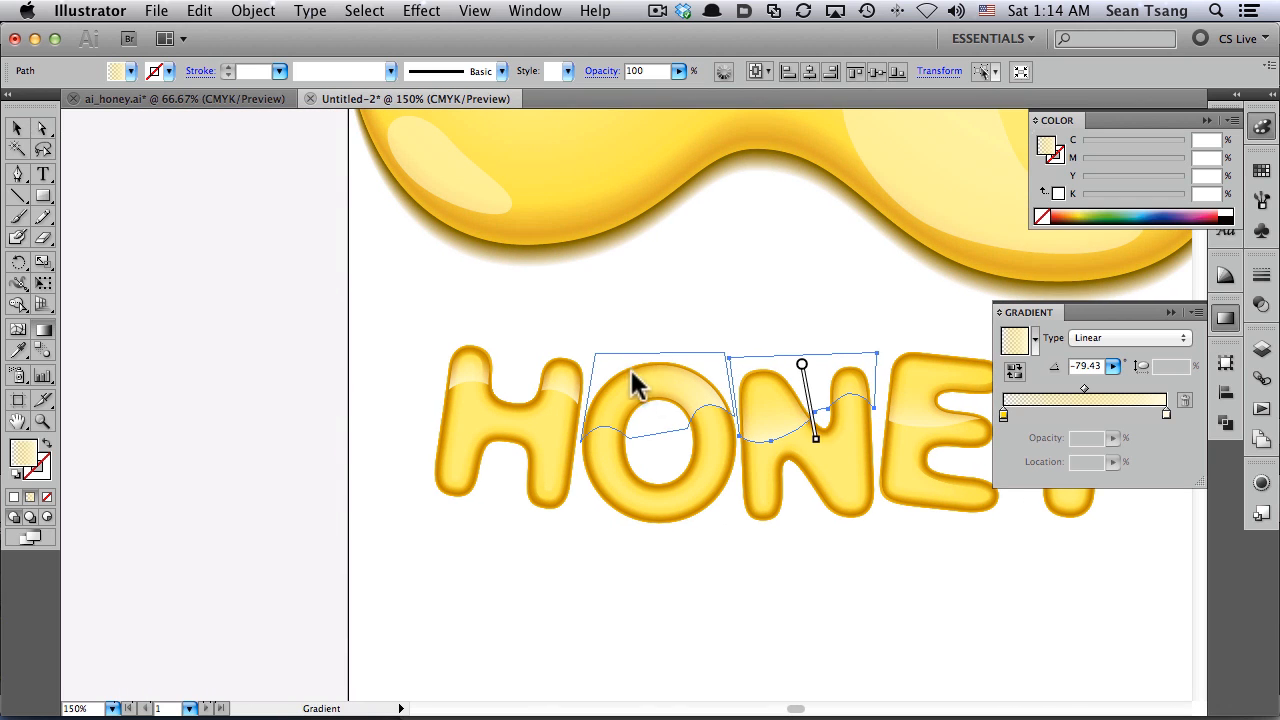
pyautogui.moveTo(631, 364); pyautogui.dragTo(642, 450)
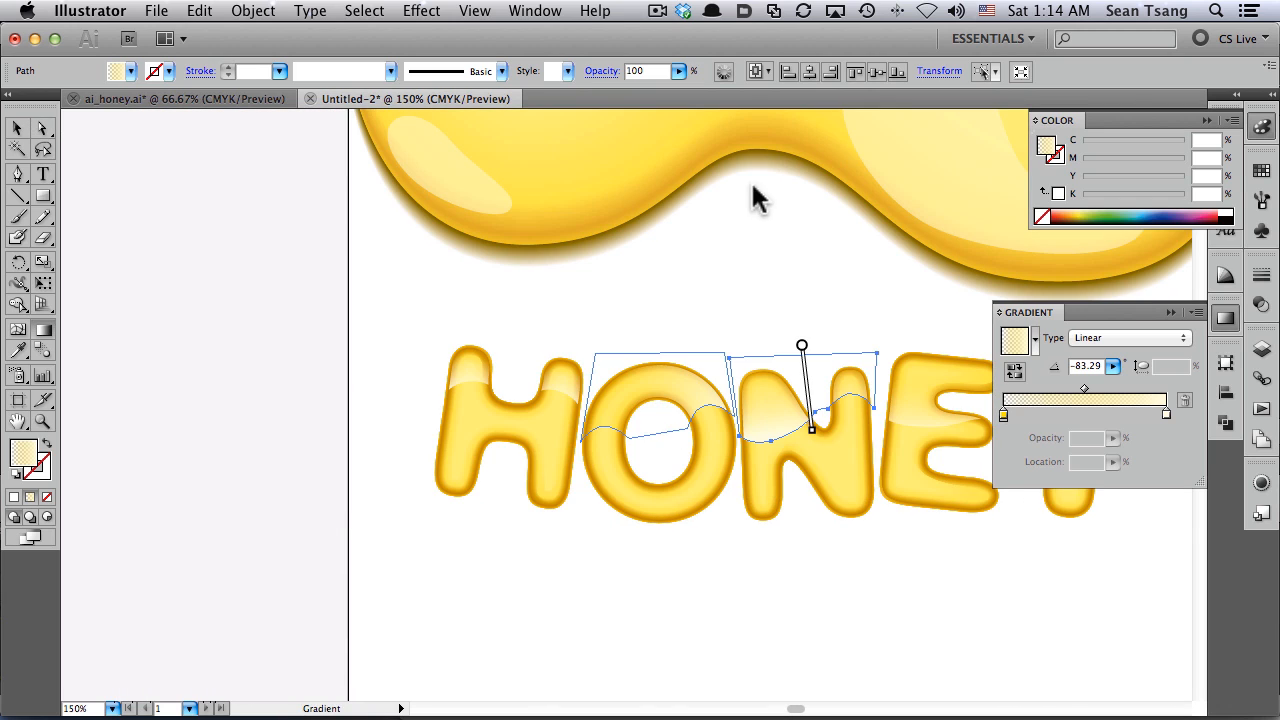
# Select the O's highlight shape and redirect its gradient downwards at about -82°
pyautogui.press('a')
pyautogui.click(700, 395)
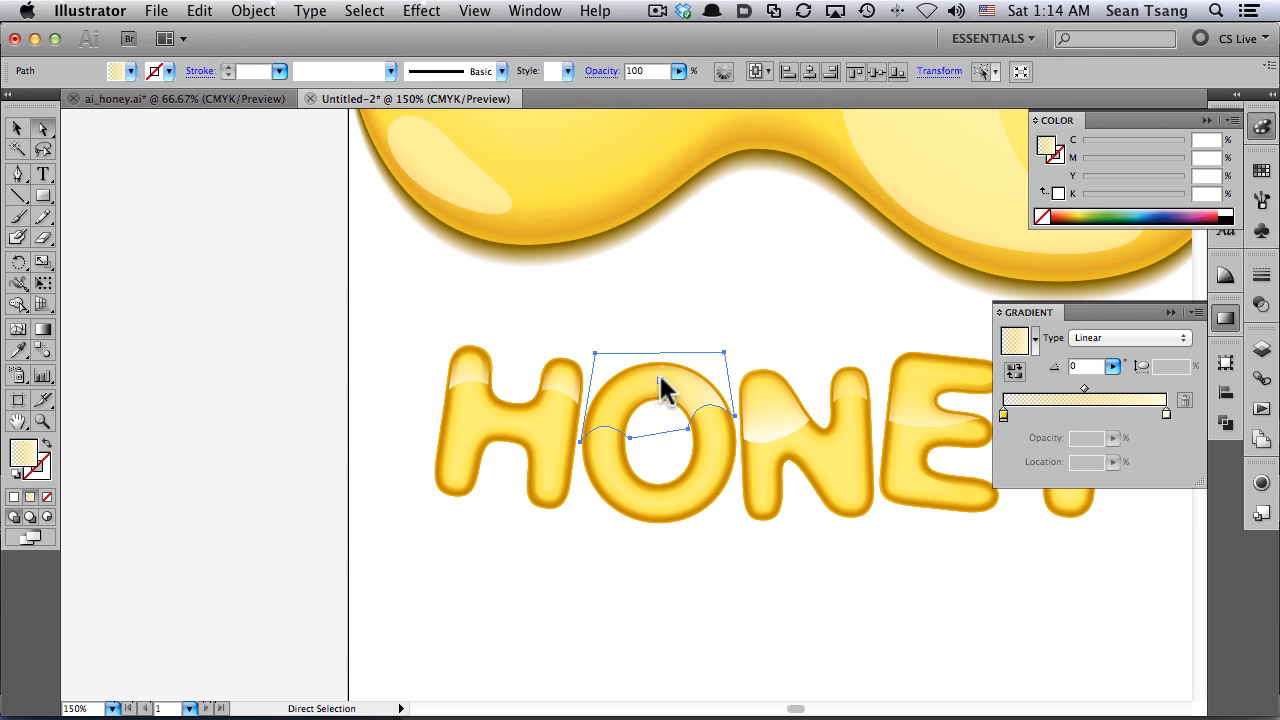
pyautogui.press('g')
pyautogui.moveTo(658, 368); pyautogui.dragTo(668, 456)
# Select the N's highlight shape, redirect its gradient diagonally downwards at about -73°, and deselect it
pyautogui.click(778, 425)
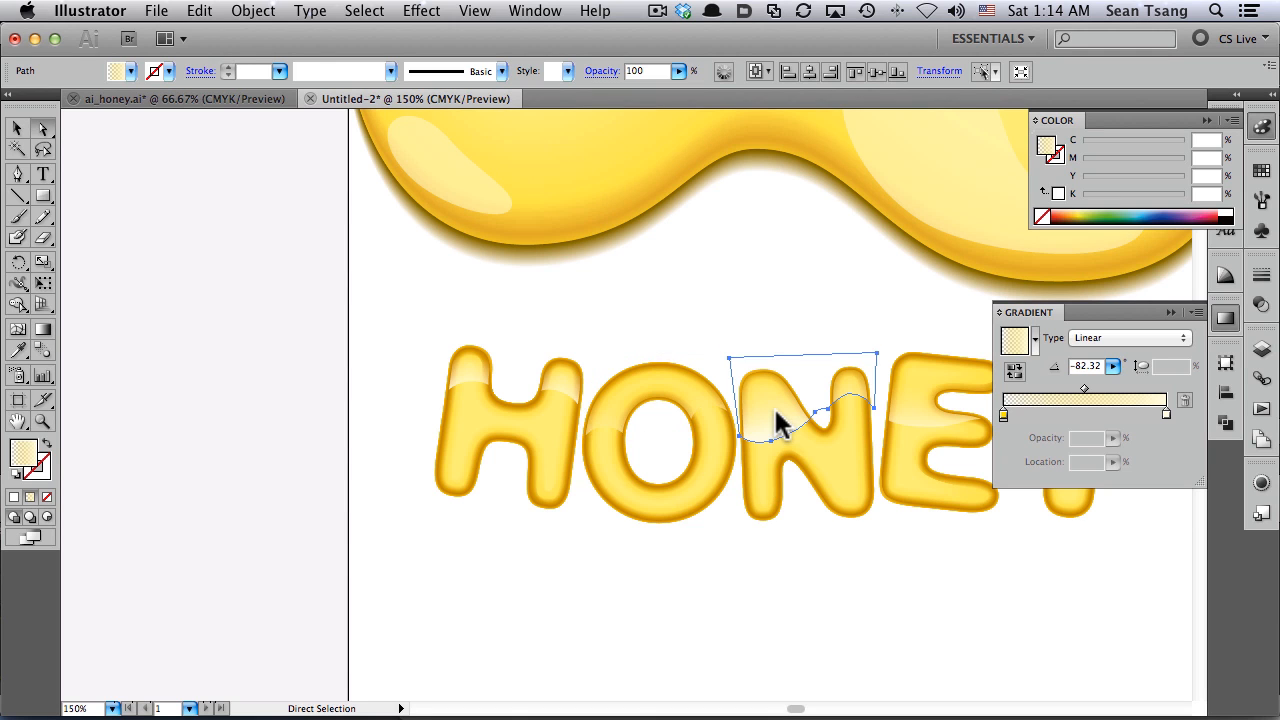
pyautogui.press('g')
pyautogui.moveTo(764, 368); pyautogui.dragTo(797, 460)
pyautogui.press('v')
pyautogui.click(814, 309)
# Check the HONEY lettering beneath the drip, and switch to the ai_honey.ai document to examine its artwork
pyautogui.press('space')
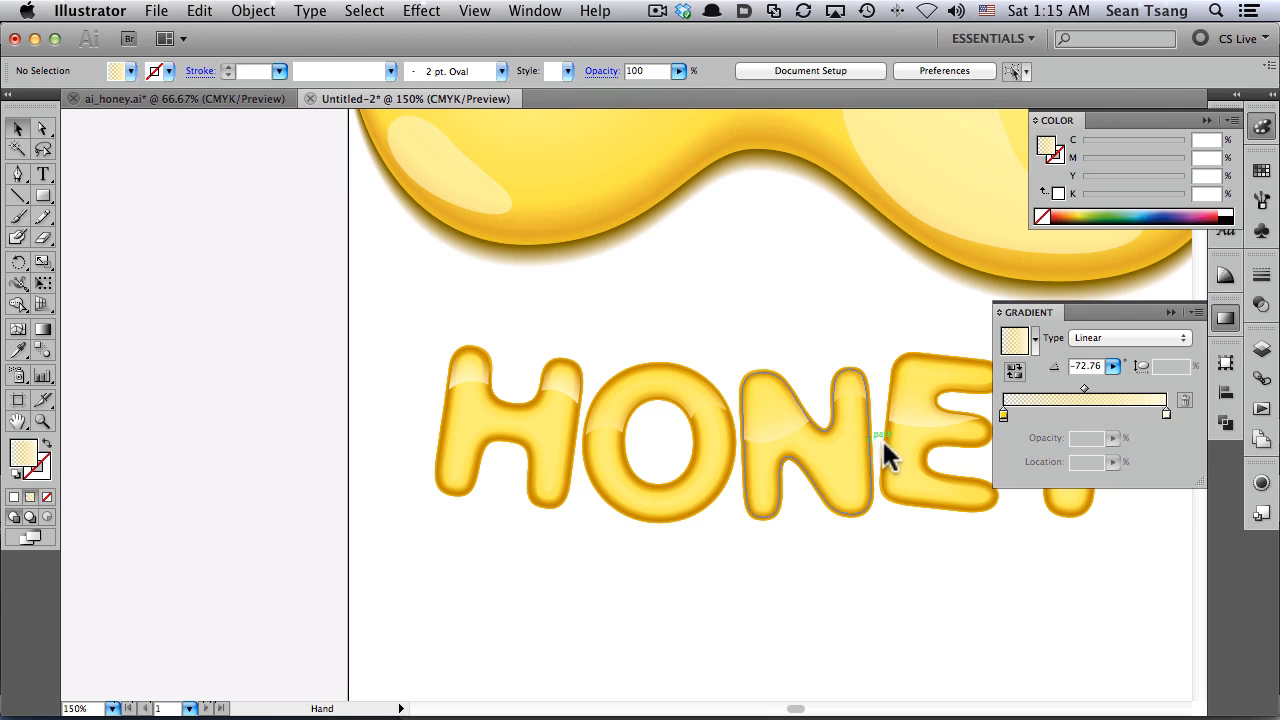
pyautogui.press('super+minus')
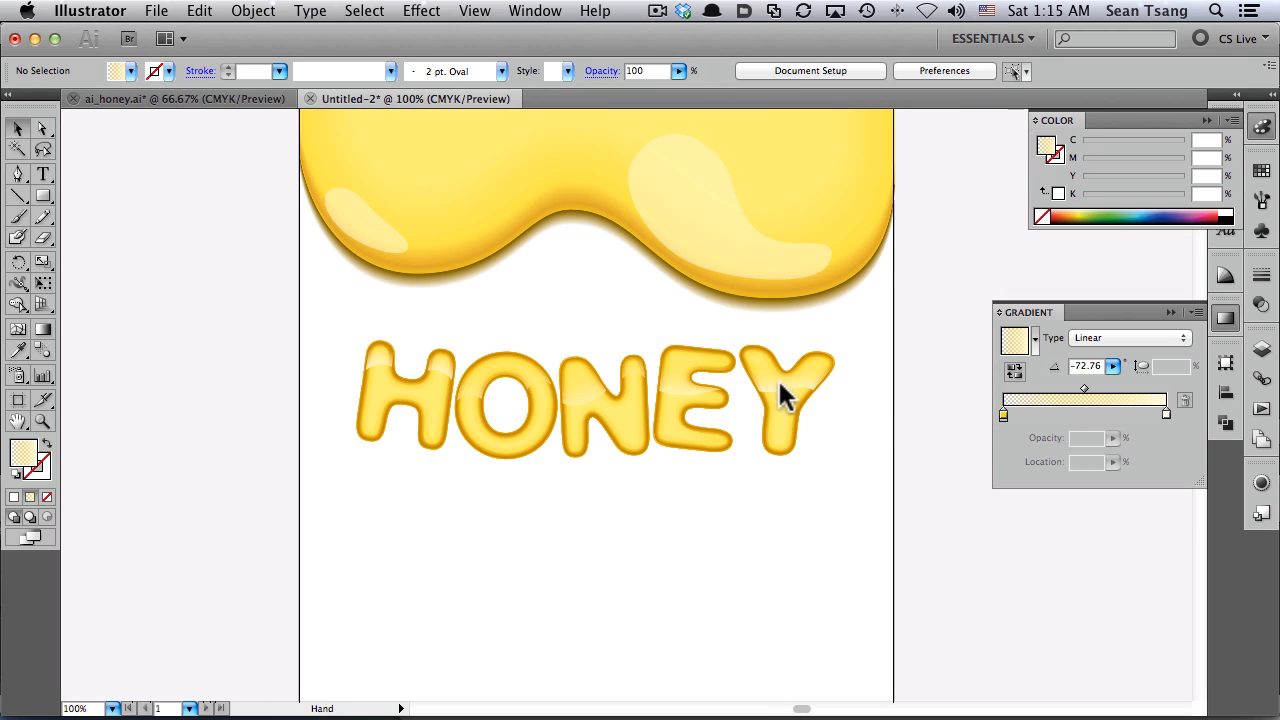
pyautogui.scroll(3, 808, 457)
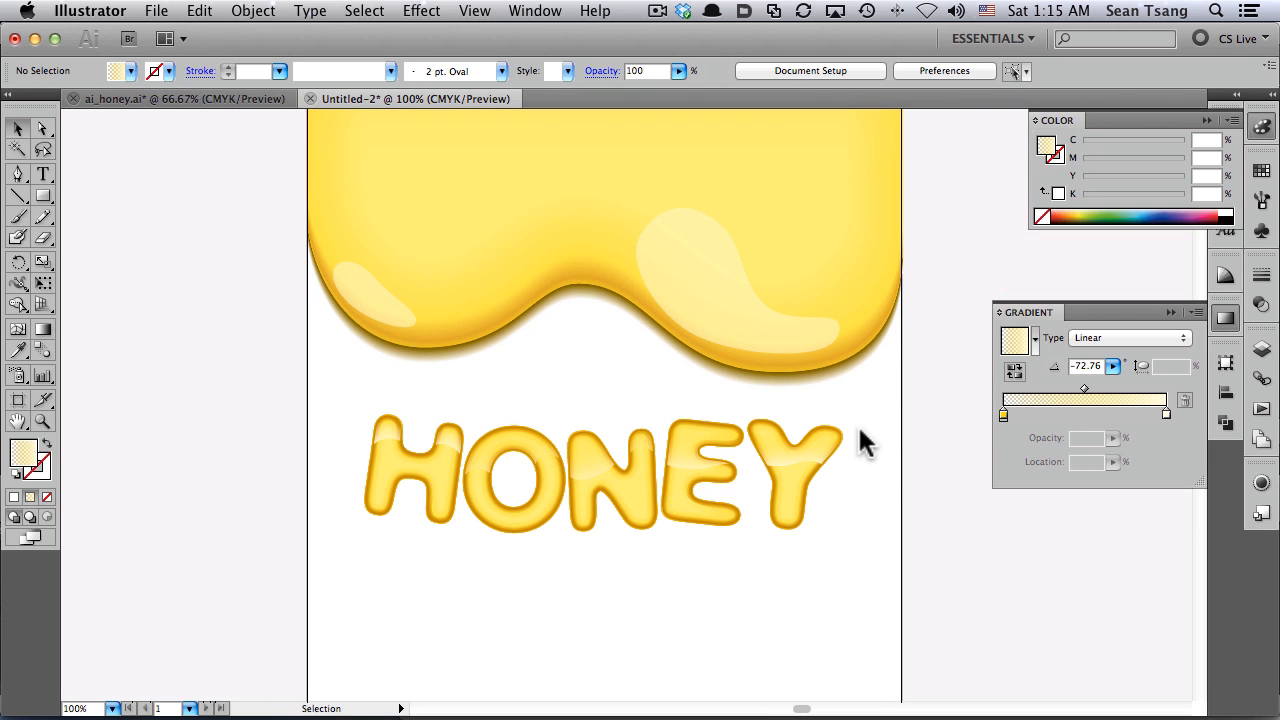
pyautogui.click(204, 99)
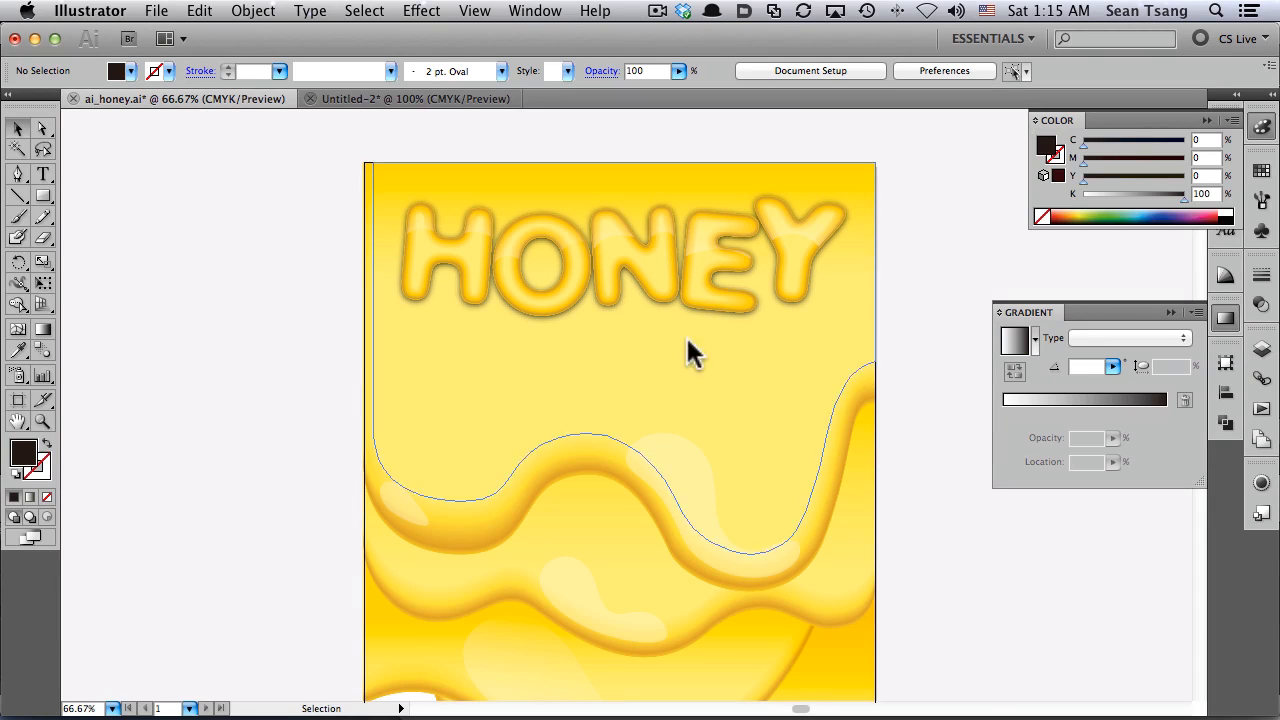
pyautogui.scroll(-2, 703, 429)
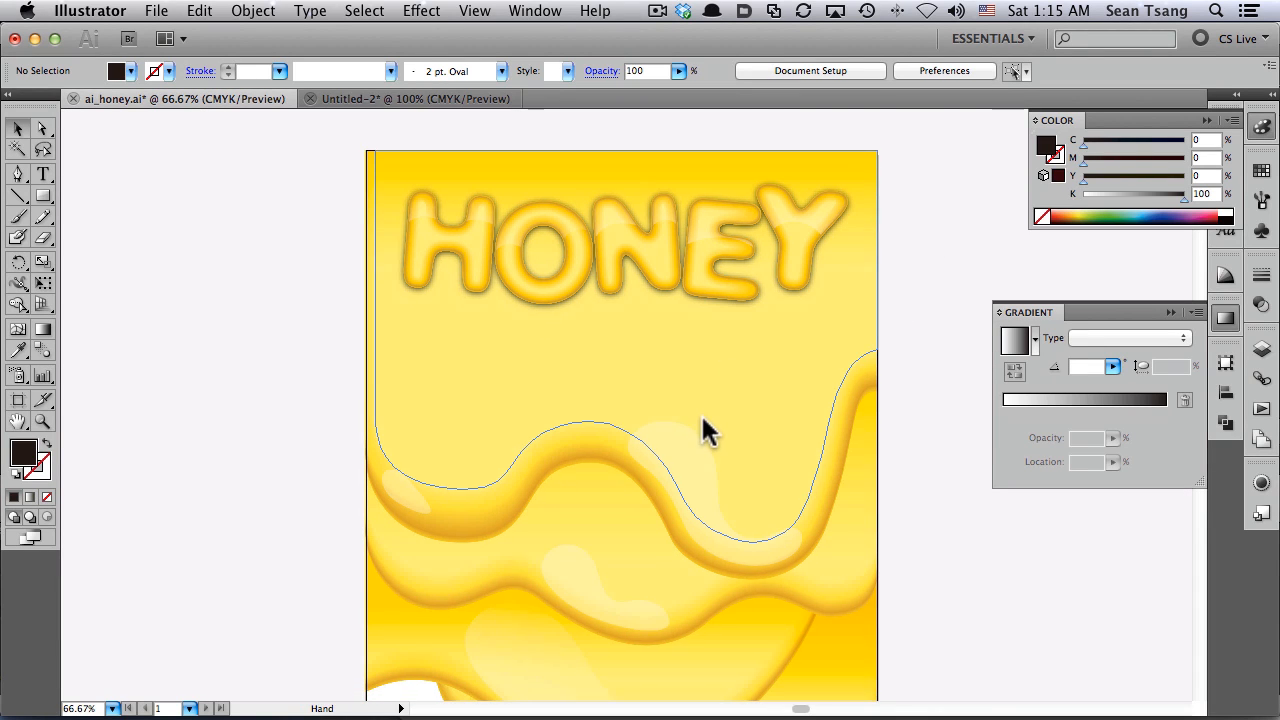